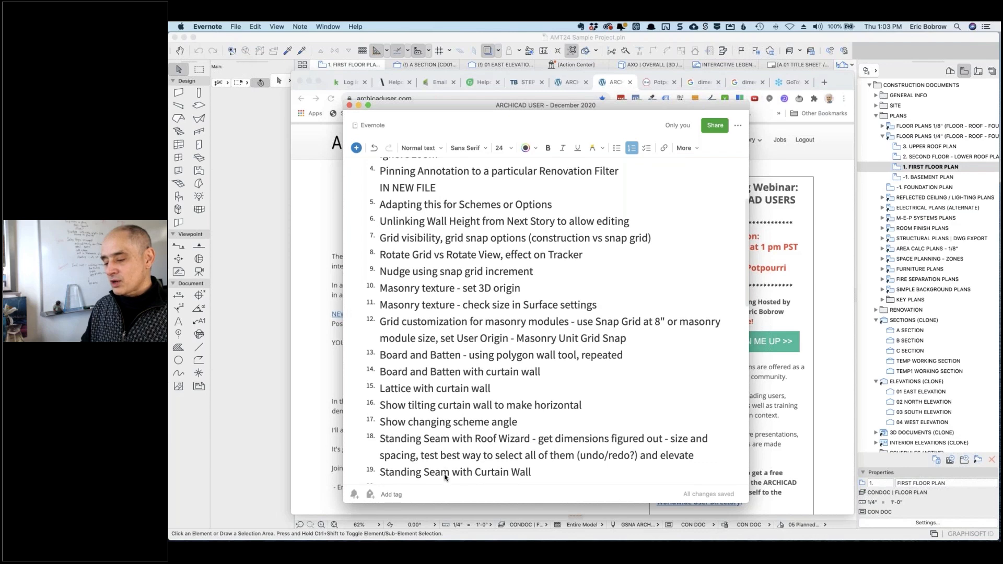
Return the December 2020 webinar notes to their beginning, move them out of the way, and hide the browser to reveal the ARCHICAD project
scroll(503, 341, up, 5)
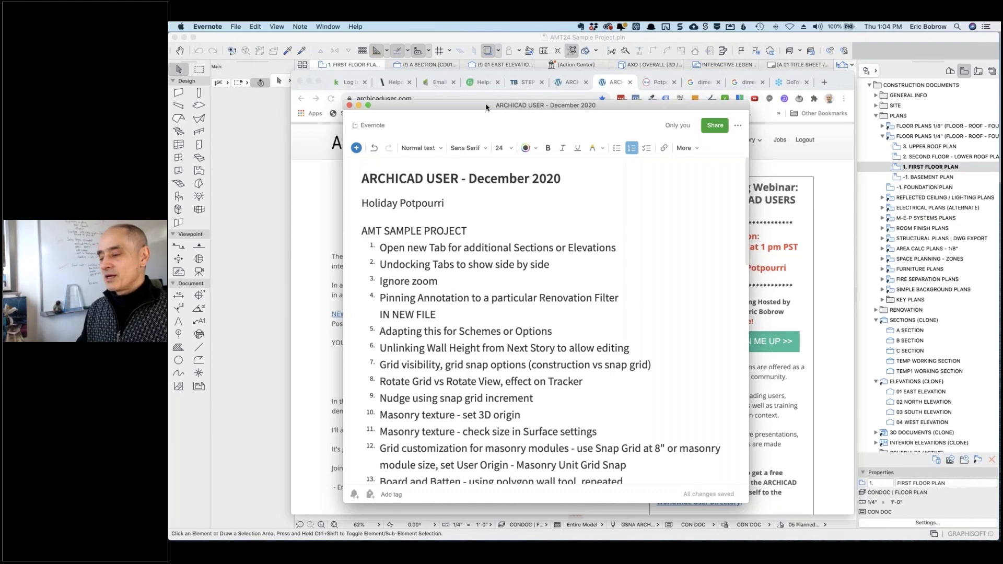
drag(417, 116, 170, 131)
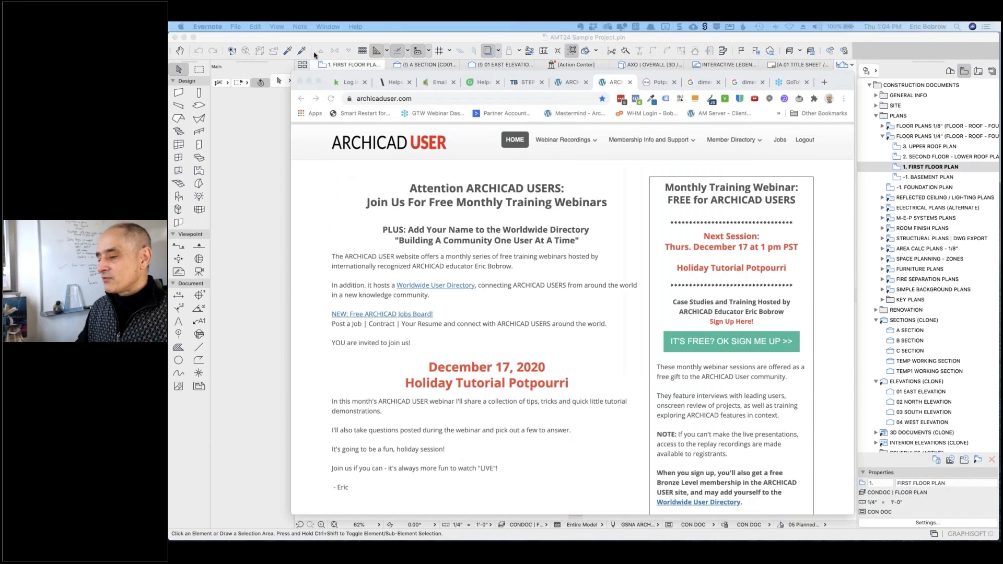
click(335, 75)
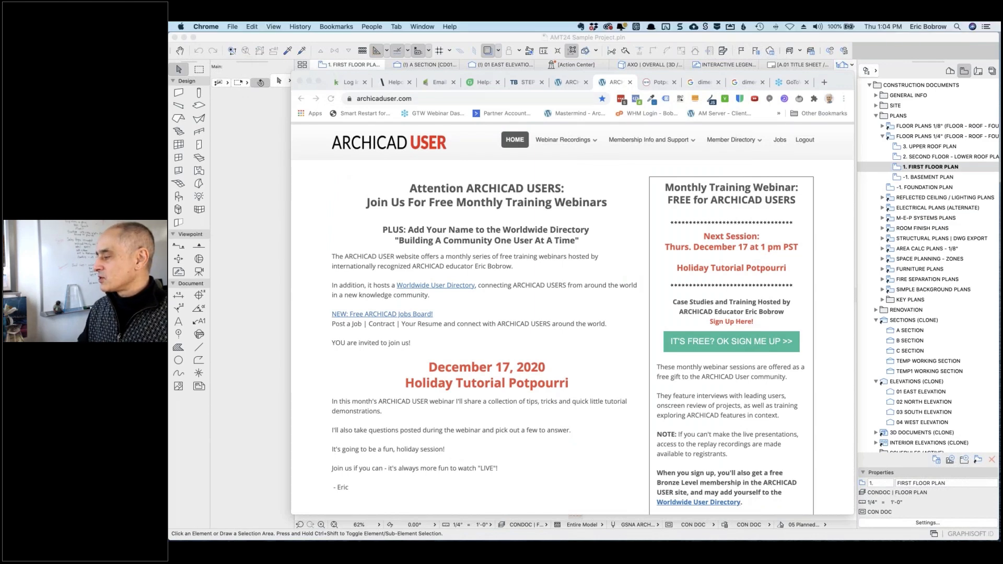
key(super+h)
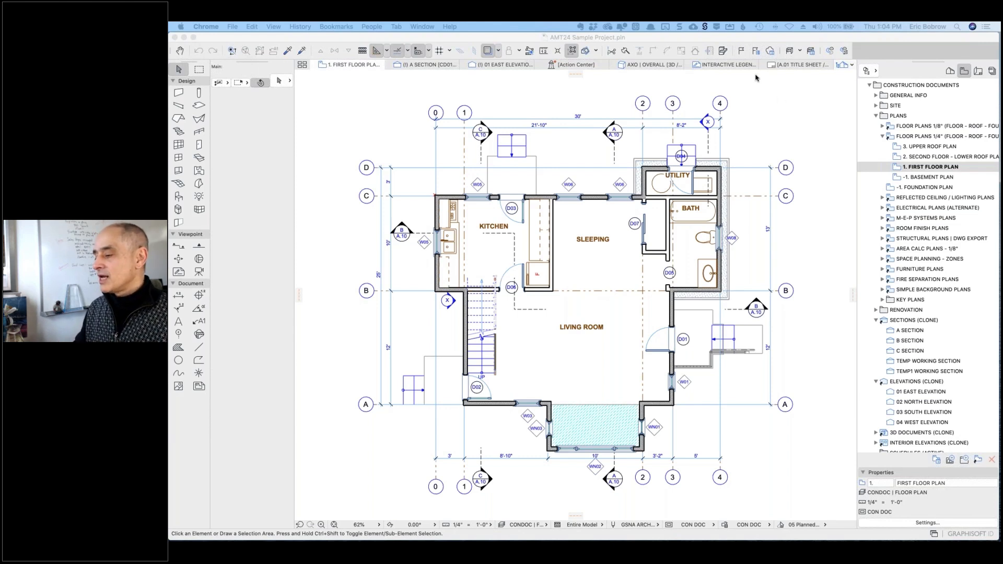
View the overall axonometric, the A section and the 01 East Elevation in their already open tabs
click(647, 67)
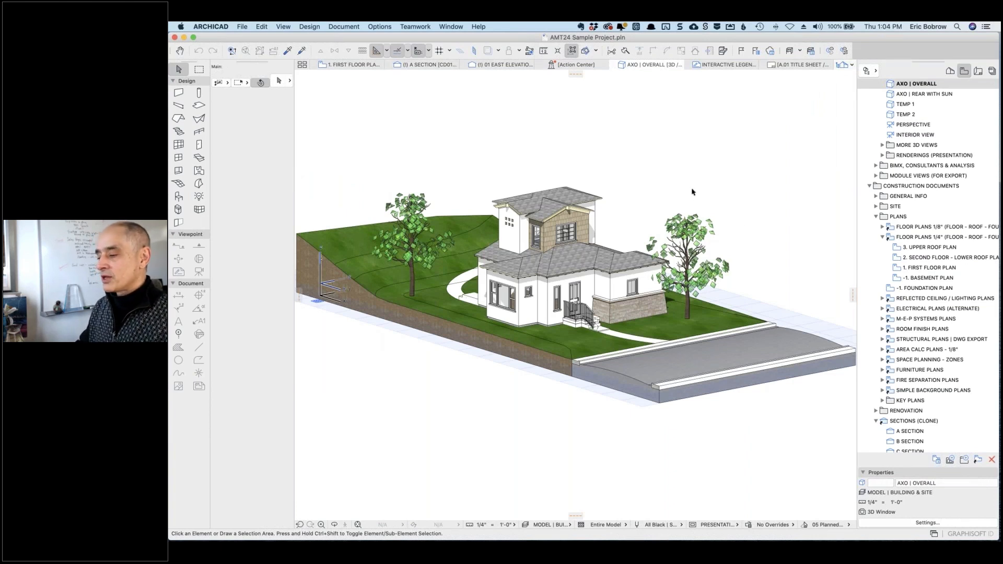
click(427, 66)
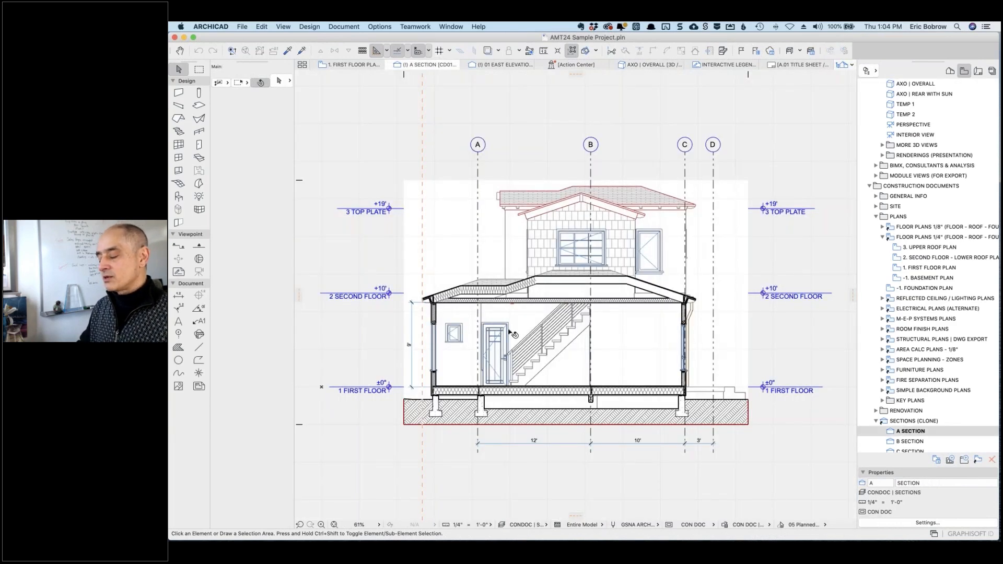
scroll(428, 398, up, 5)
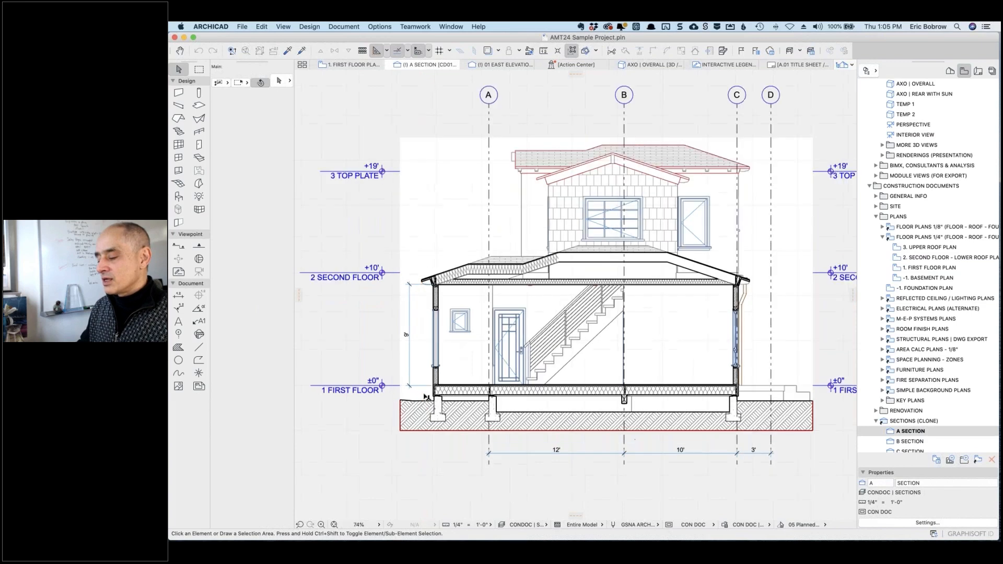
click(505, 67)
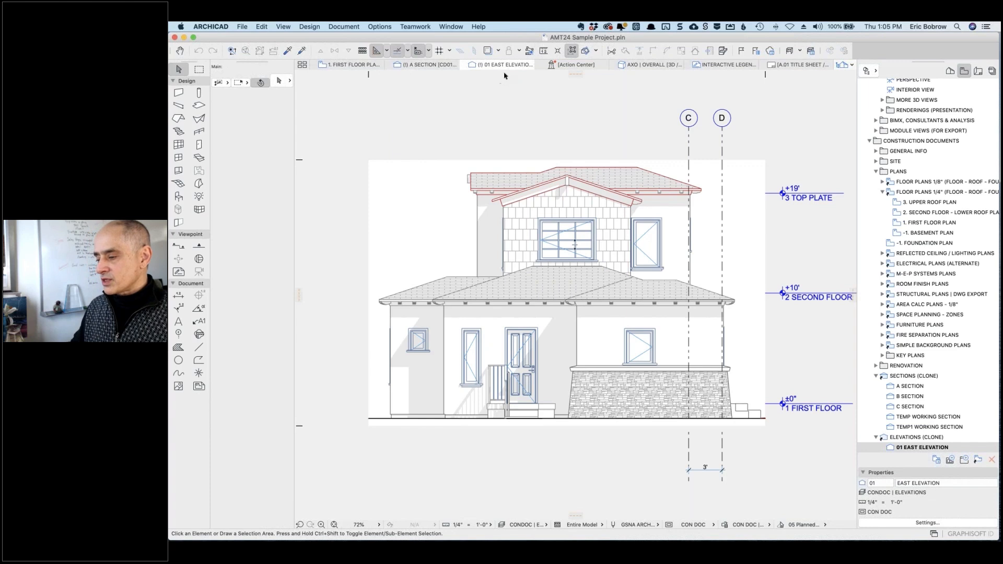
Open the 02 North Elevation view in place of the east elevation in the current tab
scroll(894, 403, down, 3)
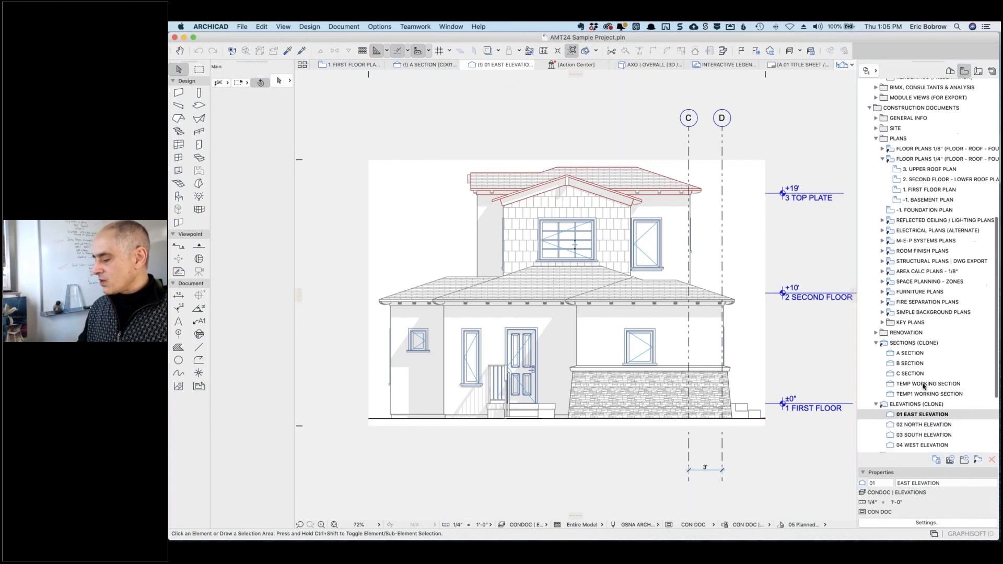
click(891, 407)
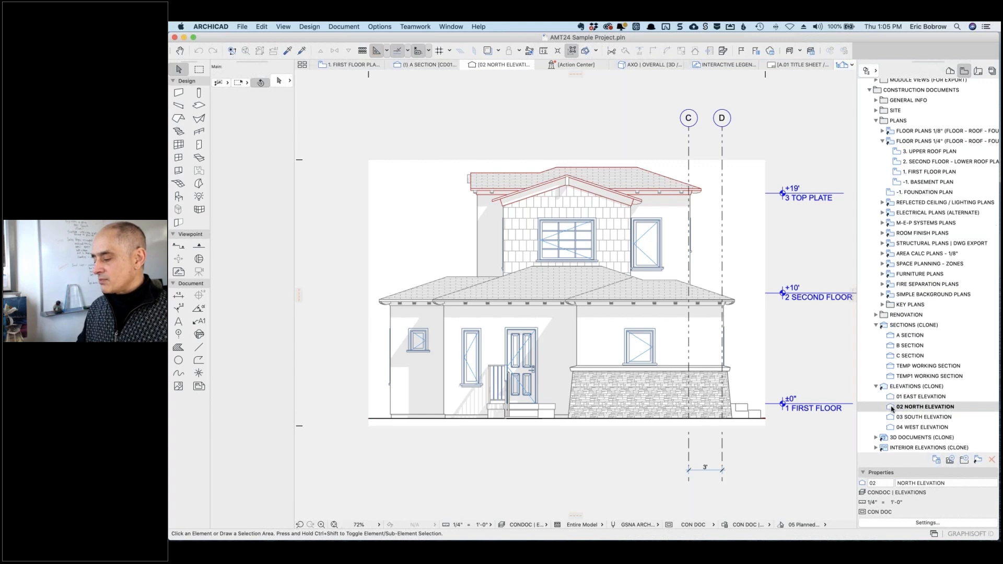
double_click(892, 410)
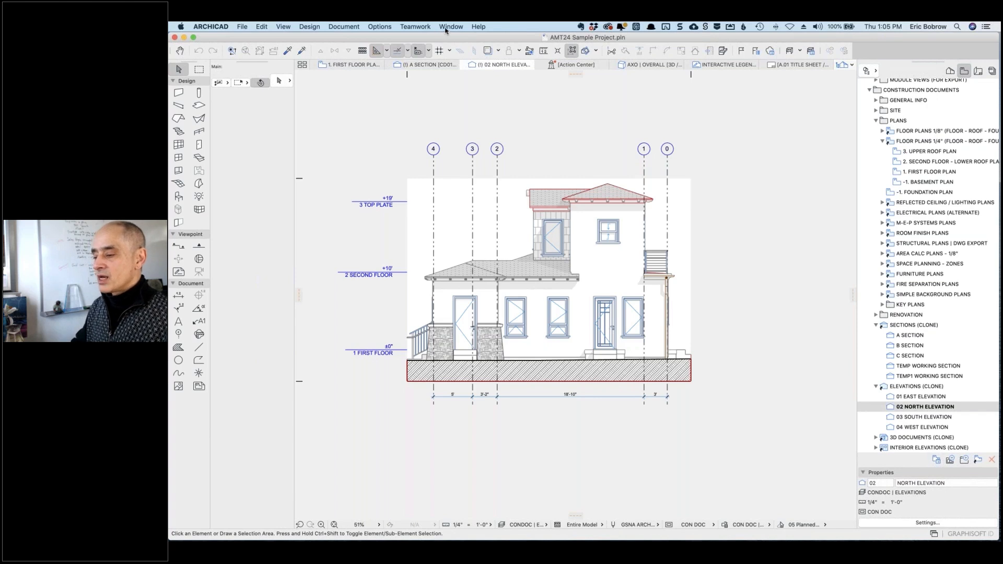
Review the Work Environment's More Options for opening views and layouts in new tabs, leaving the settings unmodified
click(382, 27)
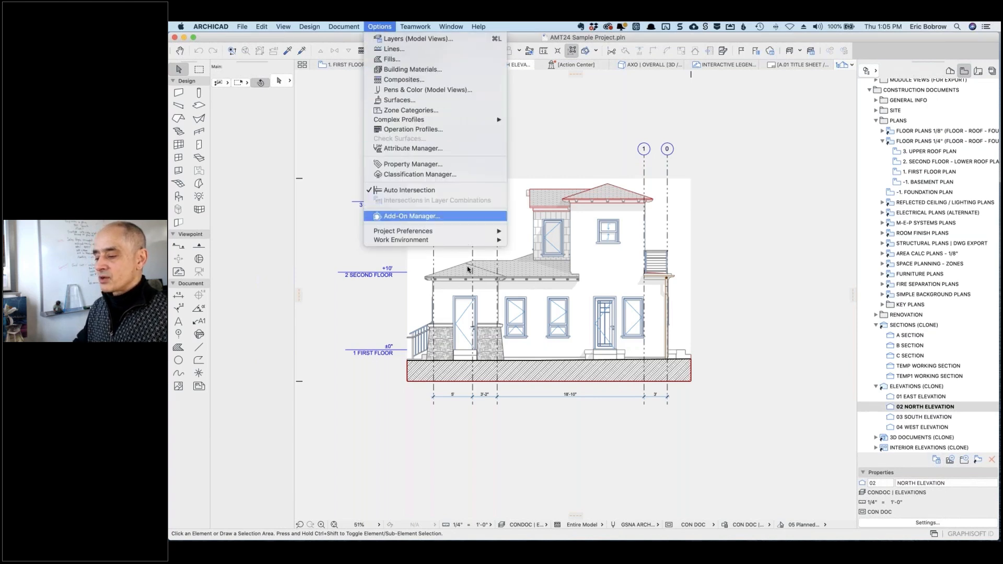
mouse_move(456, 241)
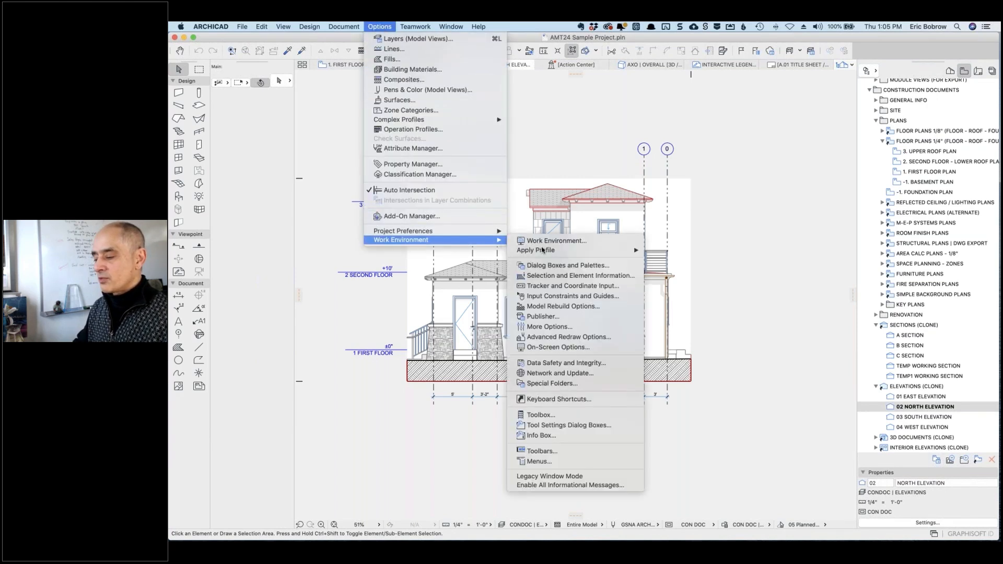
click(563, 348)
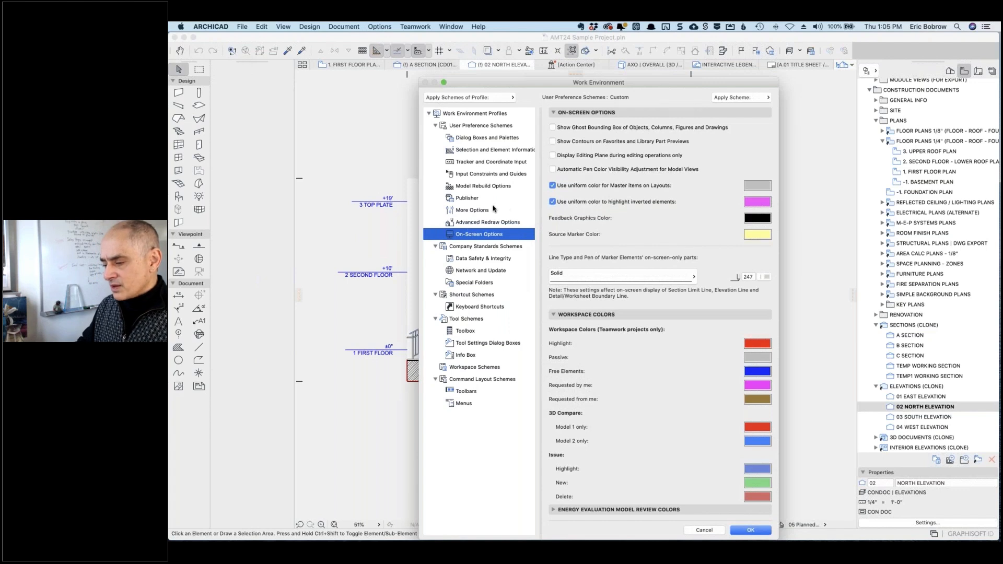
click(473, 211)
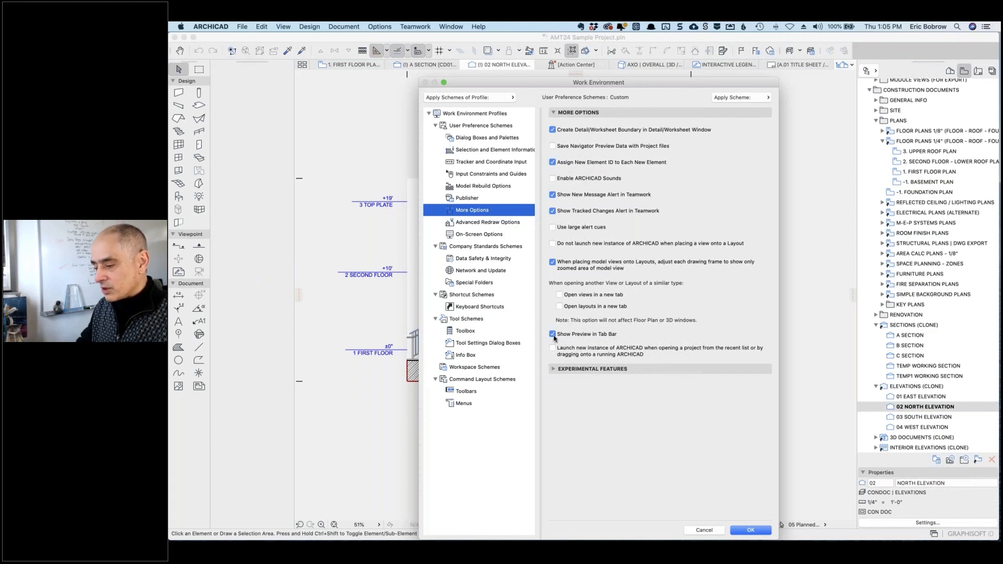
click(704, 531)
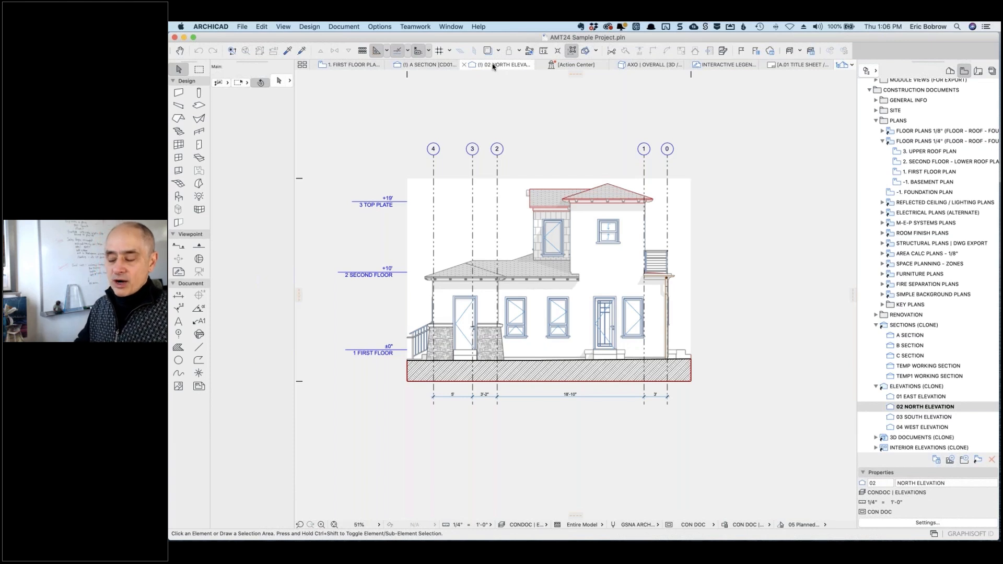
Open the 01 East Elevation view in a new tab and switch between the north and east elevation tabs
right_click(891, 398)
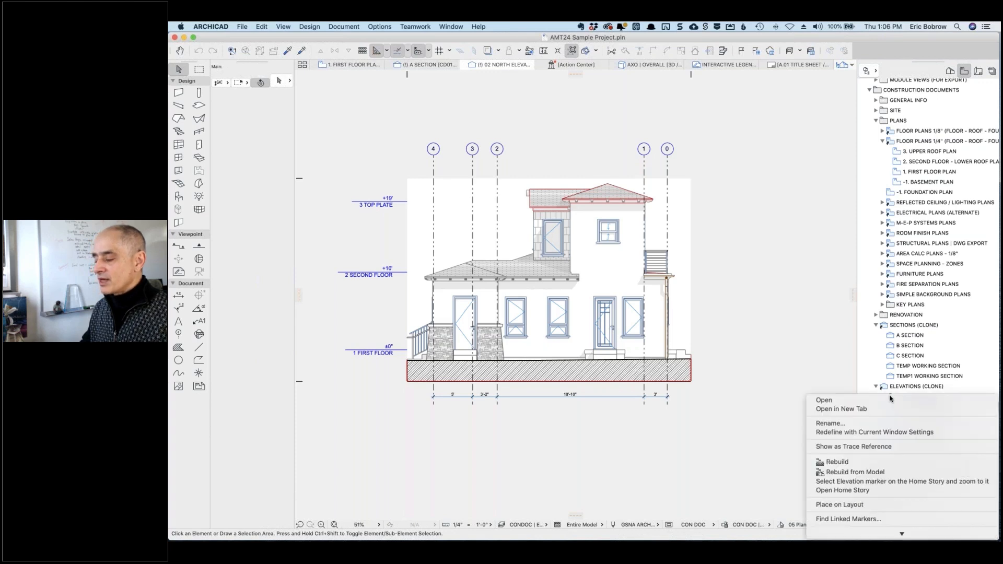
click(875, 412)
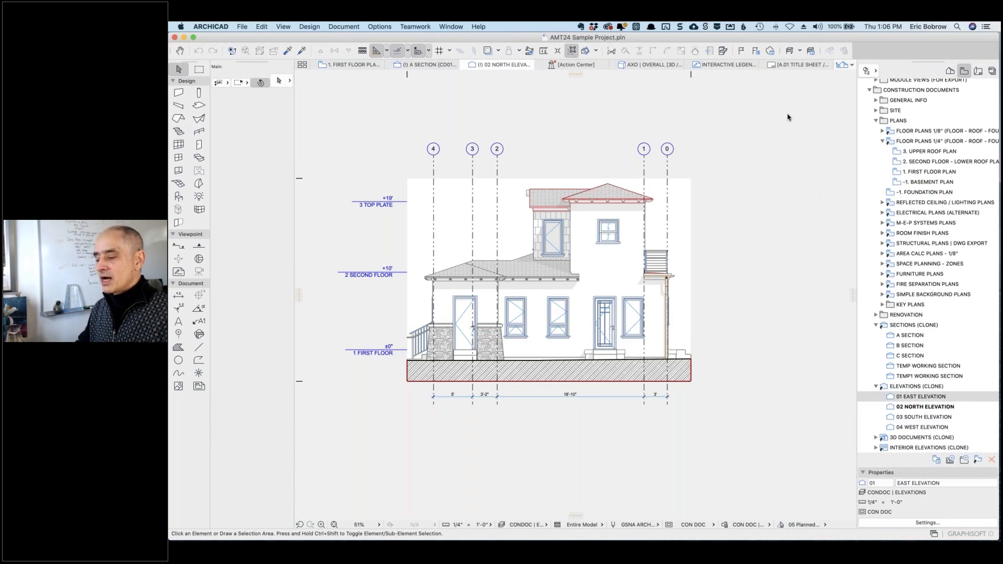
click(484, 64)
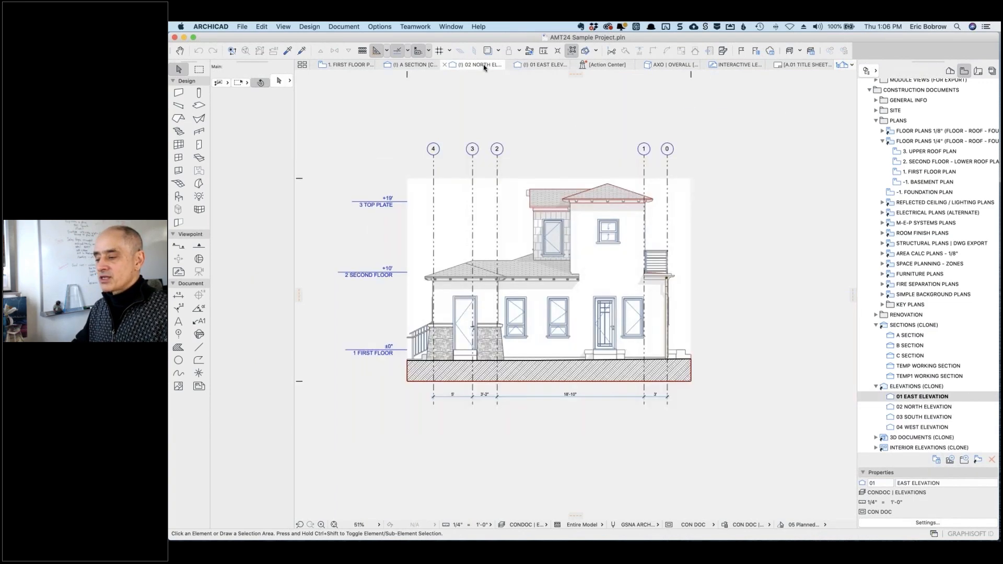
click(536, 65)
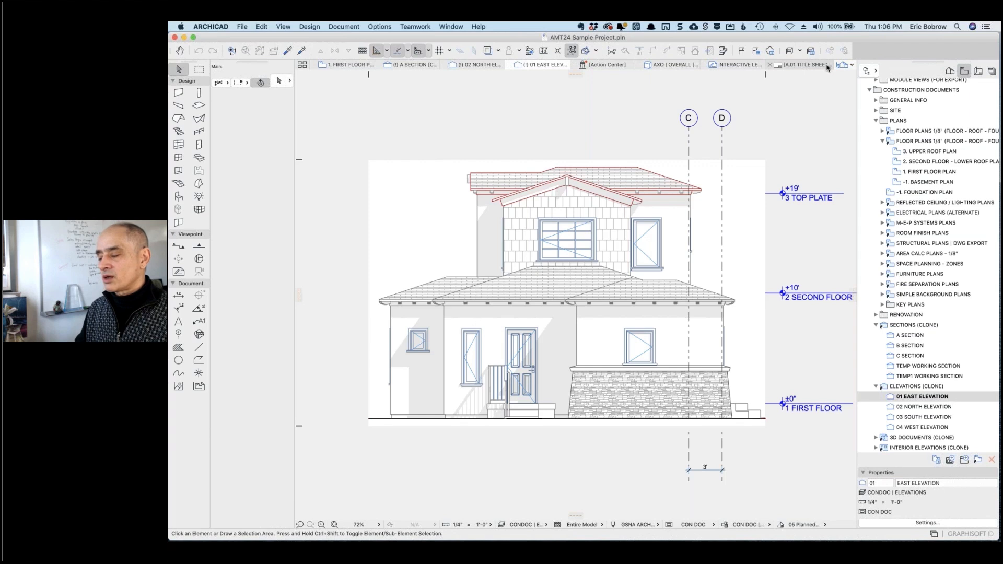
Undock the 01 East Elevation into a smaller separate window beside the north elevation, with the whole facade in view
mouse_move(828, 67)
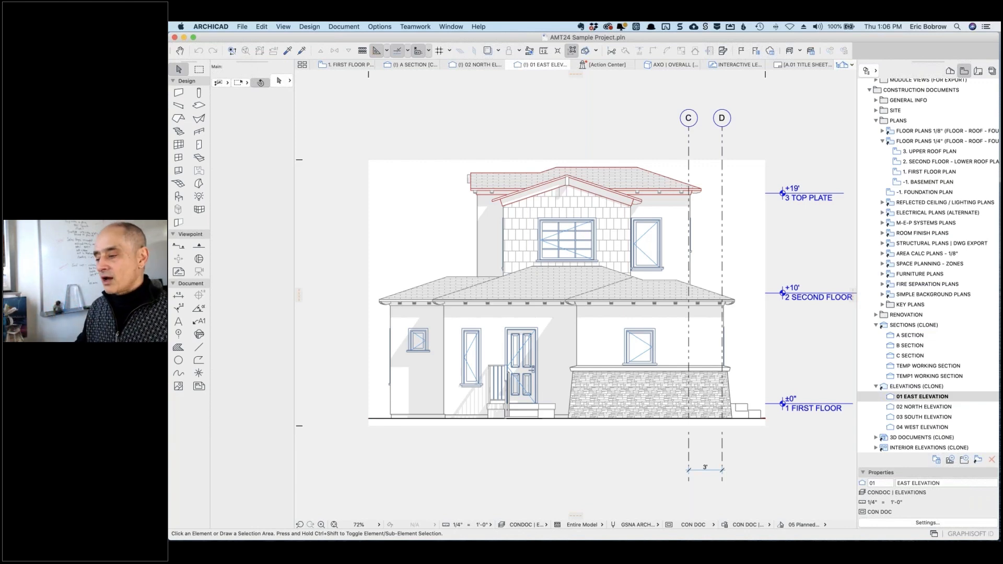
click(449, 27)
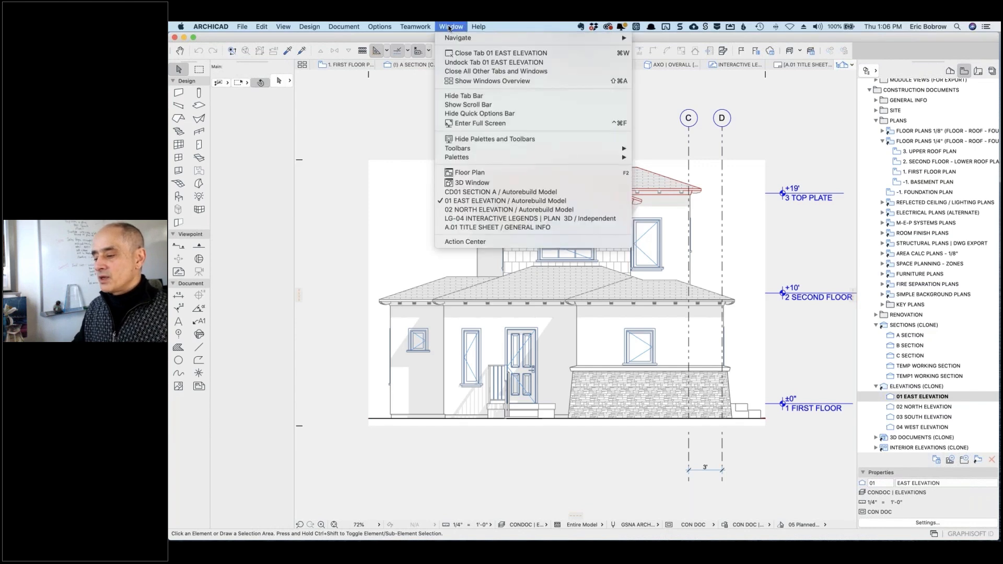
click(480, 62)
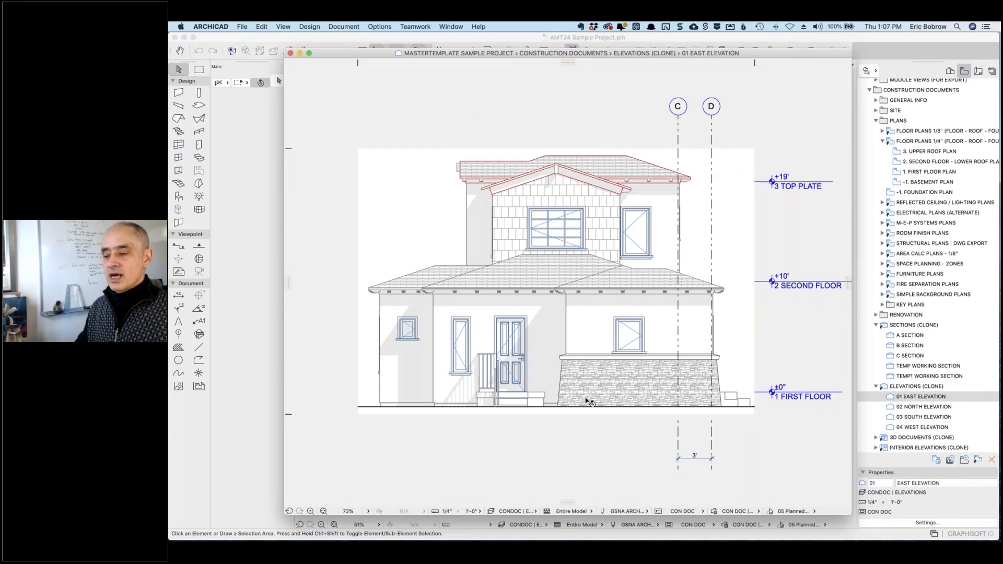
drag(285, 50, 529, 193)
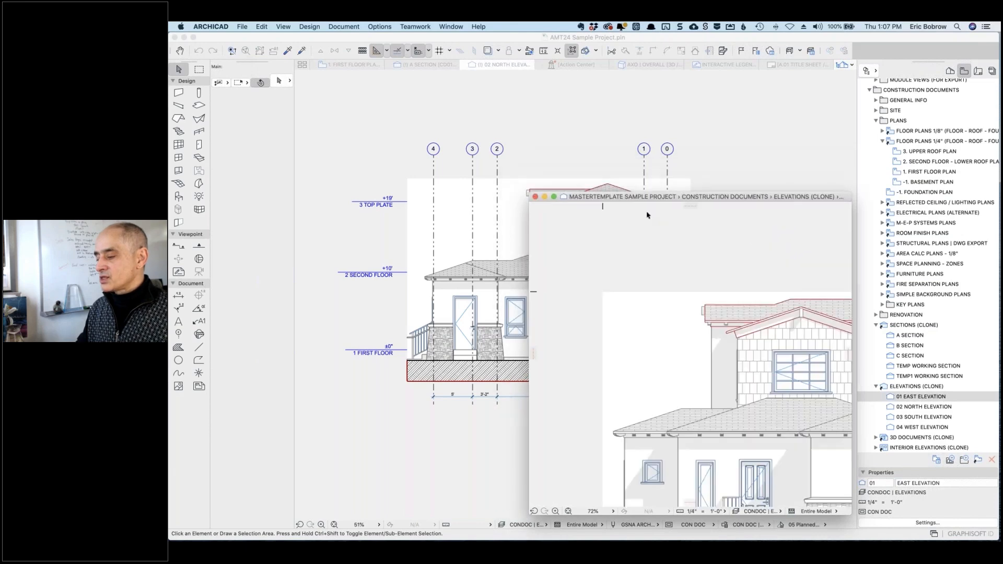
drag(677, 194, 775, 110)
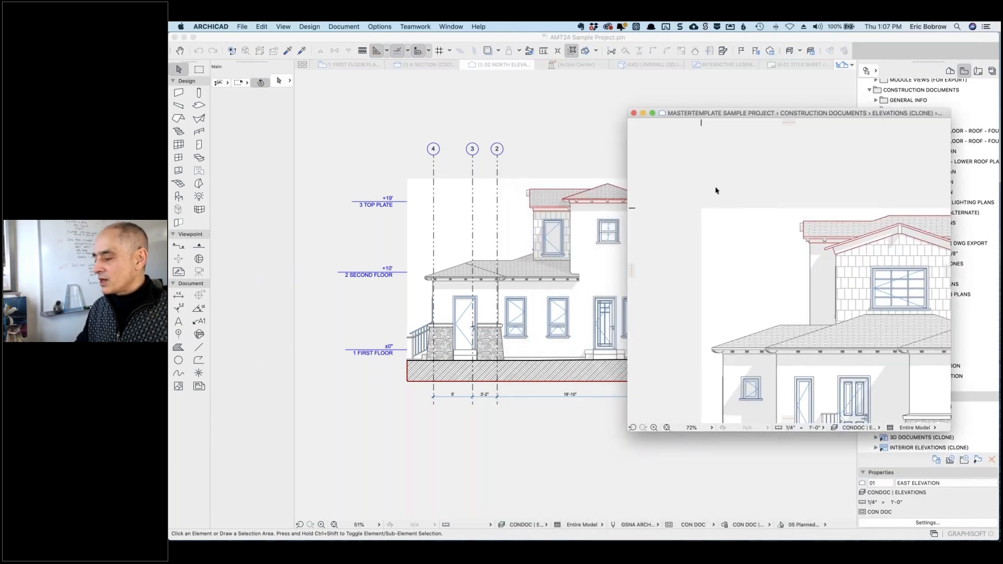
scroll(764, 284, down, 5)
scroll(906, 386, up, 3)
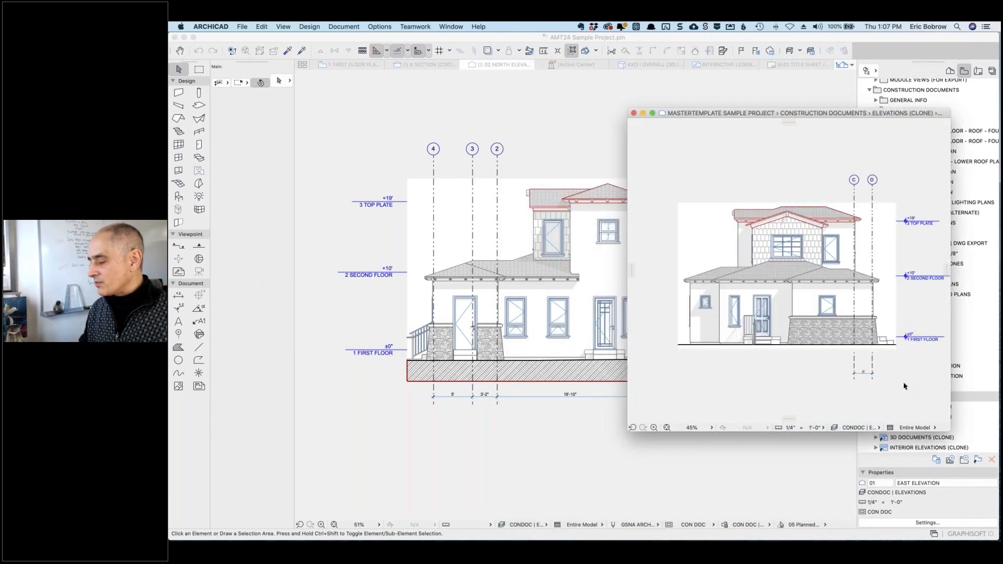
scroll(785, 408, down, 2)
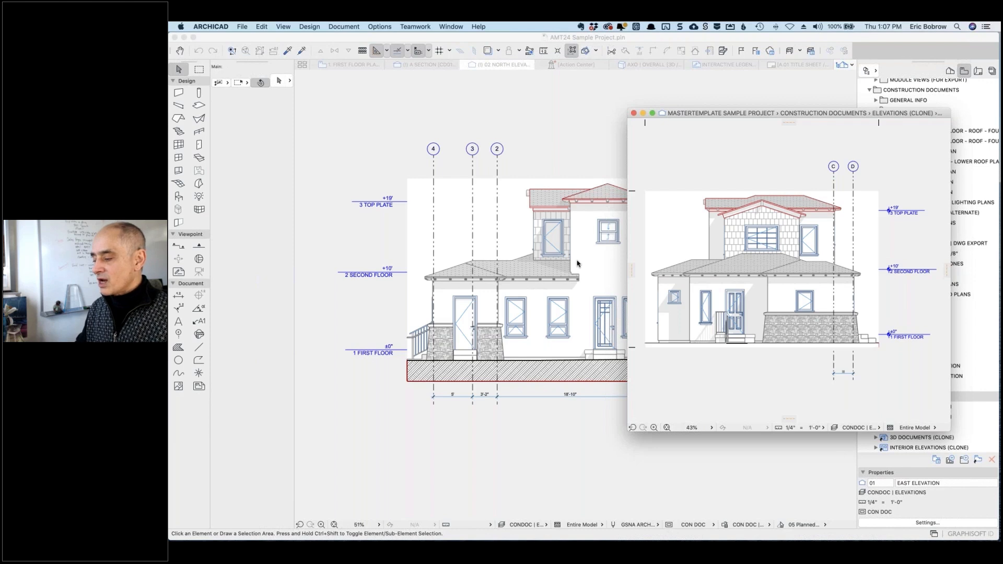
Undock the 02 North Elevation, resize its window and place it side by side with the east elevation window
click(597, 148)
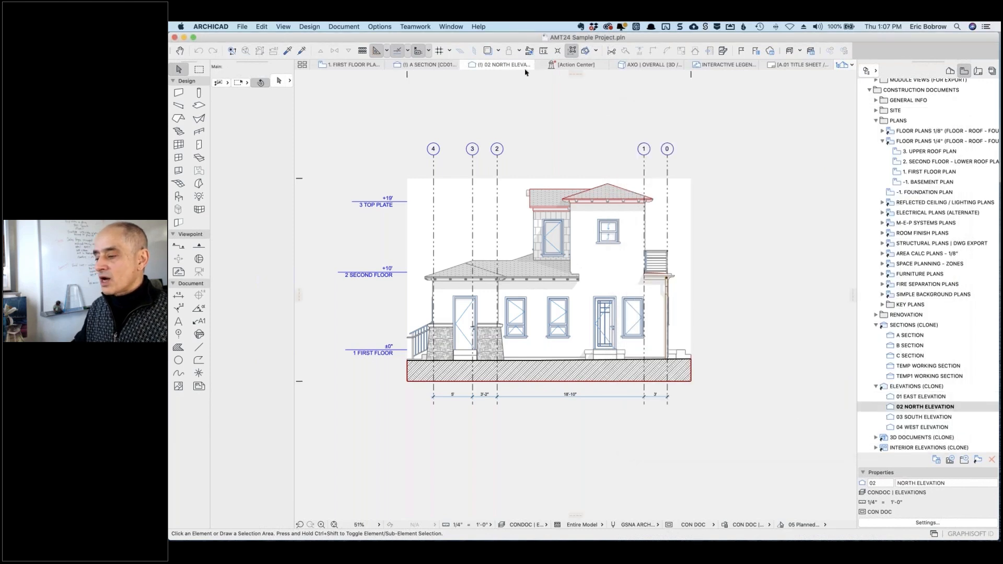
right_click(497, 67)
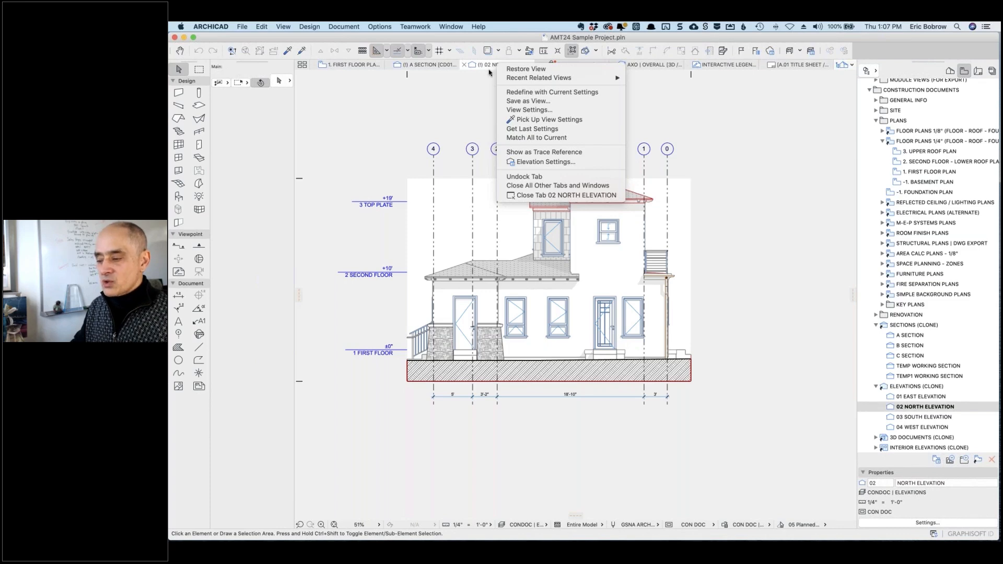
click(534, 178)
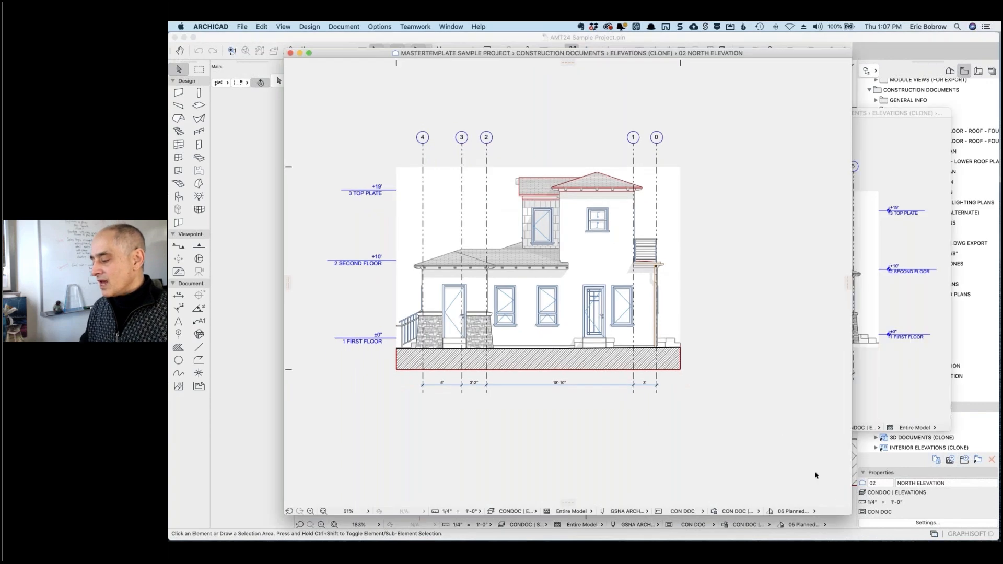
drag(851, 515, 587, 382)
mouse_move(494, 58)
mouse_down()
mouse_move(488, 91)
mouse_move(449, 126)
mouse_move(417, 127)
mouse_up()
drag(515, 453, 592, 463)
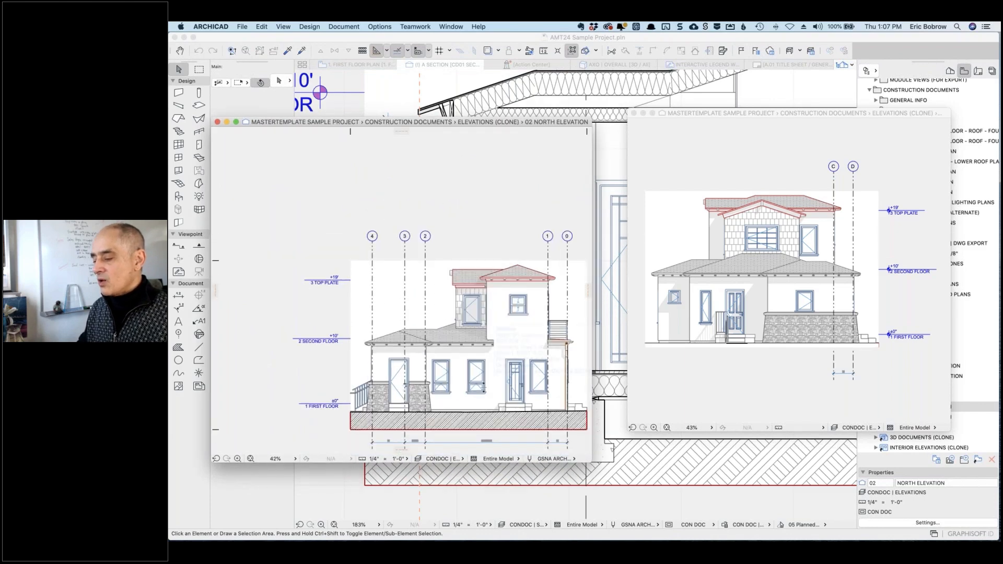
middle_drag(533, 311, 496, 289)
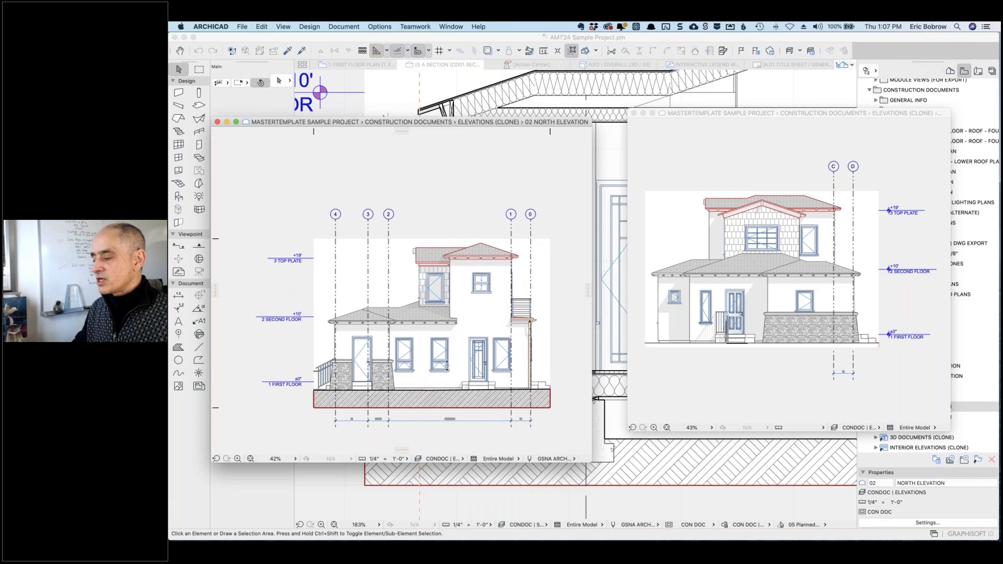
Move the upper hip roof near grid line 1 straight up in the 02 North Elevation, using its peak as reference point
click(496, 243)
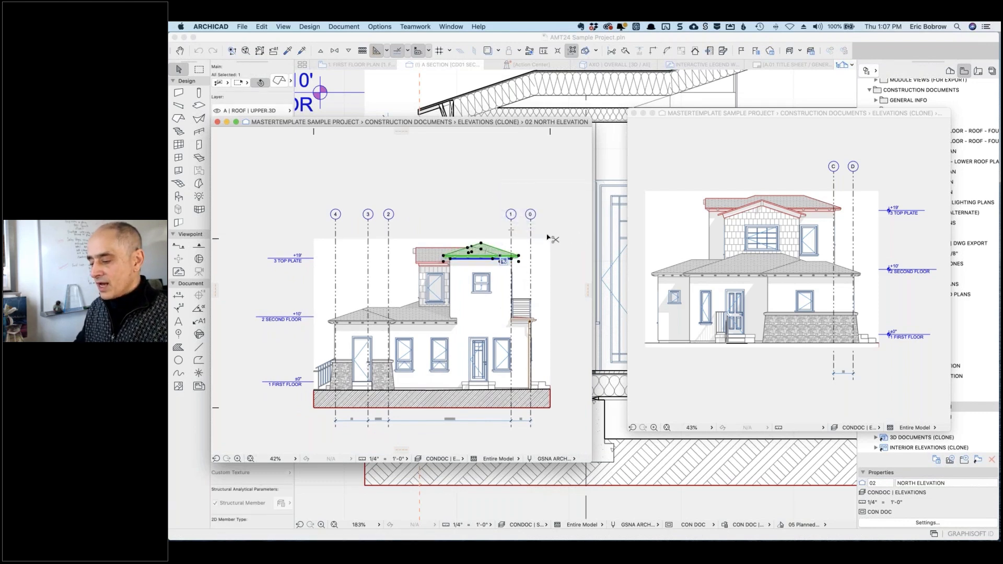
key(super+d)
click(481, 245)
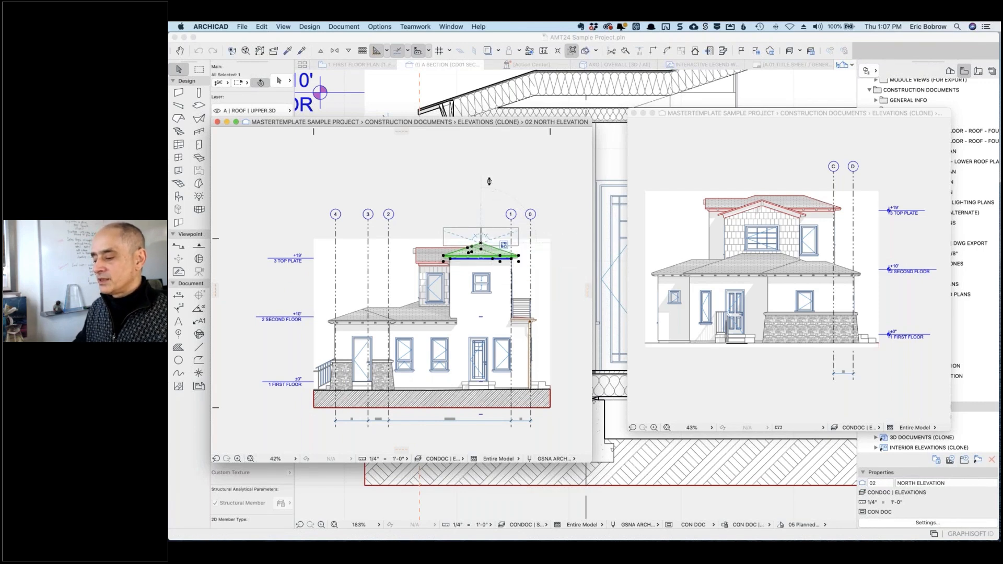
click(482, 230)
click(540, 241)
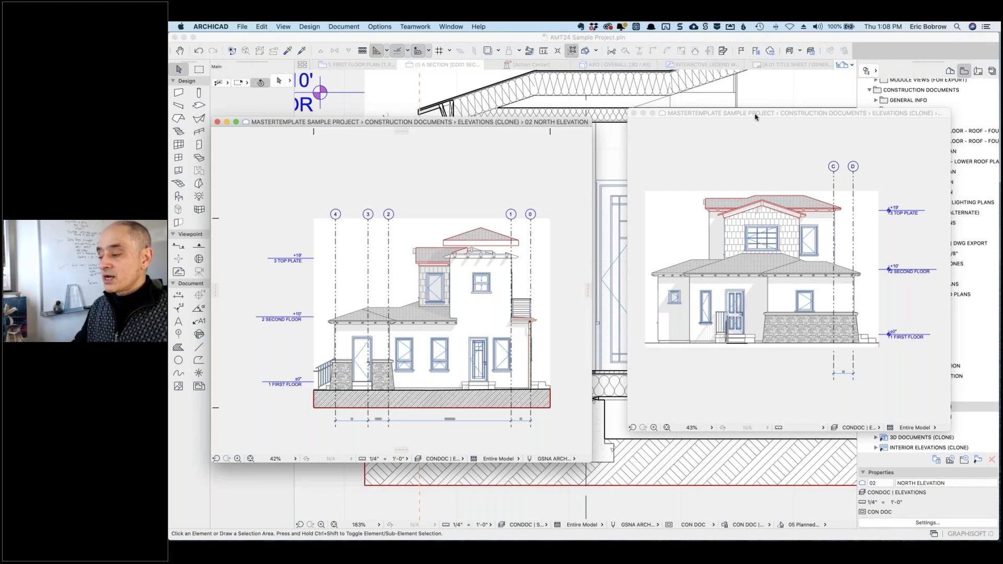
Stretch the upper boundary of the 01 East Elevation upward so the raised hip roof fits inside the view
click(765, 190)
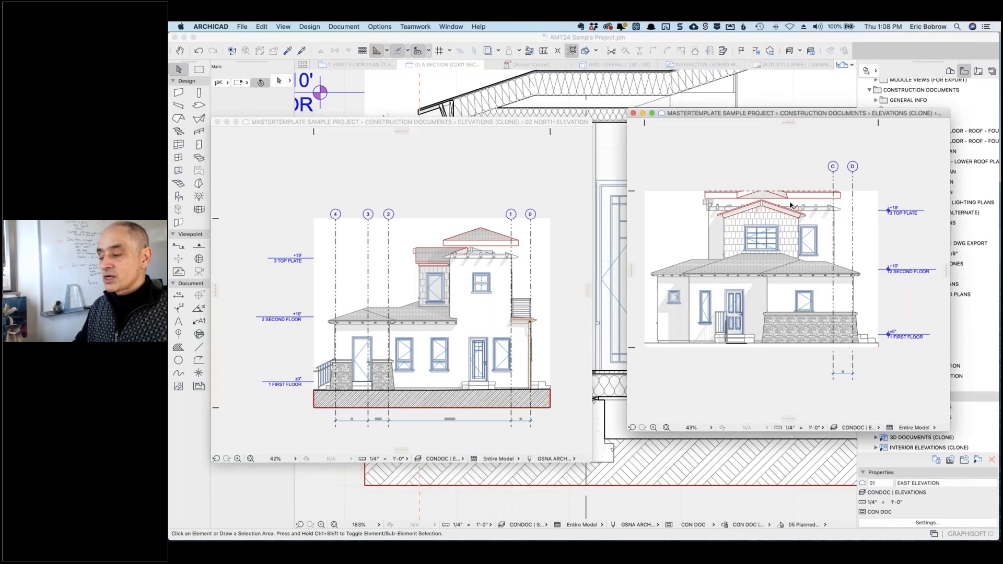
drag(674, 192, 684, 169)
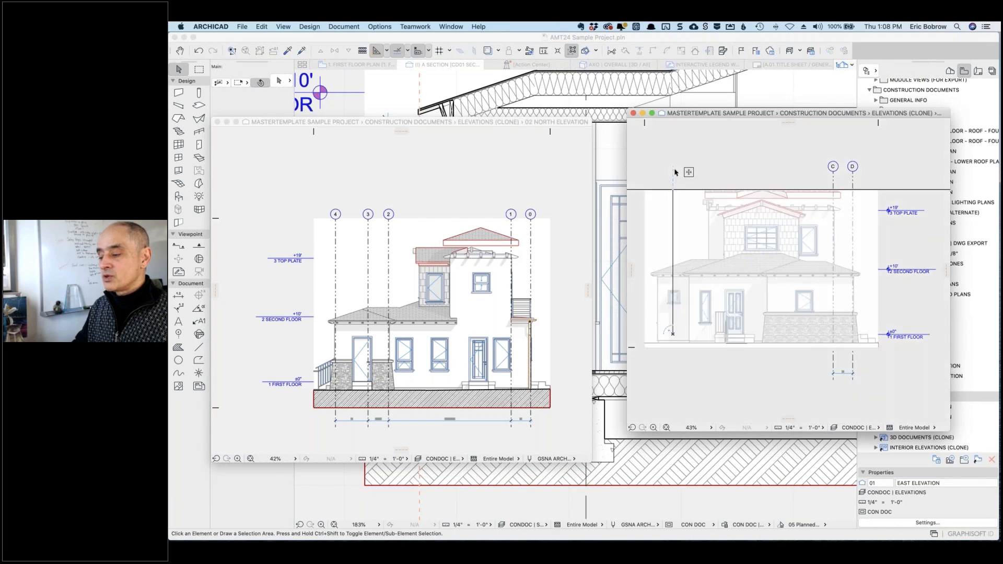
click(711, 178)
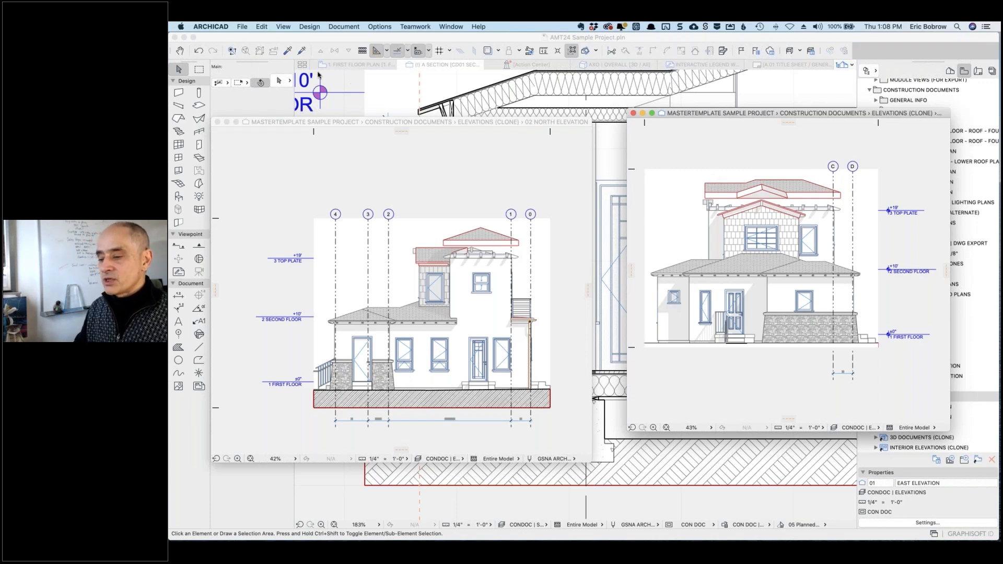
Undo the boundary stretches in the east and north elevations and the upper roof move in the 02 North Elevation
click(261, 26)
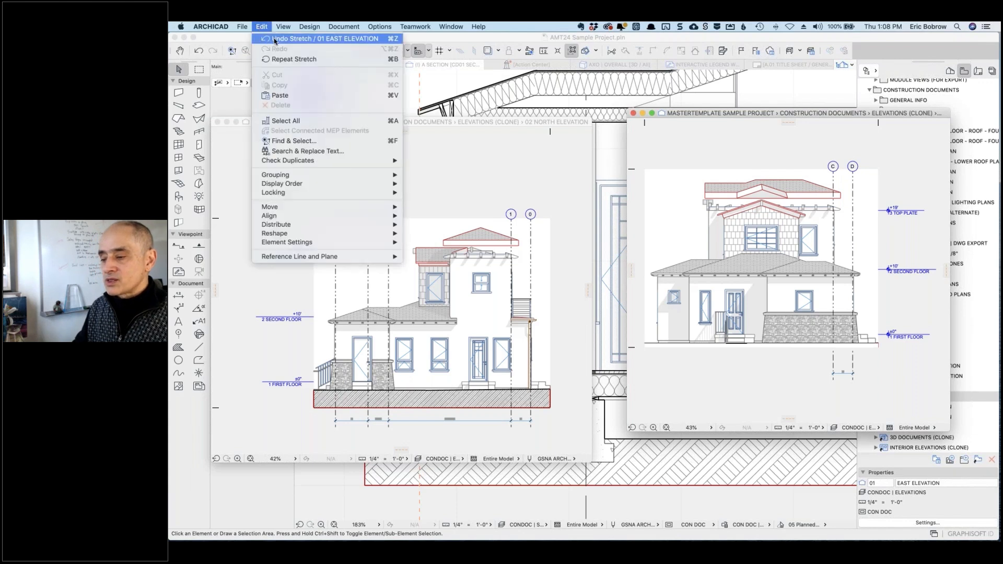
key(Escape)
key(super+z)
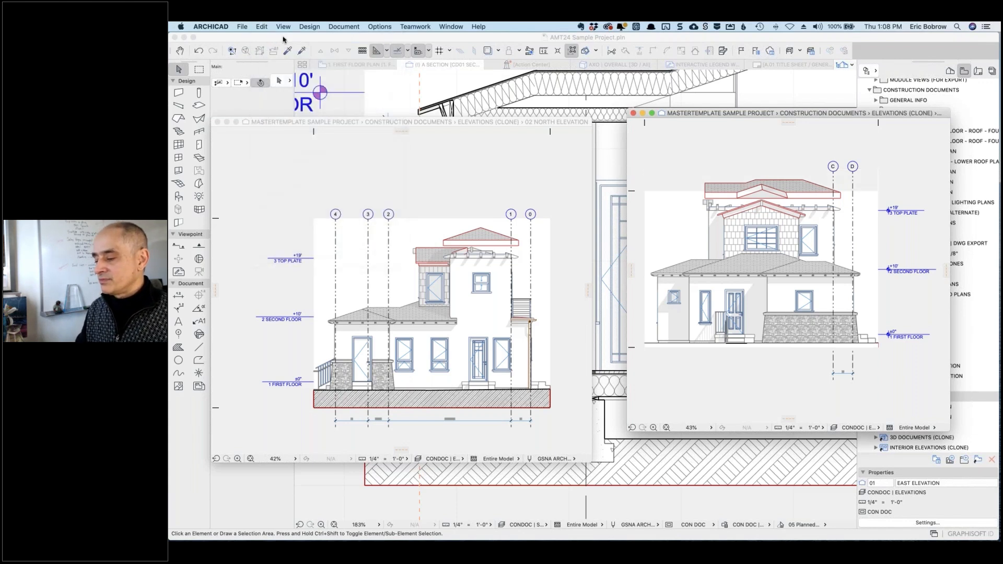
click(261, 26)
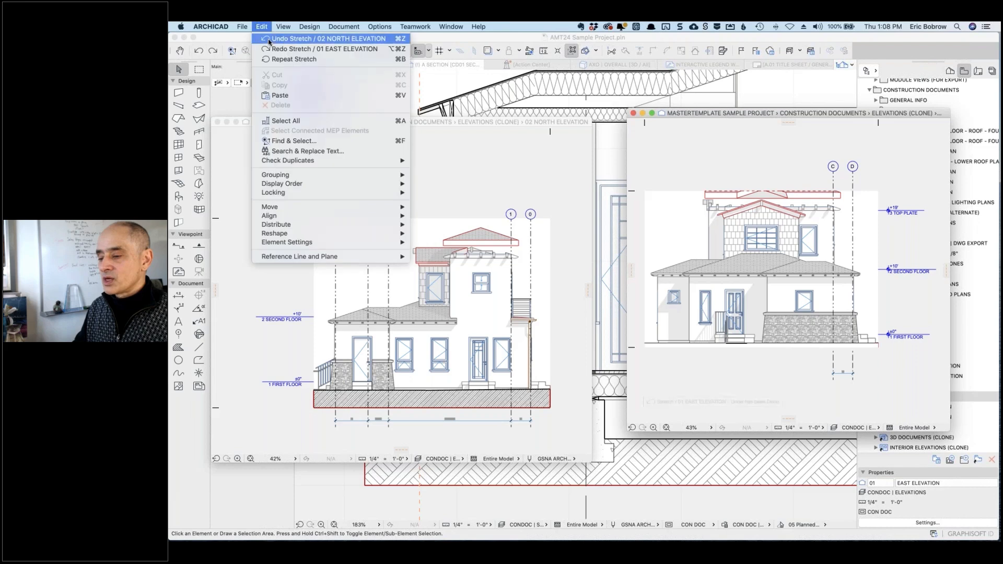
click(269, 34)
key(super+z)
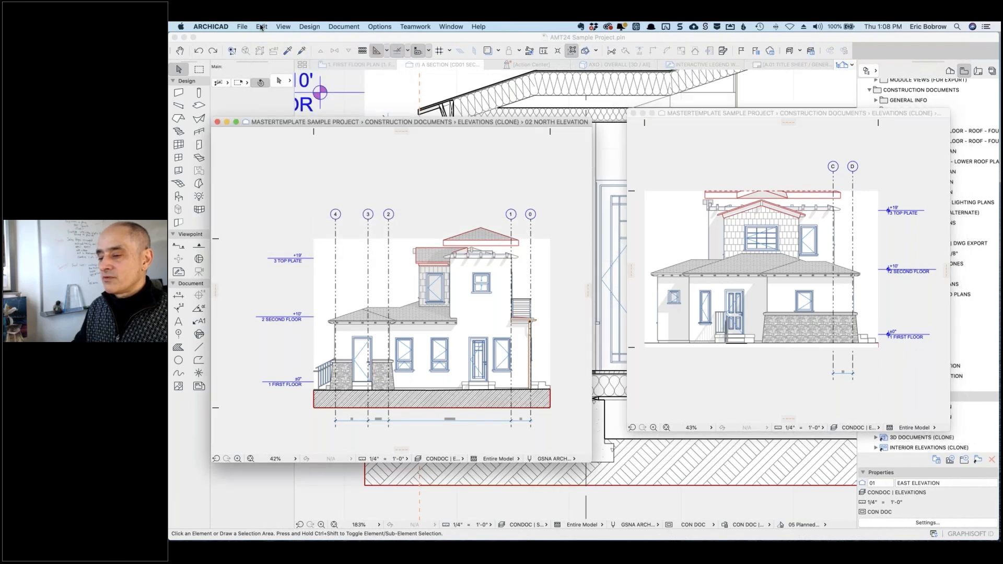
click(261, 26)
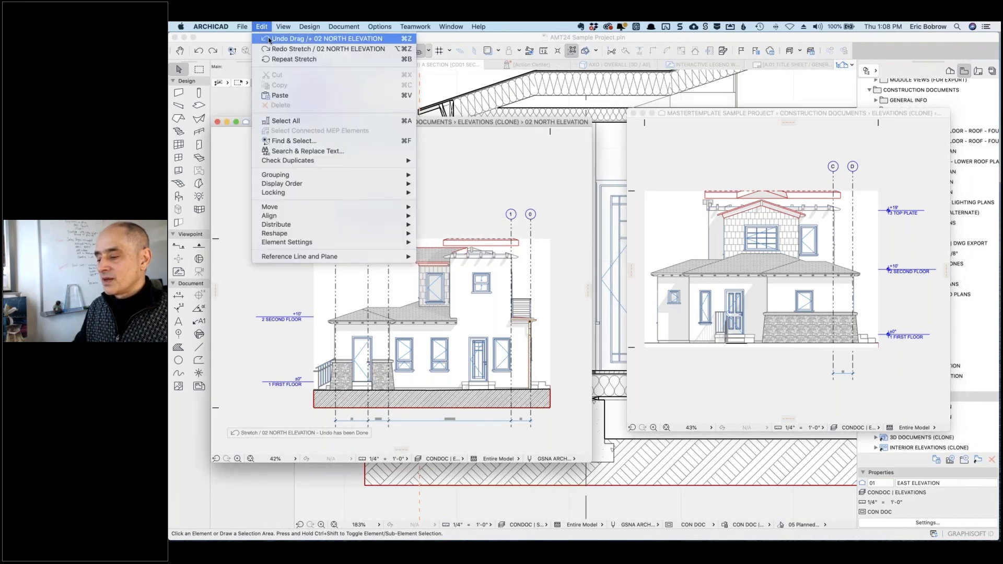
click(293, 38)
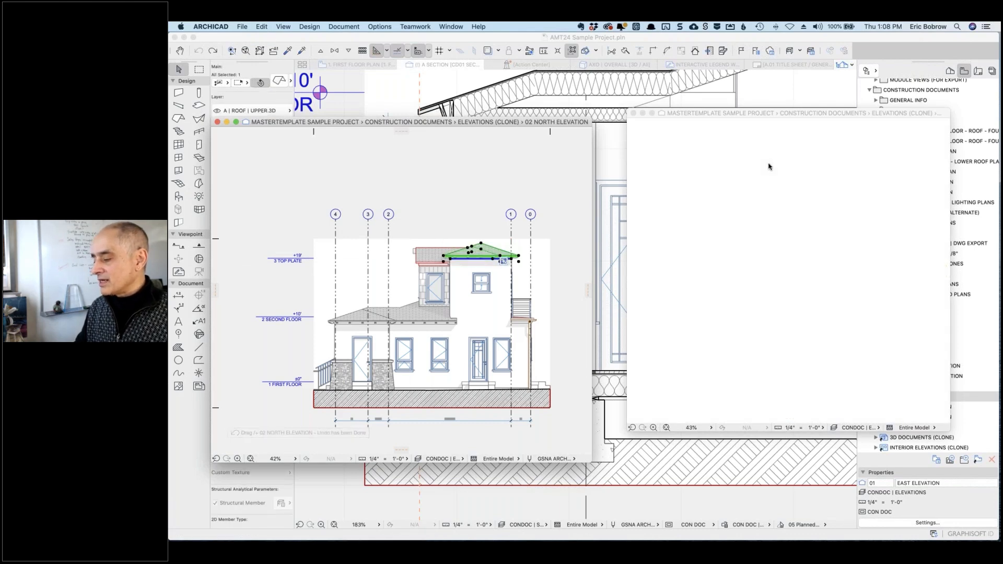
Dock the 01 East Elevation window back into the main window as a tab and fit the facade in view
click(782, 170)
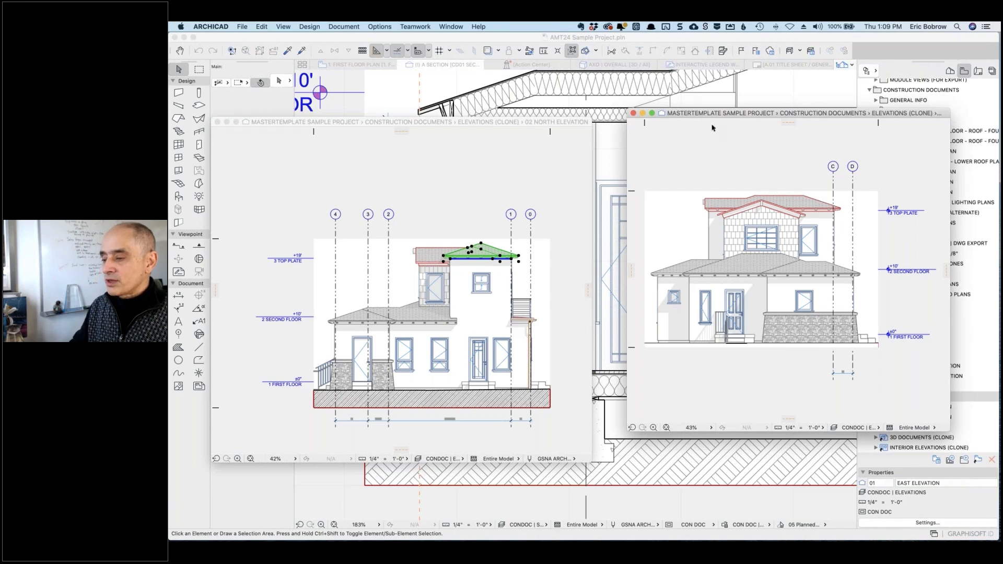
click(448, 28)
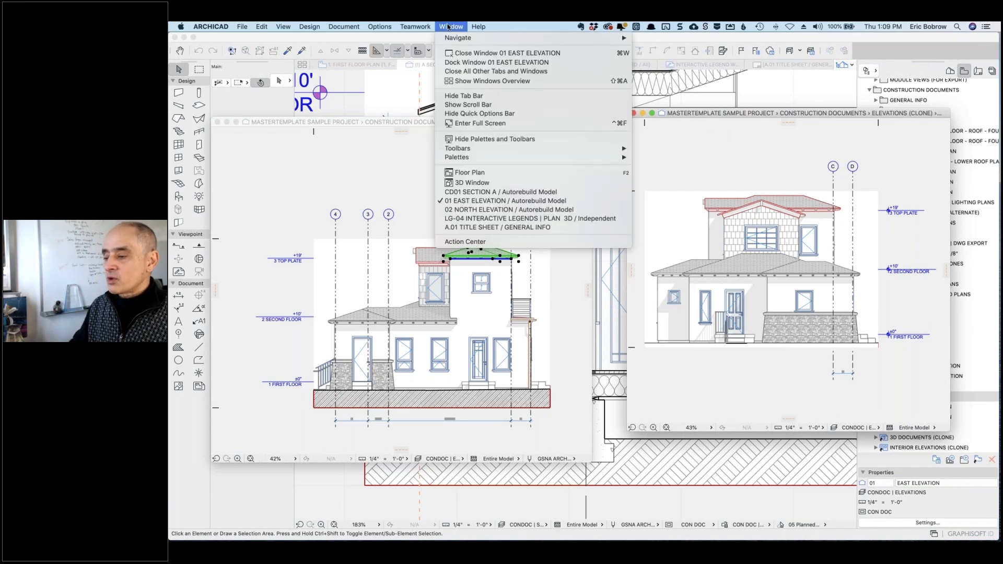
click(471, 64)
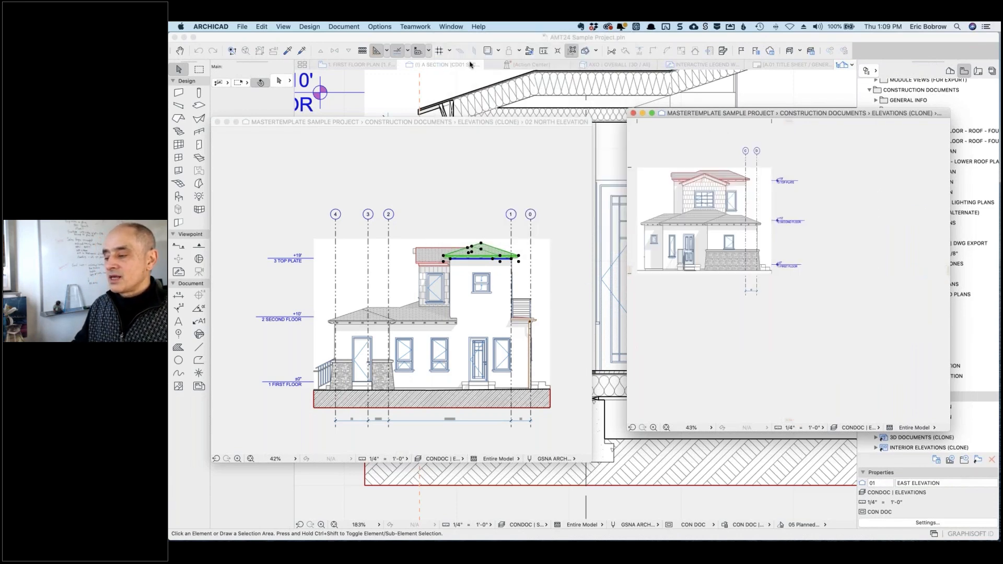
mouse_move(547, 77)
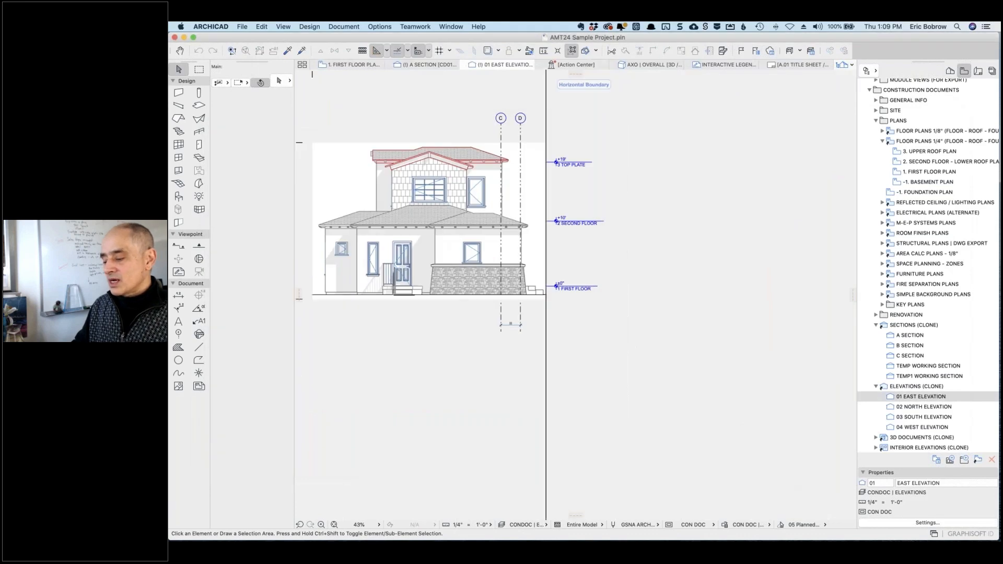
key(super+apostrophe)
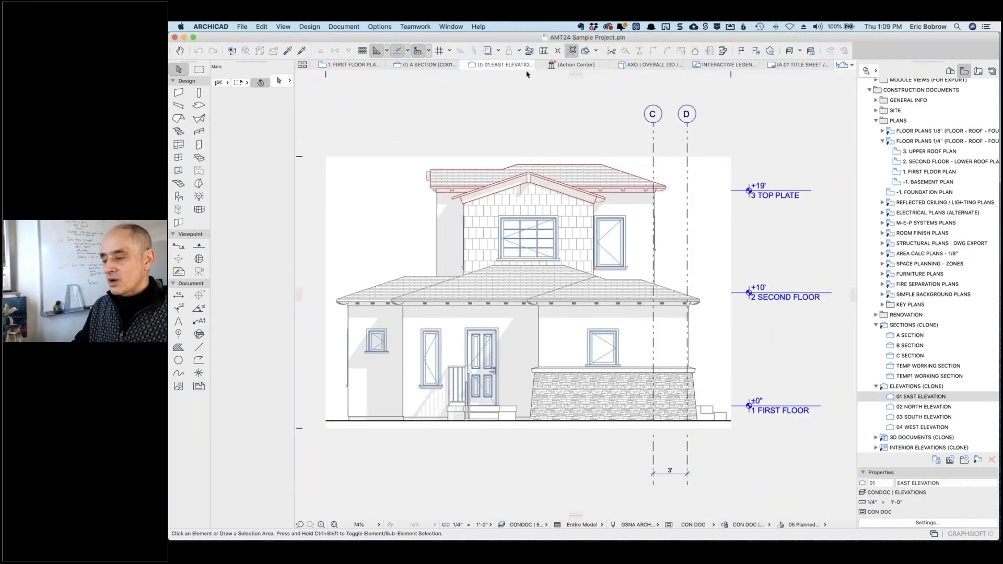
Bring the 02 North Elevation window forward and dock it back into the main window as a tab
click(451, 27)
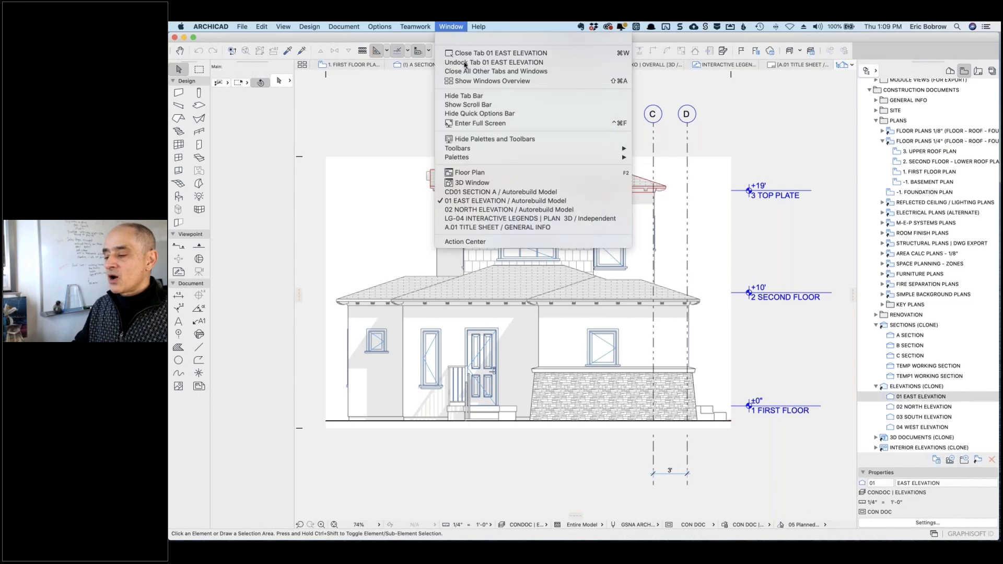
click(472, 206)
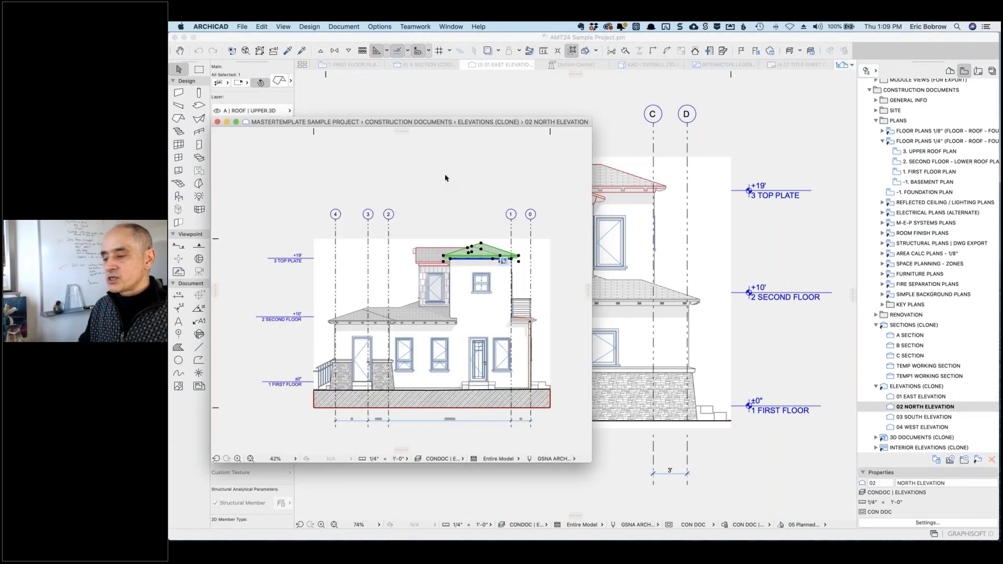
click(448, 28)
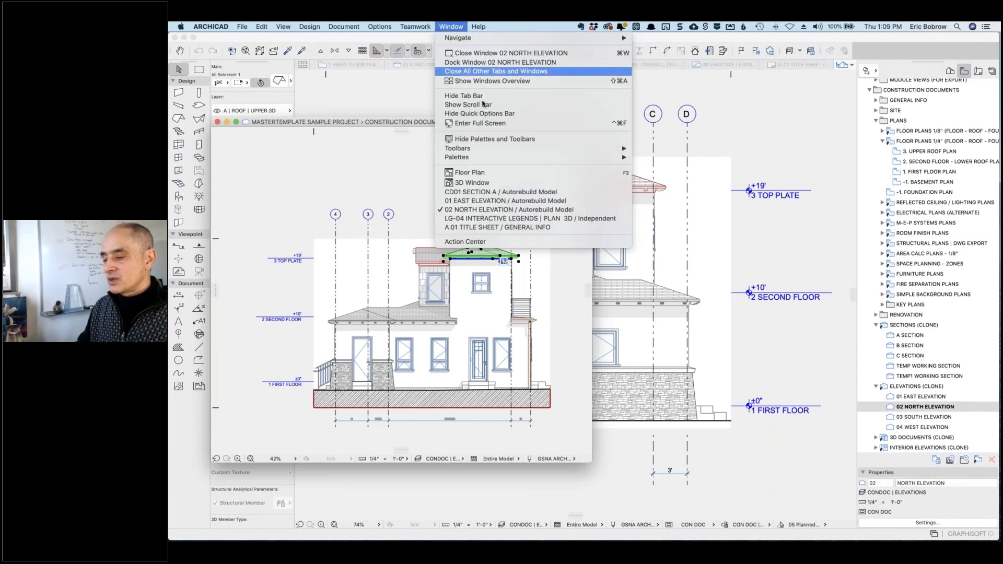
click(483, 63)
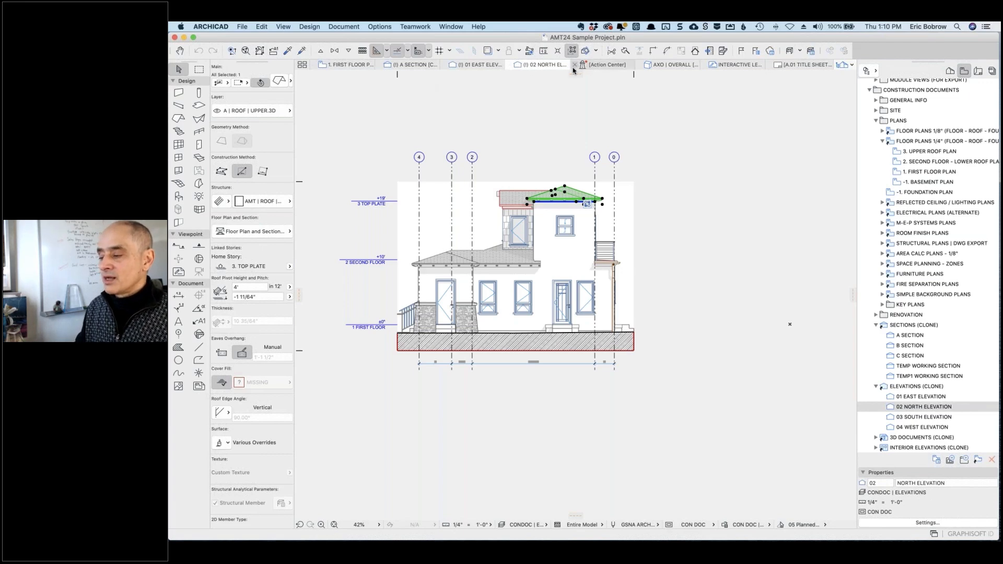
Close the Action Center tab and all other tabs and windows except the 1. First Floor Plan
click(575, 65)
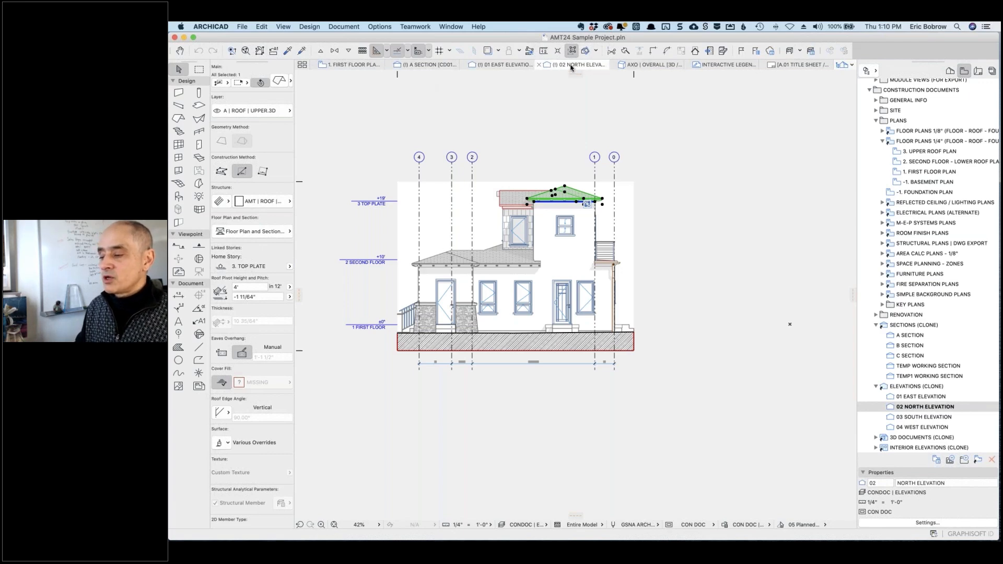
click(348, 65)
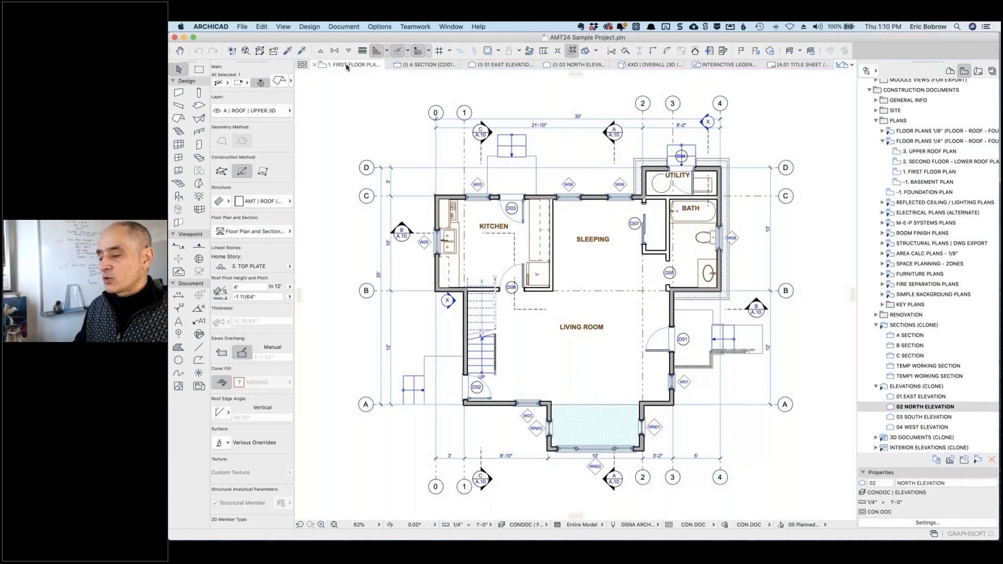
right_click(347, 66)
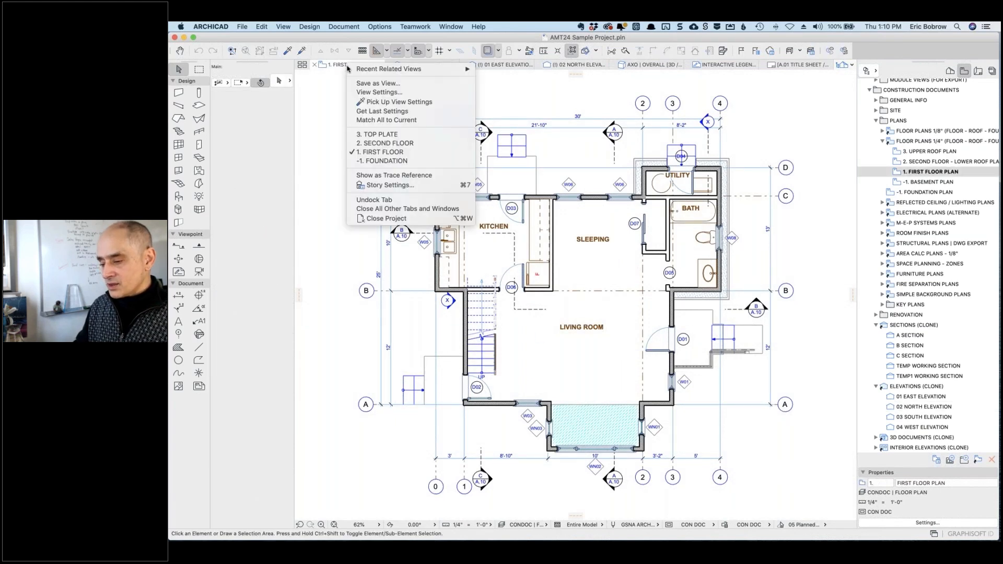
click(437, 210)
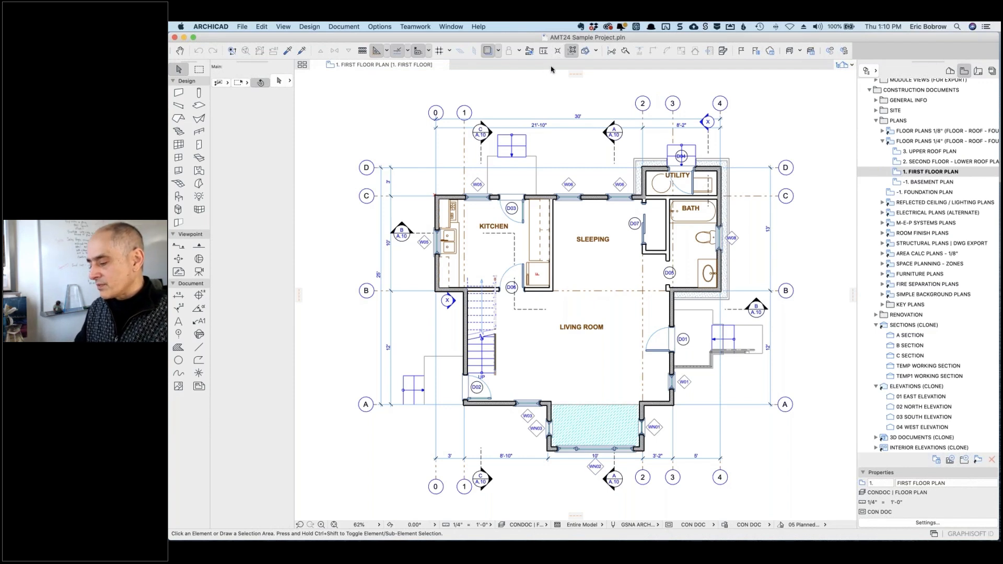
Open the 3D window and set its layer combination to MODEL | BUILDING & SITE
key(F3)
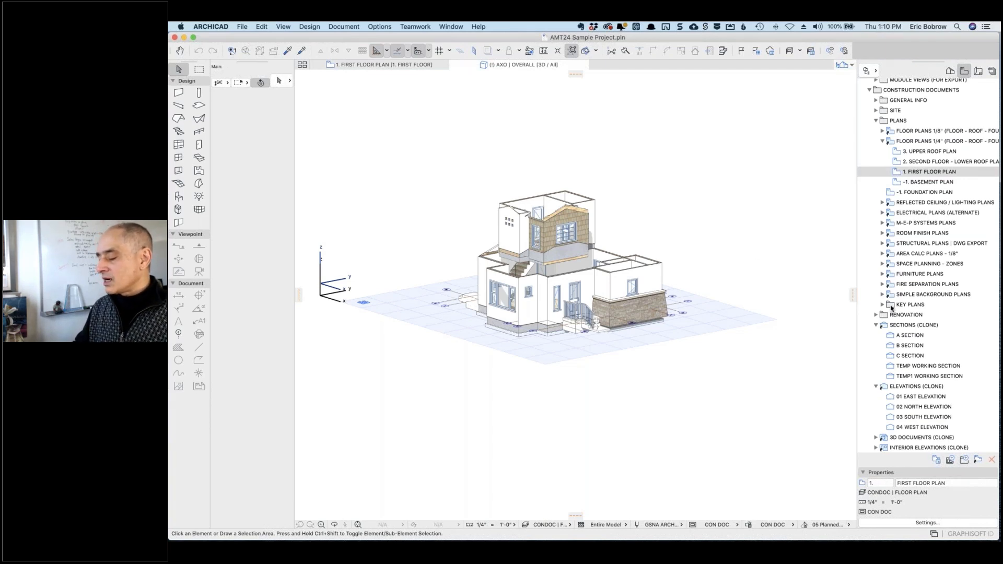
click(570, 525)
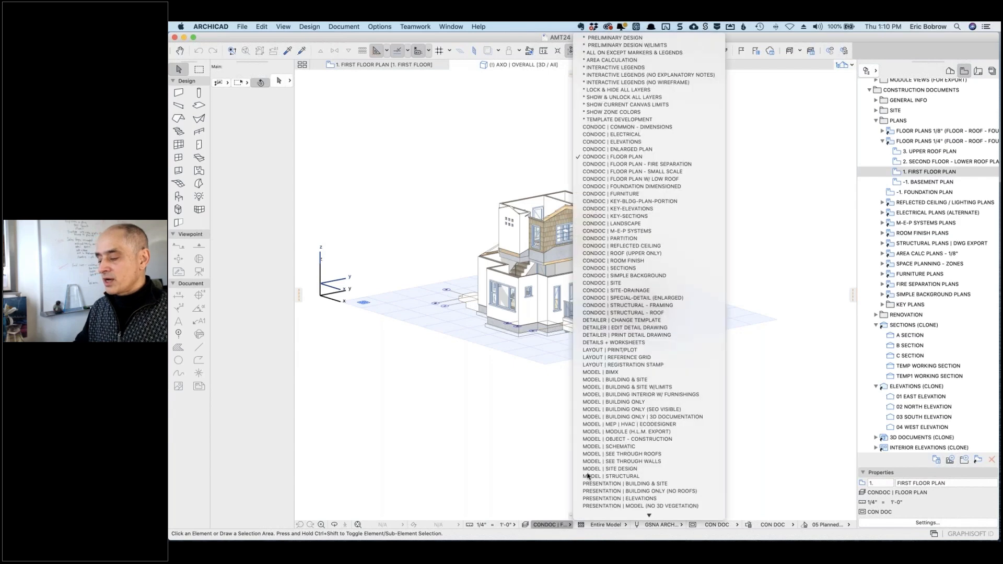
click(633, 382)
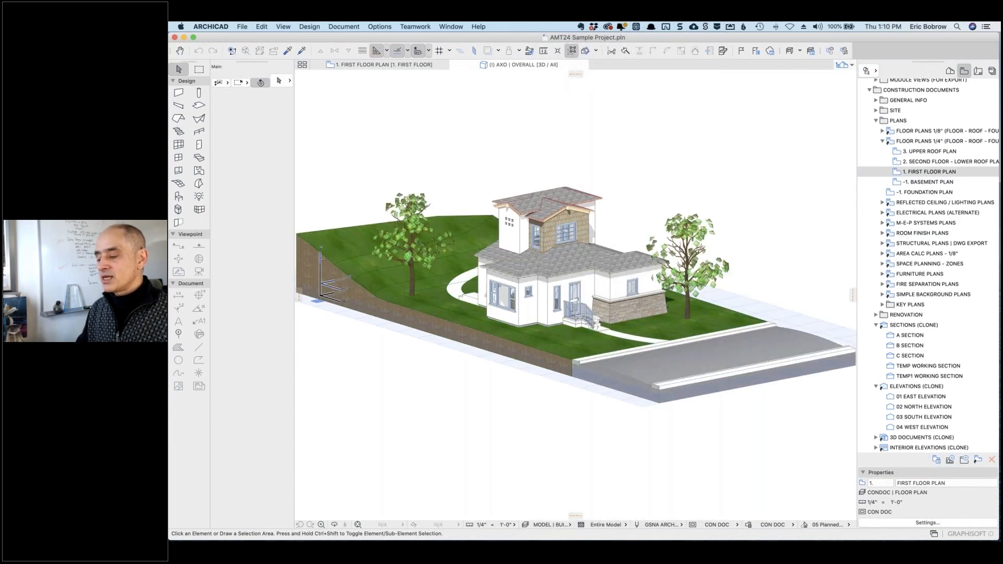
Open the saved AXO | OVERALL view from the 3D folder of the view map
scroll(924, 398, down, 3)
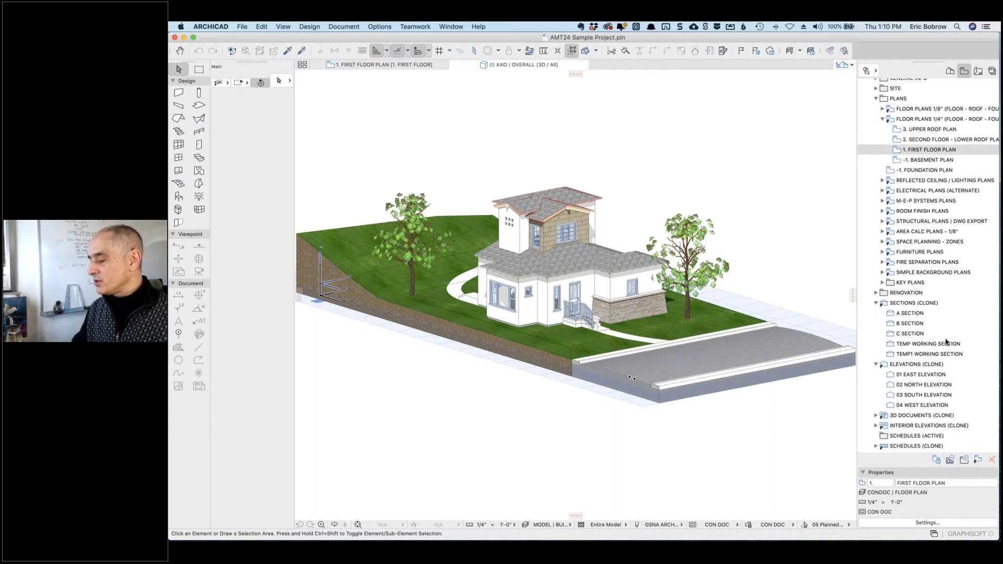
scroll(934, 299, up, 10)
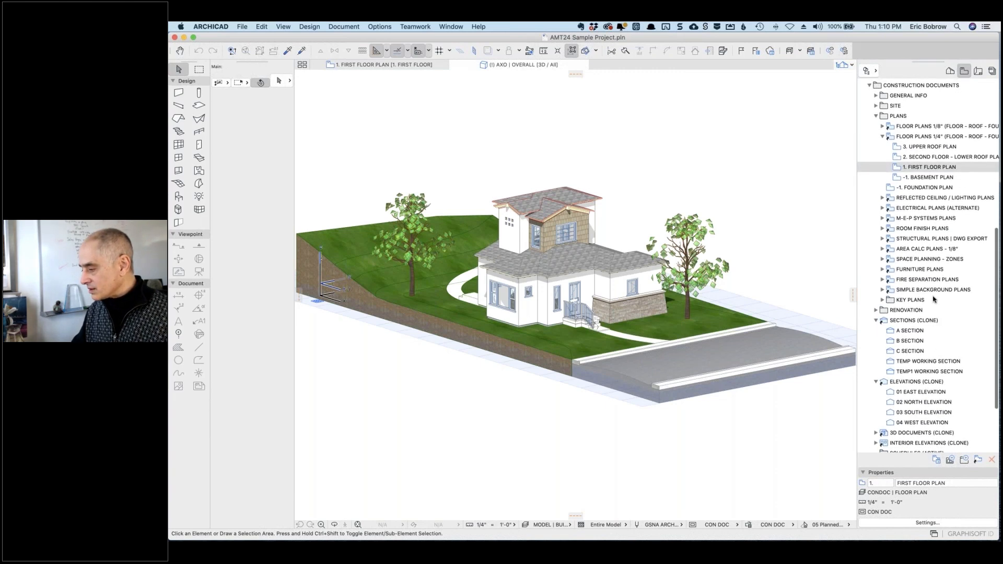
scroll(928, 213, up, 4)
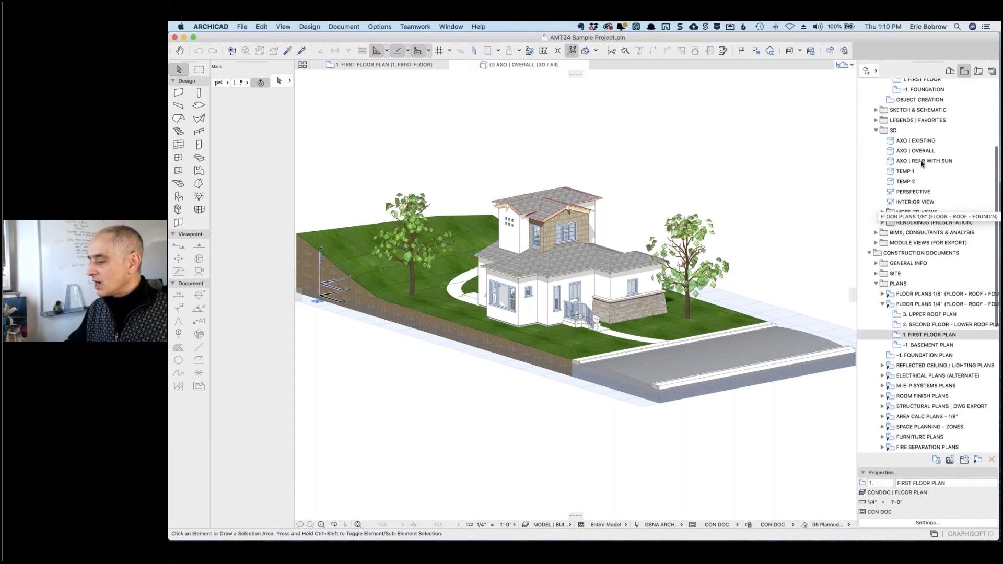
click(898, 157)
double_click(898, 157)
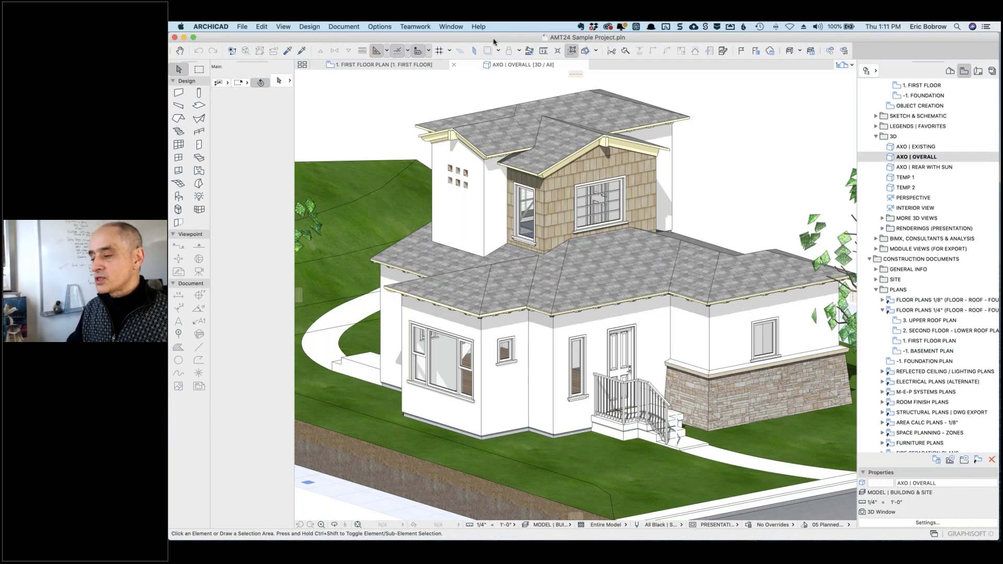
Undock the AXO | OVERALL tab into its own window and move that window off the main screen
right_click(504, 66)
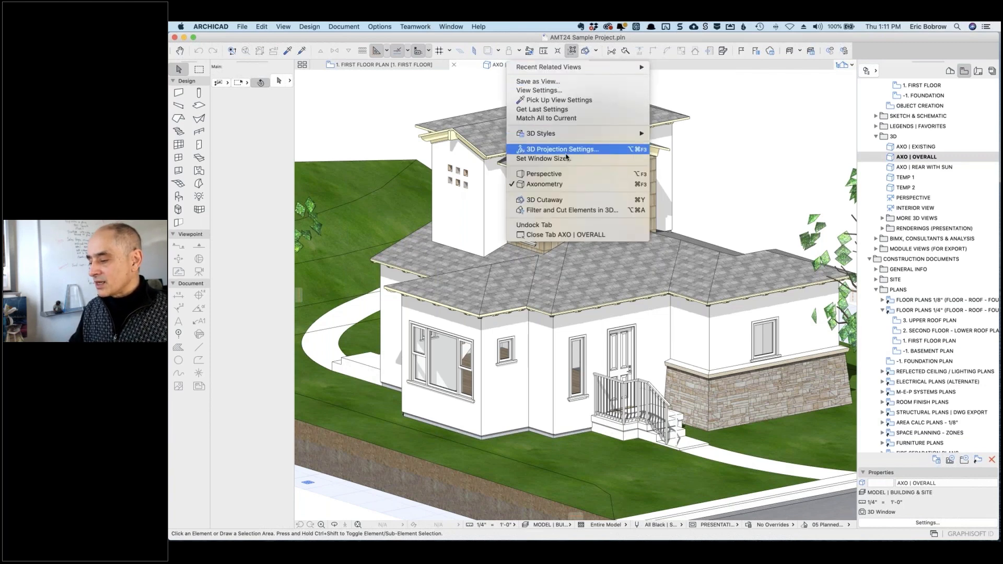
click(546, 224)
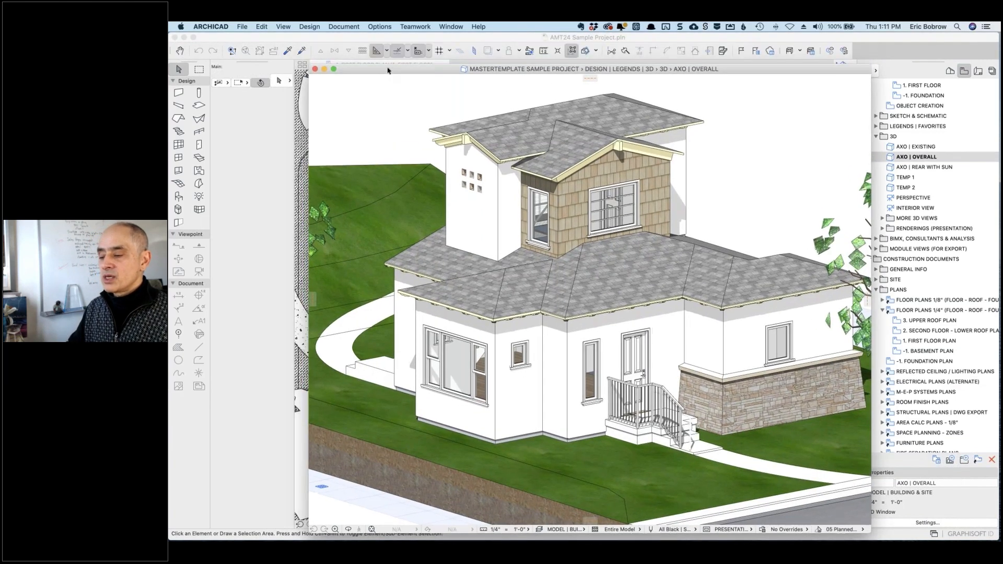
drag(388, 70, 389, 60)
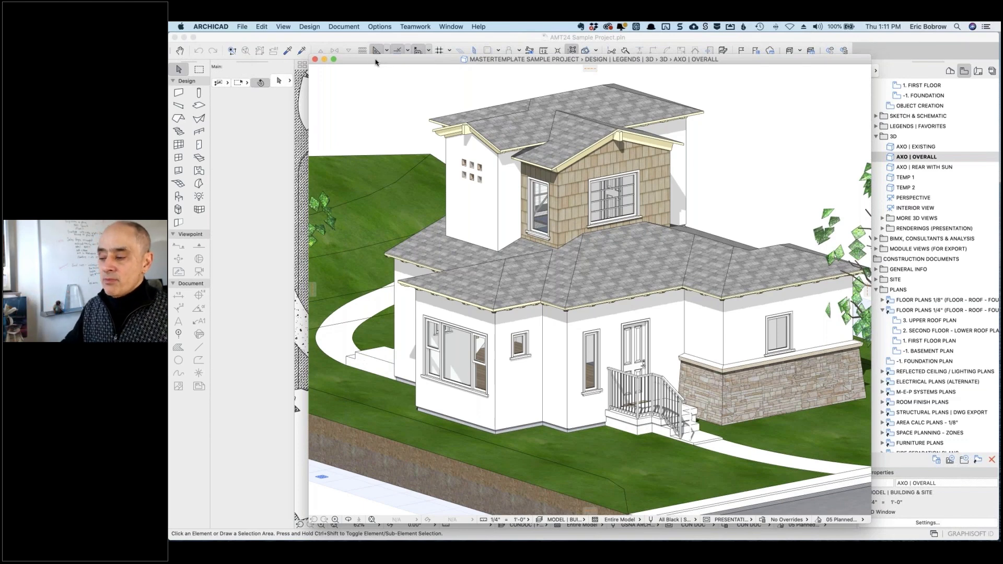
drag(469, 63, 992, 64)
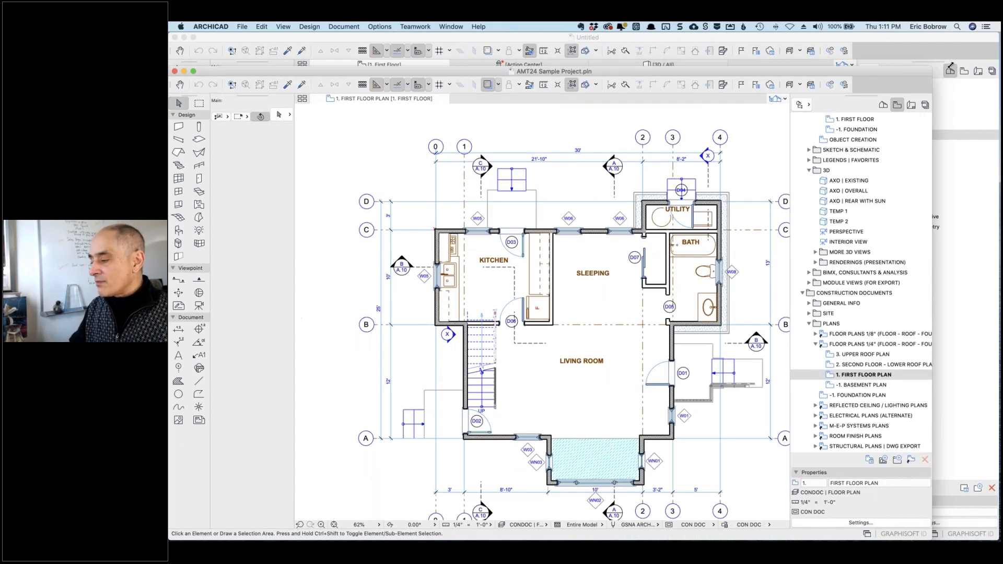
Enlarge the floor plan's project window to fill the screen and bring the AXO | OVERALL window back in front of it
double_click(872, 72)
drag(1000, 63, 1001, 33)
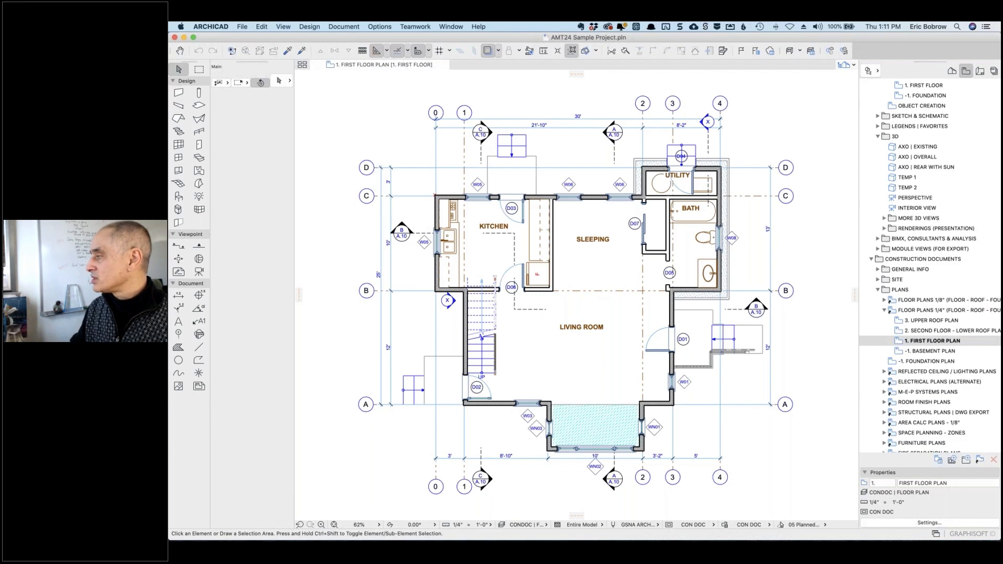
drag(754, 104, 385, 69)
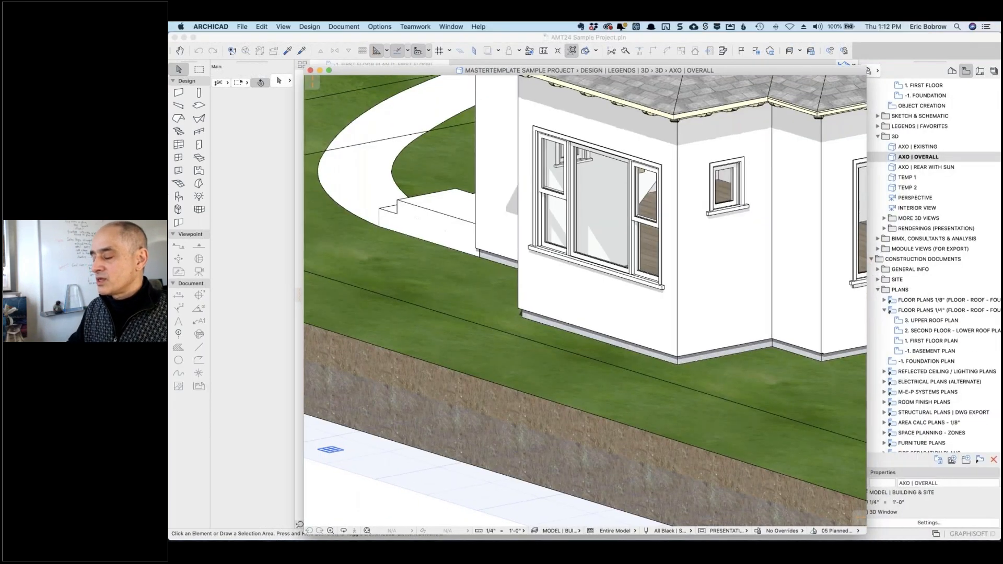
Dock the AXO | OVERALL window back as a tab and open the 1. FIRST FLOOR PLAN view from the 1/4" floor plans folder
click(451, 27)
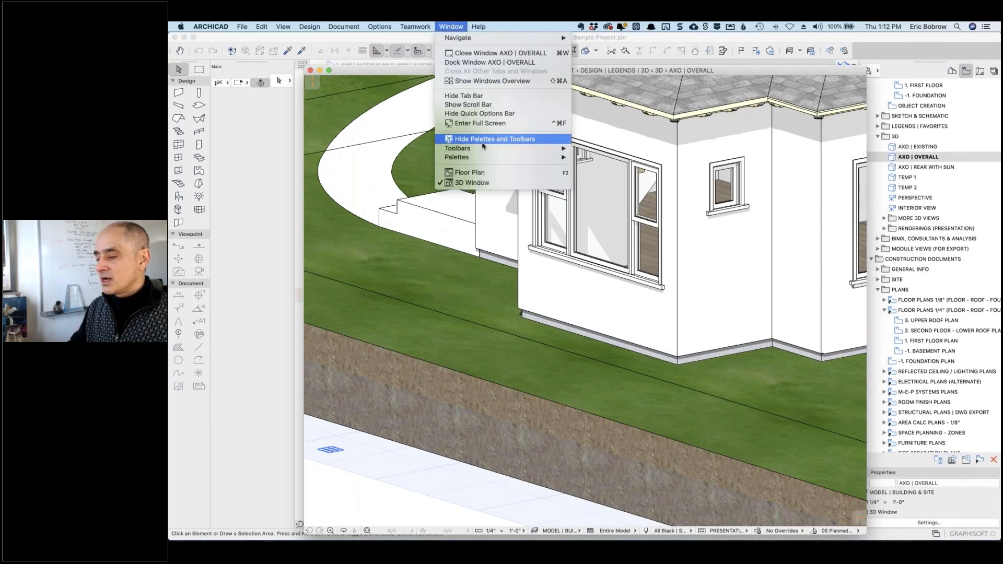
click(478, 63)
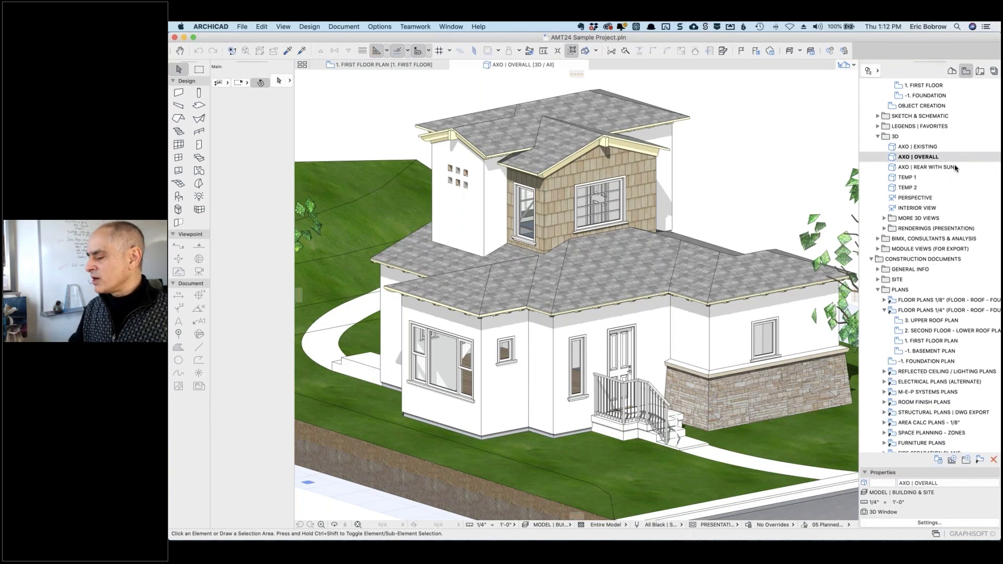
click(900, 342)
double_click(899, 342)
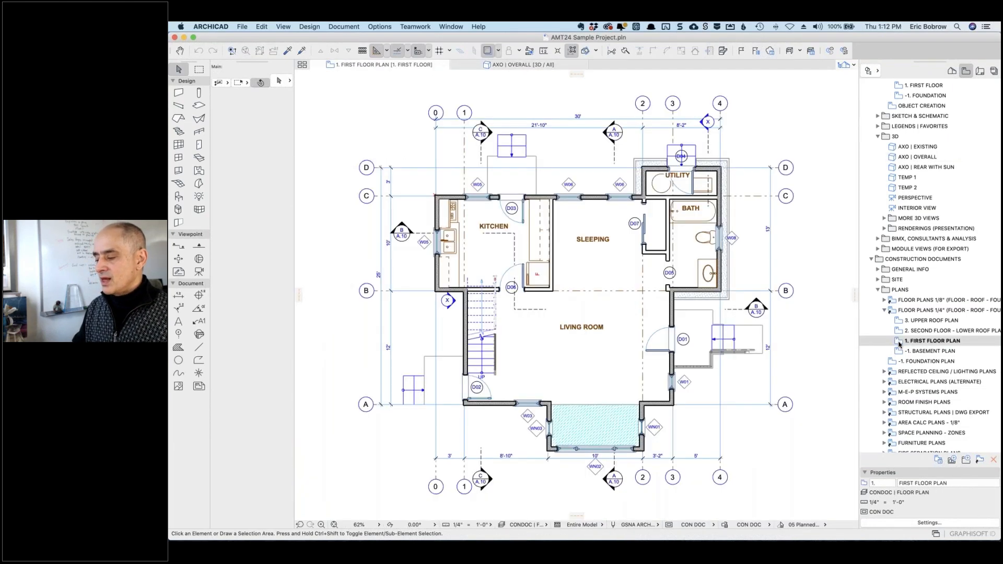
Zoom in on the first floor kitchen and open the 2. SECOND FLOOR - LOWER ROOF PLAN view for the same area
click(321, 525)
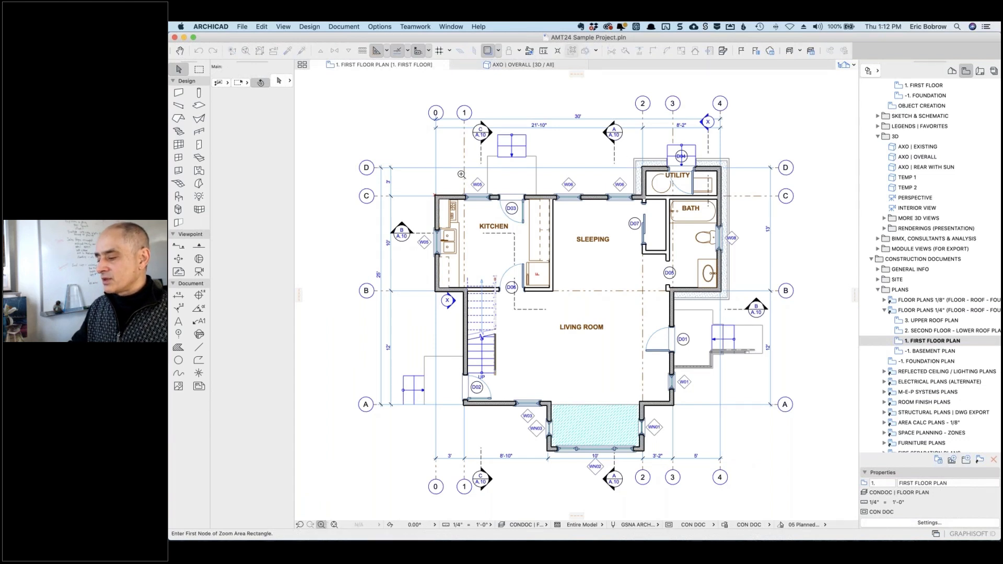
click(418, 185)
click(579, 309)
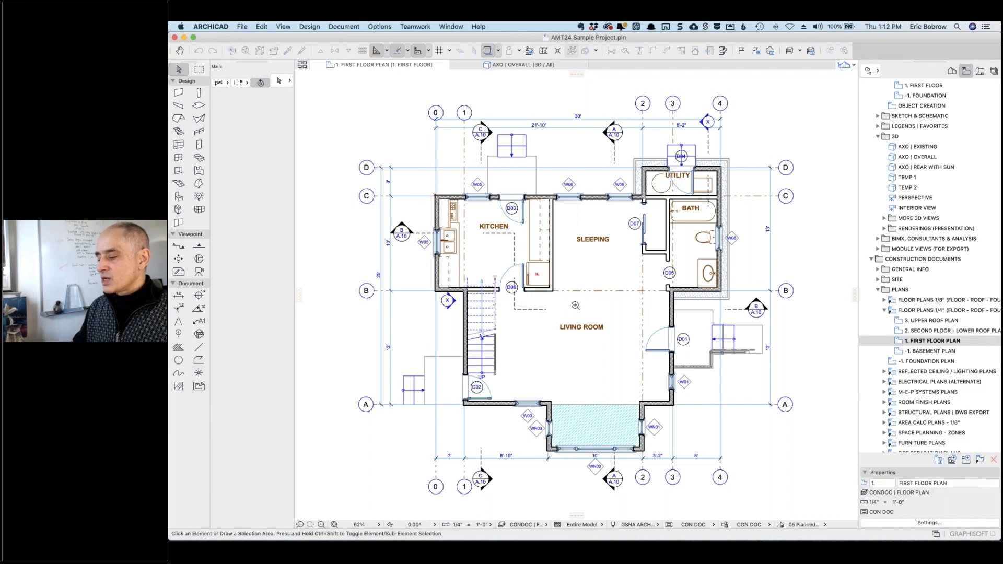
mouse_move(621, 258)
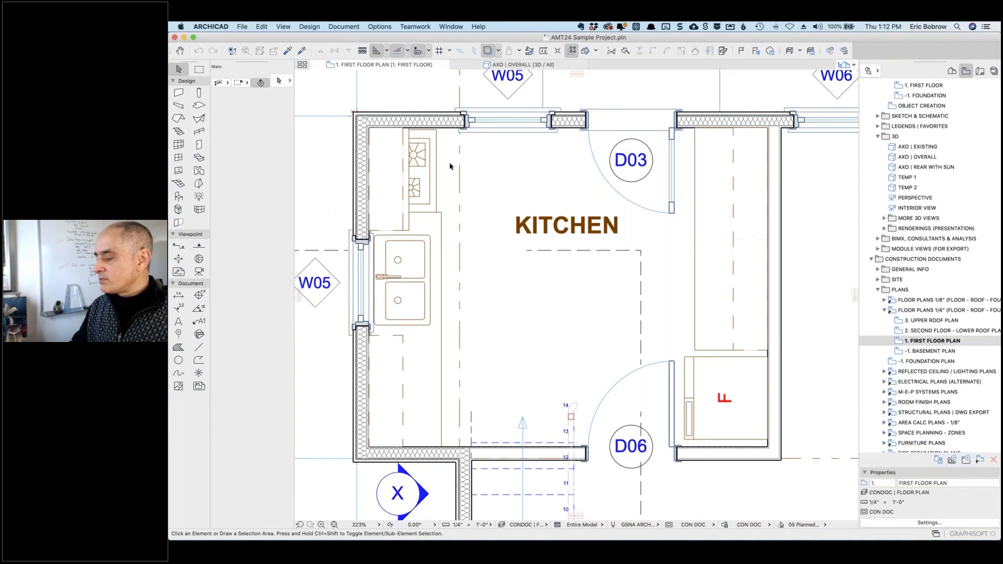
click(900, 332)
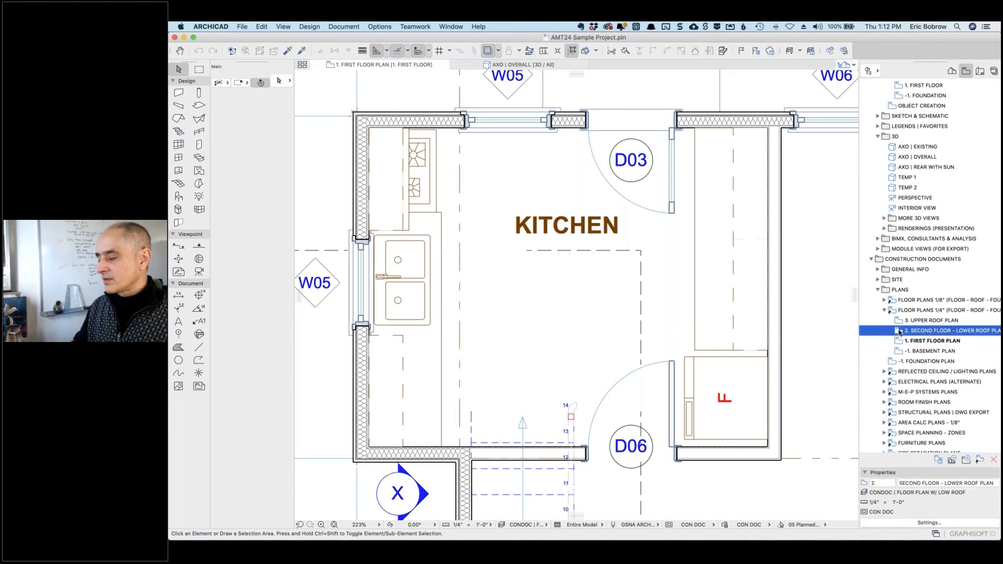
double_click(900, 332)
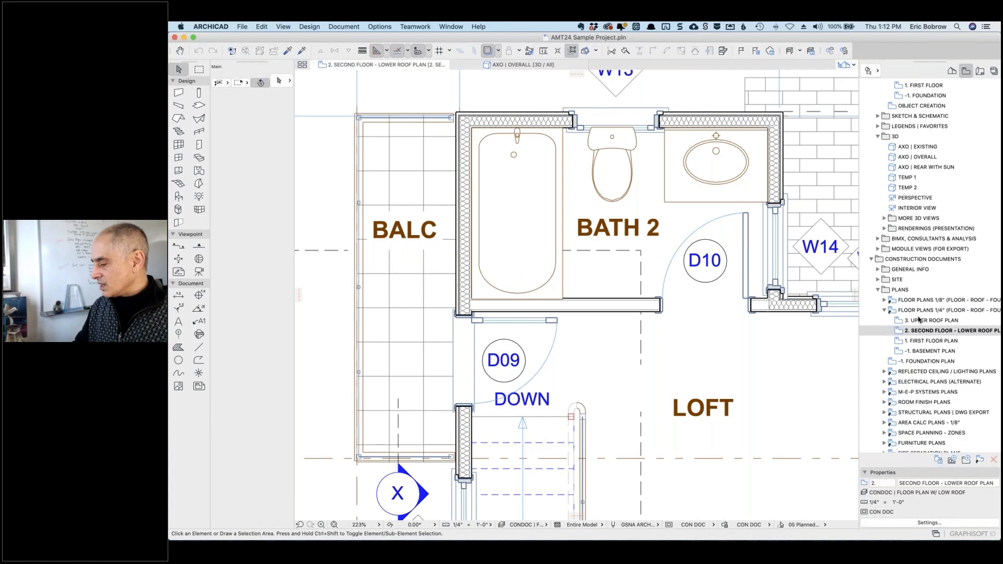
Switch between the first floor and second floor plan views to compare the same area, ending on the -1. BASEMENT PLAN view
double_click(900, 343)
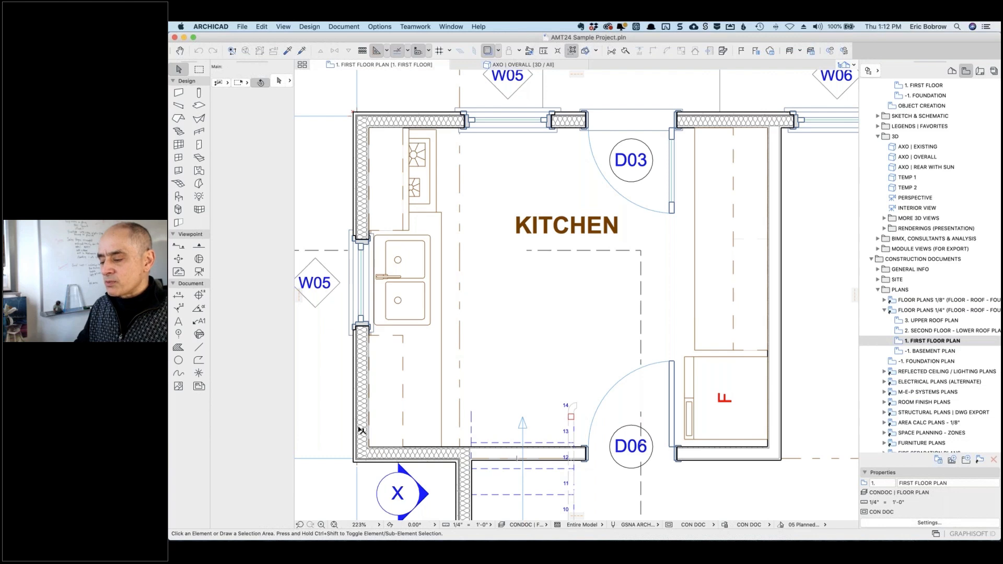
double_click(899, 332)
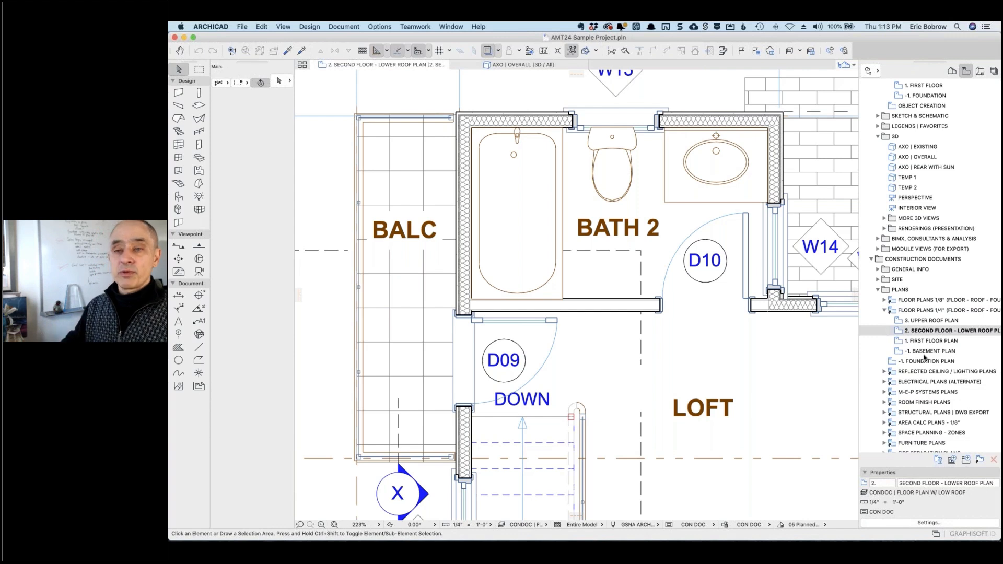
double_click(899, 341)
click(899, 353)
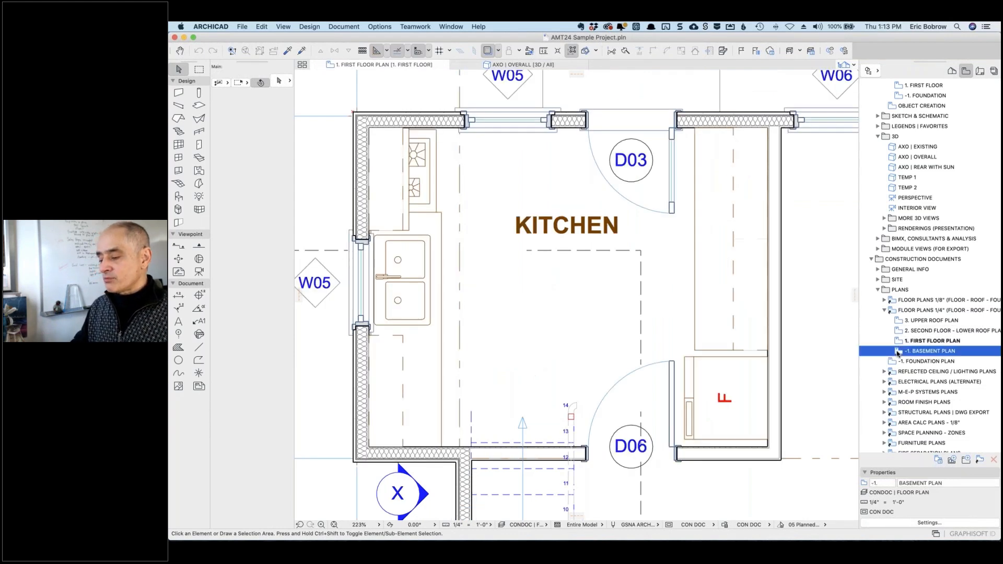
double_click(899, 352)
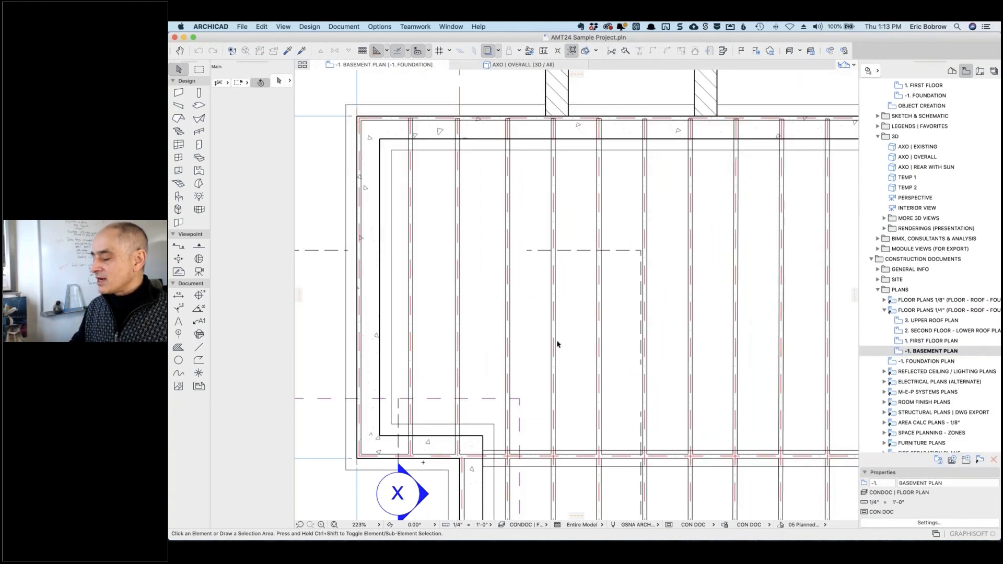
Set the -1. BASEMENT PLAN view to stop ignoring zoom and rotation on opening, and store the current window's settings with Current Zoom
double_click(899, 353)
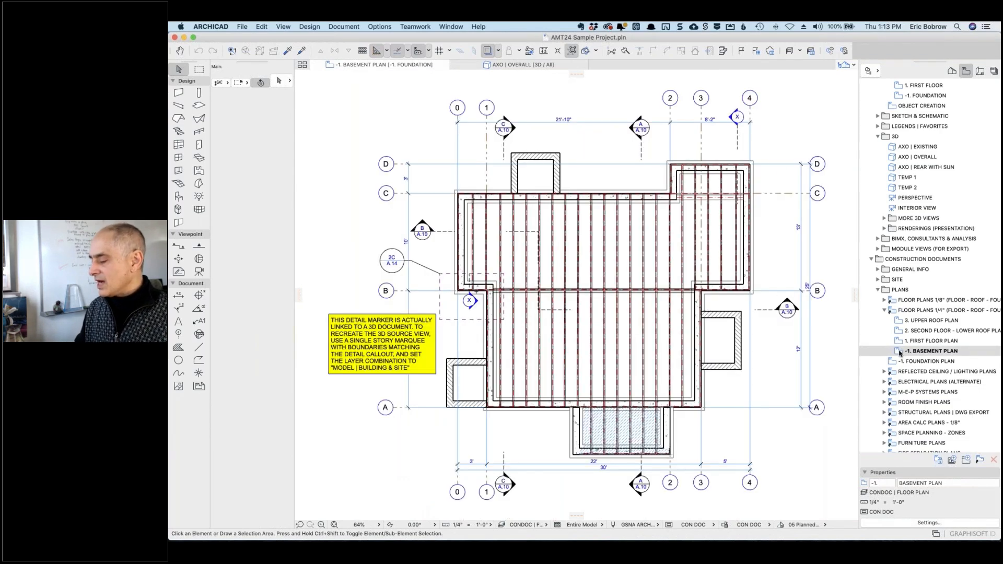
right_click(899, 353)
click(900, 481)
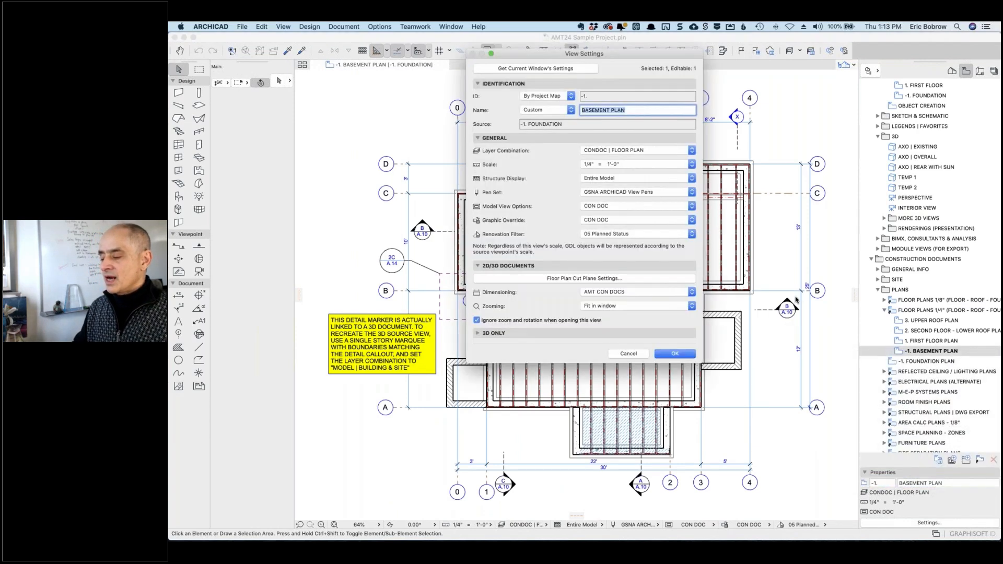
click(478, 320)
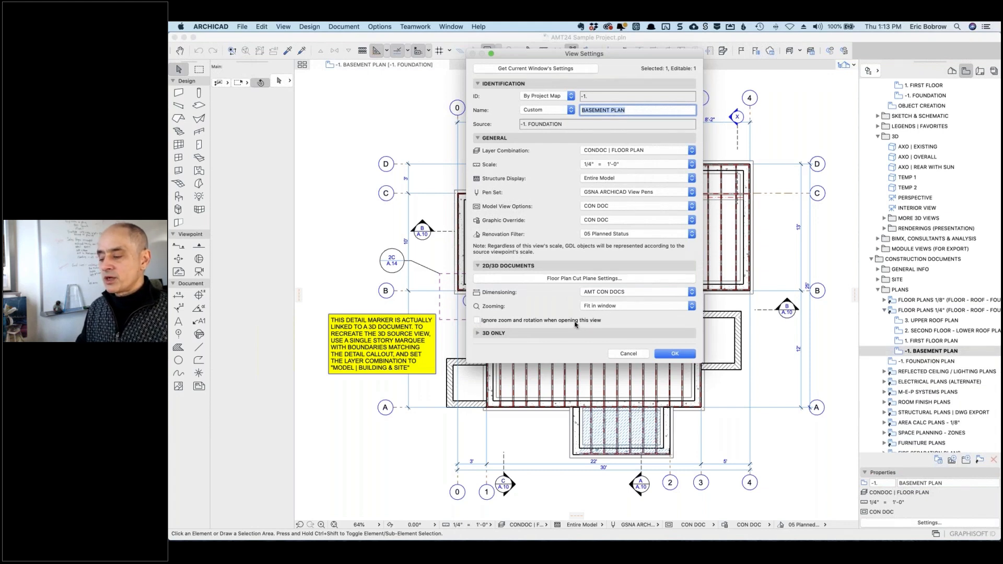
click(477, 320)
click(558, 69)
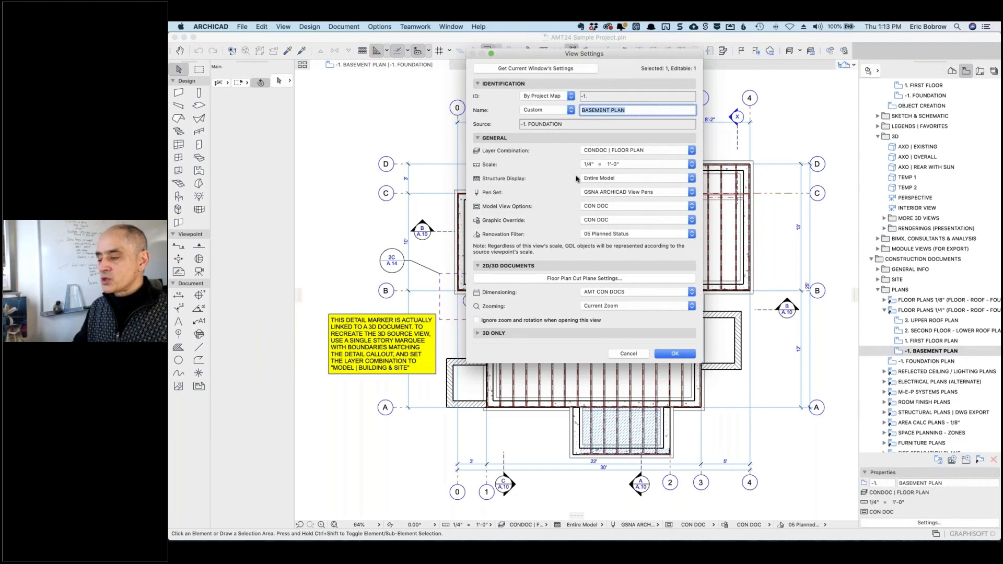
drag(588, 56, 845, 72)
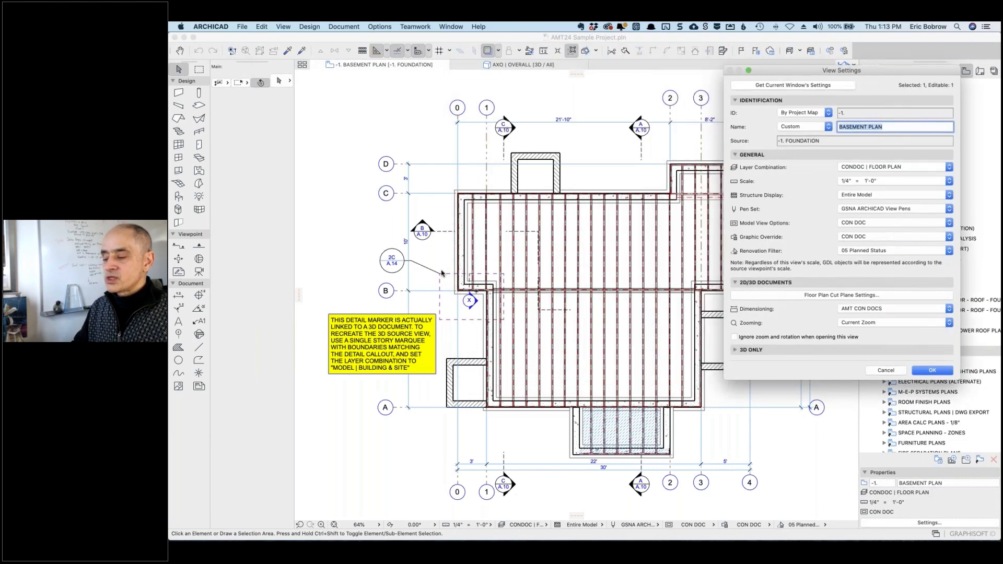
click(933, 370)
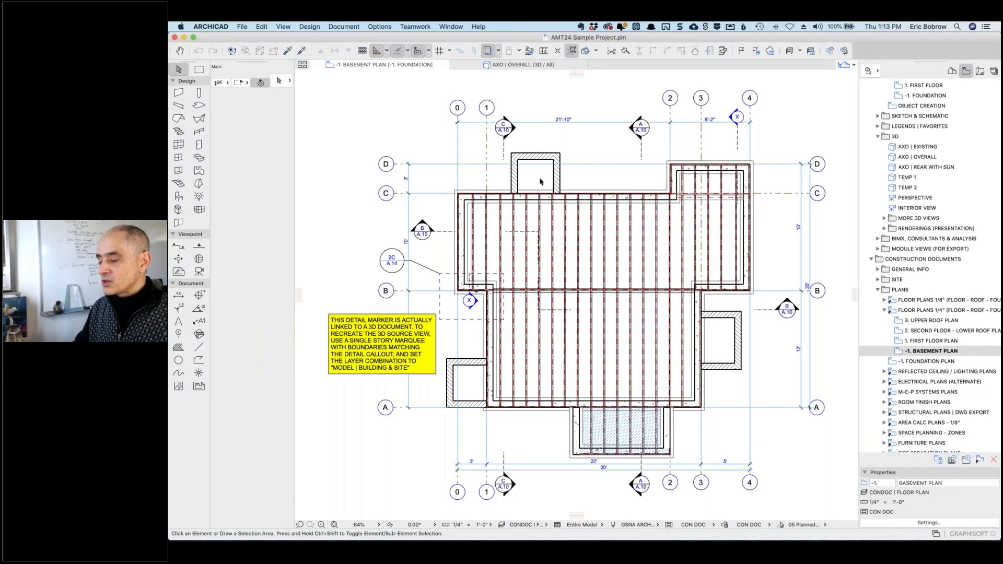
Zoom in on the basement plan, reopen its view to test the stored zoom, and open the 1. FIRST FLOOR PLAN view
scroll(540, 182, up, 5)
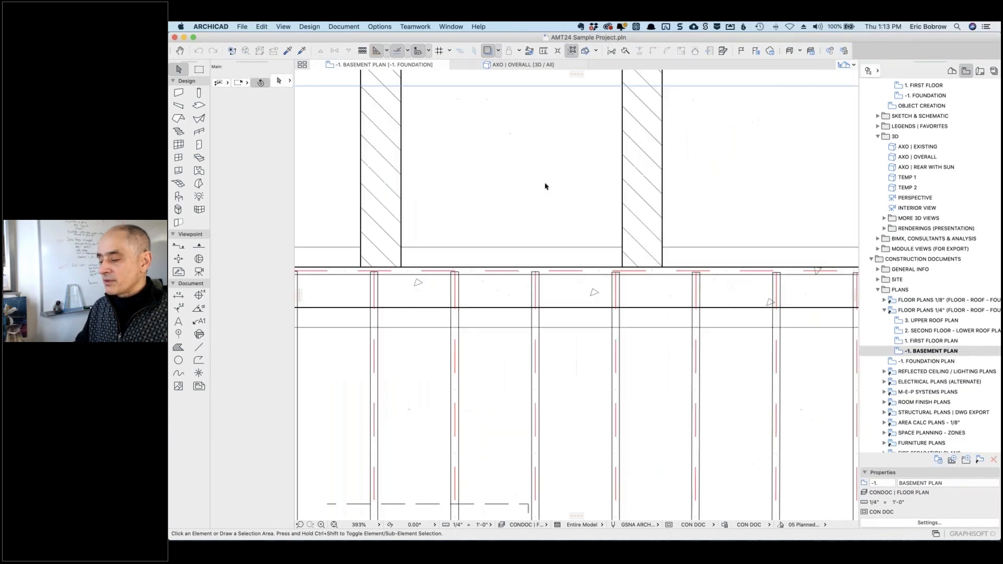
double_click(897, 355)
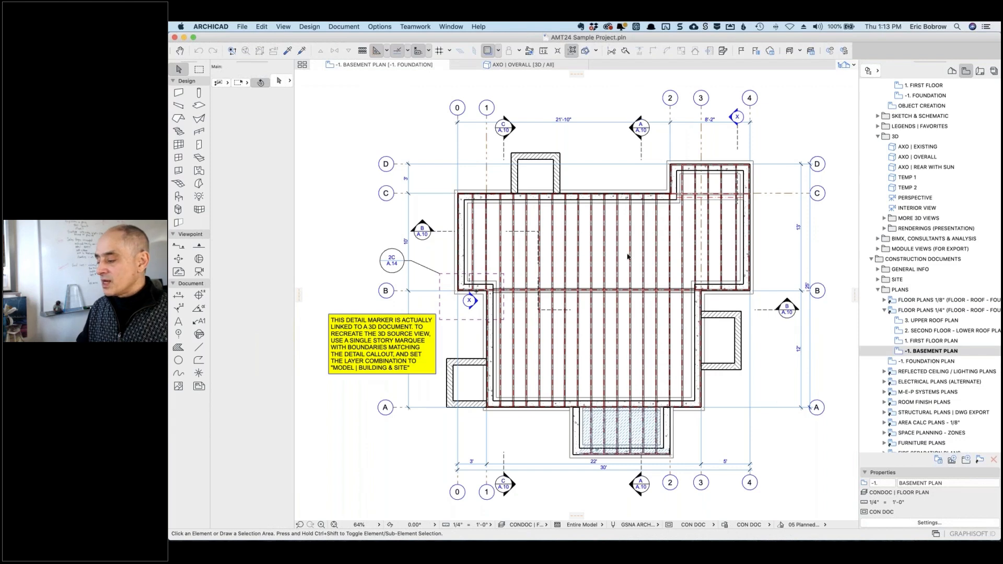
click(898, 341)
double_click(899, 342)
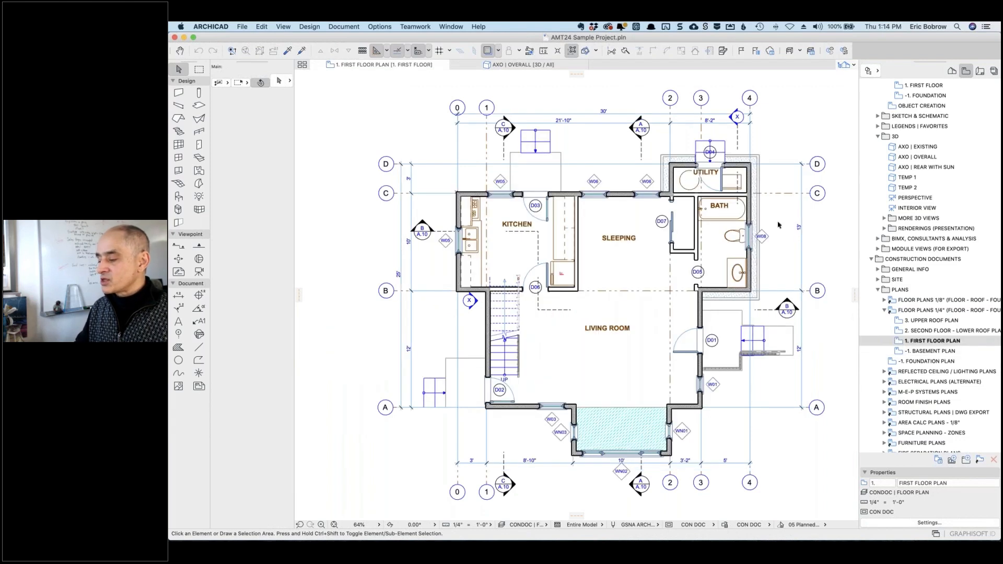
Zoom in on the first floor utility room, open the -1. BASEMENT PLAN view and return to the 1. FIRST FLOOR PLAN view
scroll(751, 165, up, 5)
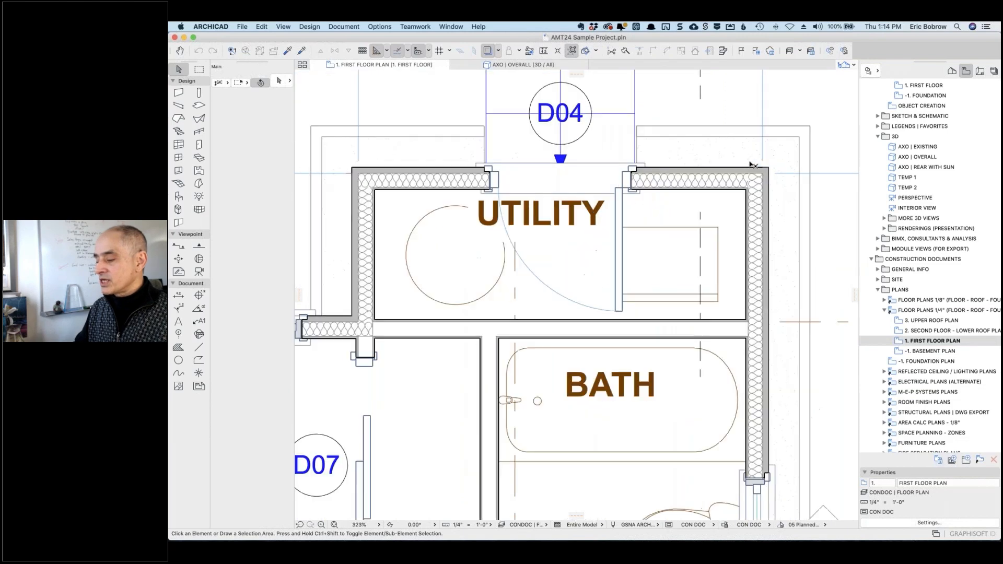
double_click(899, 351)
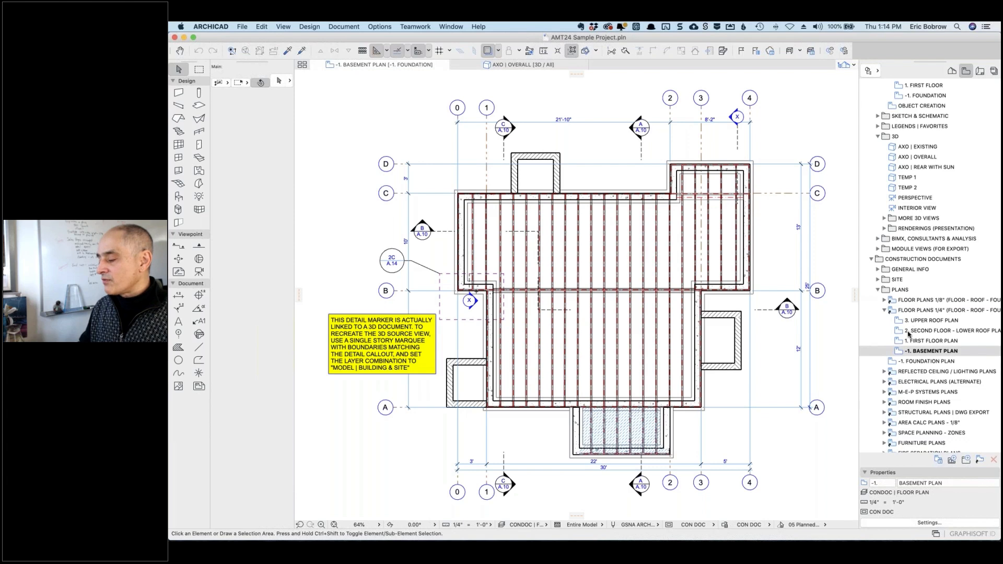
click(899, 341)
double_click(898, 341)
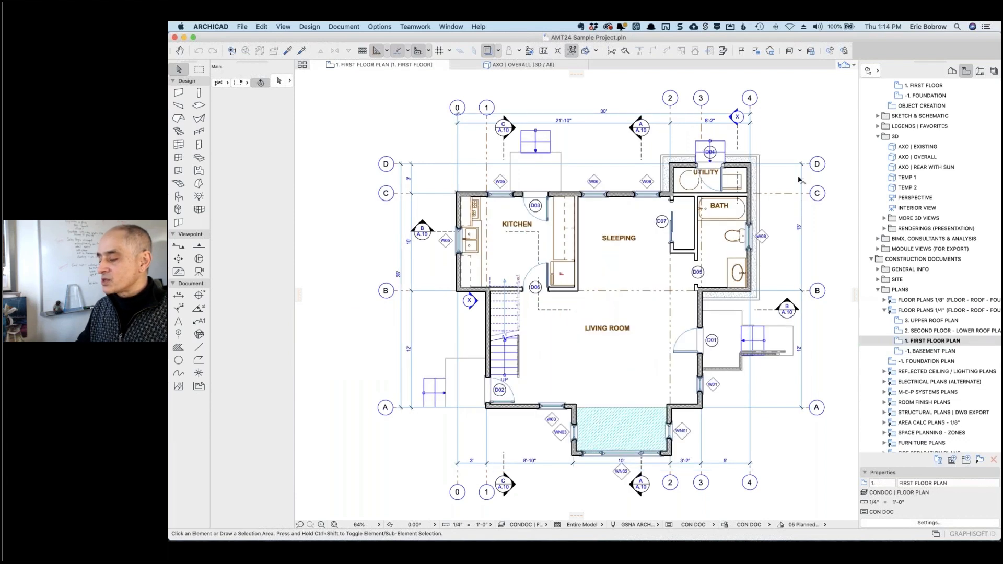
With the first floor utility and bath area enlarged, set the -1. BASEMENT PLAN view to ignore zoom and rotation when opening
scroll(795, 175, up, 5)
scroll(796, 177, up, 4)
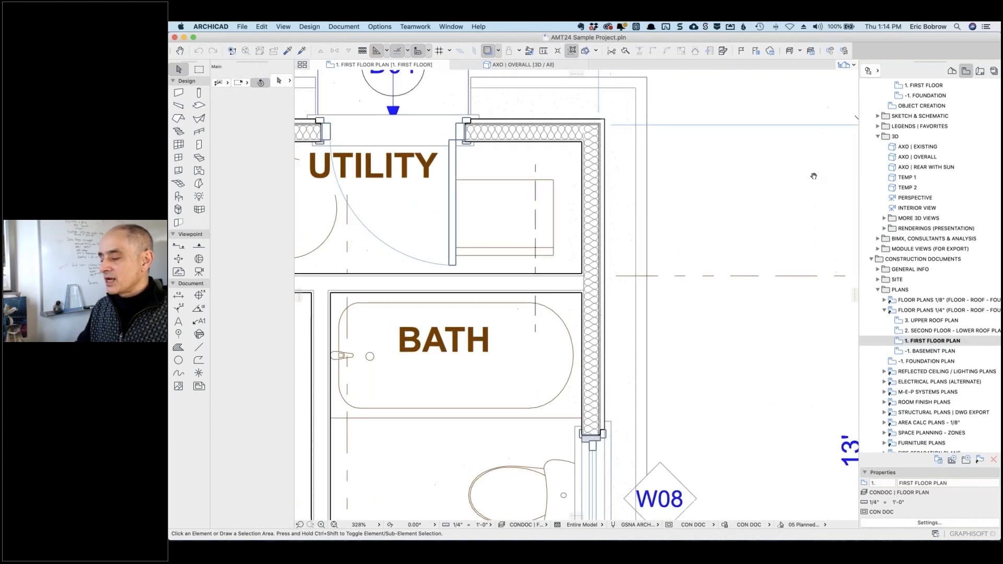
scroll(732, 280, up, 3)
scroll(732, 280, left, 3)
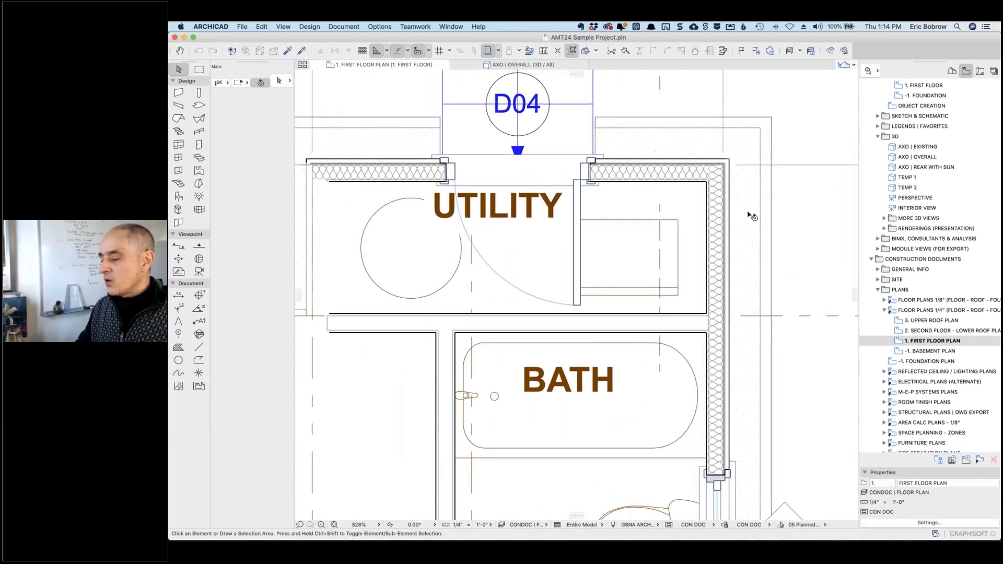
click(900, 353)
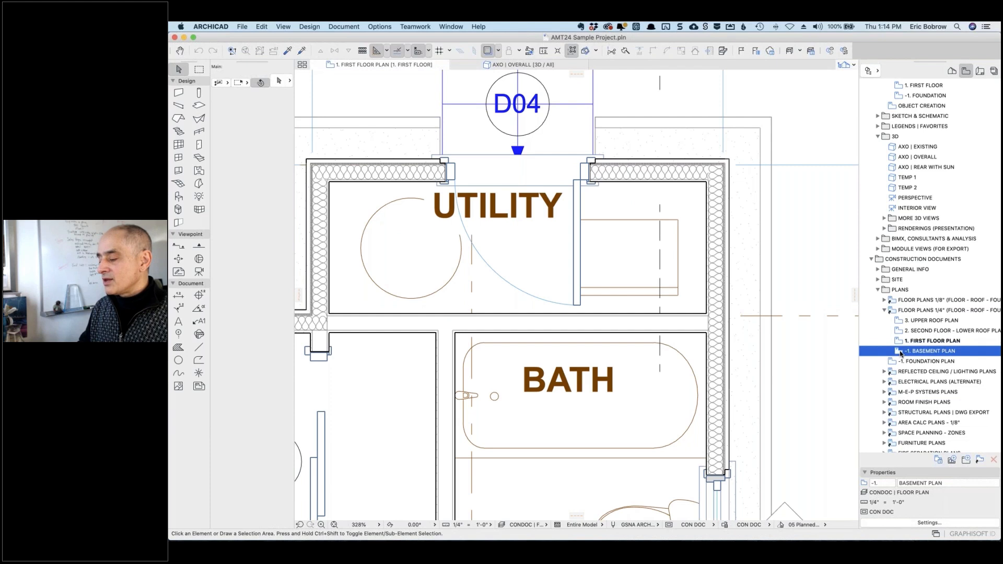
click(925, 523)
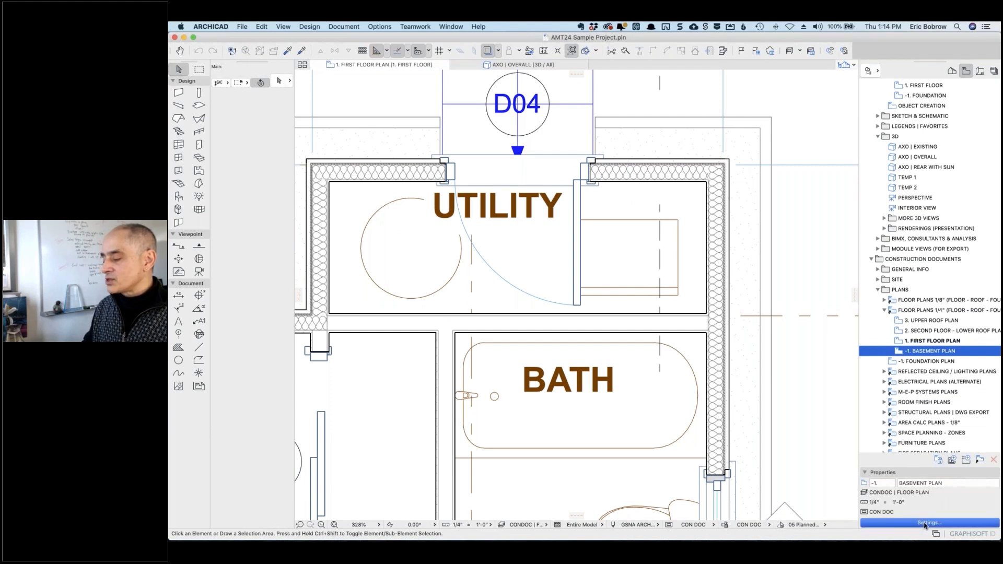
click(735, 338)
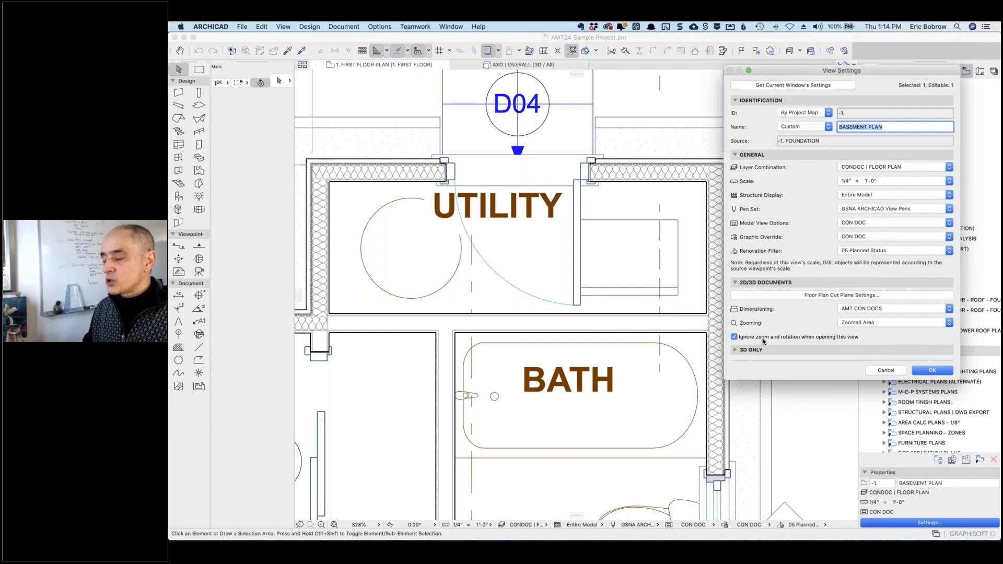
click(933, 371)
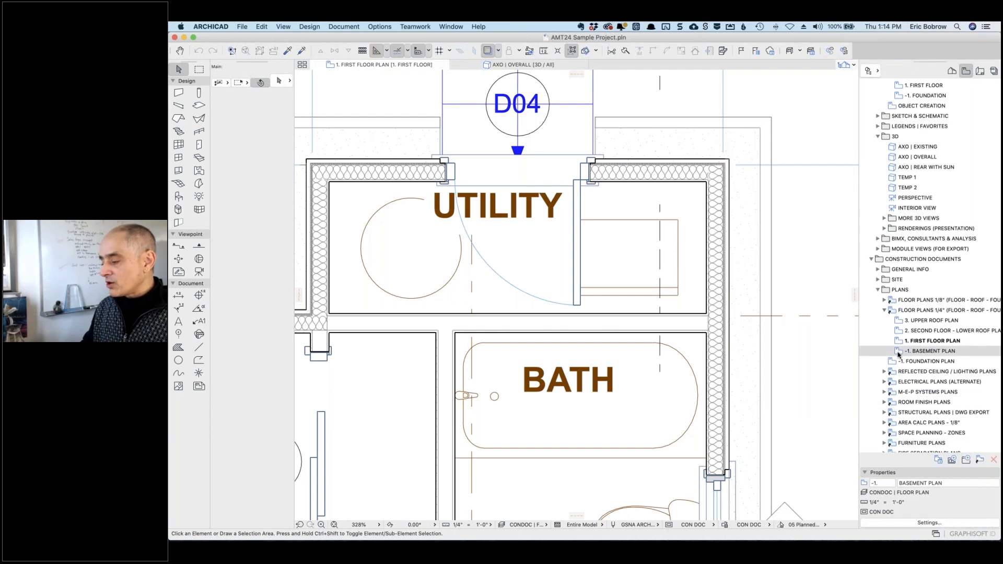
Open the basement plan and return to the first floor plan to test the zoom behaviour, refit it and enlarge the kitchen
double_click(899, 353)
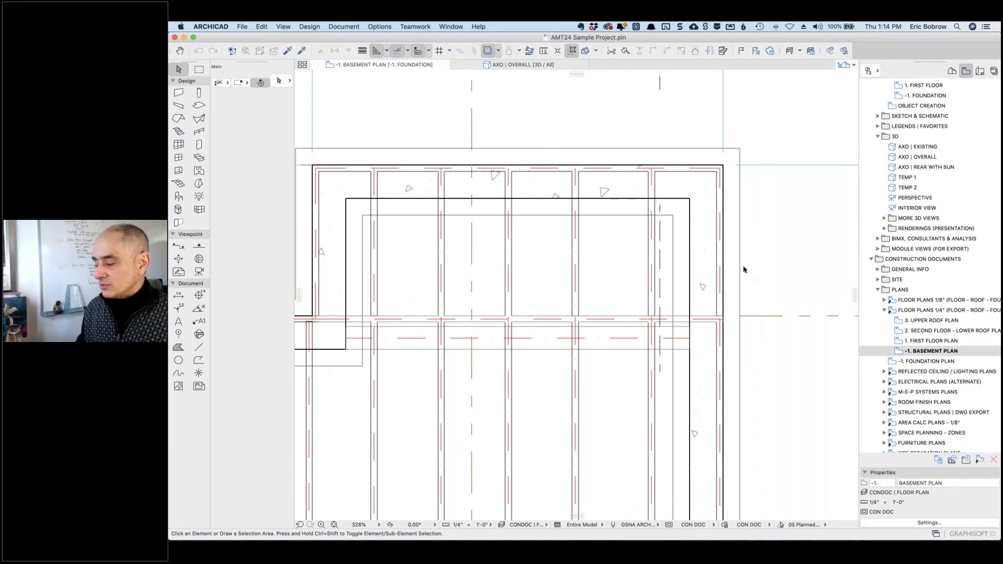
double_click(900, 342)
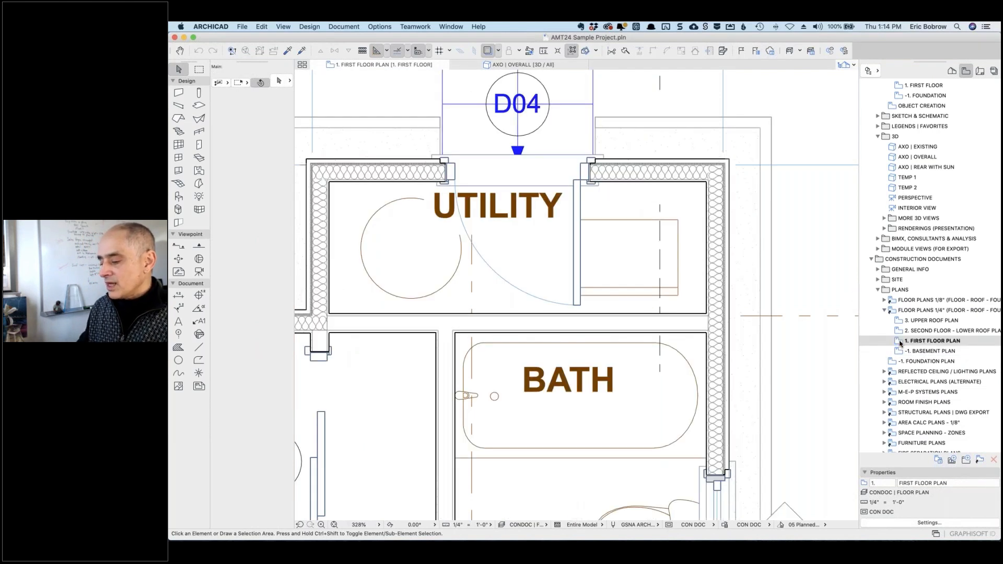
key(super+apostrophe)
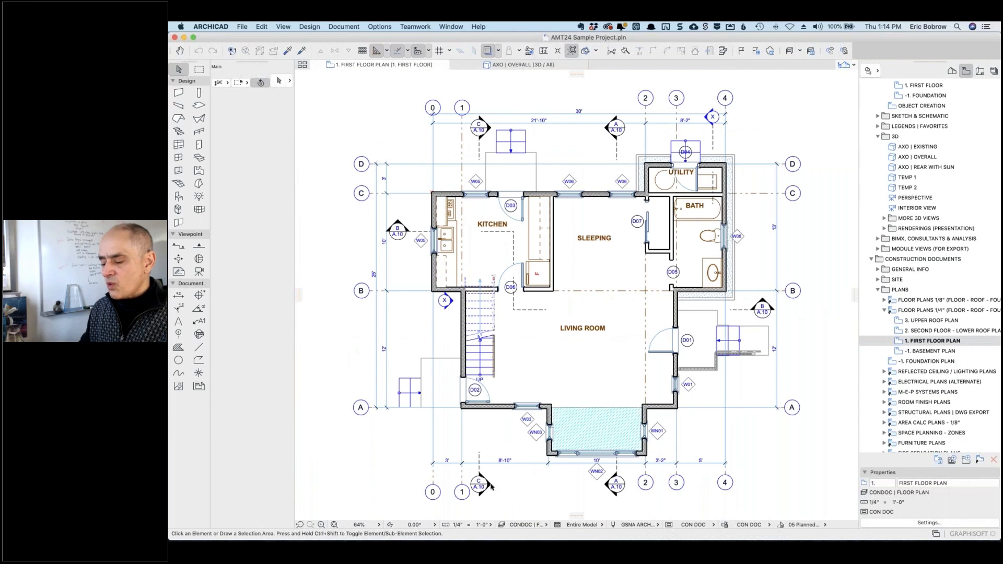
click(322, 525)
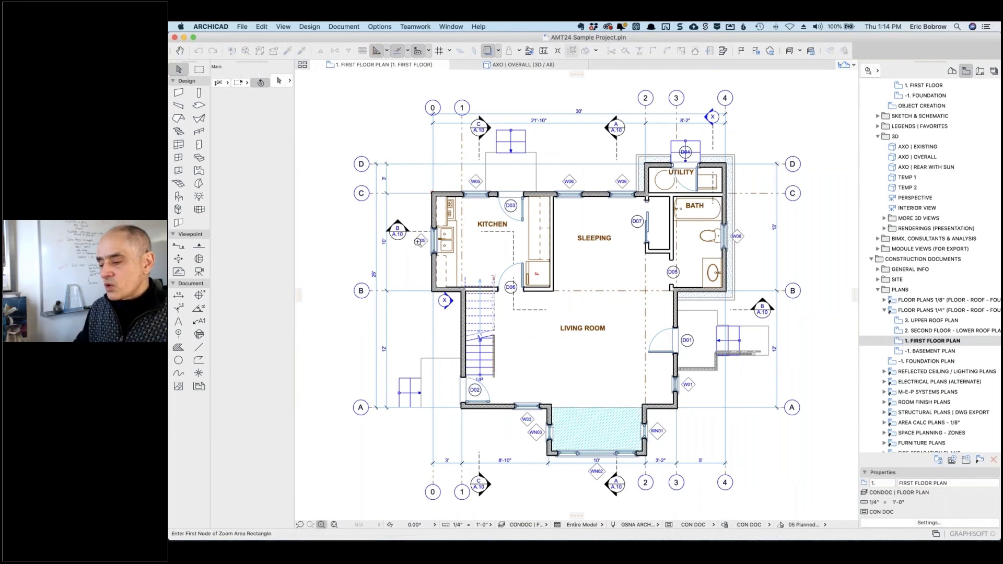
click(419, 182)
click(564, 298)
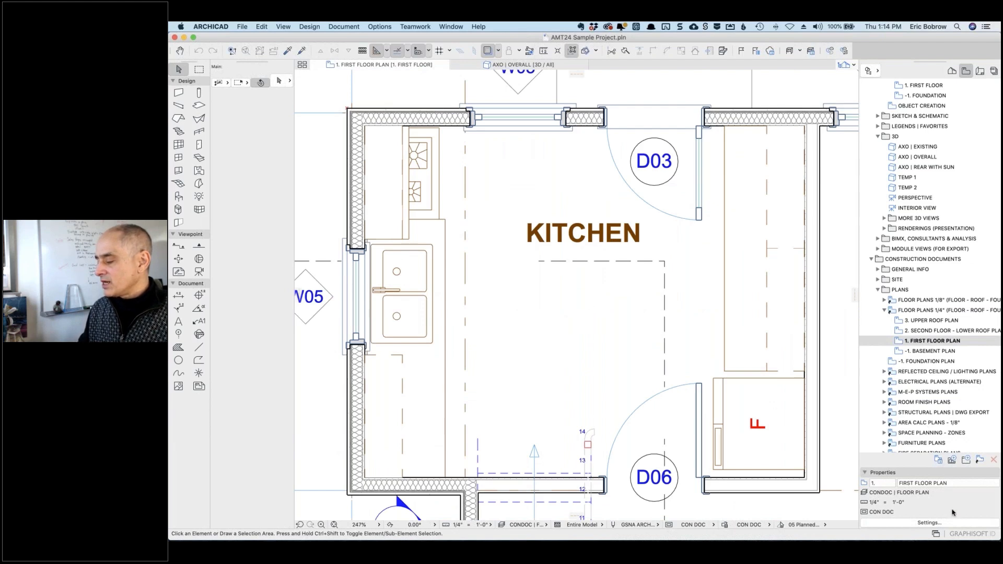
Save the enlarged kitchen area as a view named KITCHEN ENLARGED PLAN, using the CONDOC | ENLARGED PLAN layer combination and the current zoom
click(952, 458)
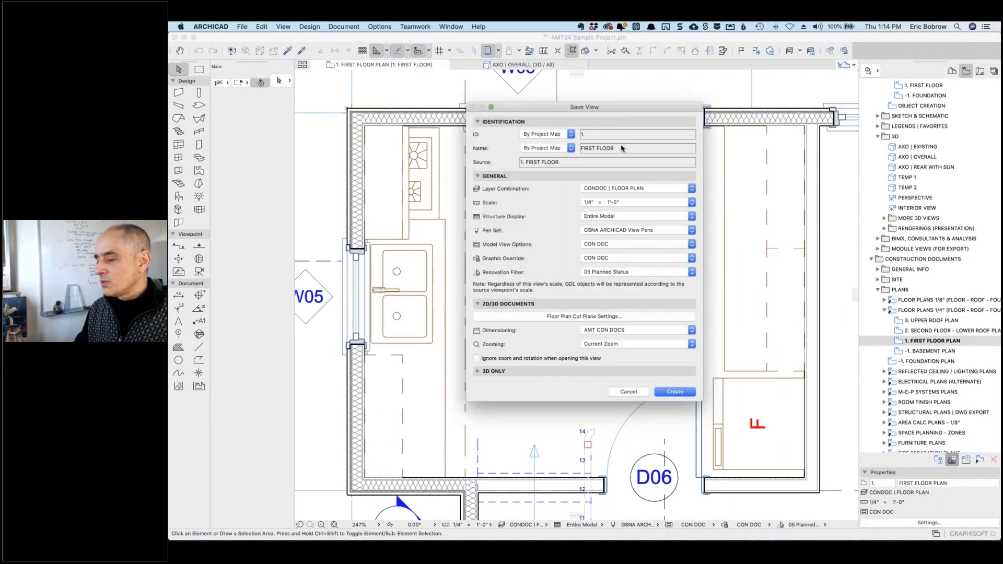
click(572, 148)
click(544, 158)
text(KITCHEN ENLARGED PLAN)
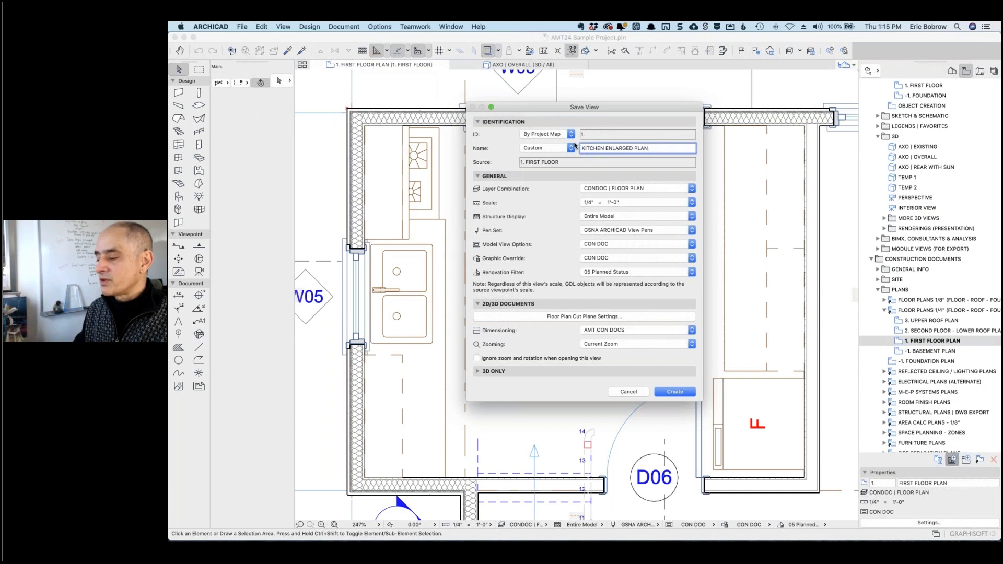
click(690, 191)
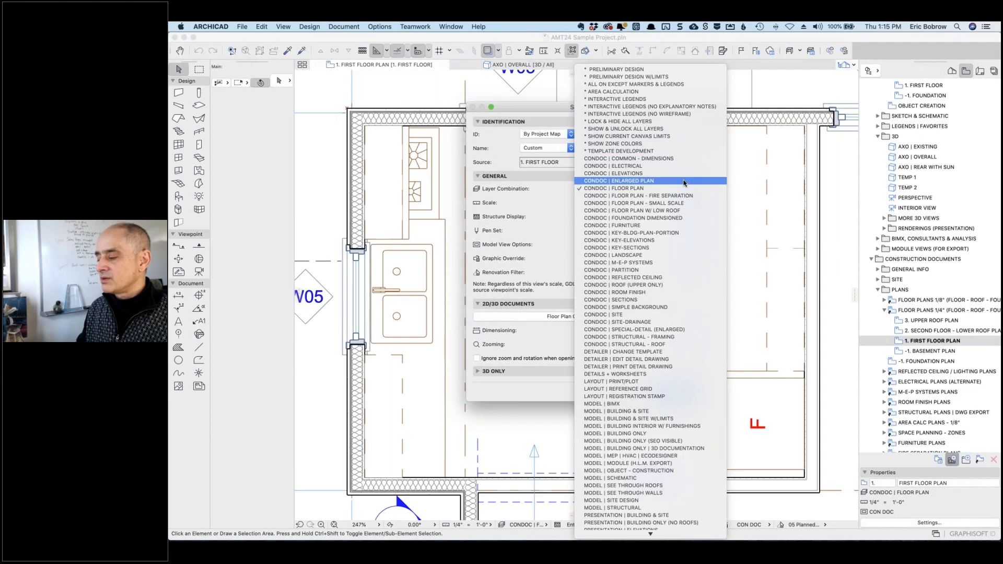
click(685, 187)
click(685, 187)
click(634, 188)
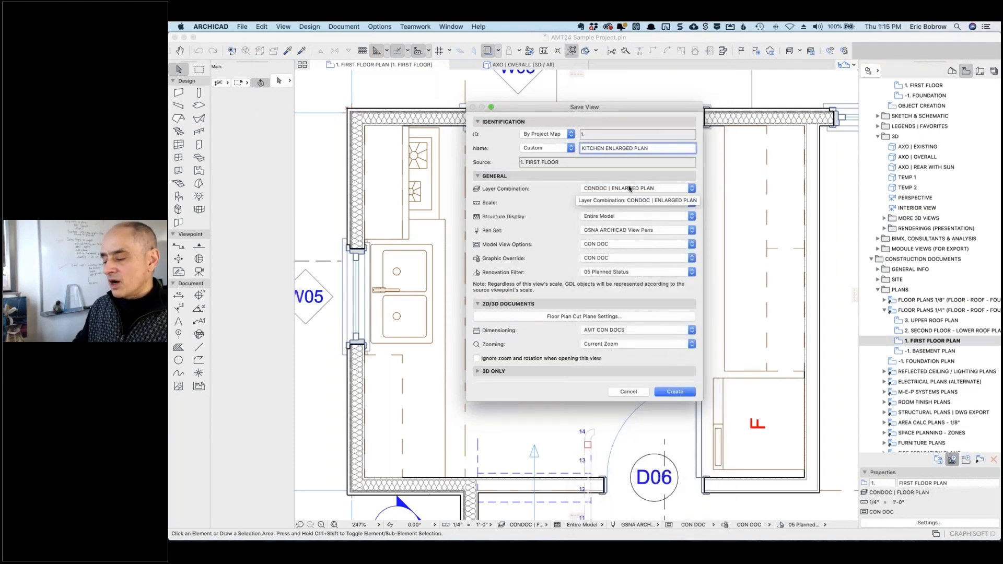
click(674, 392)
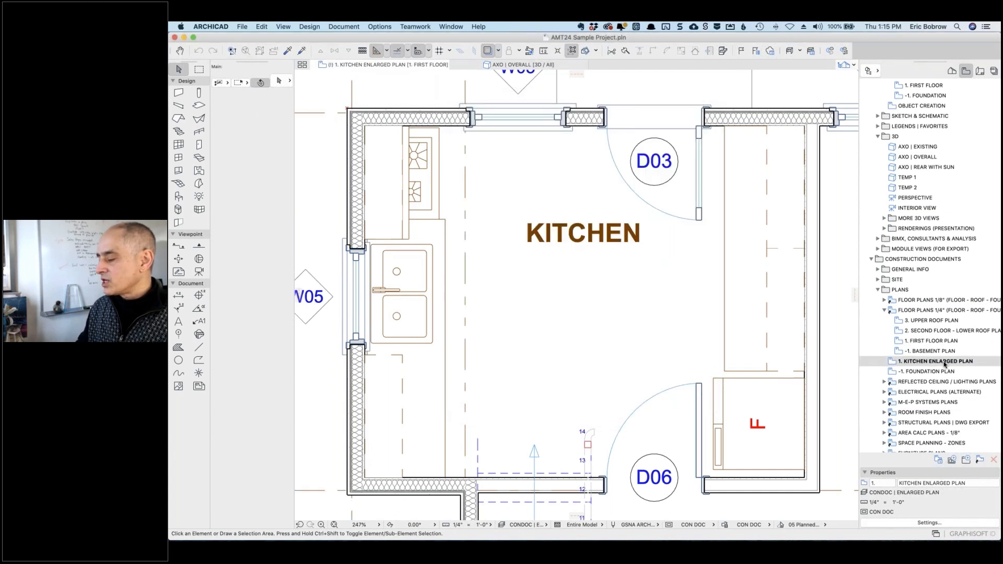
Check the kitchen view's zoom settings, fit the whole plan and reopen the 1. KITCHEN ENLARGED PLAN view to test its stored zoom
click(923, 522)
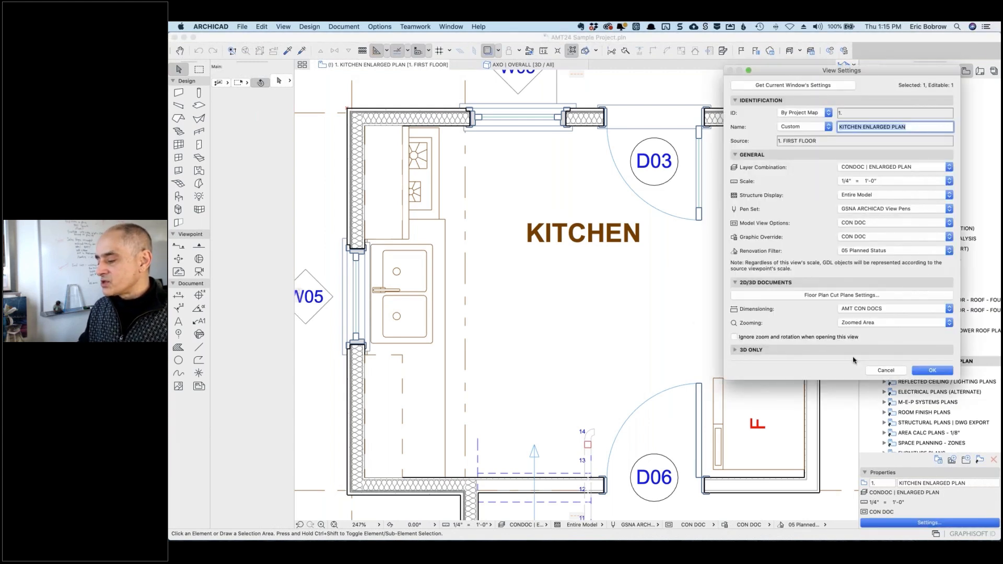
click(933, 371)
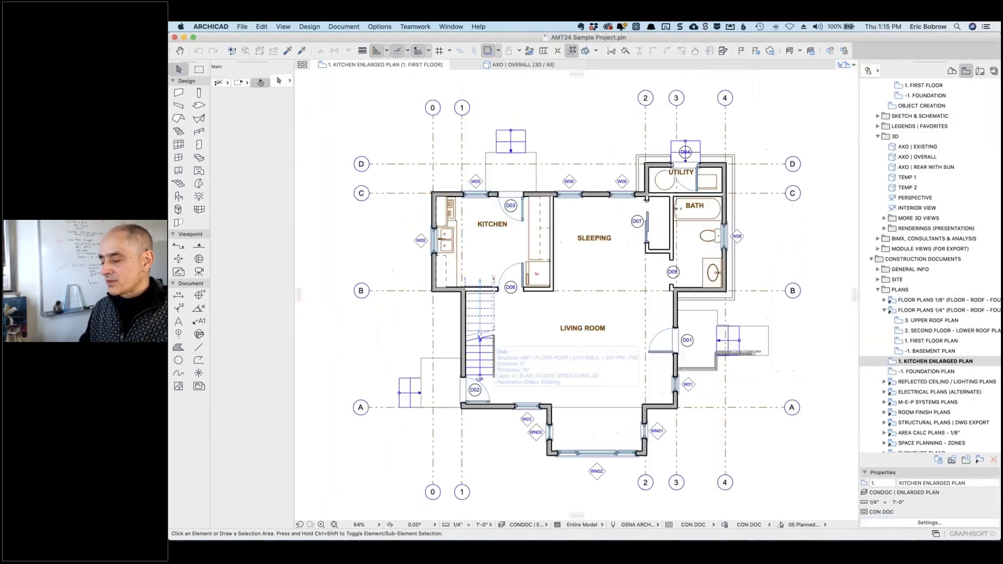
double_click(892, 363)
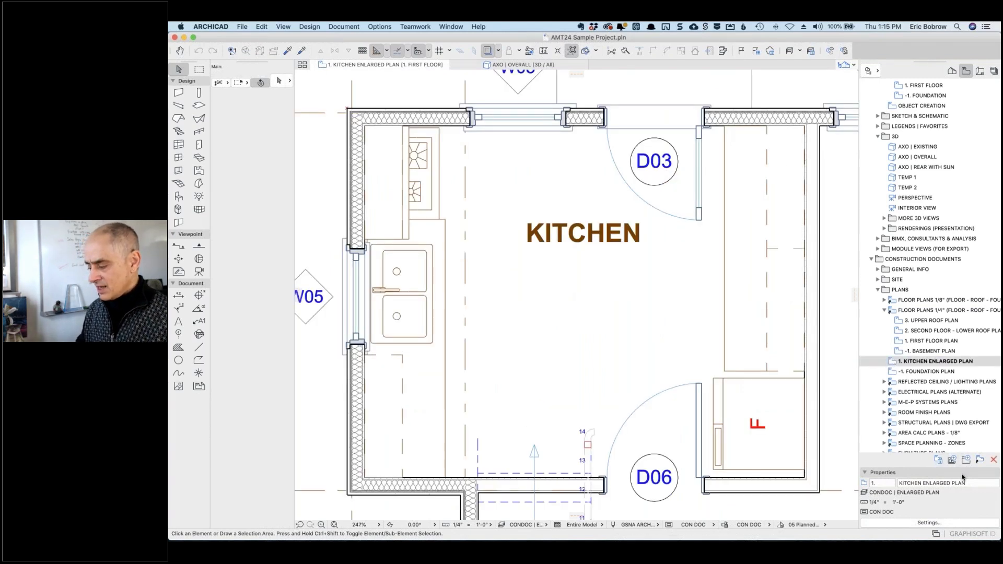
Set the scale of the 1. KITCHEN ENLARGED PLAN view to 3/8" = 1'-0"
click(930, 523)
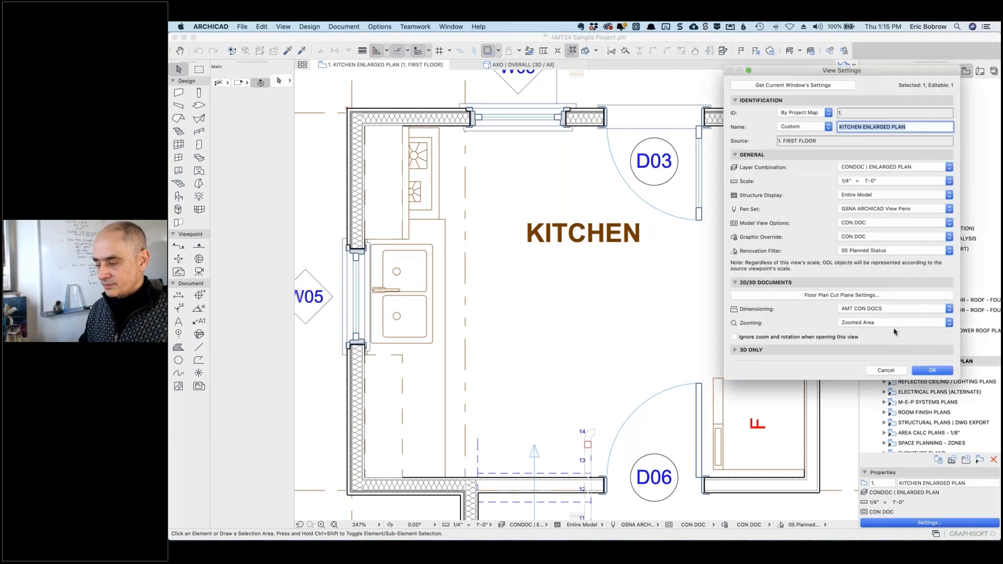
click(860, 181)
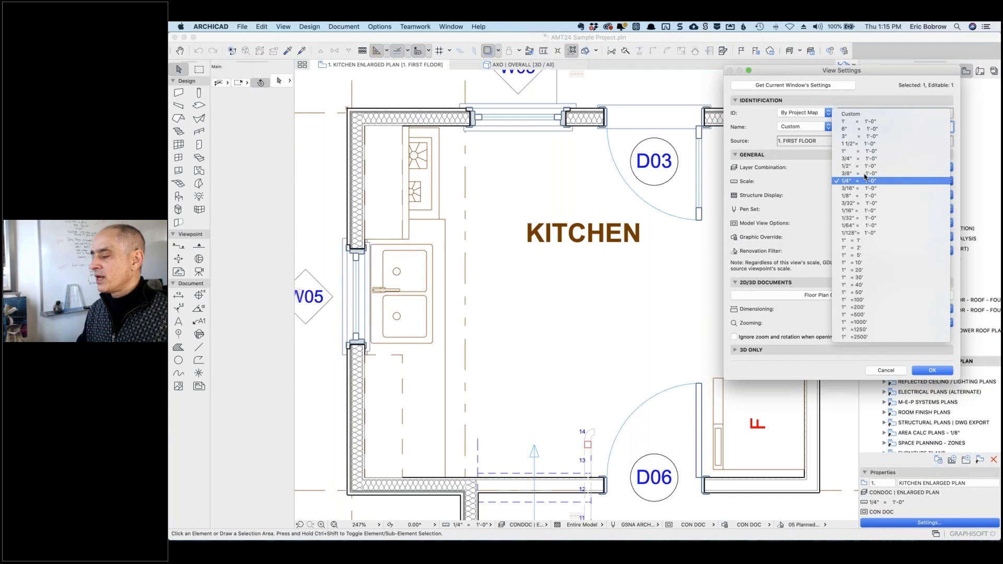
click(863, 173)
click(936, 371)
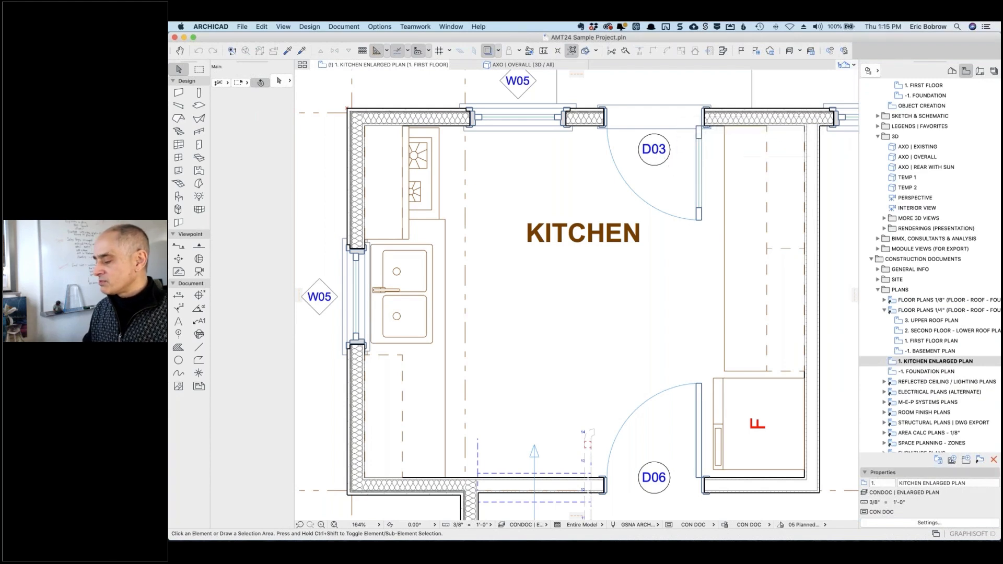
Set the kitchen enlarged plan view's scale to 1/2" = 1'-0" and reopen the view
click(926, 524)
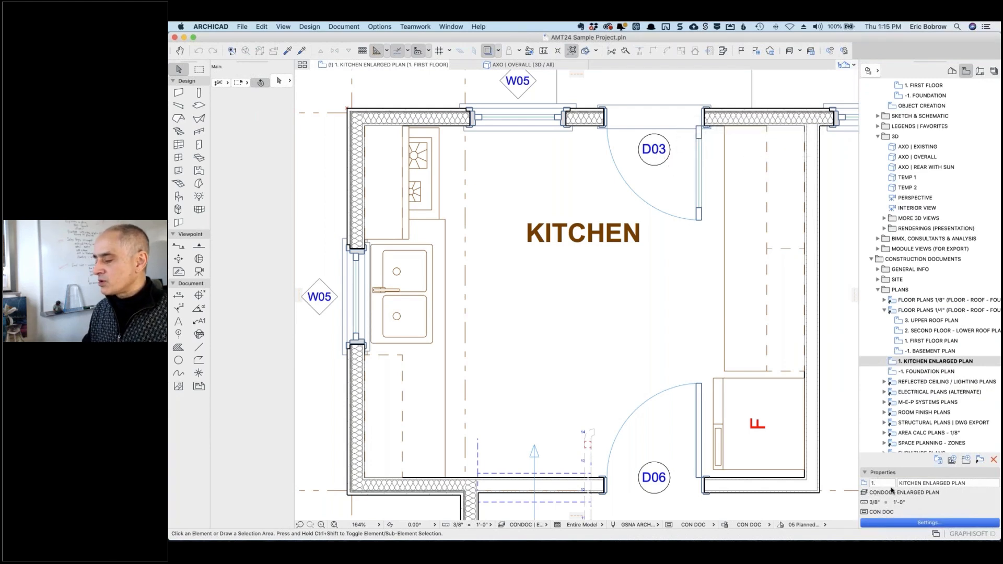
click(870, 187)
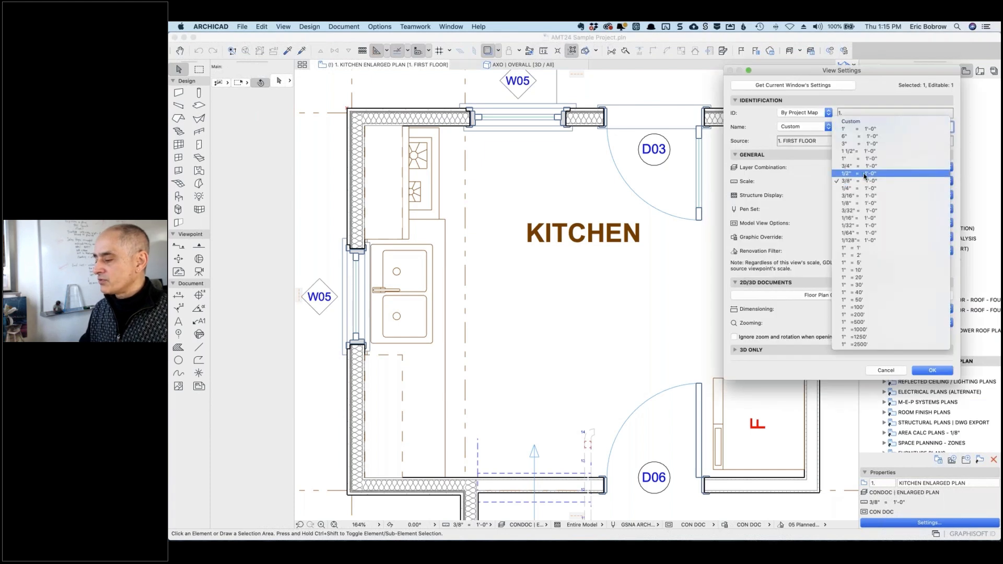
click(871, 177)
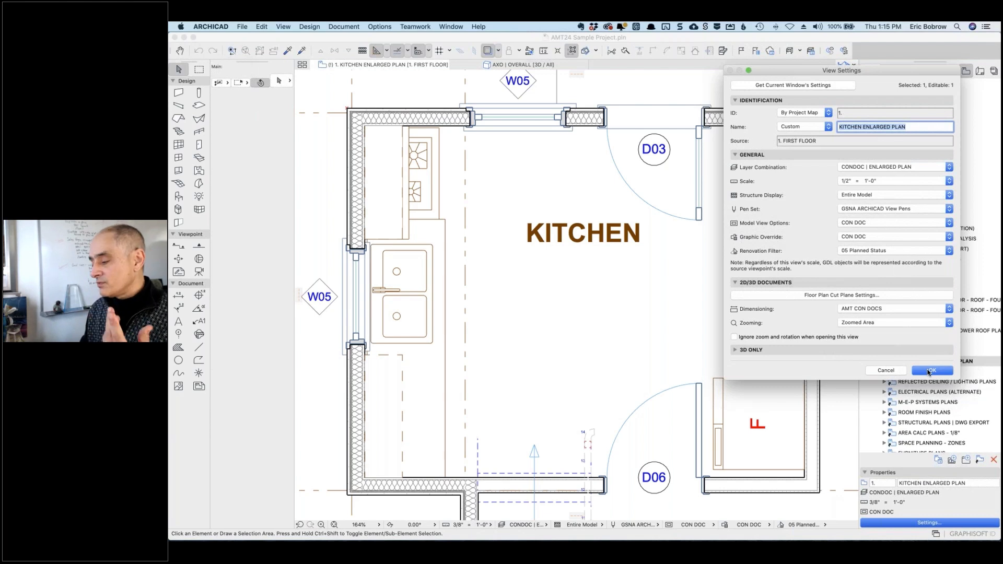
click(930, 371)
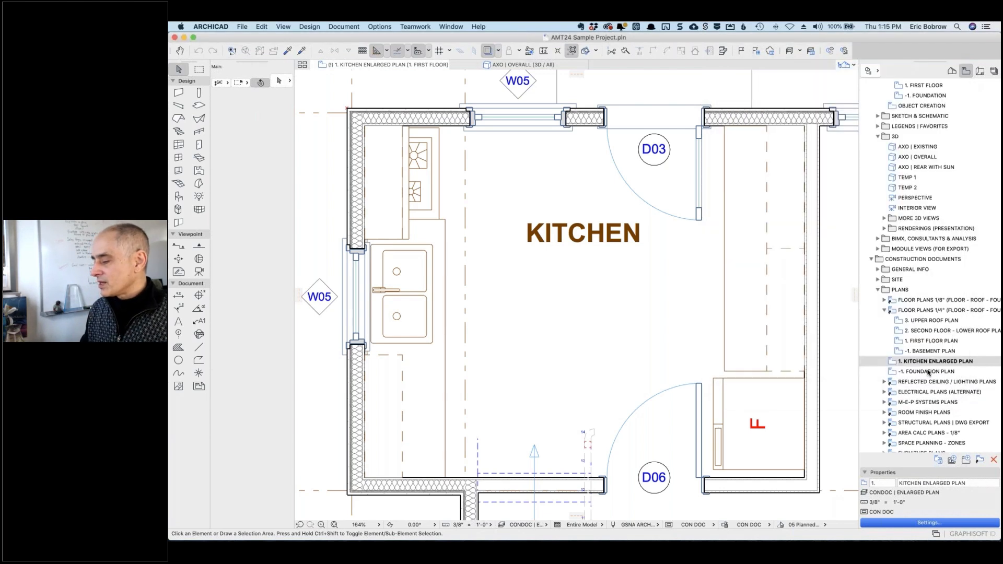
double_click(891, 363)
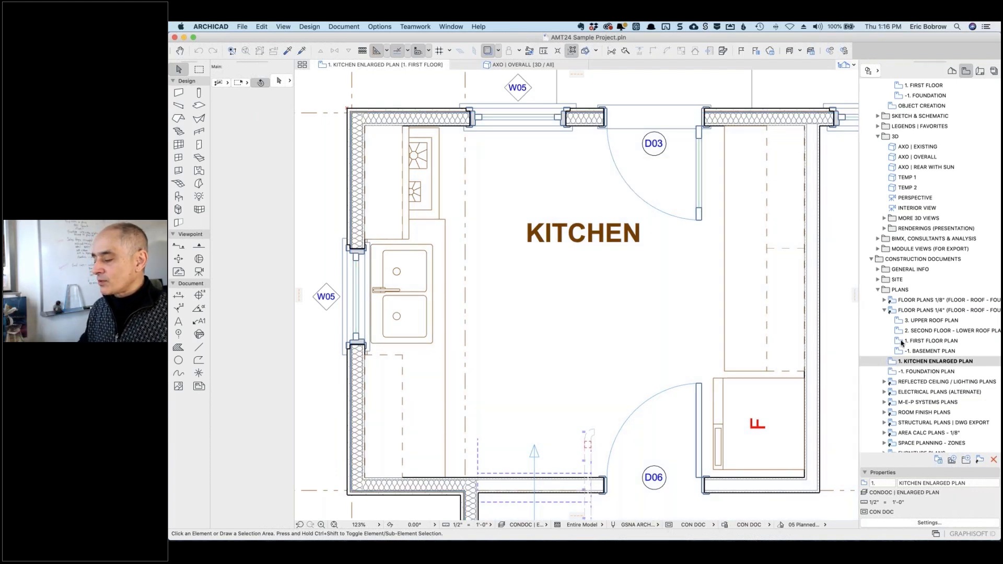
Open the 1. FIRST FLOOR PLAN view and look through the 3D DOCUMENTS (CLONE) folder in the view map
click(903, 342)
click(903, 342)
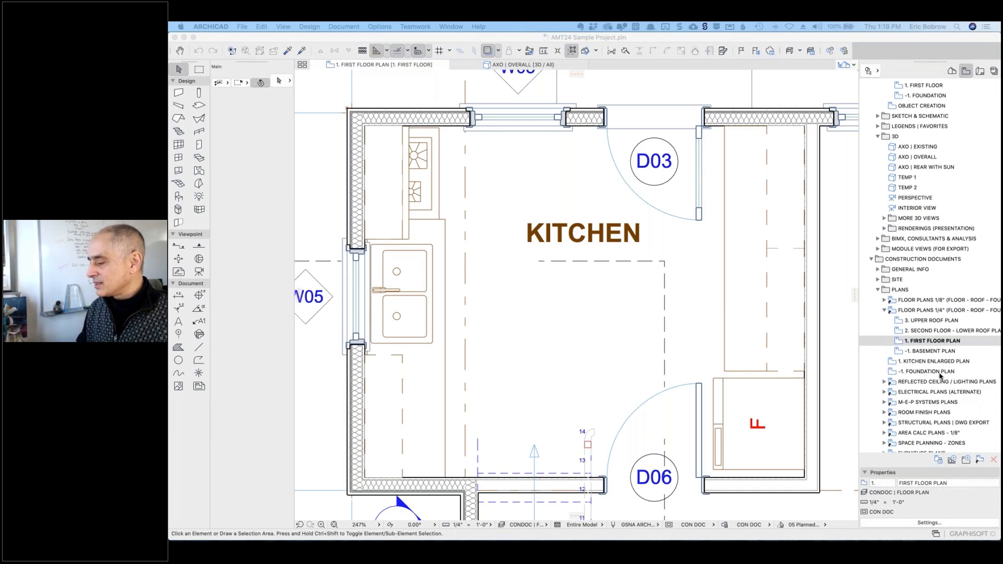
scroll(940, 376, down, 5)
scroll(940, 375, down, 2)
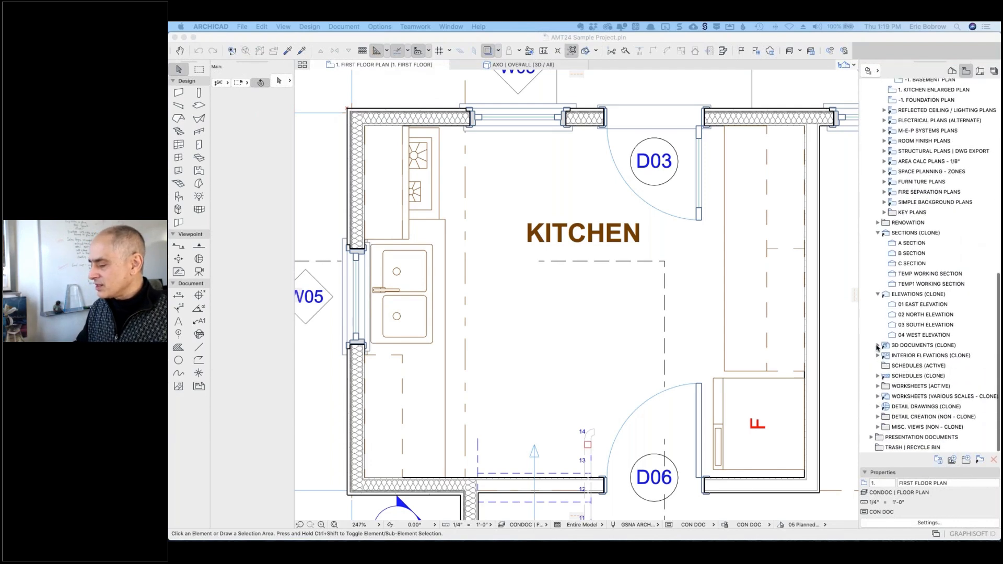
click(878, 346)
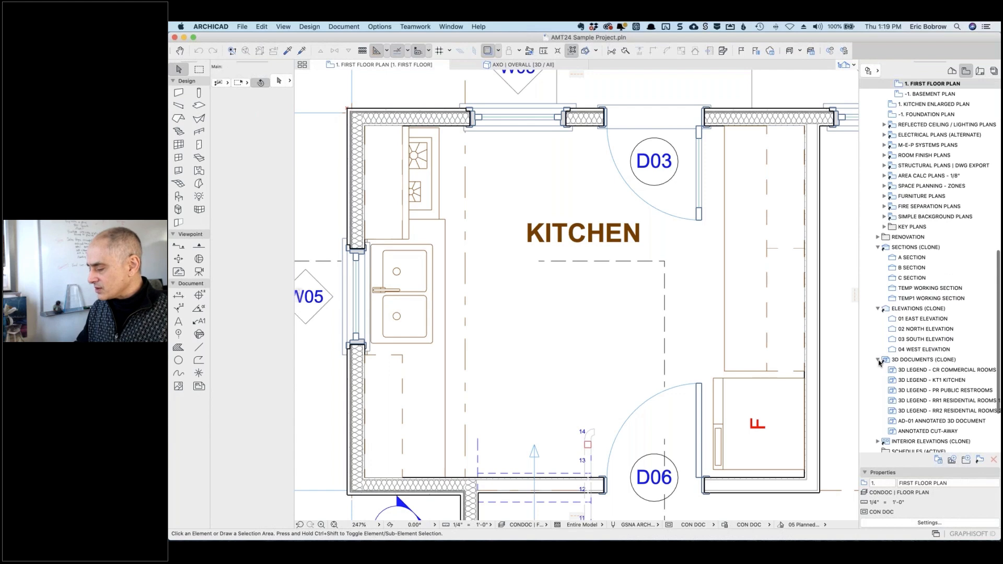
click(878, 360)
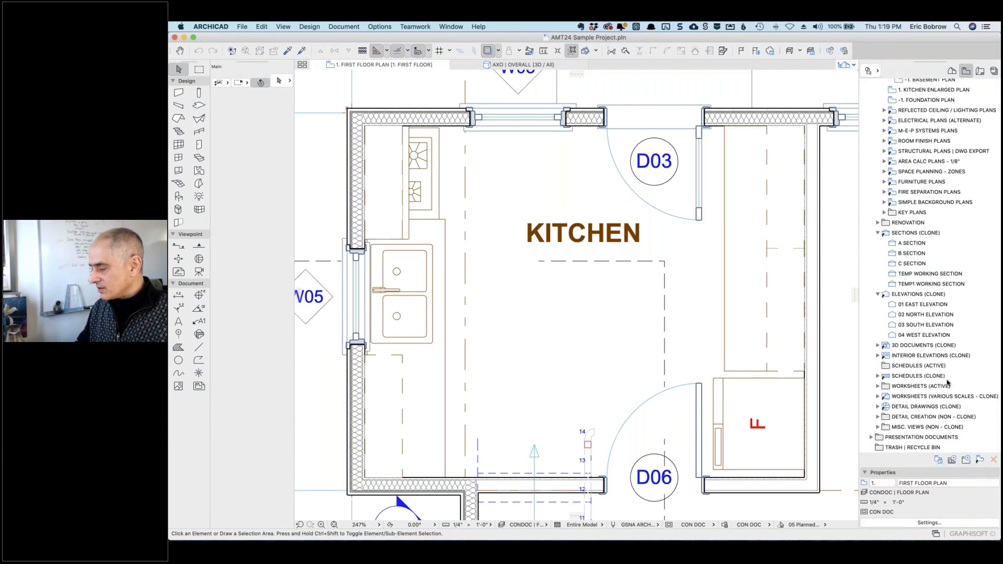
Fit the whole floor plan, then open the 1. FIRST FLOOR DEMOLITION PLAN view from the demolition plans in the RENOVATION folder
scroll(899, 278, up, 3)
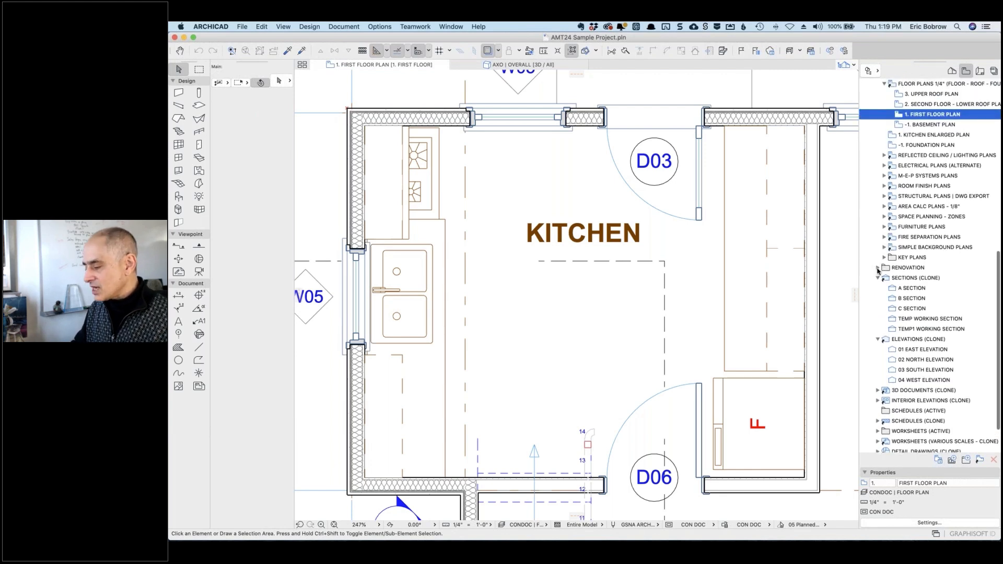
click(878, 268)
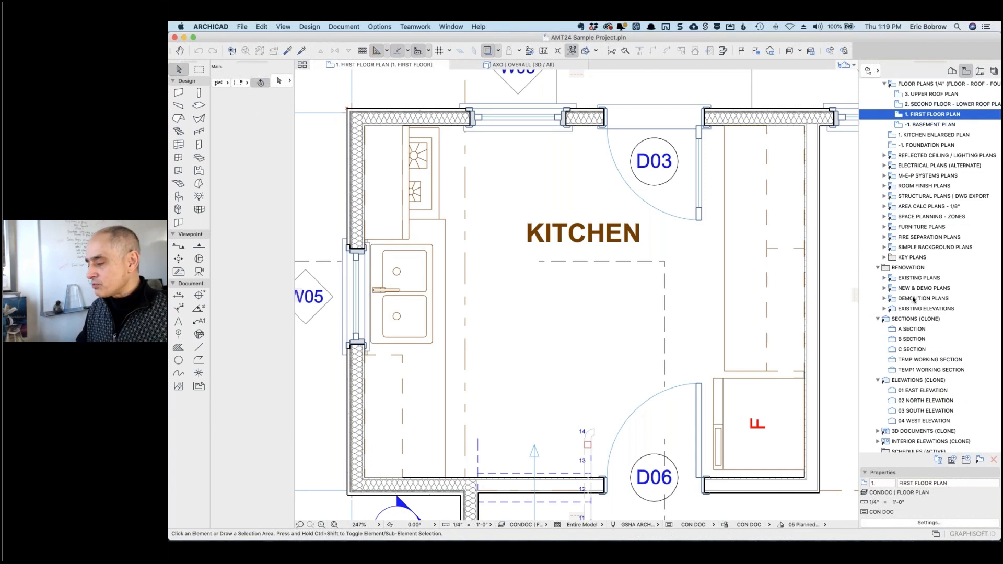
click(884, 300)
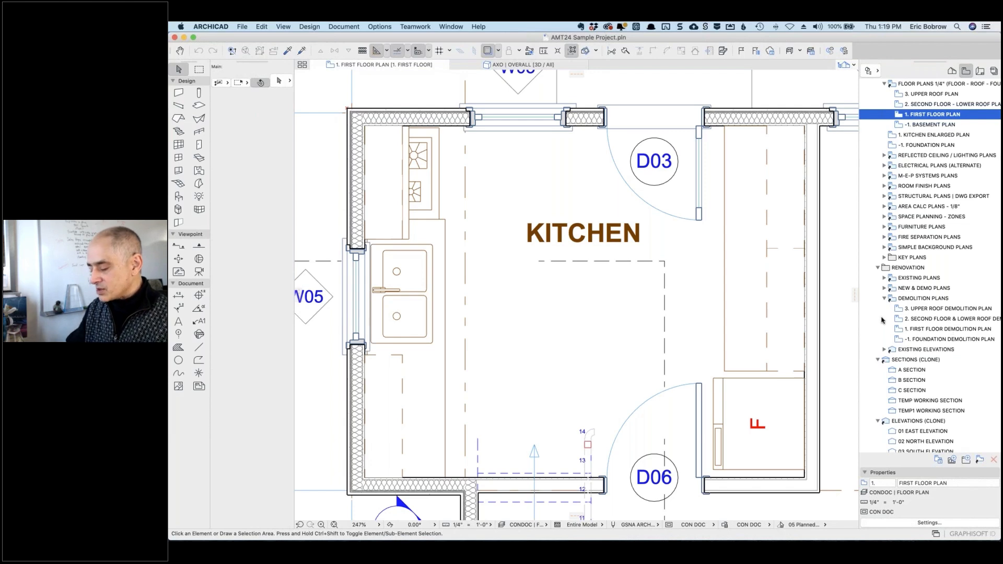
key(super+apostrophe)
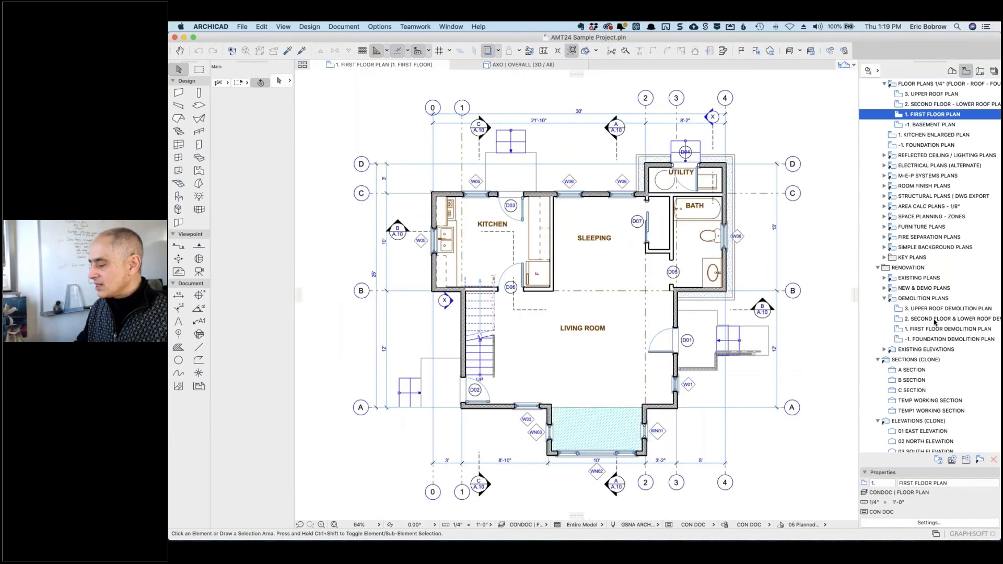
double_click(913, 330)
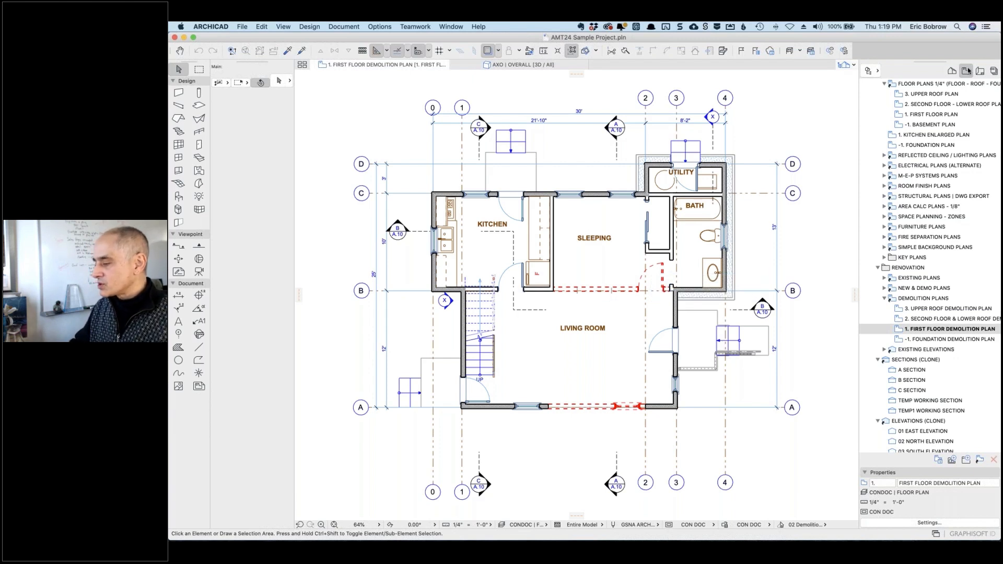
Compare the 1. FIRST FLOOR PLAN and 1. EXISTING FIRST FLOOR views, and return to the 1. FIRST FLOOR DEMOLITION PLAN
double_click(923, 114)
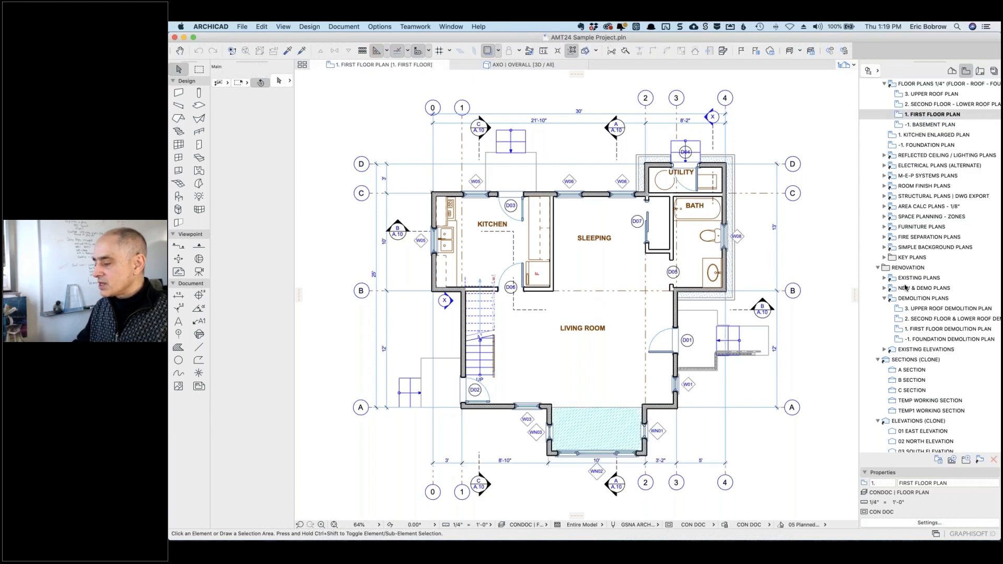
click(884, 280)
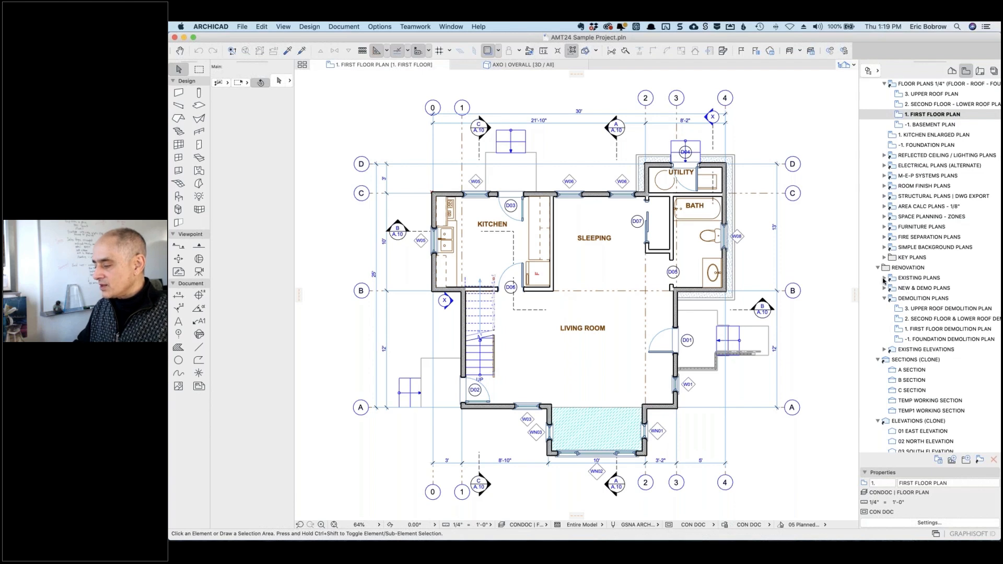
click(926, 309)
double_click(926, 309)
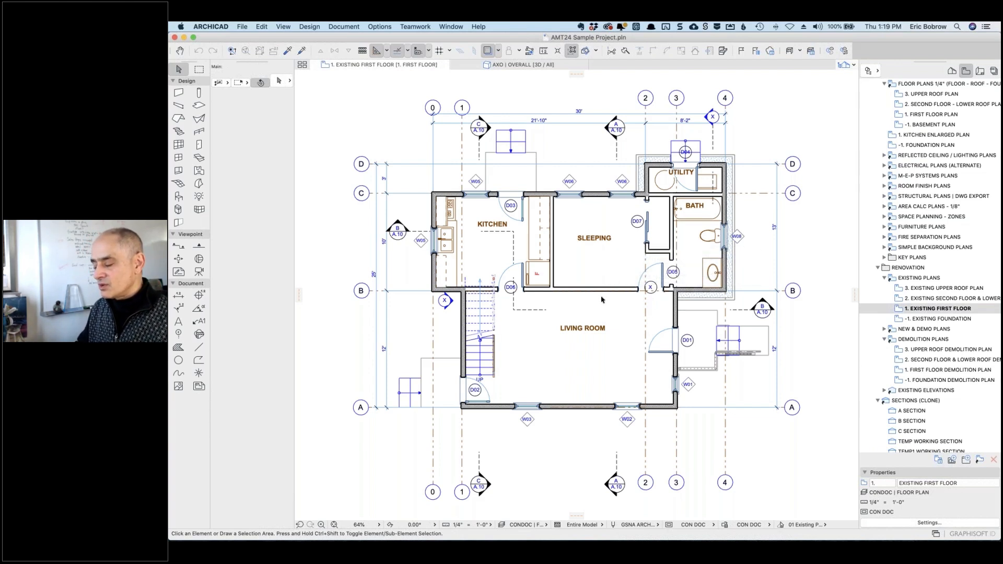
double_click(899, 370)
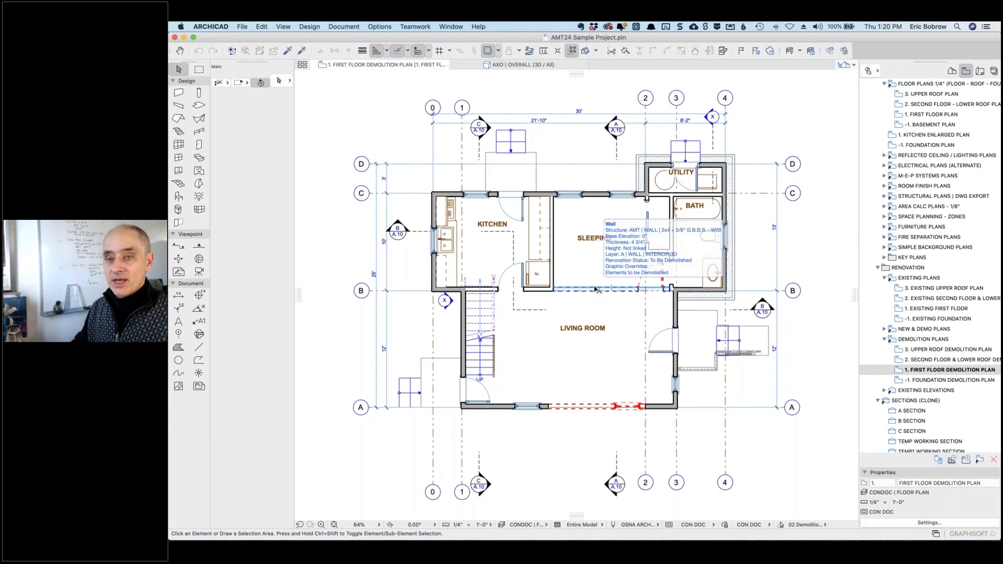
Place the text note "REMOVE THIS WALL CAREFULLY" below the demolished wall between SLEEPING and LIVING ROOM, on the default drawing layer
click(176, 323)
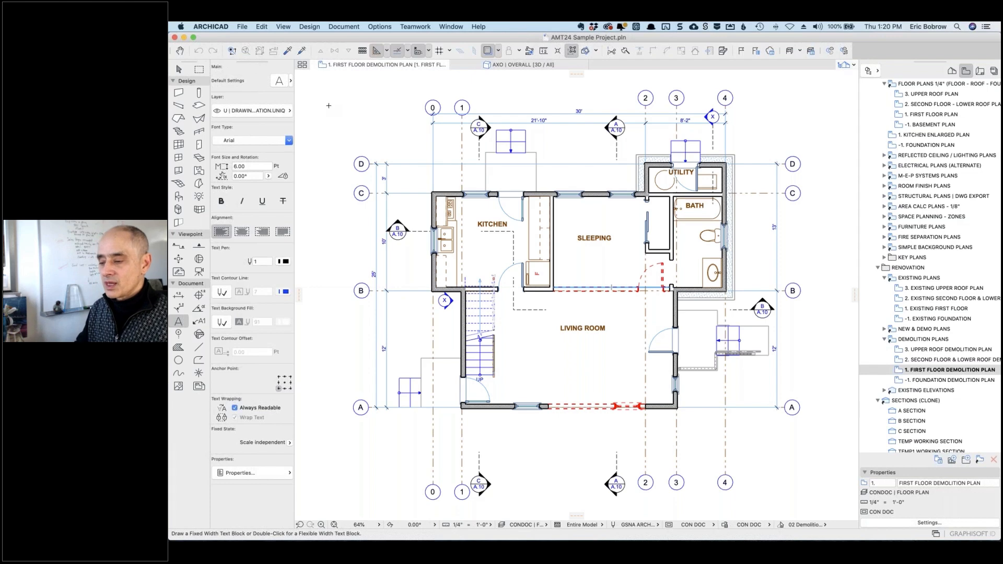
click(289, 111)
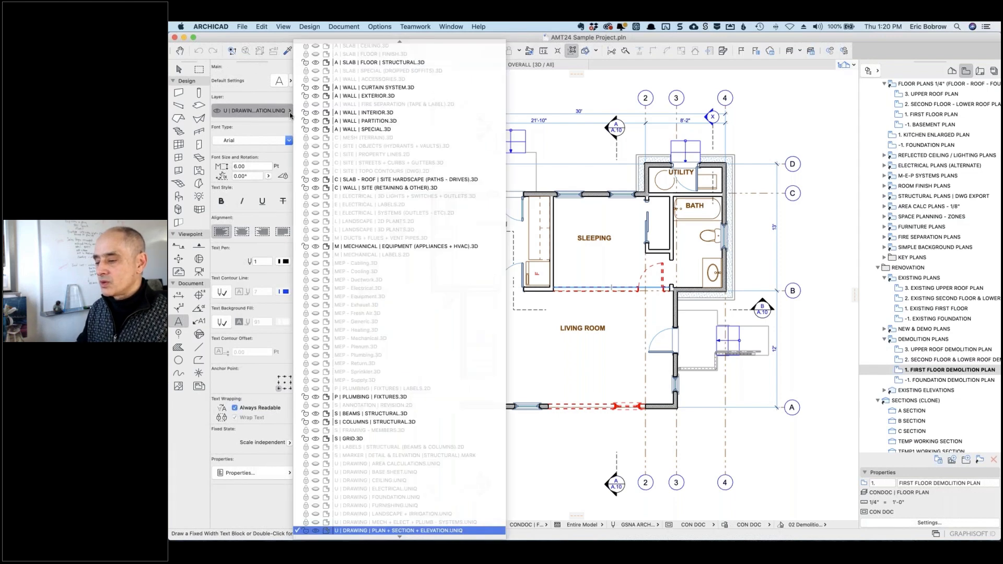
key(Escape)
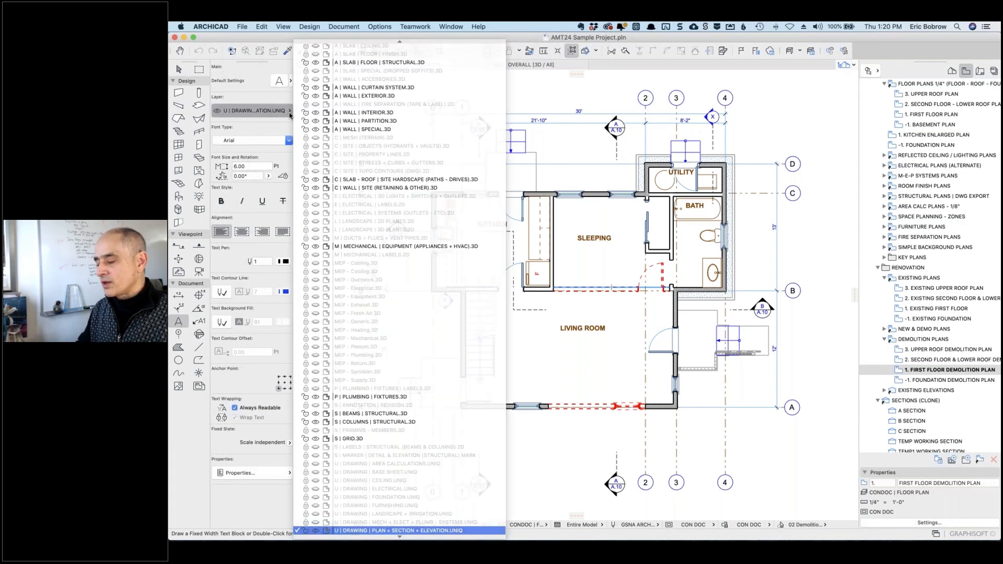
click(595, 301)
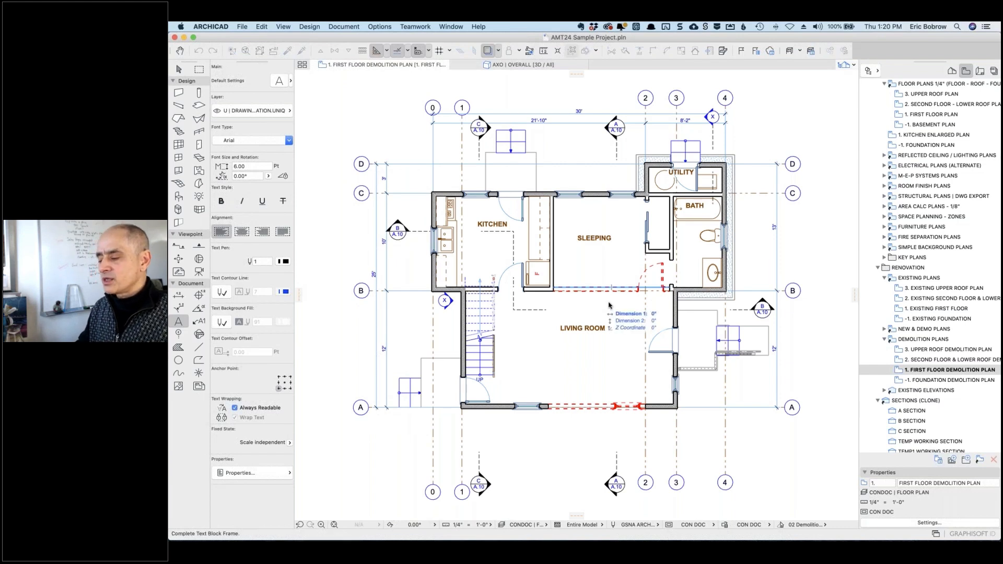
click(608, 302)
text(REMOVE THIS)
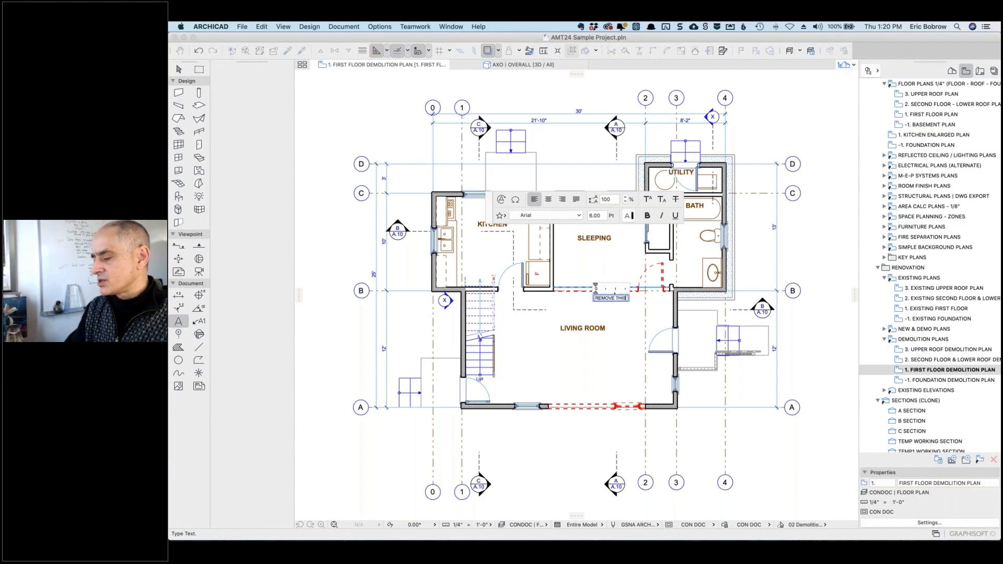
text( WALL CAREFULLY)
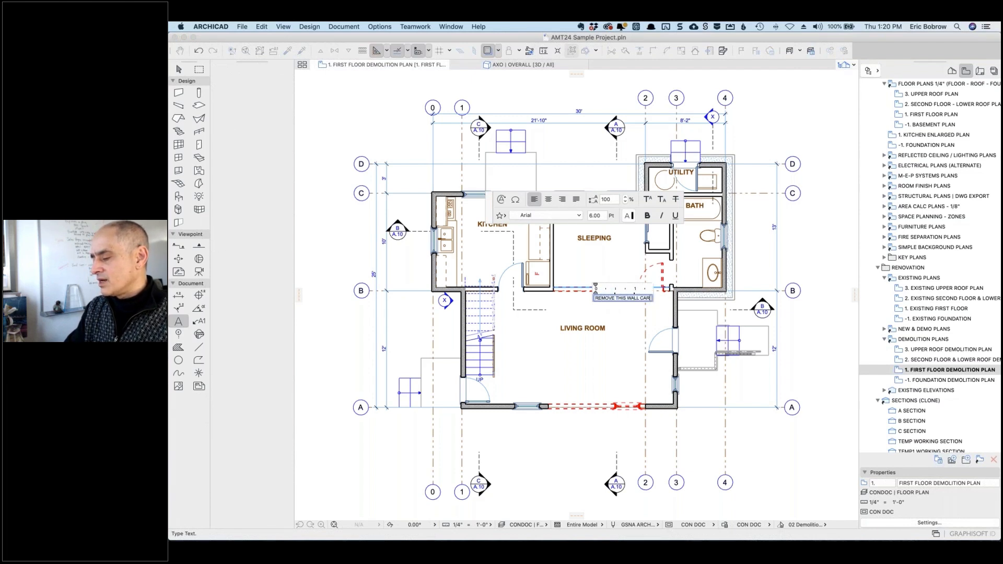
click(622, 310)
scroll(622, 309, up, 5)
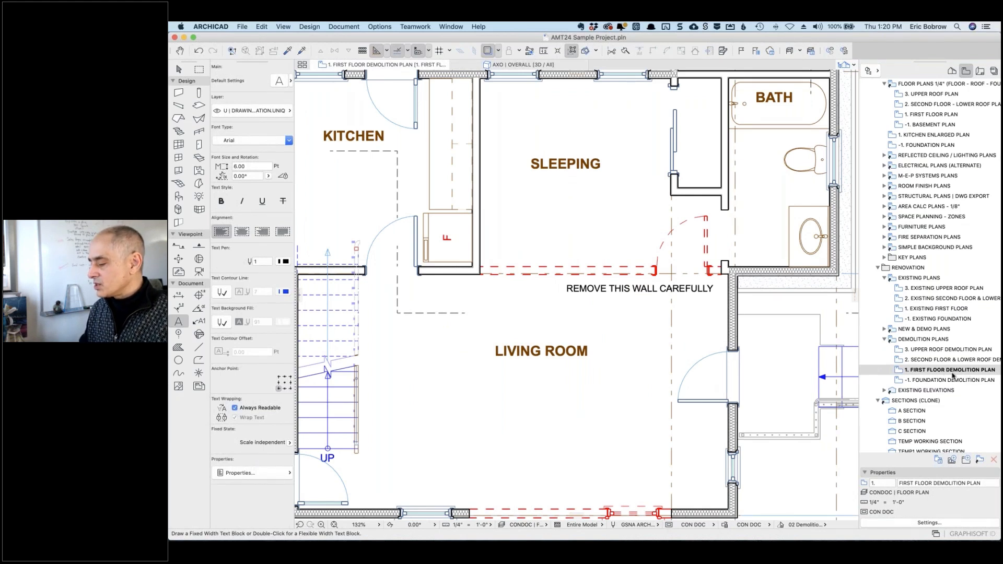
Open the 1. EXISTING FIRST FLOOR view and show the Renovation palette, placing it over the upper kitchen area of the plan
click(902, 310)
double_click(901, 310)
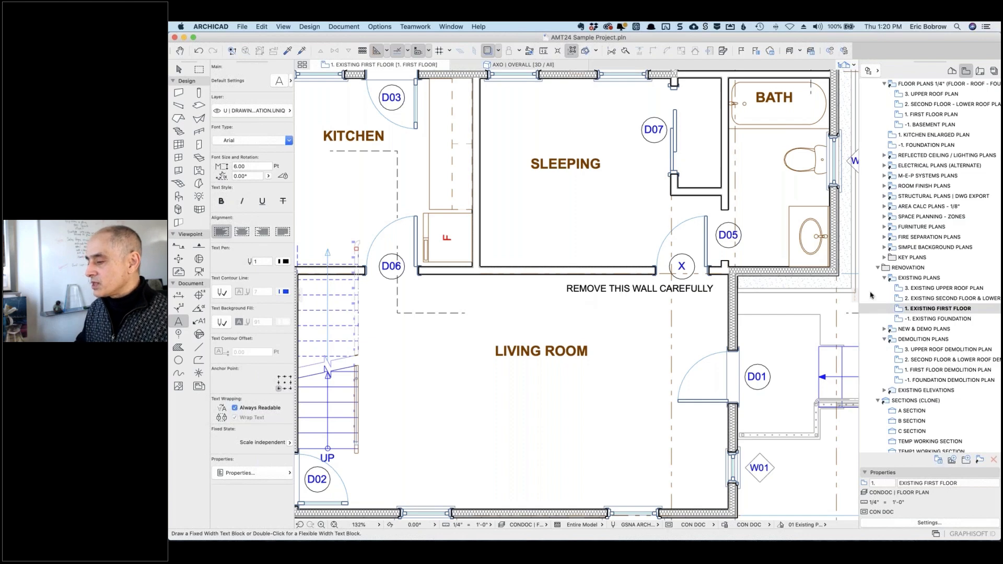
click(452, 27)
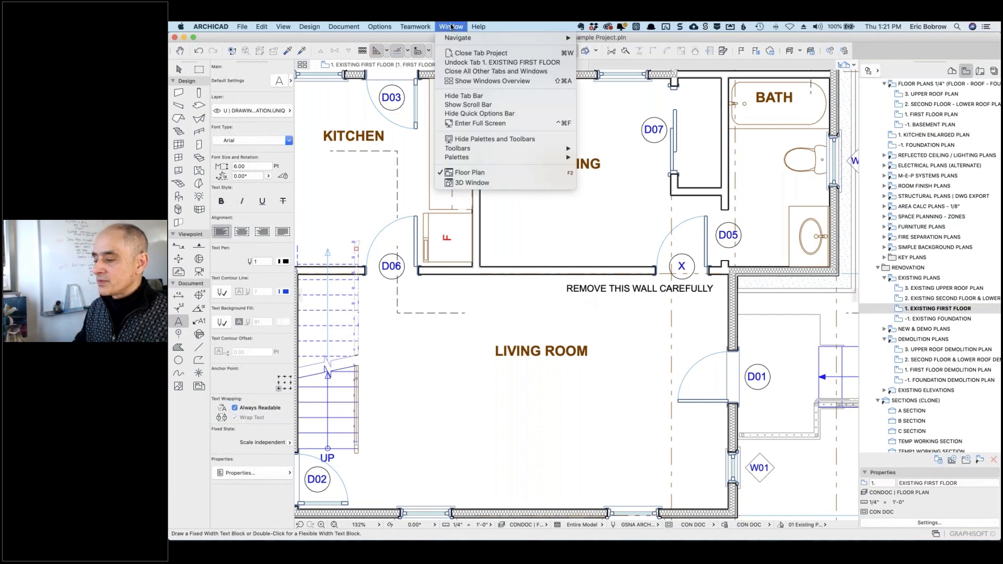
mouse_move(478, 157)
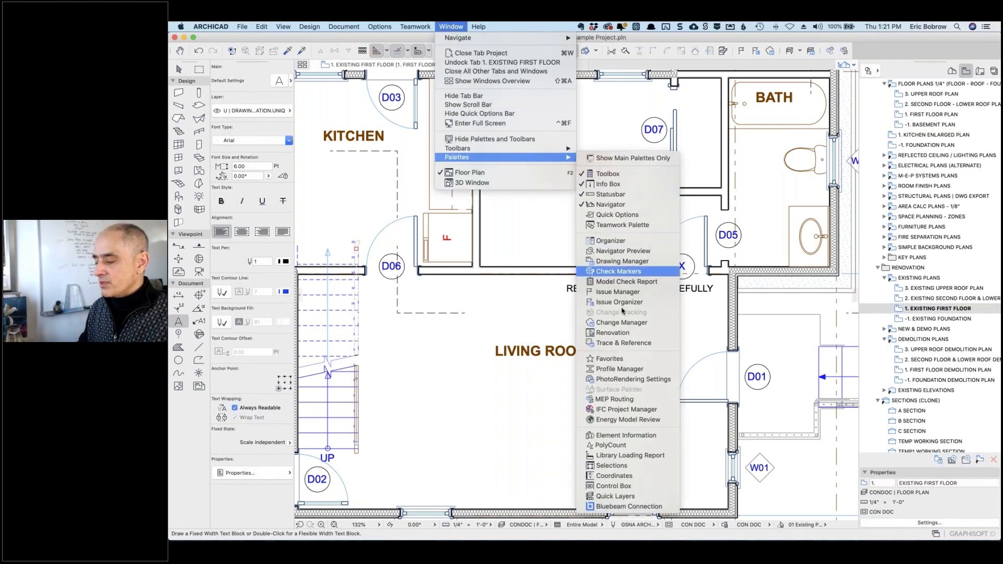
click(622, 333)
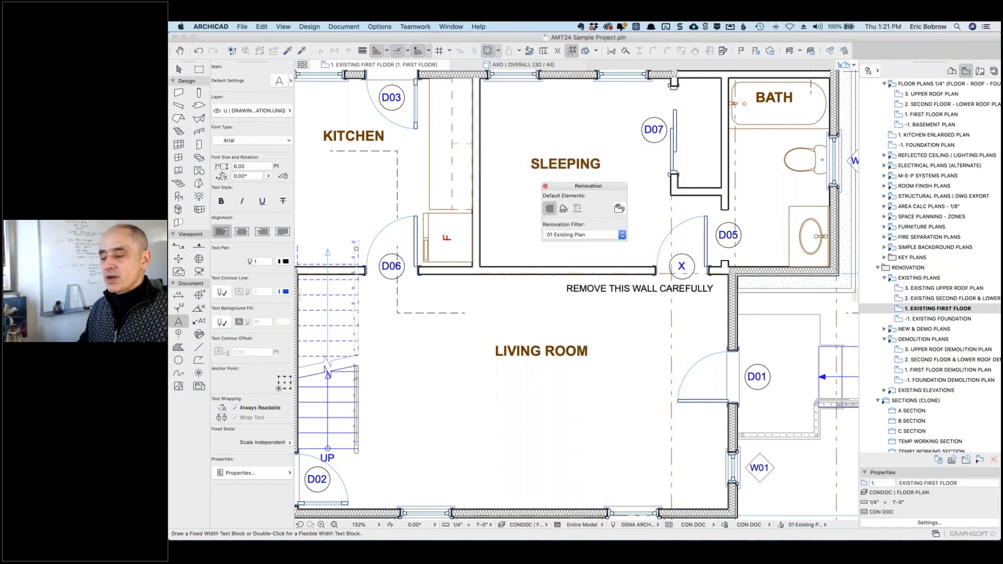
drag(563, 188, 461, 99)
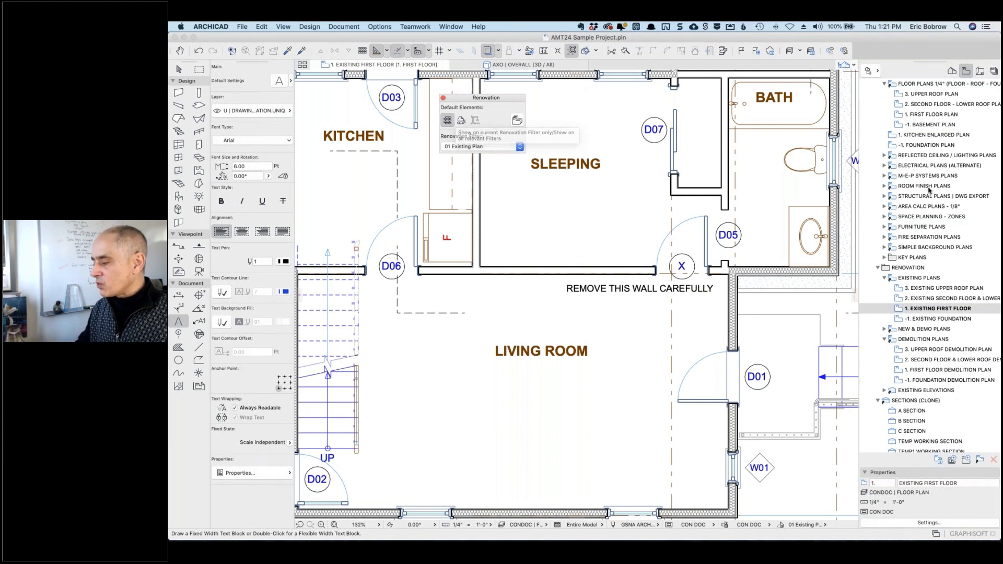
Select the wall-removal note in 1. FIRST FLOOR PLAN and, from 1. FIRST FLOOR DEMOLITION PLAN, restrict it to the 02 Demolition Plan renovation filter only
double_click(899, 115)
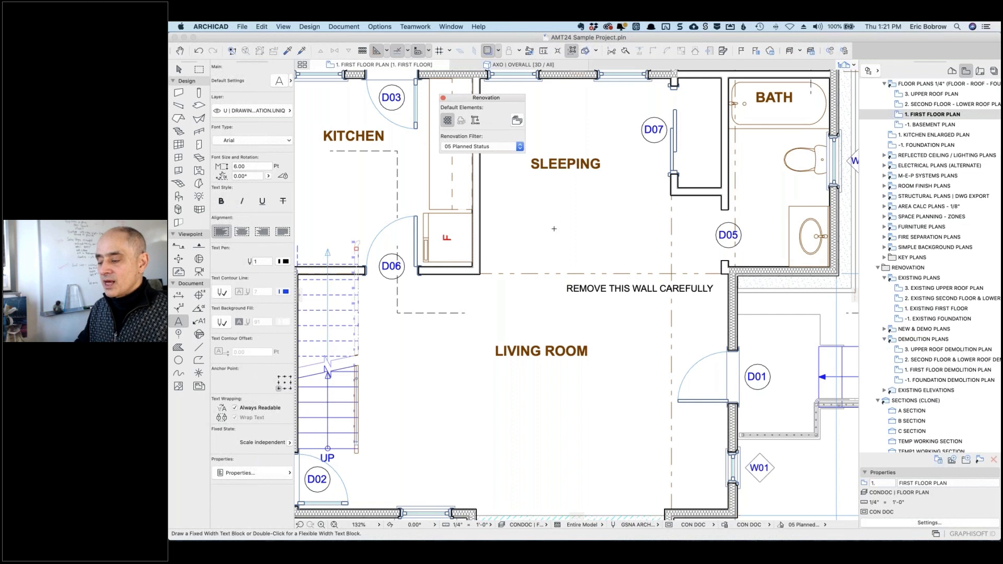
click(641, 289)
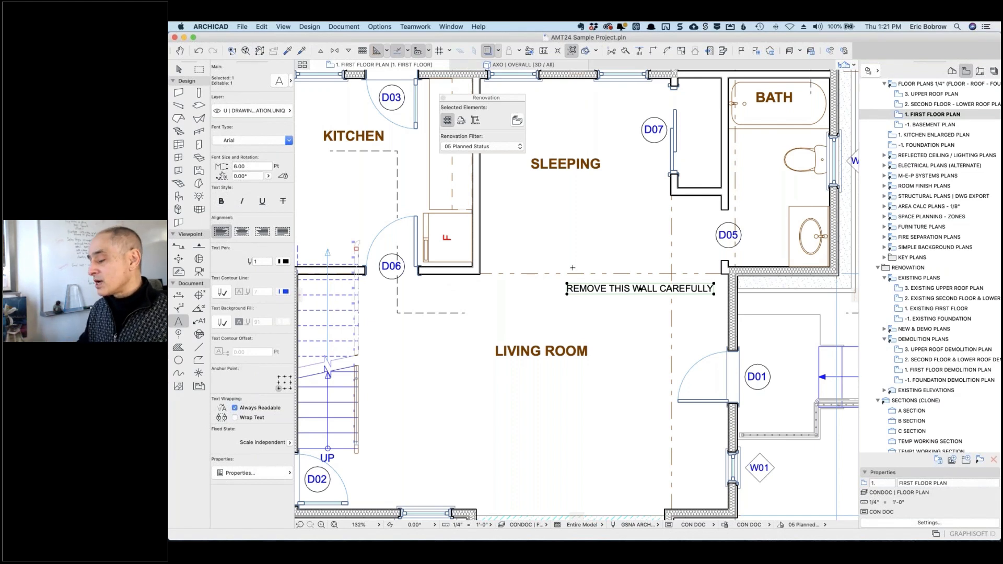
double_click(900, 370)
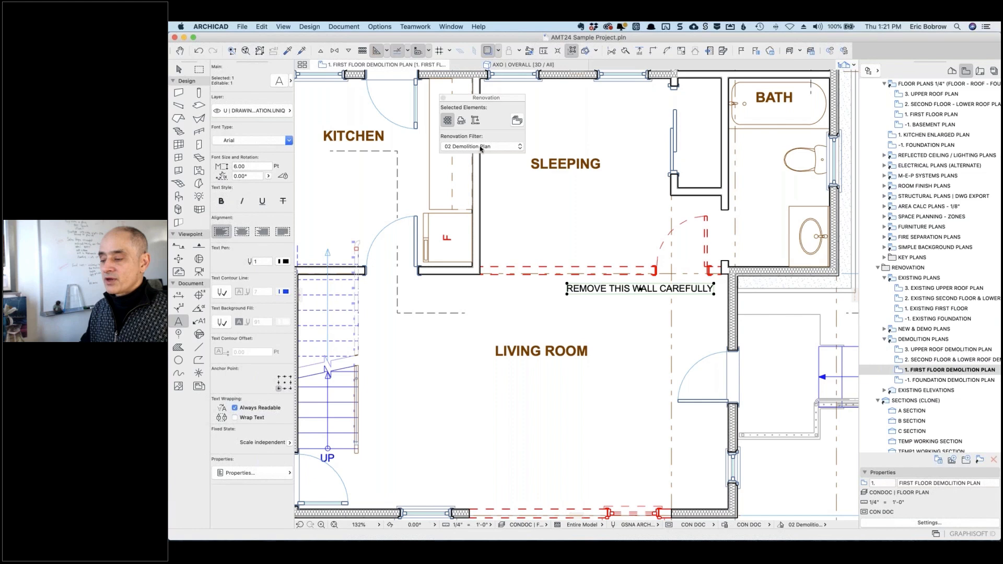
click(514, 148)
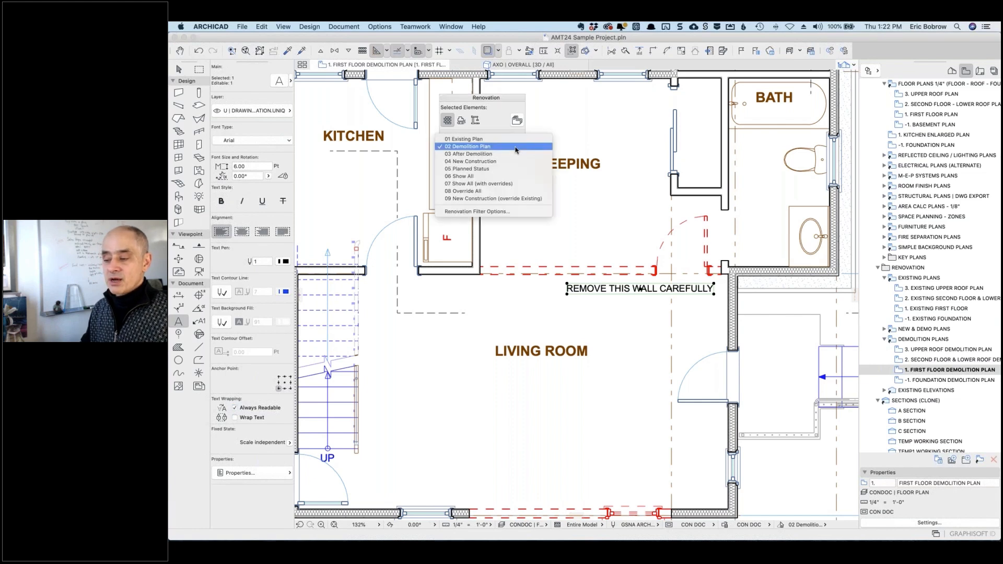
click(516, 147)
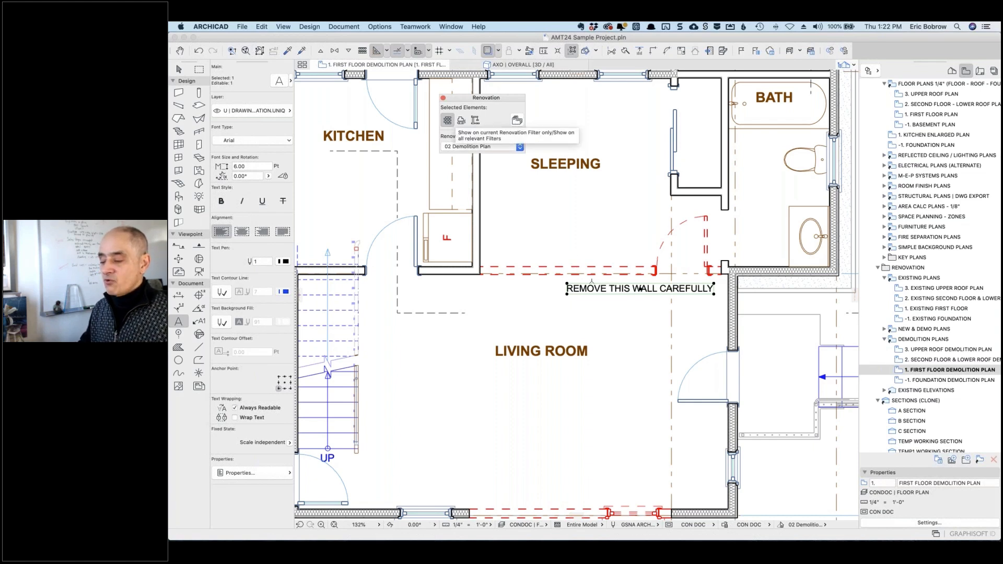
click(519, 124)
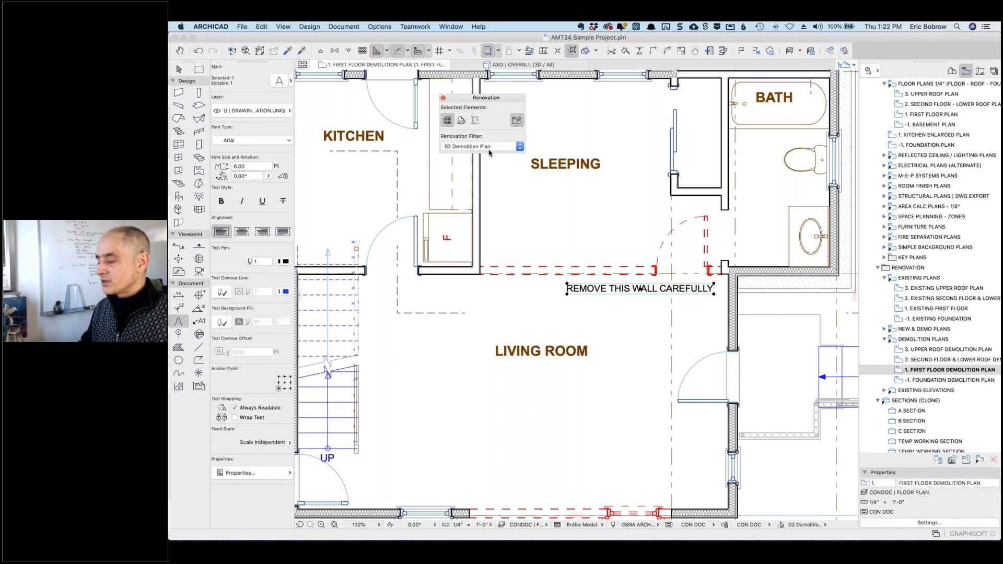
Check the note's display in the 1. EXISTING FIRST FLOOR and 1. FIRST FLOOR PLAN views, and return to 1. FIRST FLOOR DEMOLITION PLAN
double_click(902, 310)
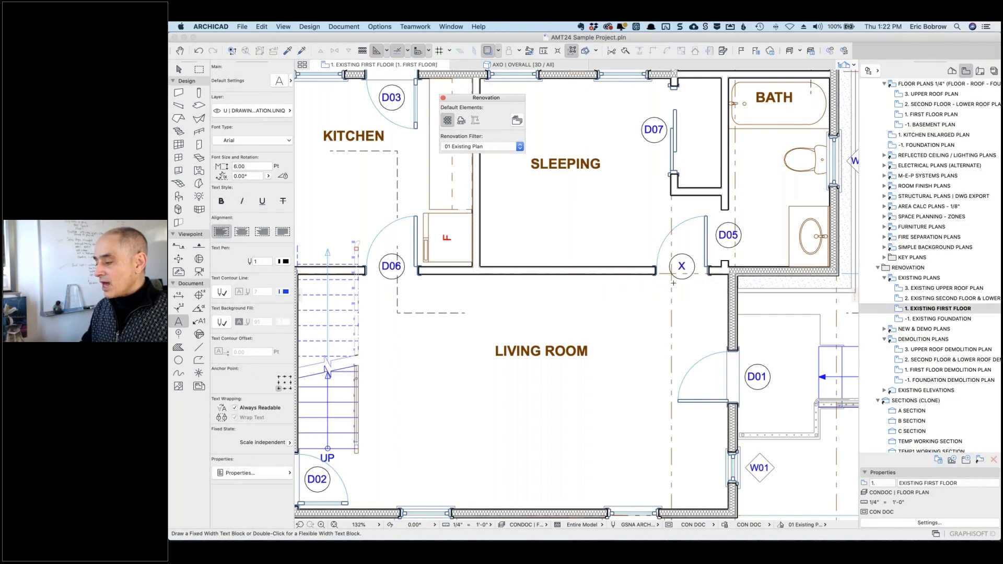
double_click(899, 114)
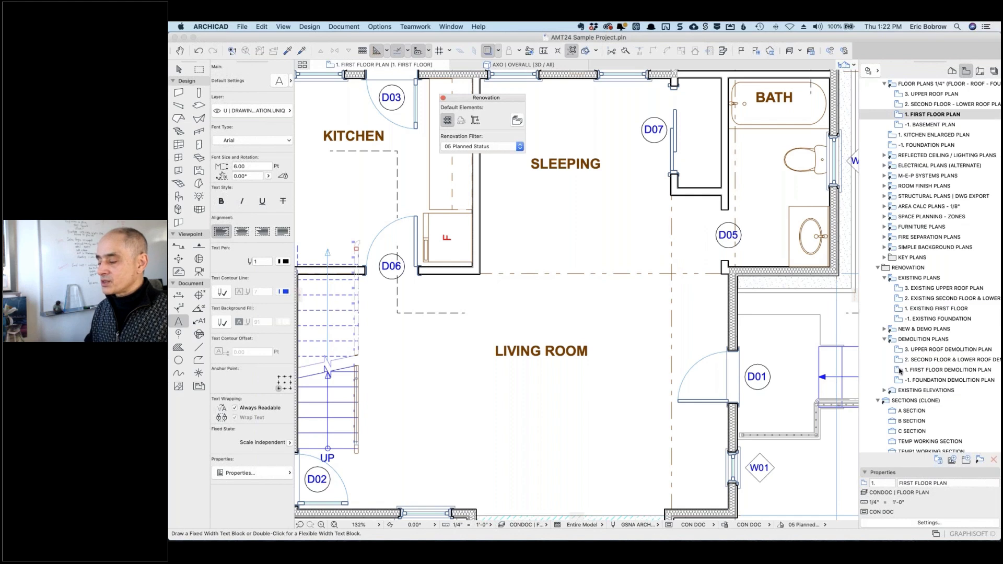
double_click(920, 370)
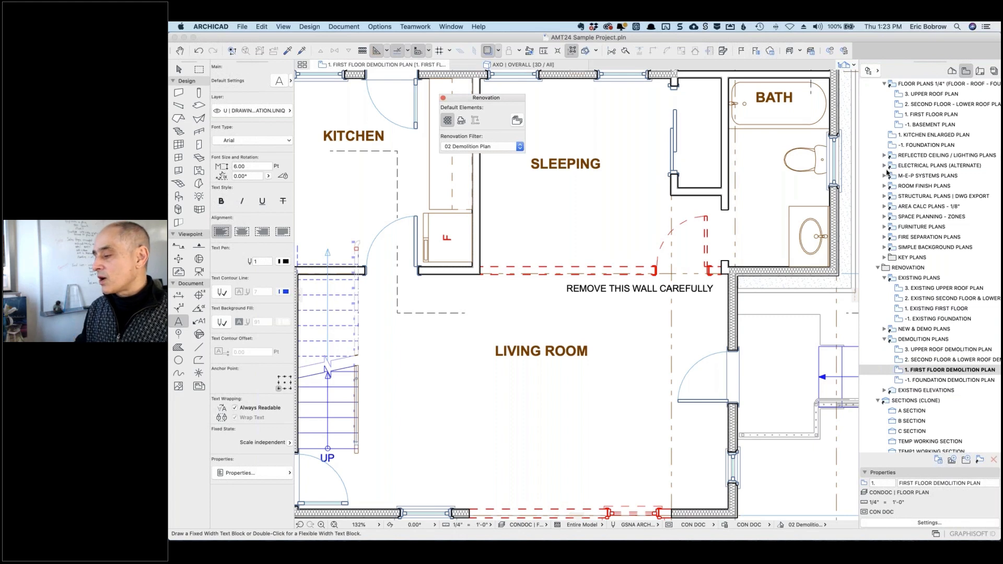
Compare the 1. FIRST FLOOR LIGHTING / R.C.P. view with 1. FIRST FLOOR PLAN, and return to the lighting view
scroll(966, 324, down, 1)
scroll(967, 324, up, 3)
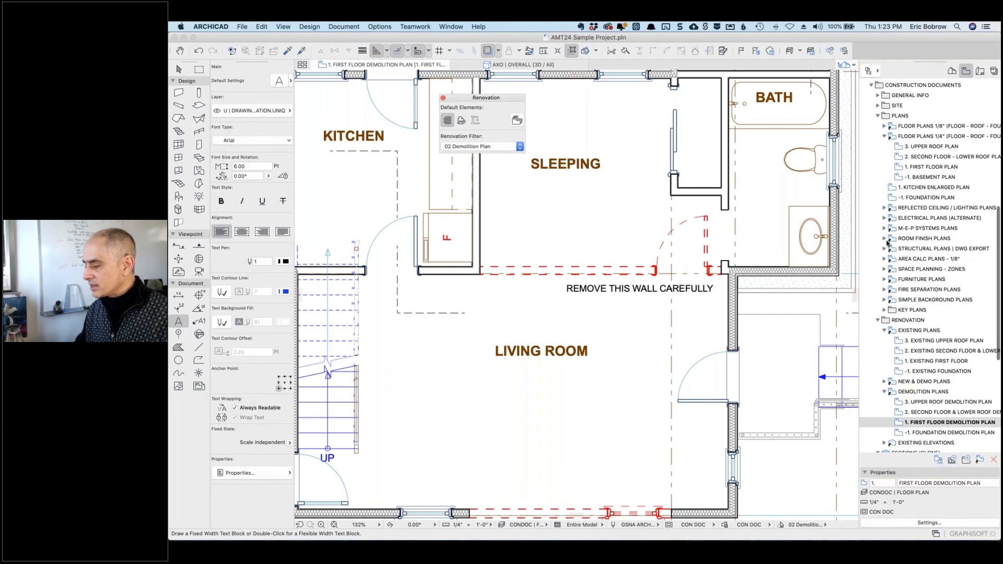
click(885, 208)
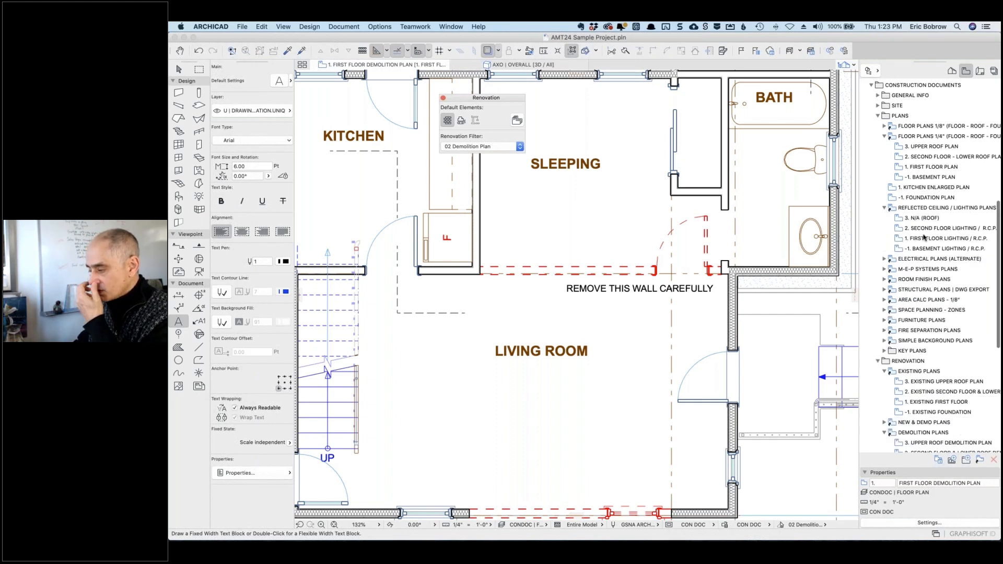
double_click(899, 239)
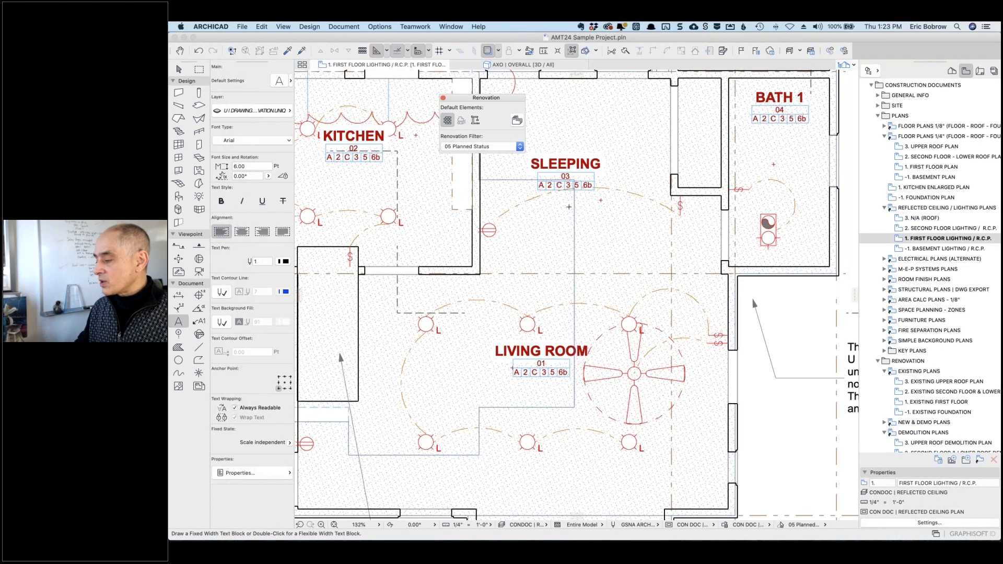
click(901, 167)
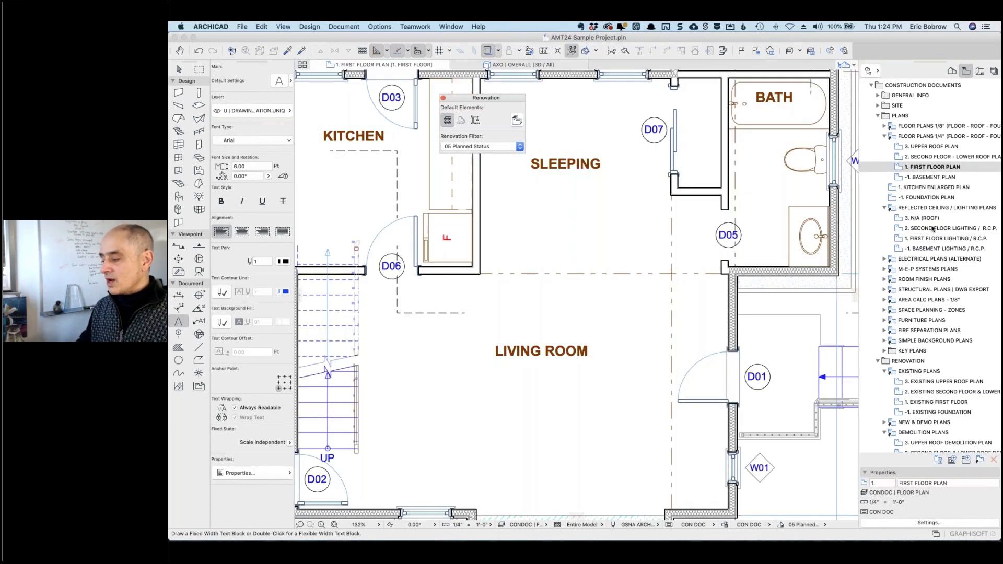
click(900, 238)
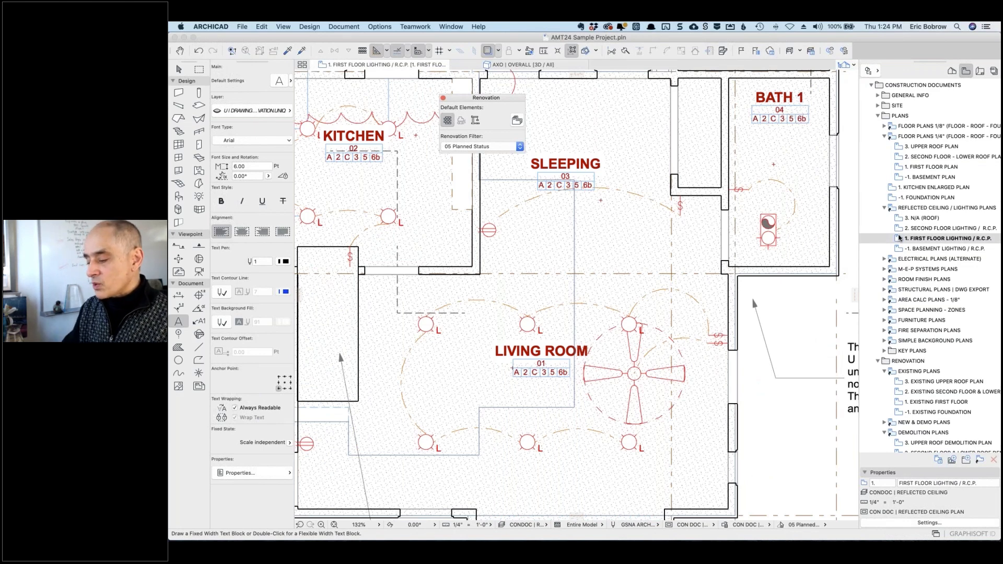
Open the layer settings and examine which drawing layers the CONDOC | REFLECTED CEILING layer combination shows or hides
key(super+l)
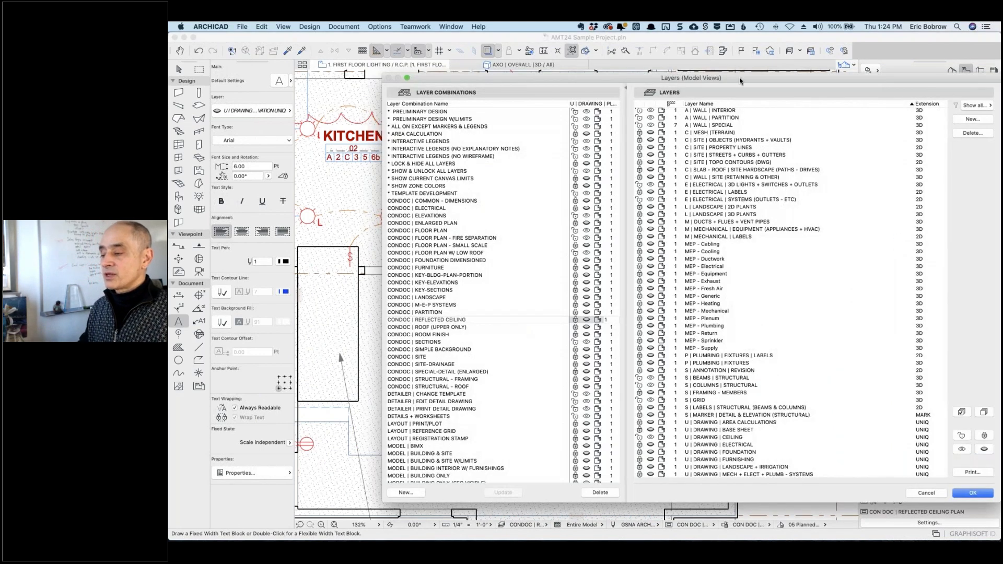
drag(701, 74, 586, 43)
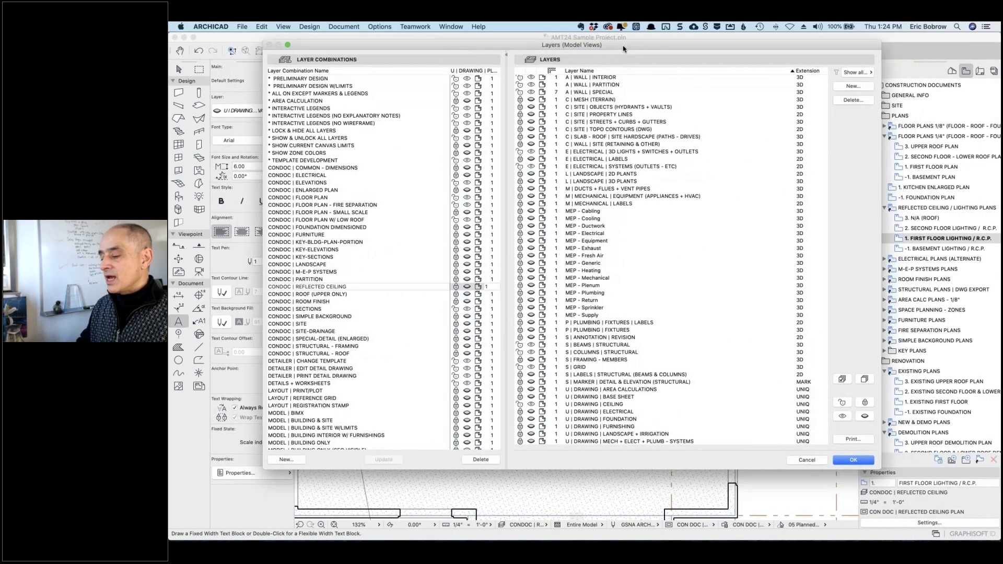
click(355, 287)
drag(355, 288, 266, 278)
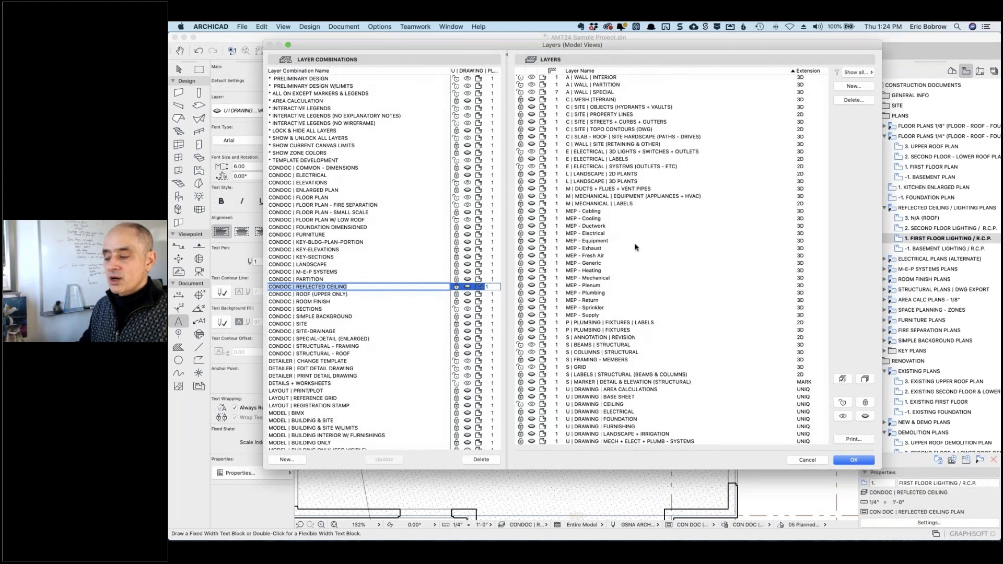
scroll(711, 251, down, 5)
scroll(710, 250, down, 1)
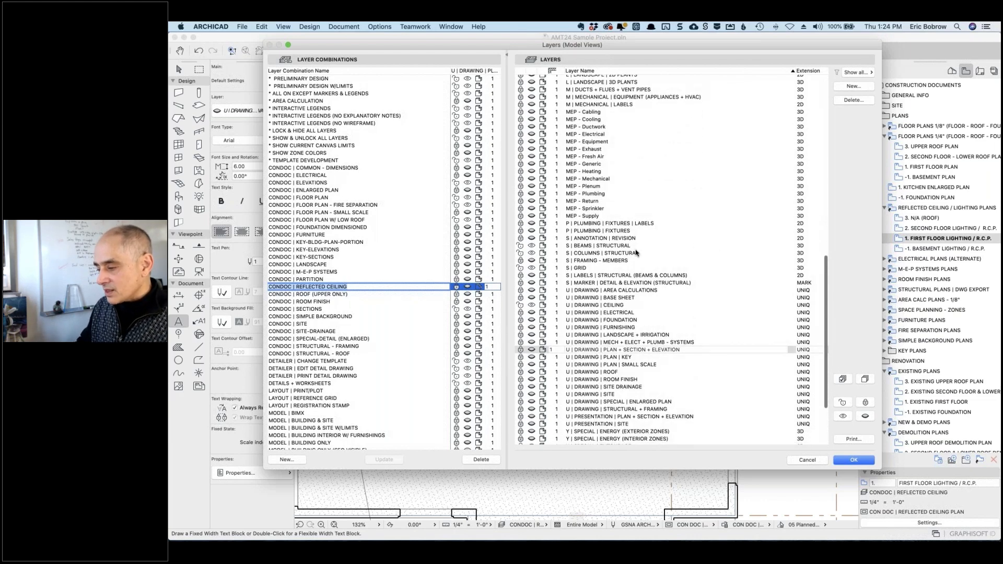
scroll(637, 253, up, 5)
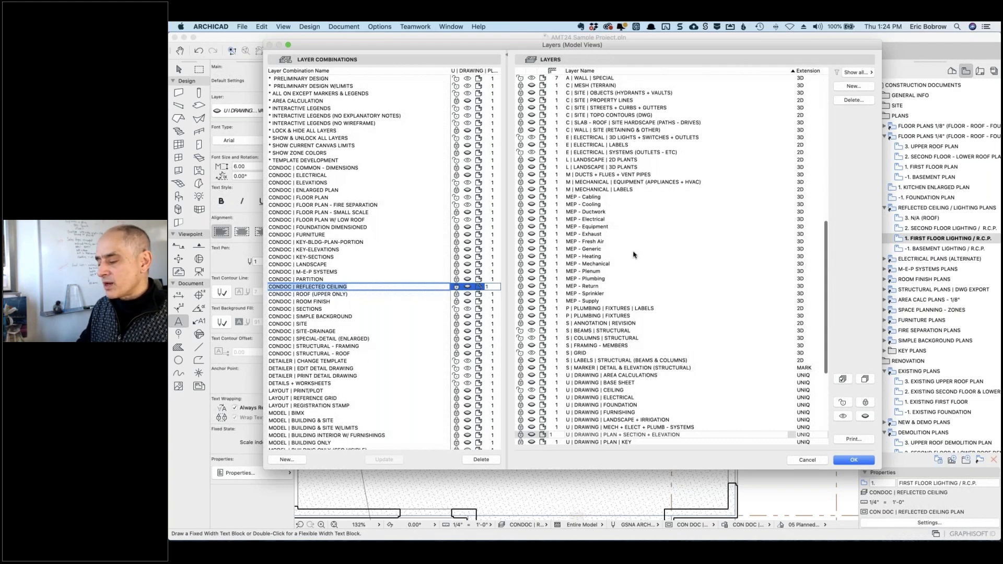
scroll(634, 255, down, 5)
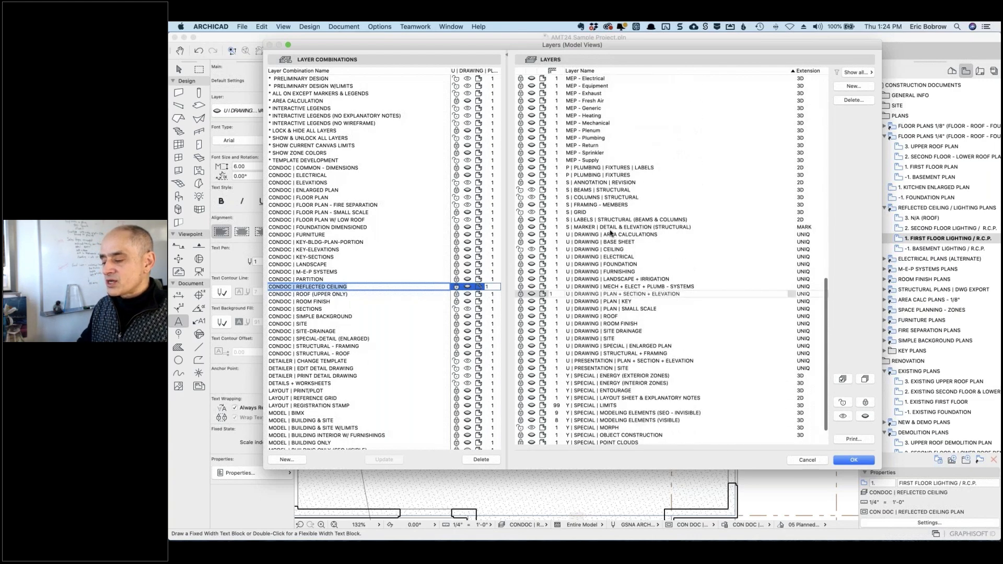
scroll(610, 234, down, 1)
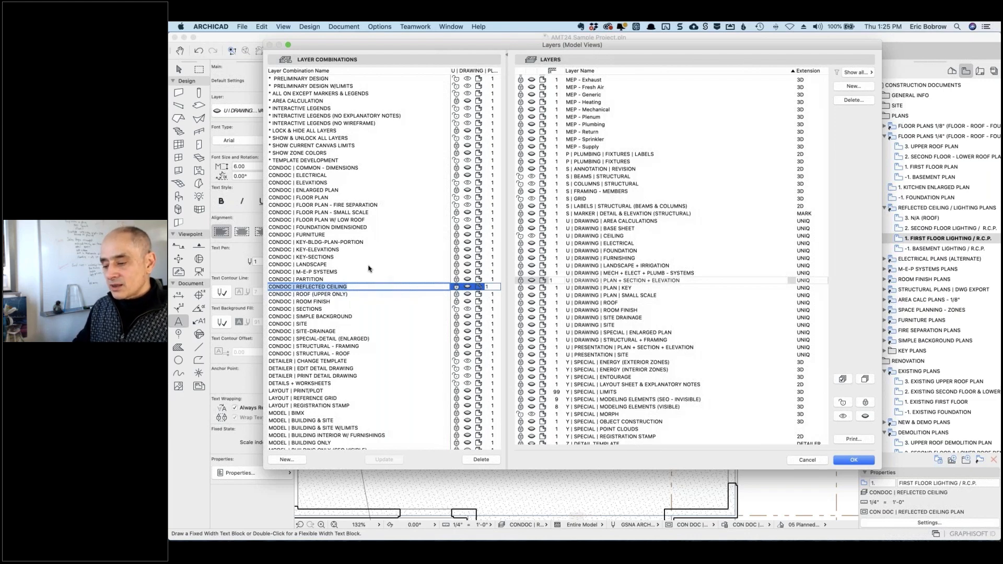
Examine the drawing layers in the CONDOC | LANDSCAPE, ROOM FINISH and SITE layer combinations, and leave the layer settings without applying changes
click(324, 265)
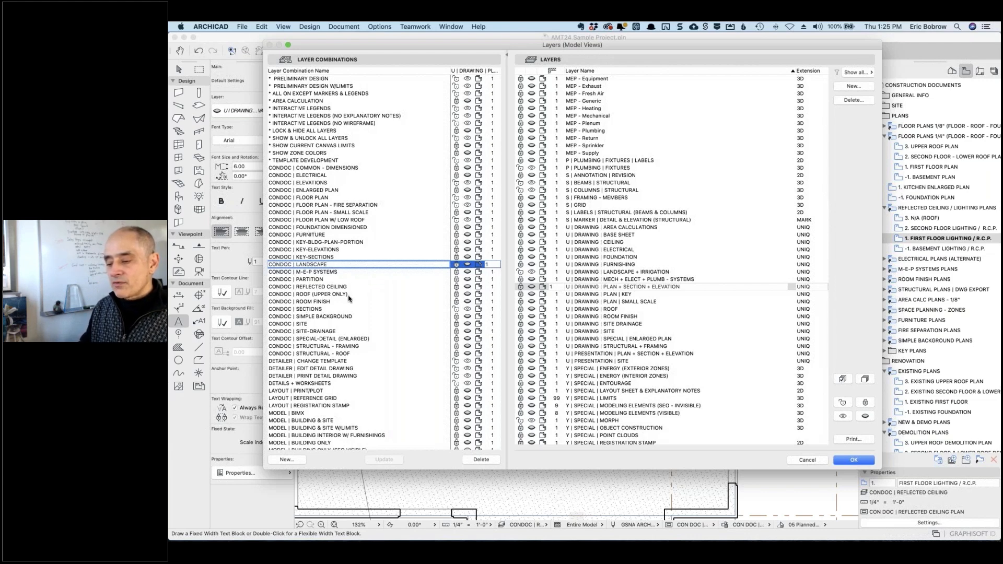
click(320, 302)
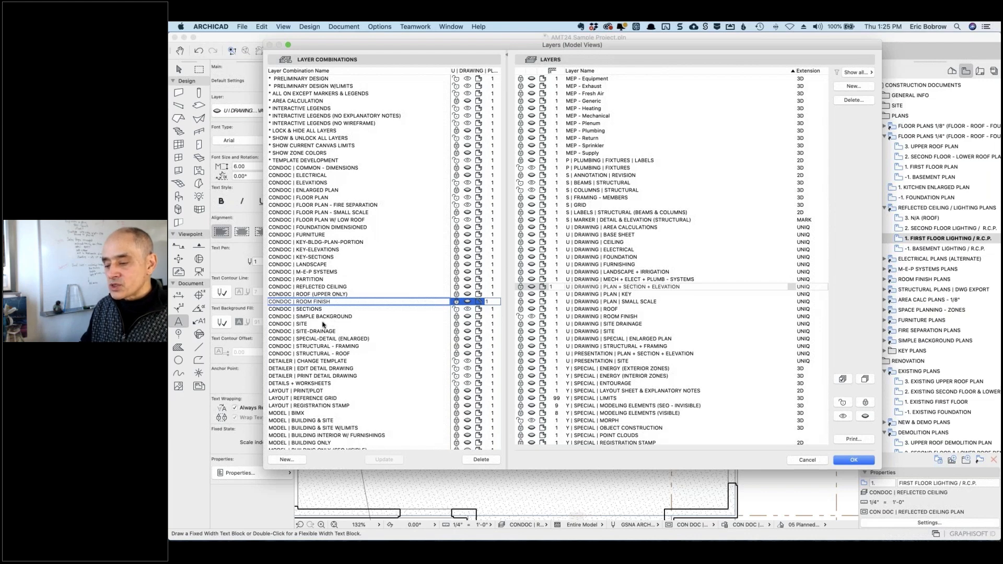
click(323, 325)
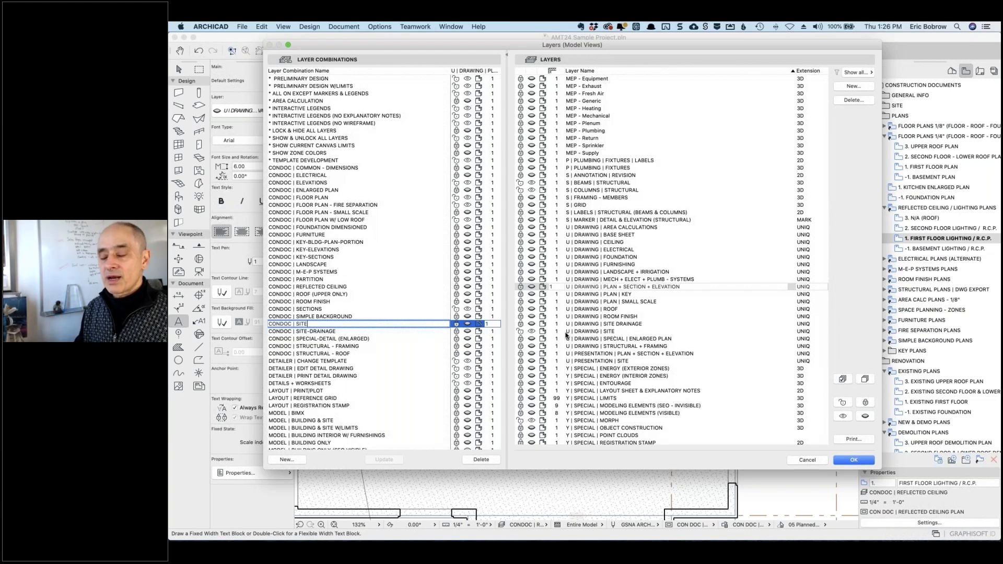
click(808, 460)
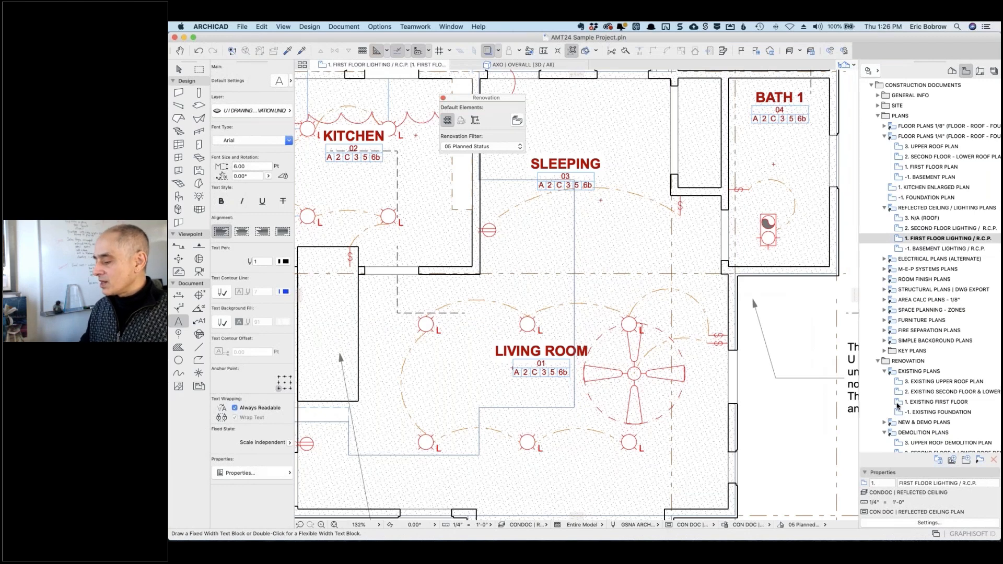
Compare the 1. EXISTING FIRST FLOOR view with the 1. FIRST FLOOR DEMOLITION PLAN view
click(899, 404)
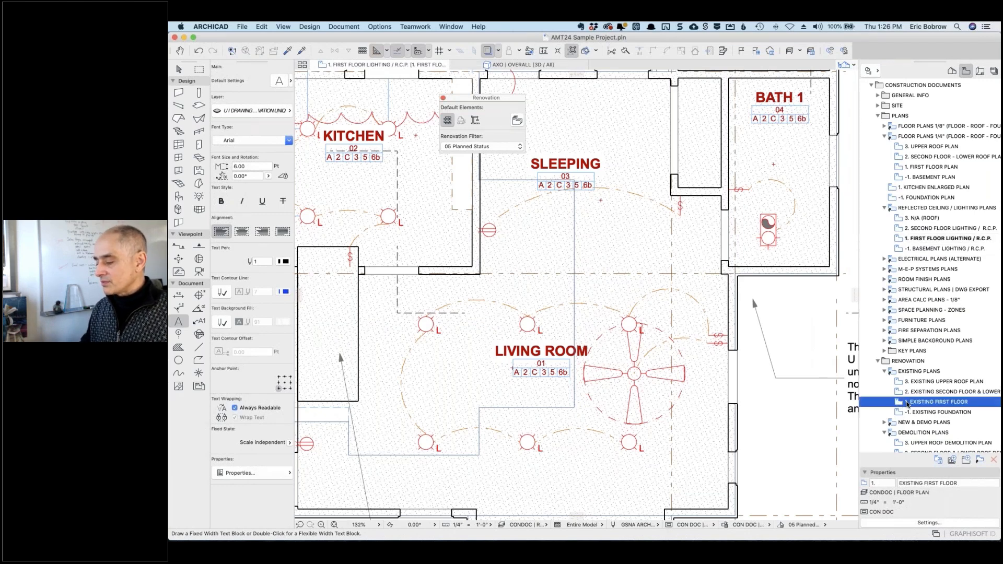
double_click(907, 403)
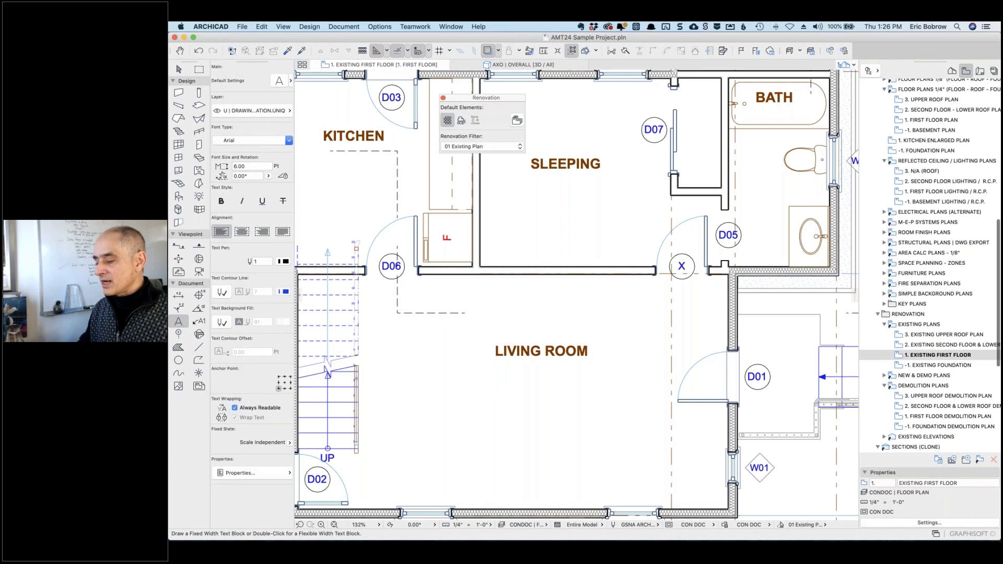
double_click(907, 416)
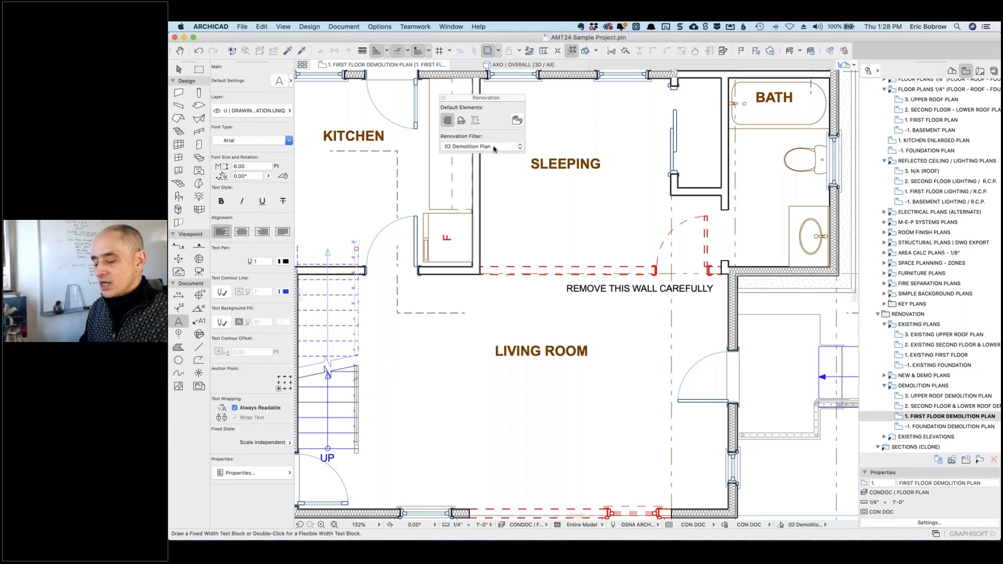
Switch to the Untitled project and draw a rectangle of exterior walls in the middle of the first floor plan
key(super+Tab)
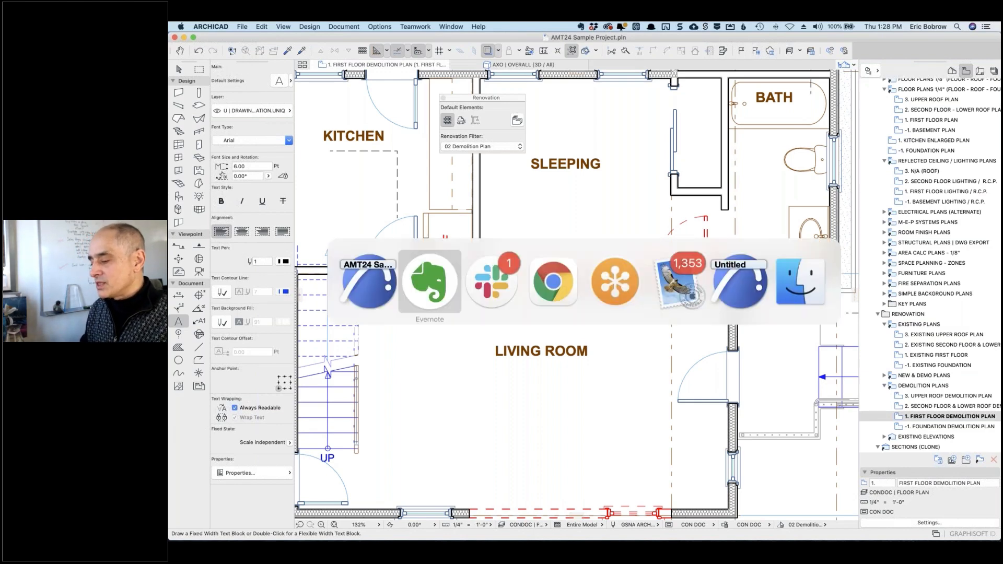
click(730, 276)
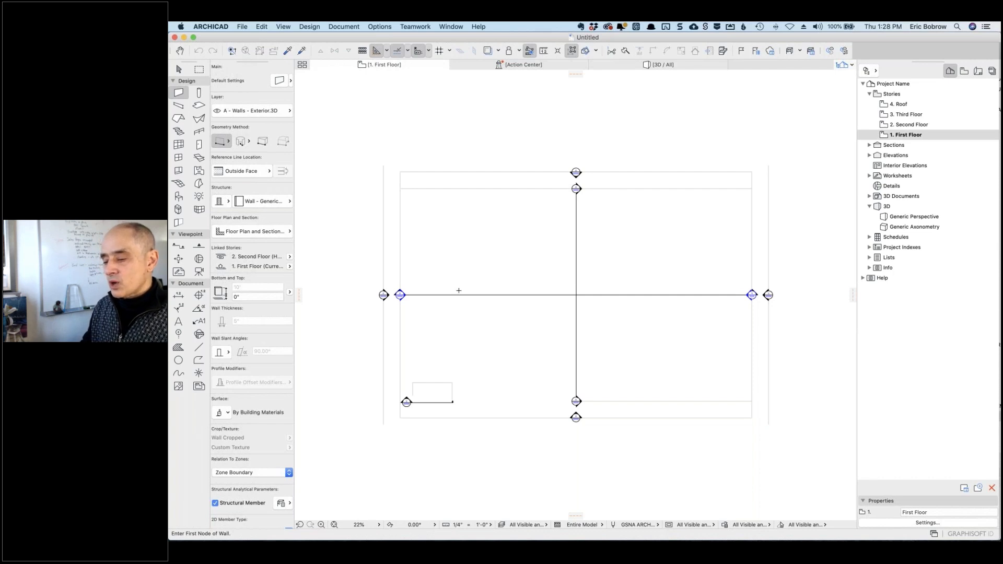
click(223, 143)
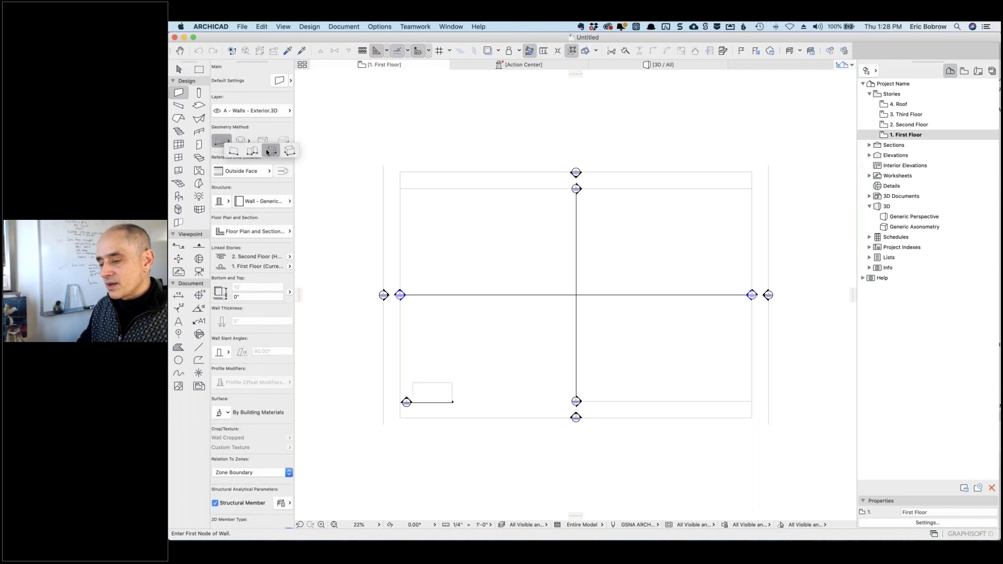
click(268, 152)
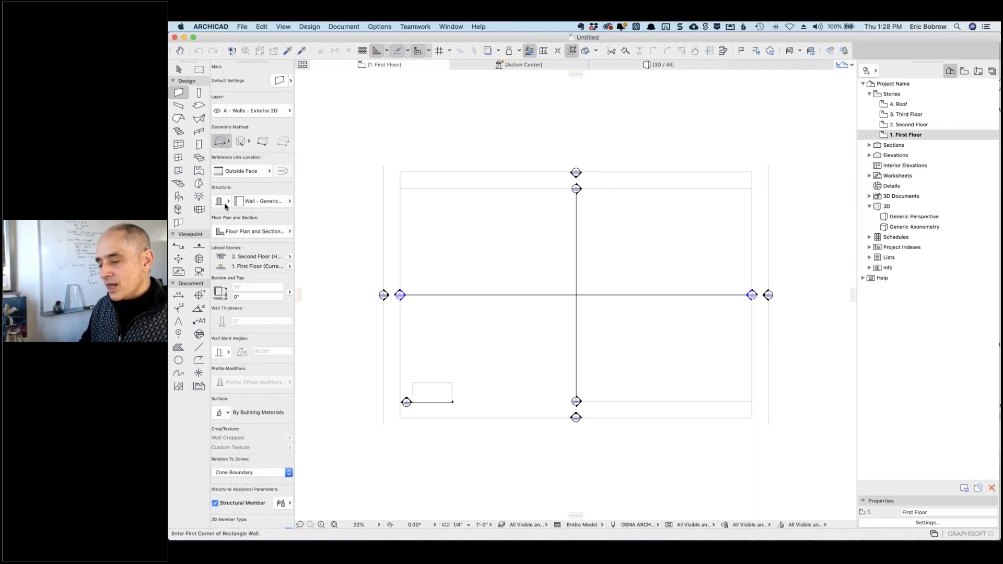
click(510, 264)
click(612, 327)
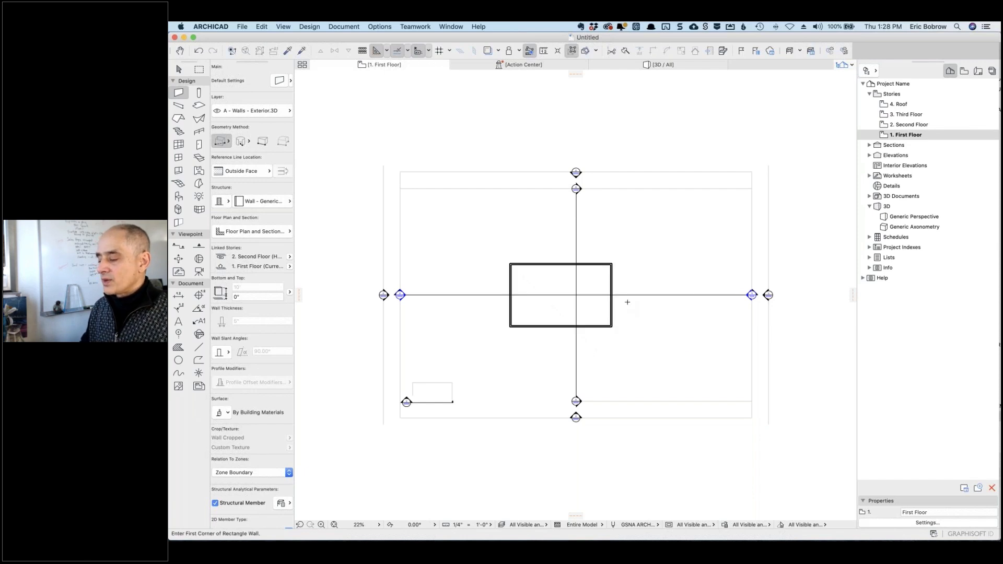
Draw a chained three-wall extension for a small room off the rectangle's lower-right corner, ending on its right wall
scroll(627, 302, up, 5)
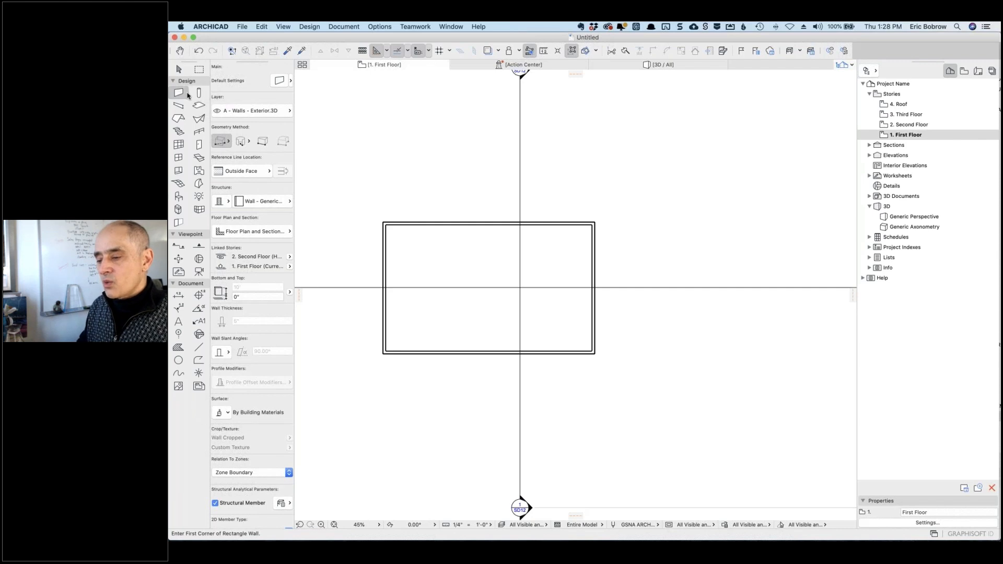
click(222, 142)
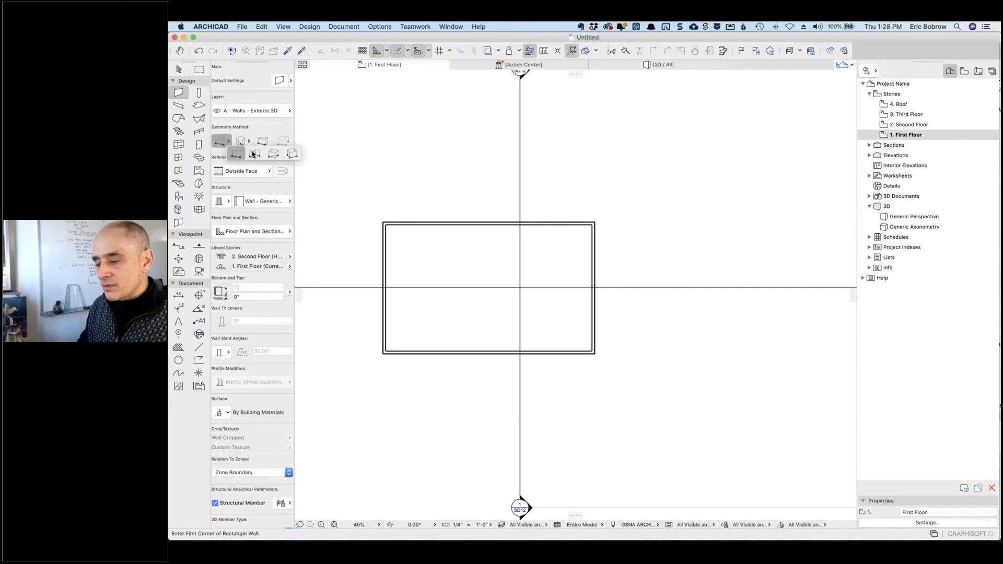
click(255, 154)
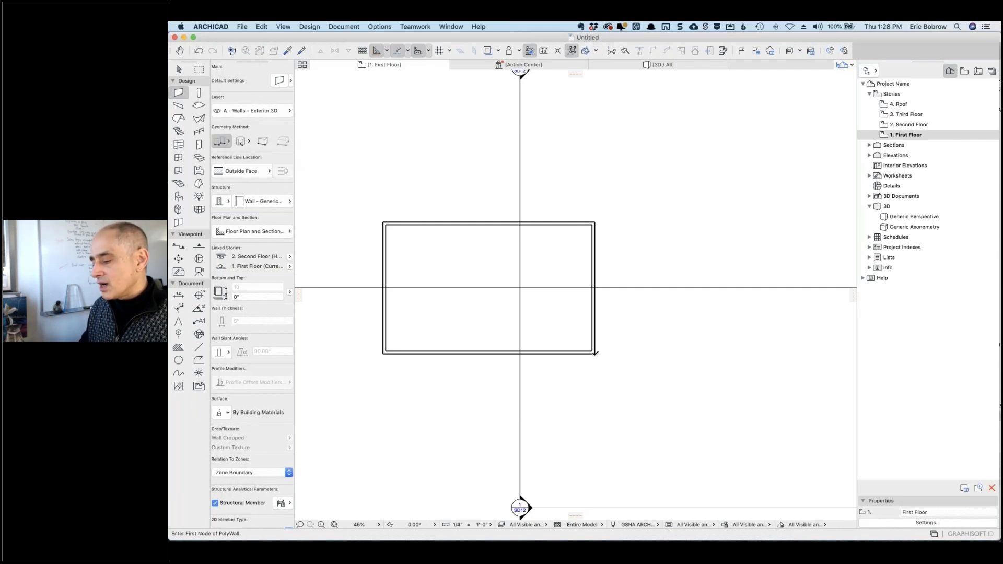
click(595, 353)
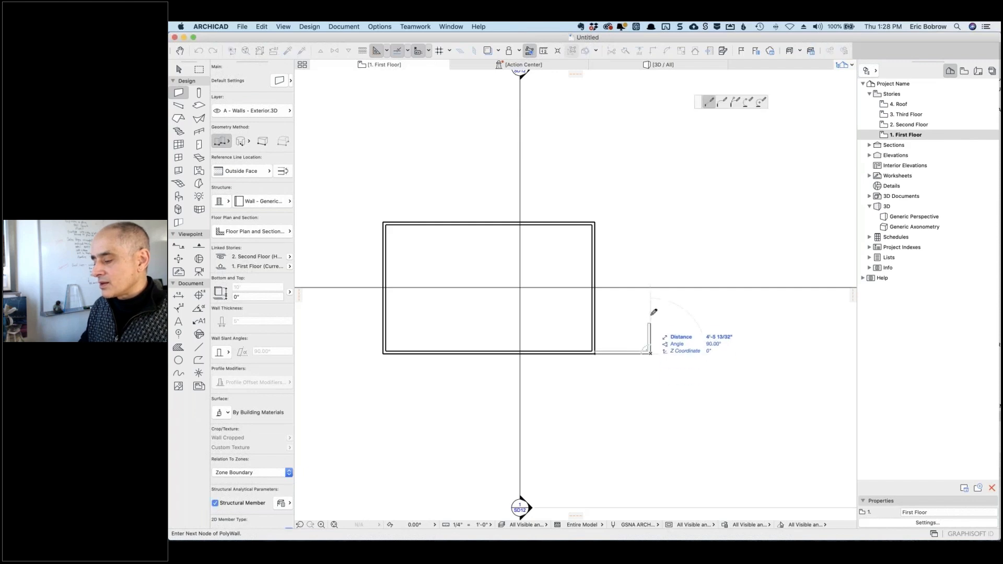
click(595, 312)
double_click(595, 312)
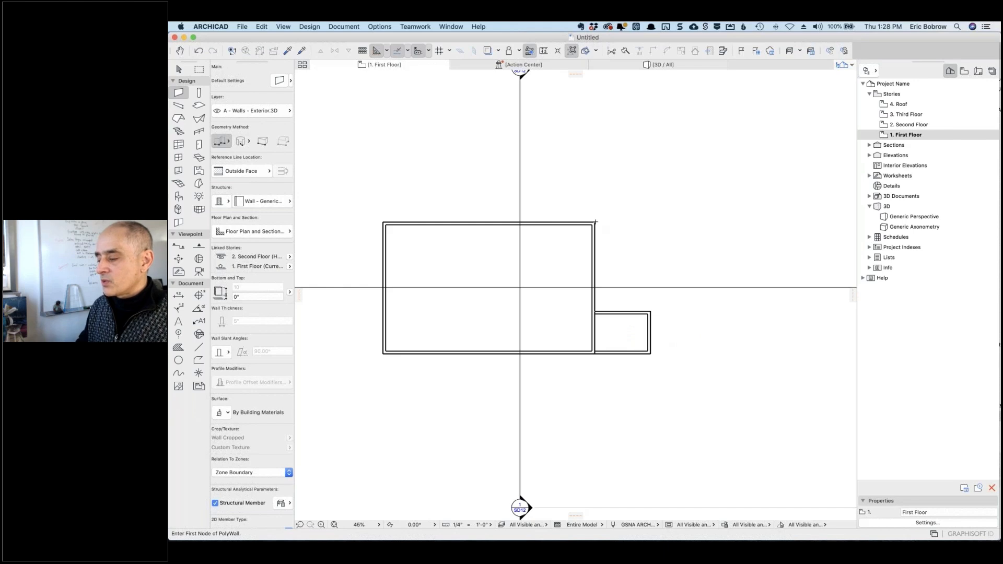
Draw a second chained three-wall room above the rectangle, starting from its upper-right corner and ending on its top wall
click(595, 222)
click(594, 152)
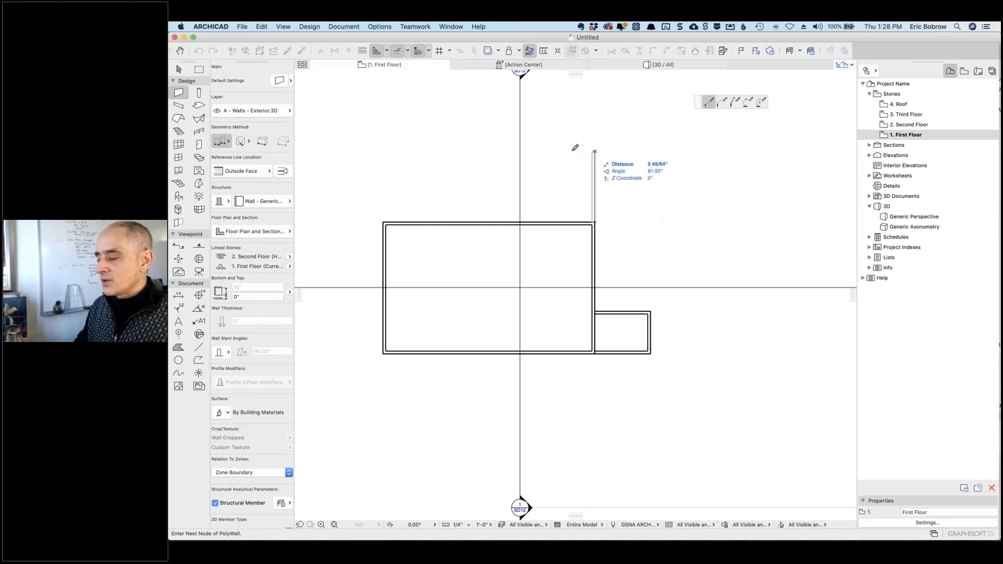
click(527, 151)
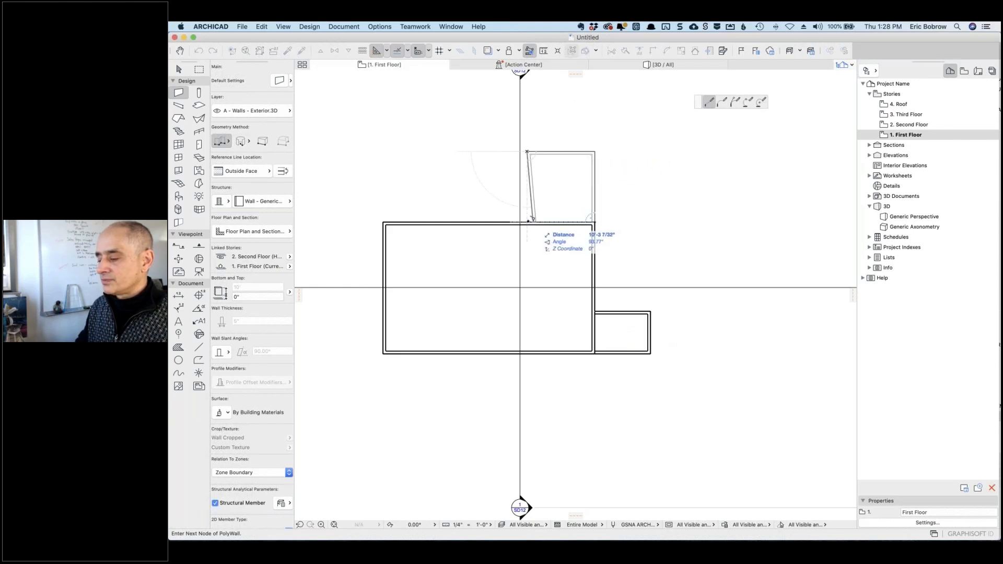
double_click(526, 222)
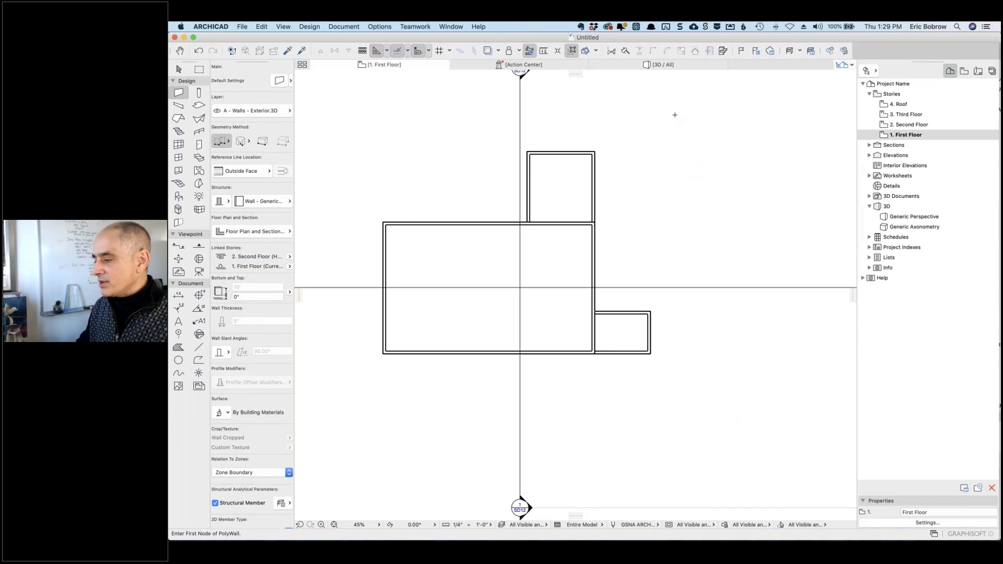
Display the Renovation palette and place it clear of the walls, above and beside the plan
click(448, 27)
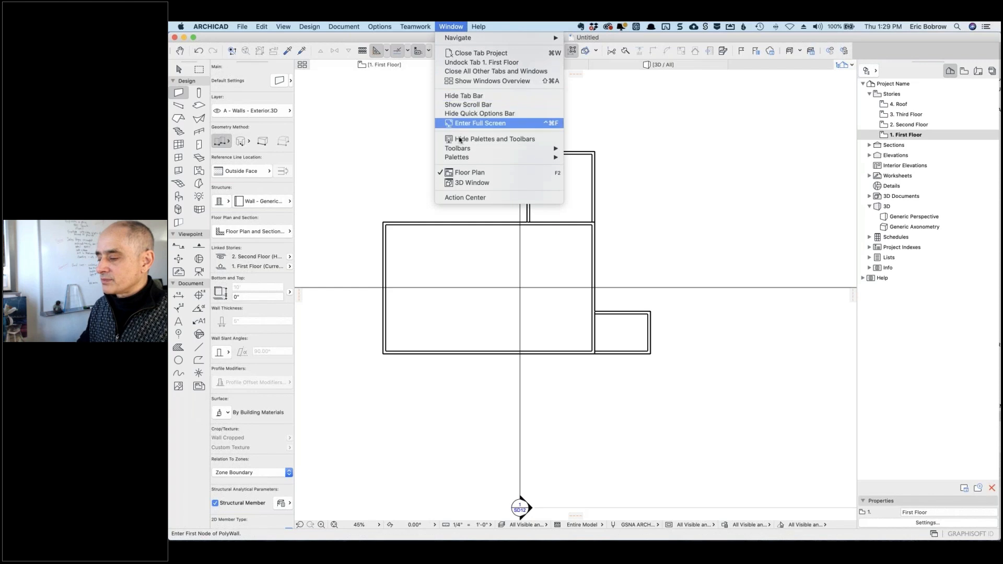
mouse_move(462, 157)
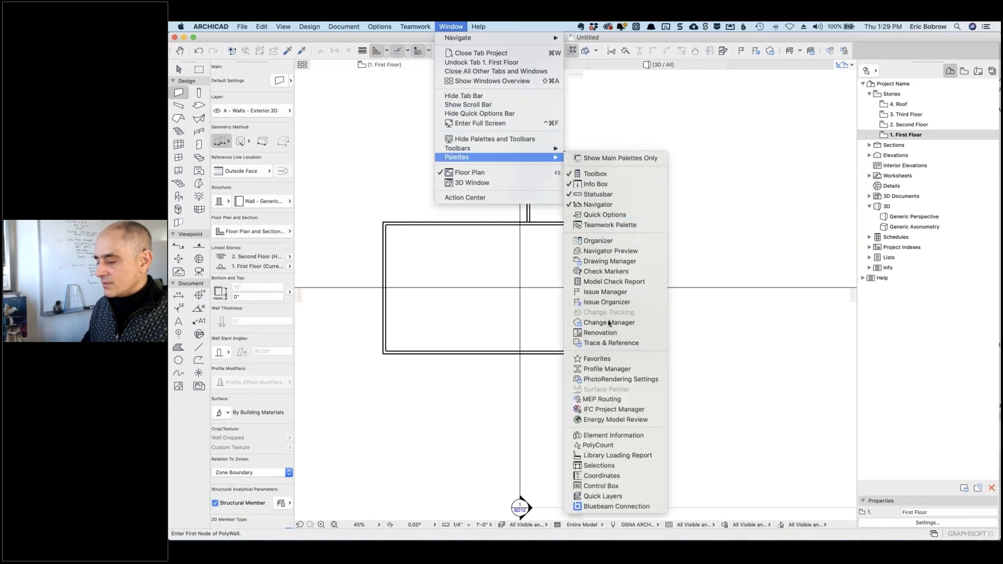
click(607, 333)
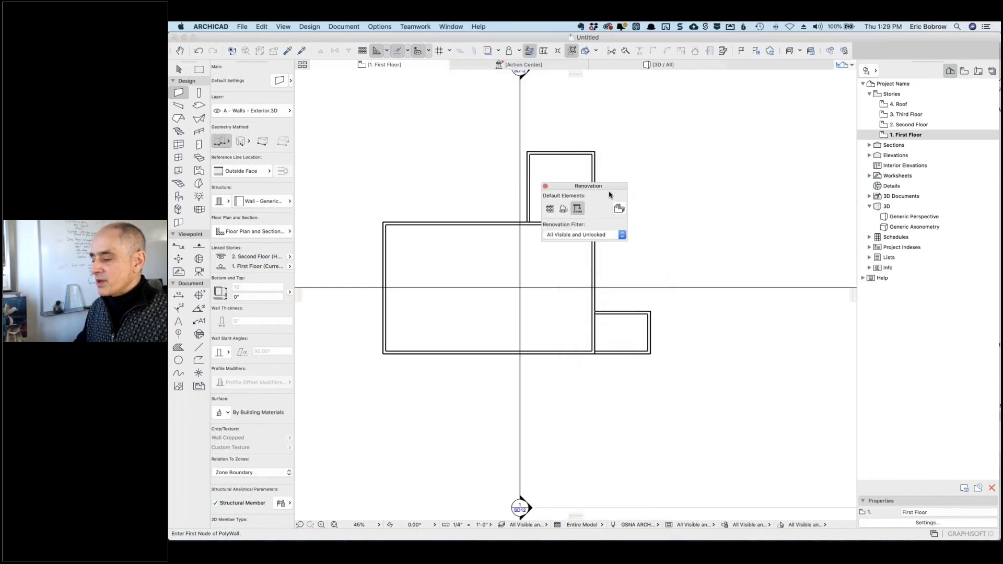
drag(609, 190, 732, 117)
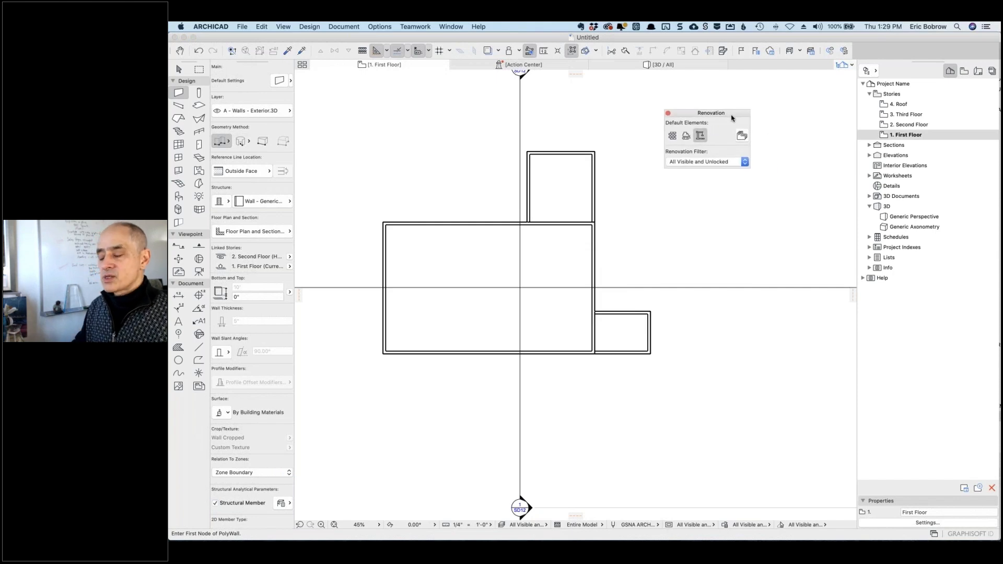
Check the plan under the Existing Plans renovation filter, and set the filter to Floor Plans
click(741, 162)
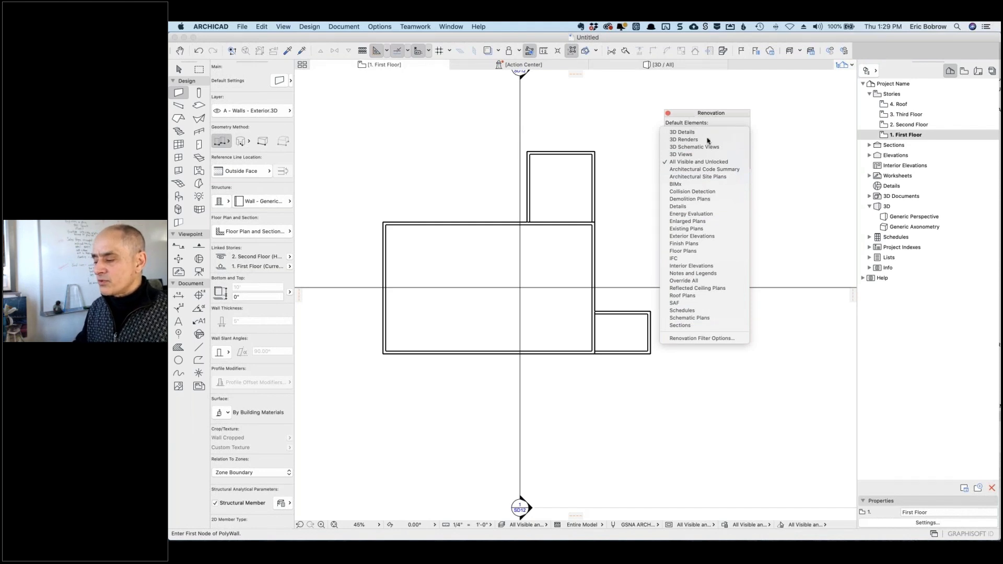
click(698, 229)
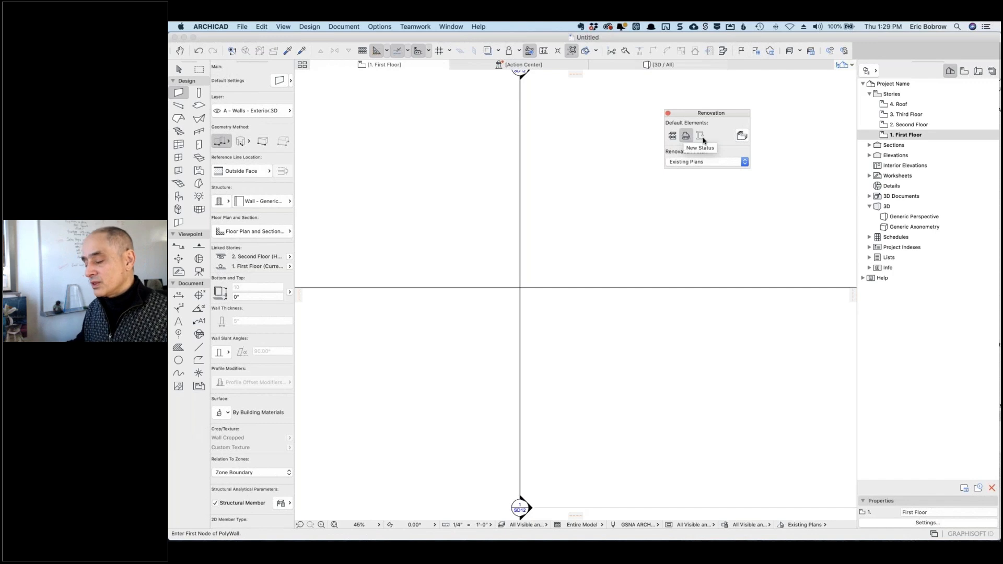
click(734, 163)
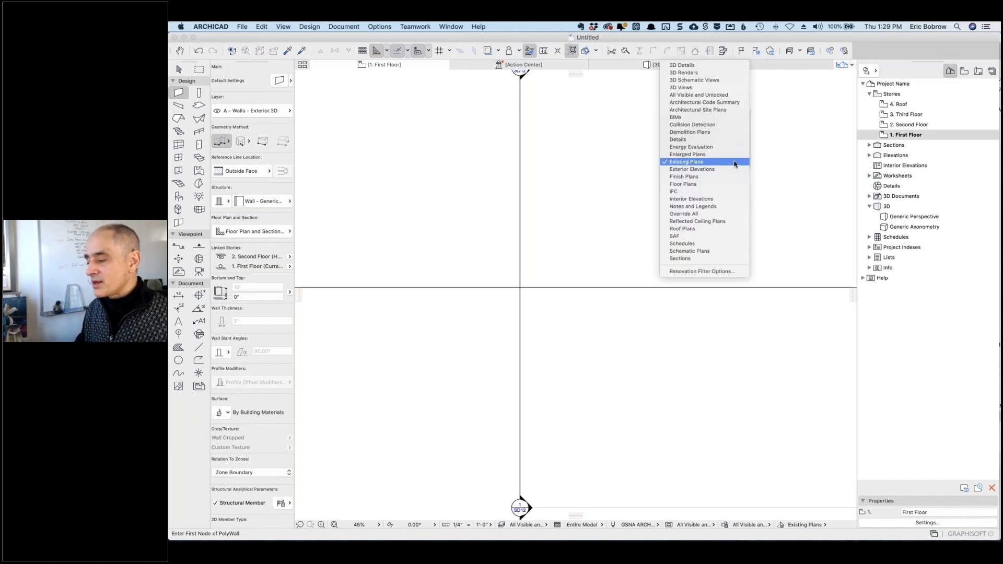
click(711, 184)
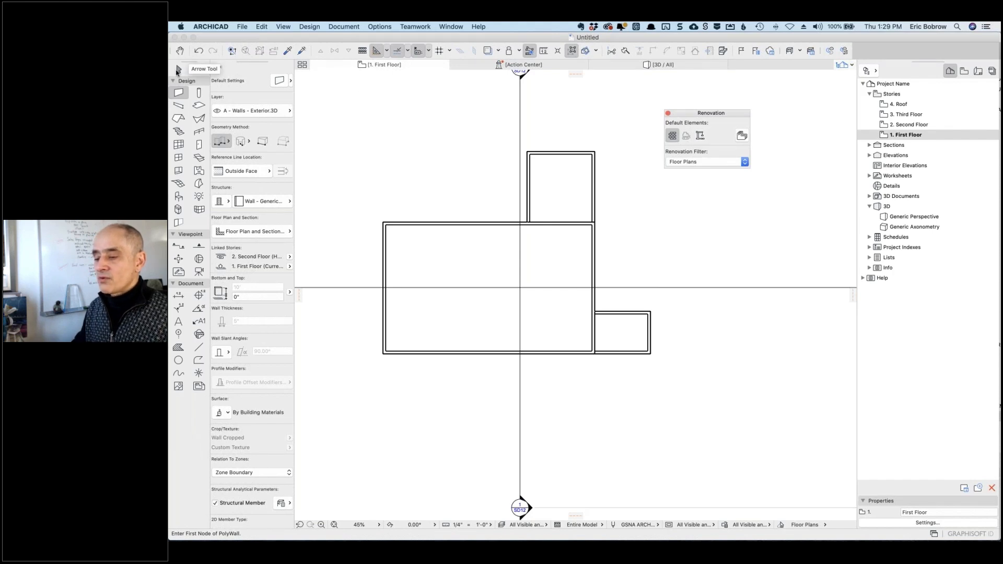
Assign Existing renovation status to all the drawn walls, and New status to the three walls of the small lower-right room
click(179, 68)
drag(349, 130, 685, 408)
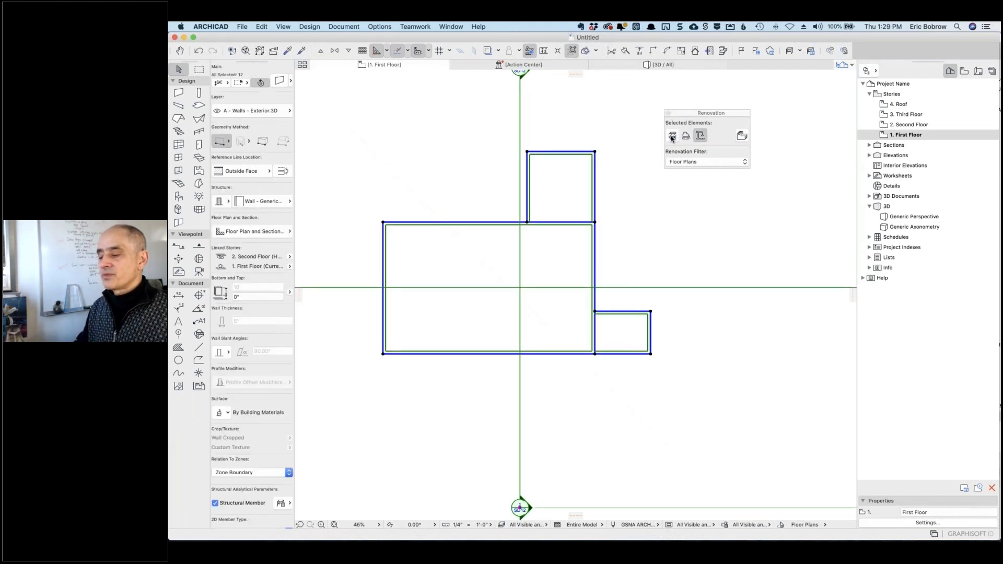
click(673, 136)
click(694, 355)
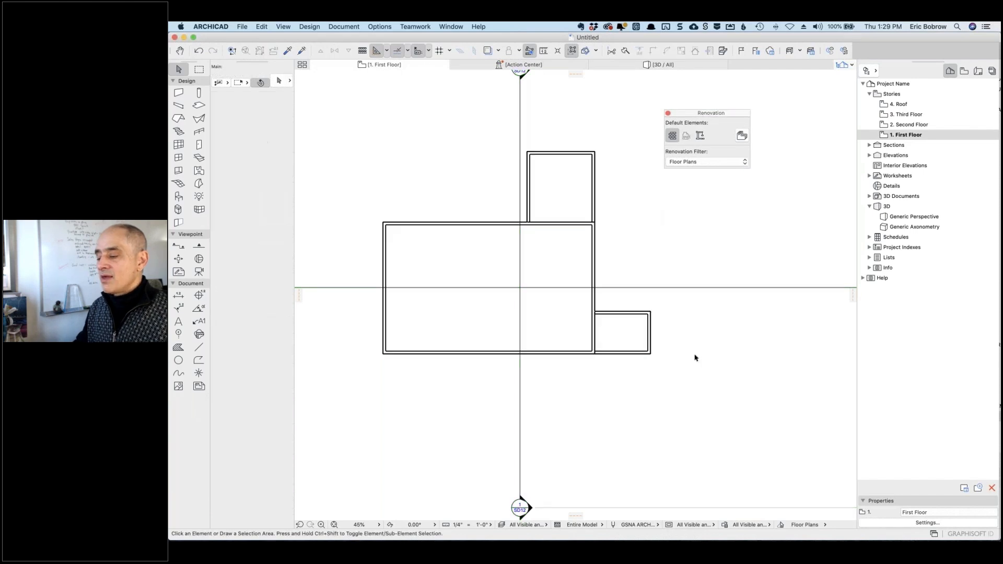
drag(680, 295, 623, 371)
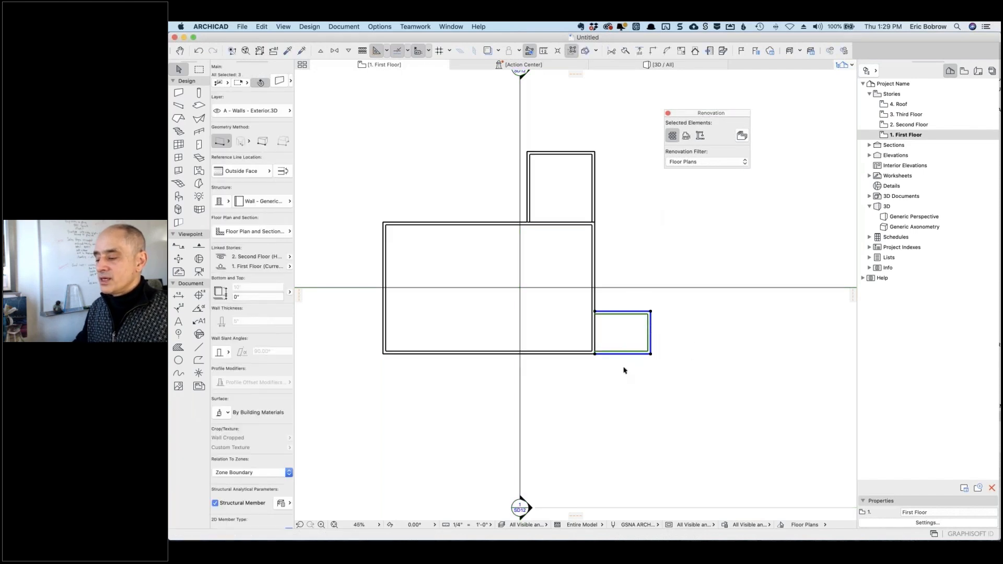
click(701, 137)
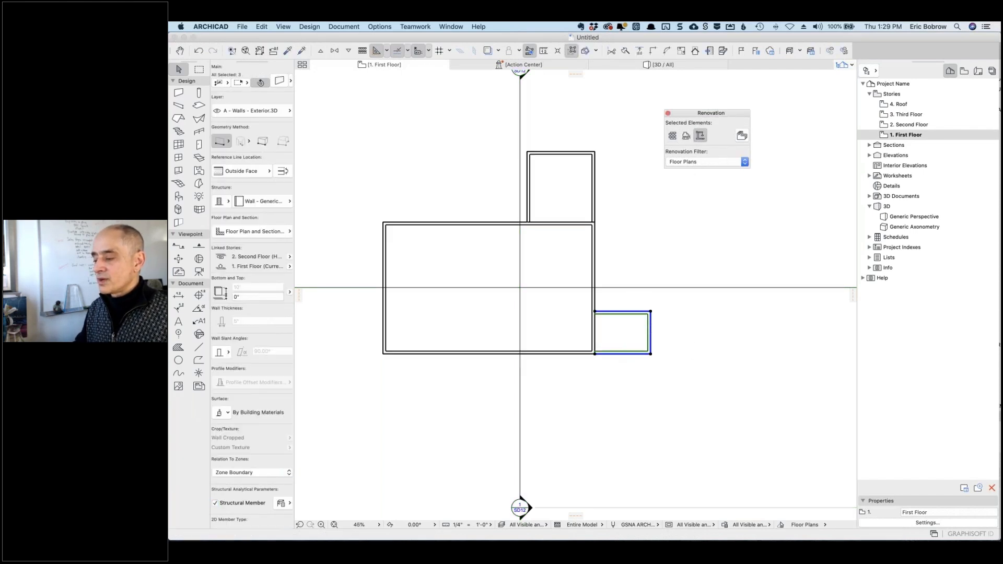
Apply the Existing Plans renovation filter to the plan and change that filter's Existing Elements setting to Show
click(739, 162)
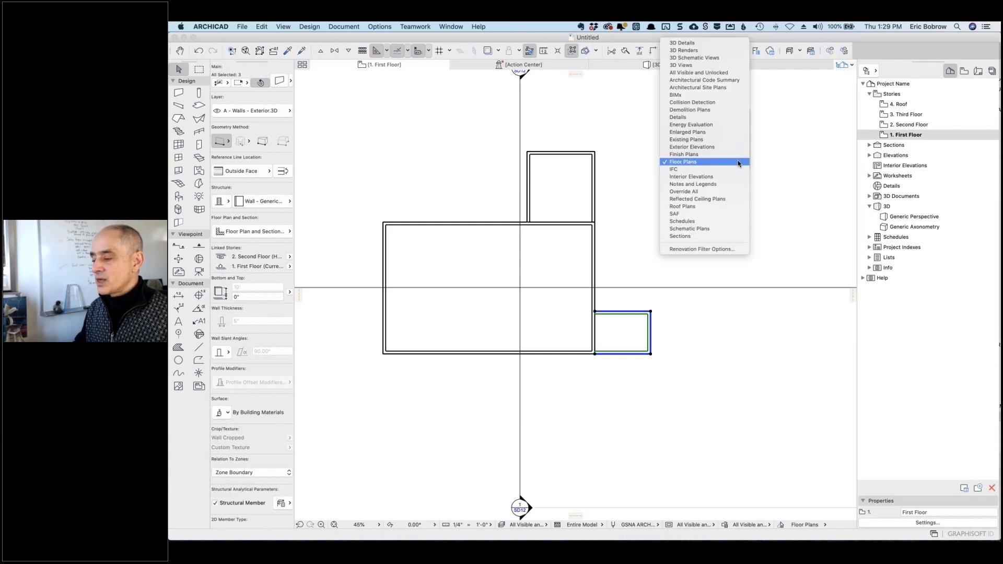
click(721, 139)
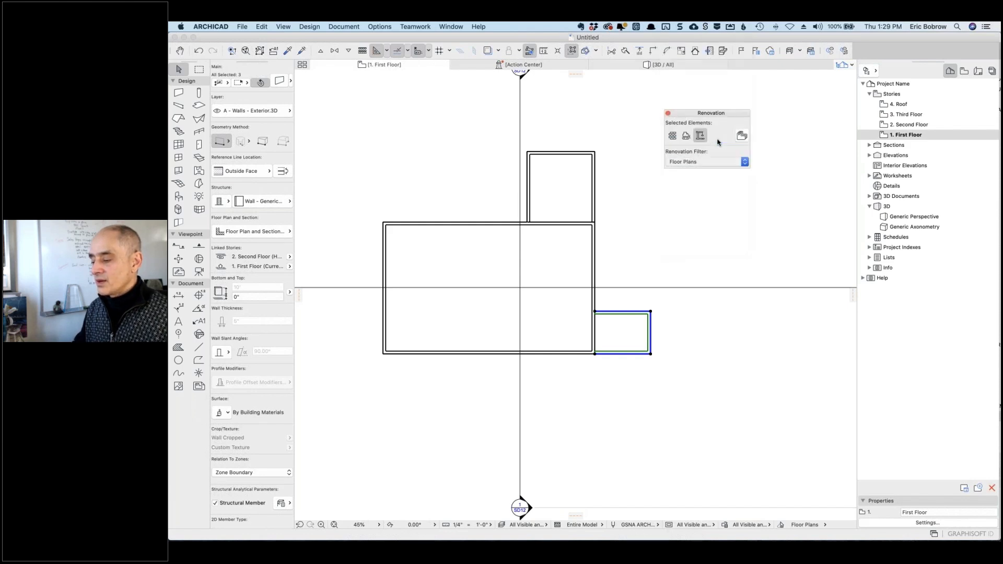
click(746, 164)
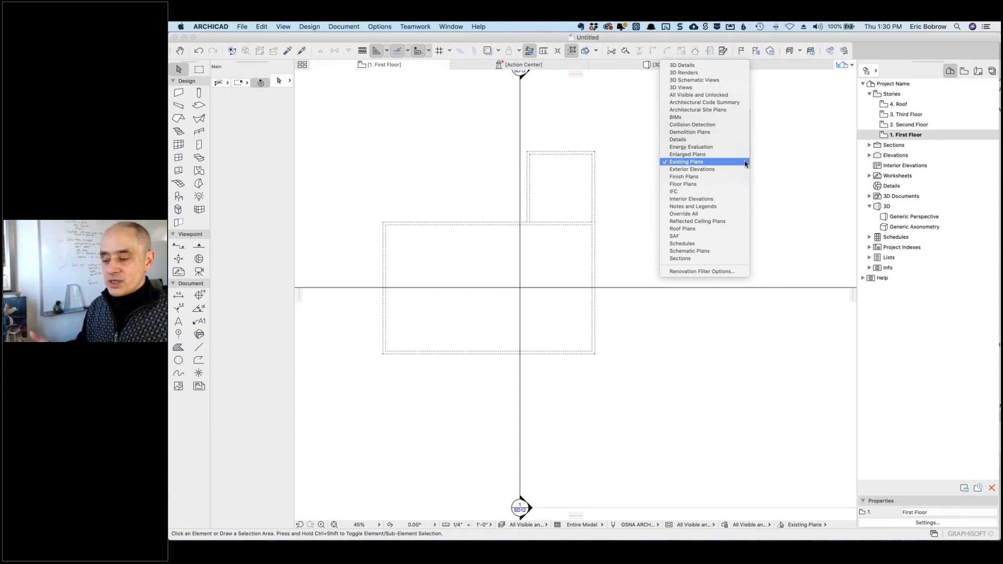
click(704, 273)
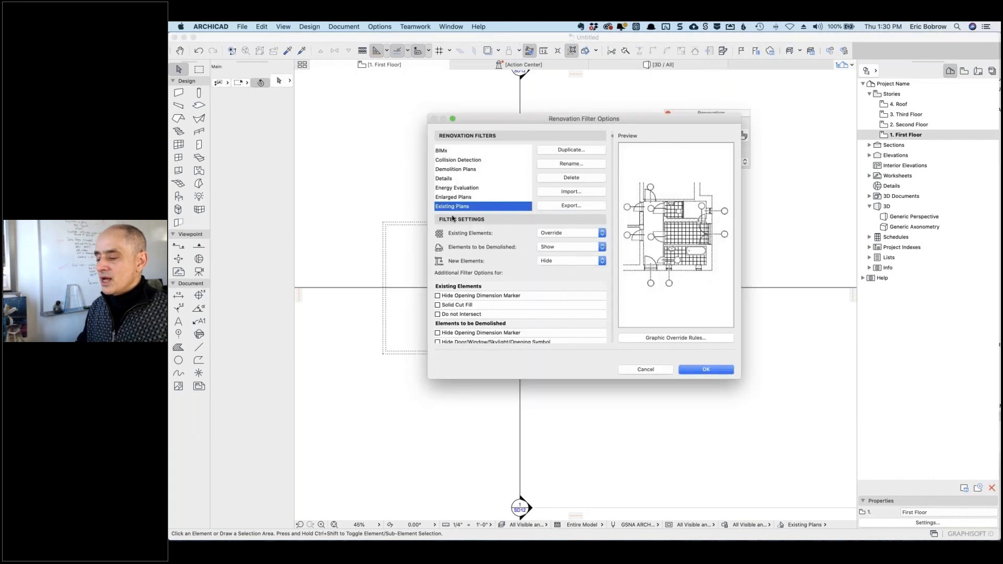
click(602, 233)
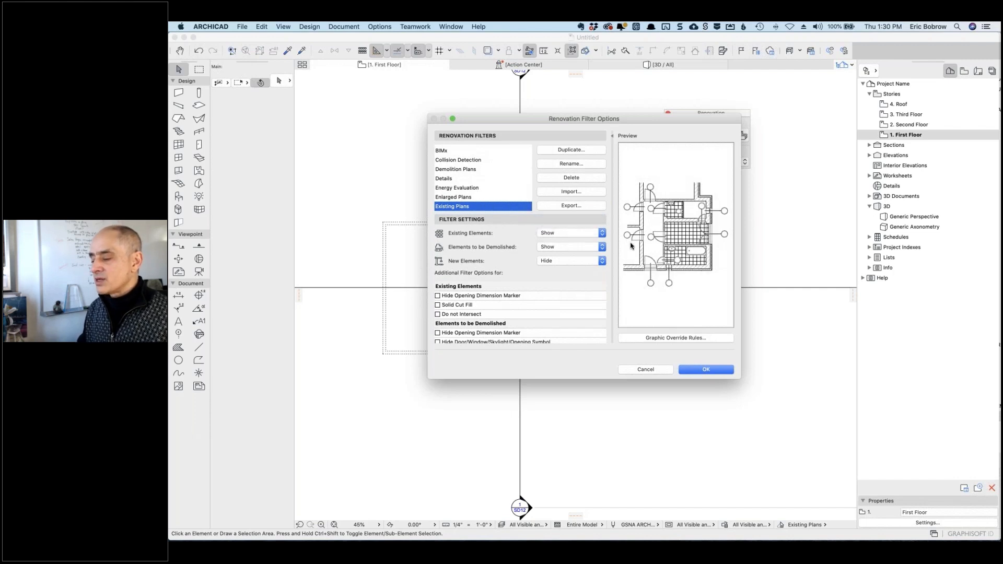
click(712, 372)
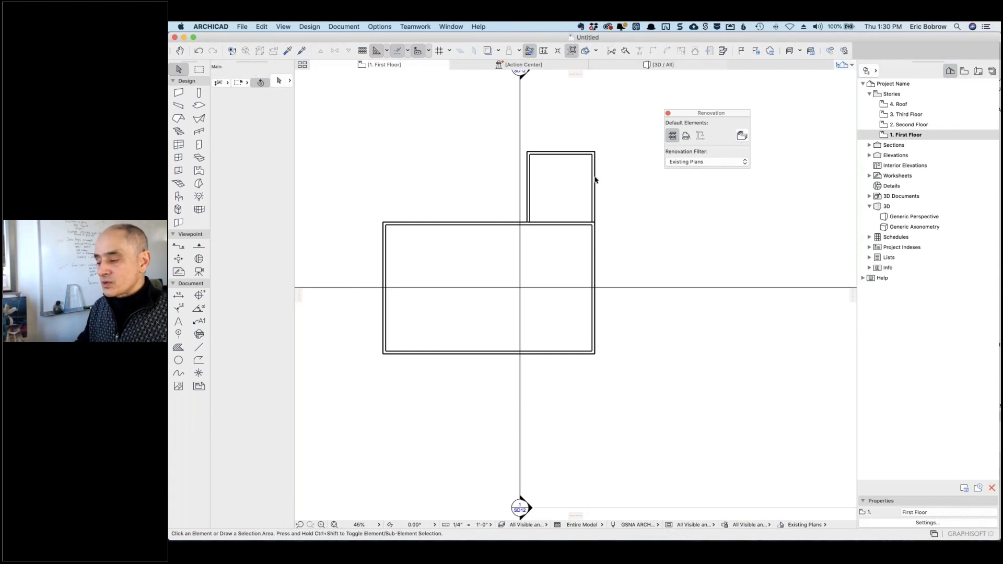
Apply the Floor Plans renovation filter and duplicate it under the name Floor Plans Scheme 1
click(675, 163)
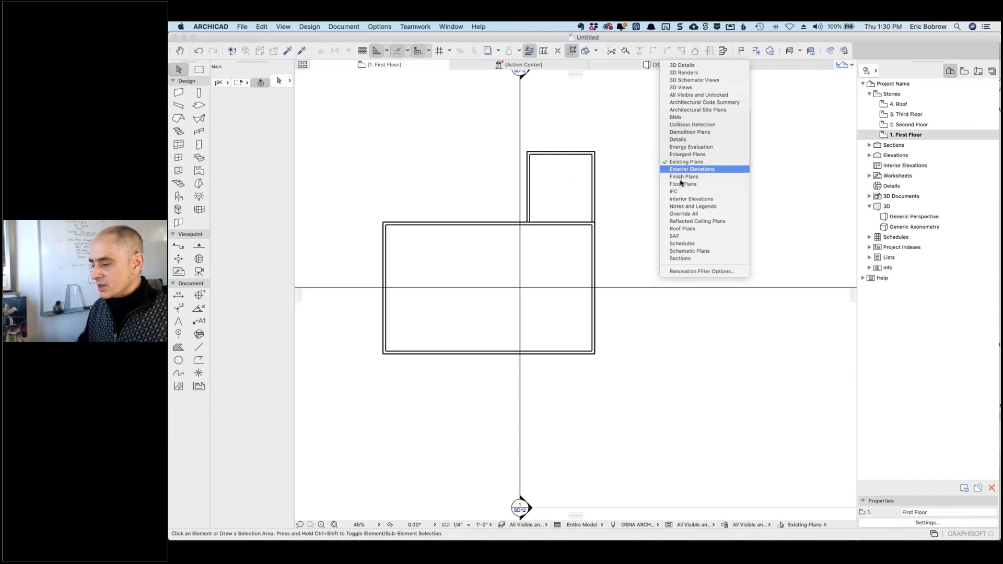
click(682, 185)
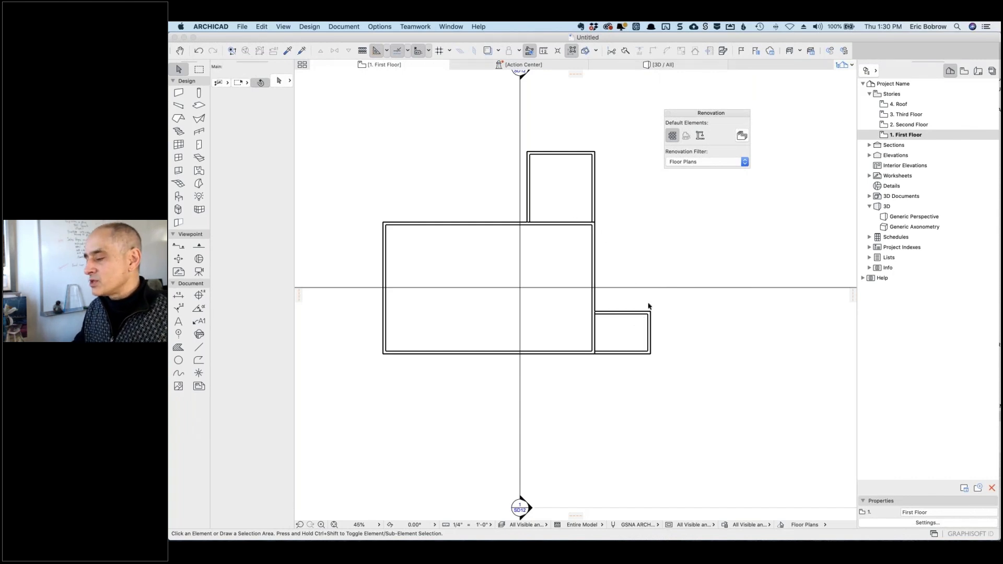
click(743, 164)
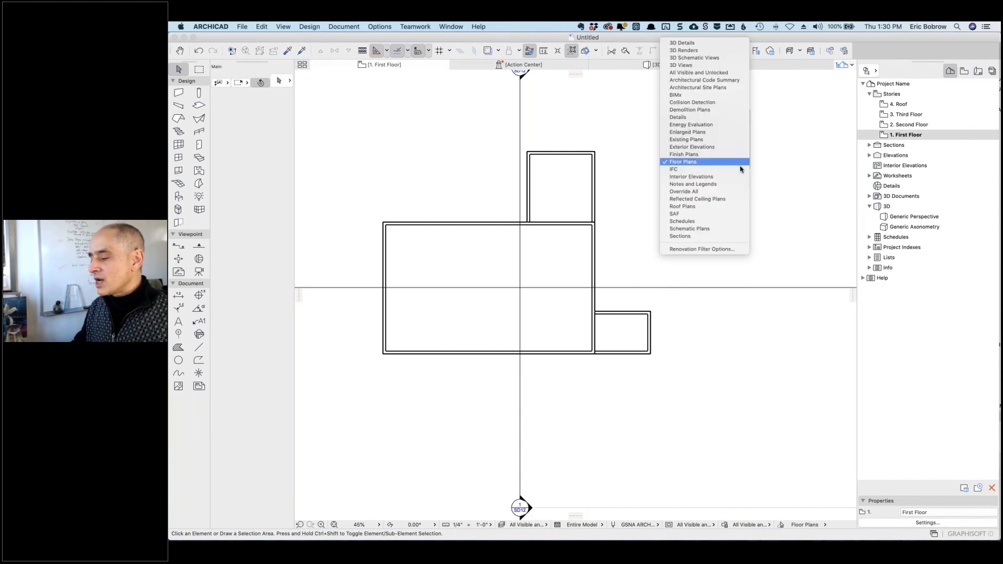
click(715, 249)
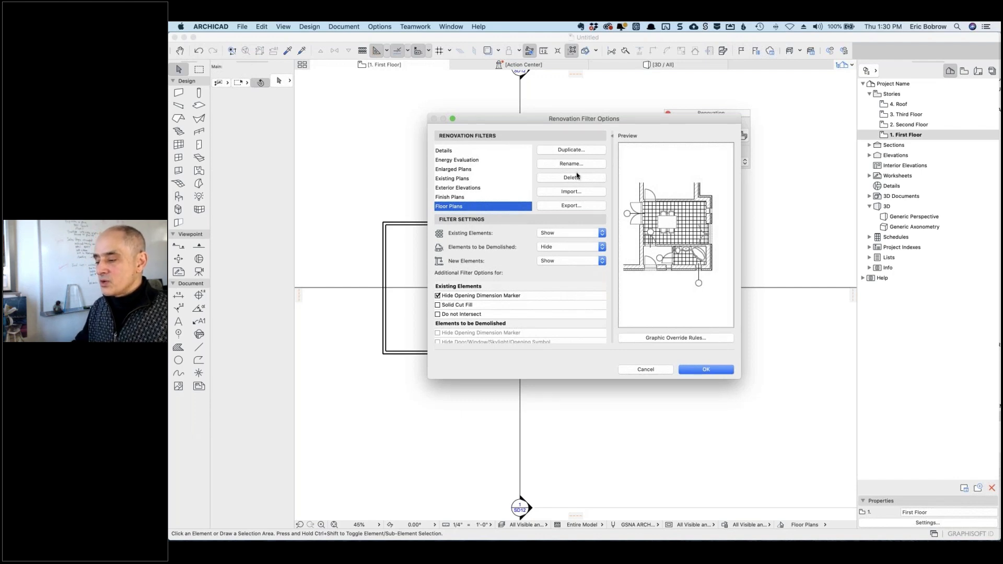
click(570, 150)
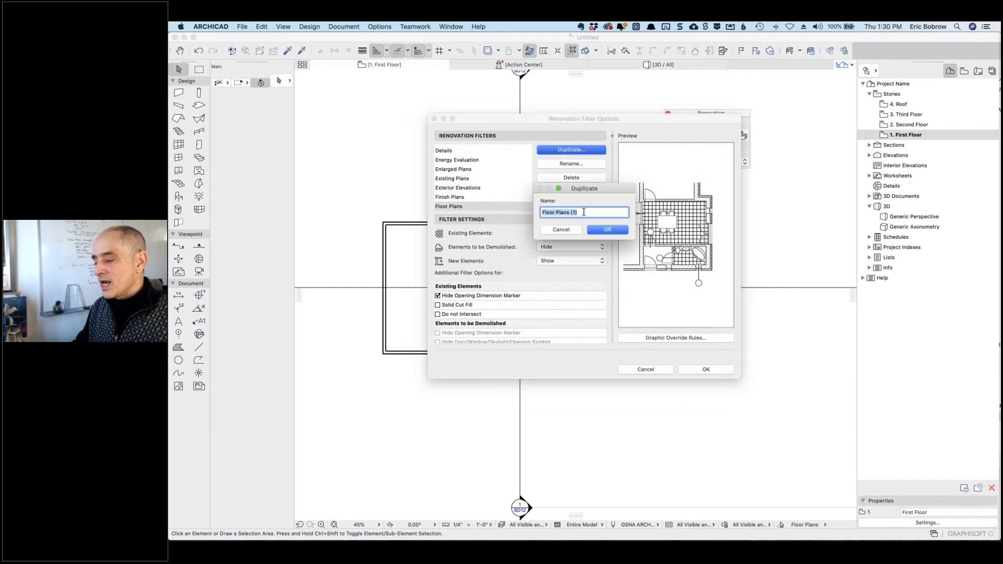
drag(572, 213, 591, 212)
text(Scheme 1)
click(611, 232)
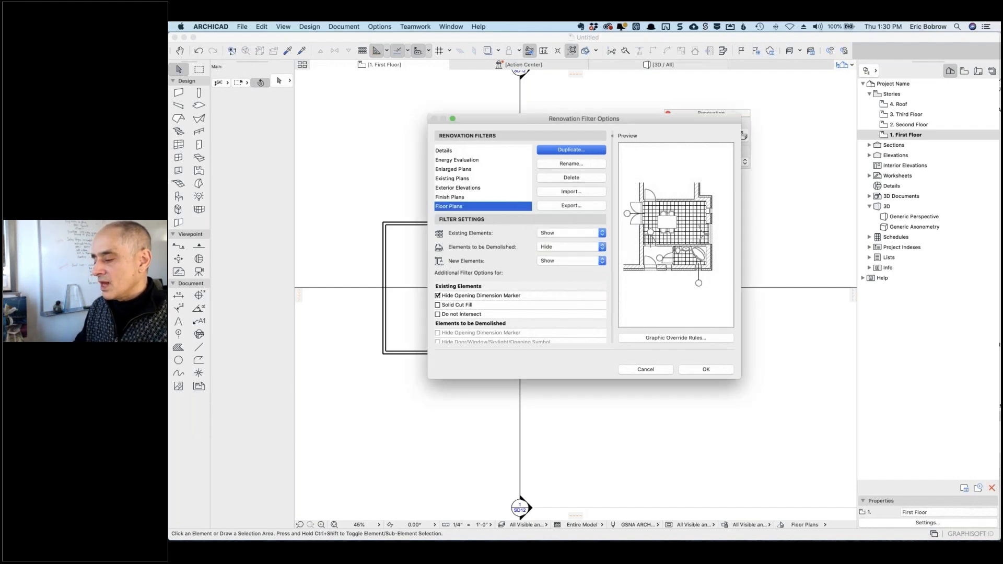
Duplicate the Scheme 1 renovation filter as Floor Plans Scheme 2 and accept the filter options
click(580, 150)
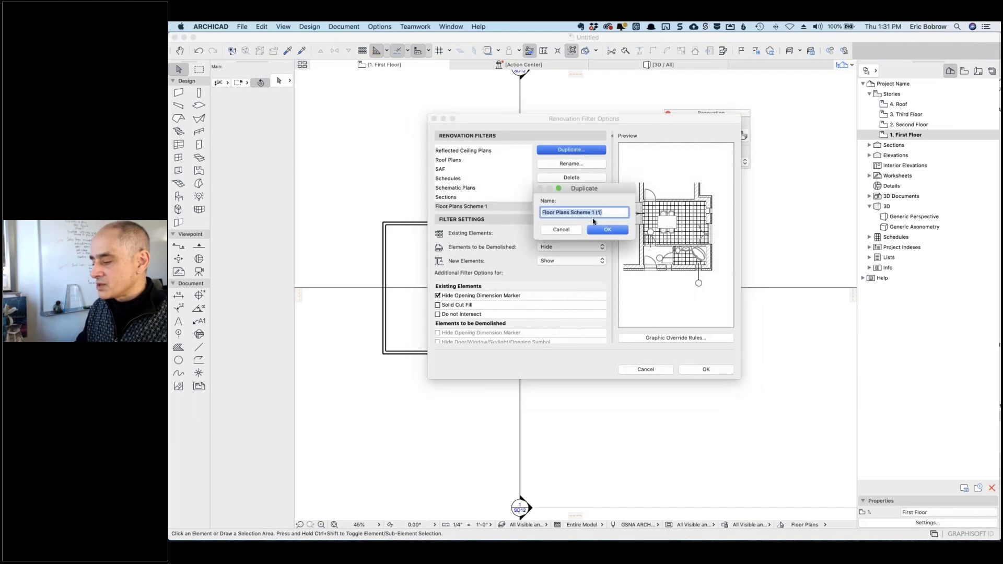
drag(592, 213, 605, 216)
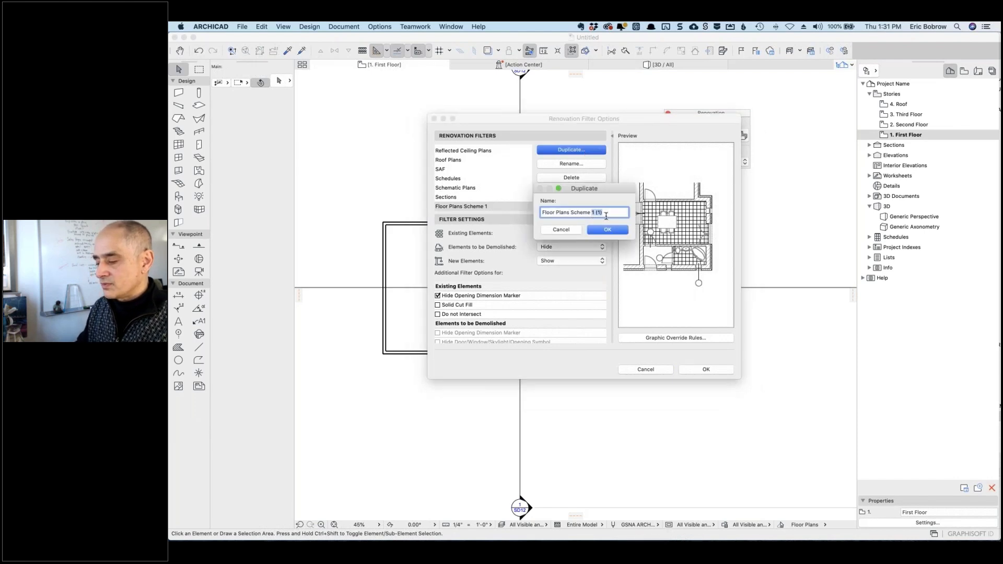
text(2)
click(620, 233)
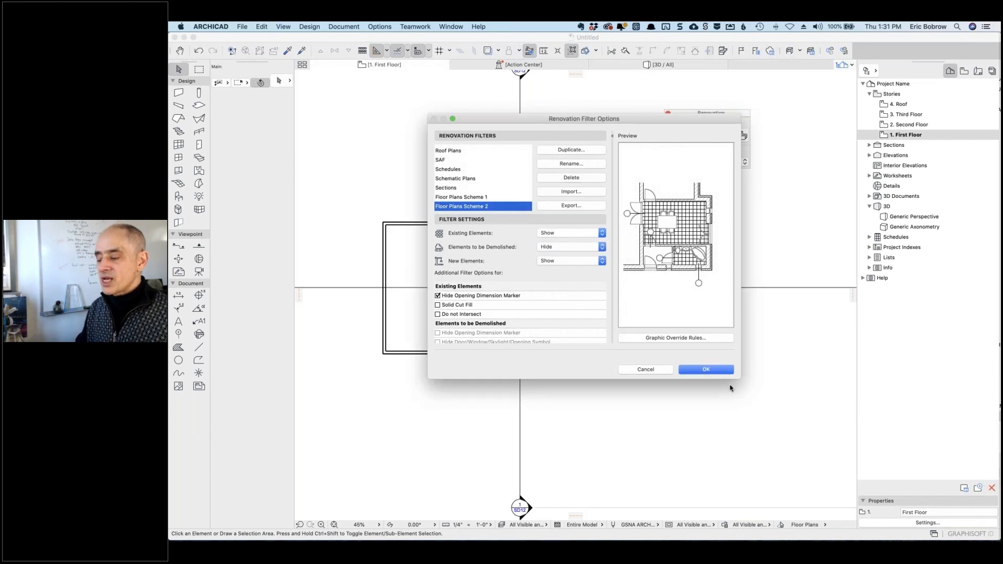
click(706, 369)
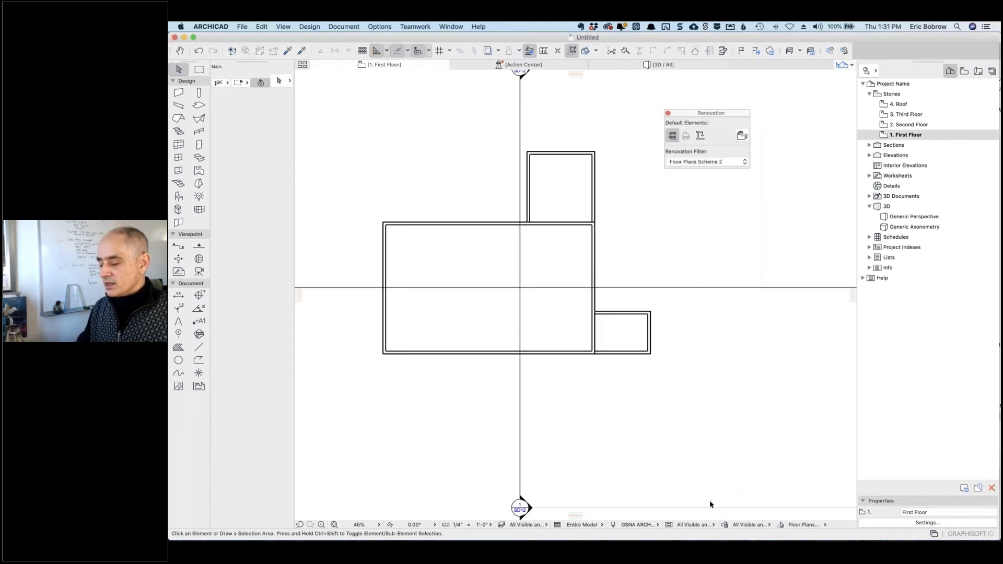
Compare the plan under the Floor Plans Scheme 1 and Floor Plans renovation filters
click(822, 526)
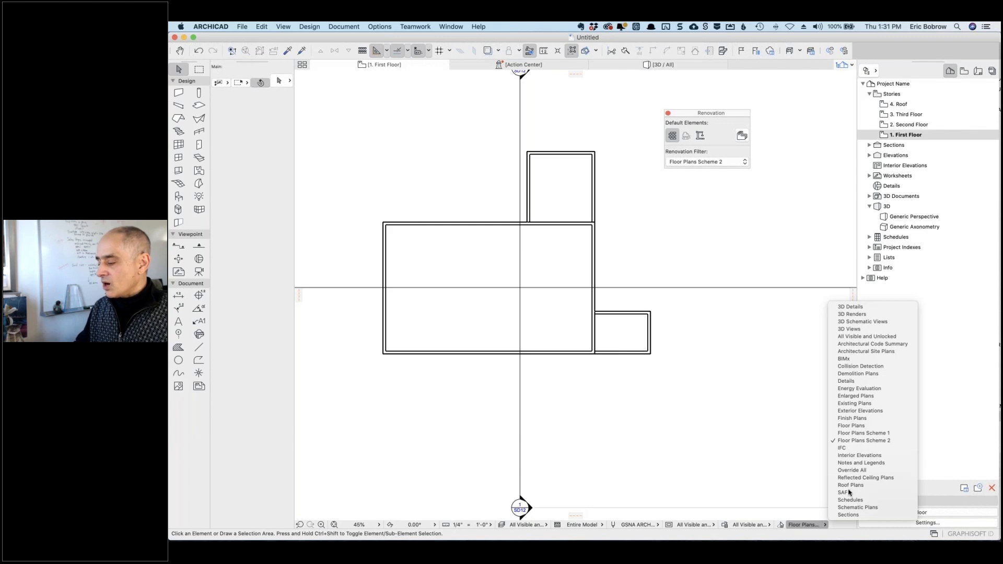
key(Return)
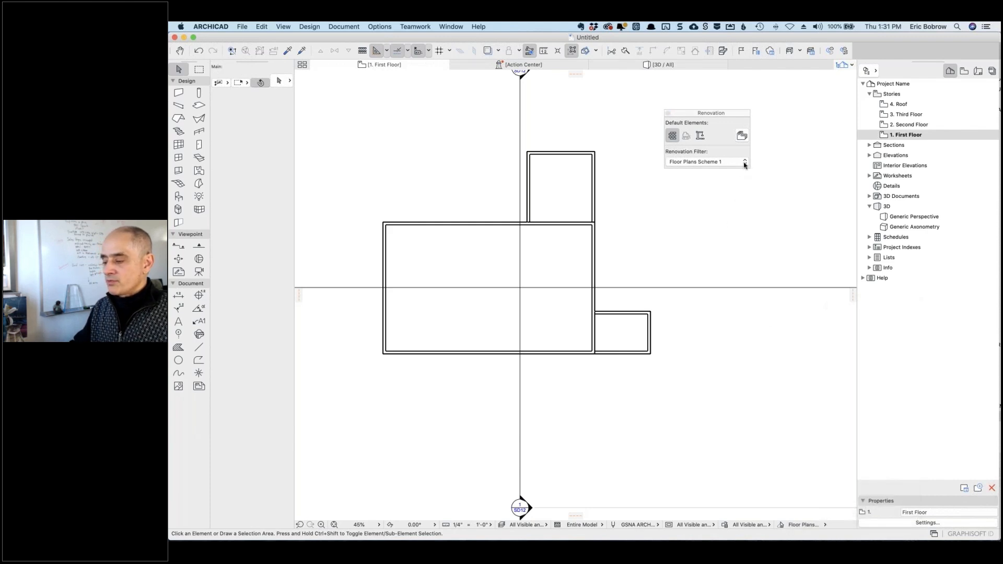
click(741, 162)
click(736, 155)
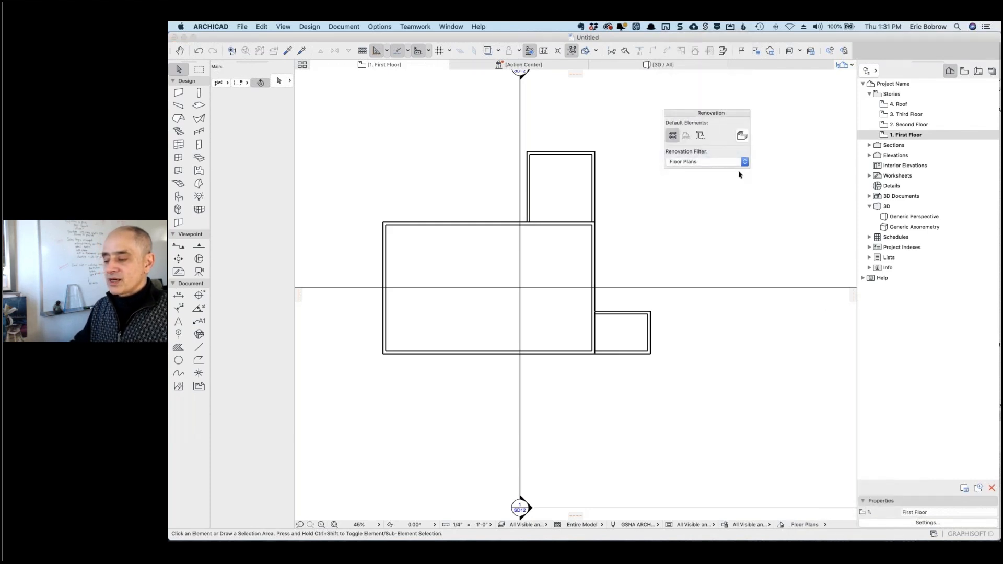
Apply the Floor Plans Scheme 1 filter and restrict the small lower-right room's three walls to show only with that filter
click(744, 162)
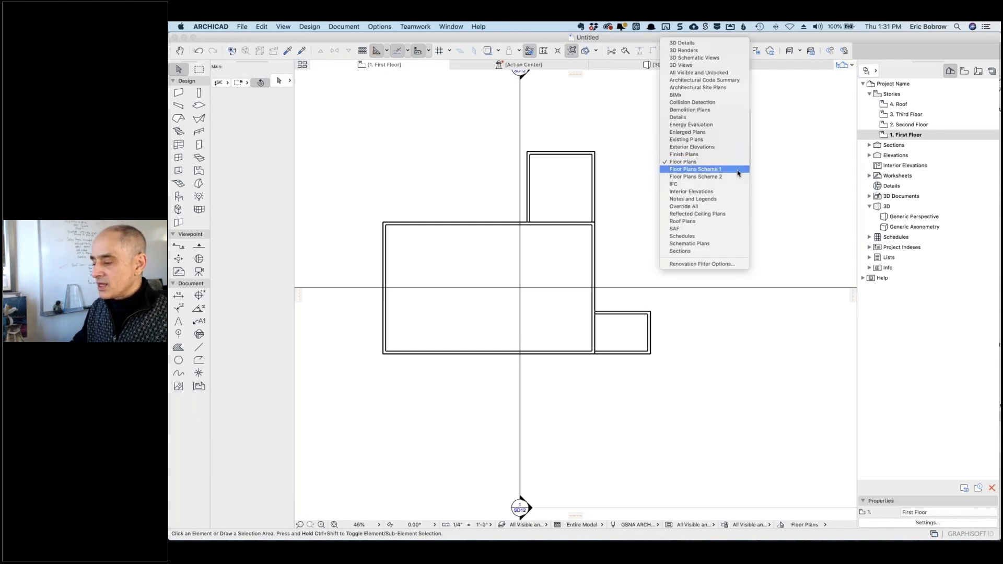
click(696, 322)
drag(679, 301, 595, 384)
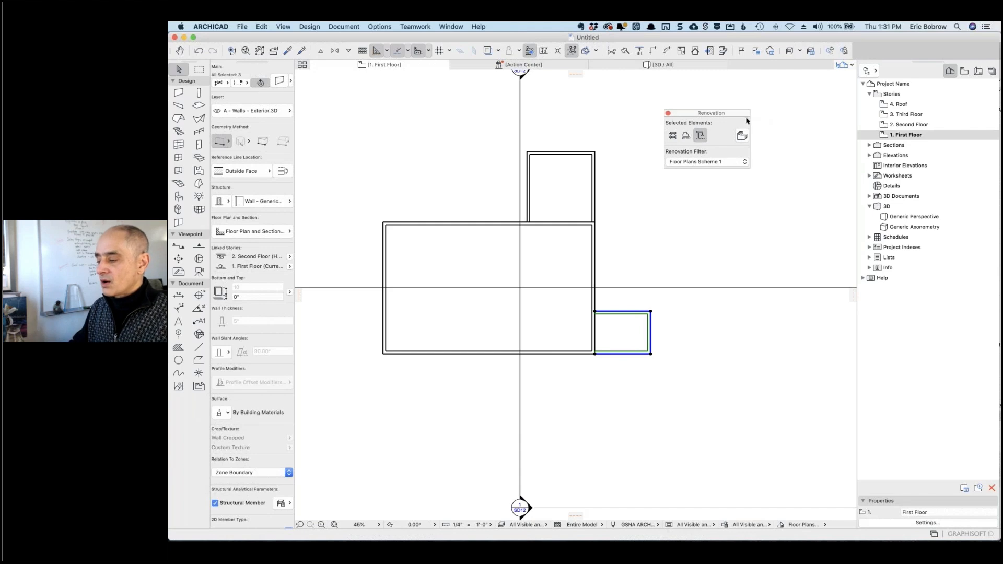
click(743, 136)
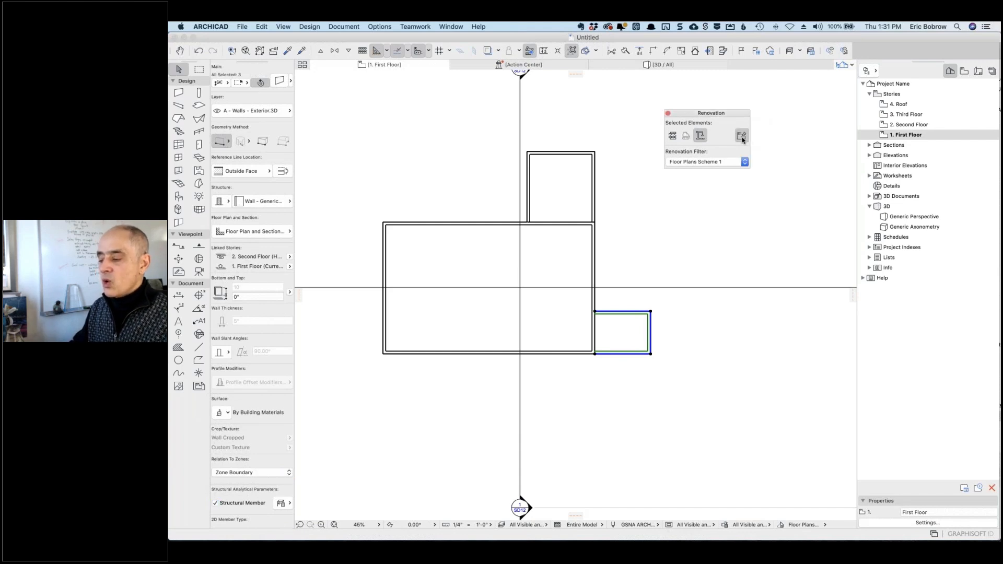
click(601, 159)
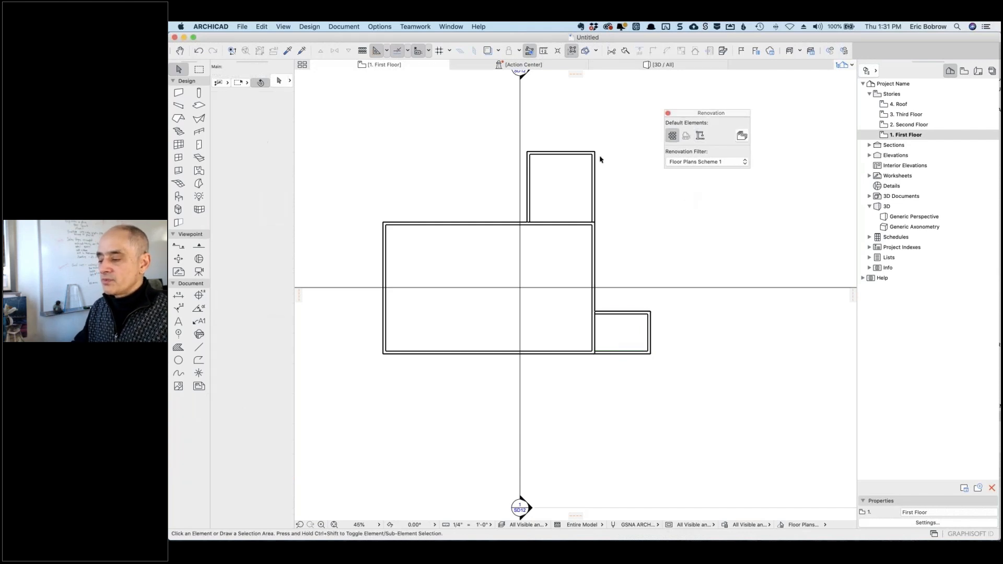
Apply the Floor Plans Scheme 2 filter and restrict the upper room's three walls to show only with that filter
click(702, 162)
click(704, 169)
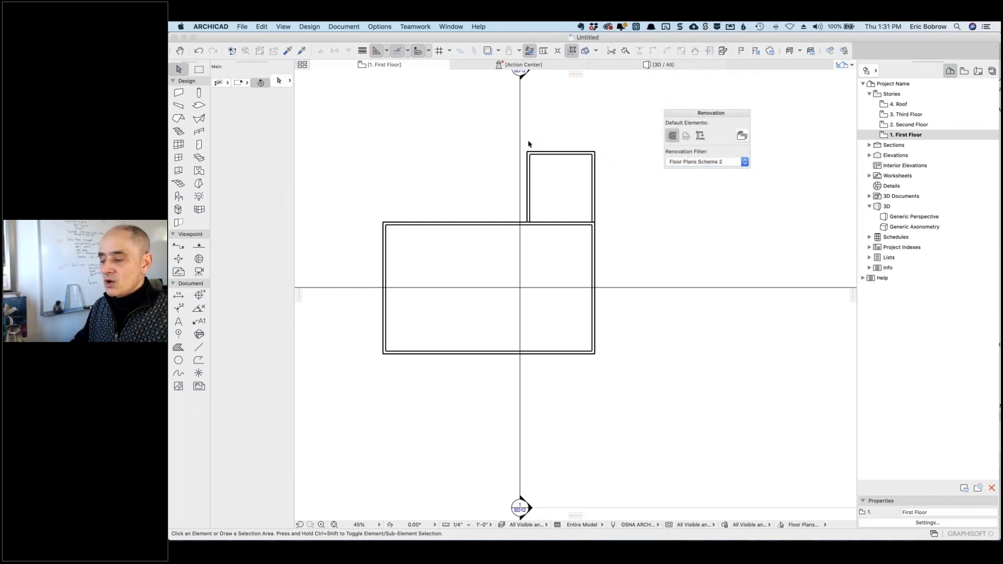
drag(525, 148, 613, 189)
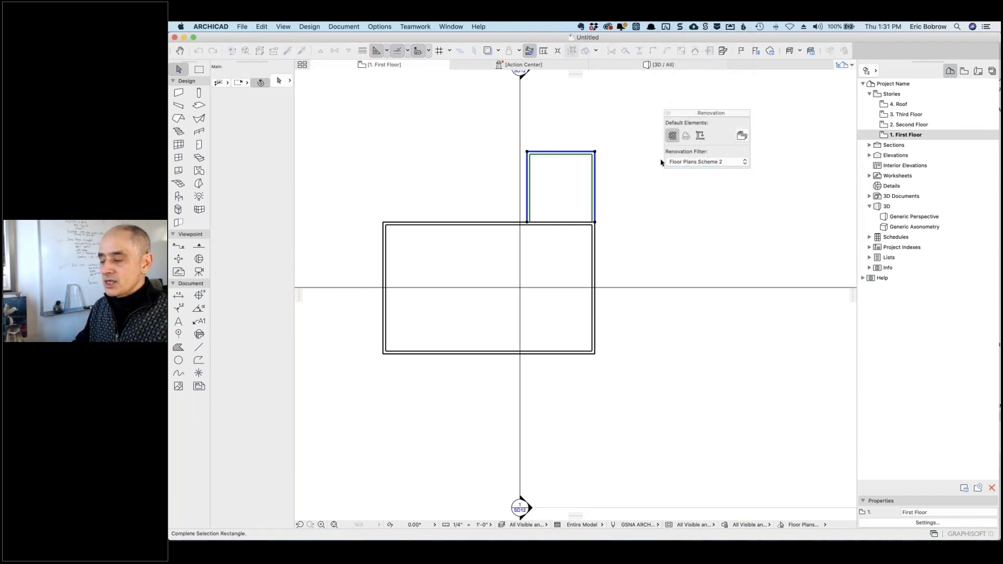
Check the plan under the Floor Plans, Existing Plans, Floor Plans Scheme 1 and Floor Plans Scheme 2 renovation filters in turn
click(745, 162)
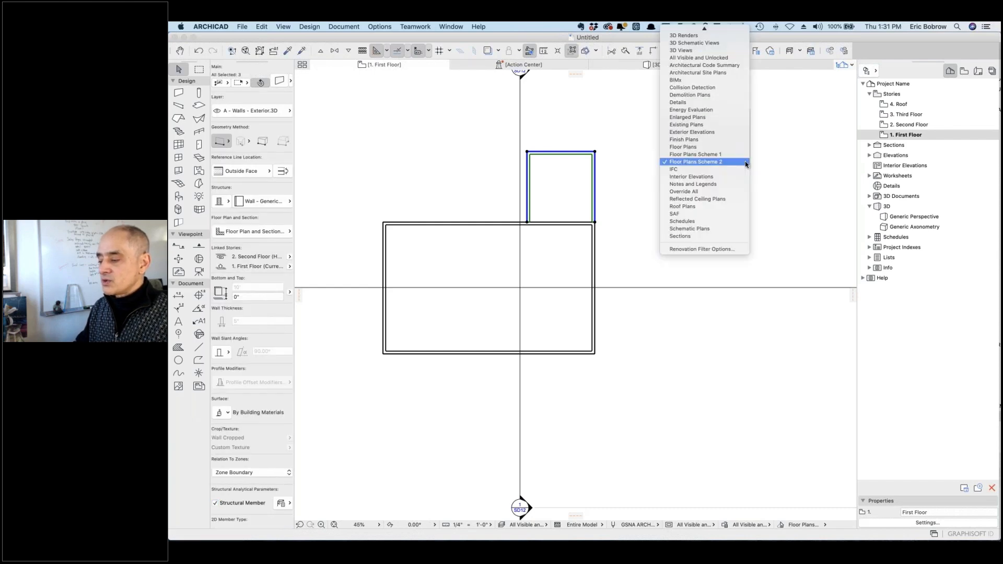
click(742, 147)
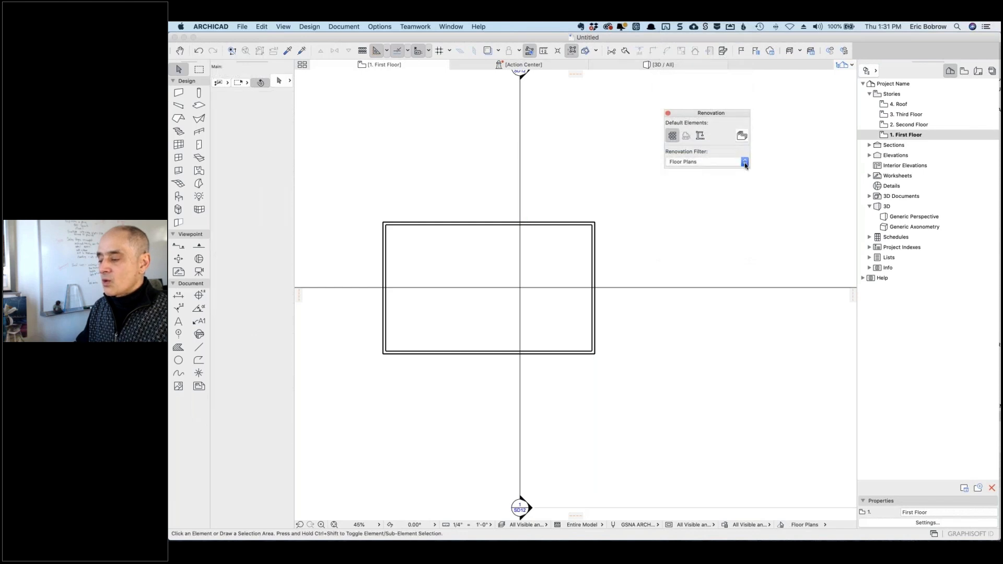
click(744, 161)
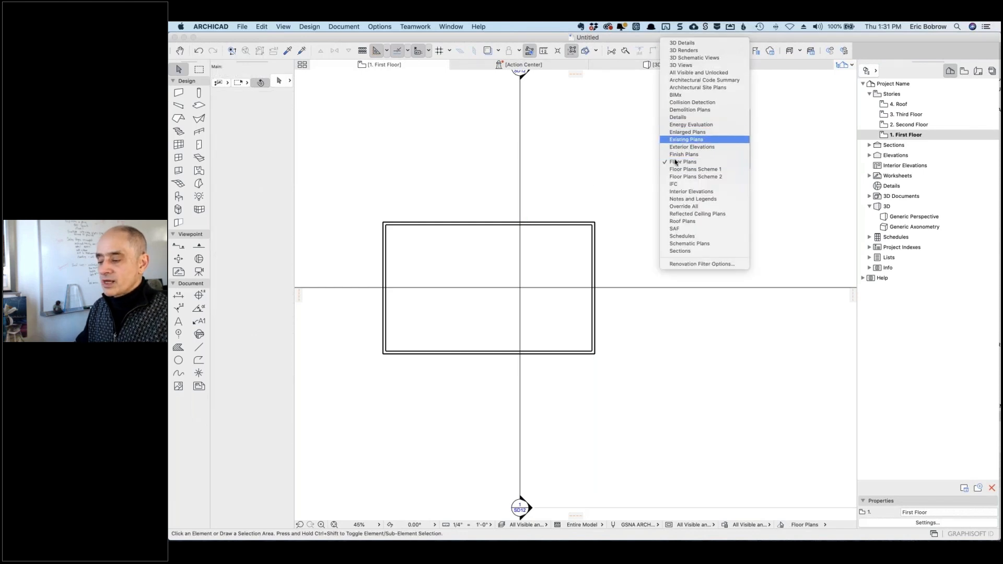
click(714, 141)
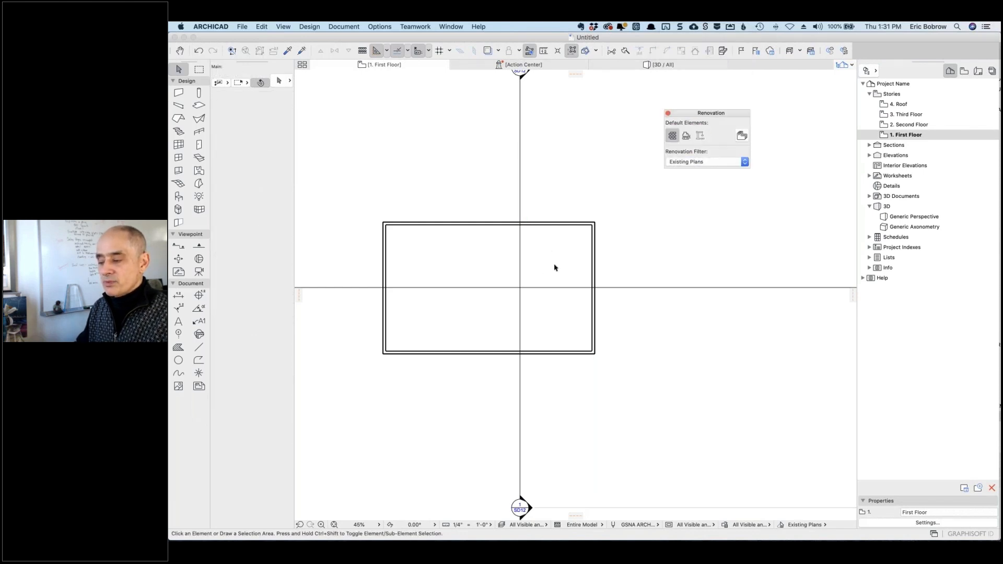
click(746, 164)
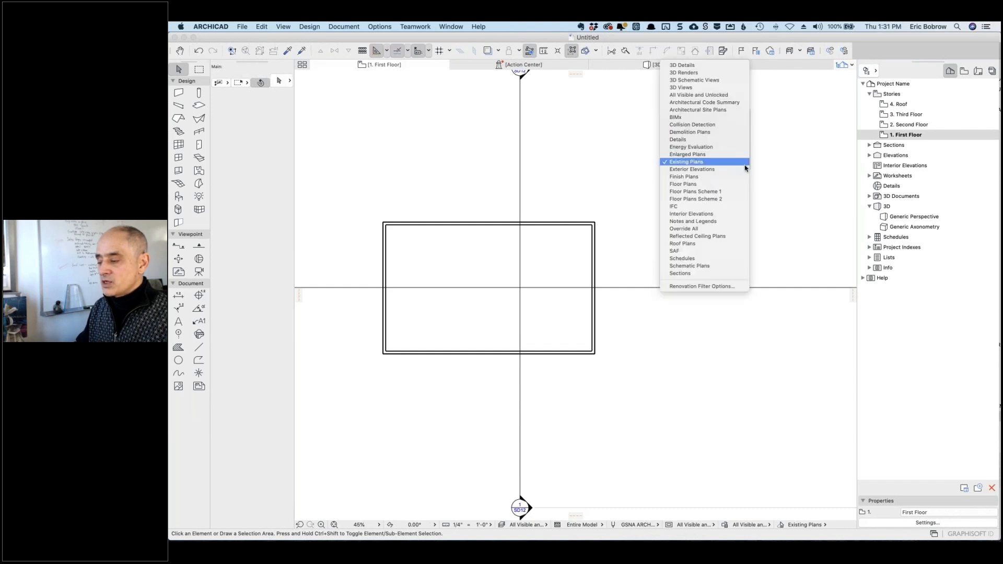
click(730, 194)
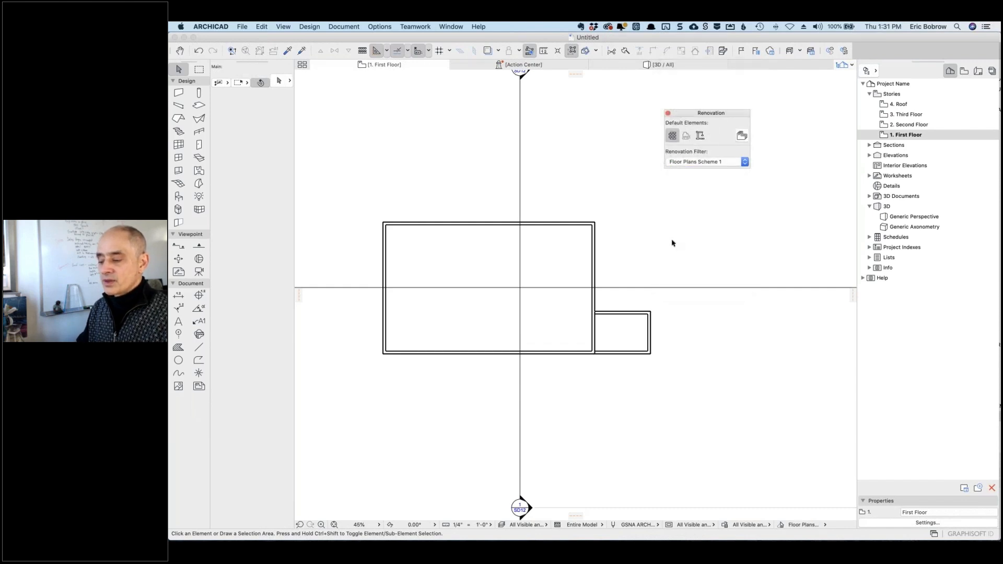
click(744, 162)
click(734, 170)
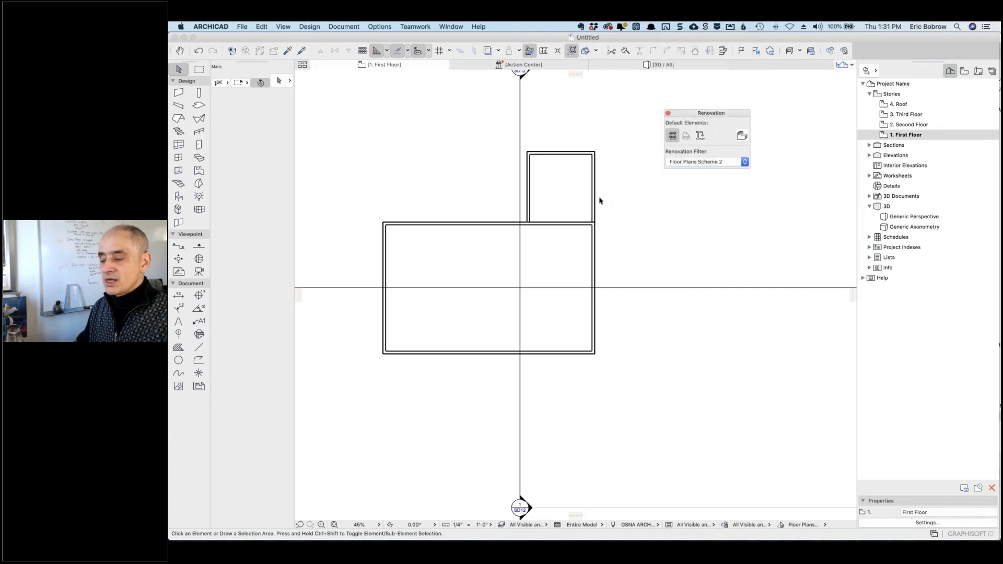
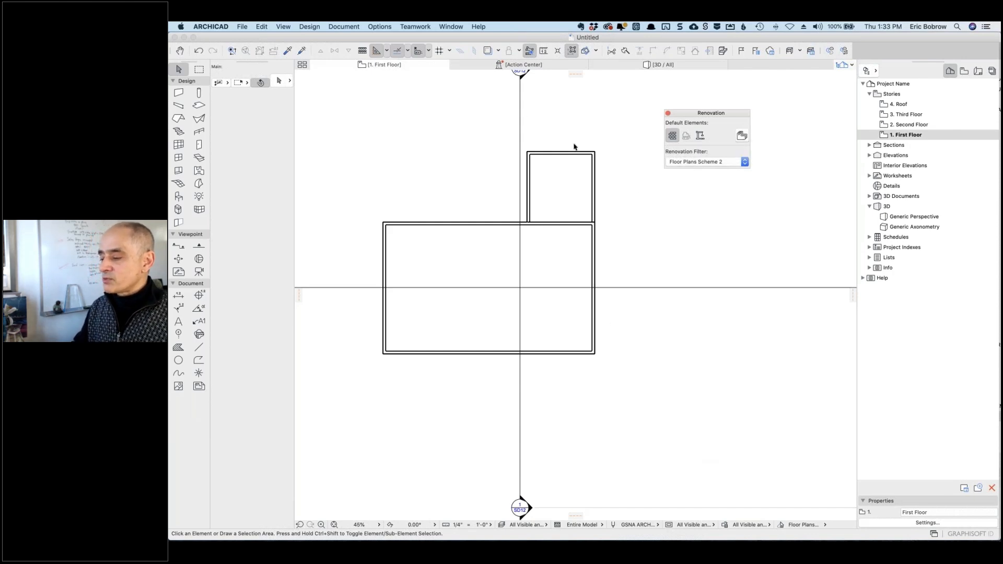
Review the Show On Renovation Filter choices for the upper room's three walls, then close their settings without changes
drag(525, 147, 605, 174)
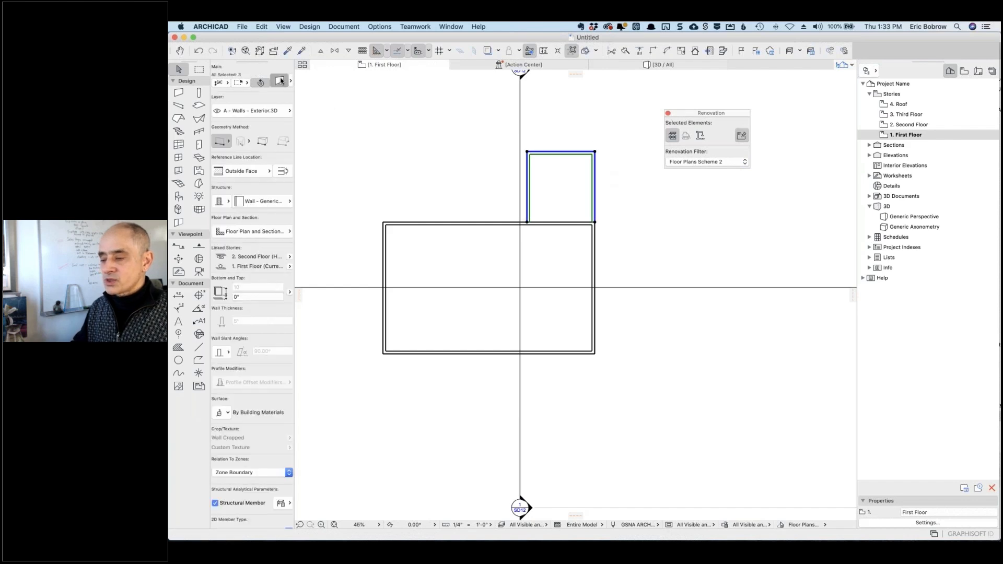
click(280, 81)
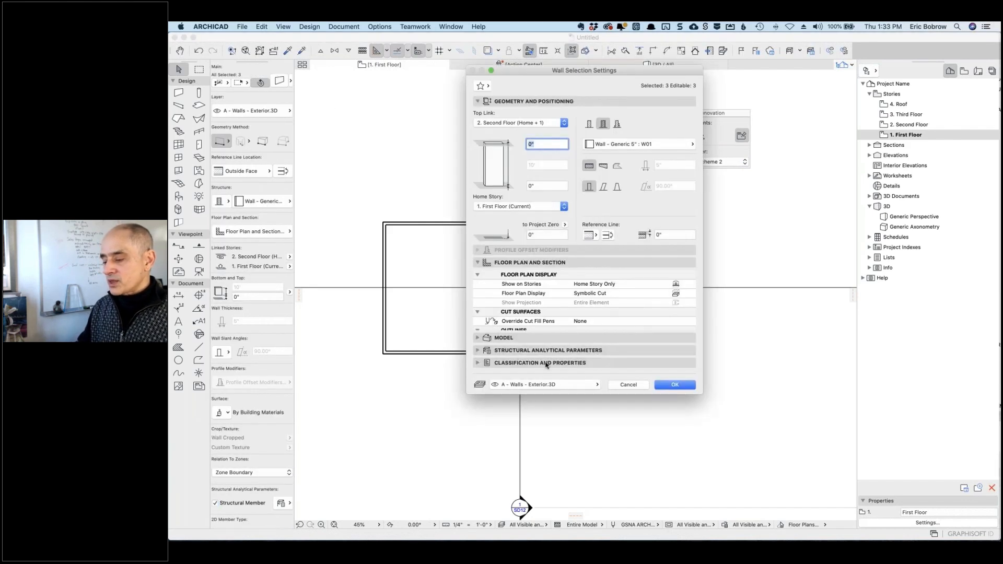
click(478, 365)
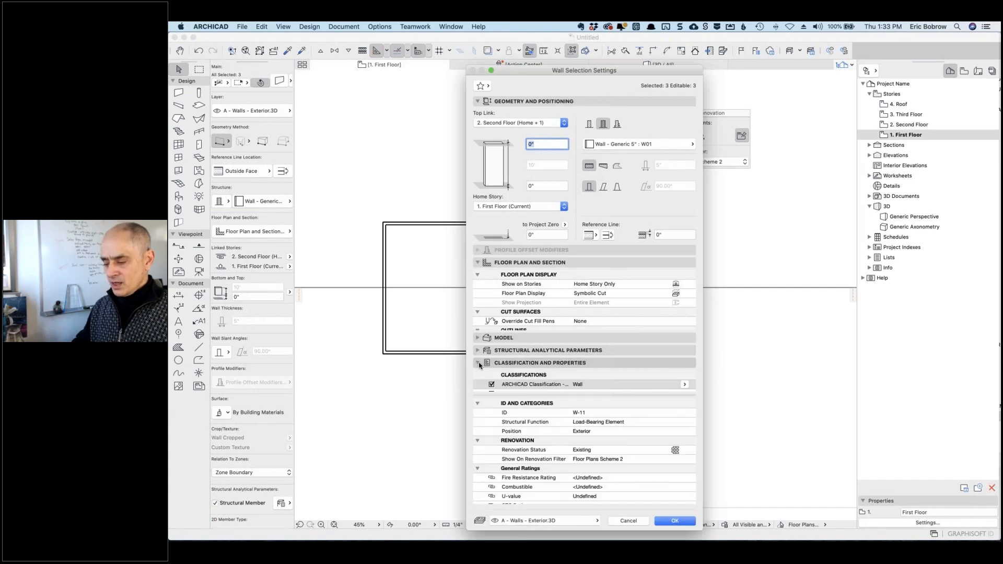
click(600, 462)
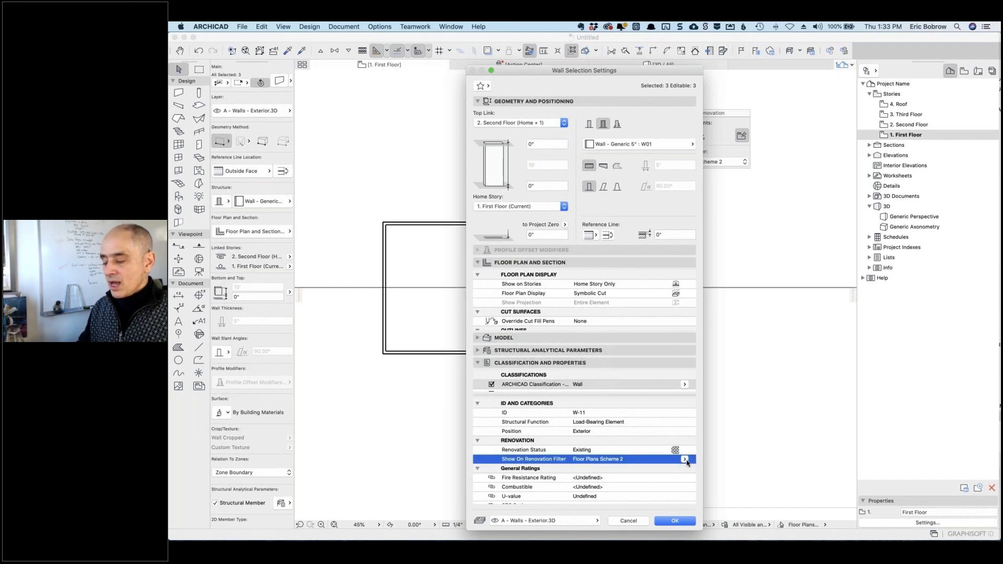
click(685, 461)
scroll(713, 474, down, 5)
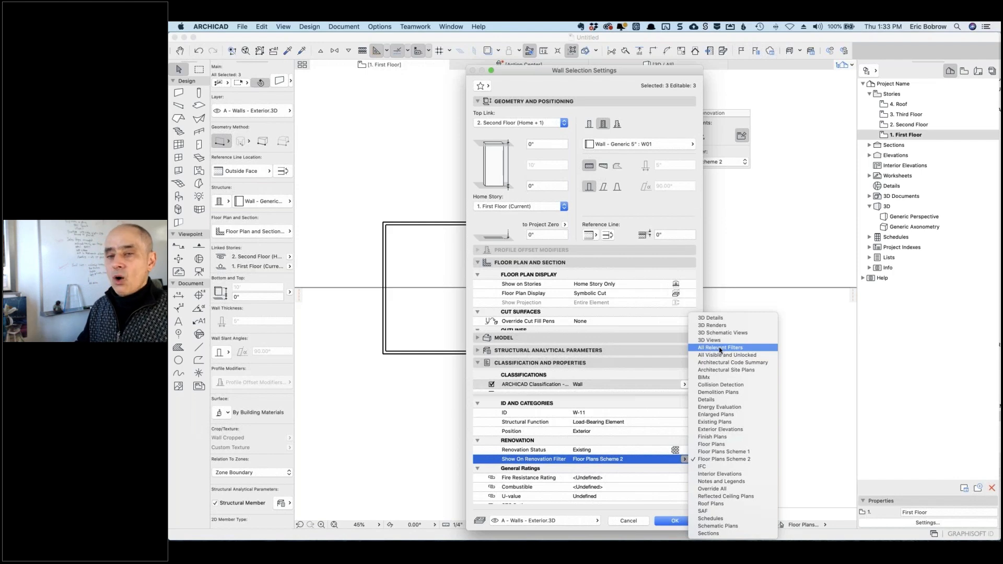
click(658, 376)
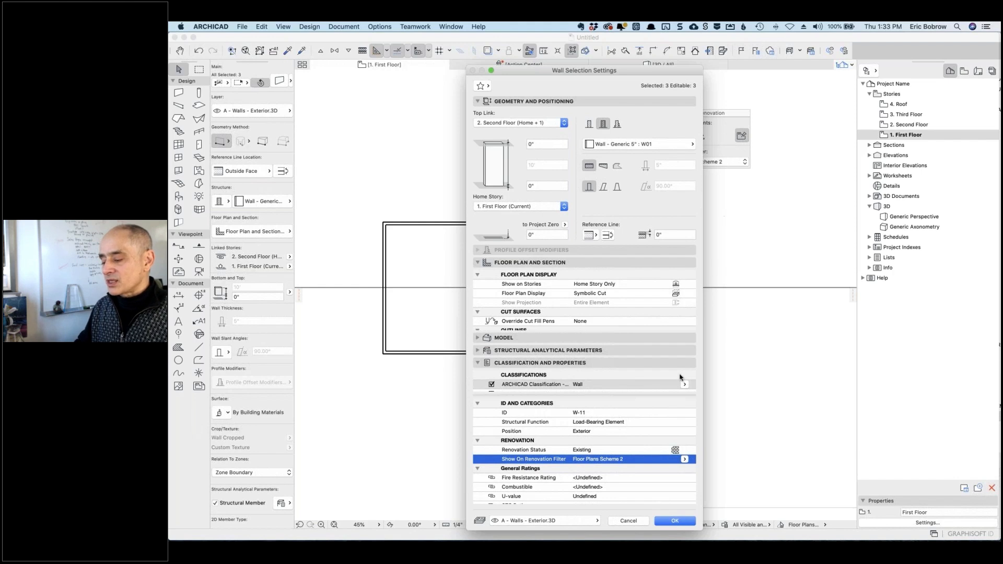
click(633, 521)
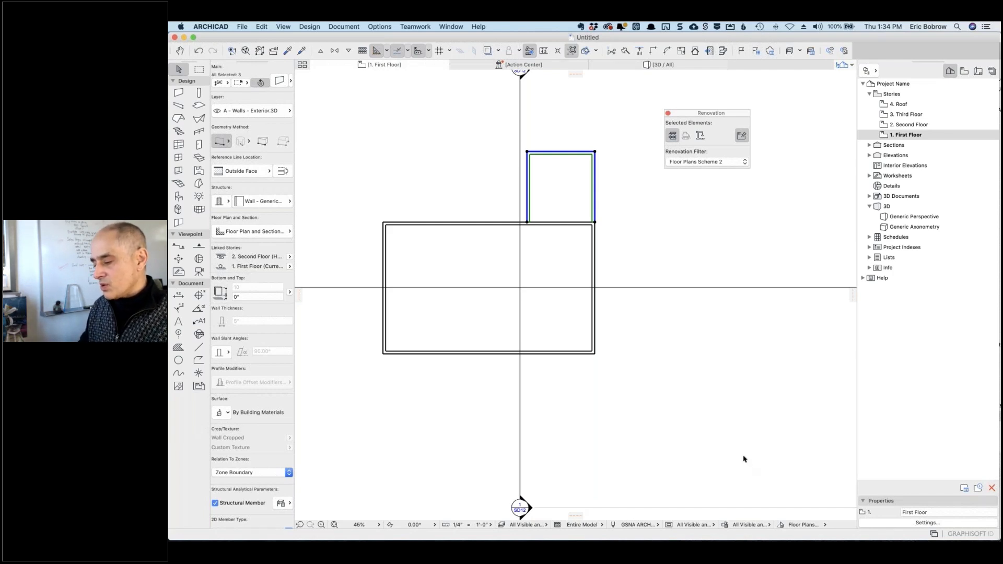
Switch to the AMT24 Sample Project, make the REMOVE THIS WALL CAREFULLY note show on all relevant filters, and mark it To Be Demolished
key(super+Tab)
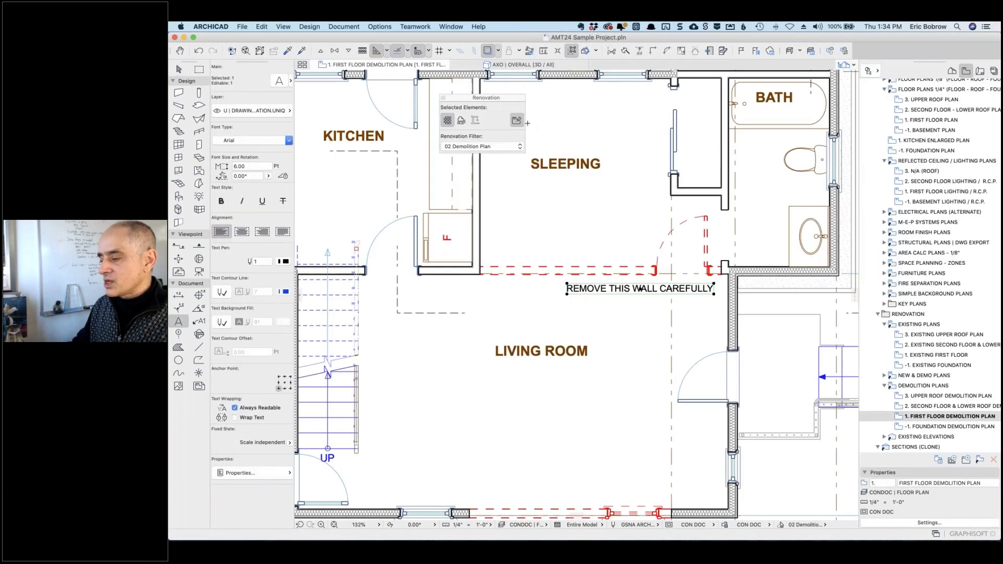
click(519, 122)
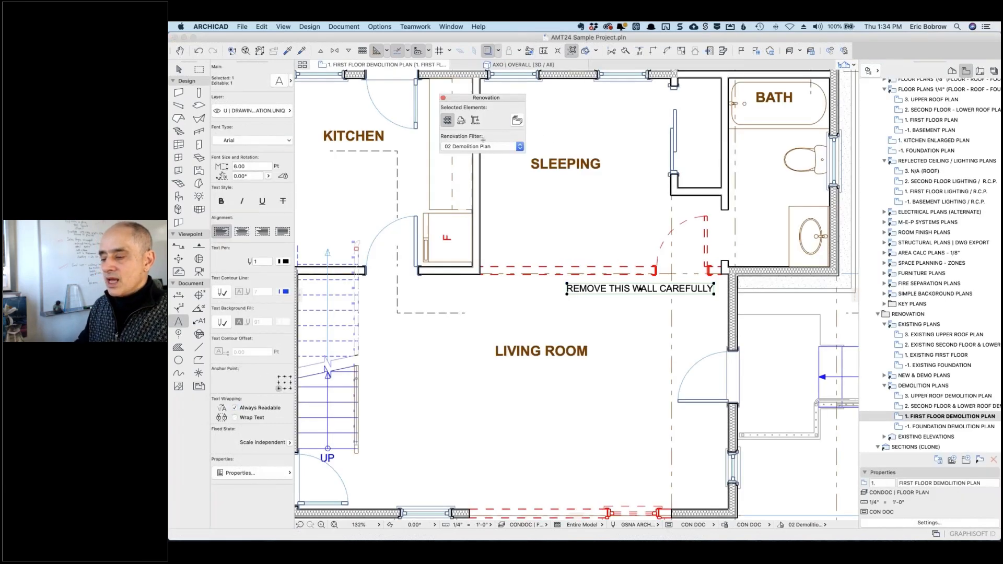
click(462, 119)
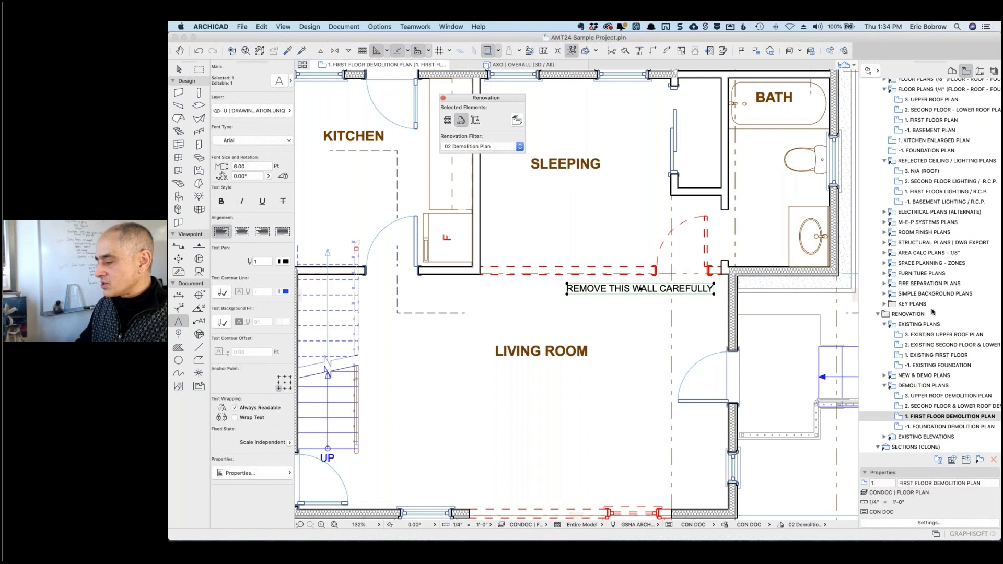
Check the renovation status of the REMOVE THIS WALL CAREFULLY note and the wall above it in the Existing First Floor view
double_click(901, 358)
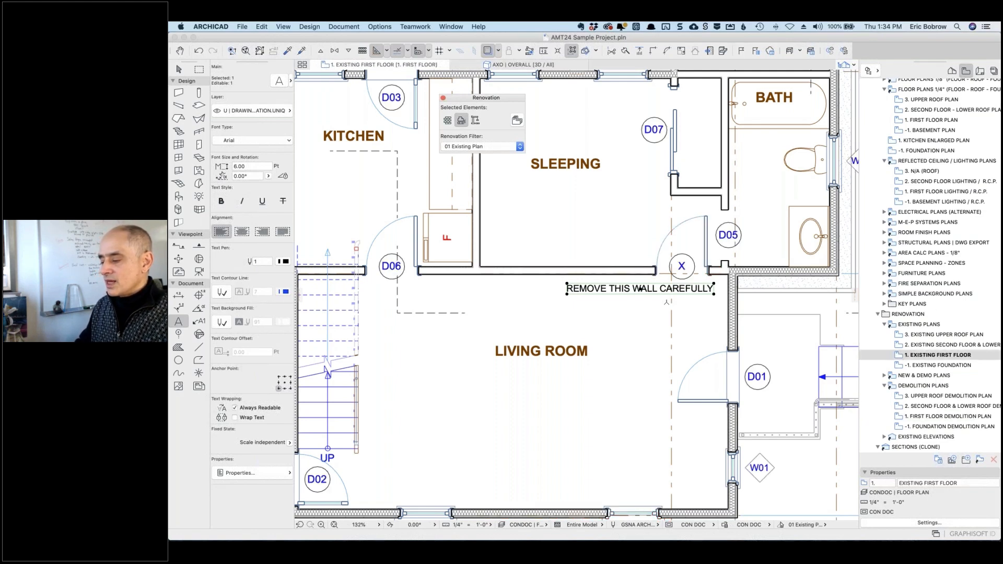
click(638, 303)
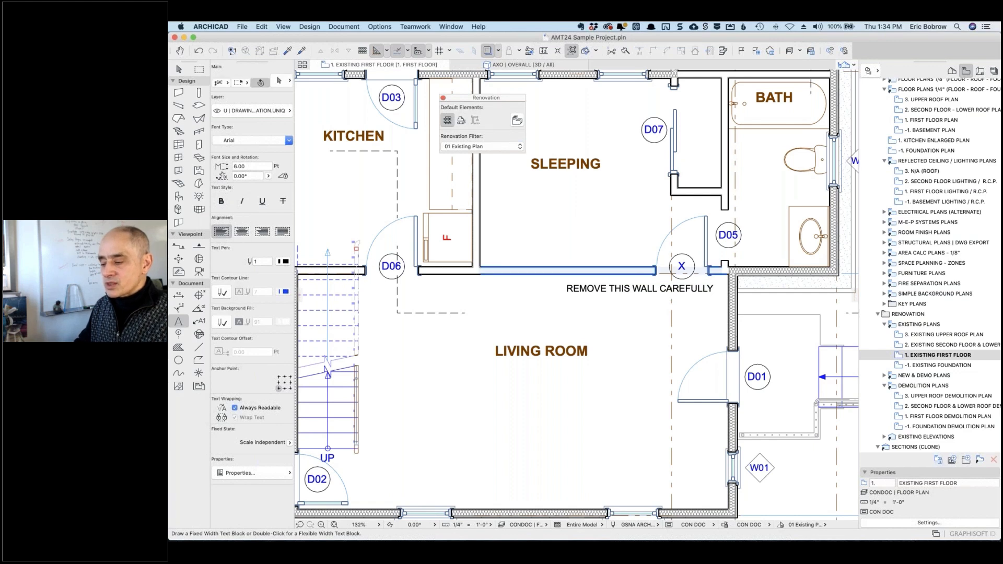
shift+click(599, 271)
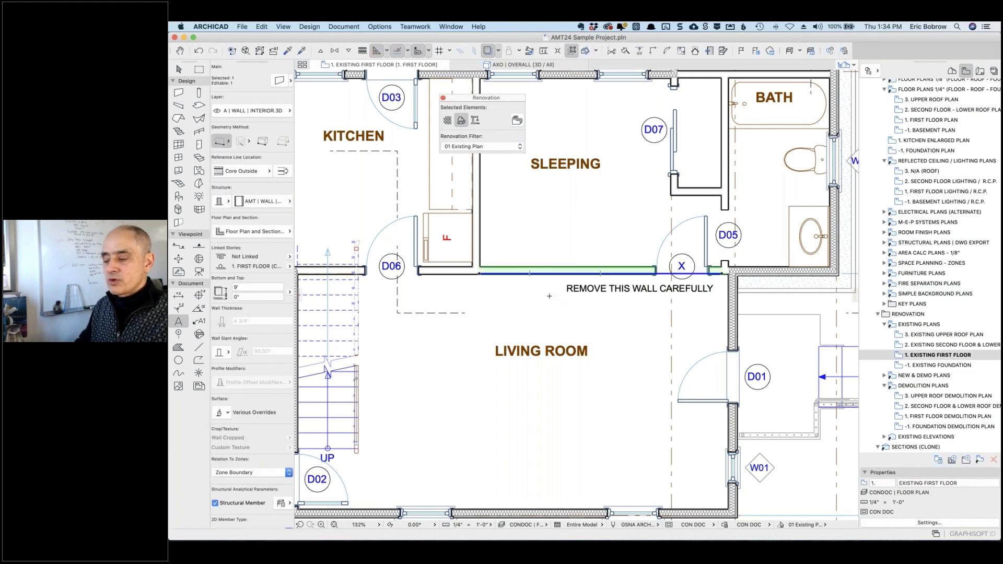
key(Escape)
shift+click(641, 289)
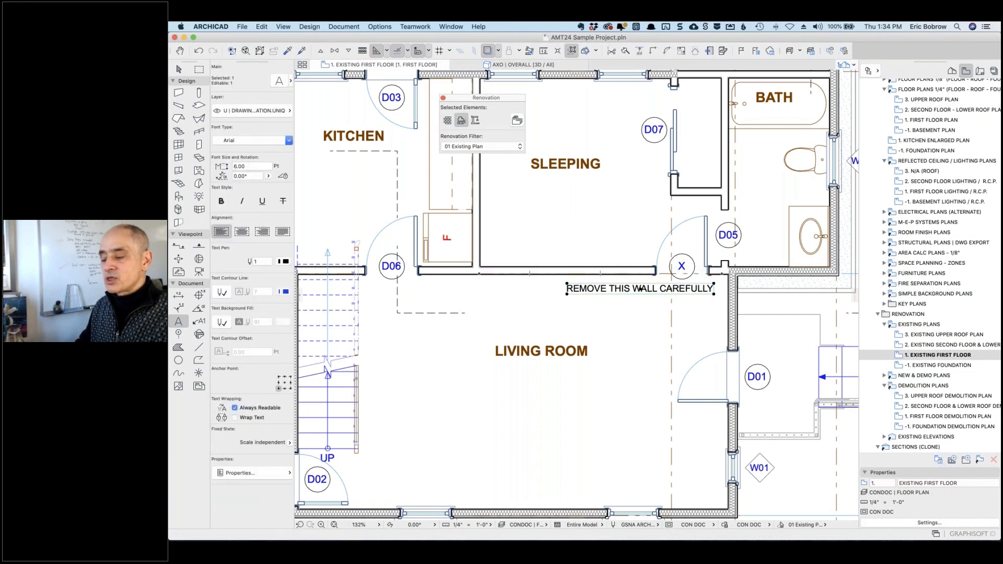
key(Escape)
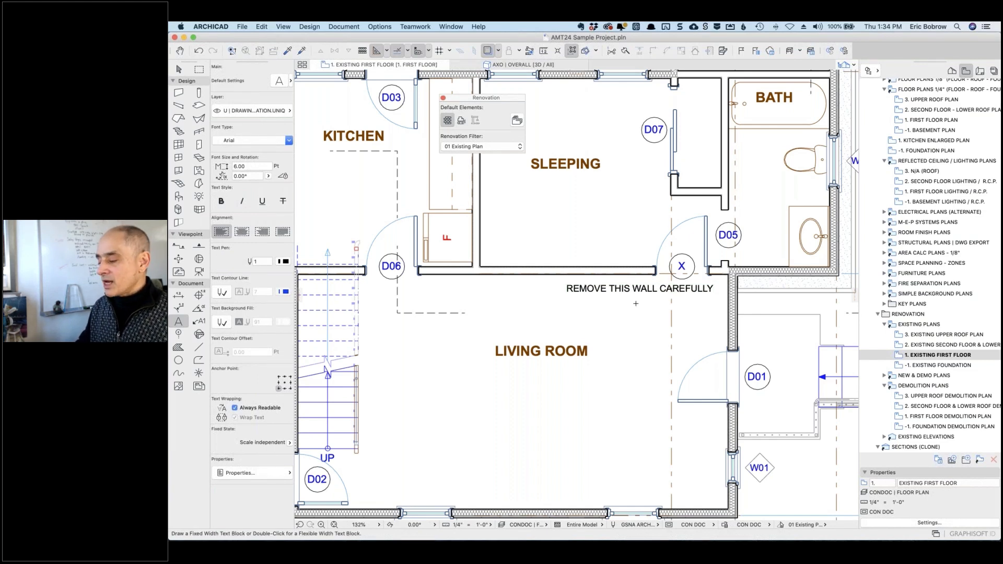
Restrict the REMOVE THIS WALL CAREFULLY note to the 02 Demolition Plan filter and compare with the Existing First Floor view
click(899, 417)
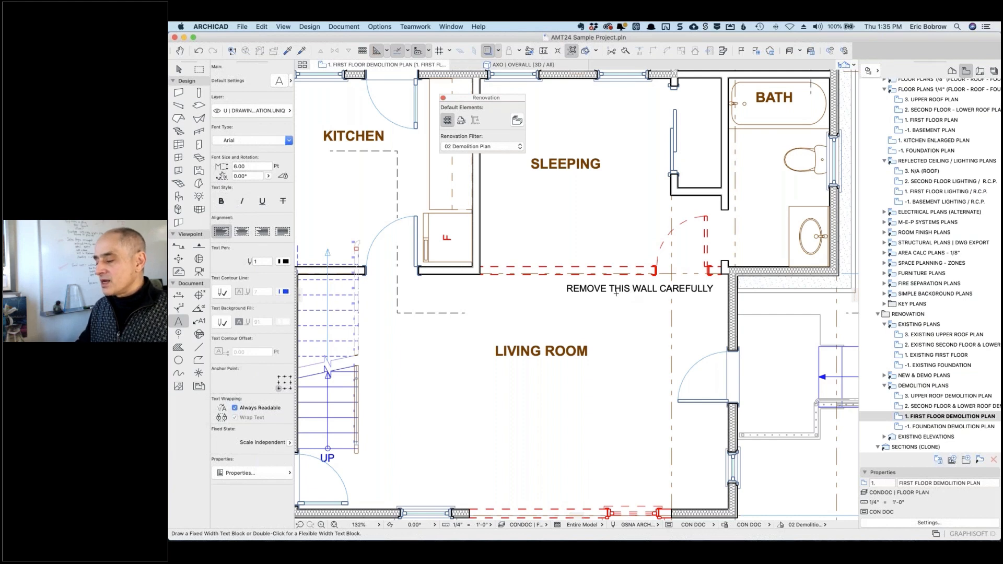
click(616, 290)
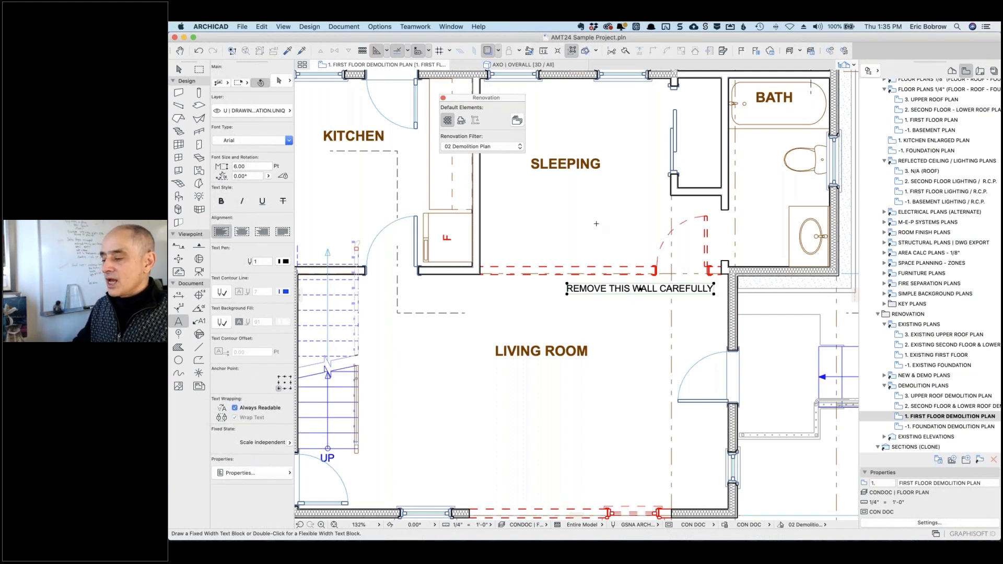
click(516, 121)
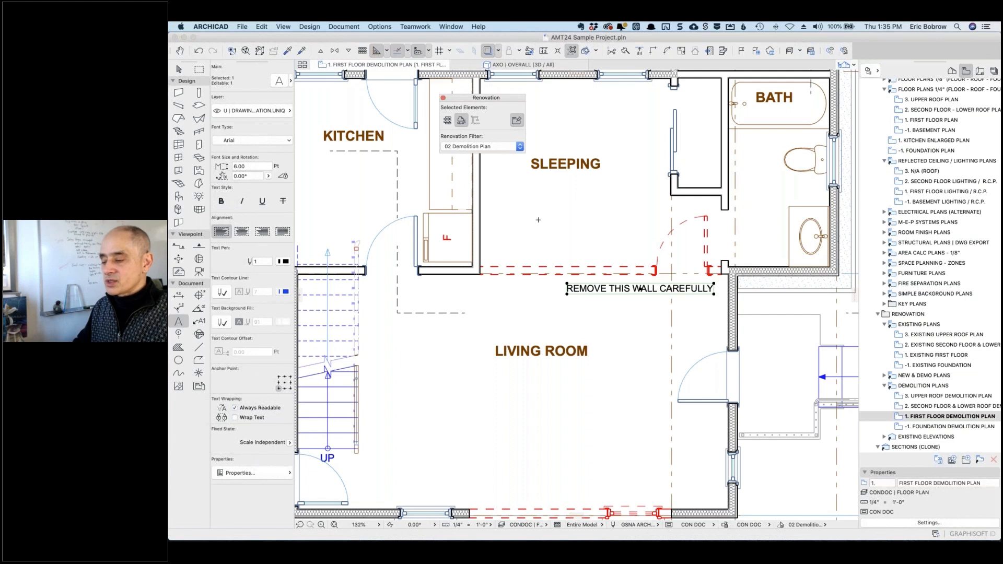
click(661, 310)
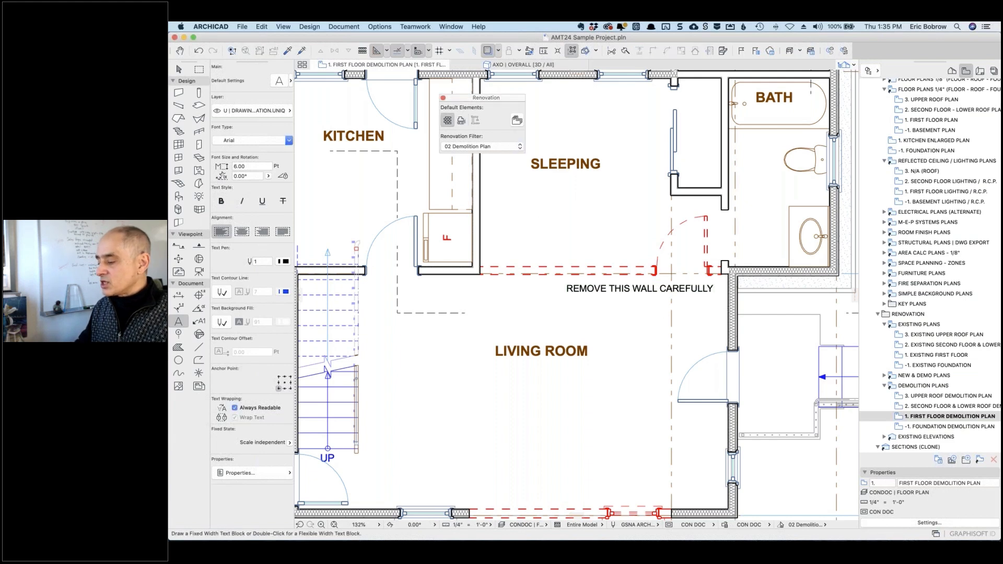
click(894, 356)
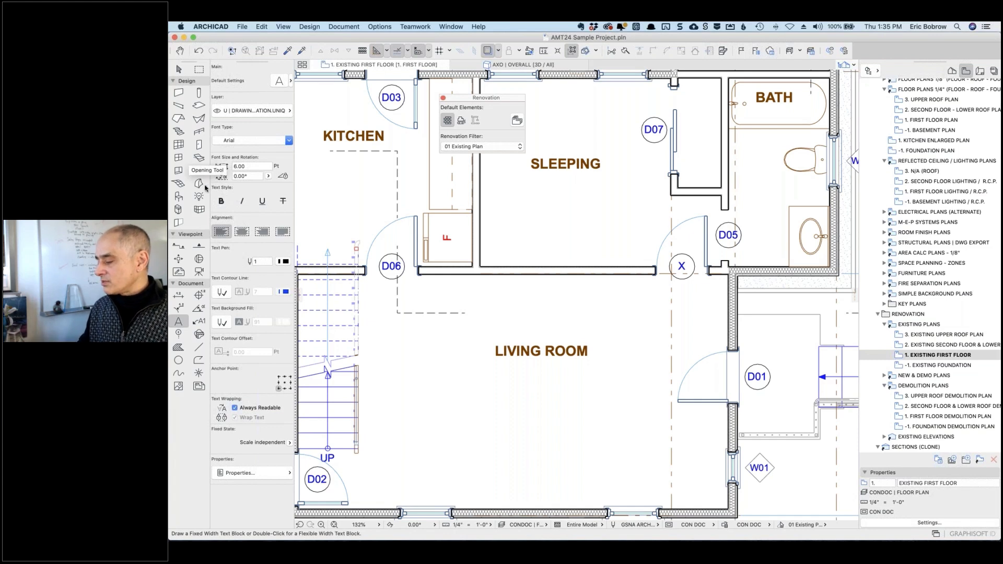
Compare the First Floor Plan and Second Floor - Lower Roof Plan views and examine their layer combinations
double_click(901, 120)
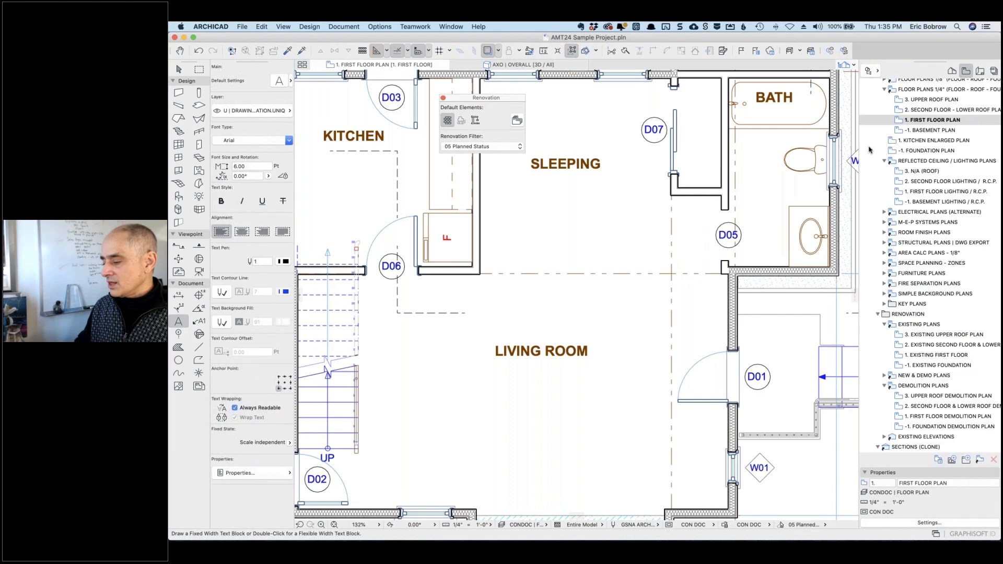
double_click(899, 111)
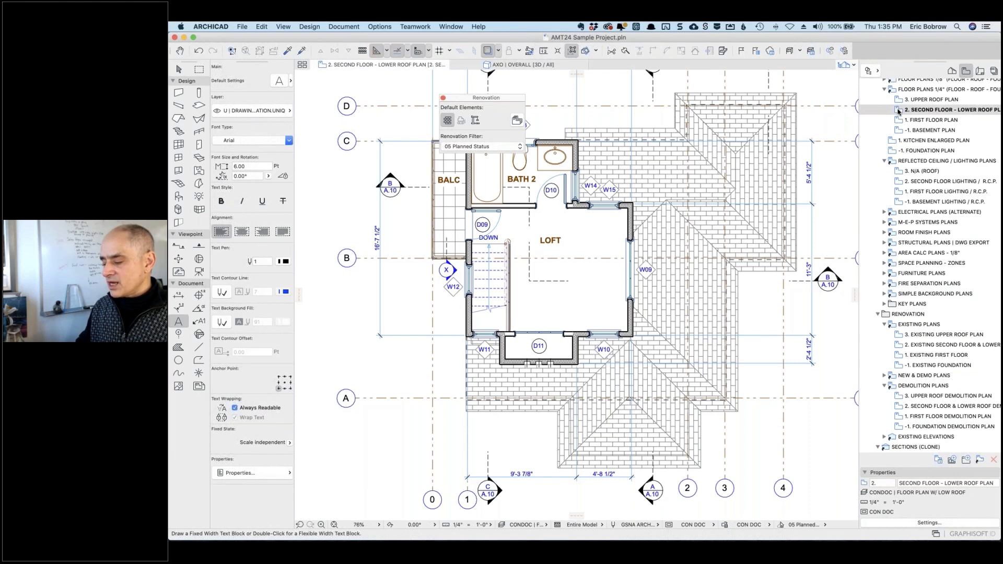
click(544, 526)
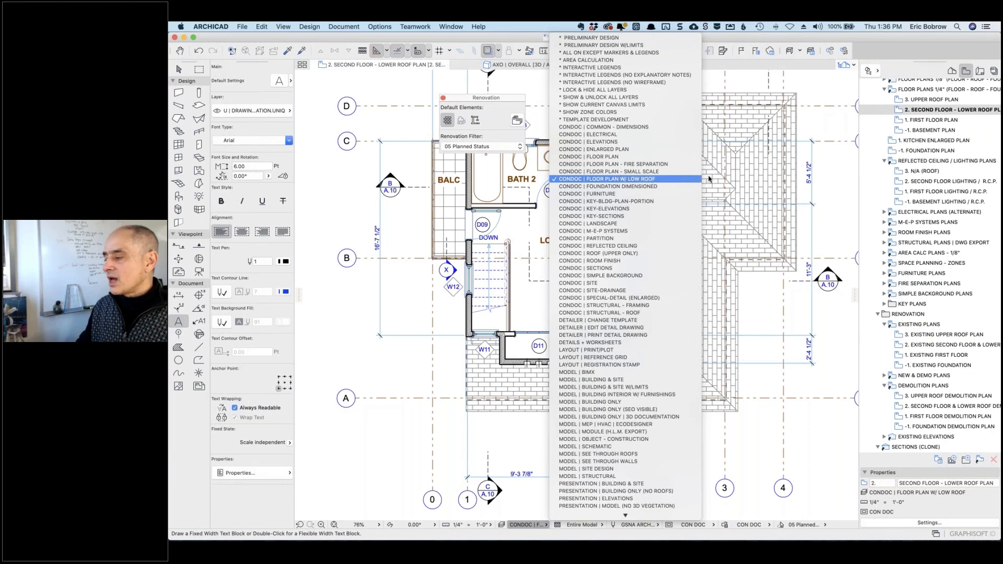
click(899, 123)
double_click(899, 123)
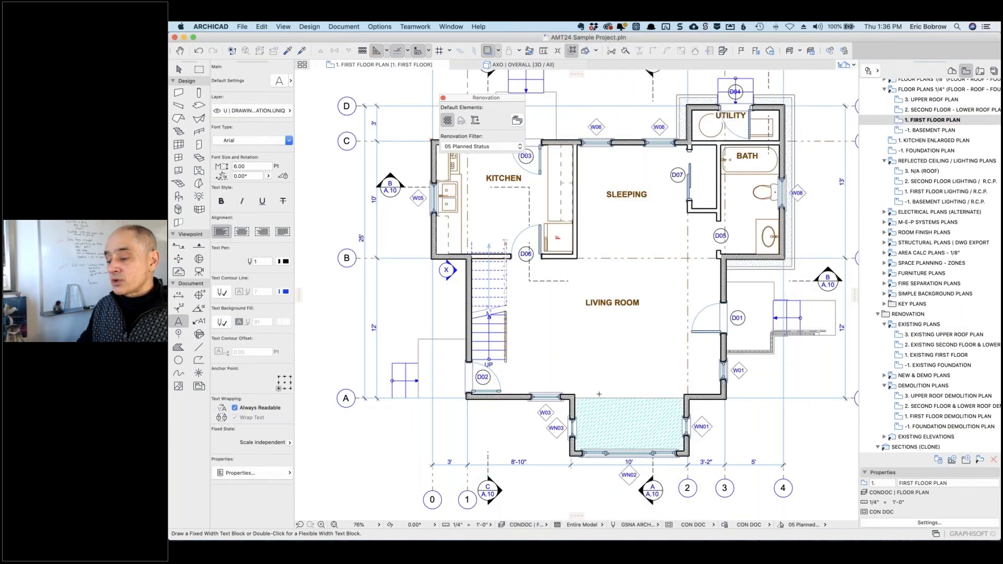
click(524, 525)
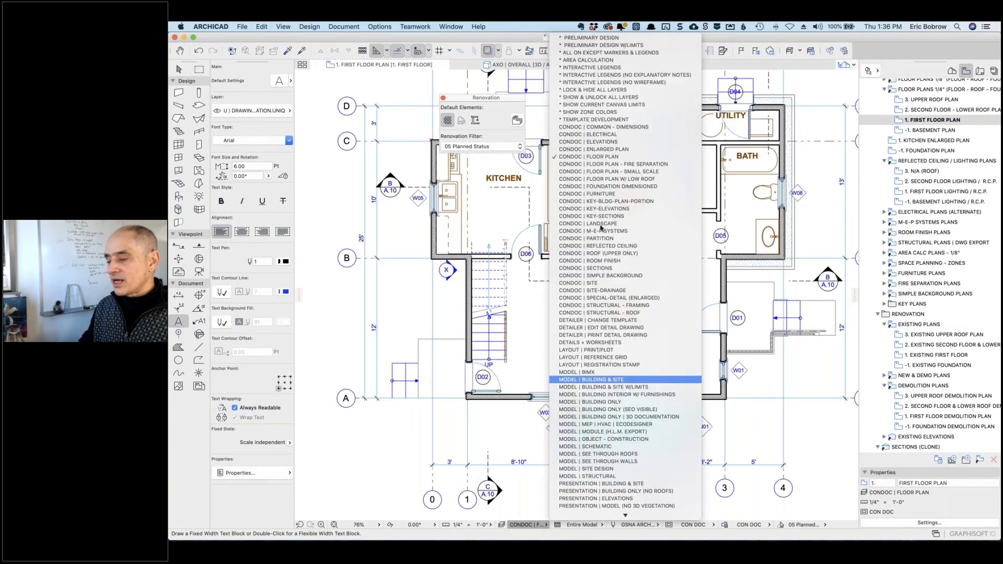
click(324, 166)
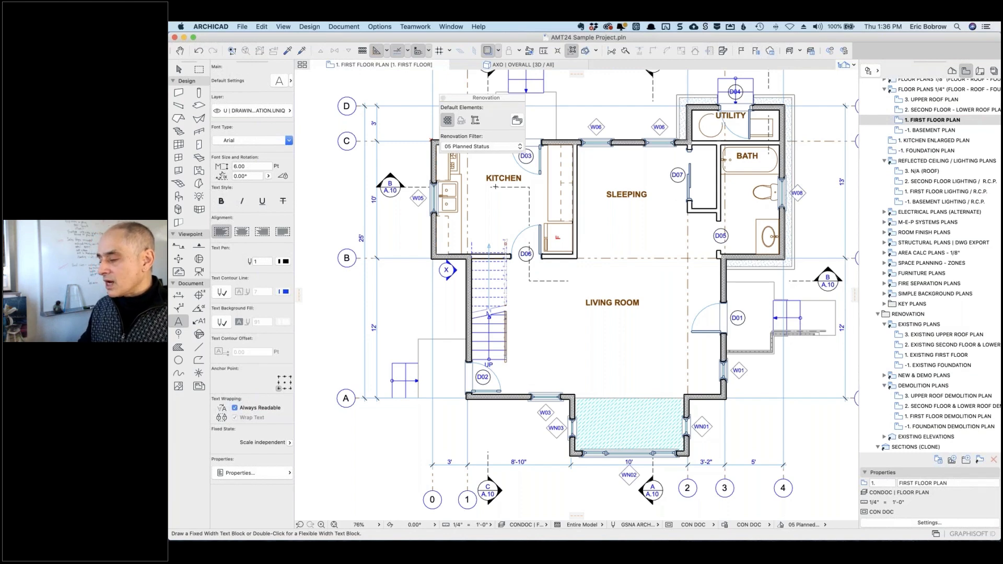
Open the First Floor Electrical Plan view and examine the area around the utility room and bath
scroll(808, 112, up, 5)
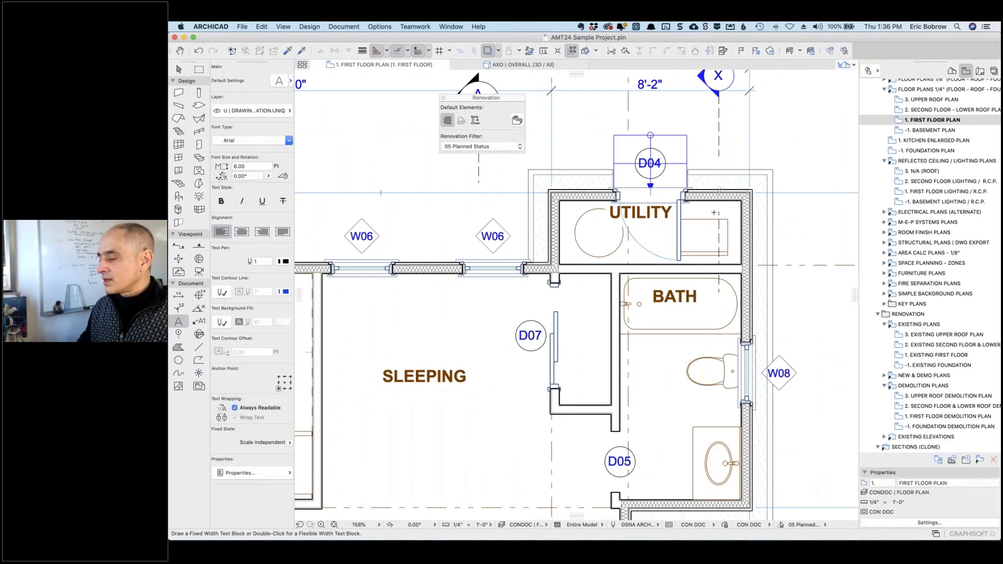
click(883, 212)
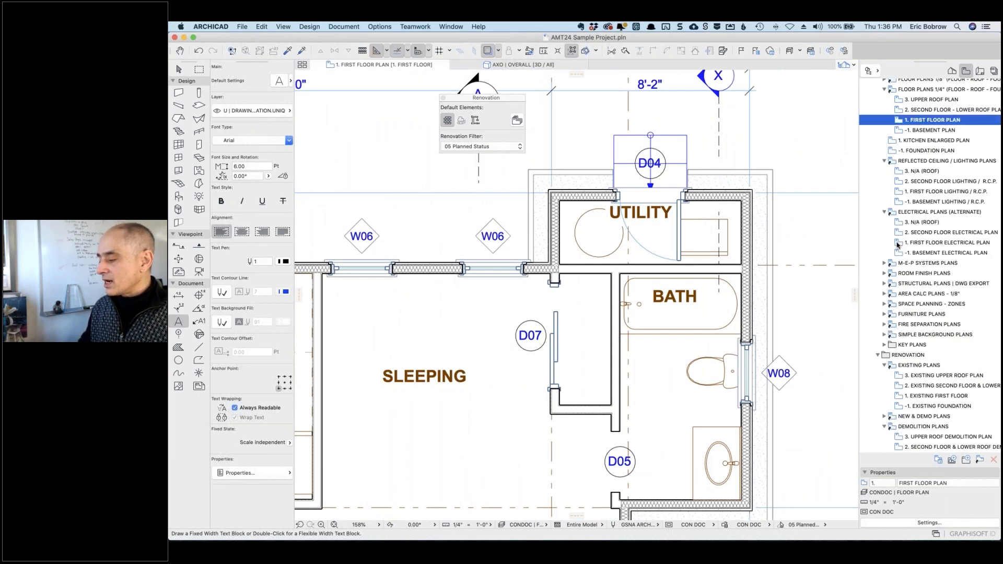
click(897, 243)
double_click(897, 243)
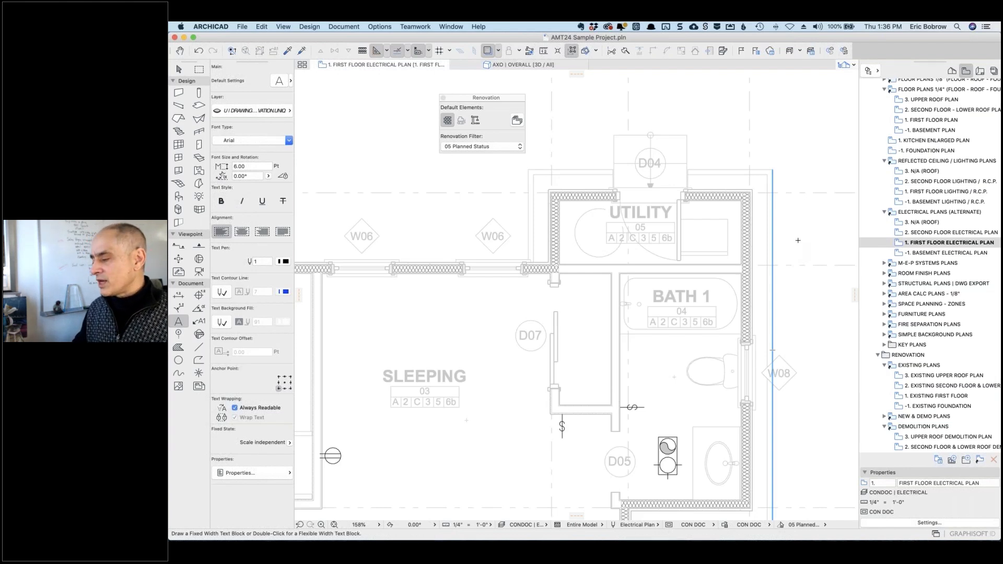
Review the First Floor Electrical Plan's view settings and pen set choices, then close them without changes
click(935, 523)
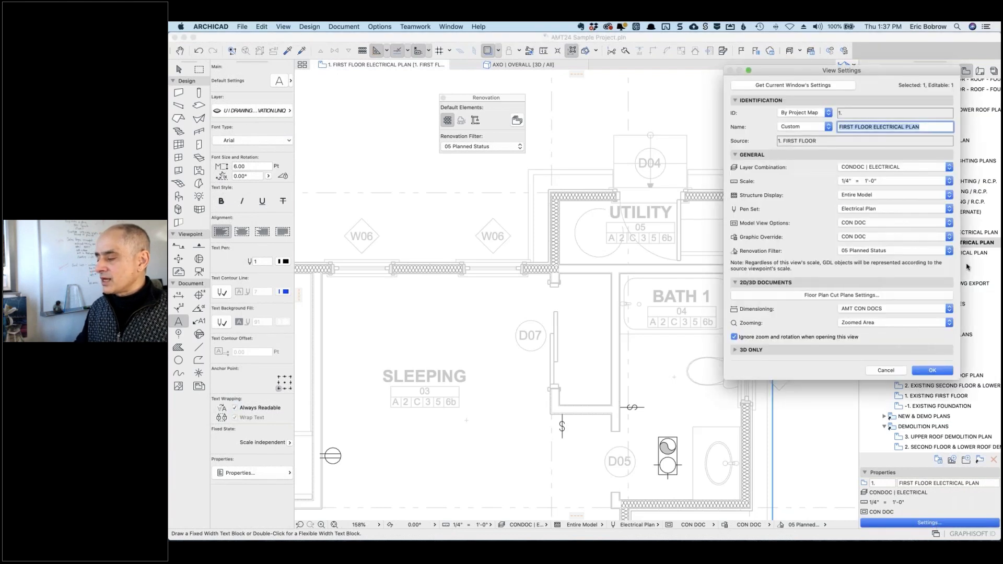
click(879, 210)
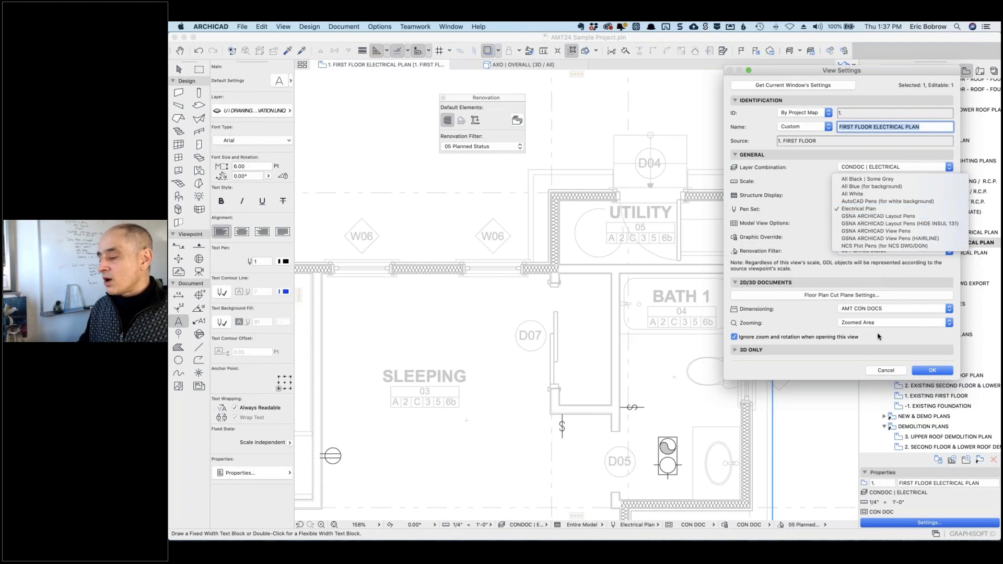
click(888, 372)
click(888, 372)
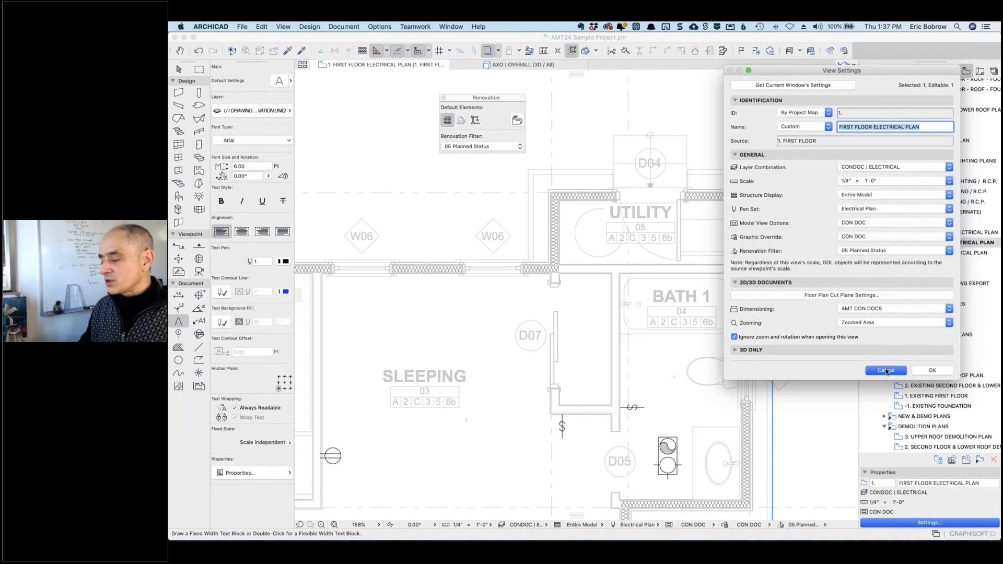
Compare the colours of the Electrical Plan and GSNA ARCHICAD View Pens pen sets, then close without changes
click(614, 526)
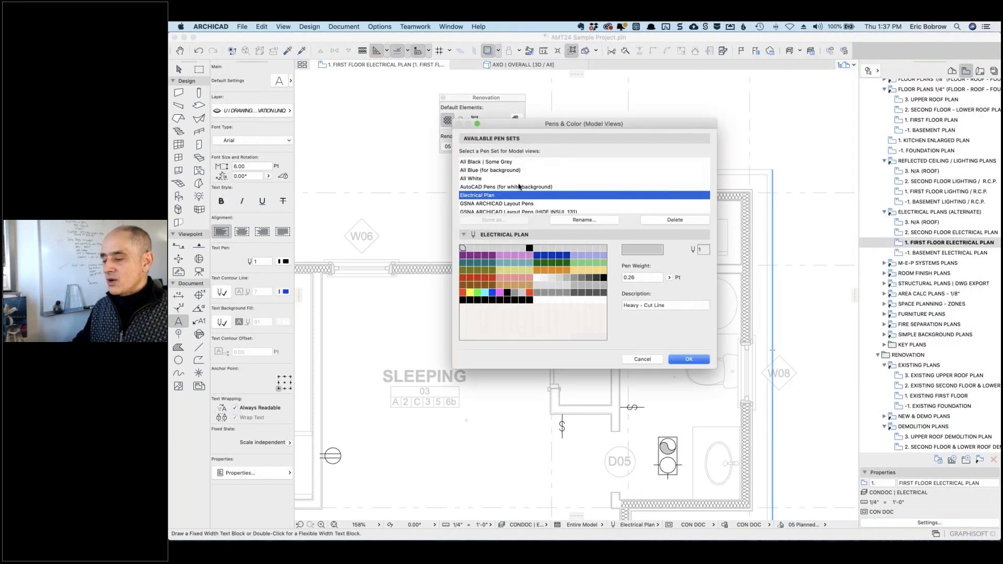
scroll(513, 196, down, 2)
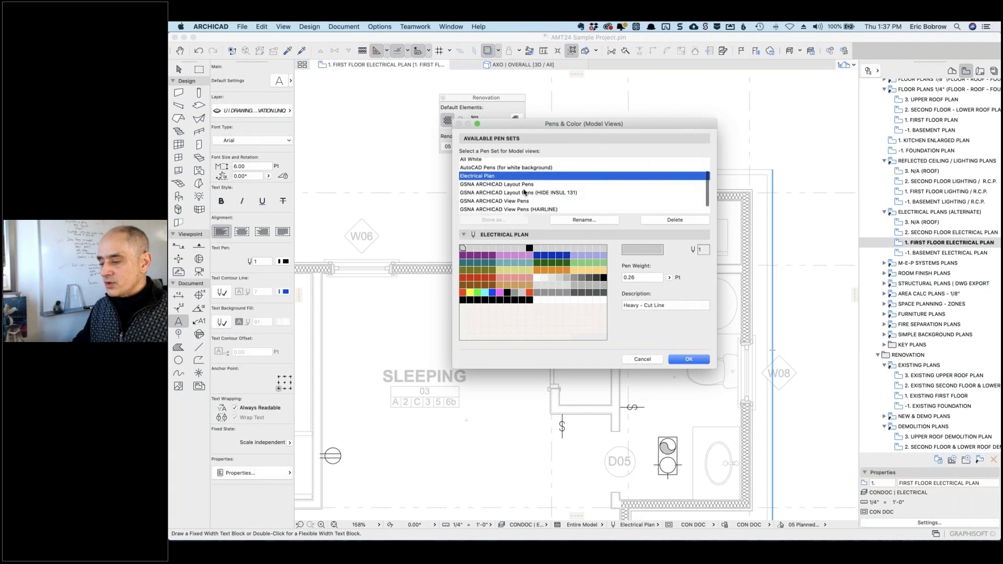
click(518, 201)
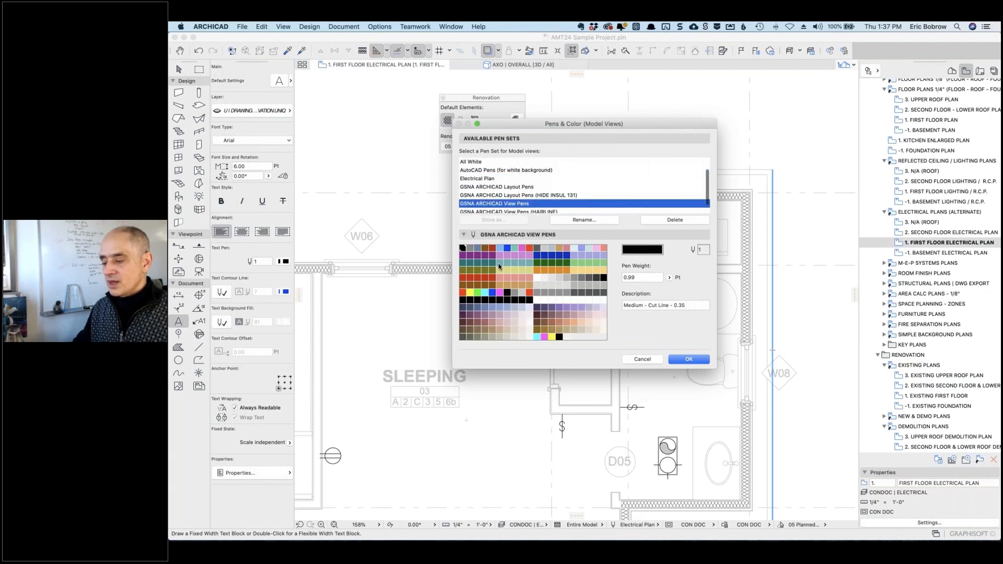
click(480, 180)
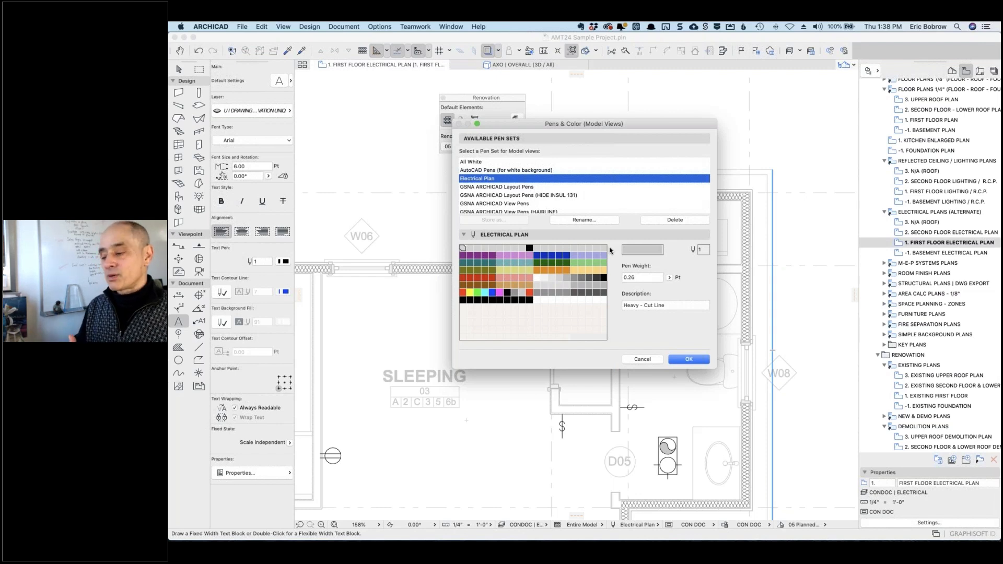
click(649, 359)
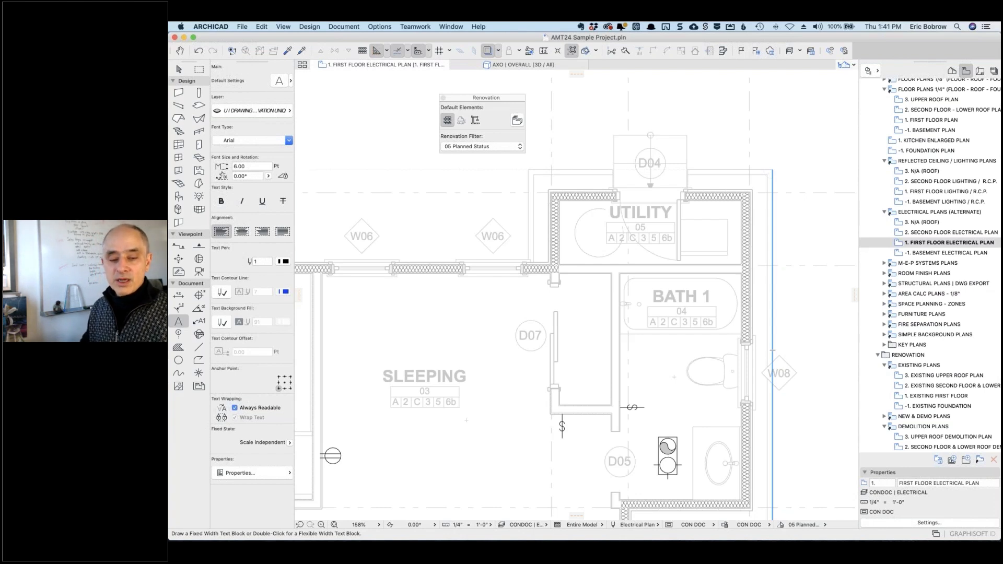
Open the A.08 Floor Plans layout from the Small Project Set in the layout book
key(super+Tab)
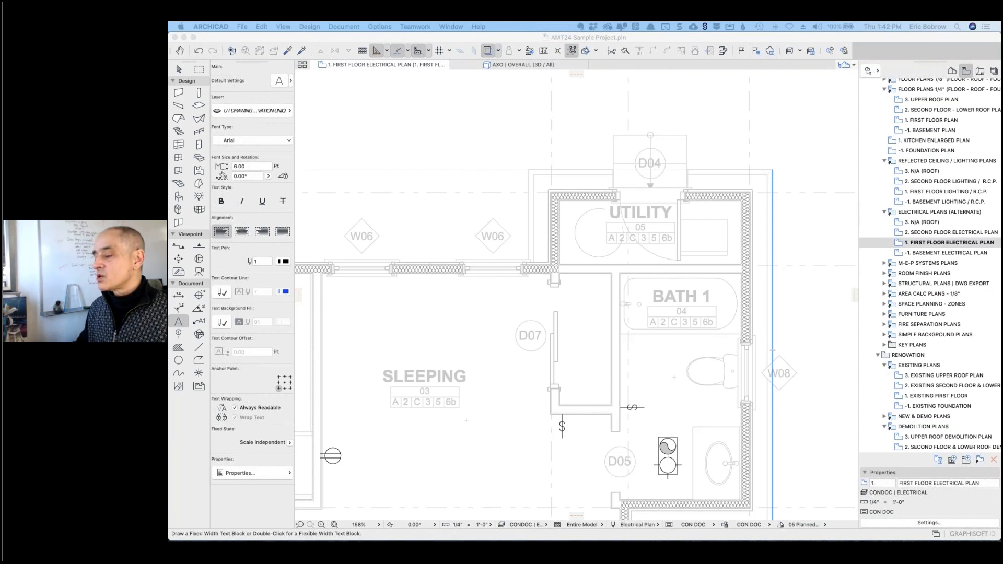
click(792, 38)
click(981, 71)
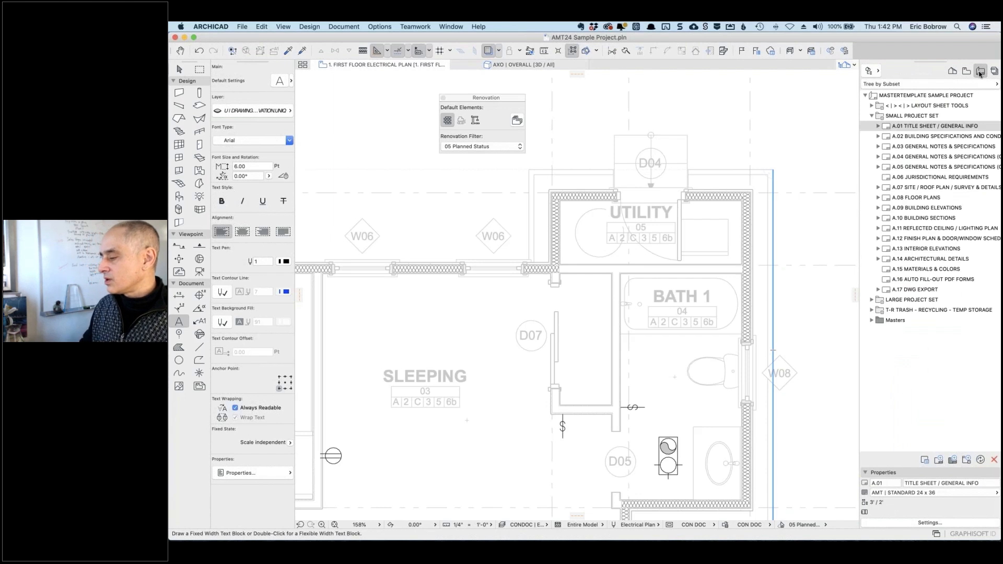
click(879, 198)
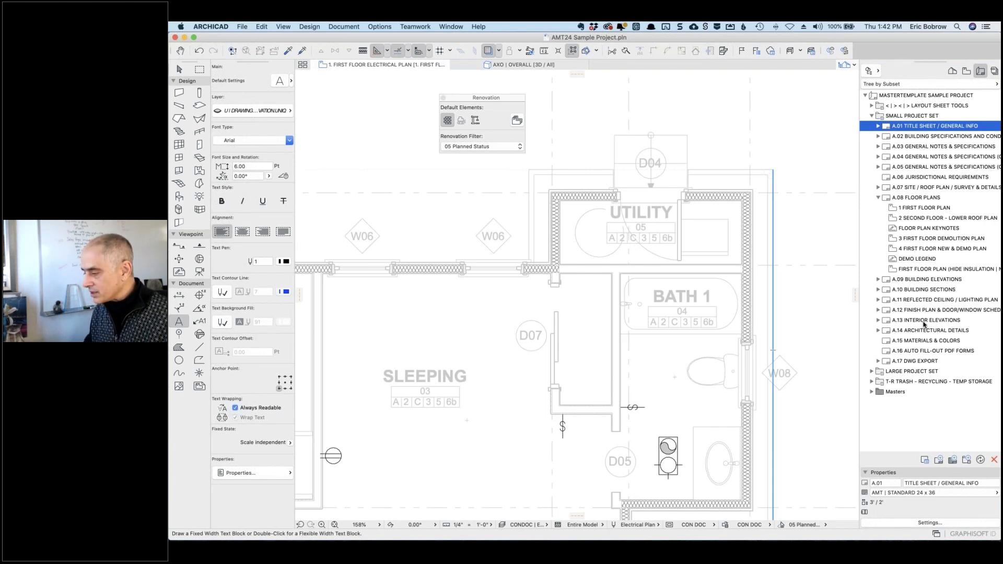
click(887, 199)
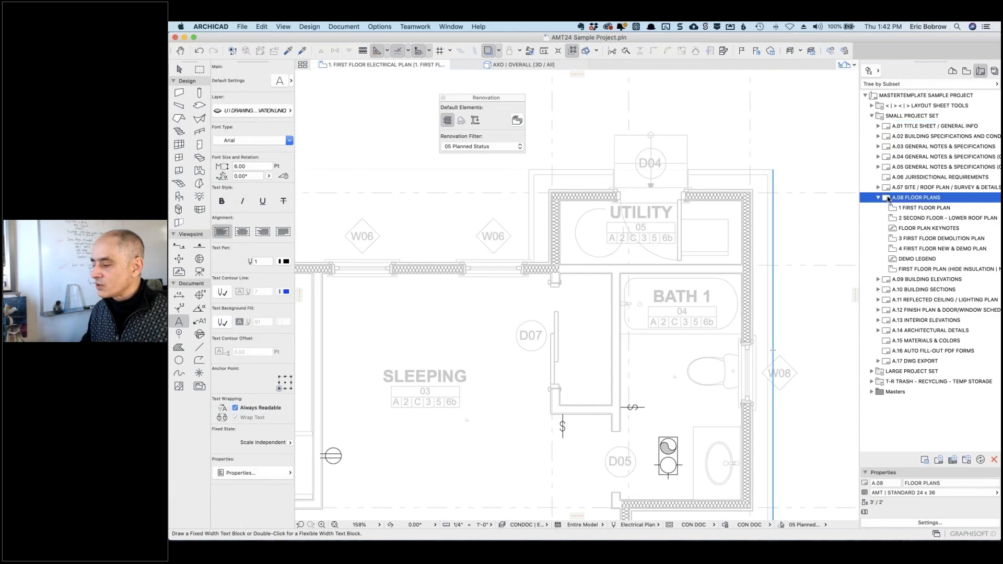
double_click(887, 199)
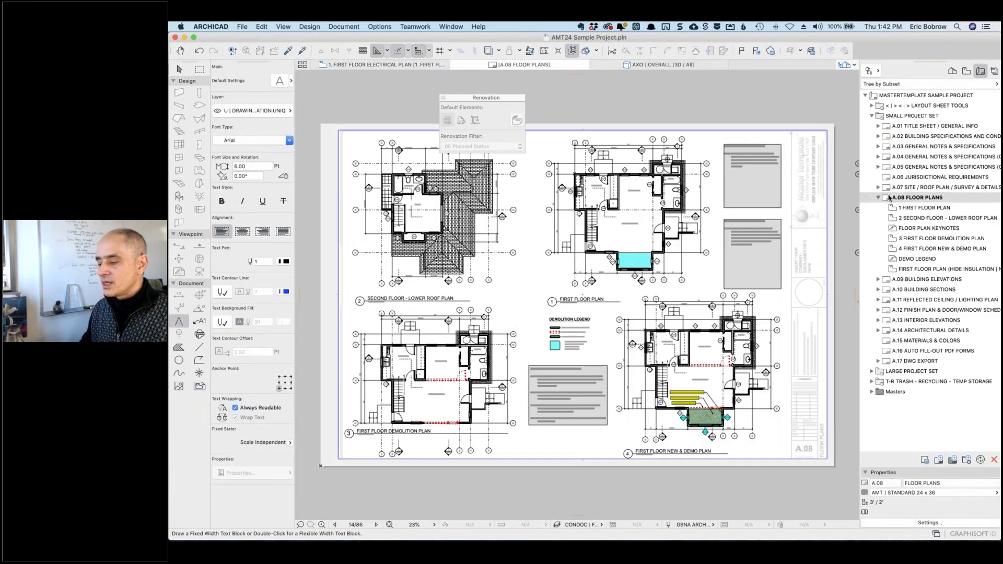
Place the First Floor Electrical Plan view on the A.08 layout and fit its frame to the drawing
click(967, 70)
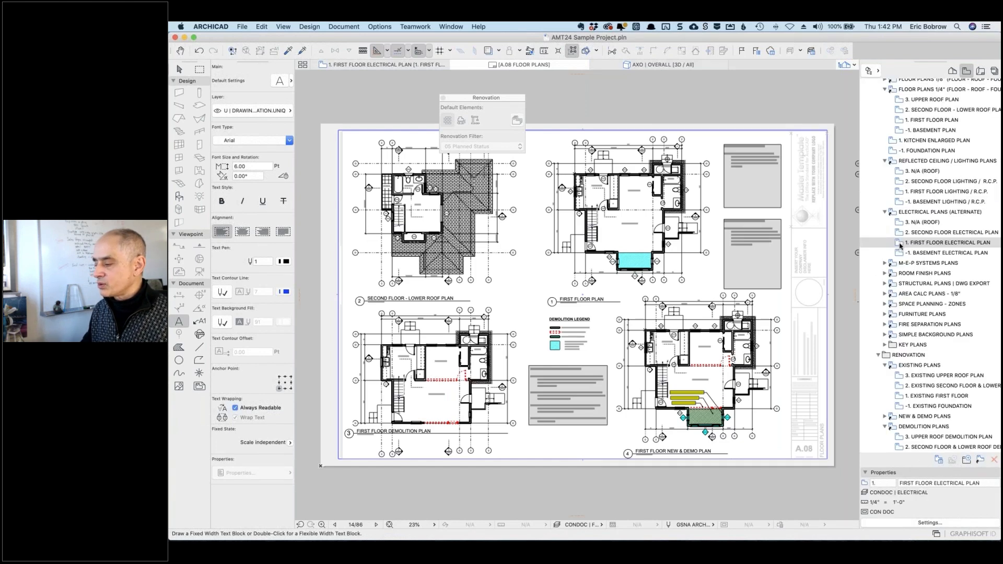
mouse_move(899, 245)
mouse_down()
mouse_move(519, 291)
mouse_move(502, 302)
mouse_up()
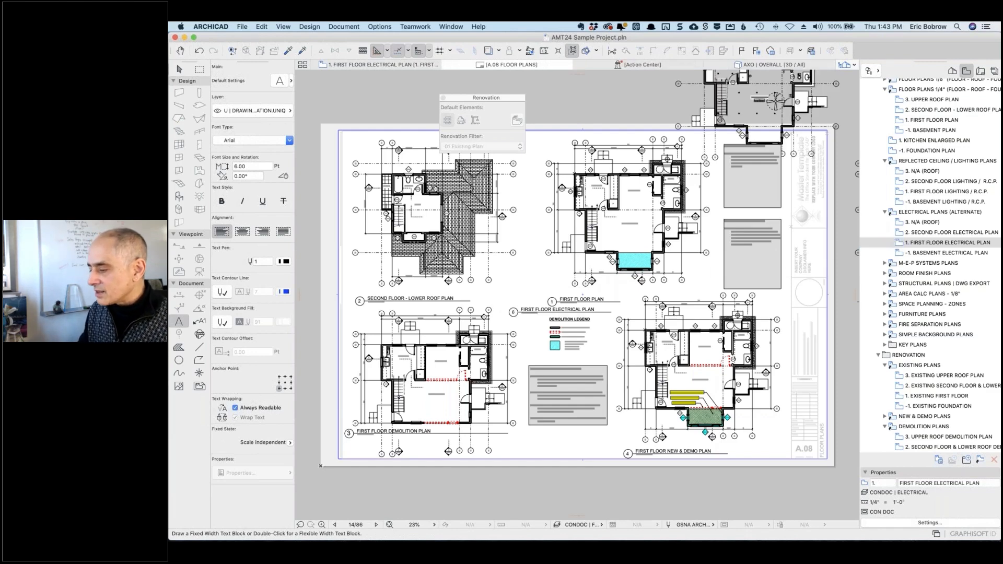
click(777, 100)
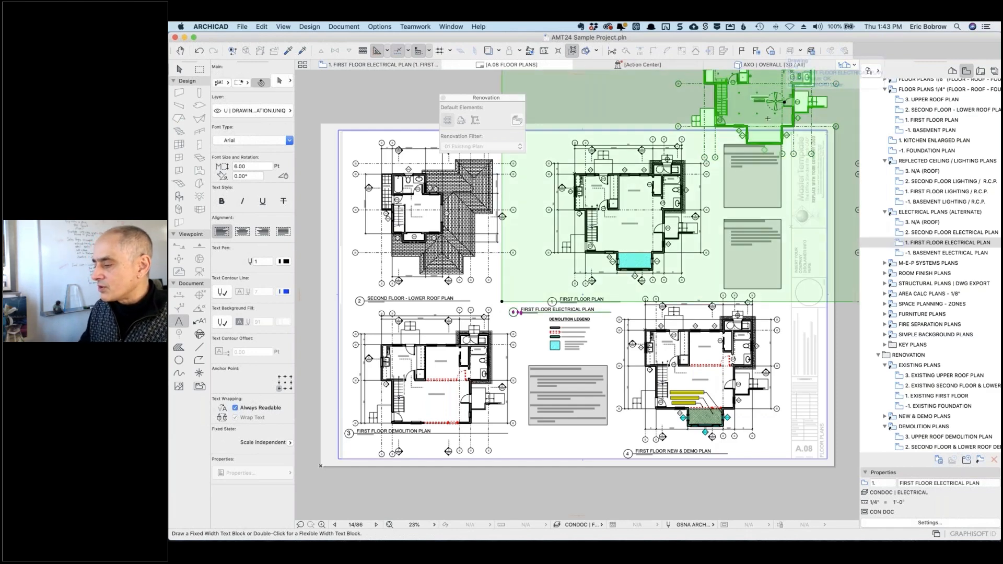
click(778, 104)
scroll(775, 110, down, 3)
middle_drag(709, 207, 557, 340)
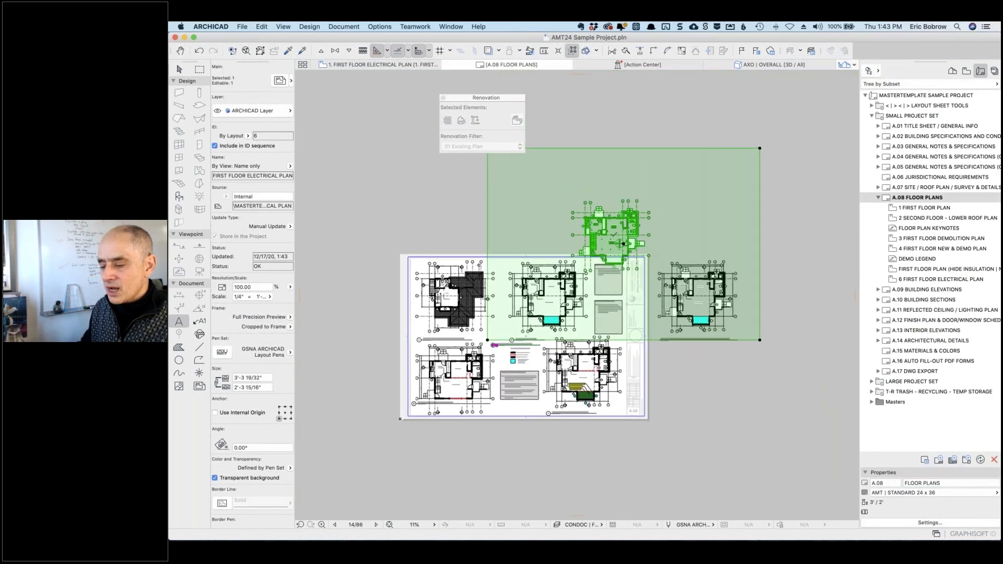
click(291, 327)
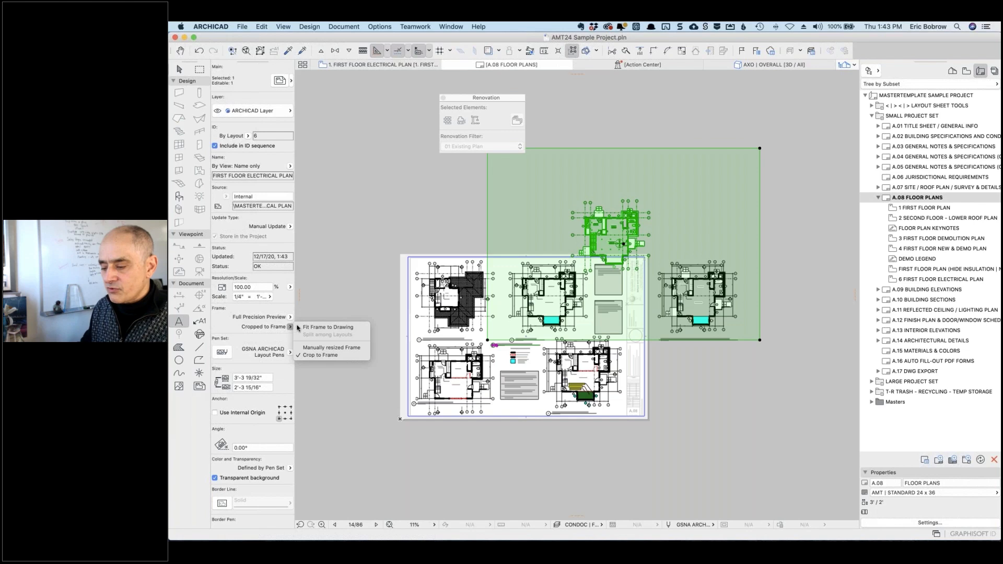
click(309, 328)
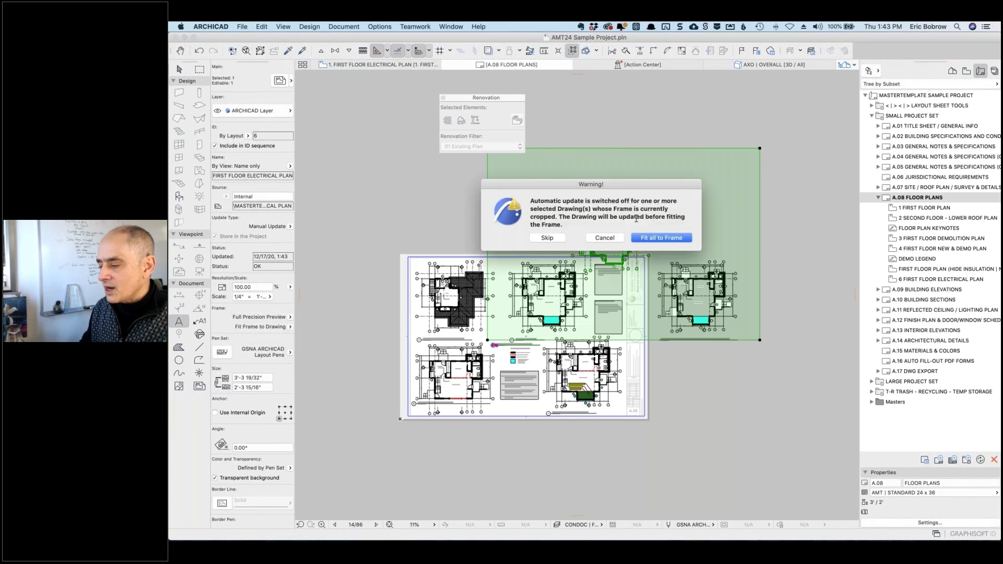
click(657, 238)
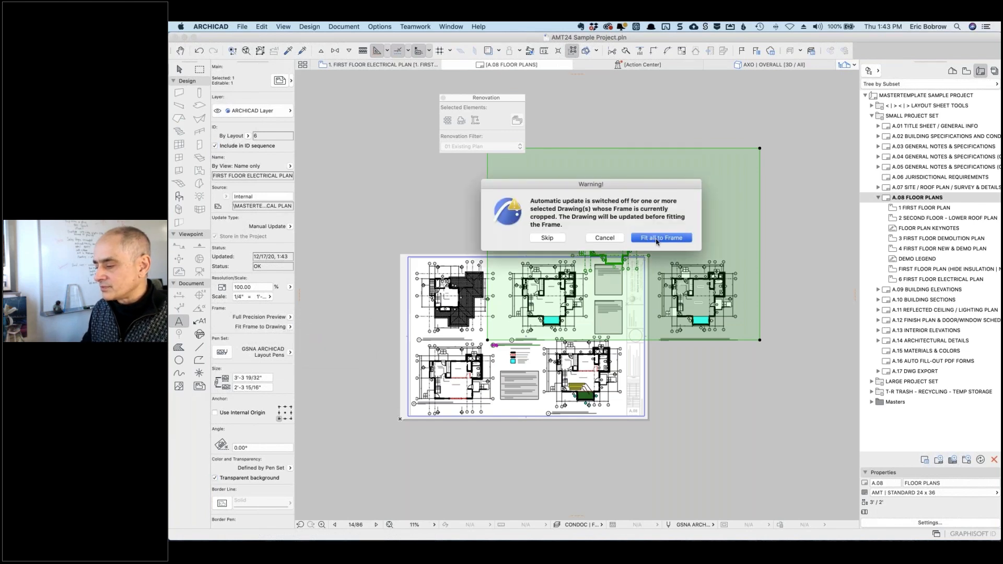
Move the electrical plan drawing onto the sheet between the two upper plans and deselect it
key(super+d)
click(627, 241)
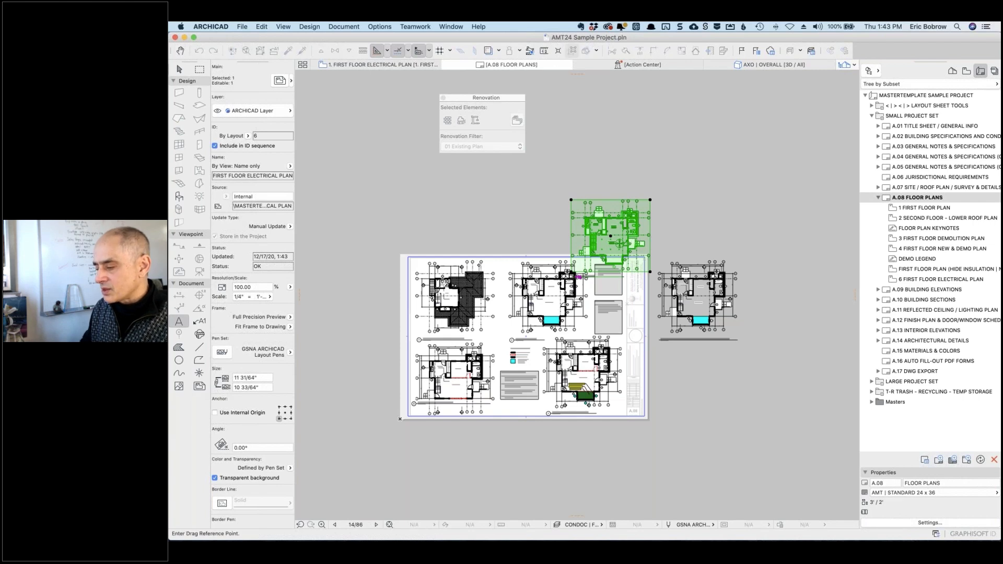
click(508, 331)
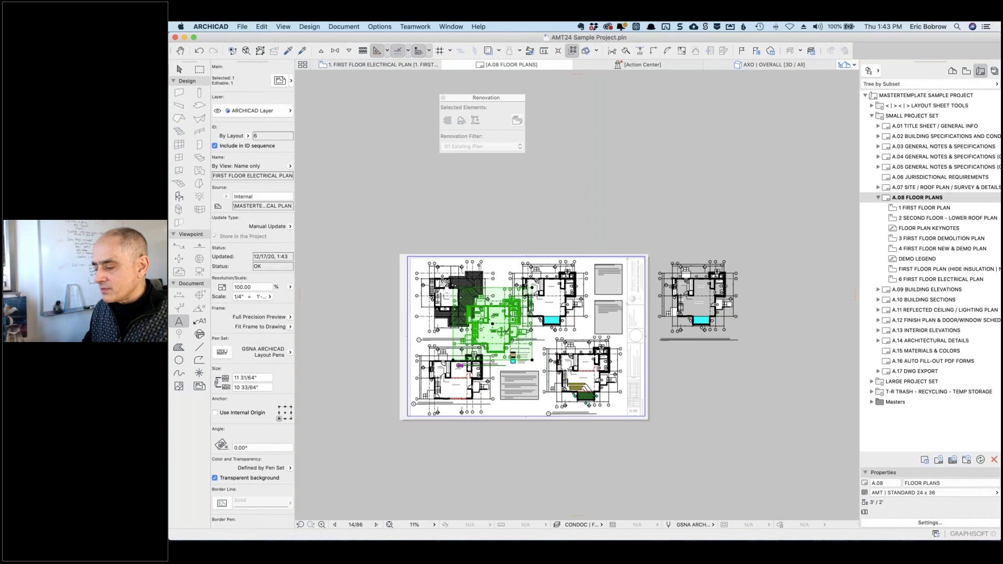
scroll(508, 330, up, 10)
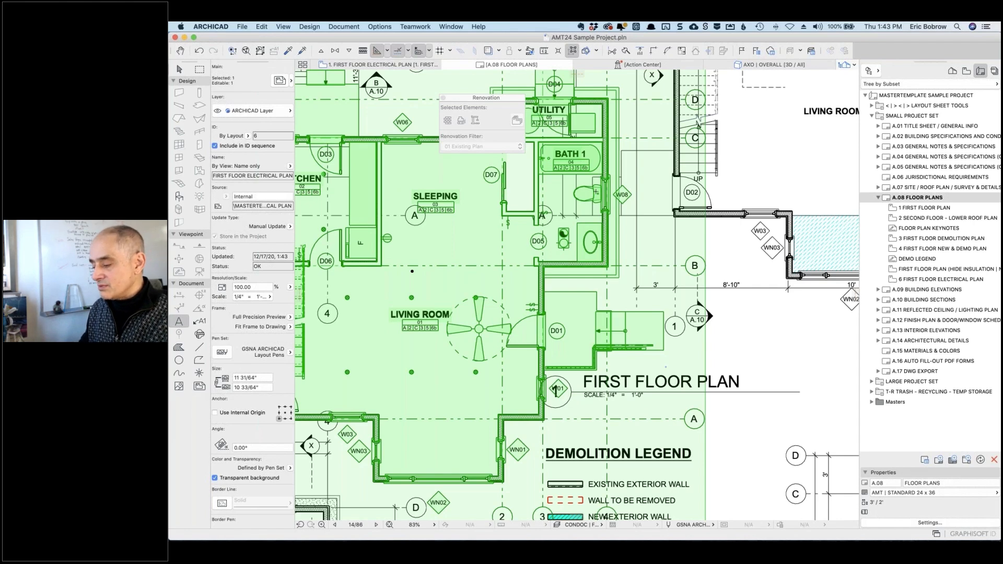
key(Escape)
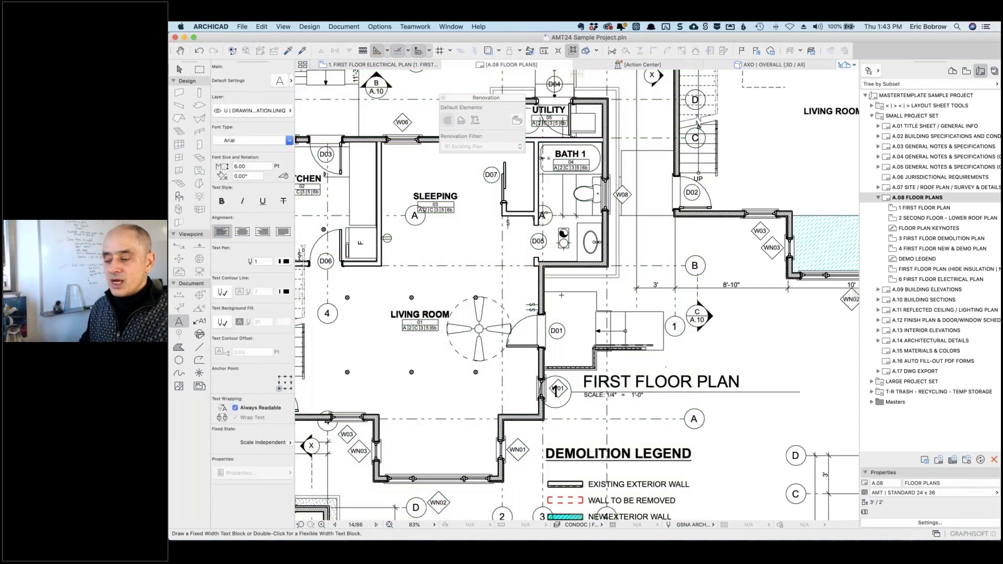
Activate the Drawing tool and review the pen set choices in its default settings
shift+click(576, 262)
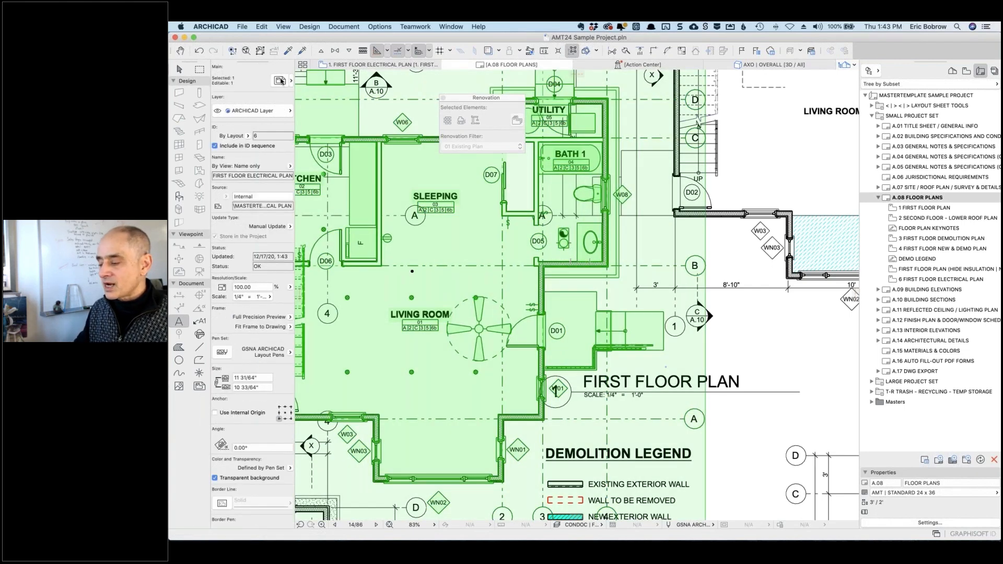
key(Escape)
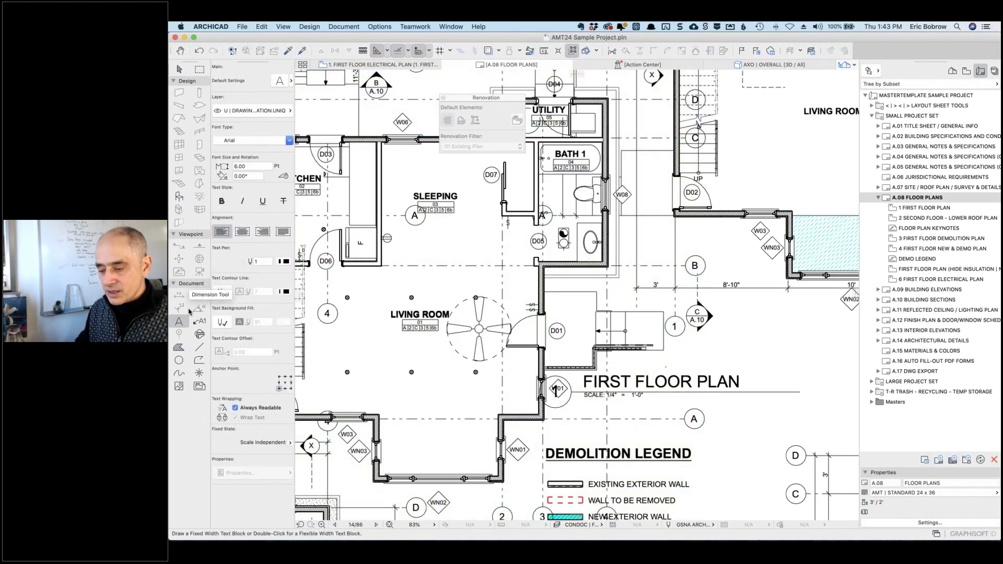
click(199, 387)
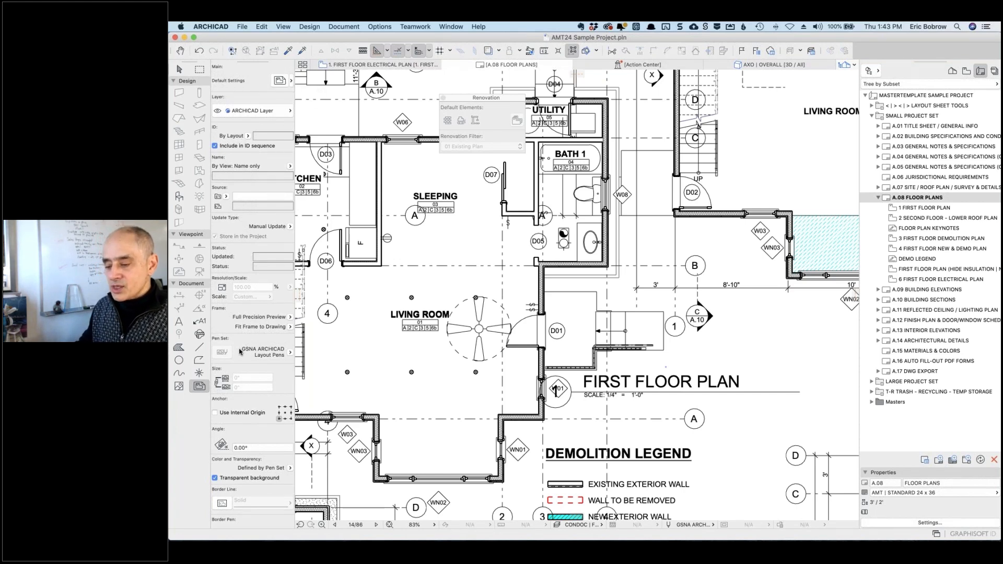
click(290, 354)
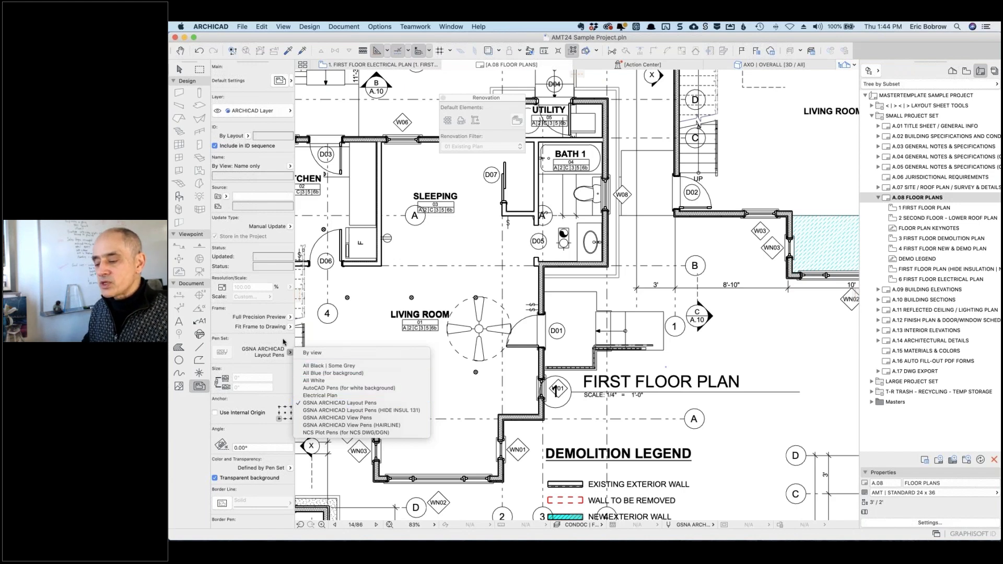
click(413, 321)
Set the placed electrical plan drawing's pen set to By View: Electrical Plan and deselect the drawing
click(412, 271)
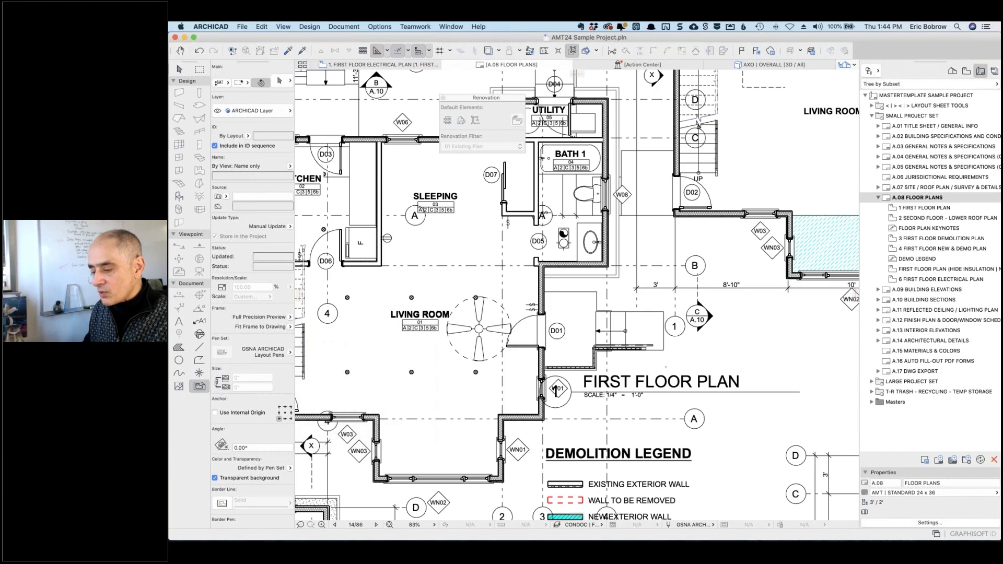
click(290, 354)
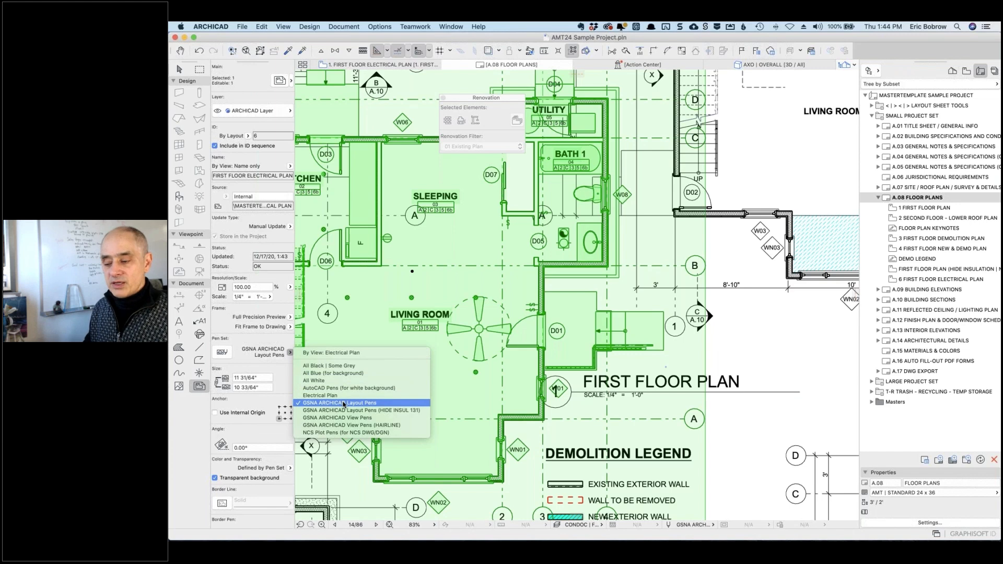
click(351, 353)
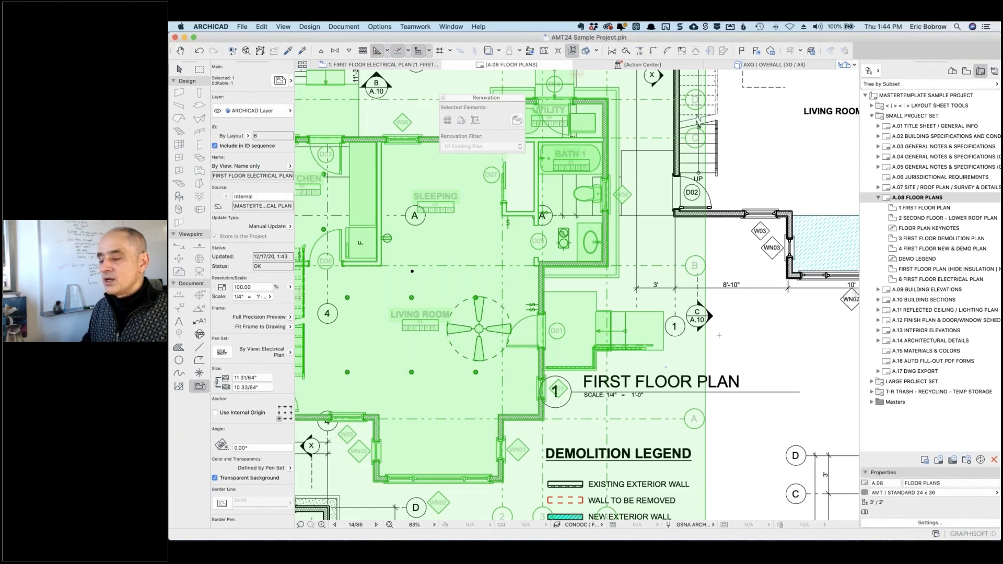
key(Escape)
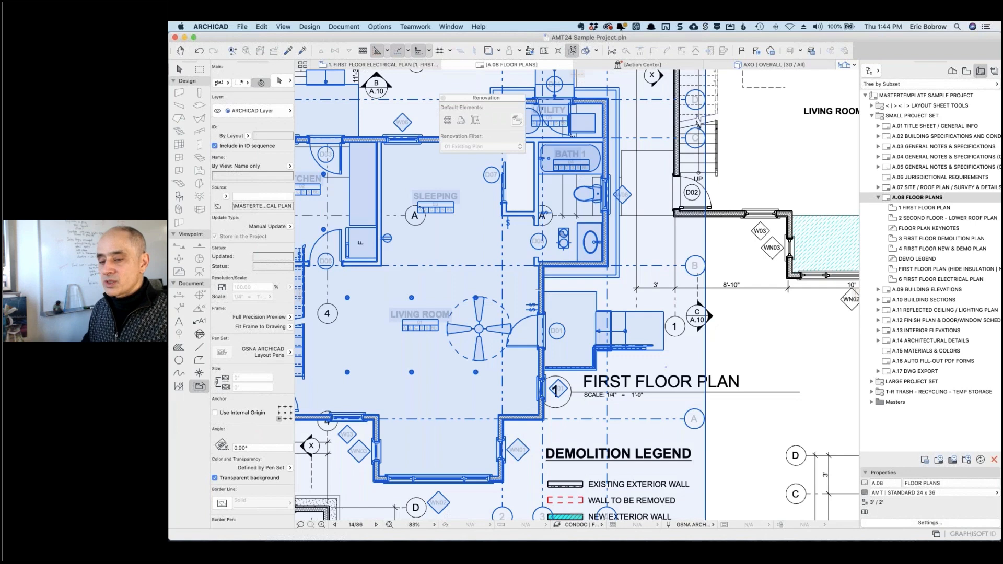
Review the size, appearance and pen set options in the electrical plan drawing's settings, then close them without changes
click(413, 271)
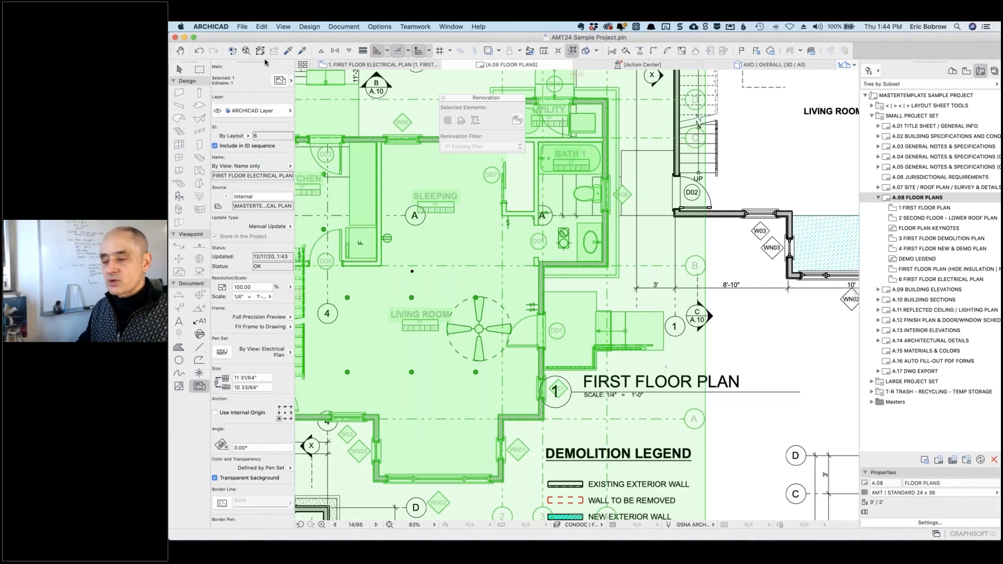
click(282, 82)
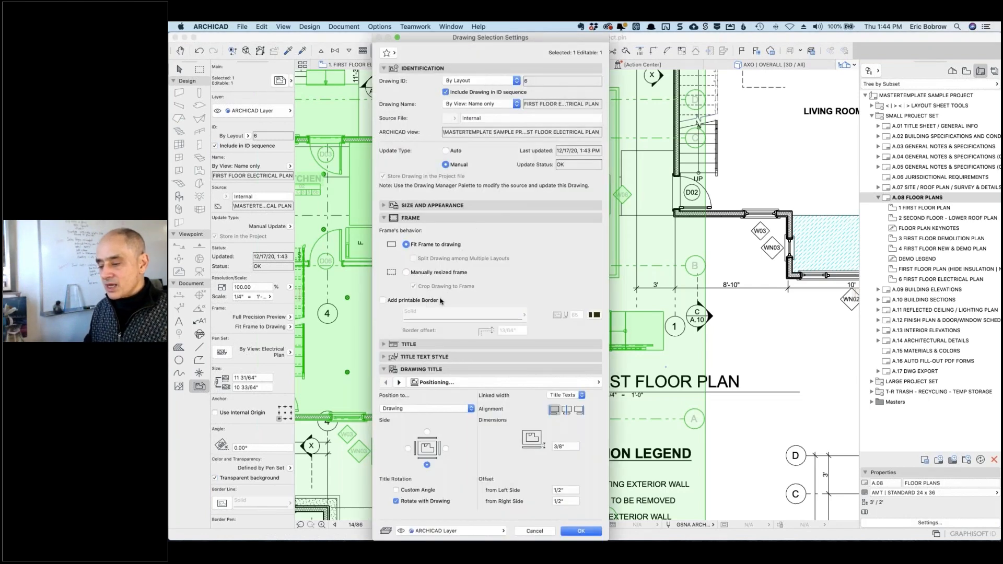
click(384, 205)
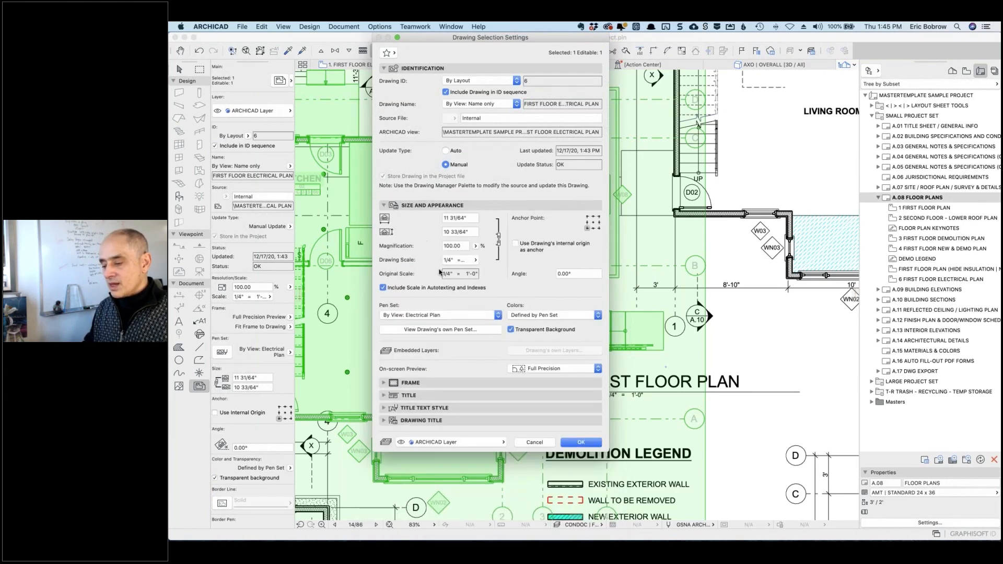
click(430, 316)
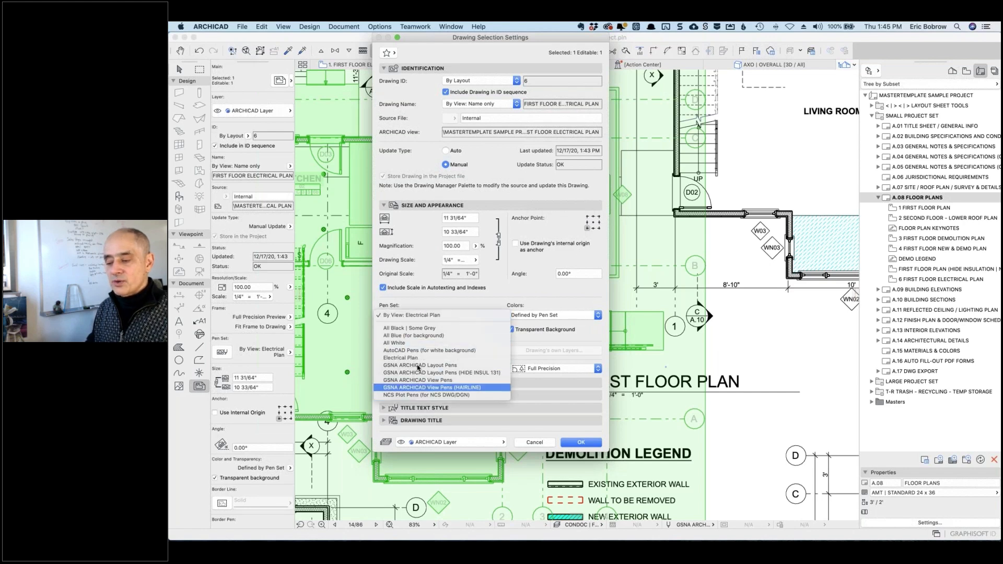
click(427, 306)
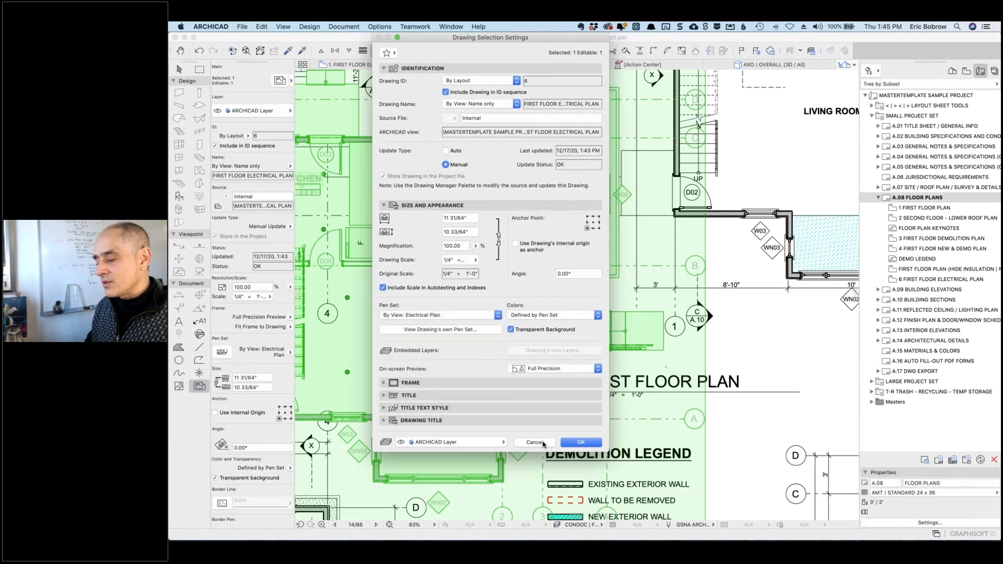
click(544, 443)
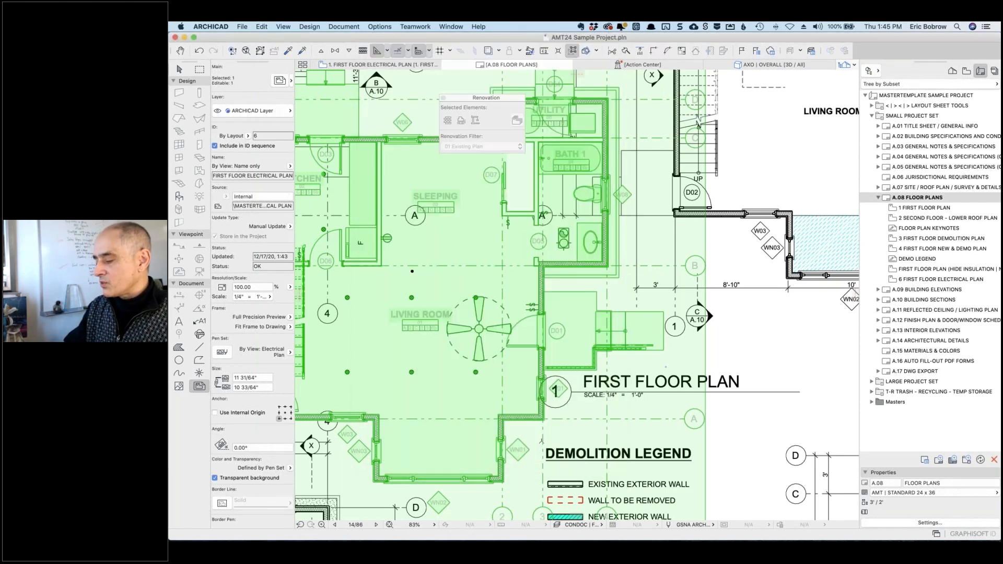
Delete the electrical plan drawing from the A.08 sheet and go to the first floor electrical plan view
key(Delete)
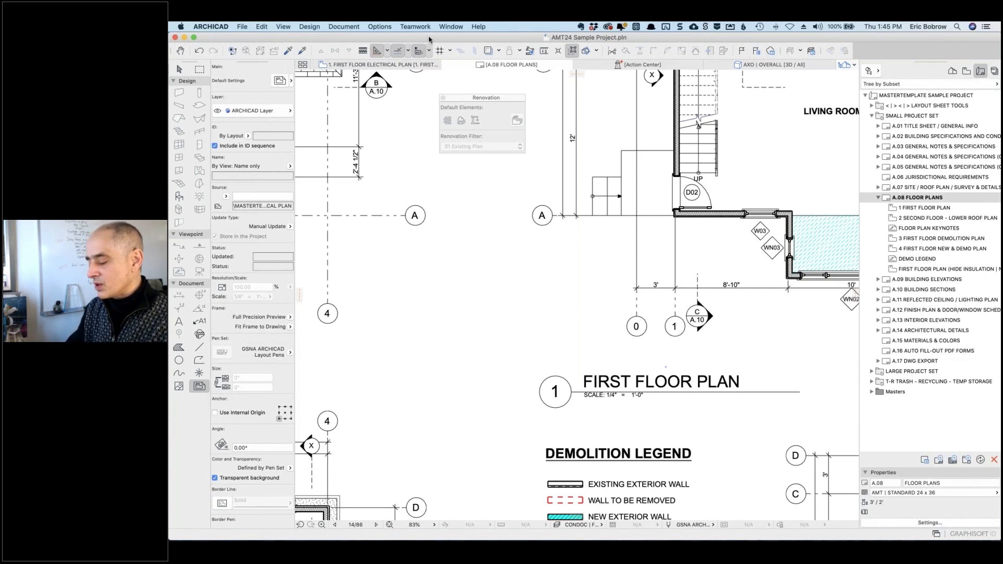
click(360, 65)
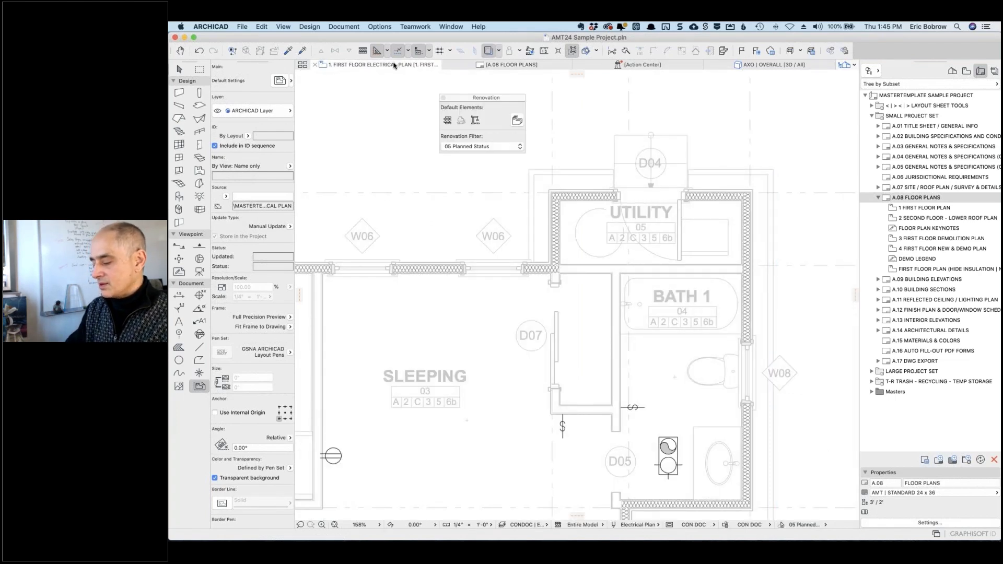
Create a new layer named TEST in the model view layer settings
key(super+l)
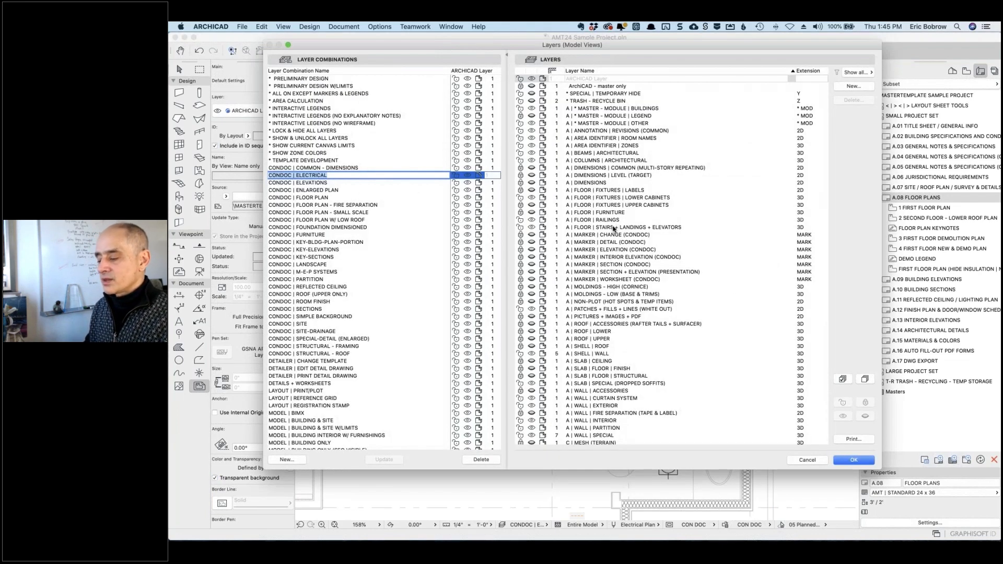
click(861, 88)
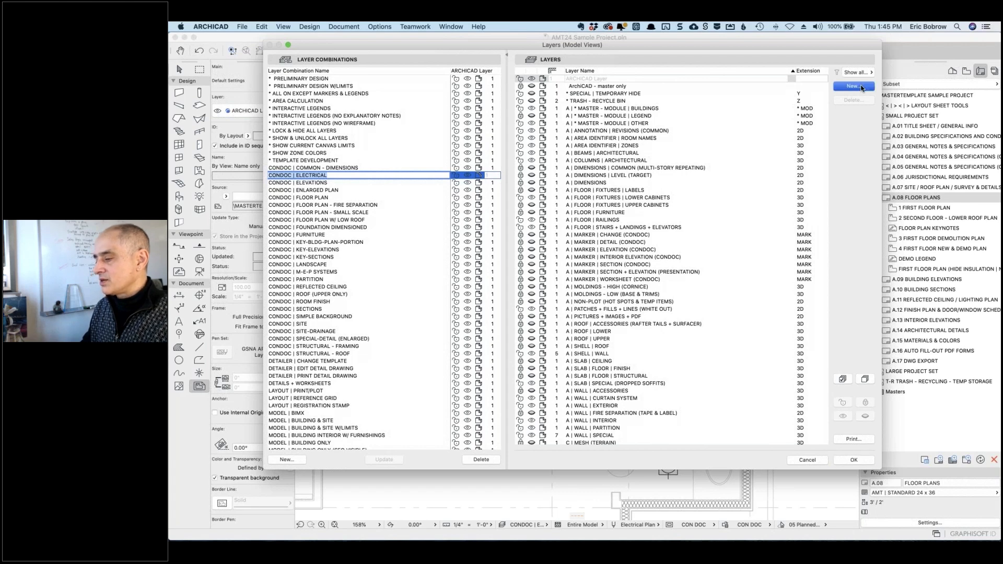
text(TEST)
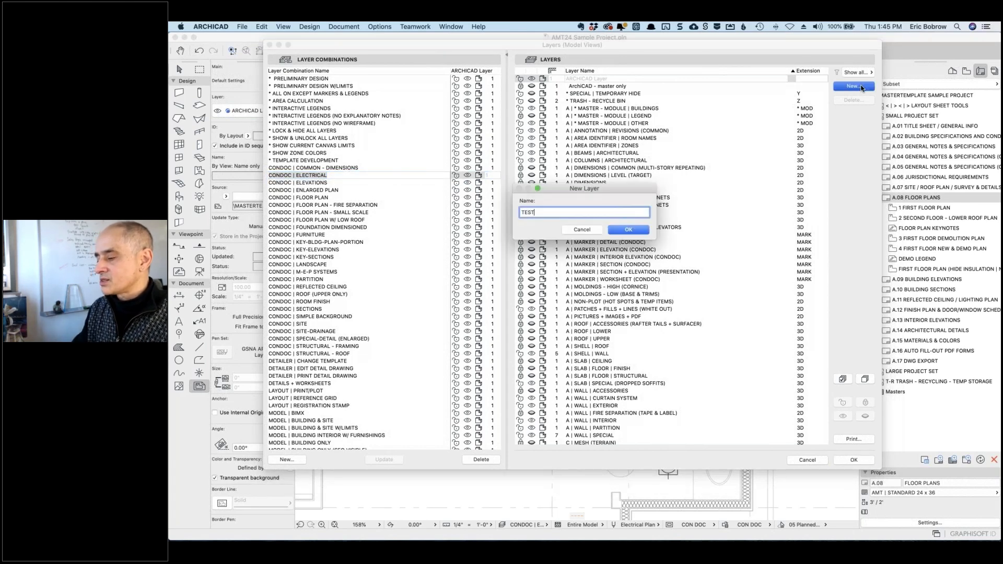
key(Return)
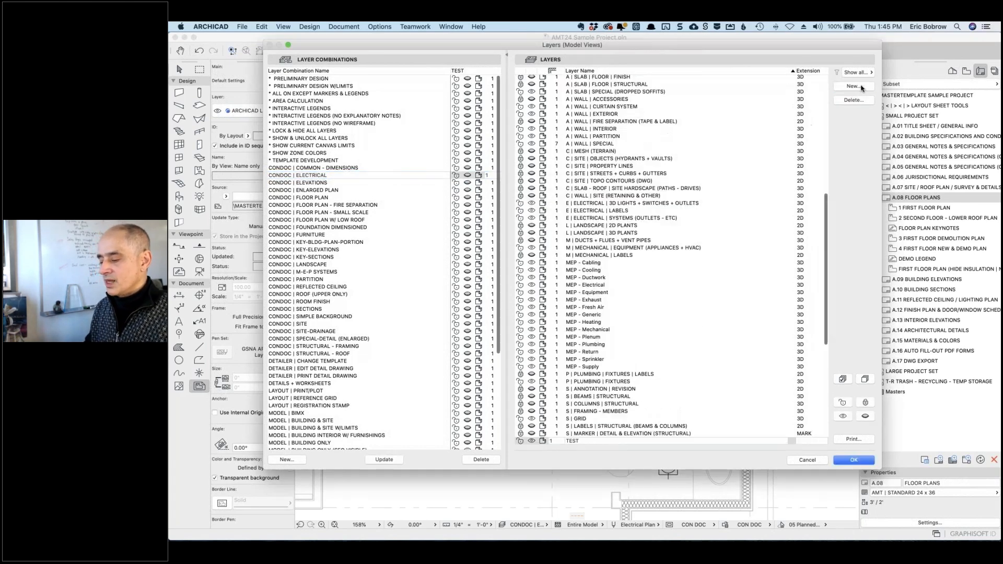
Make the TEST layer visible in the CONDOC | ELECTRICAL, CONDOC | FURNITURE and CONDOC | PARTITION layer combinations
click(592, 441)
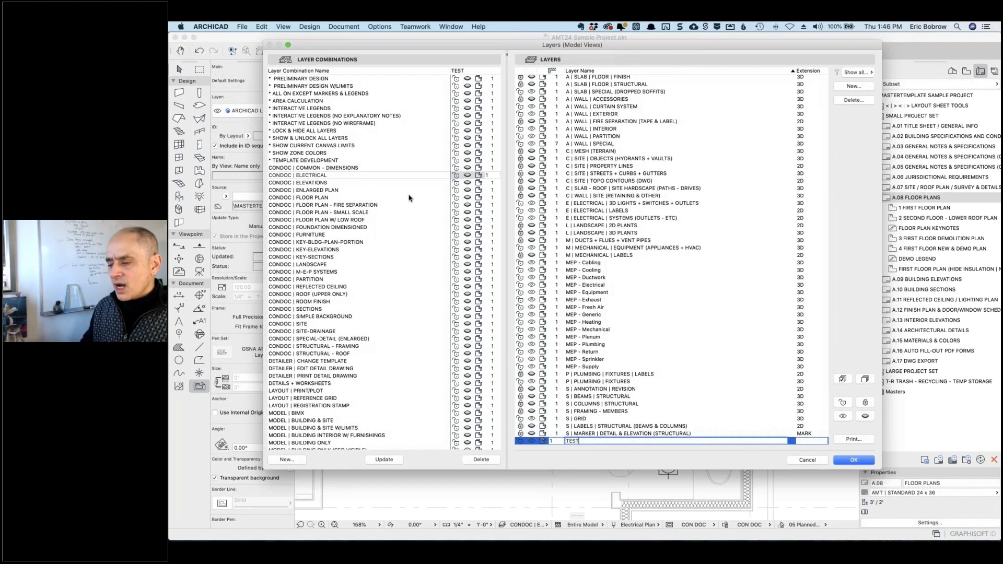
click(469, 176)
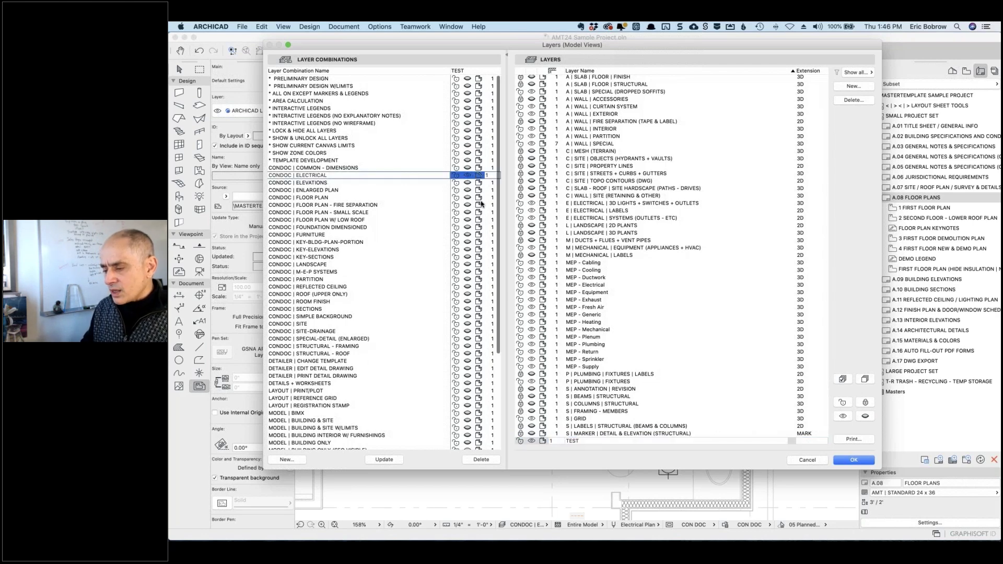
click(468, 235)
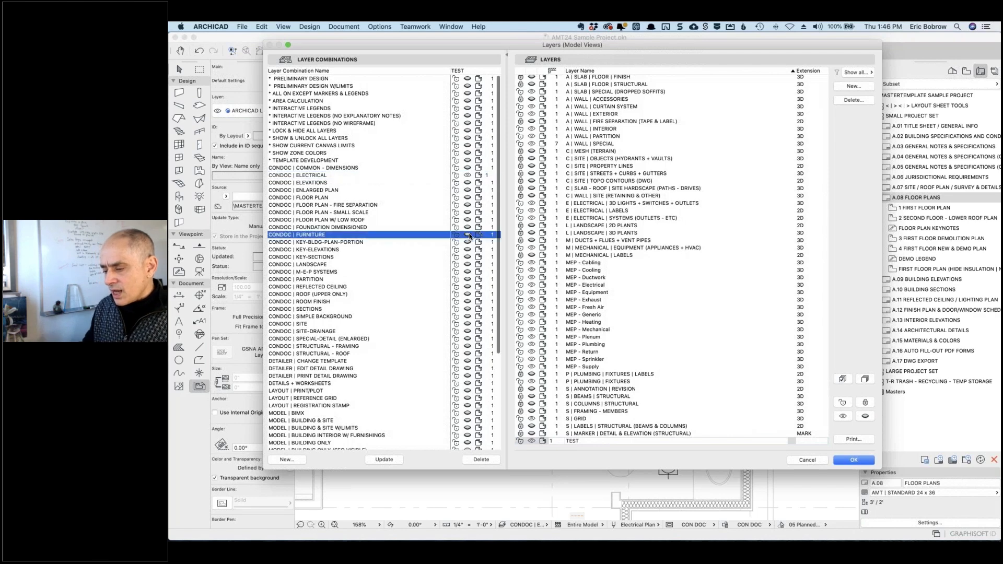
click(468, 281)
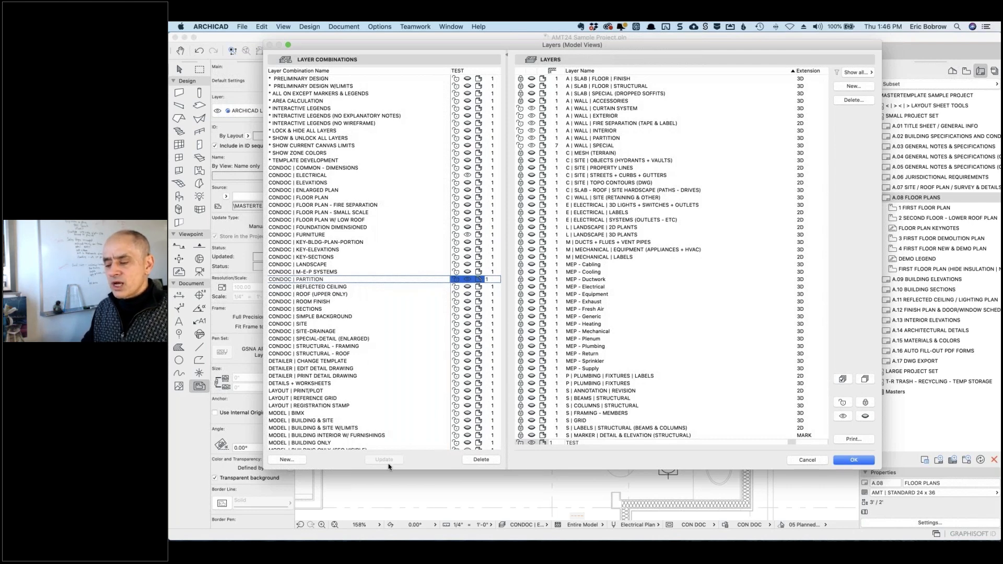
click(581, 444)
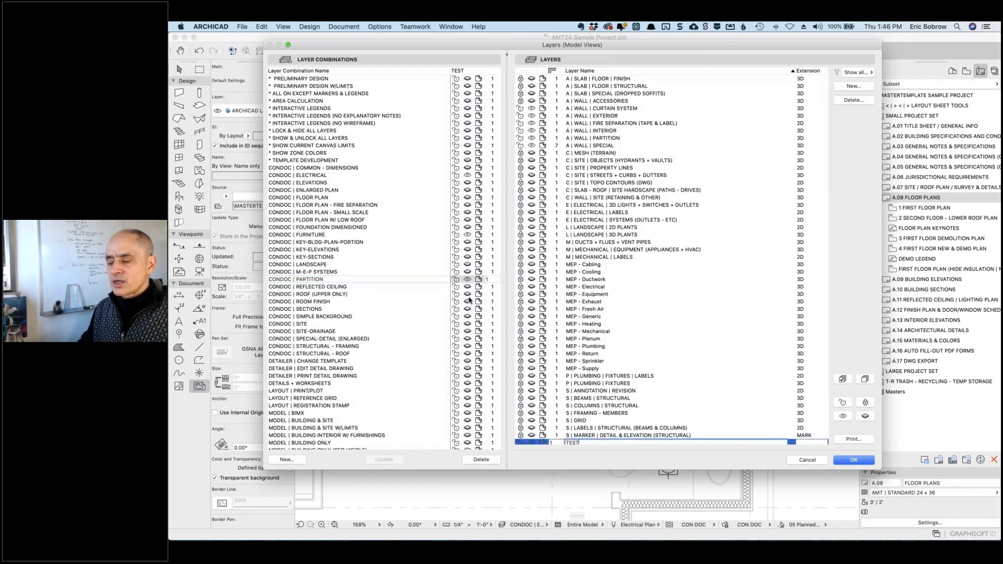
Apply the CONDOC | M-E-P SYSTEMS layer combination, show the TEST layer and update the combination with that change
click(325, 258)
click(320, 272)
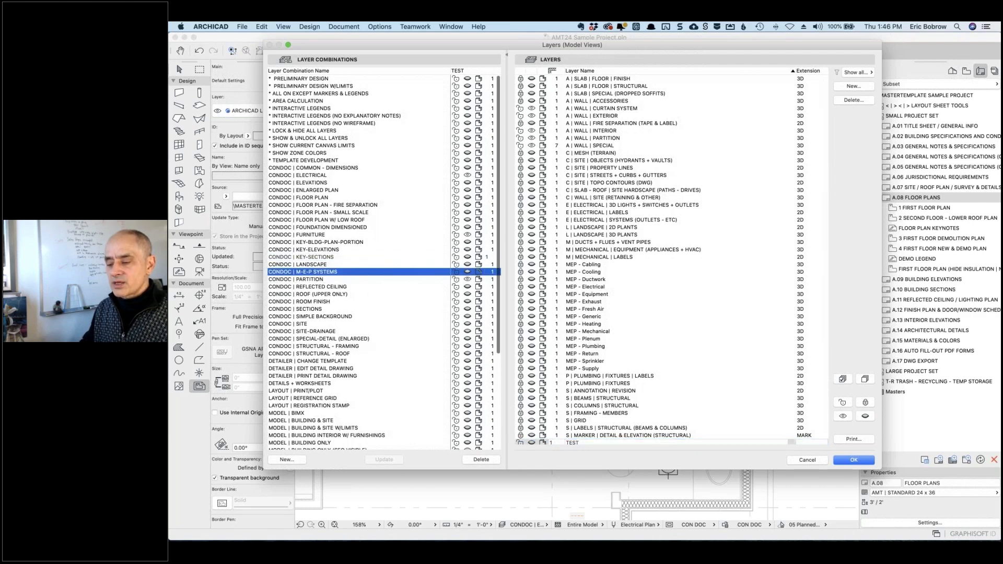
click(532, 443)
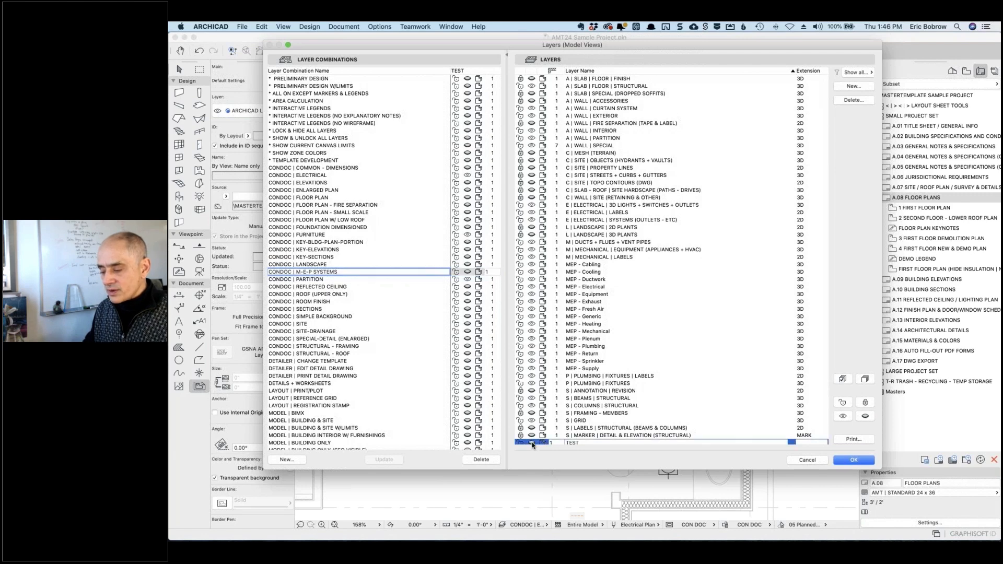
scroll(552, 432, down, 2)
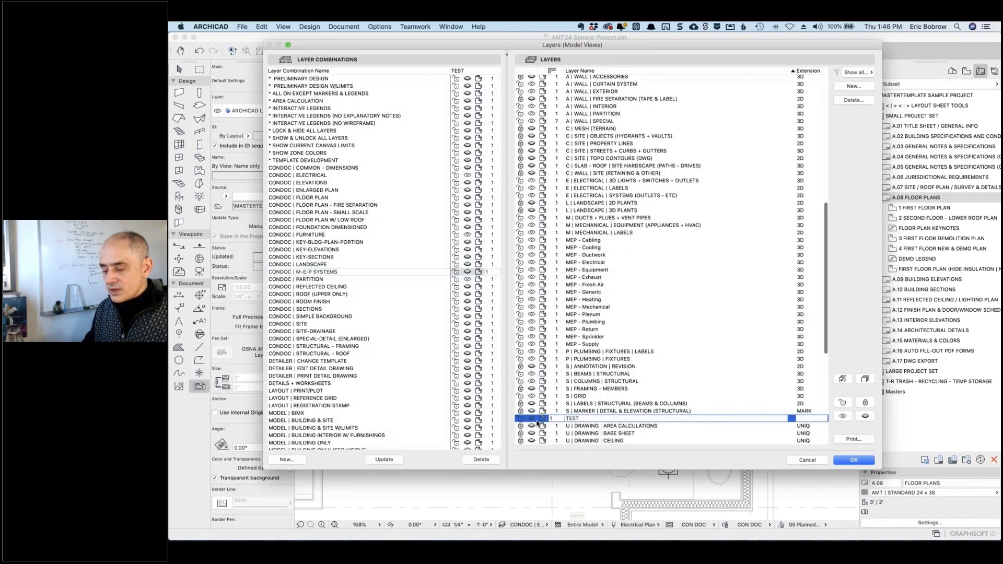
click(387, 460)
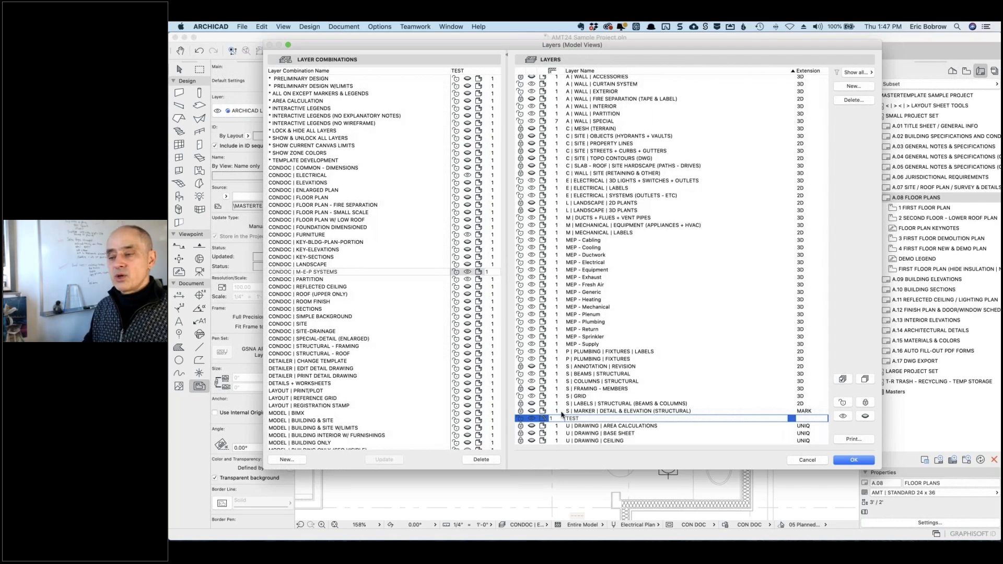
Examine the TEST and plumbing fixtures layers' states across the layer combinations, then discard all layer changes
click(596, 418)
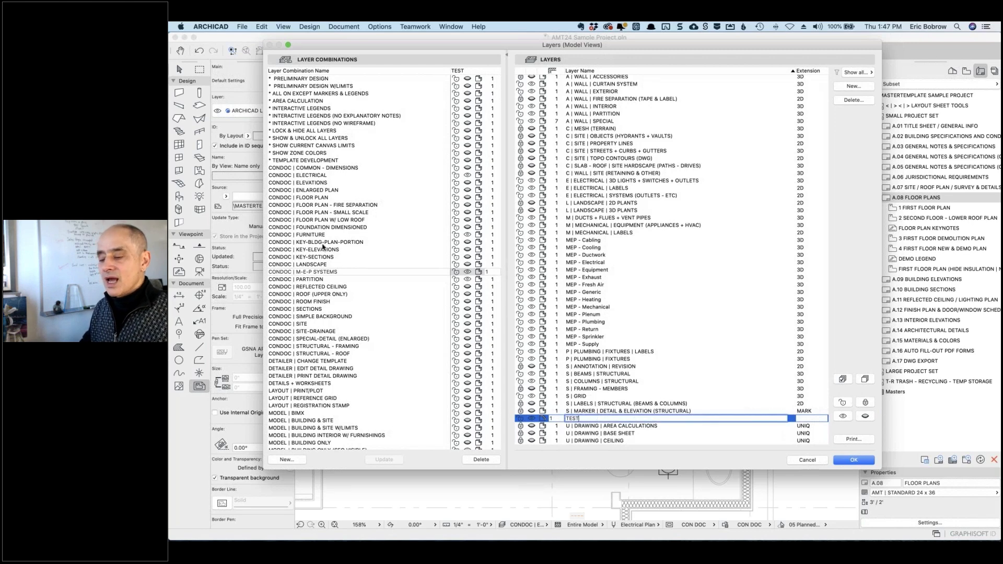
click(557, 360)
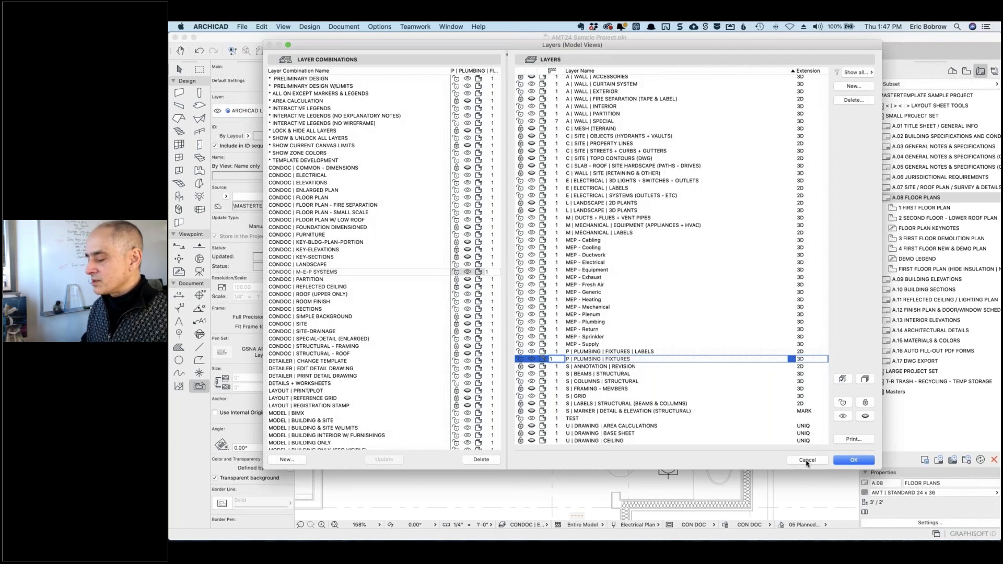
click(807, 461)
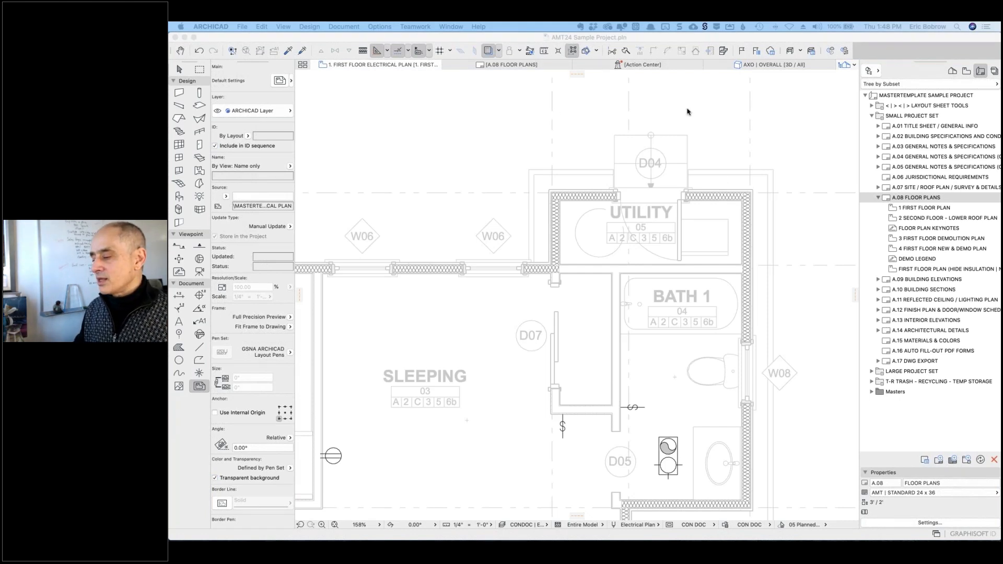
Switch to the Untitled ARCHICAD project and define the selected walls' vertical extent by Top and Home Offsets
key(super+Tab)
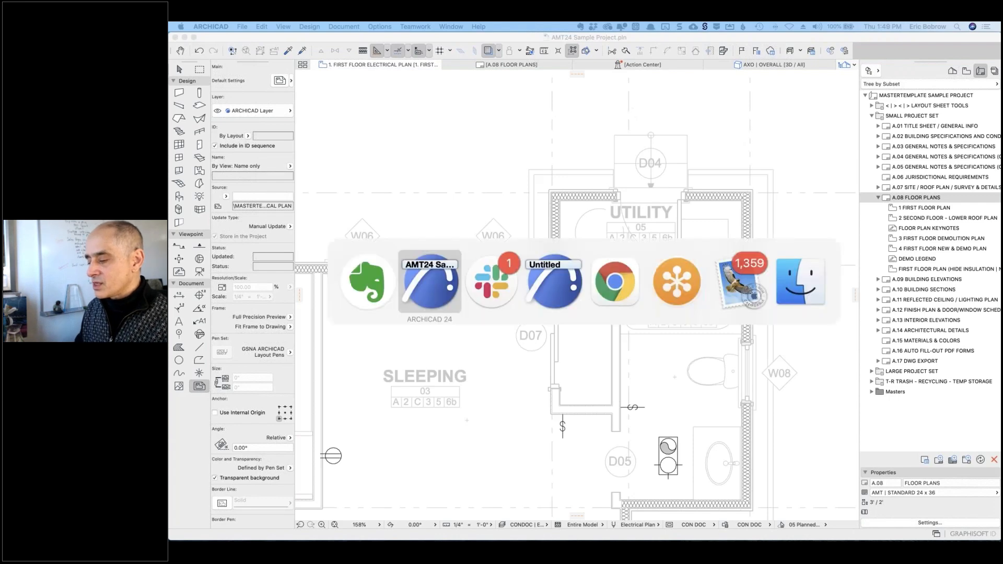
key(super+Tab)
key(super+Tab)
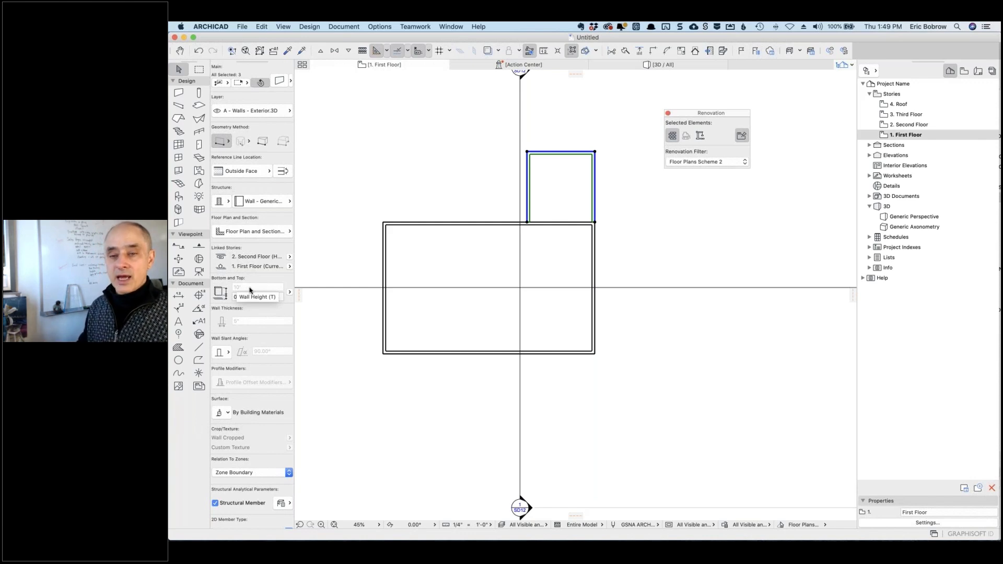
click(290, 293)
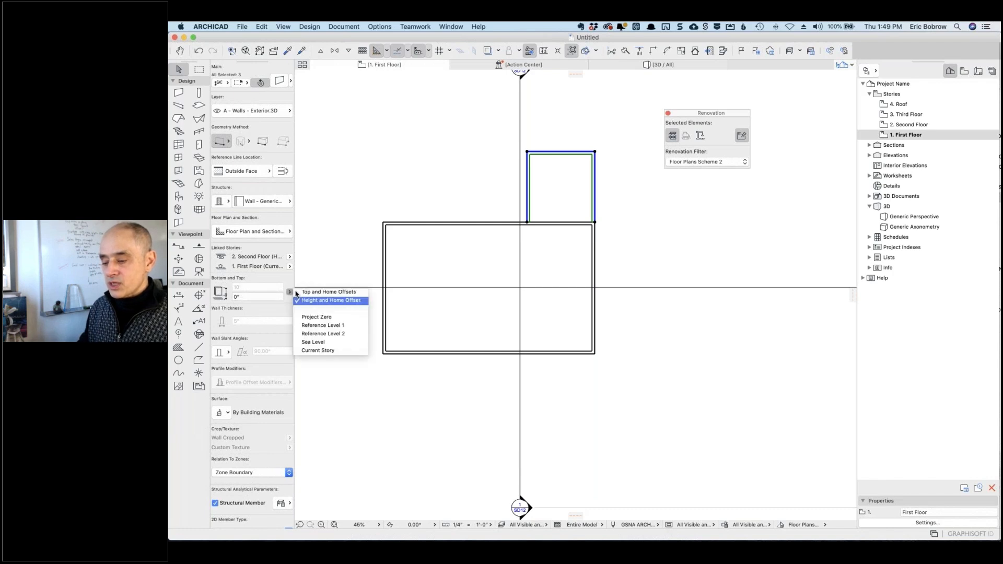
click(295, 292)
click(290, 293)
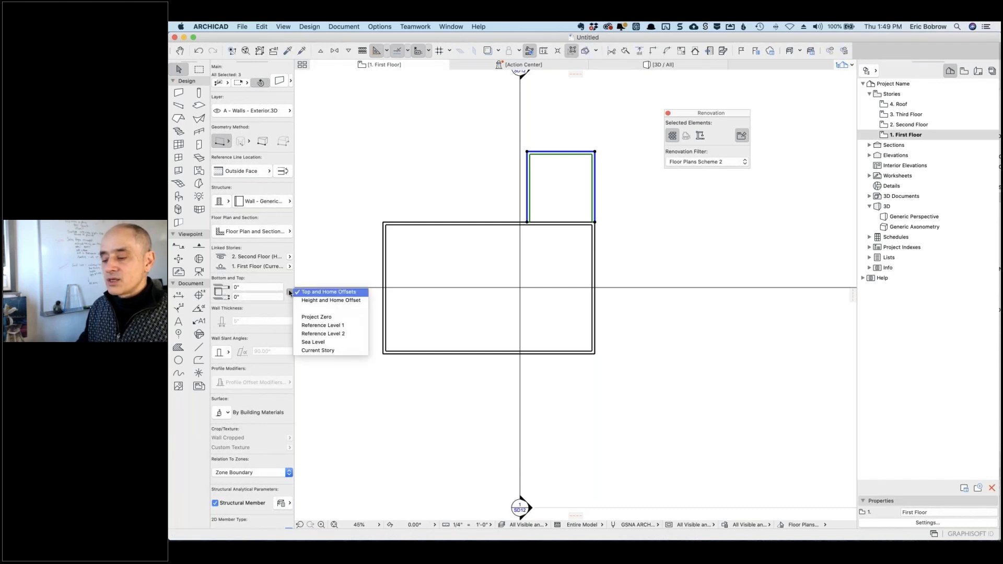
click(290, 293)
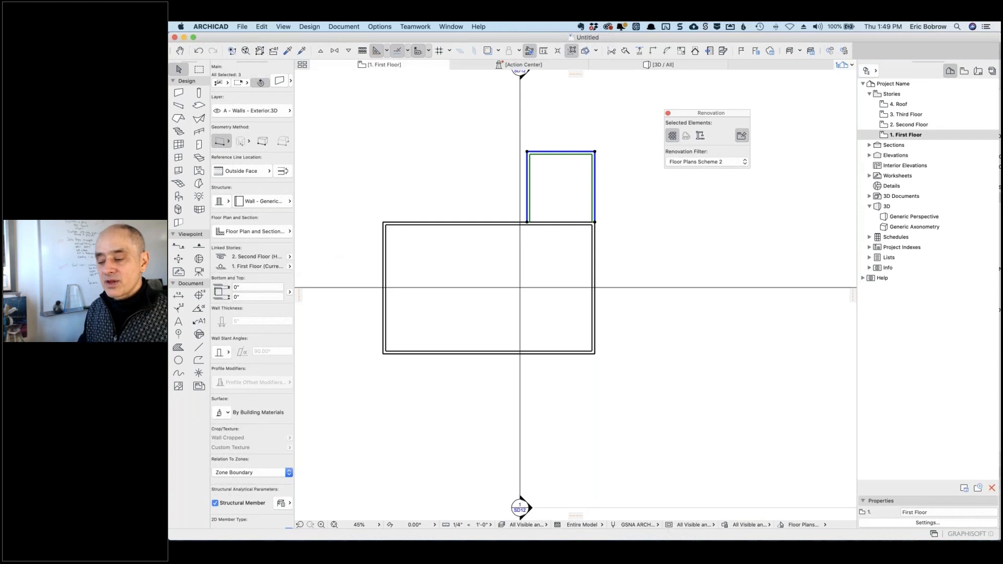
Set the selected walls' top offset to -1' and define their extent by Height and Home Offset
click(245, 287)
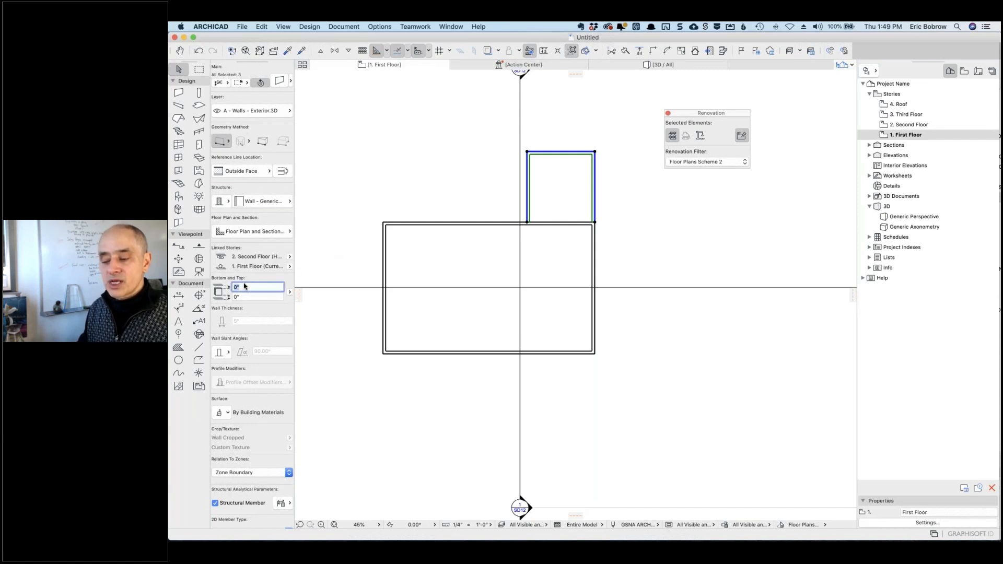
text(-1)
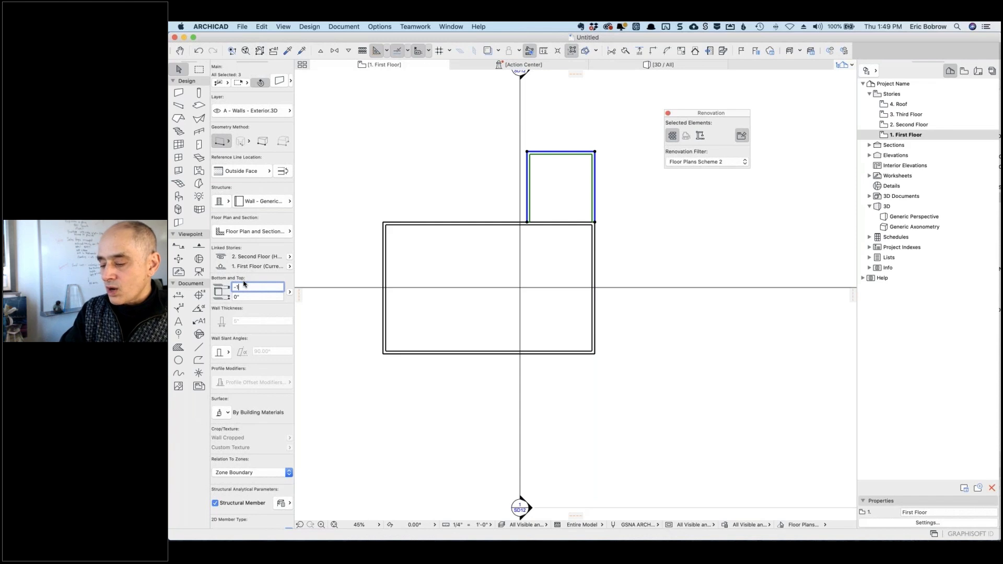
click(289, 293)
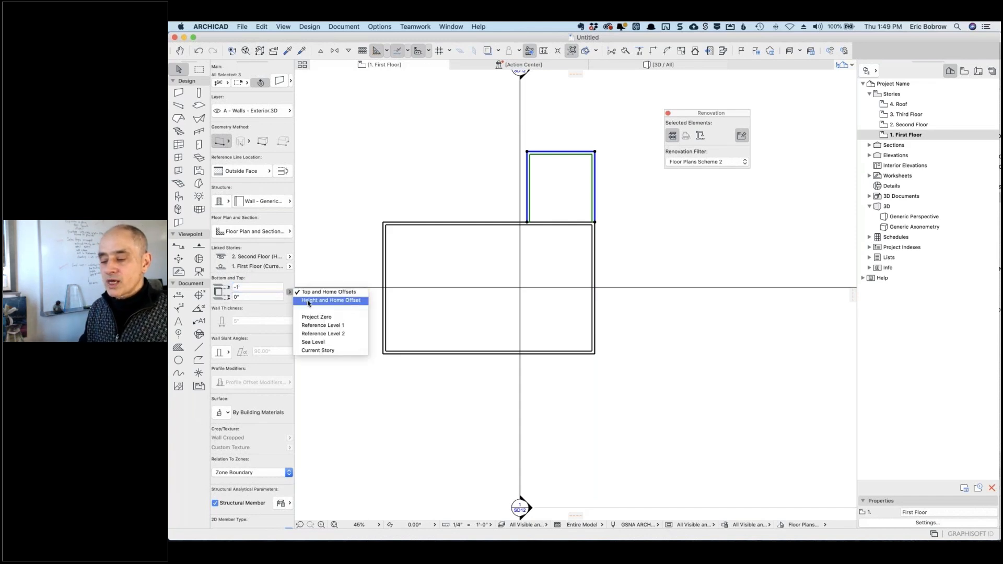
click(308, 301)
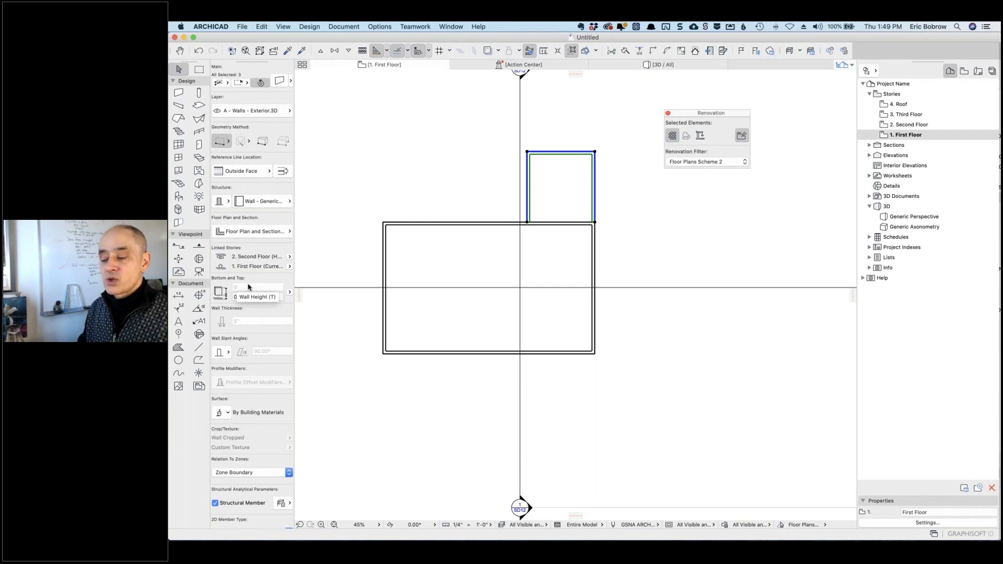
Set the selected walls' top story link to Not Linked and enter a wall height of 9'
click(290, 256)
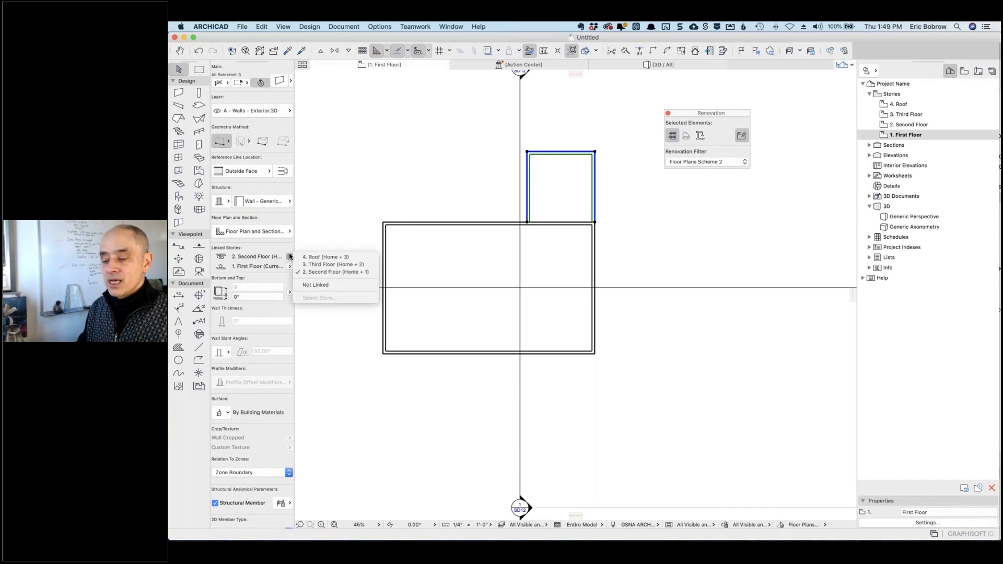
click(319, 284)
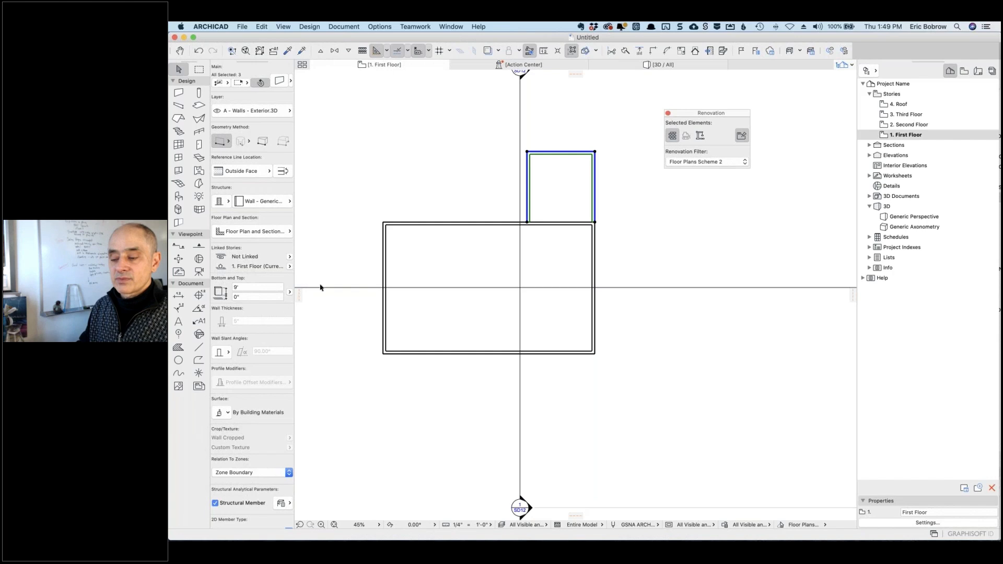
click(254, 287)
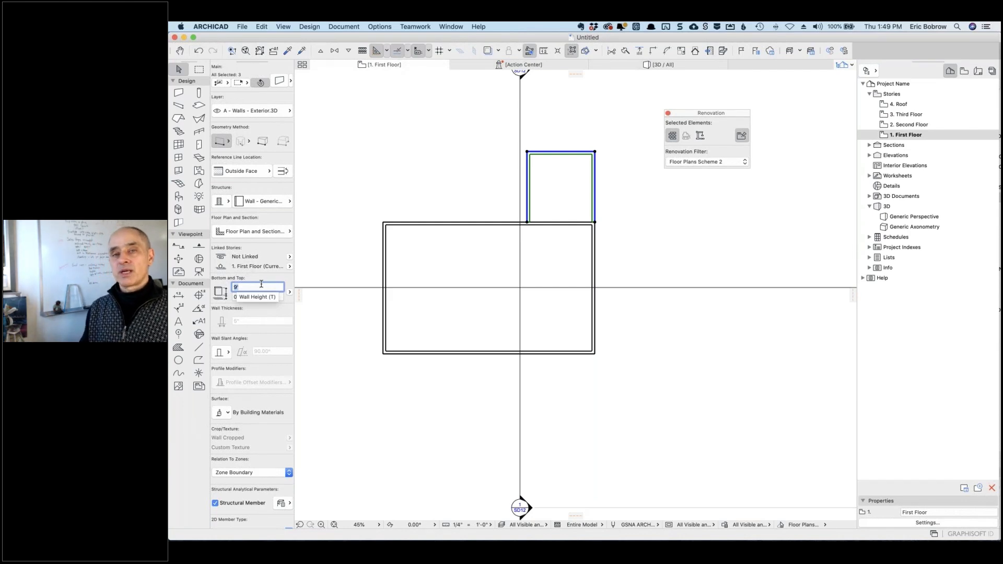
scroll(262, 284, down, 2)
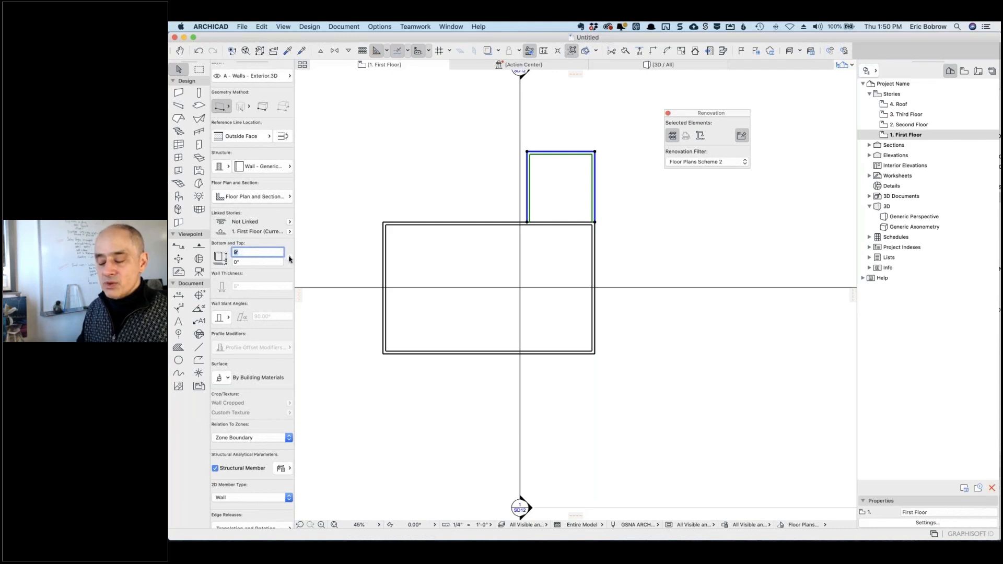
click(250, 249)
key(BackSpace)
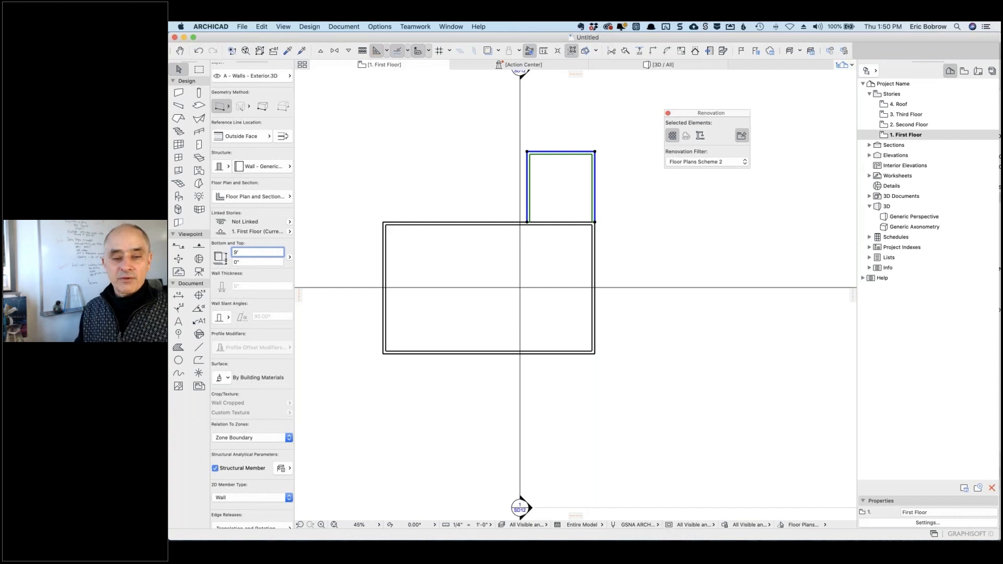
text(')
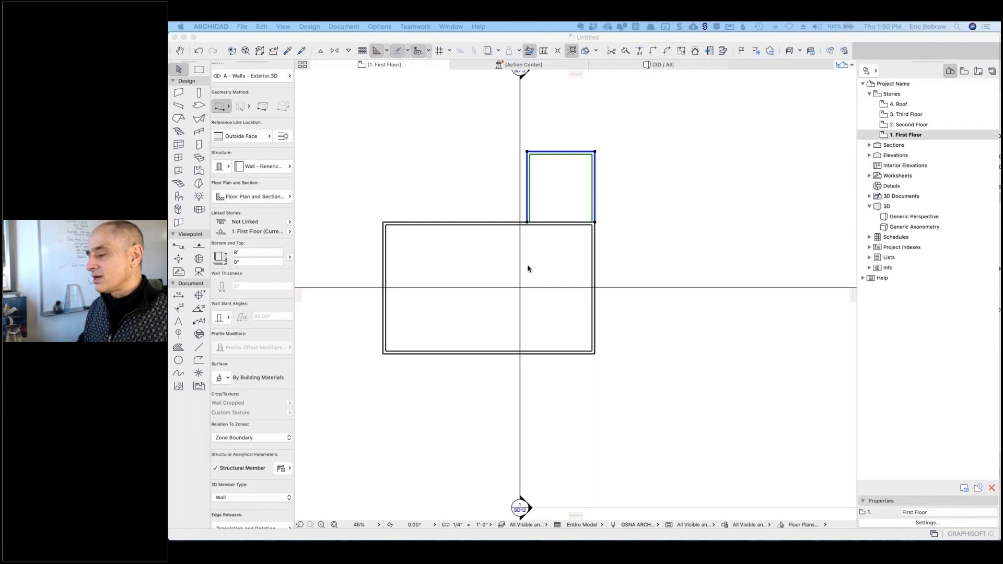
Deselect the walls and turn on the construction grid display in the First Floor plan
click(664, 235)
click(663, 236)
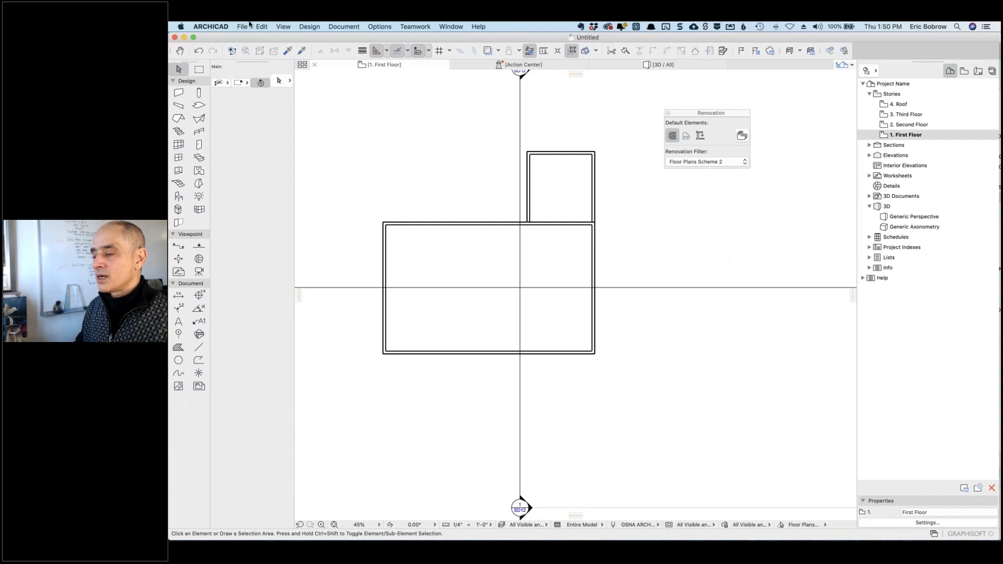
click(286, 27)
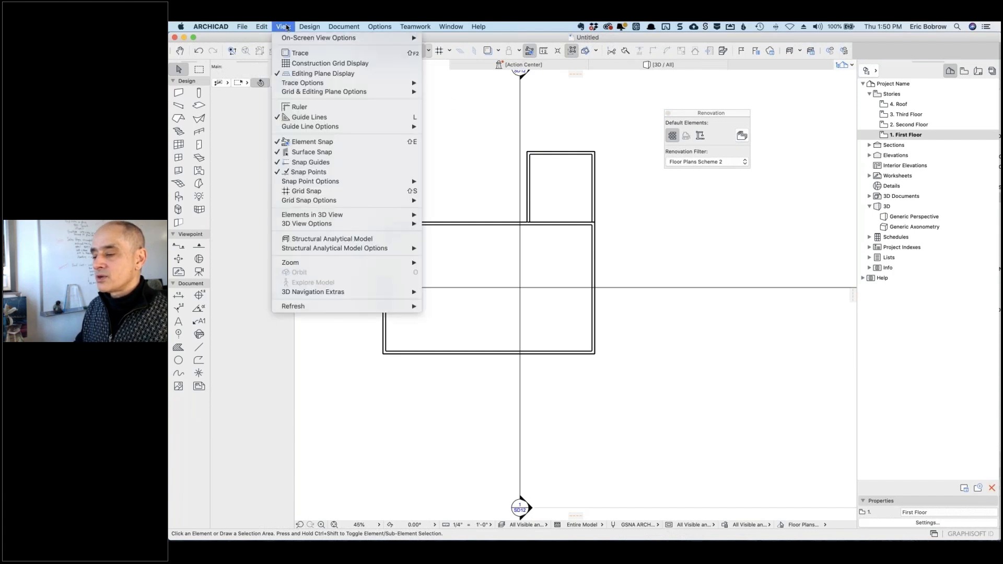
click(314, 64)
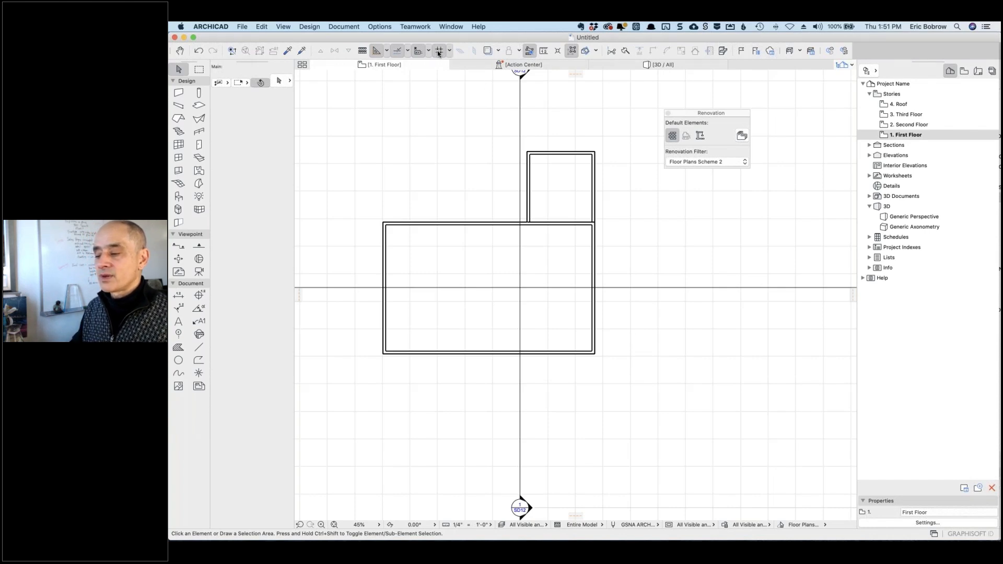
Draw a closed L-shaped loop of chained exterior walls beside the existing building, snapping corners to the construction grid and starting with a 16' wall
click(179, 92)
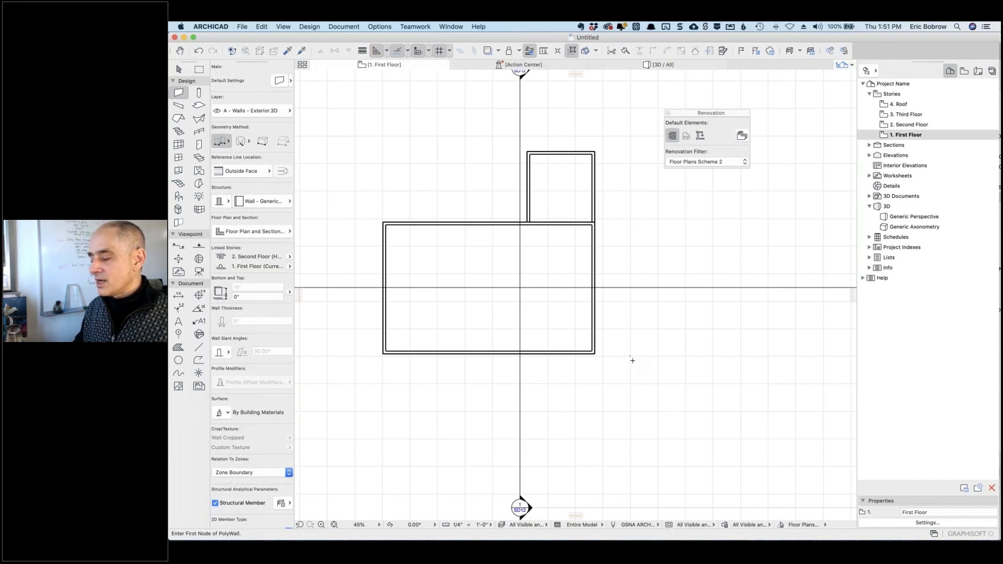
click(630, 356)
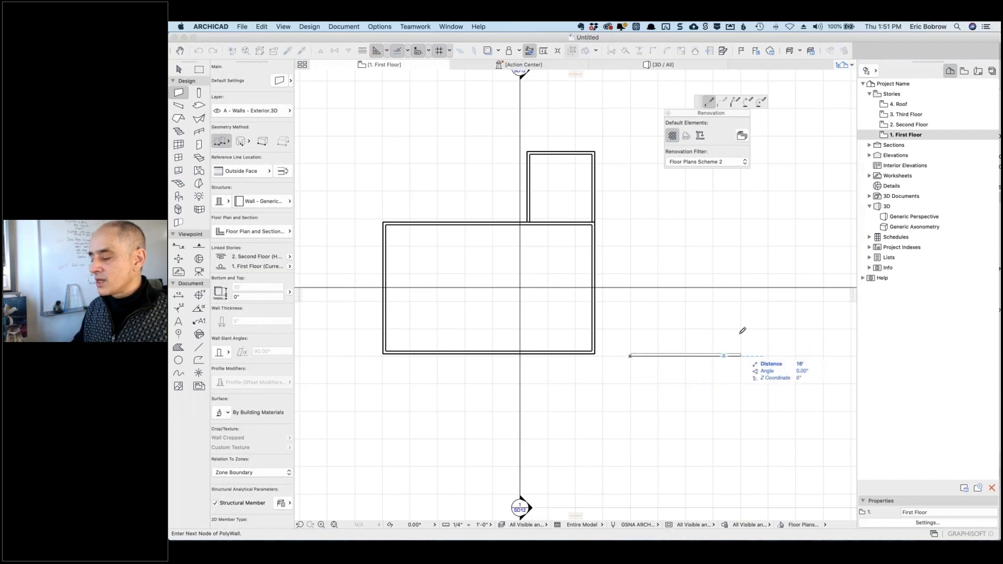
click(741, 356)
click(740, 301)
click(795, 300)
click(795, 219)
click(630, 219)
click(631, 356)
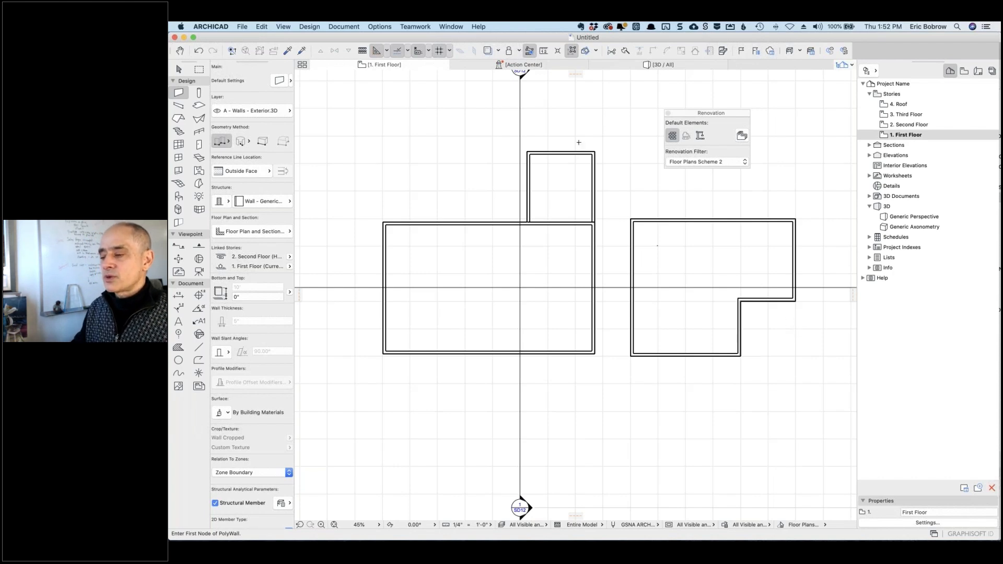
Enable snapping to the snap grid and draw a two-segment L-shaped wall below the new building, with a 7'-10" horizontal leg
click(450, 51)
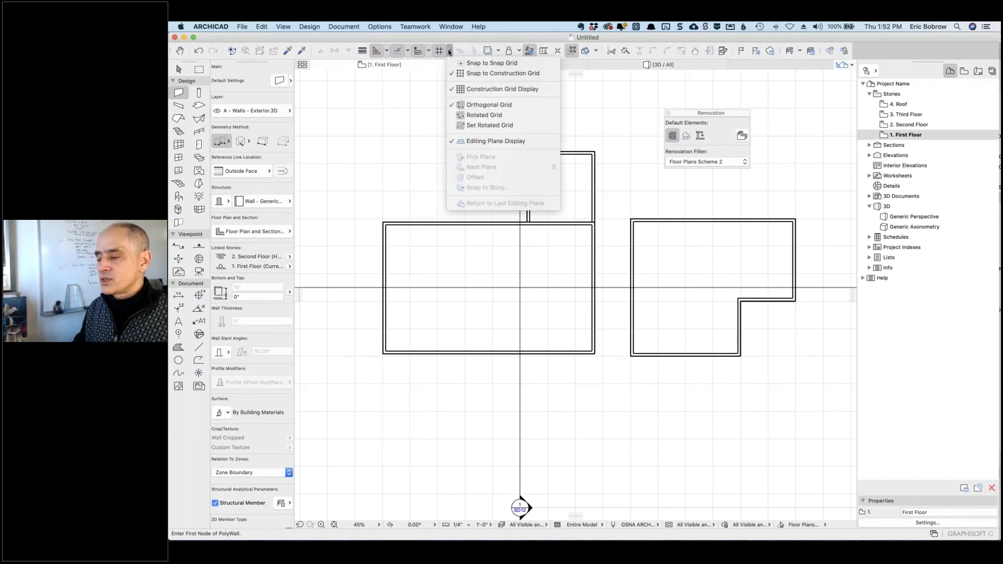
click(491, 66)
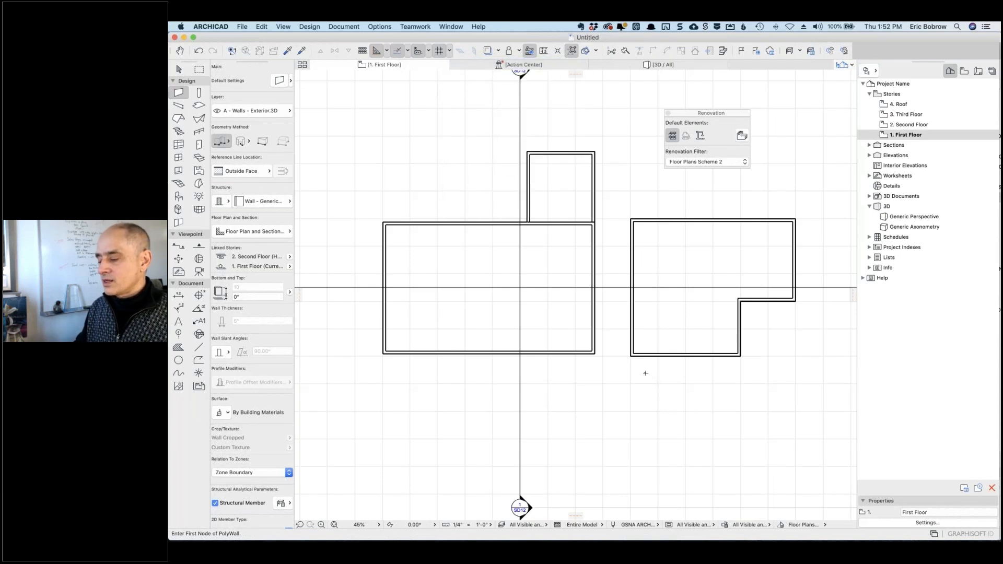
click(645, 372)
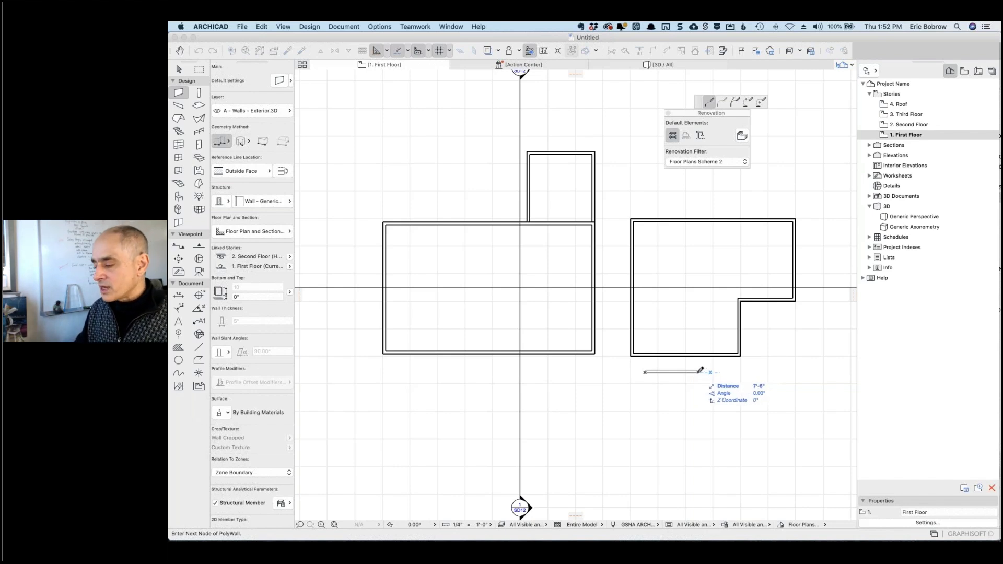
scroll(703, 370, up, 5)
scroll(700, 370, up, 1)
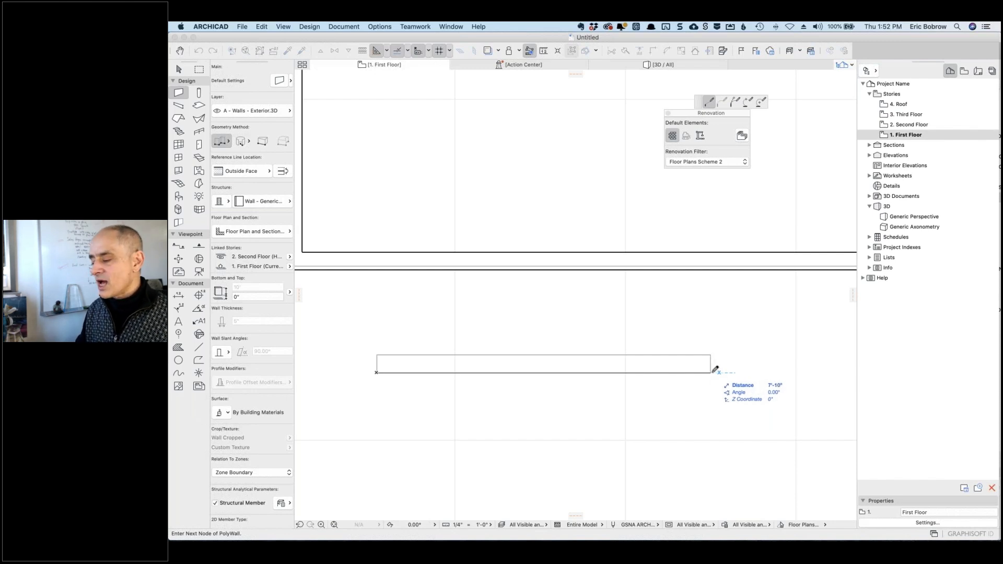
click(710, 373)
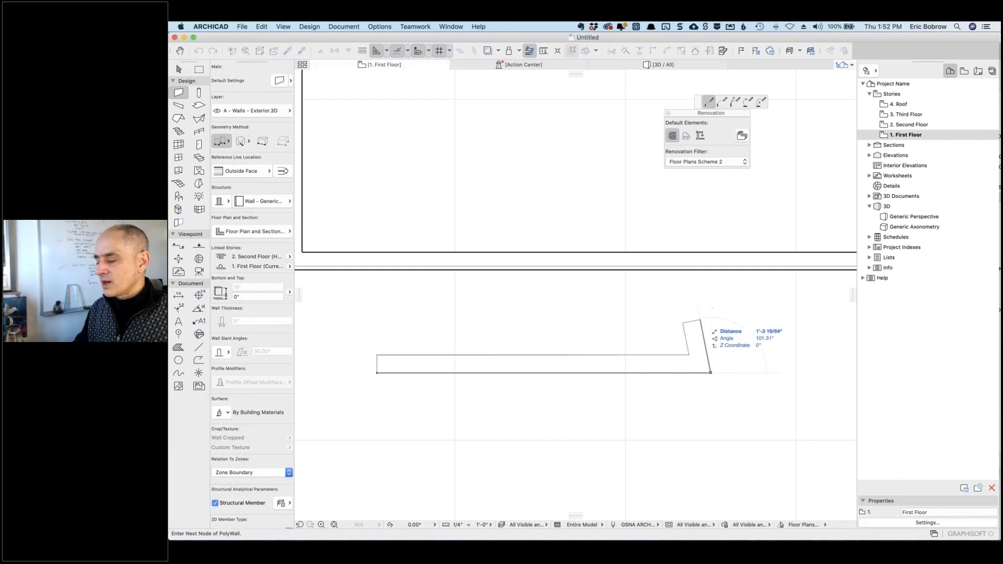
click(712, 287)
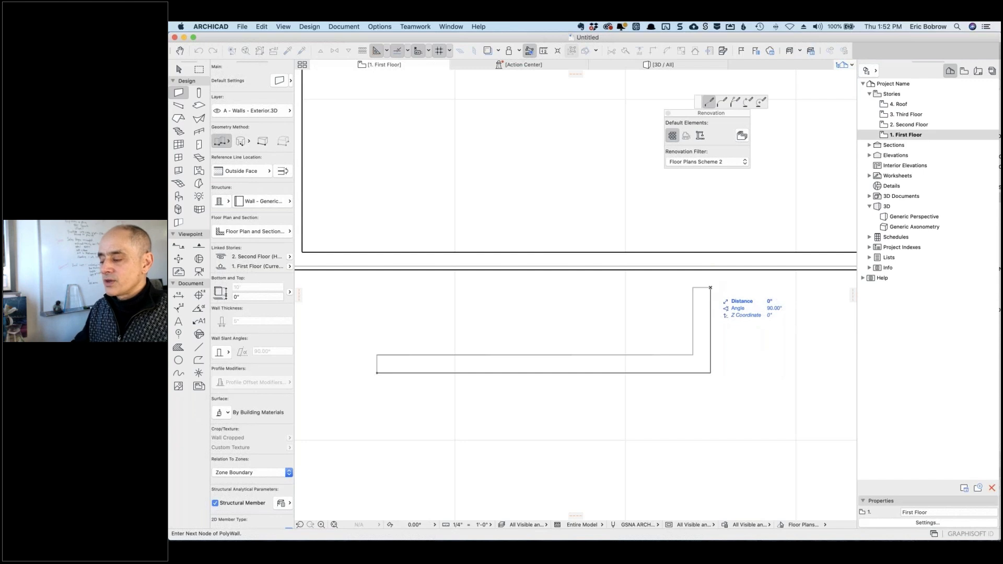
click(711, 287)
Set the snap grid spacing to 4" in both directions in the Grids & Background settings
click(376, 28)
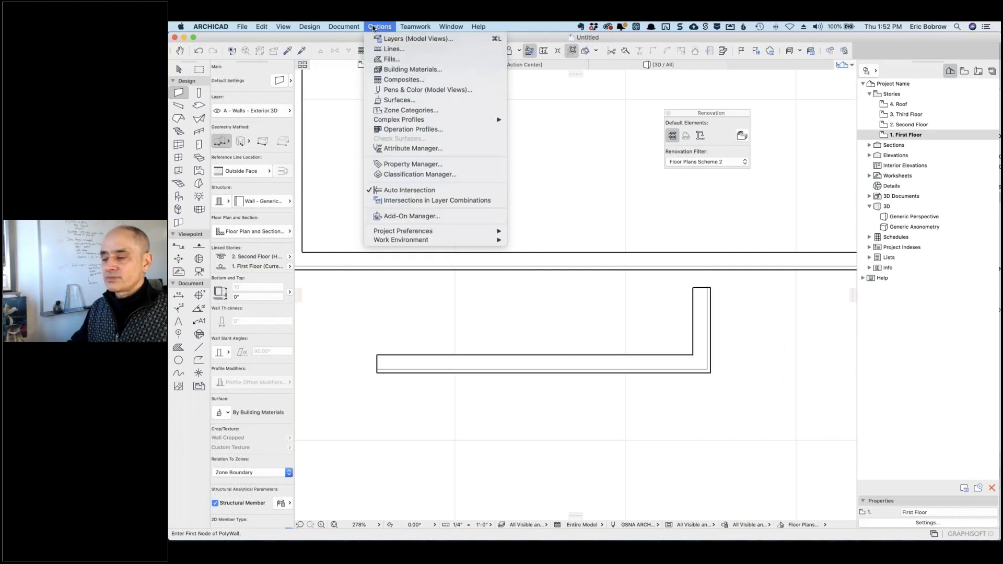
mouse_move(283, 26)
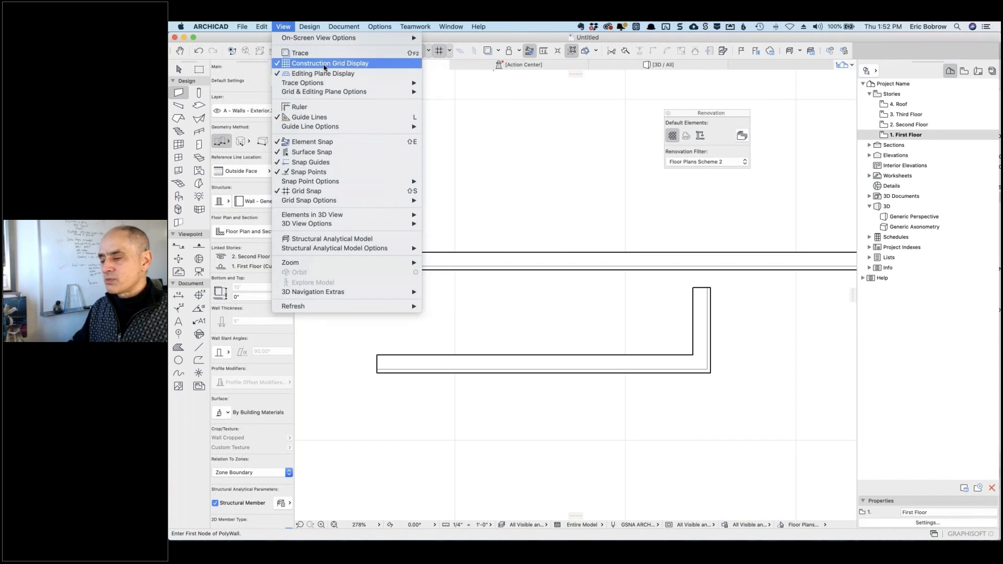
mouse_move(338, 94)
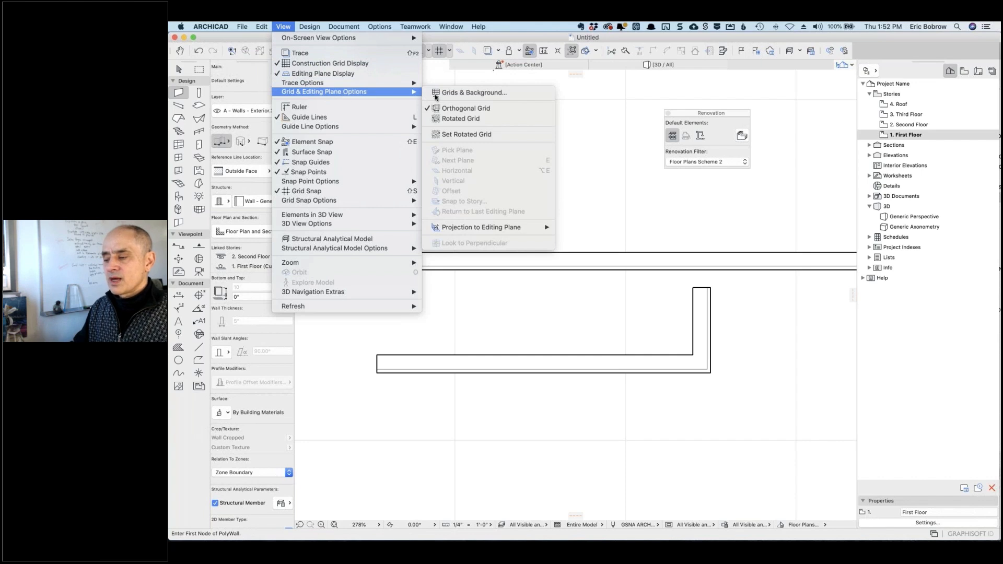
click(475, 94)
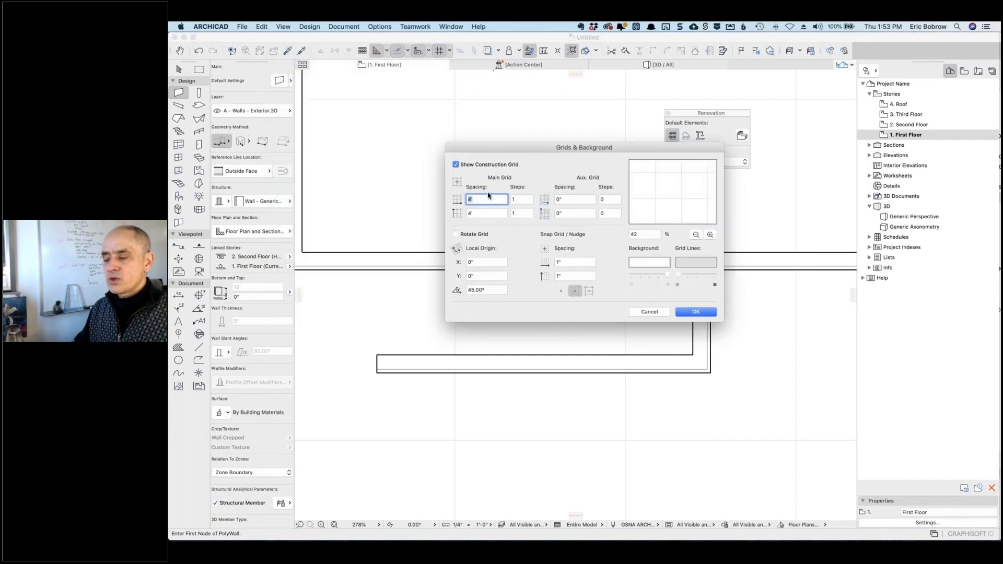
click(482, 215)
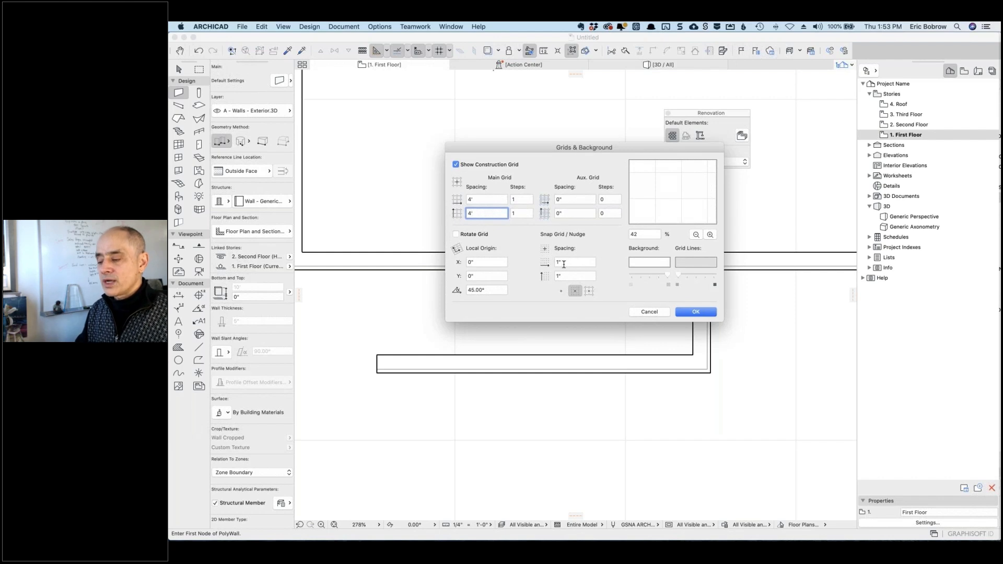
mouse_move(559, 264)
mouse_down()
mouse_move(550, 264)
mouse_move(569, 275)
mouse_up()
text(4)
text(4)
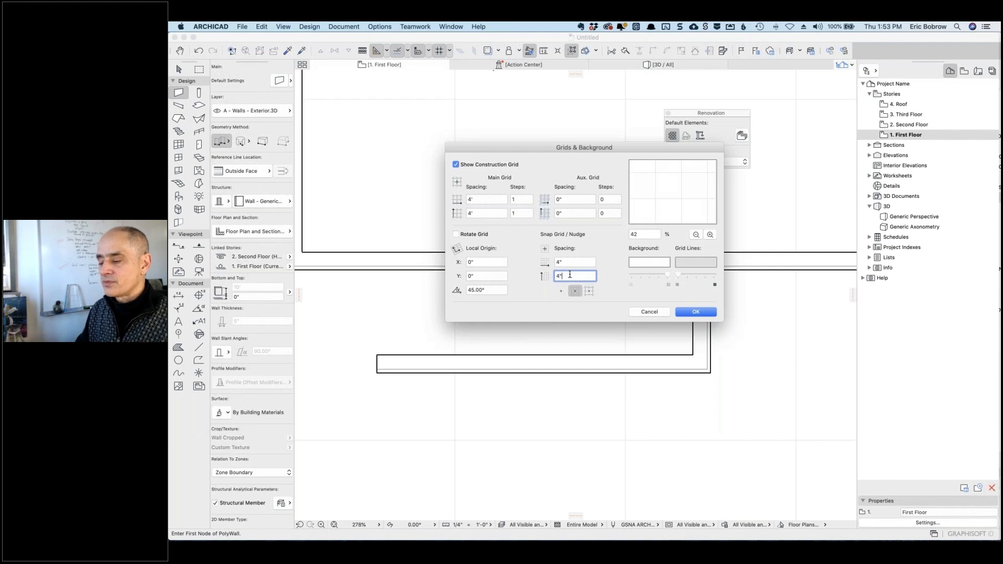
click(688, 313)
Draw a smaller L-shaped wall below the previous one, snapping to the snap grid, with a 1'-8" vertical leg
click(497, 468)
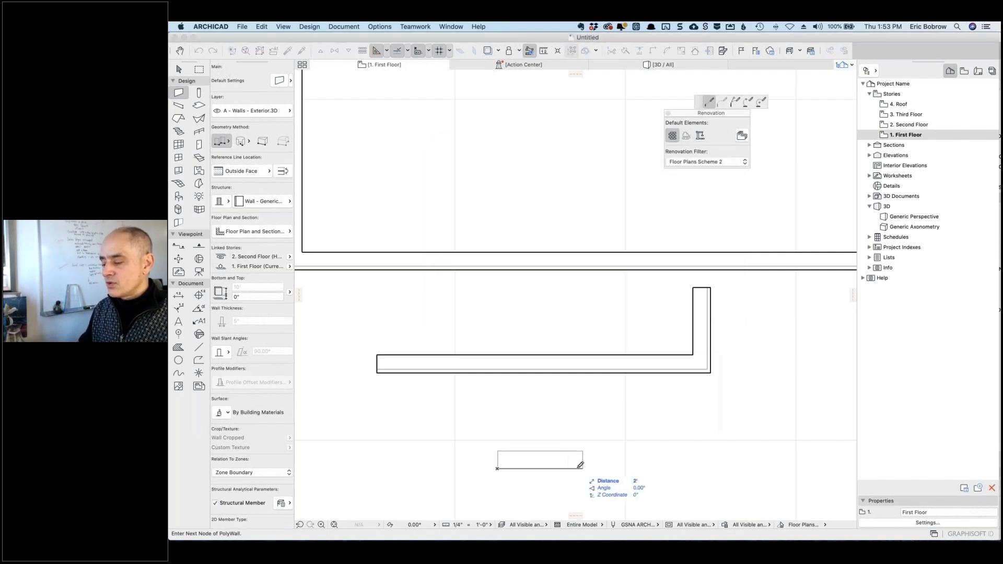
click(640, 468)
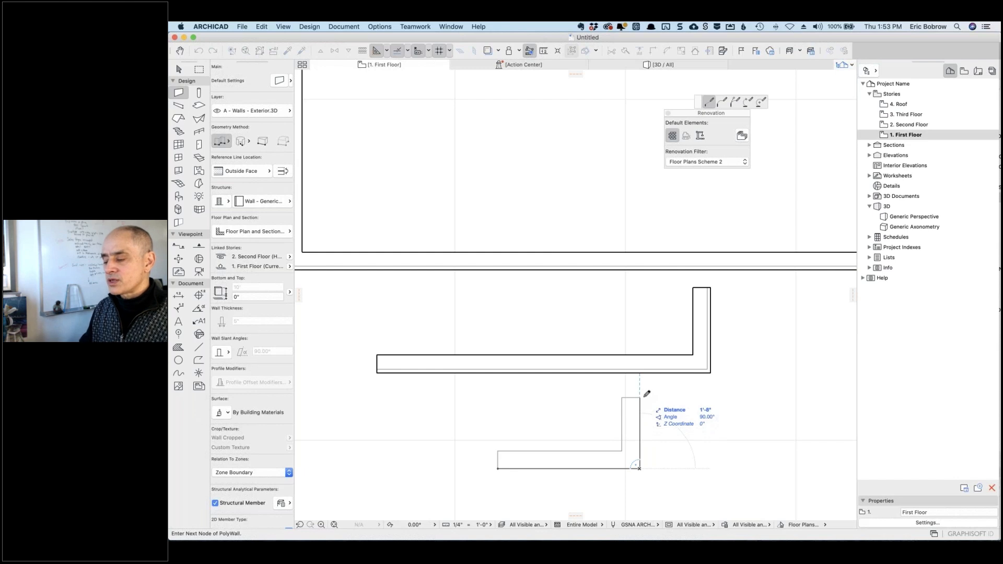
double_click(643, 397)
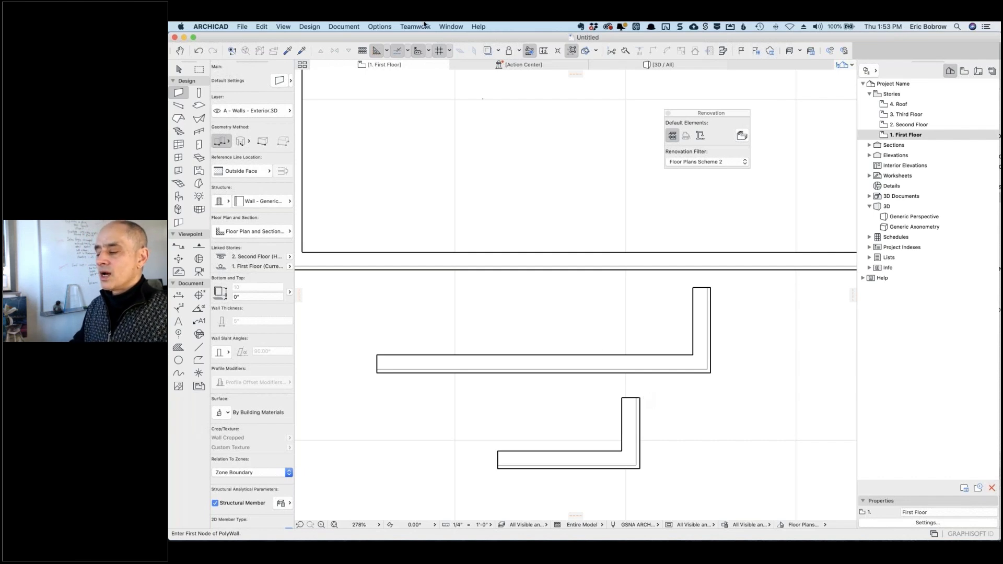
Search the object library for "chair", choose Chair 01 24, and place it beside the L-shaped wall segments
click(179, 197)
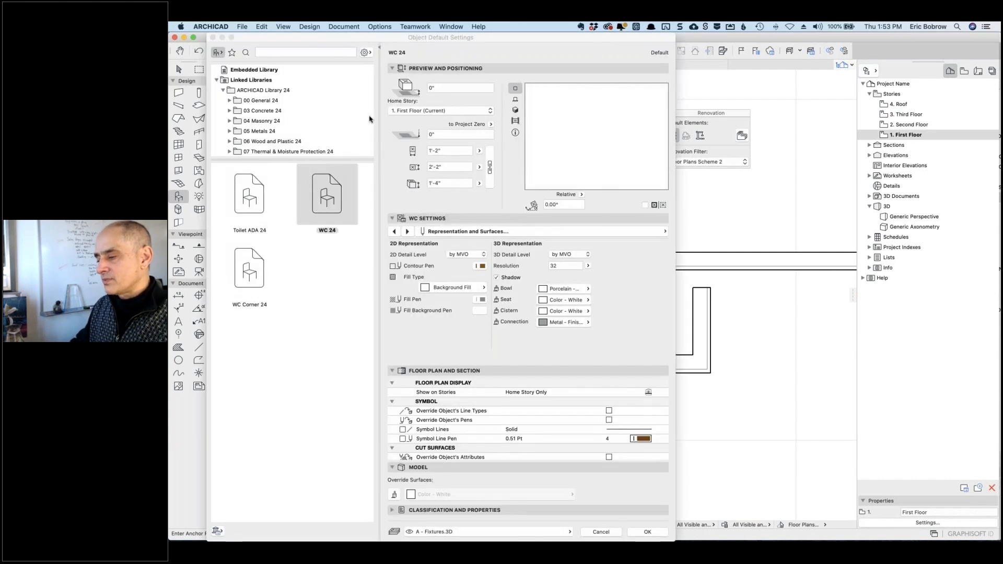
click(285, 55)
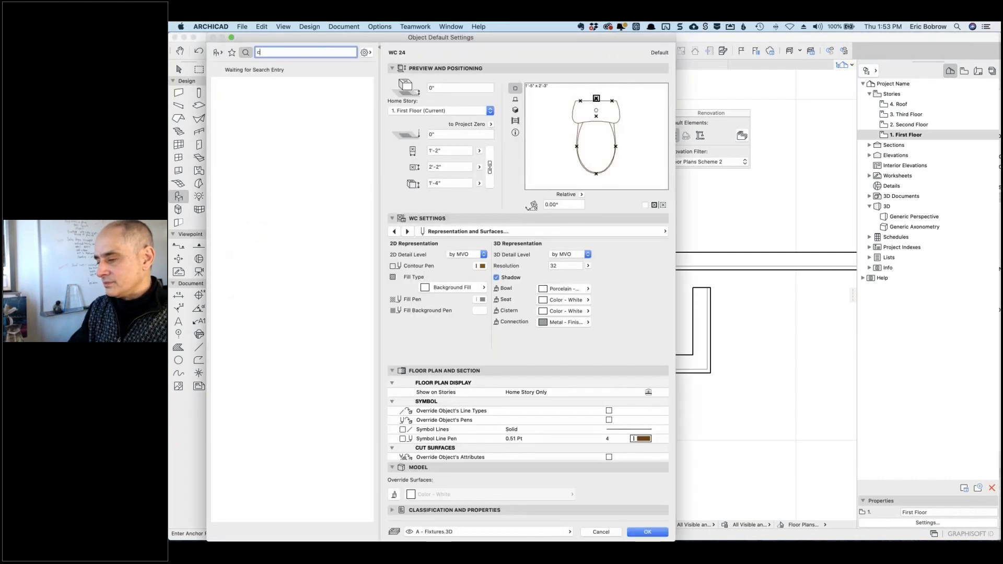
text(chair)
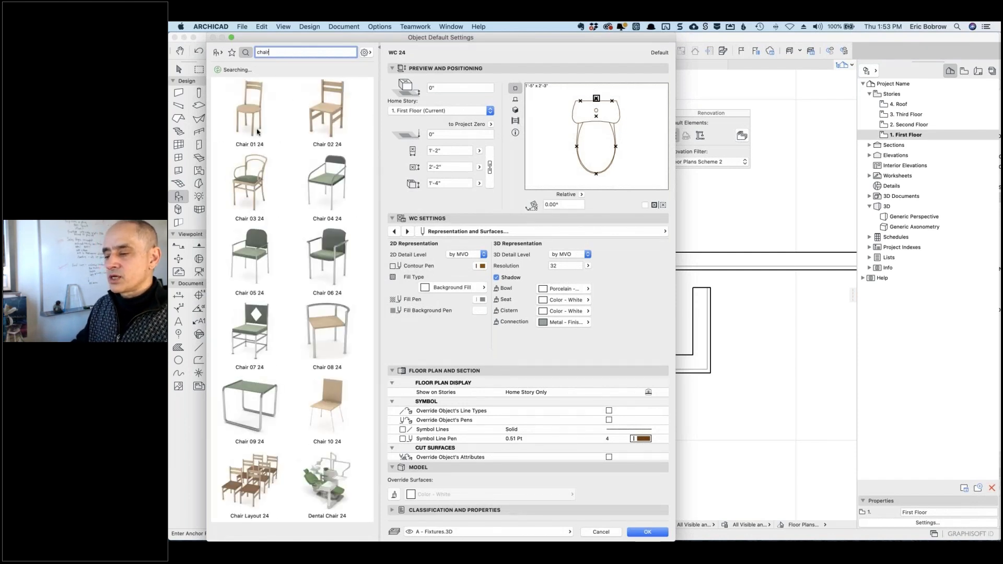
click(250, 110)
click(647, 532)
click(783, 385)
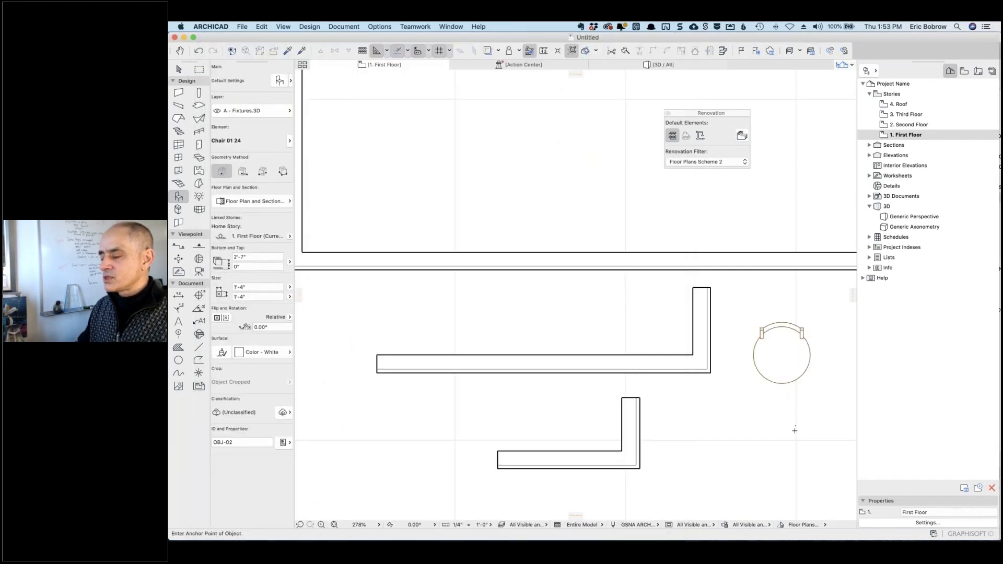
Select the chair and search all commands in alphabetical order for "nudge" in the Keyboard Shortcuts settings
shift+click(786, 368)
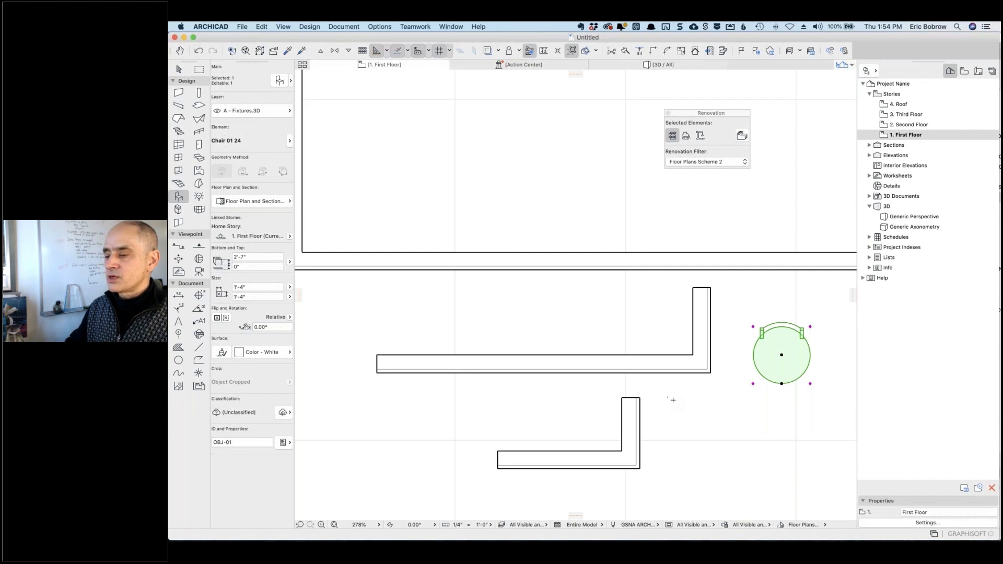
click(262, 26)
mouse_move(313, 208)
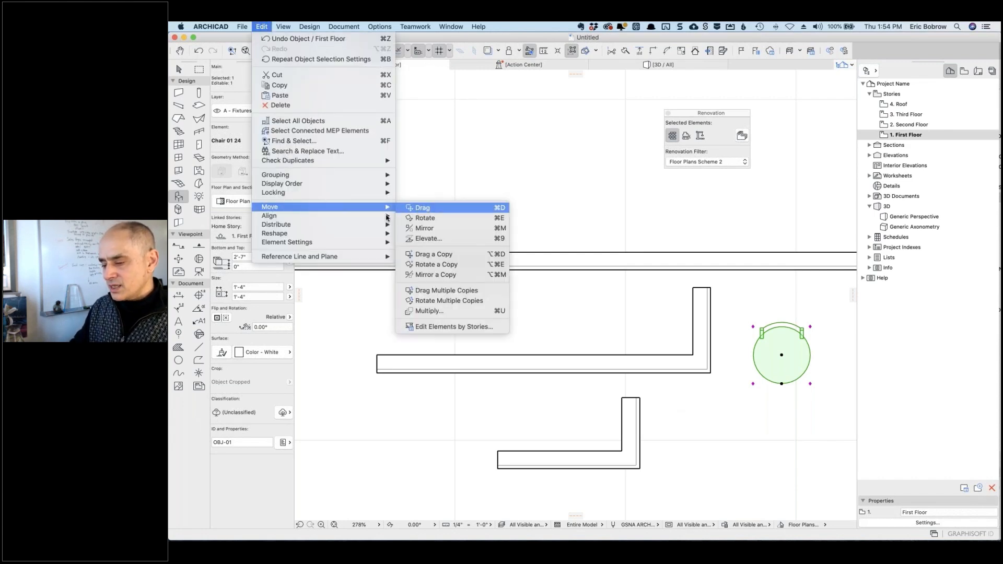
mouse_move(383, 226)
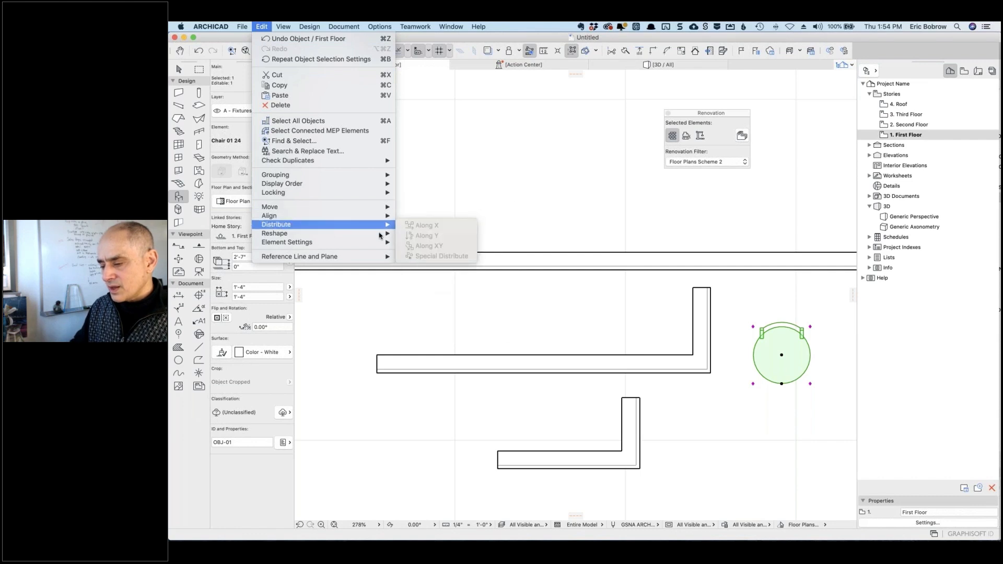
mouse_move(380, 244)
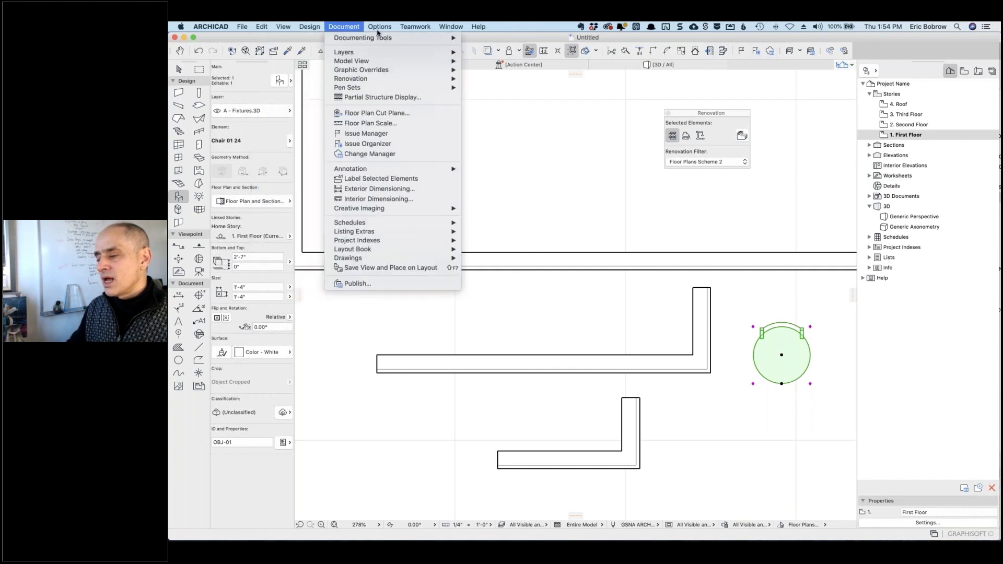
mouse_move(380, 32)
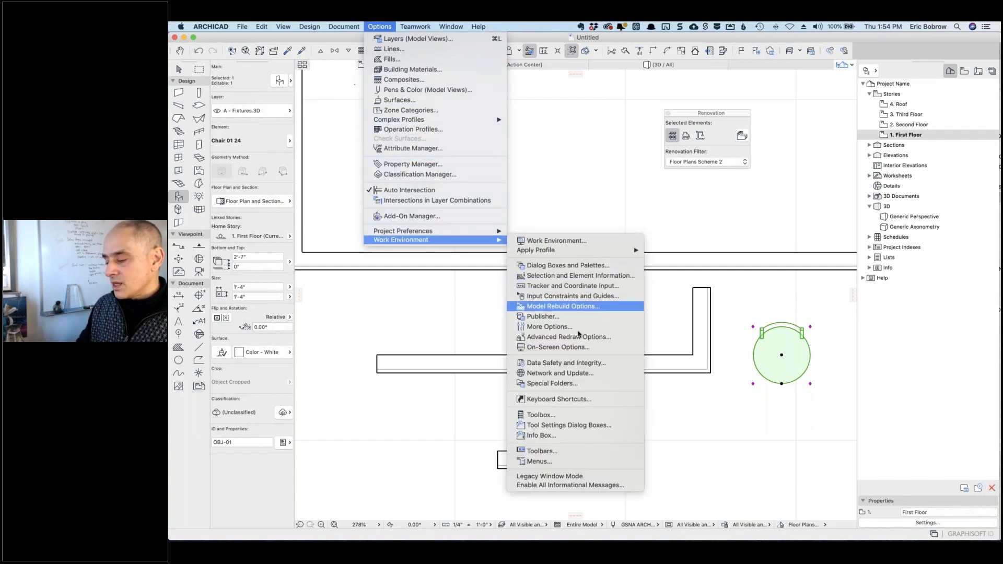
click(569, 397)
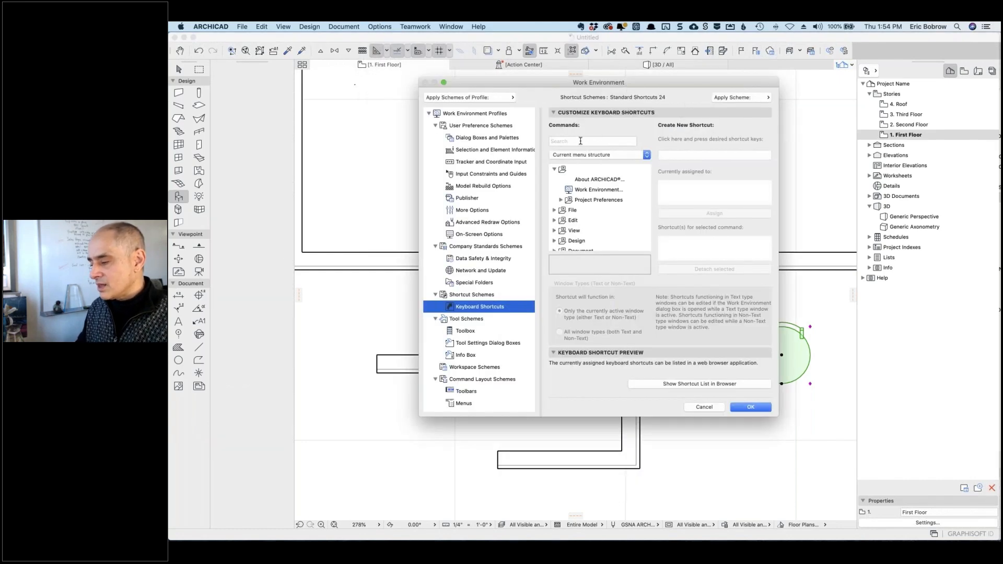
click(581, 141)
text(nudge)
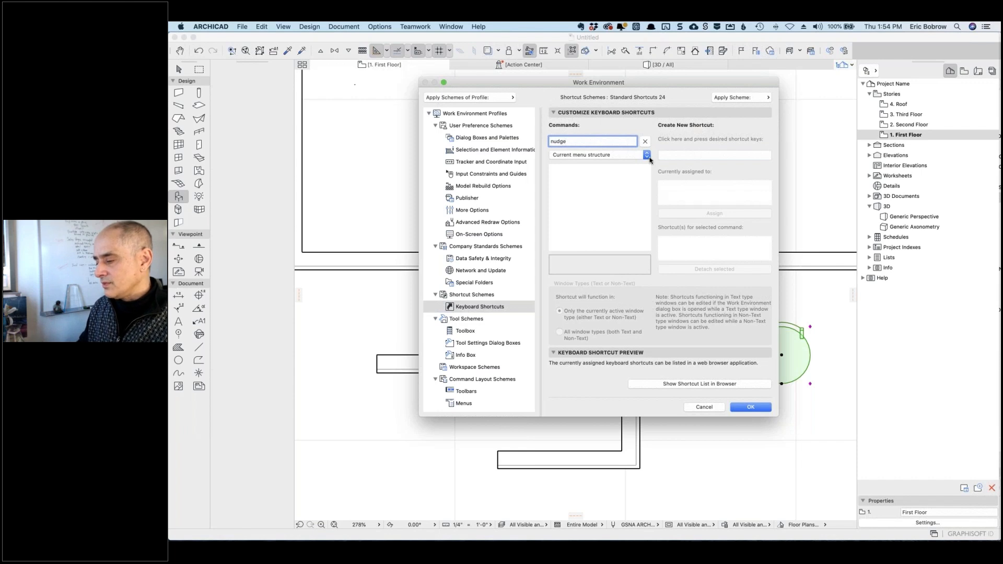
click(647, 156)
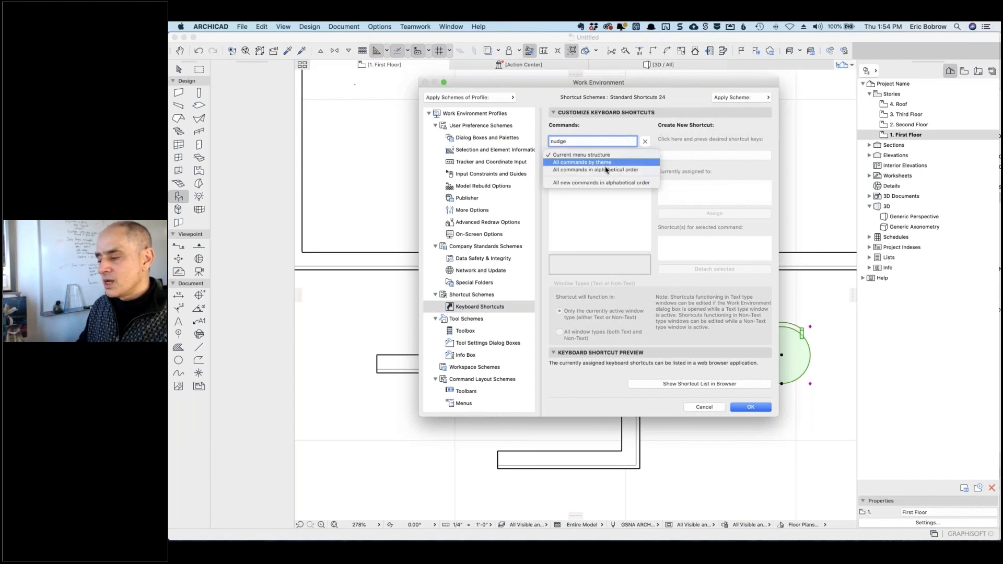
click(606, 170)
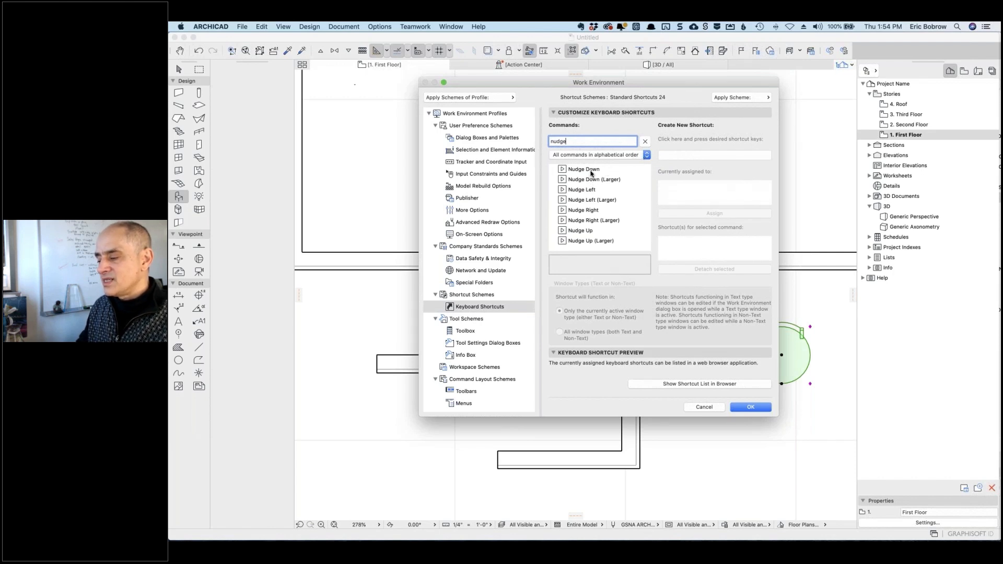
Check the shortcuts assigned to Nudge Down and Nudge Left, and leave the Work Environment settings without changes
click(592, 173)
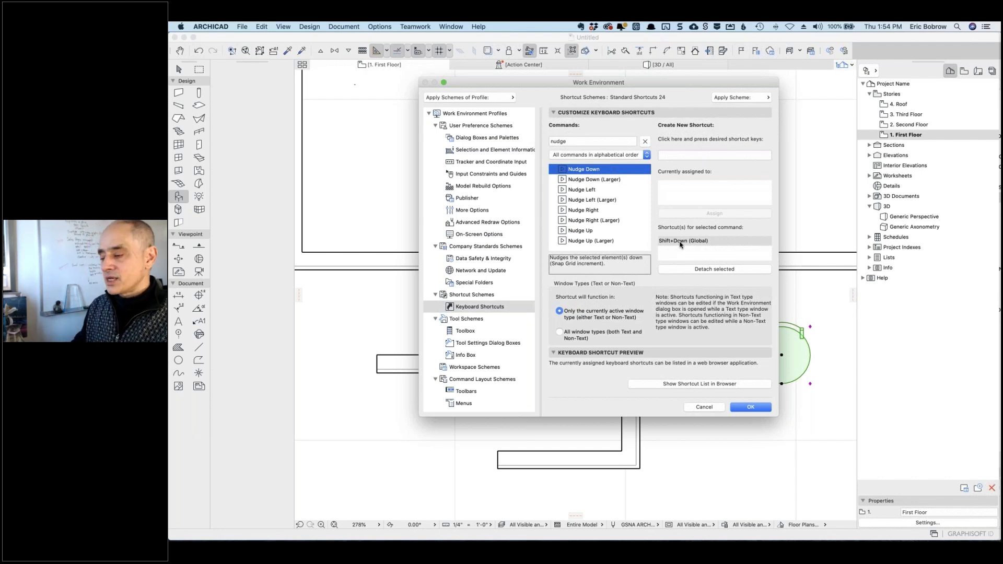
click(588, 191)
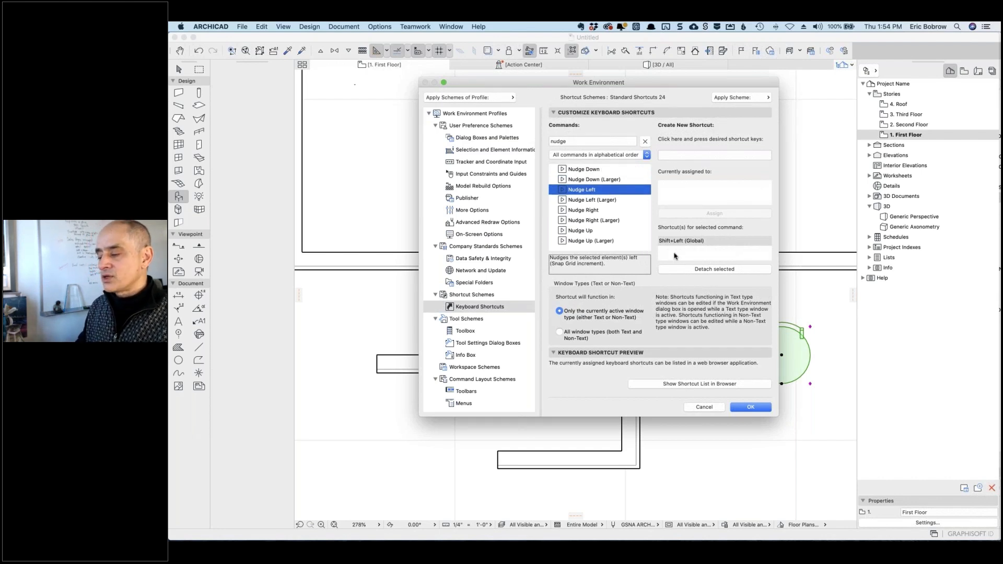
click(710, 409)
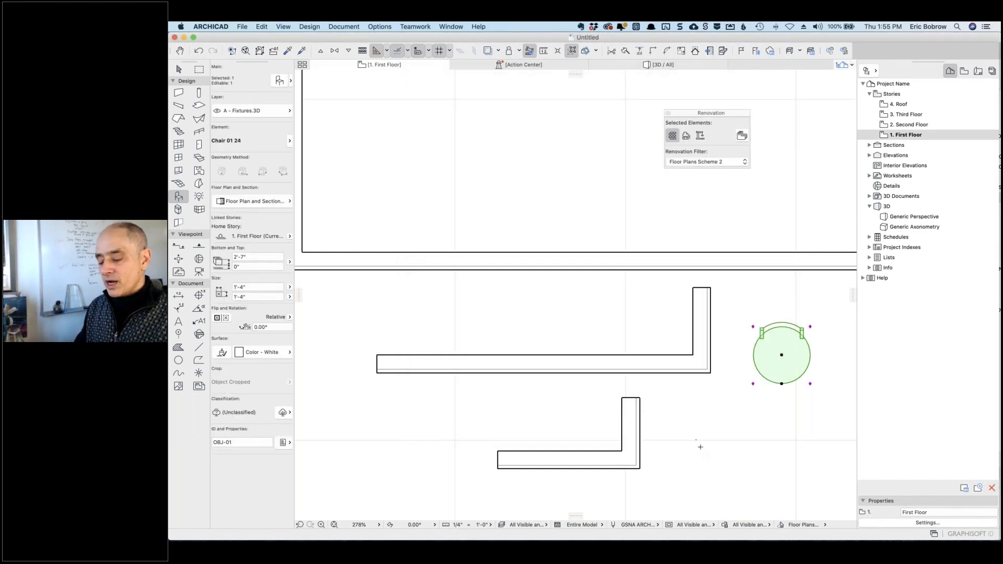
Nudge the selected chair by the snap grid increment: two steps down, two steps right and four steps left
key(shift+Down)
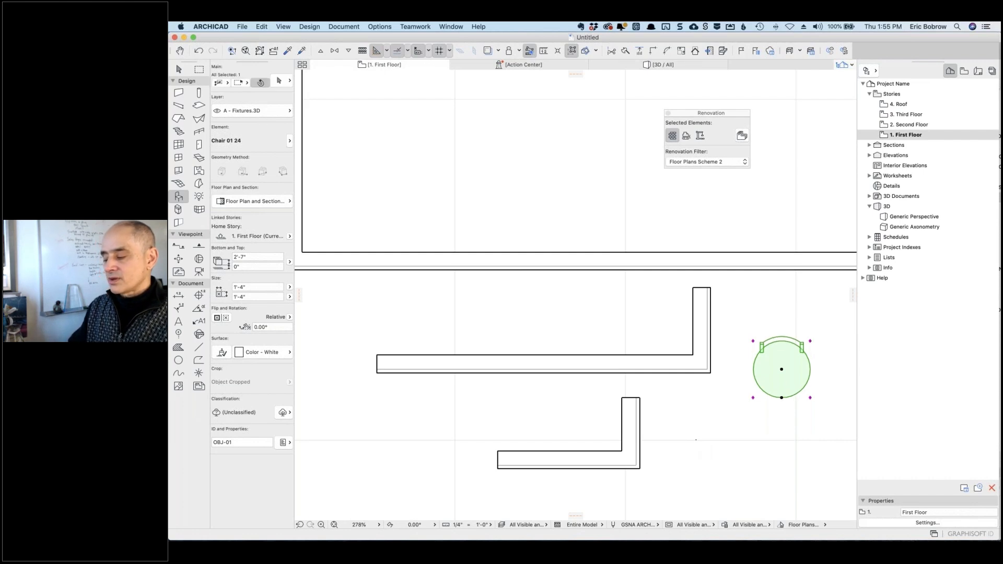
key(shift+Down)
key(shift+Right)
key(shift+Right)
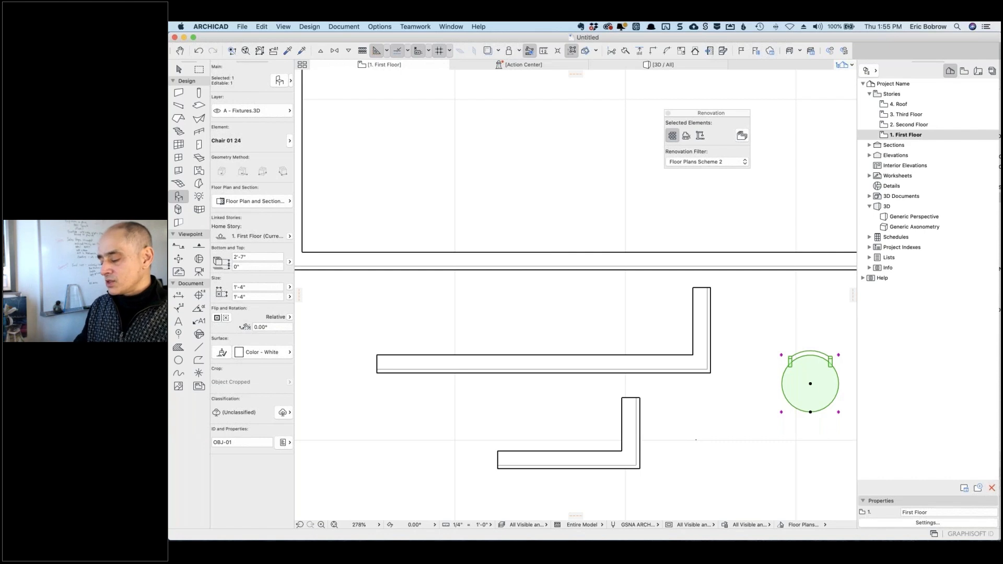
key(shift+Left)
key(shift+Left)
key(shift+Left)
key(shift+Left)
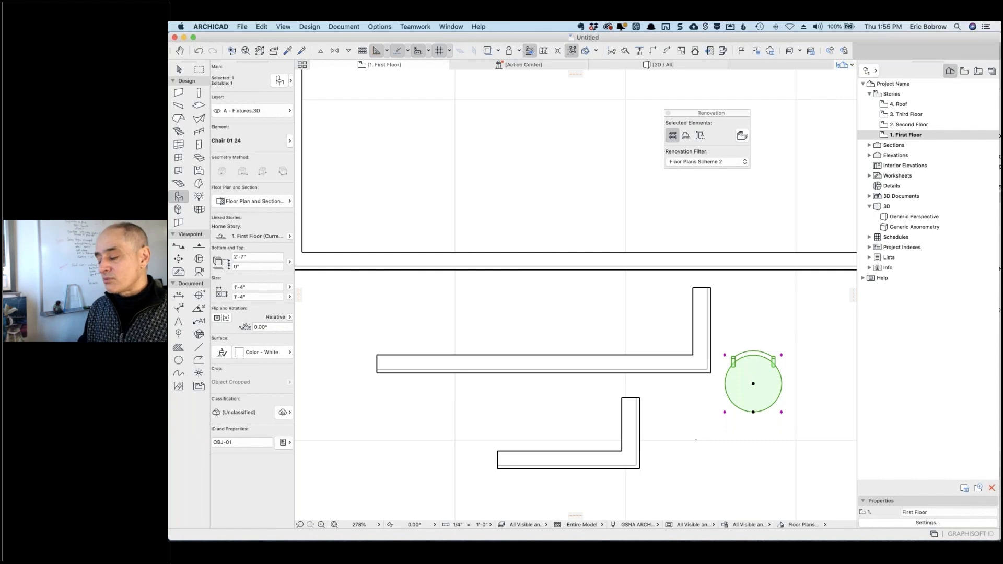
Nudge the chair two steps up and two steps right at a smaller zoom scale
scroll(699, 436, down, 10)
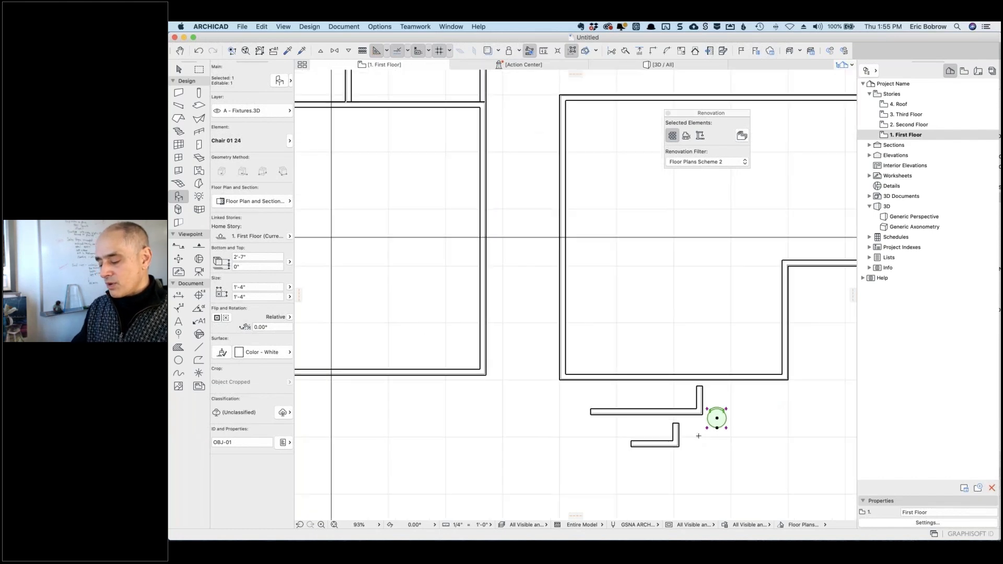
key(shift+Up)
key(shift+Right)
key(shift+Right)
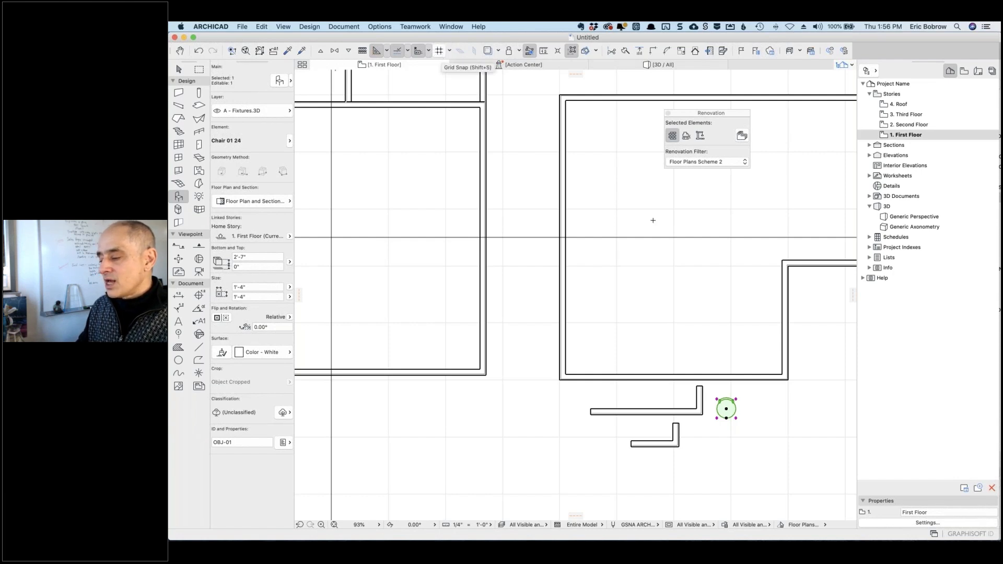
Delete the chair and the two small L-shaped walls below the right-hand building
click(178, 69)
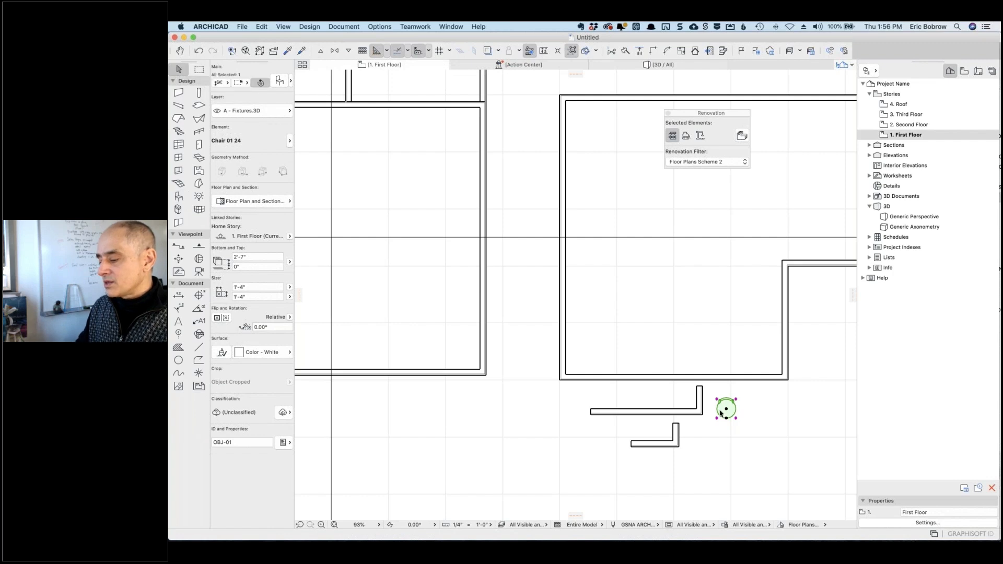
click(575, 393)
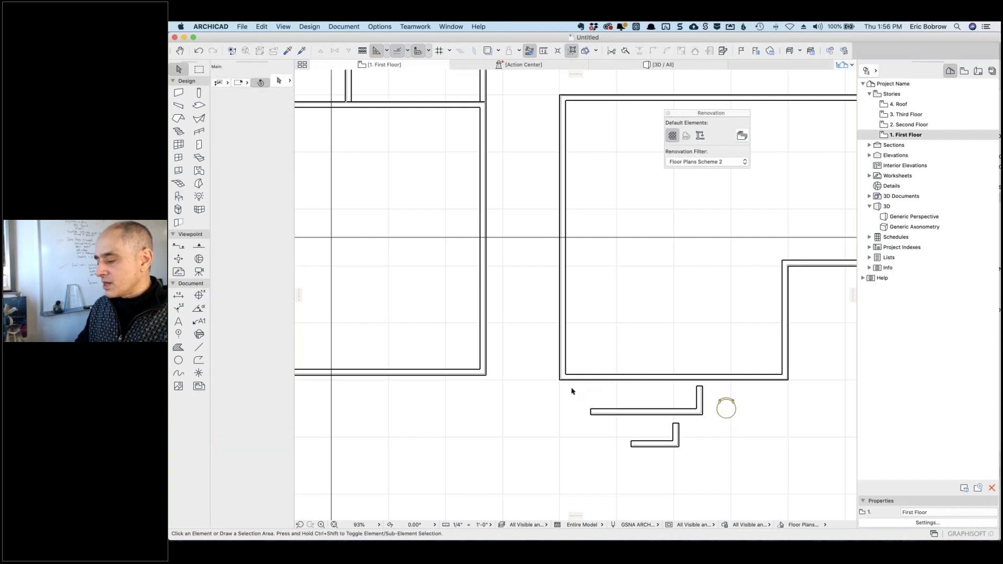
drag(572, 391, 766, 462)
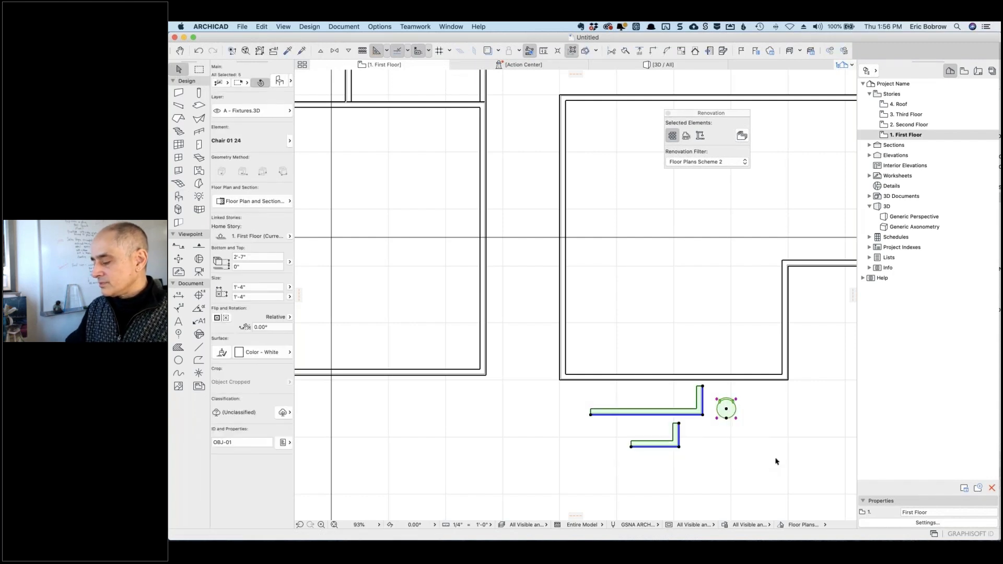
key(Delete)
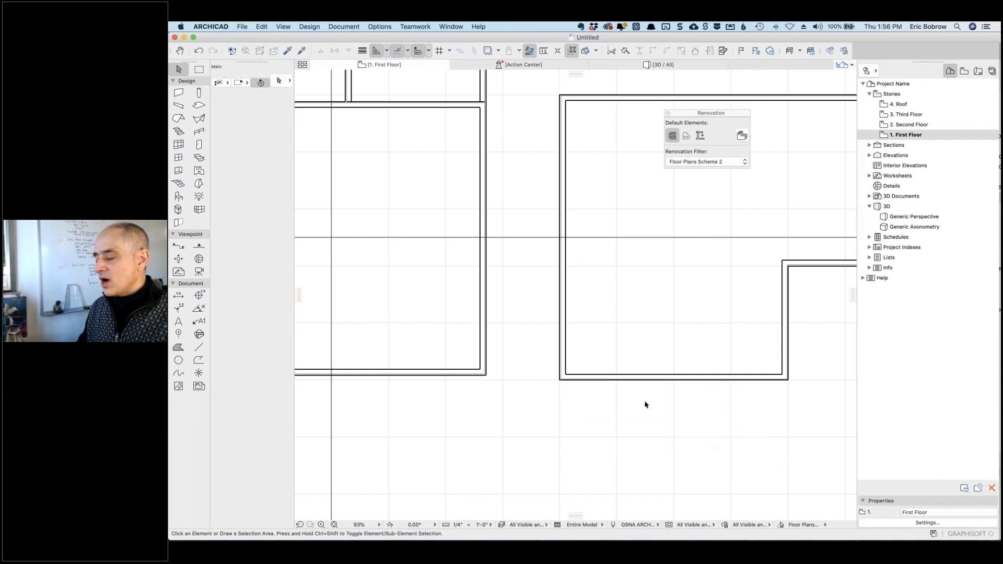
Set the Snap Grid / Nudge spacing to 8" in both directions in Grids & Background
scroll(627, 394, up, 5)
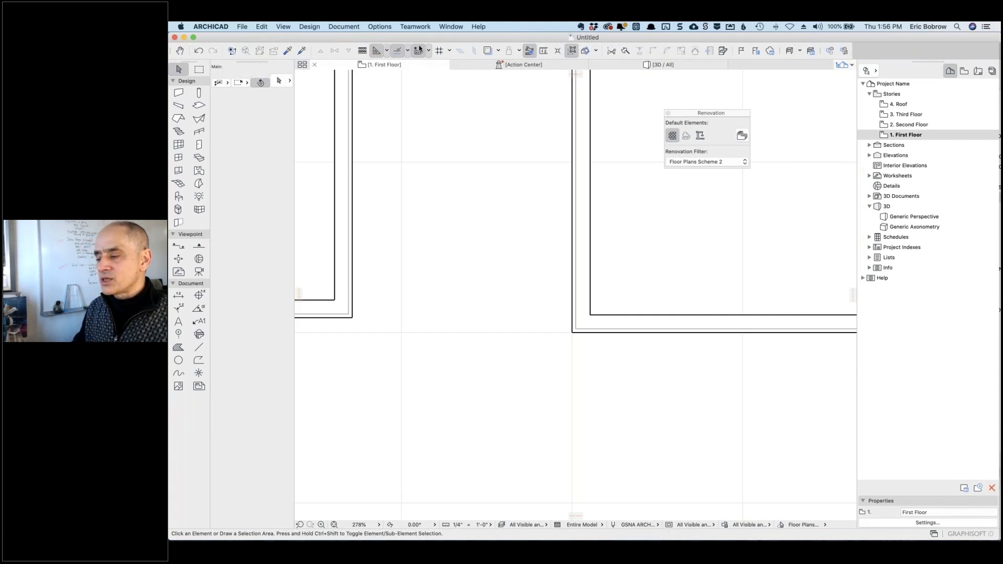
click(382, 28)
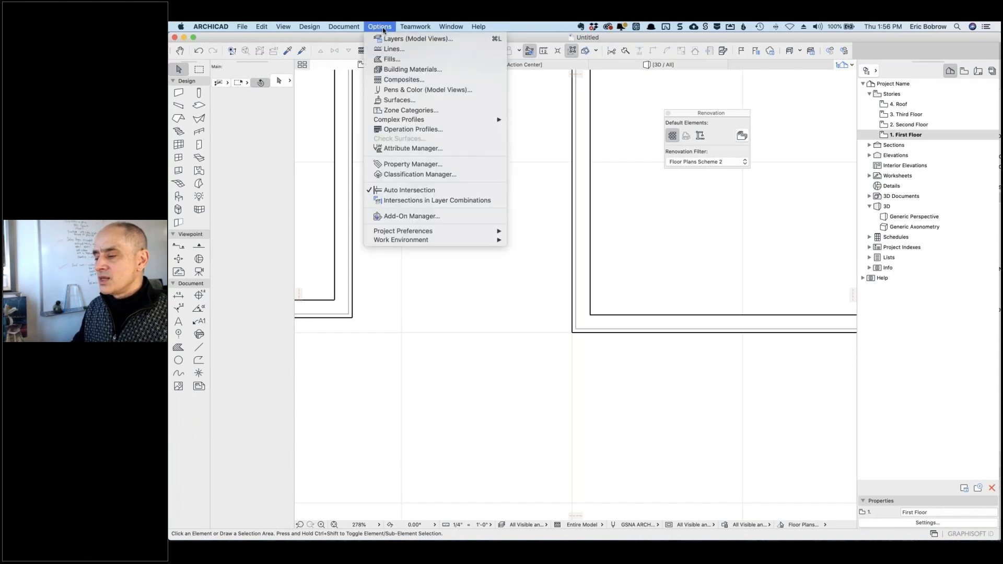
mouse_move(283, 27)
mouse_move(313, 91)
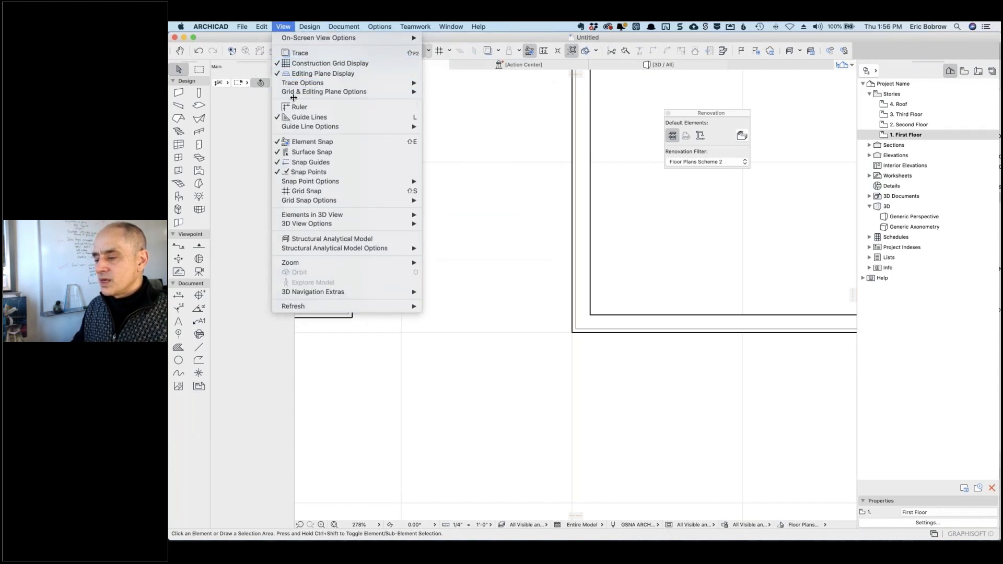
click(475, 93)
double_click(559, 263)
text(8)
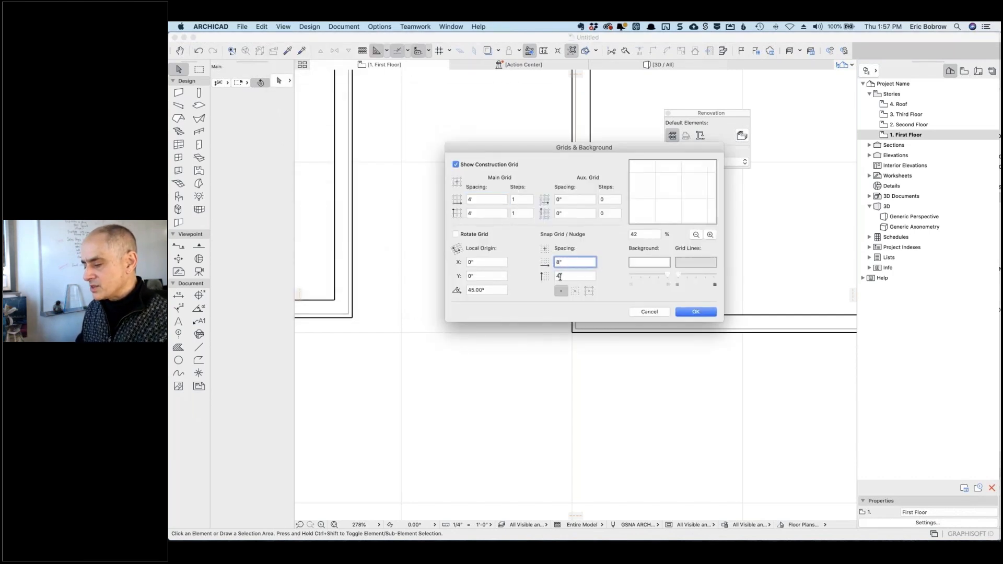
double_click(560, 276)
text(8)
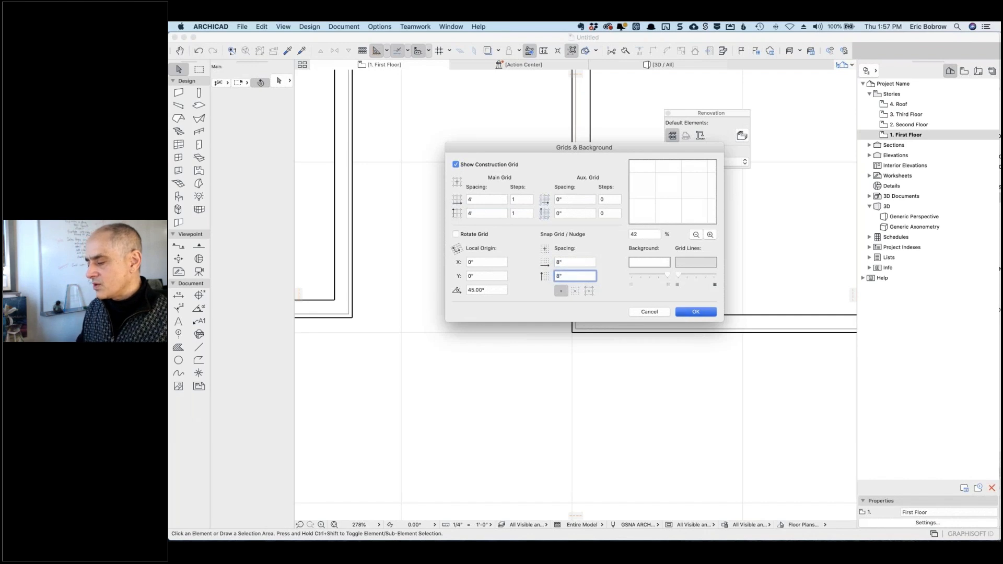
click(685, 312)
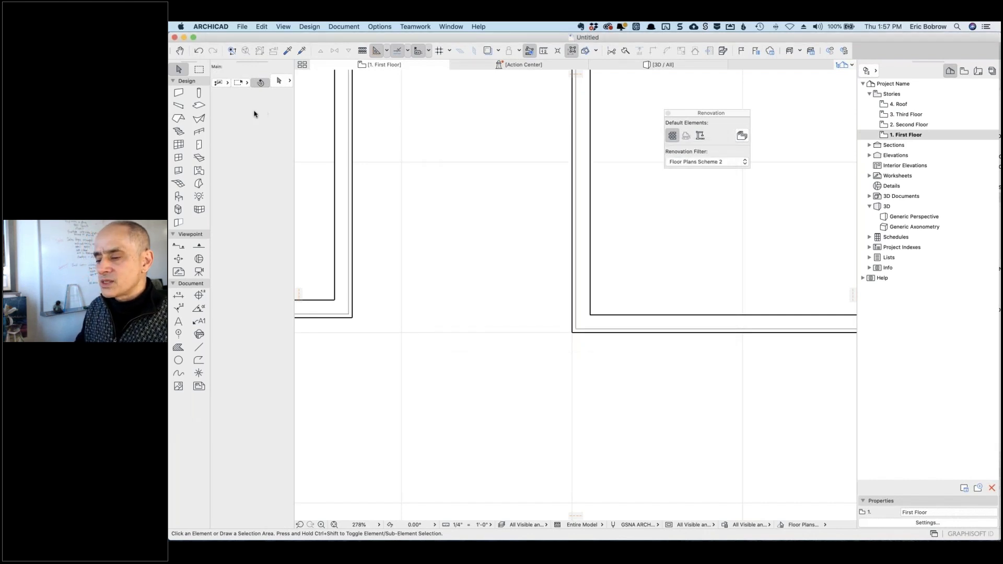
With Snap to Snap Grid chosen, place a W1 Casement 24 window by its corner about 2' from the right-hand building's lower-left wall corner
click(178, 157)
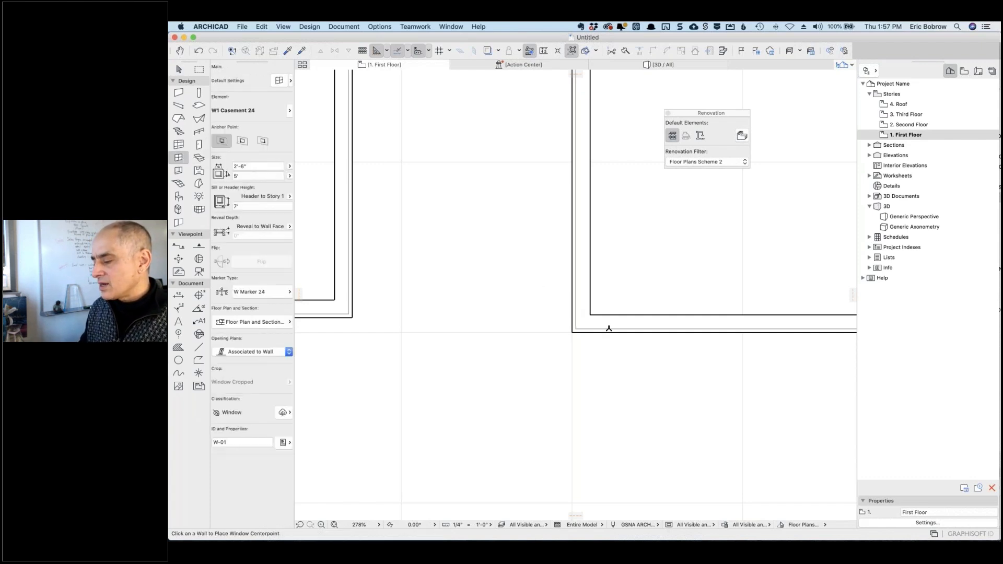
click(449, 51)
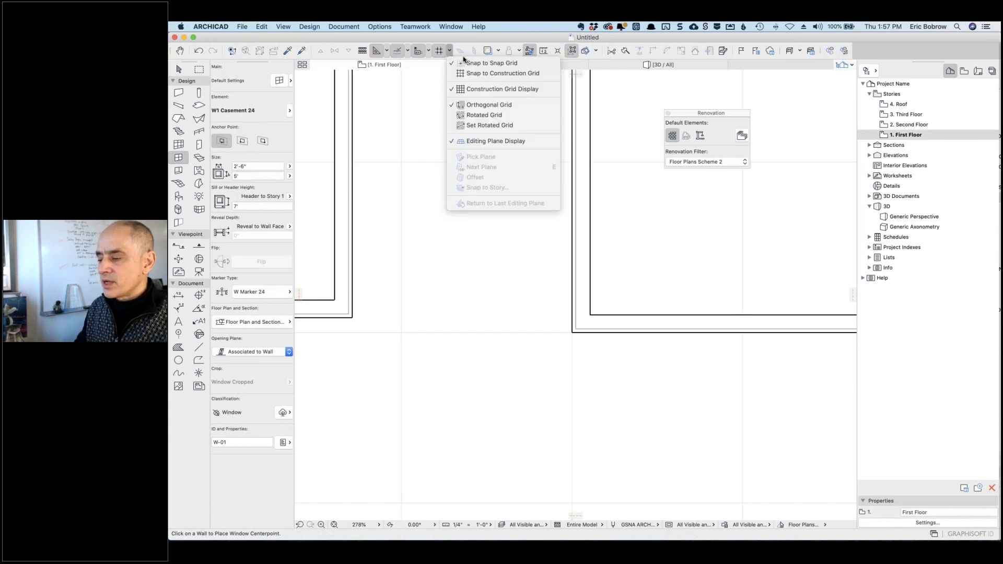
click(494, 63)
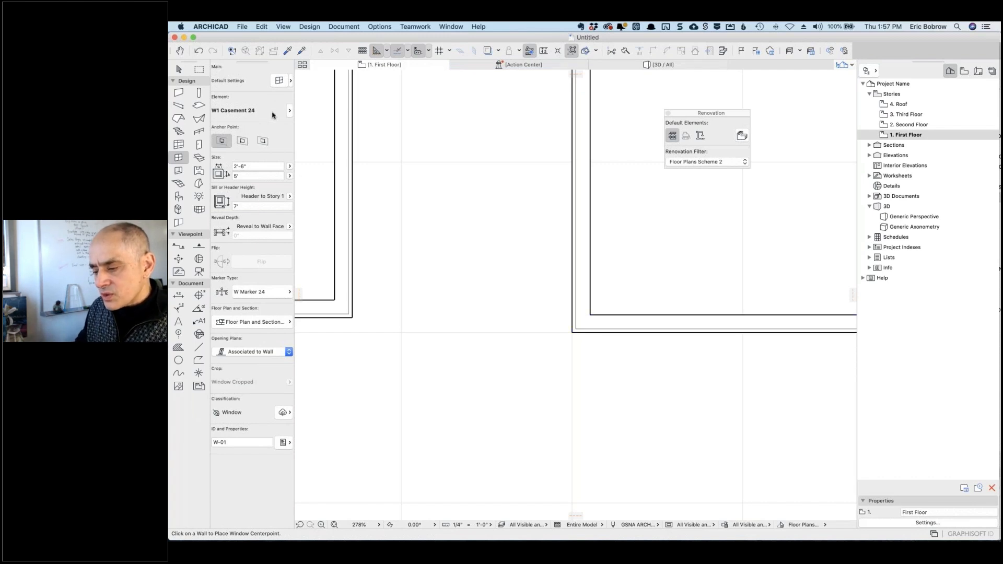
click(242, 142)
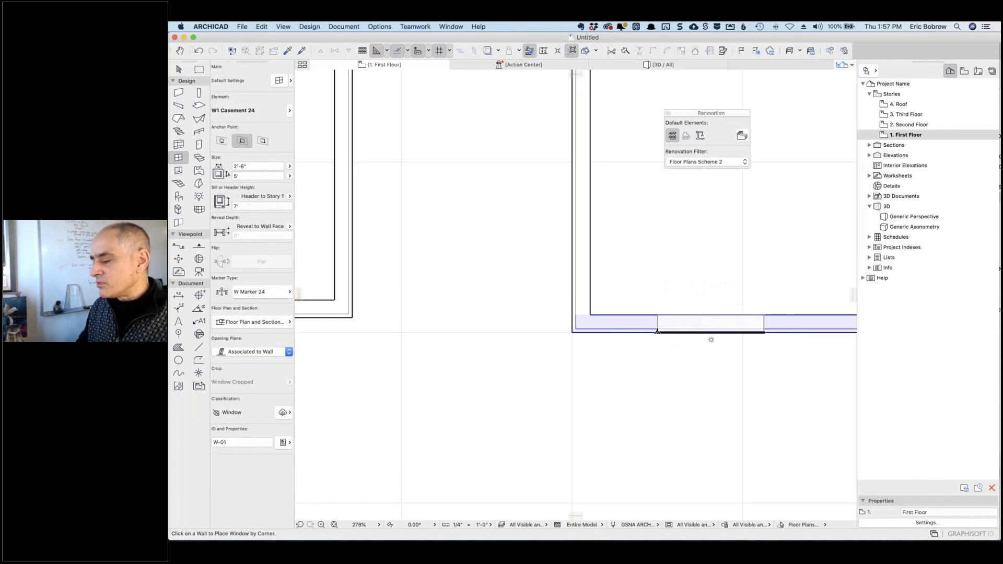
click(712, 339)
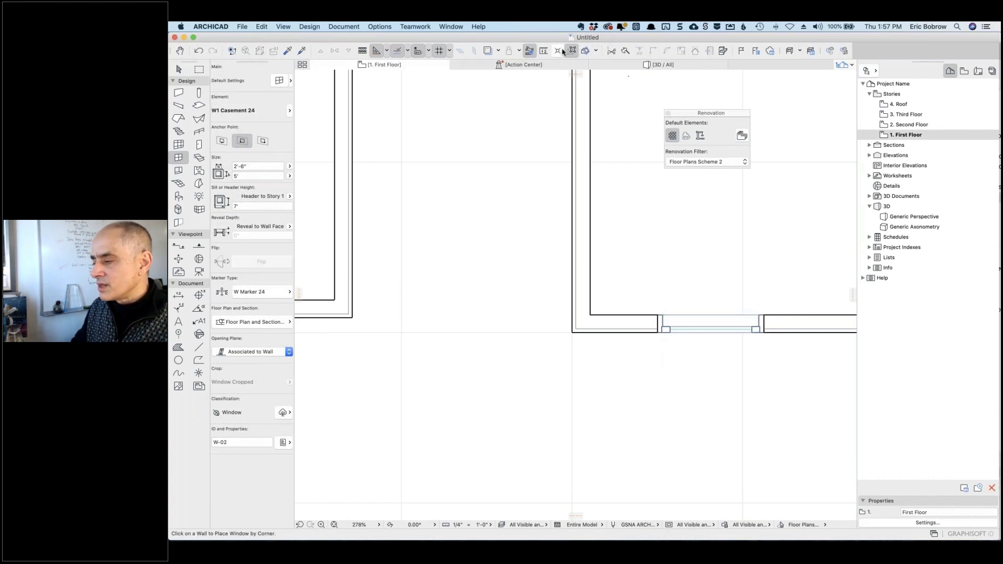
Measure the distance from the wall corner to the window's near edge, and display the model in 3D
click(543, 51)
key(m)
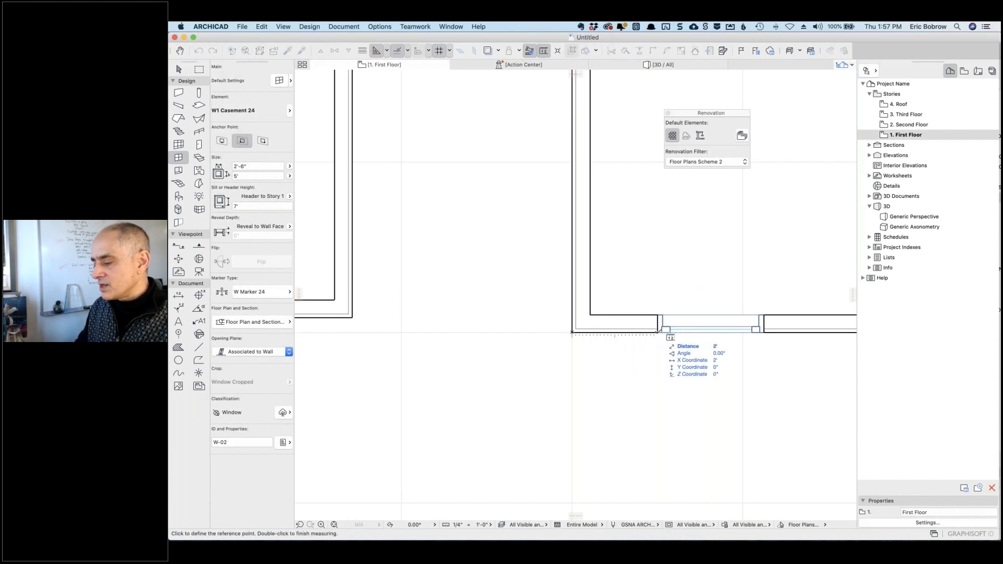
key(Escape)
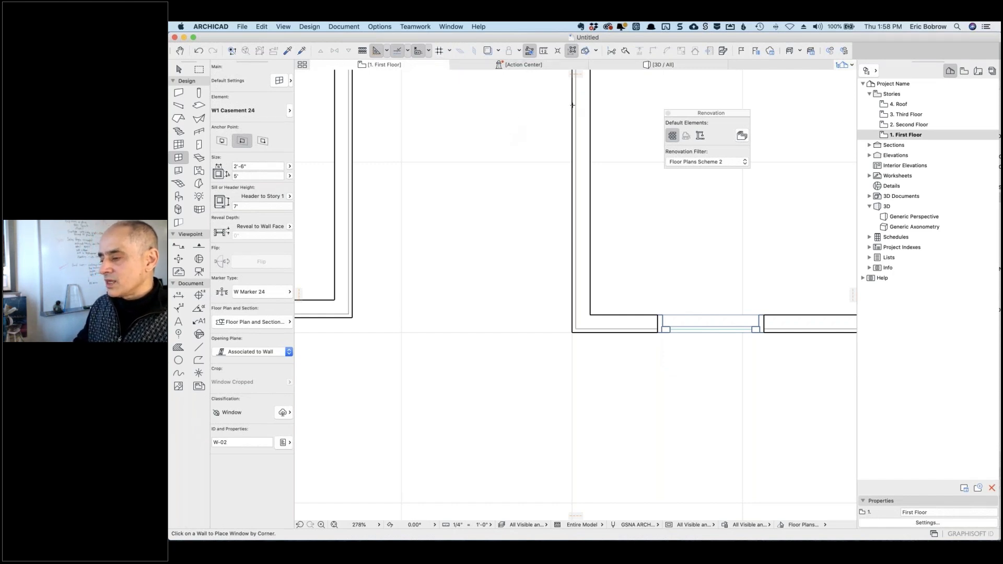
click(654, 66)
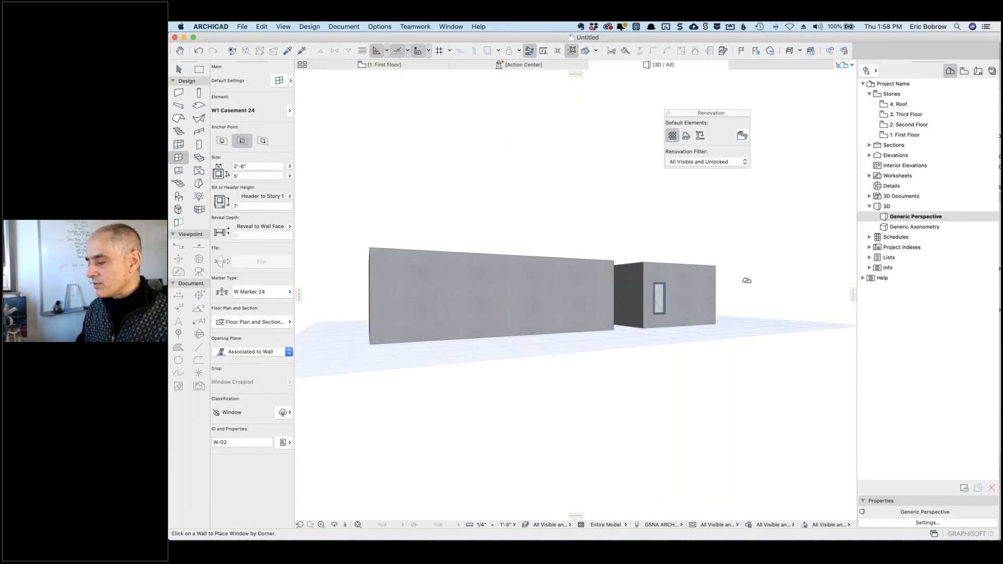
Override the outside surface of the right-hand building's window wall with Masonry - Structural
scroll(747, 281, up, 6)
shift+middle_drag(598, 190, 605, 227)
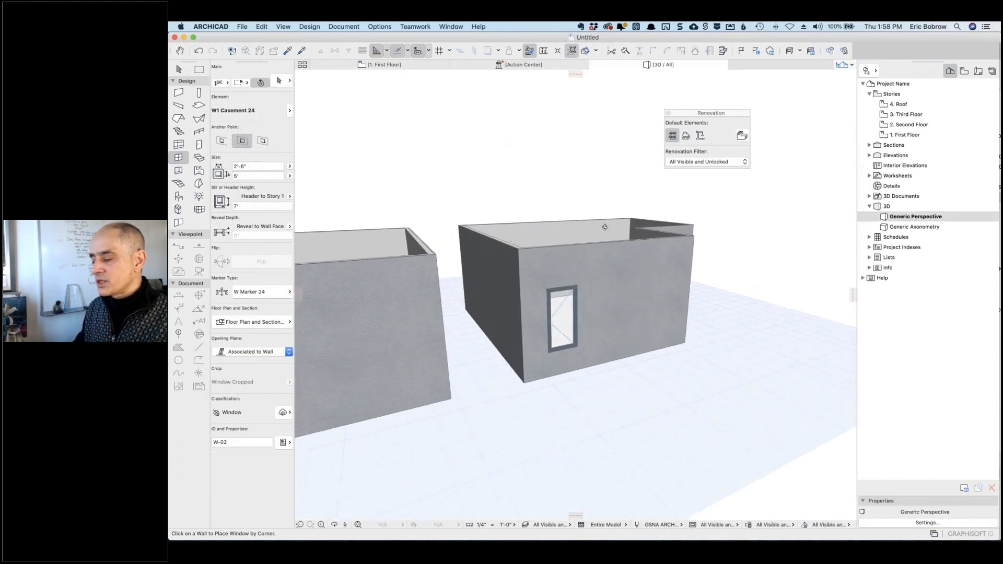
shift+click(633, 298)
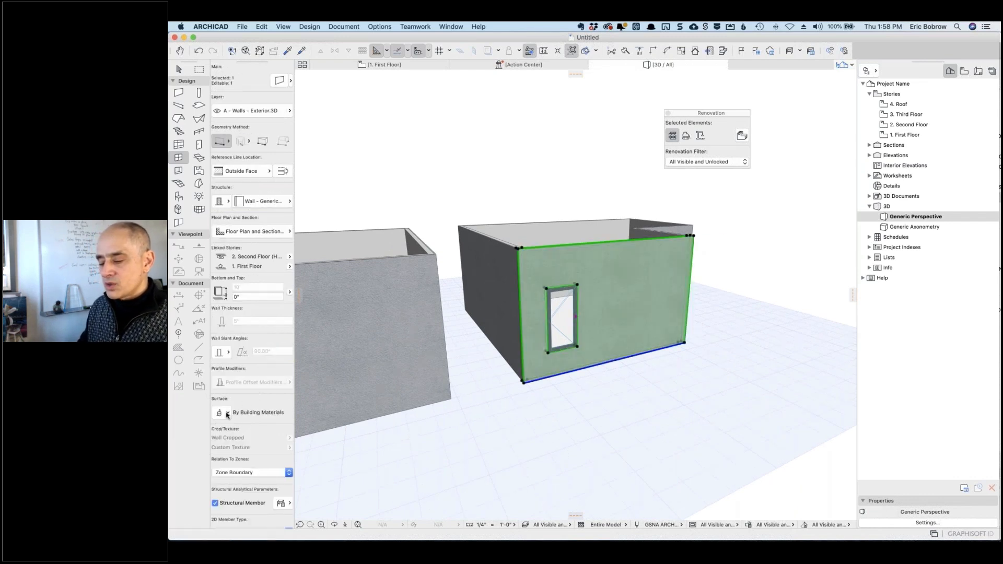
click(227, 413)
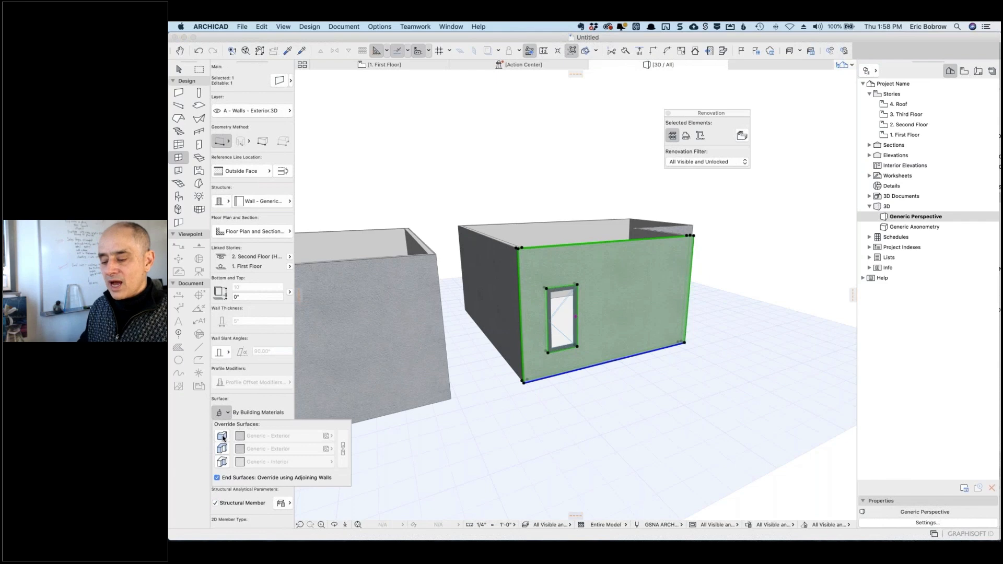
click(222, 436)
click(299, 440)
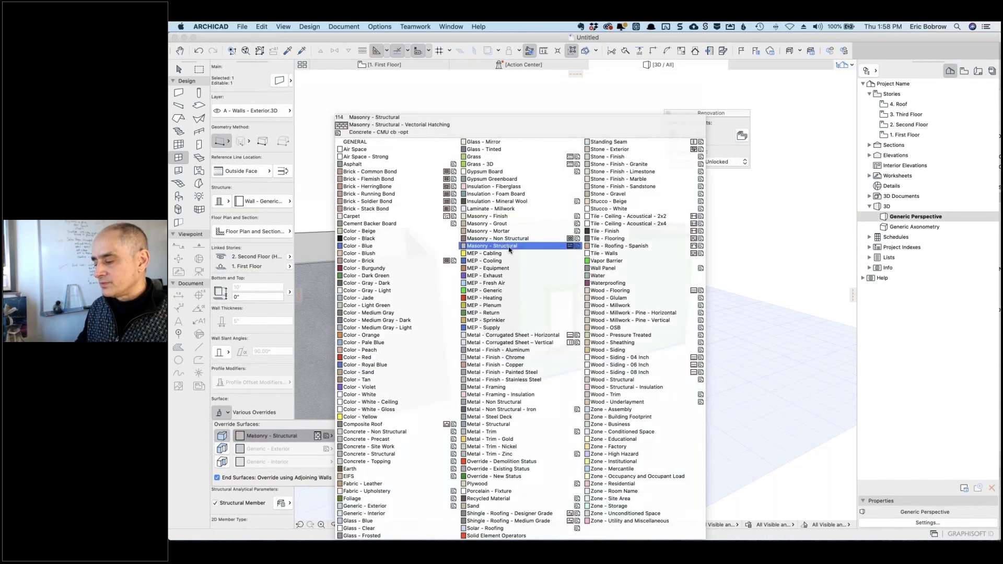
click(489, 246)
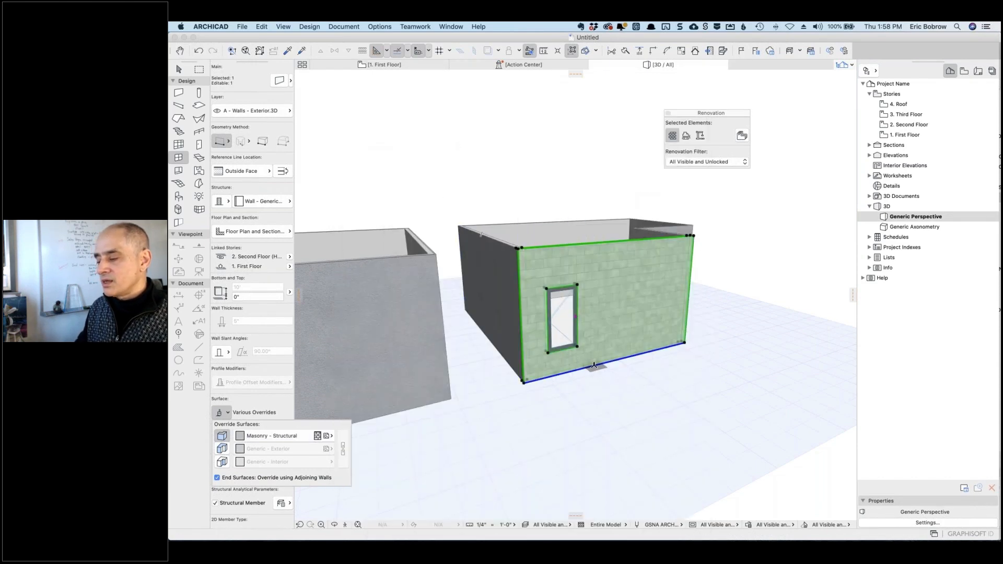
Examine the block pattern on the window wall and the Masonry - Structural texture size in the Surfaces settings, without changing anything
scroll(612, 360, up, 10)
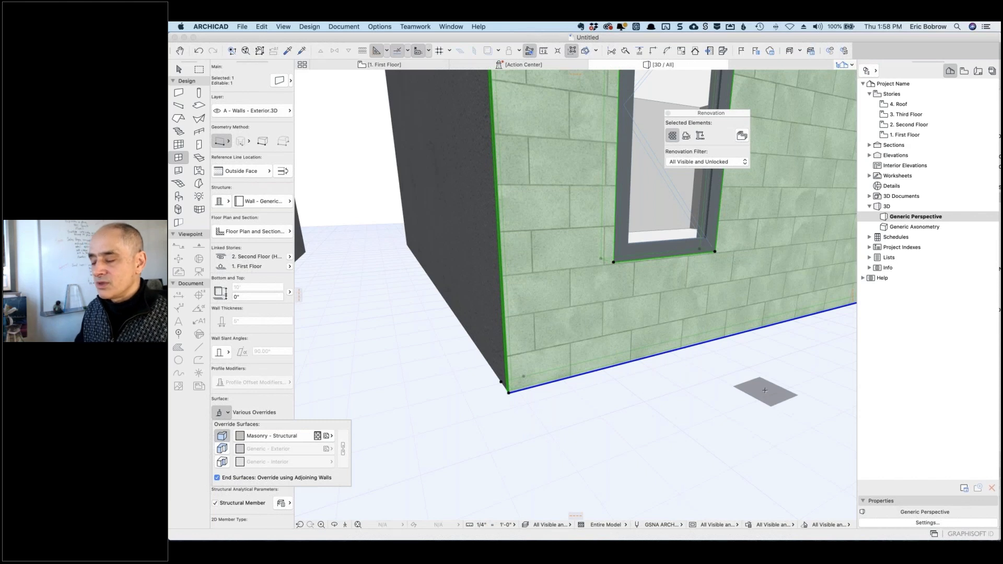
click(373, 26)
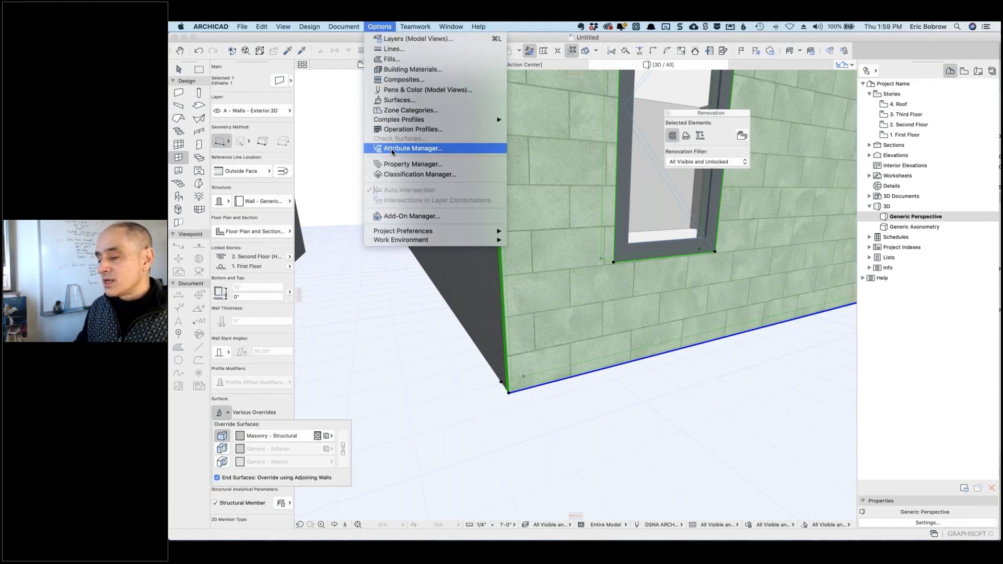
click(400, 101)
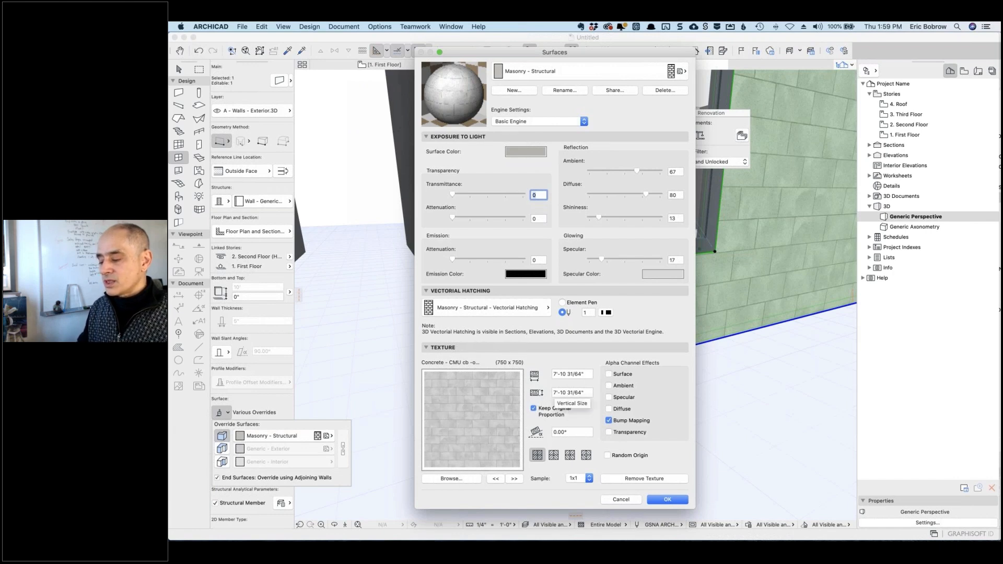
click(556, 373)
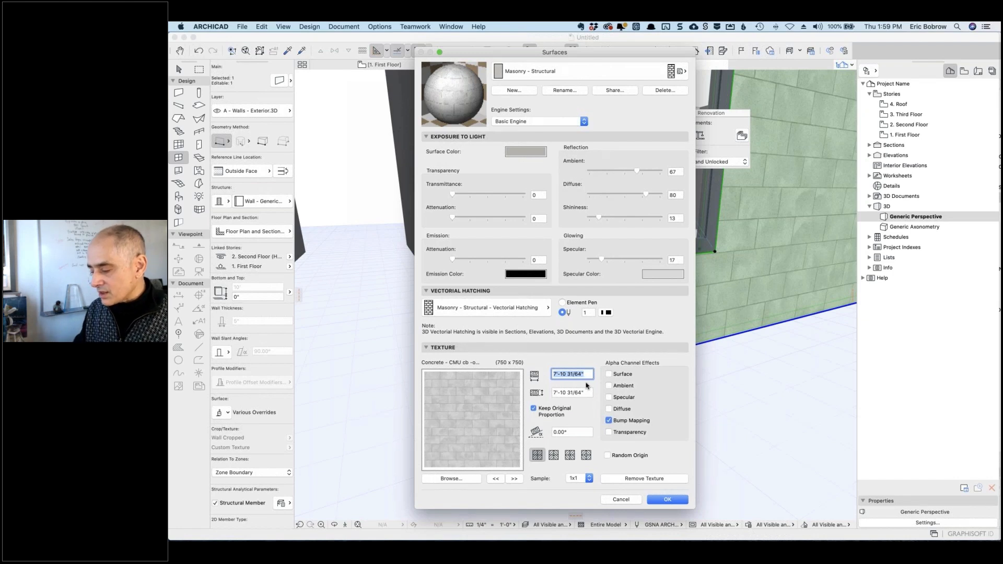
key(Tab)
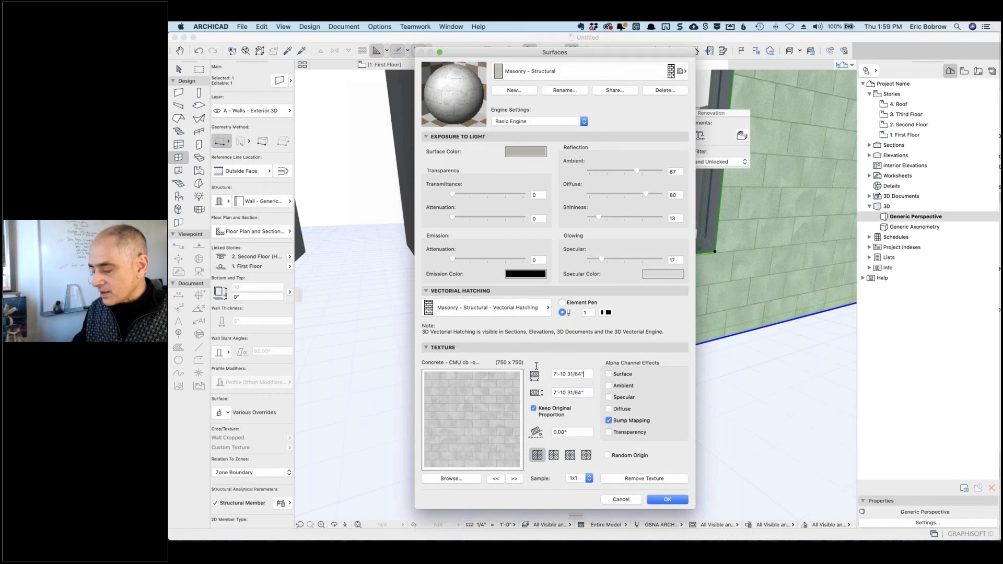
key(shift+Tab)
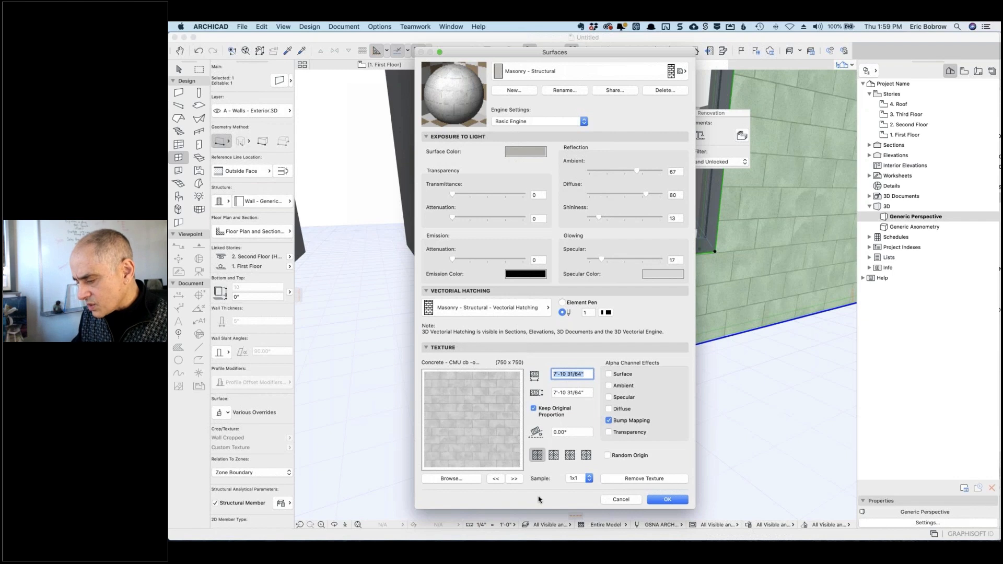
click(590, 374)
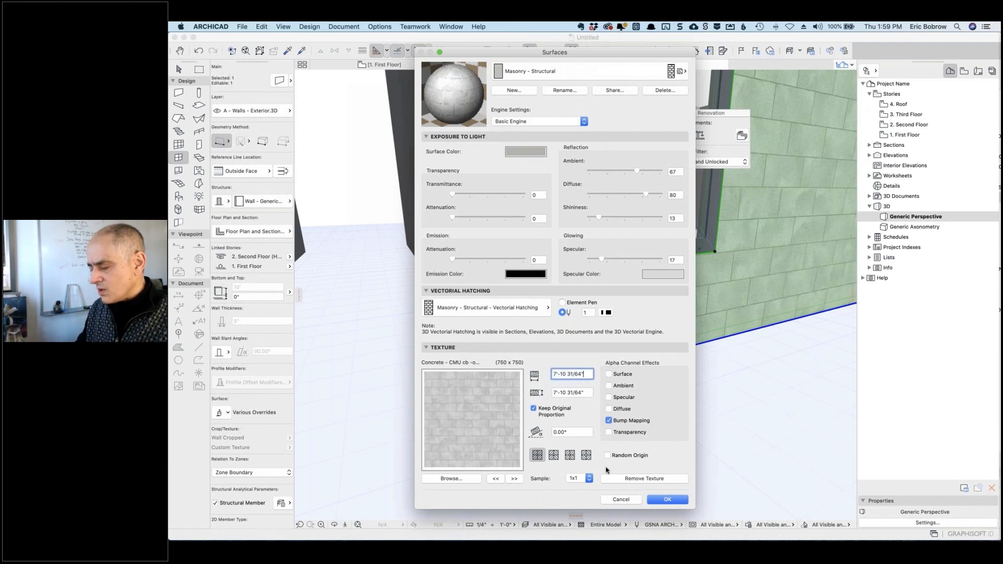
click(629, 501)
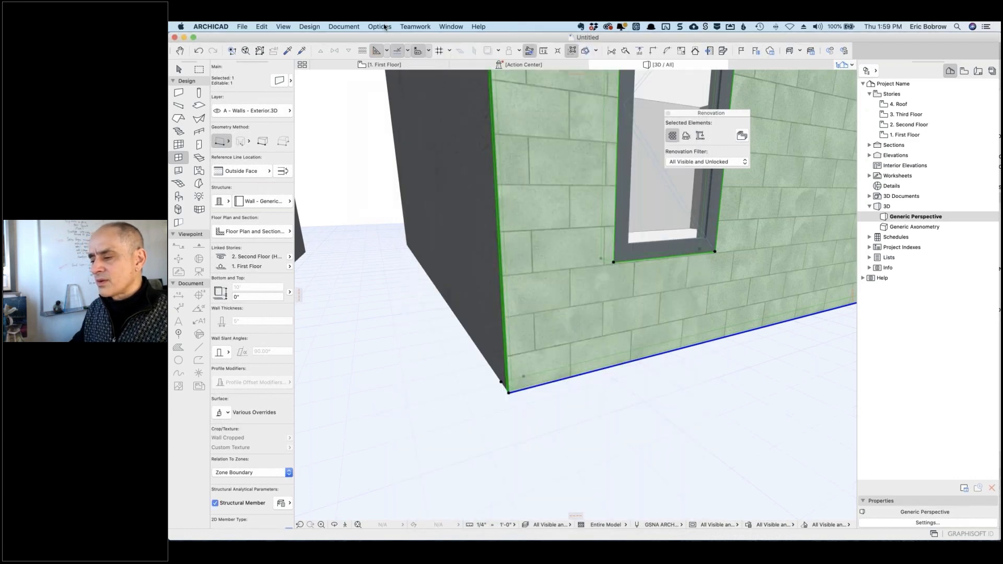
Set the Masonry - Structural surface's texture size to 8' with the original proportion kept
click(377, 29)
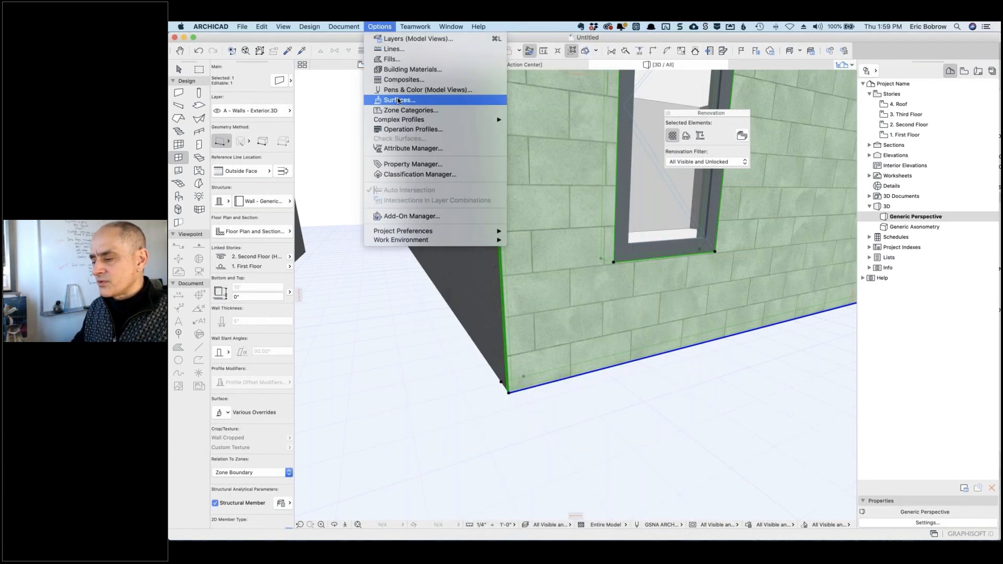
click(397, 100)
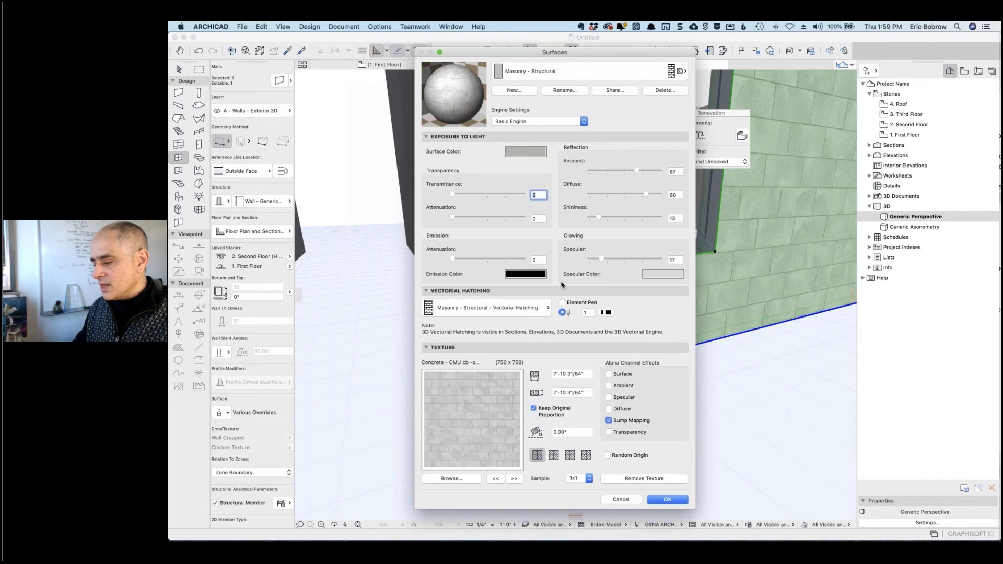
click(588, 376)
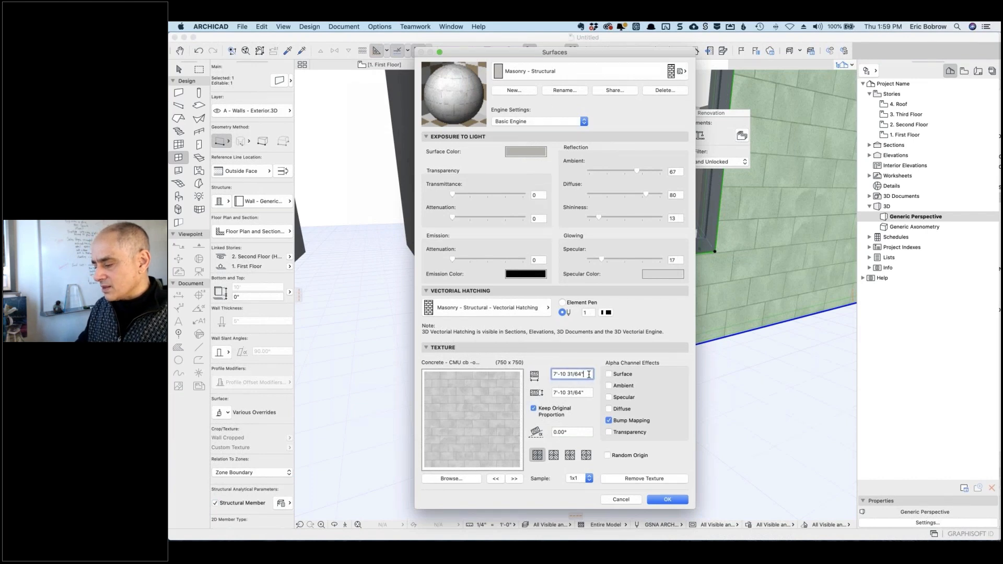
key(BackSpace)
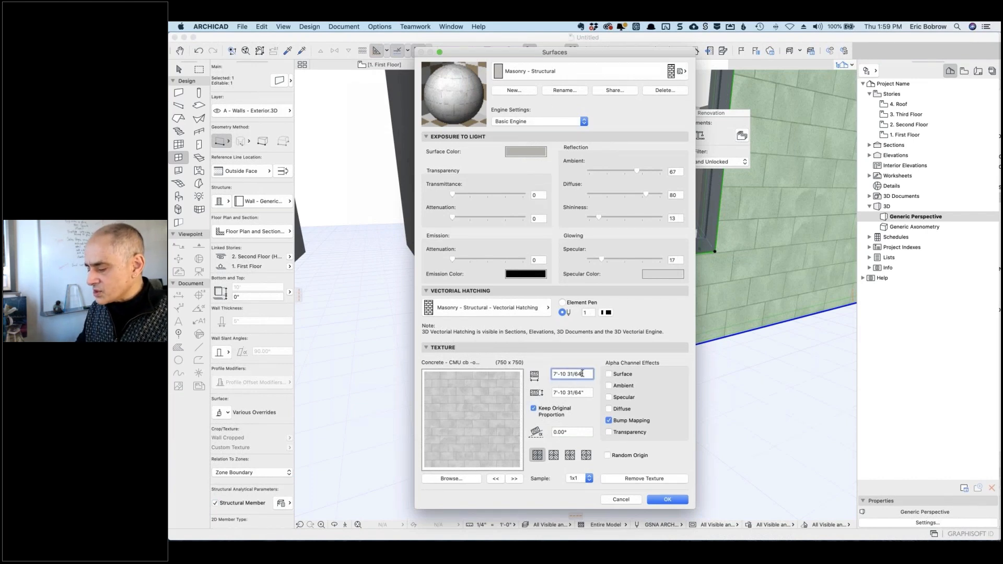
drag(584, 374, 537, 372)
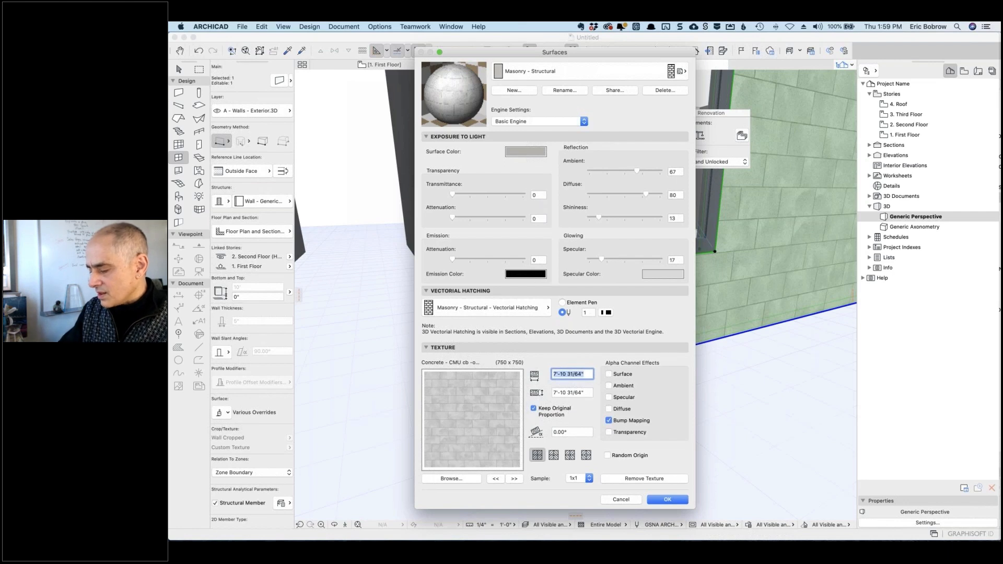
text(8')
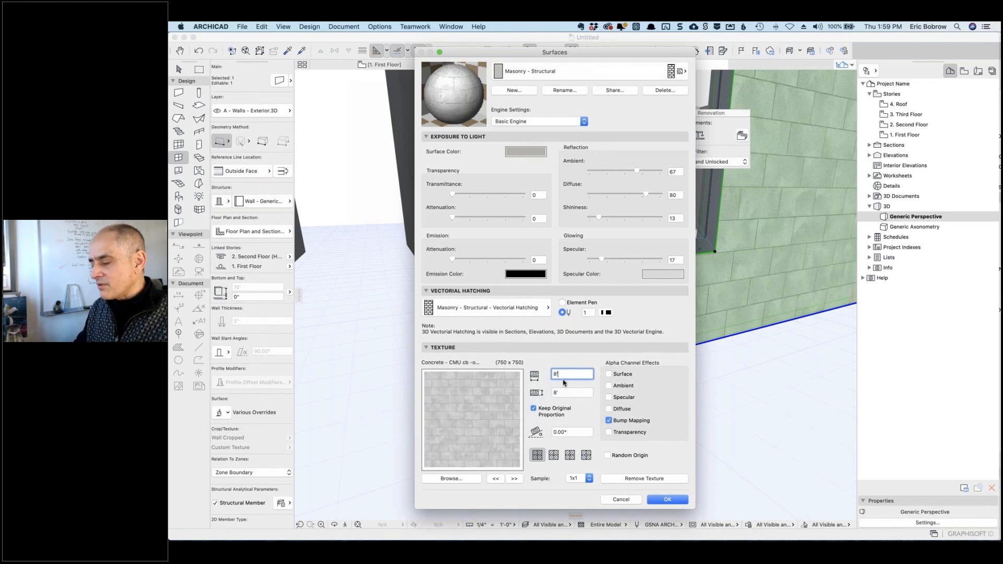
click(664, 501)
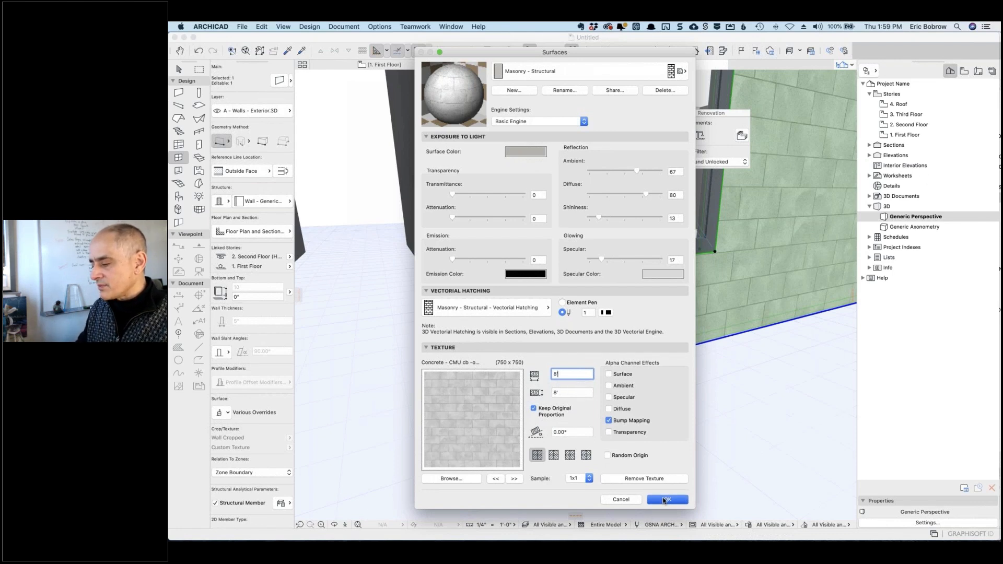
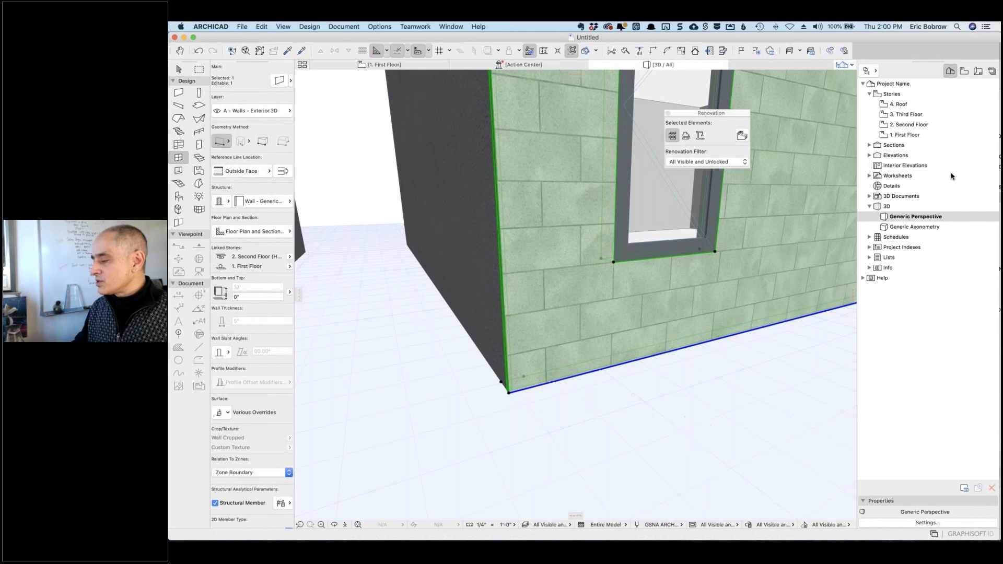
Open the CD South Elevation and examine the window's alignment with the block hatching
click(869, 157)
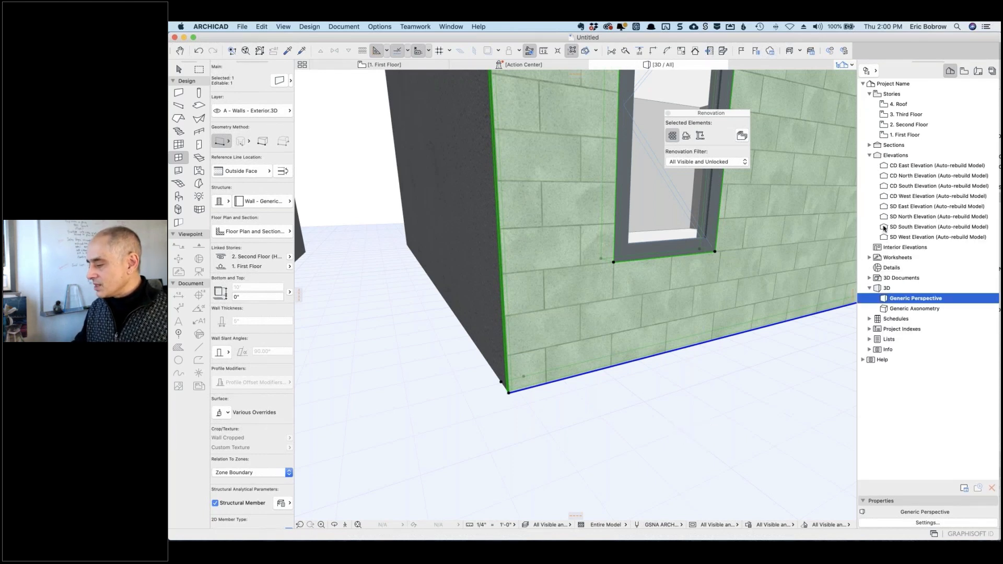
double_click(884, 186)
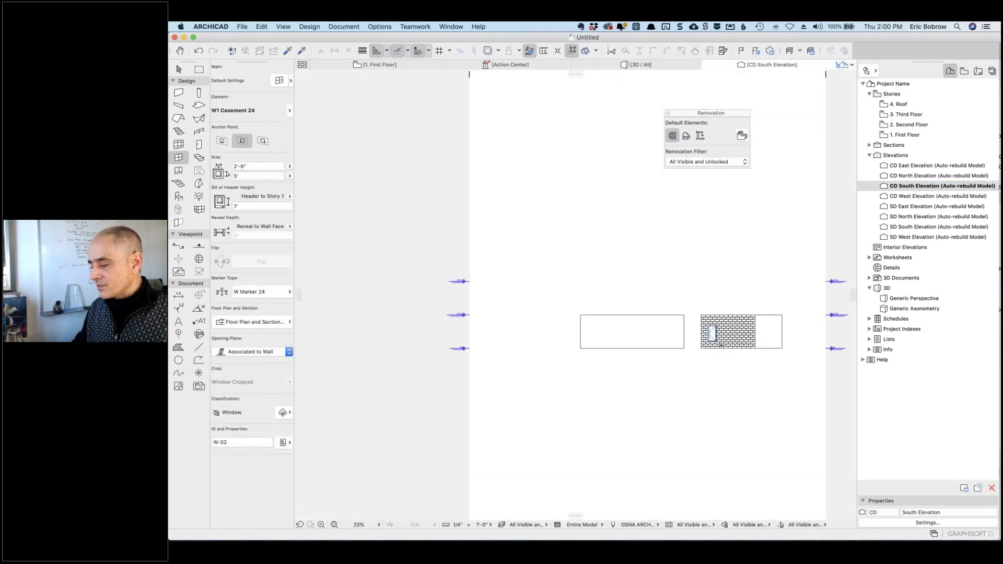
scroll(722, 345, up, 10)
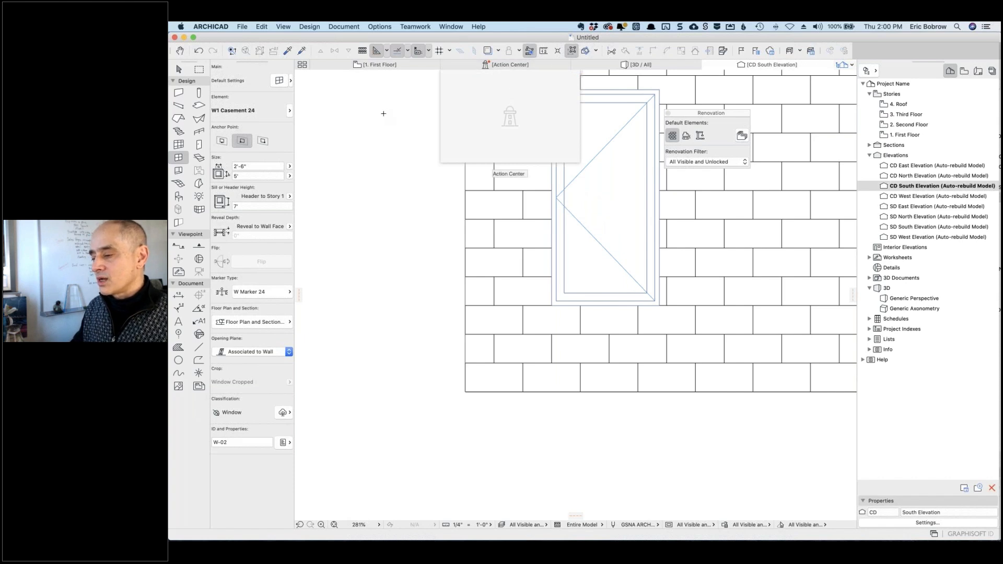
Return to the First Floor plan and pick up the masonry wall's settings for a new wall
click(375, 64)
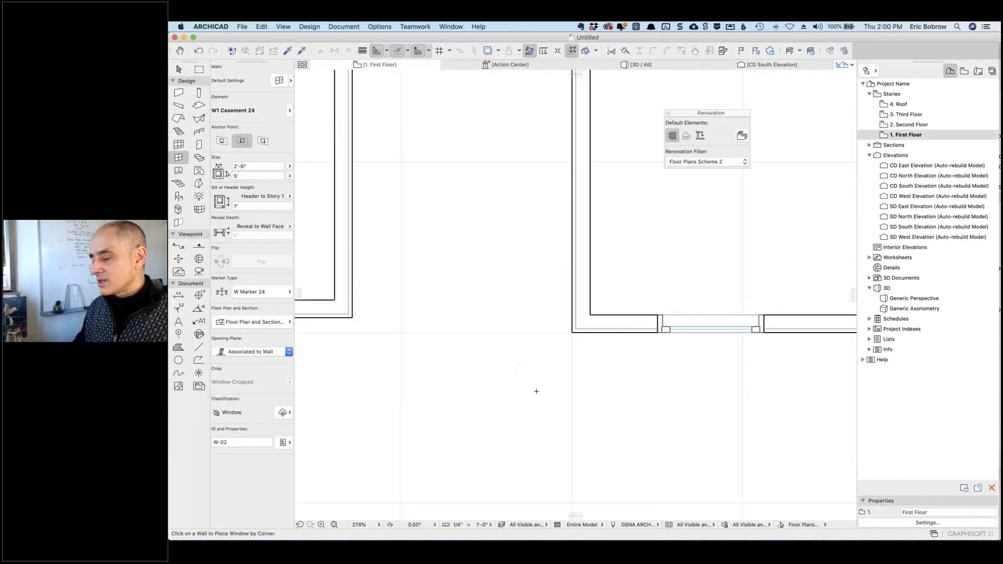
alt+click(614, 335)
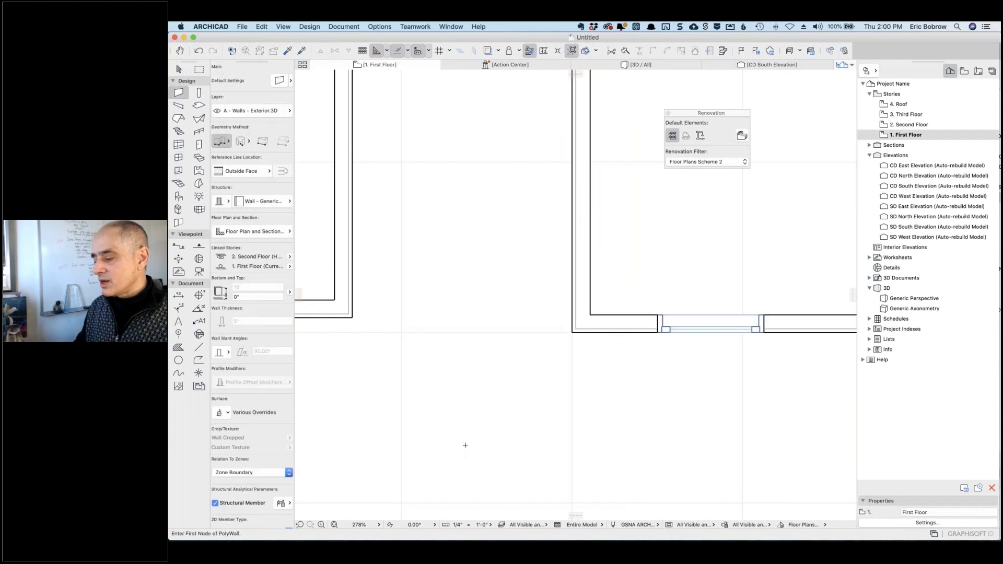
click(390, 434)
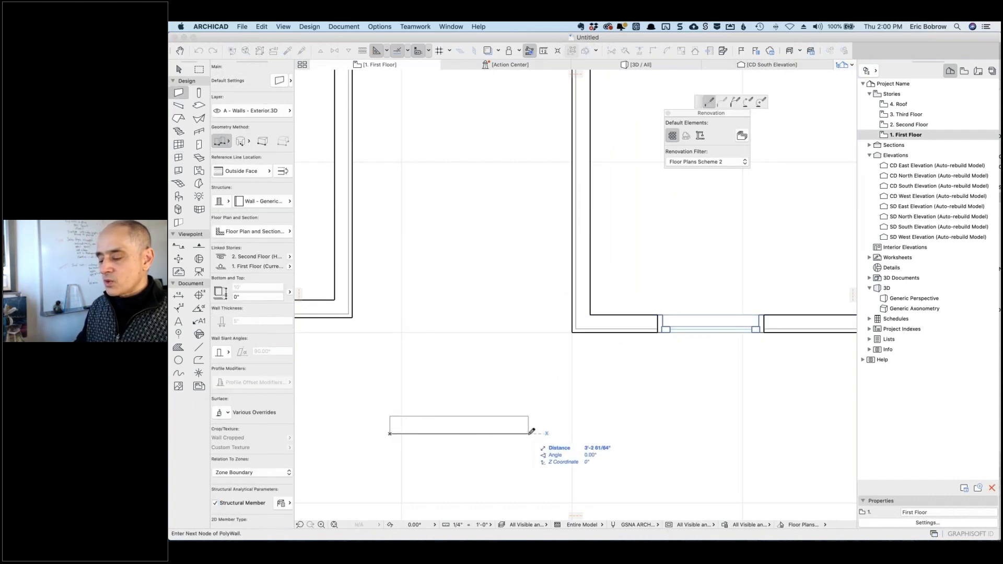
click(528, 434)
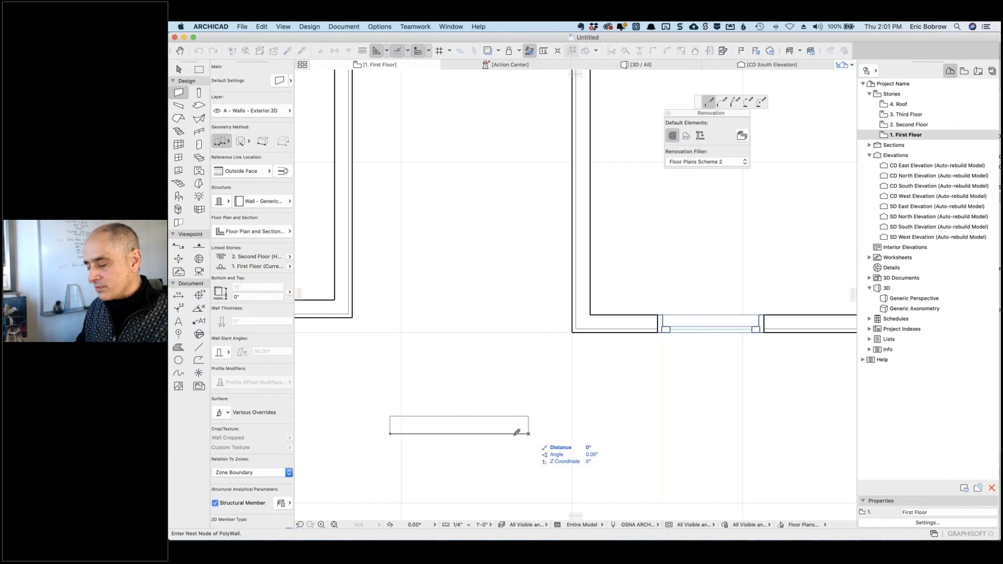
key(Escape)
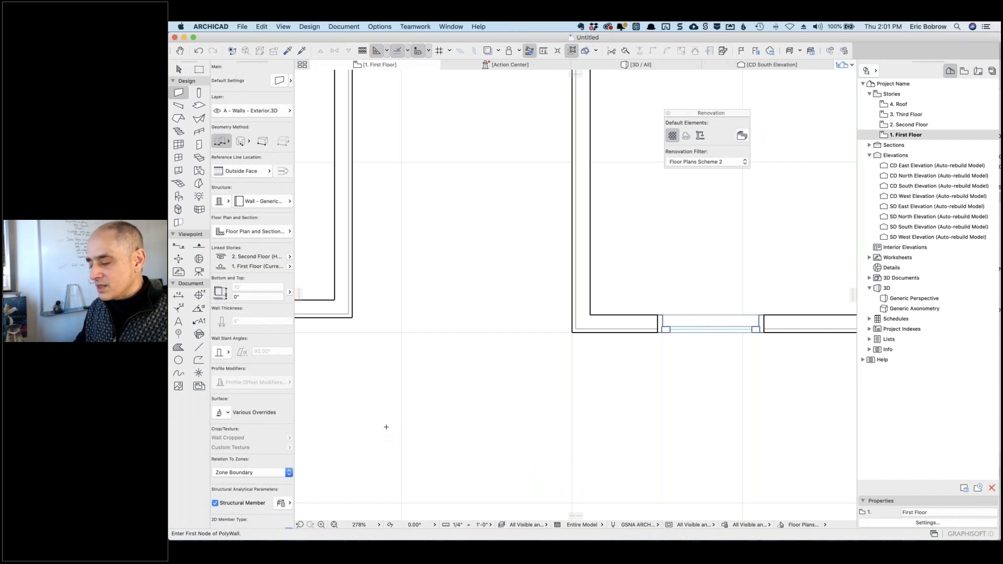
Draw a horizontal masonry wall about 6'-4" long below the right-hand building's lower-left corner
click(365, 427)
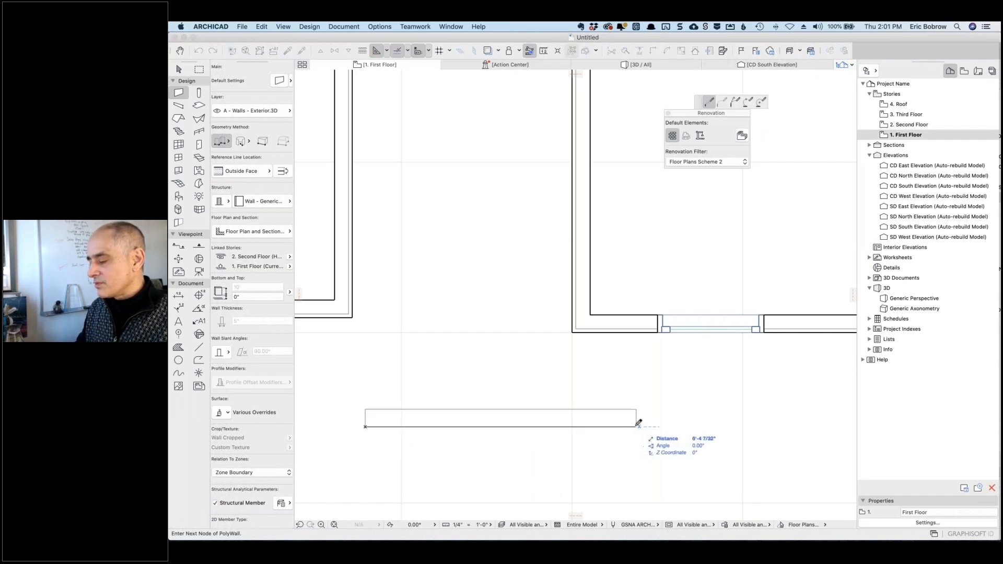
click(636, 427)
click(636, 427)
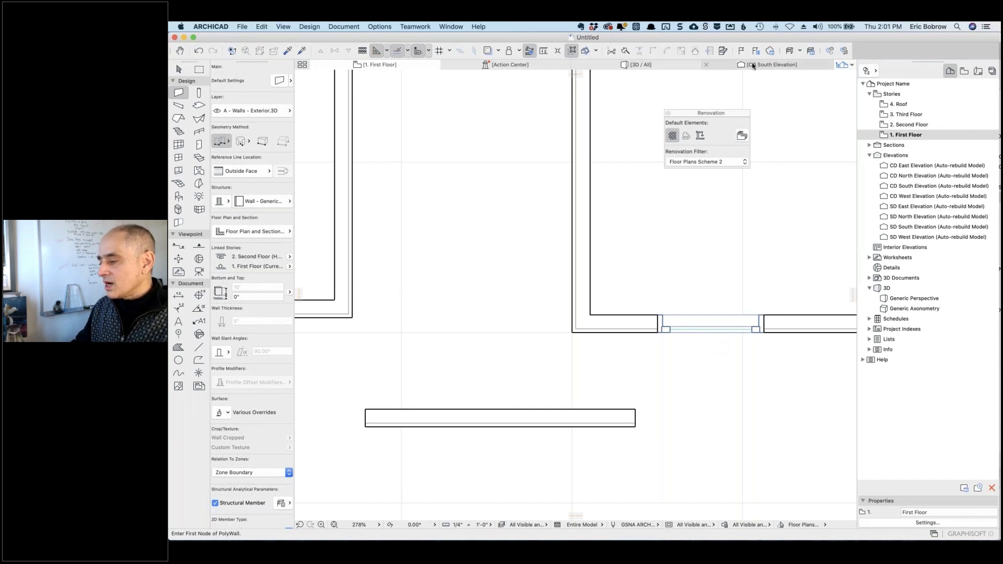
Compare the block pattern on the new wall in the CD South Elevation and in the 3D perspective
click(757, 65)
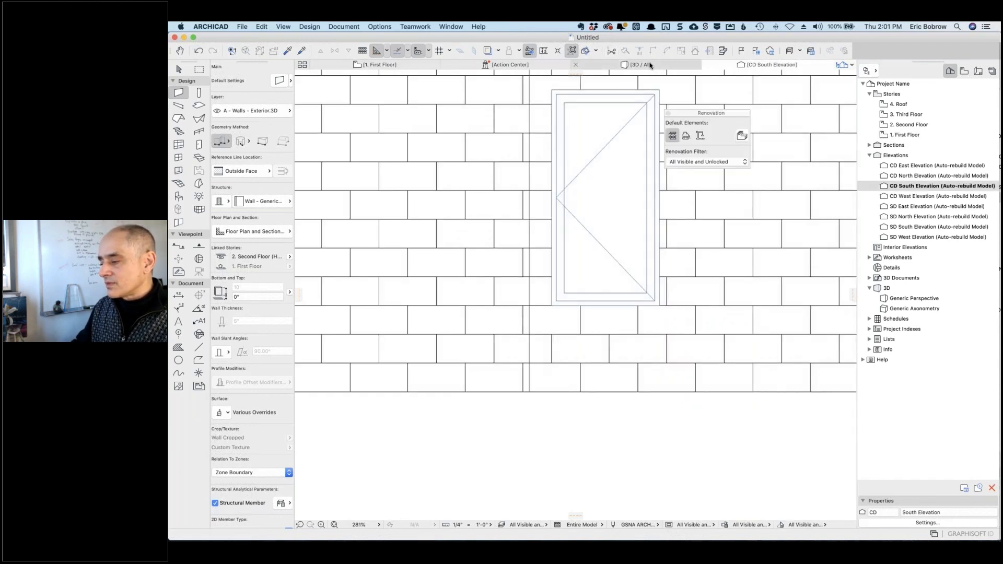
click(654, 65)
shift+middle_drag(609, 269, 392, 411)
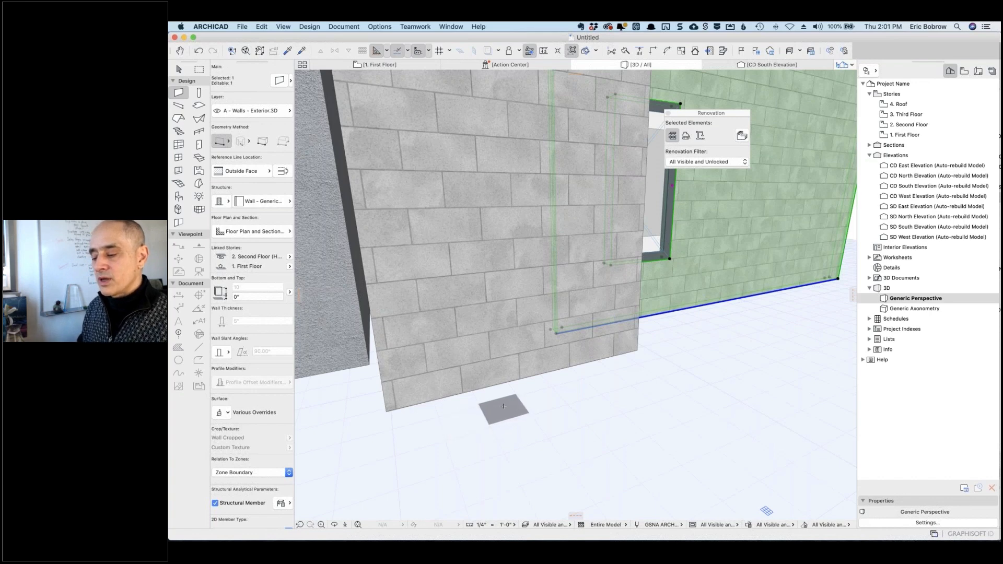
Set the 3D texture origin of both masonry walls at the lower-left corner of the front wall
shift+click(487, 347)
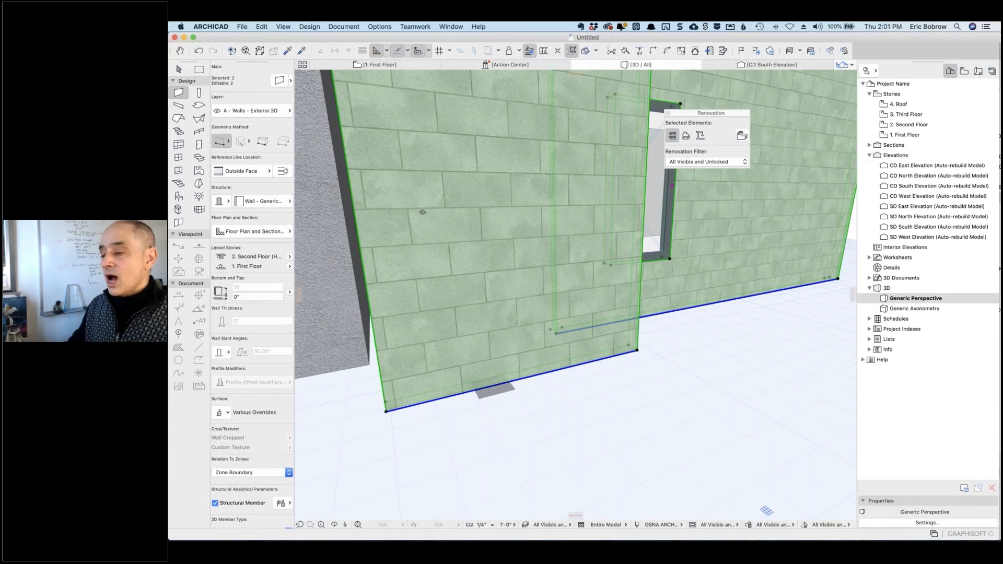
click(352, 27)
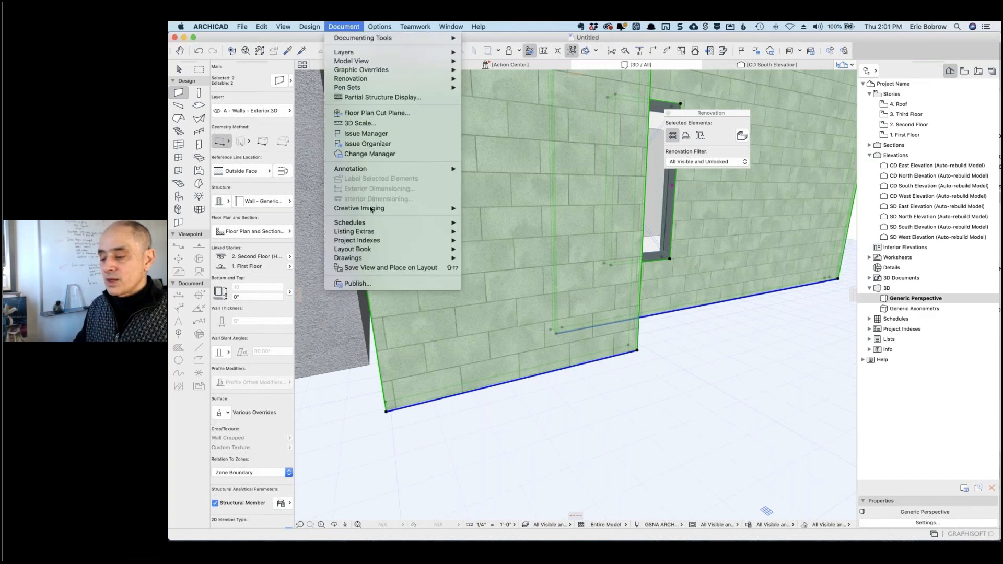
mouse_move(371, 210)
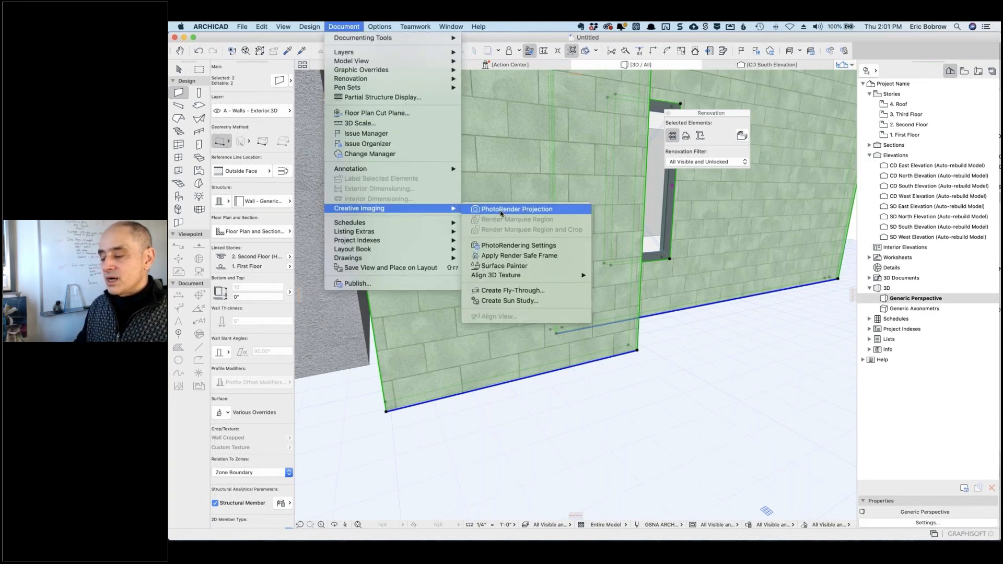
mouse_move(494, 277)
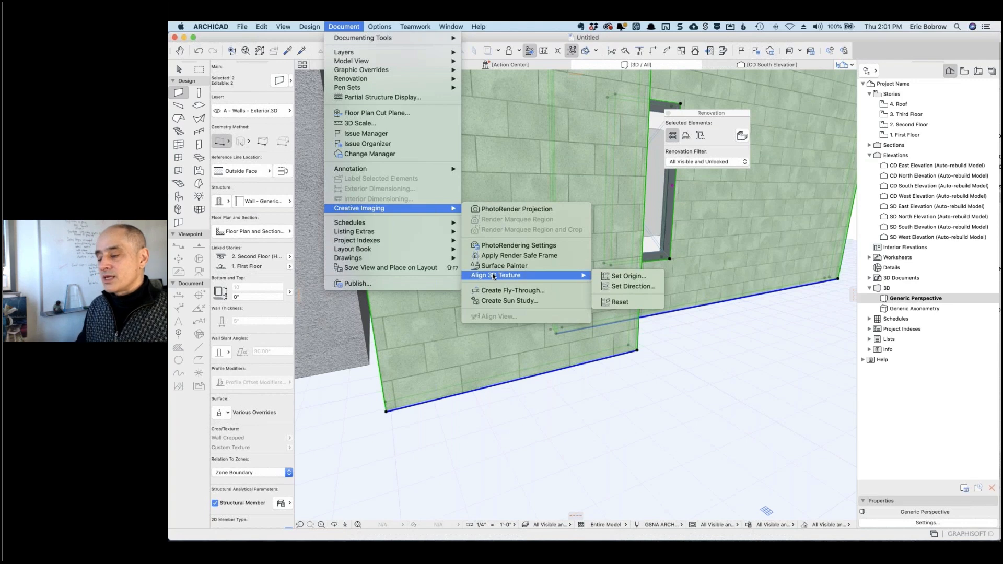
click(615, 278)
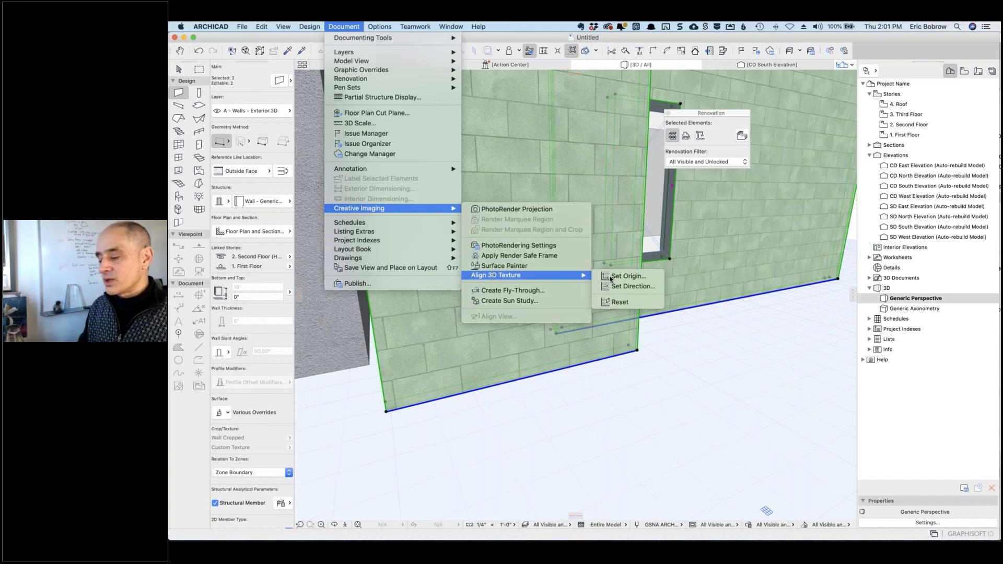
click(387, 410)
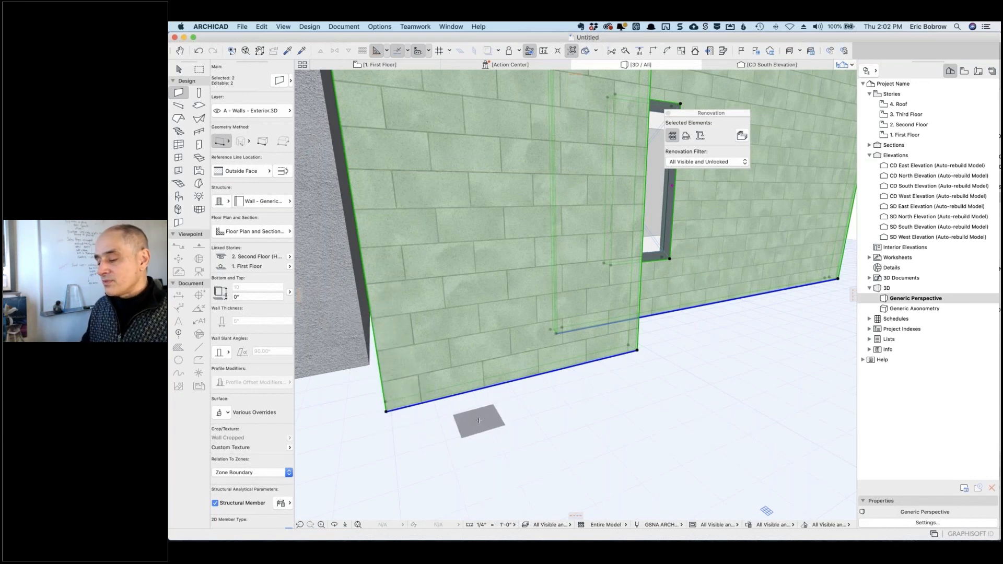
key(Escape)
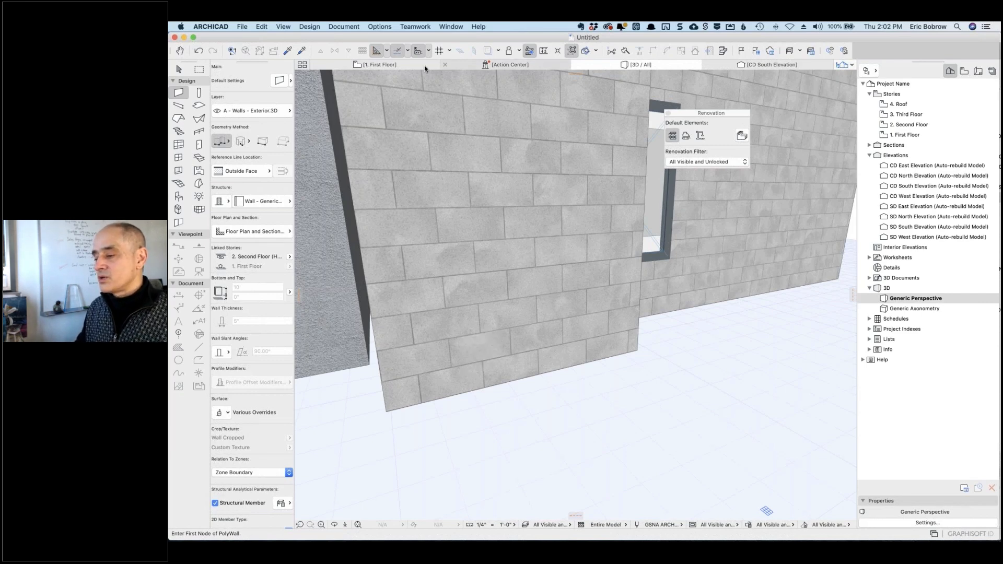
On the First Floor plan, place the user origin at the new wall's lower-left corner and enable snapping to the snap grid
click(407, 66)
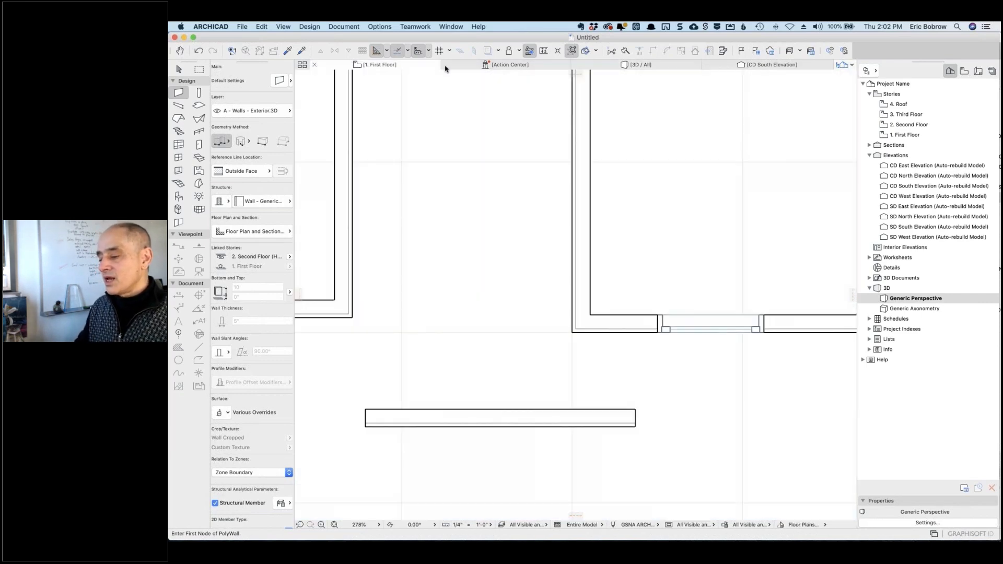
click(557, 52)
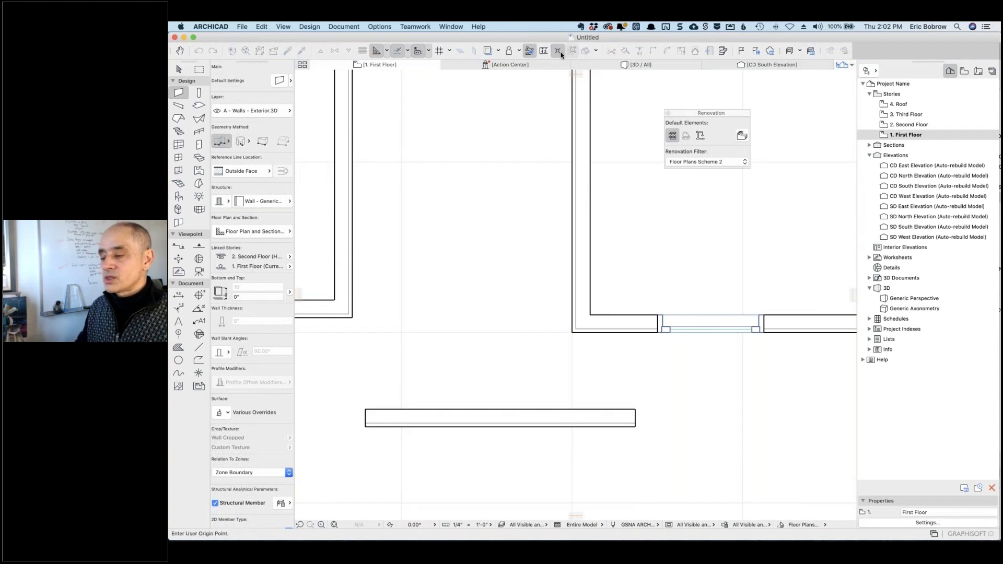
click(558, 52)
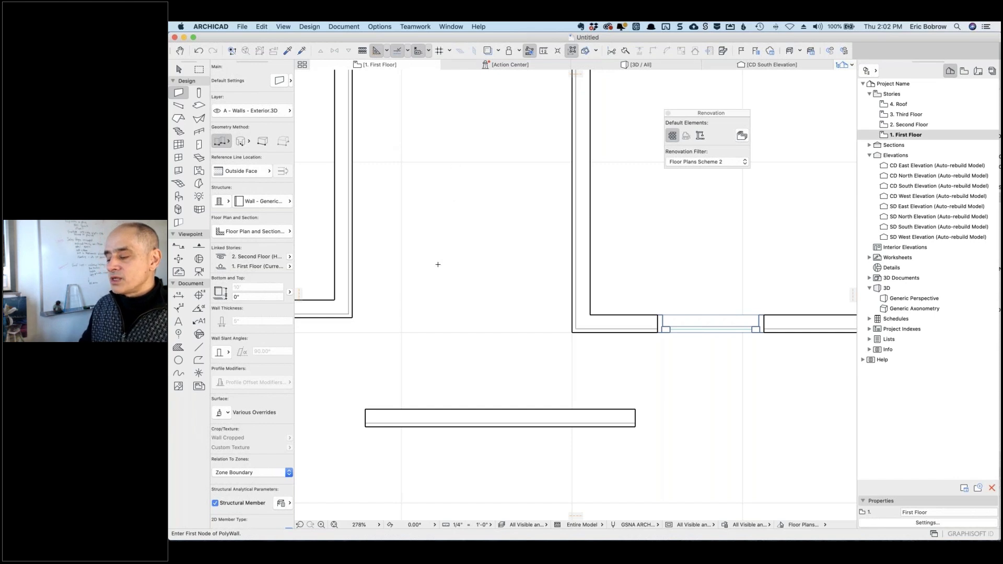
click(558, 51)
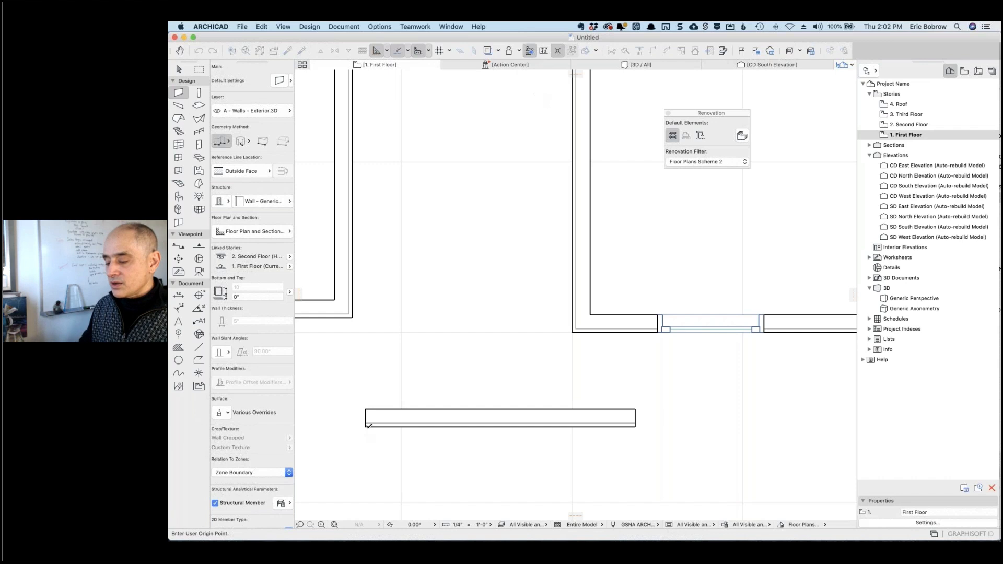
click(365, 427)
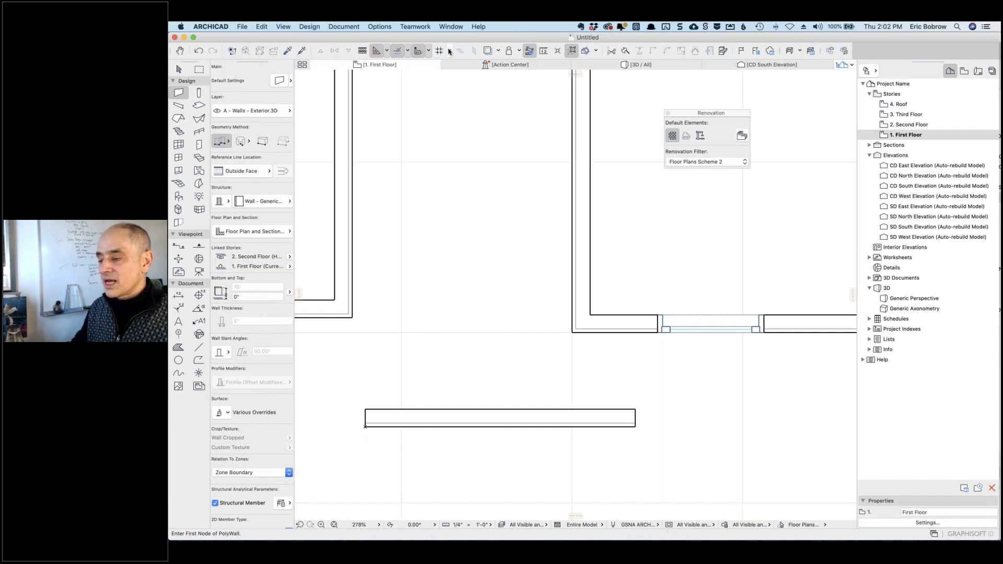
click(450, 50)
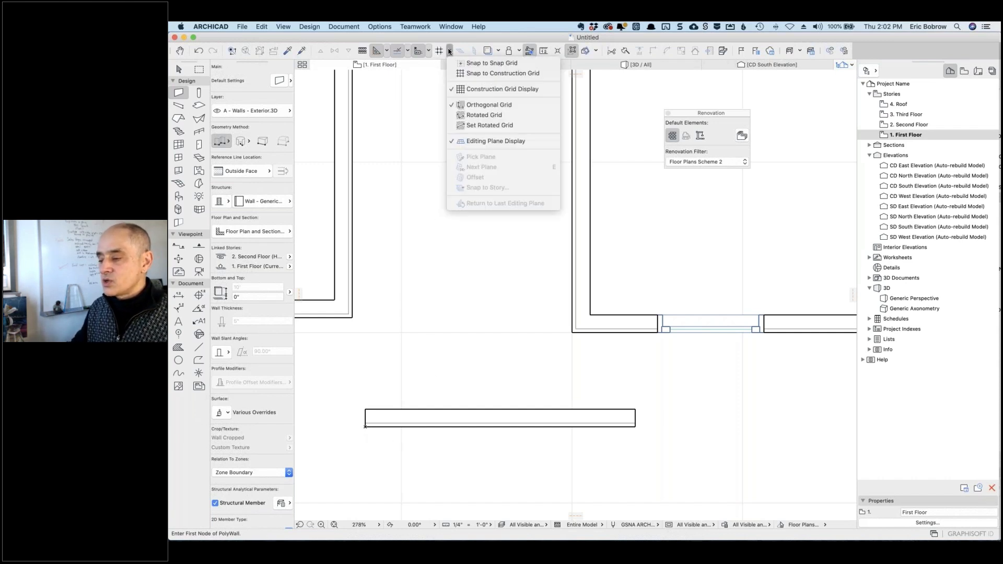
click(505, 63)
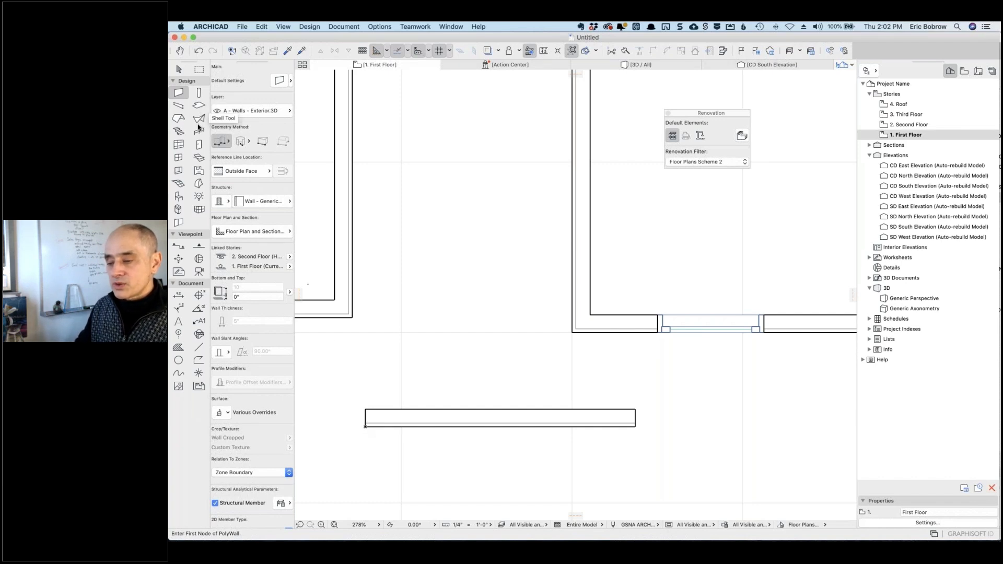
Place a 2'-6" by 5' W1 Casement 24 window in the middle part of the new wall, opening outward
click(178, 157)
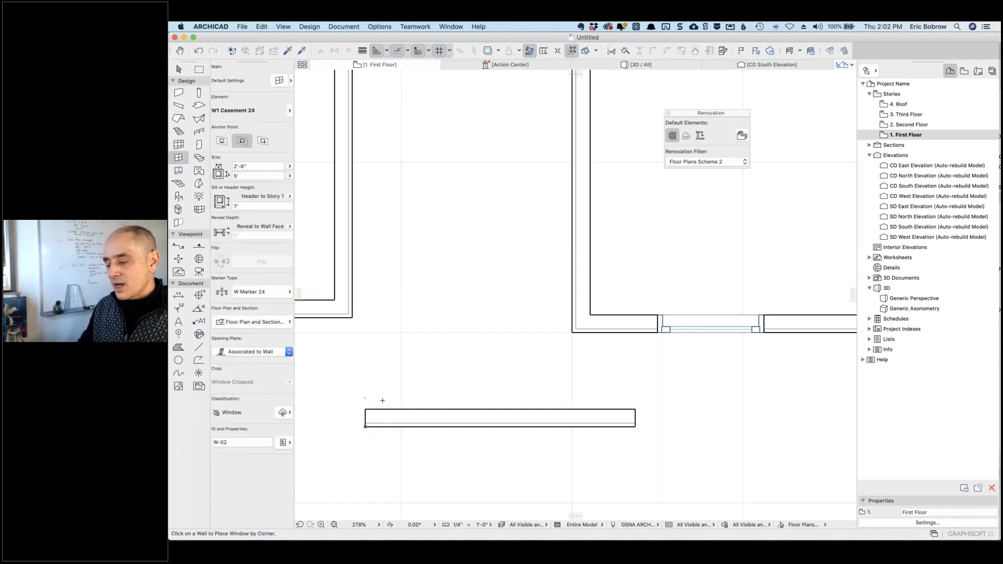
click(372, 427)
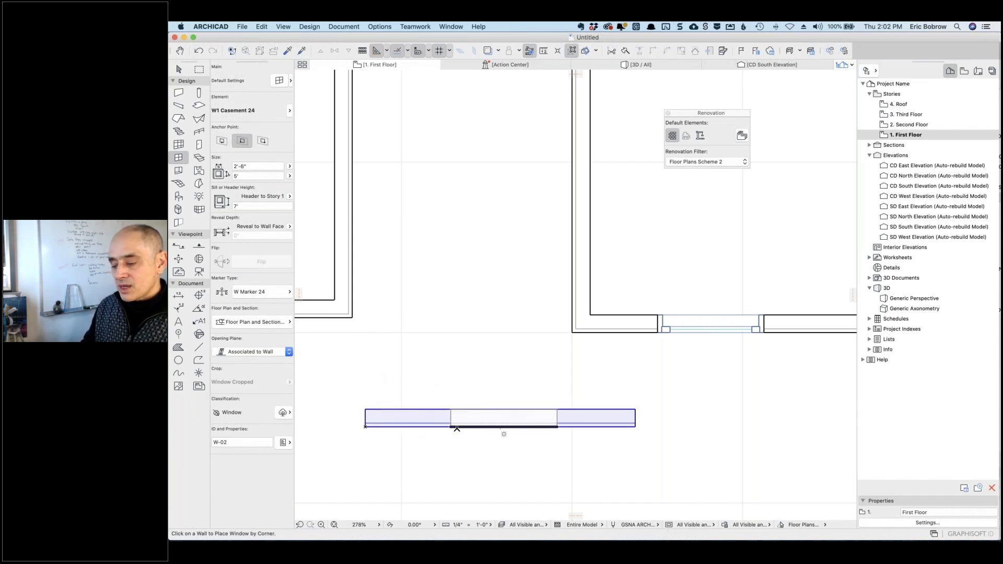
click(456, 428)
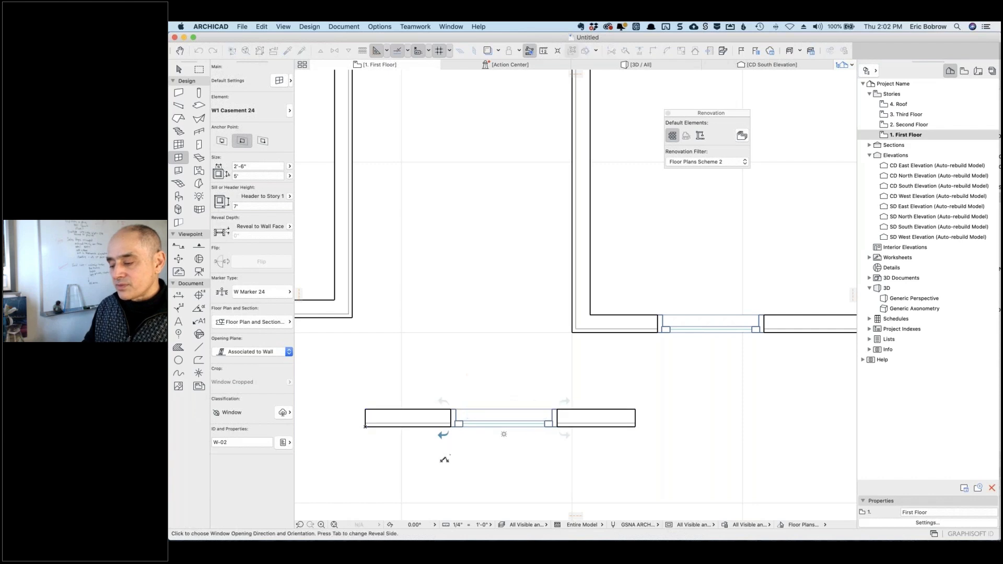
click(450, 455)
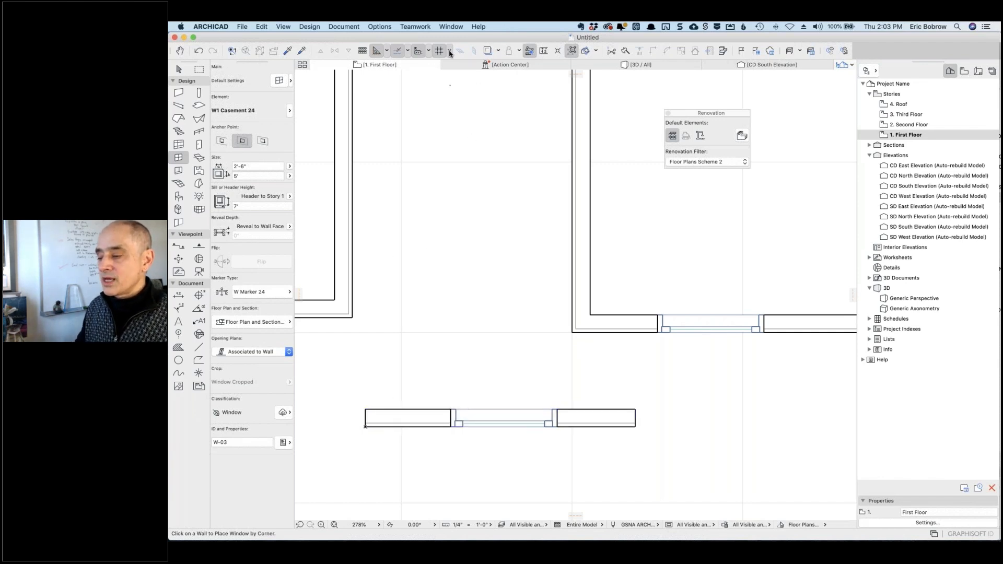
Move the user origin to the left building's lower-right corner and inspect the new window against the blocks in the 3D perspective
click(558, 52)
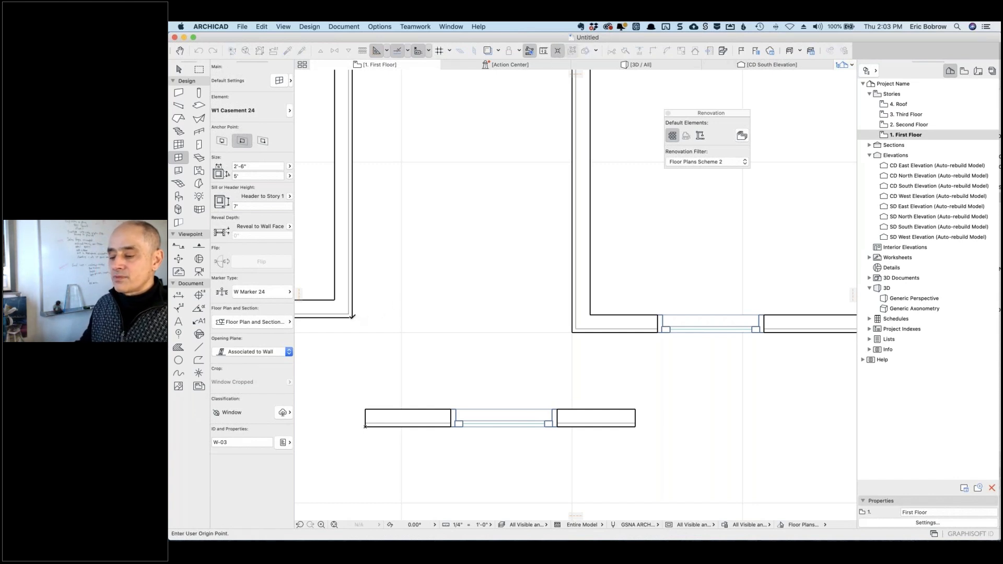
click(353, 317)
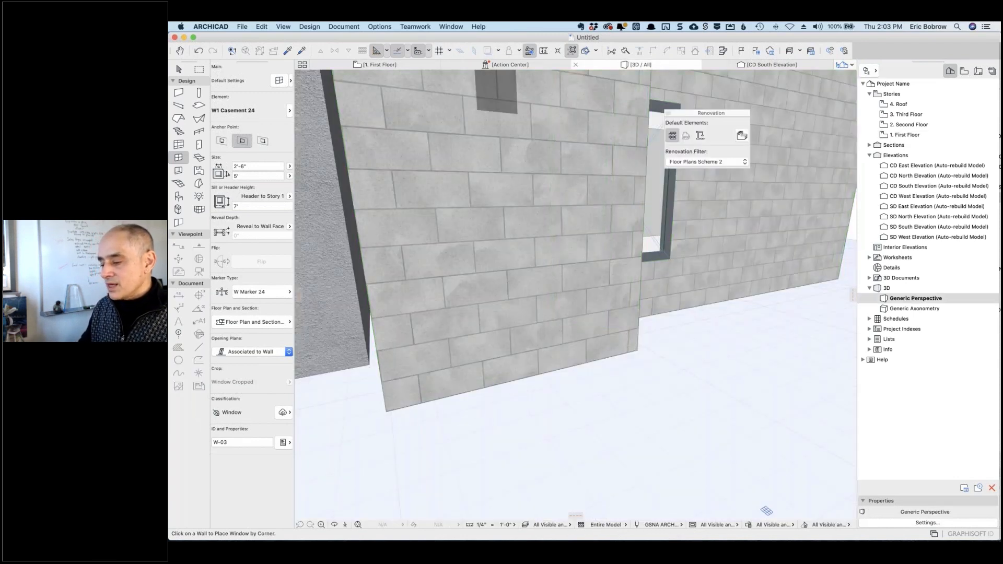
click(488, 287)
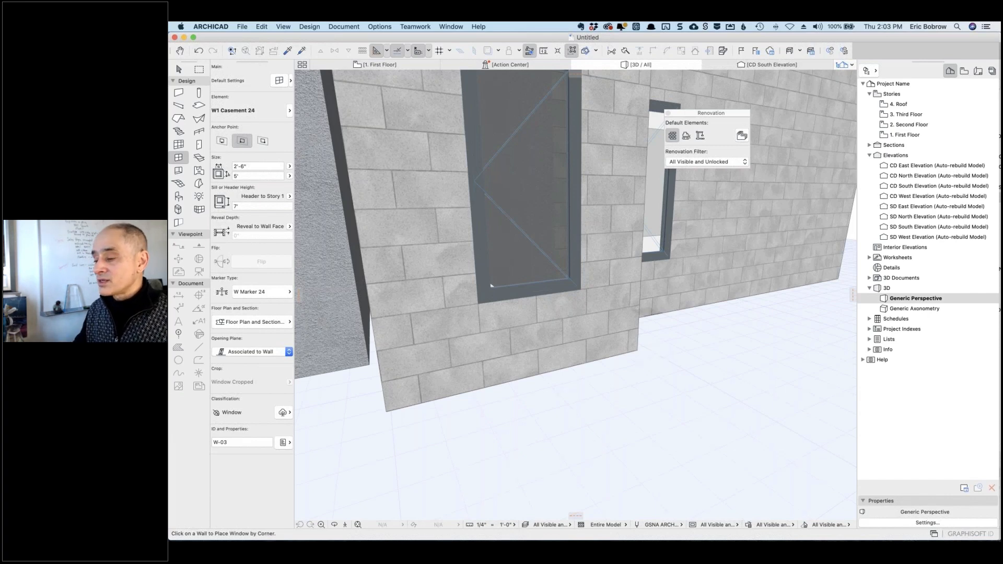
Return to the First Floor plan and stretch the new wall horizontally by extending its right end
click(418, 66)
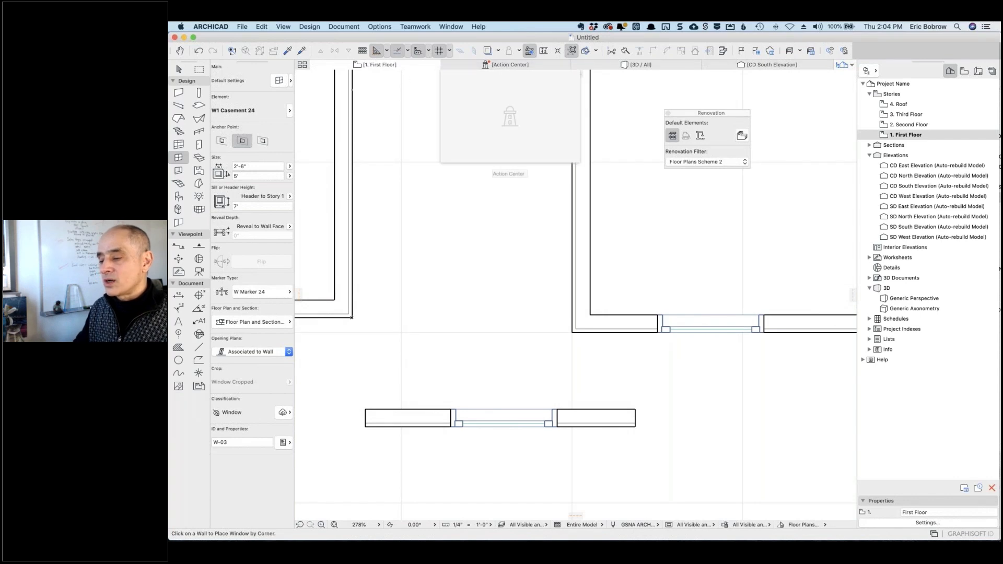
click(179, 69)
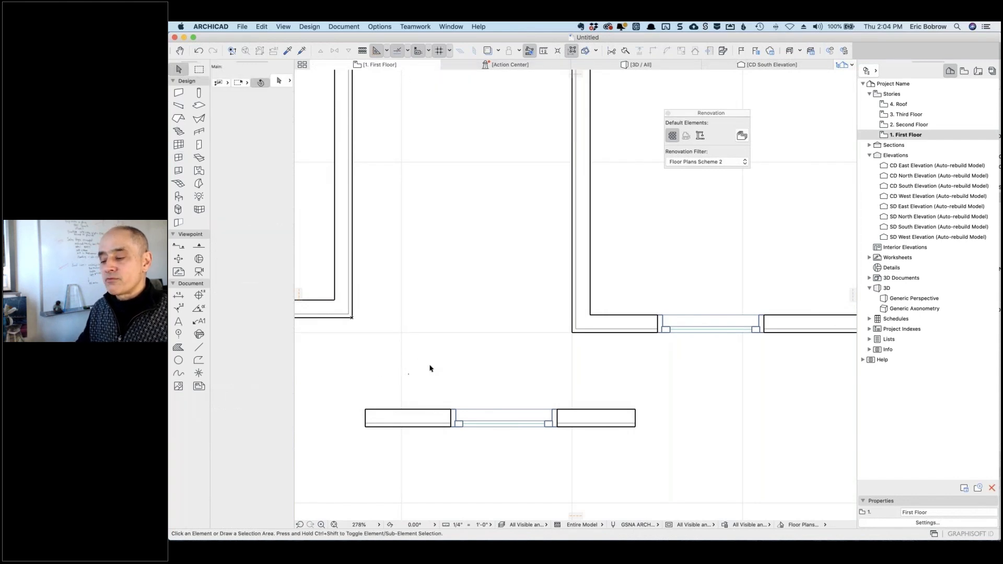
click(367, 428)
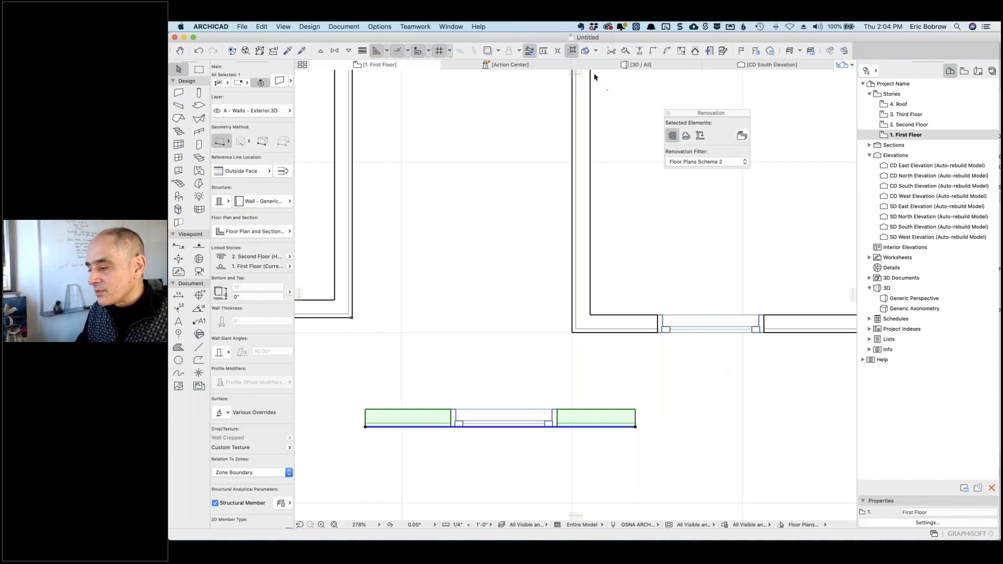
click(636, 428)
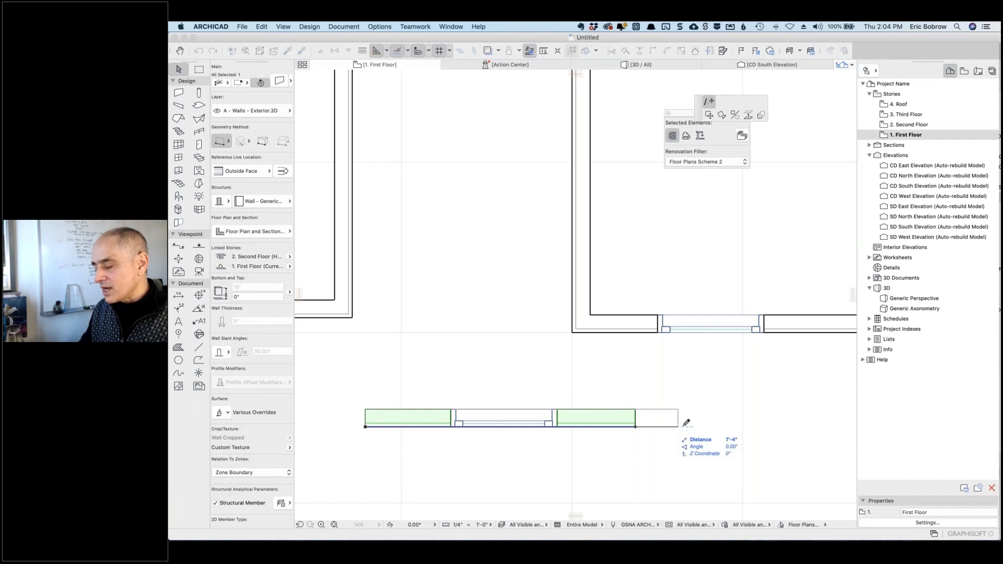
click(706, 427)
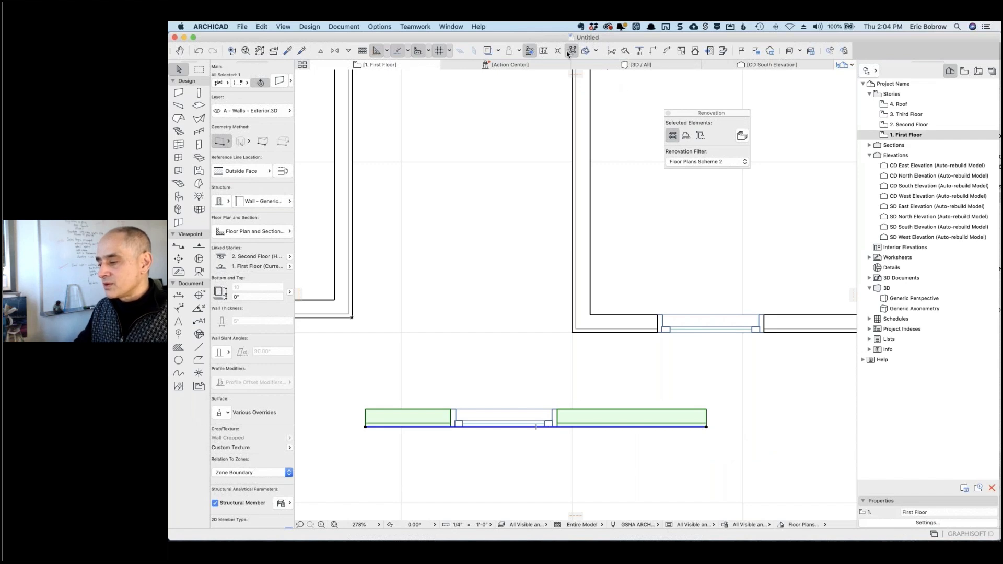
Measure from the stretched wall's lower-left corner toward its right end
click(544, 51)
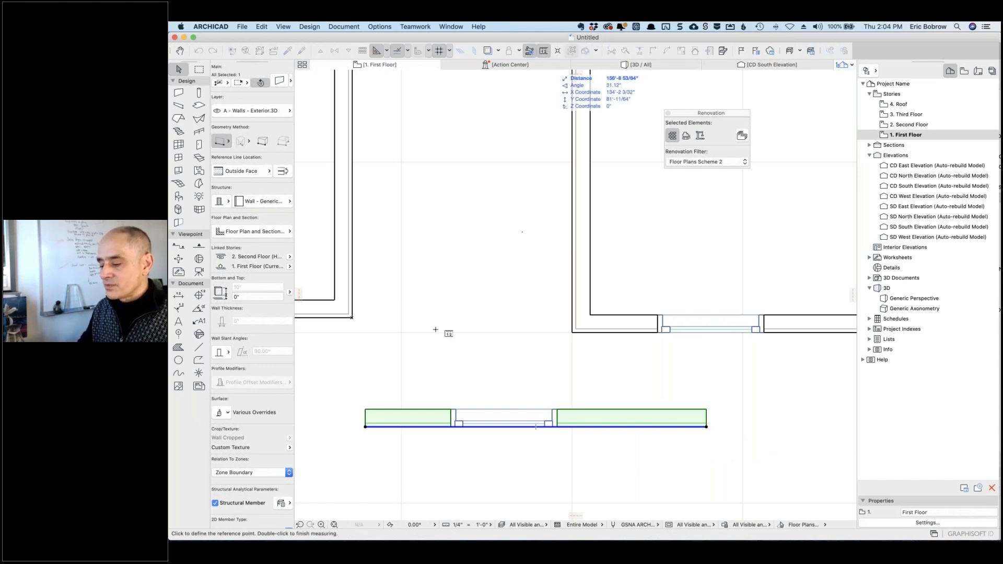
click(365, 426)
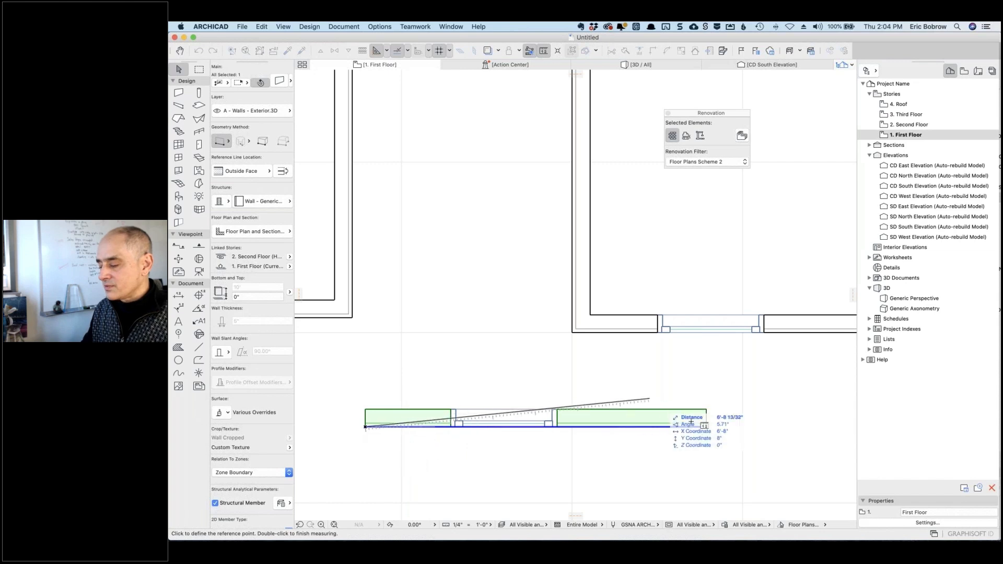
key(Escape)
key(Escape)
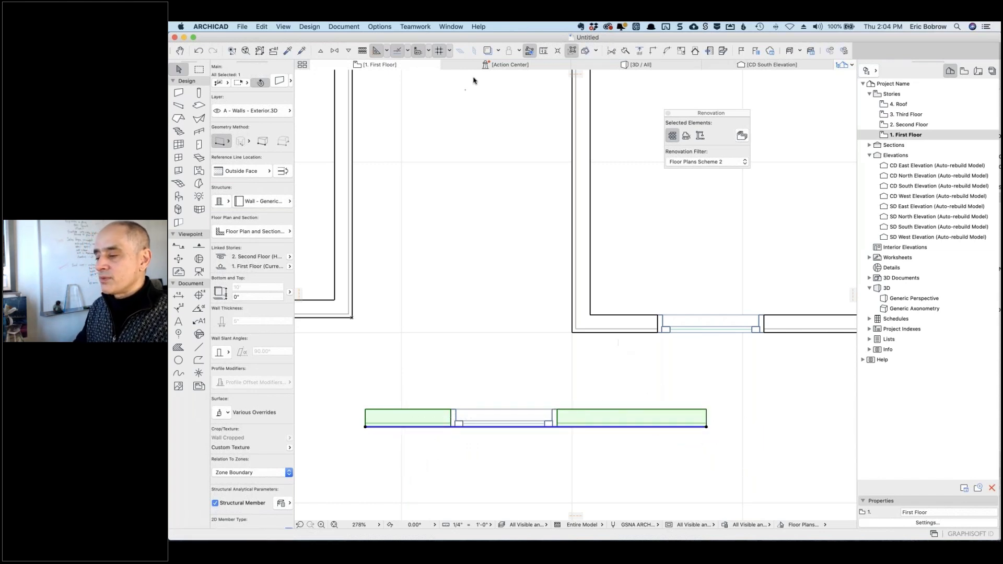
Toggle grid snapping and switch it from the snap grid to the construction grid
click(439, 52)
click(439, 53)
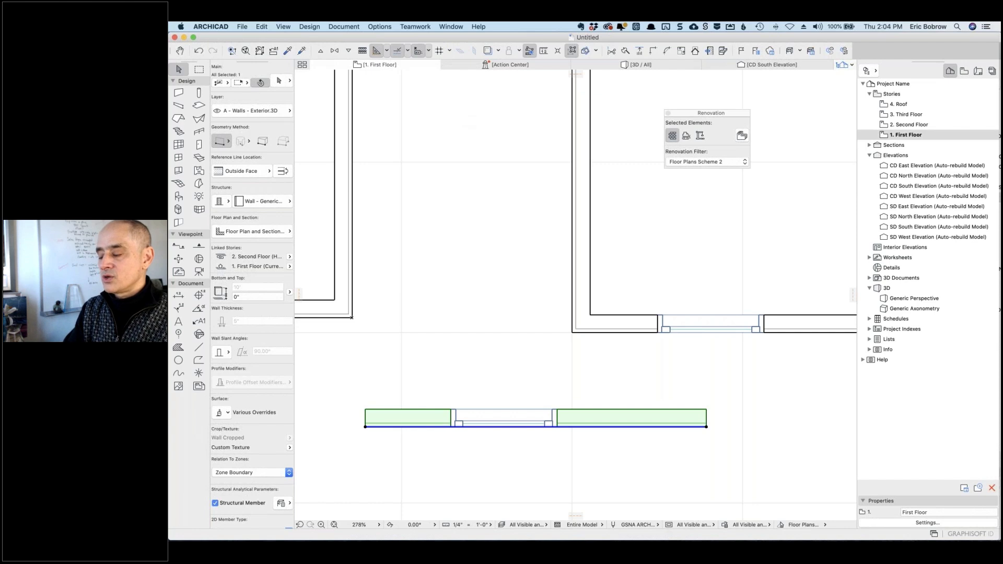
key(s)
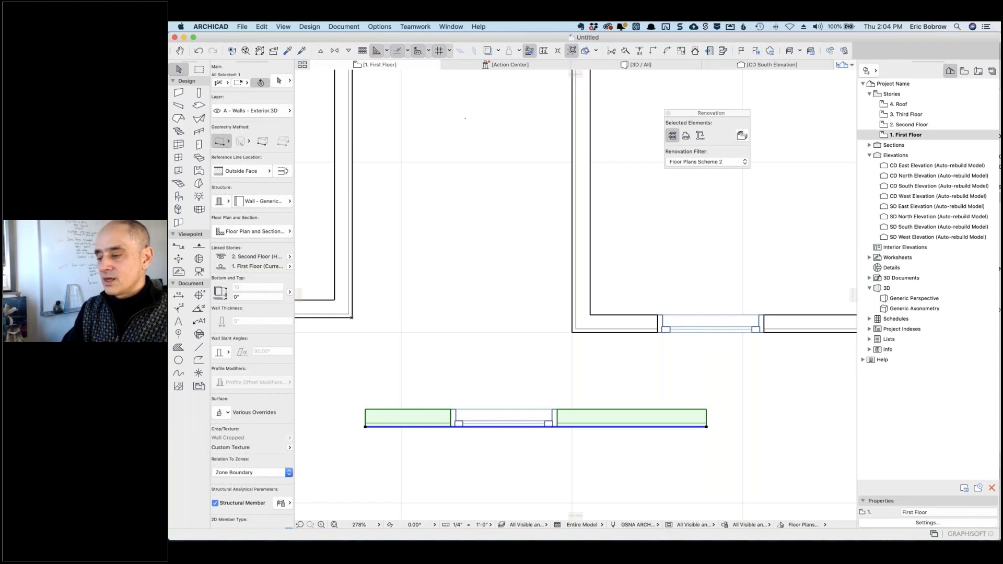
click(450, 52)
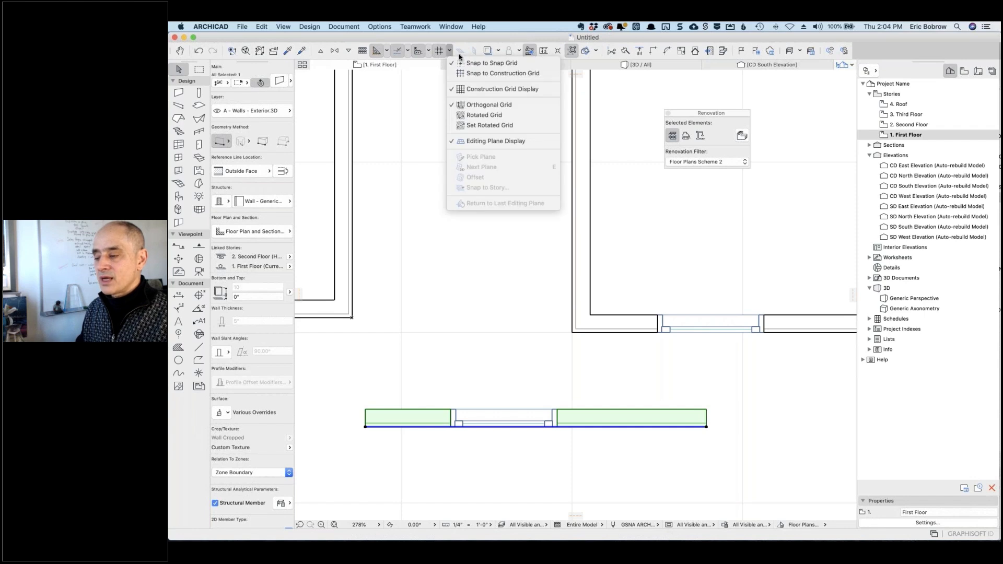
click(494, 74)
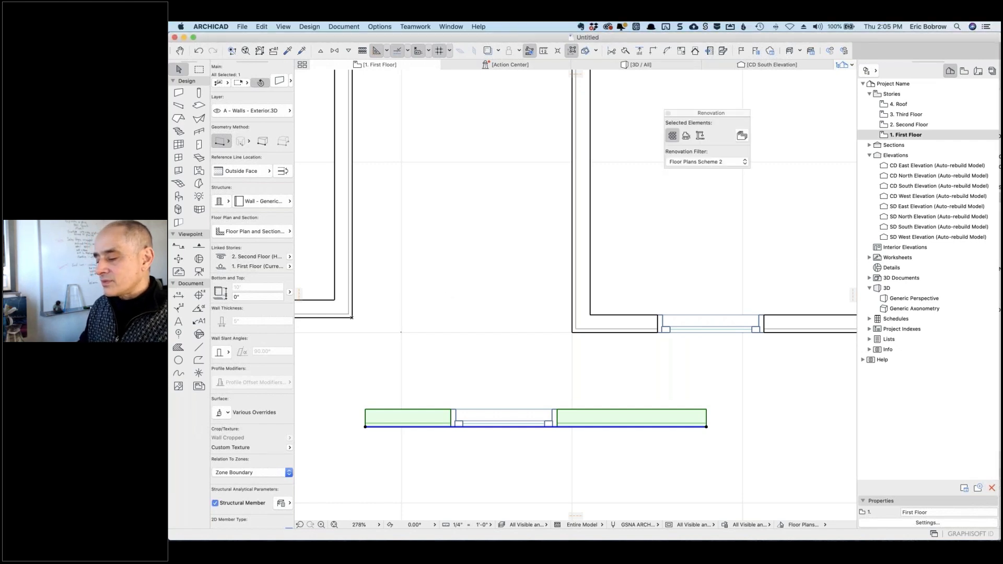
Deselect the wall, try Rough Opening as the nominal size in the default W1 Casement 24 window settings, and discard the change
click(464, 320)
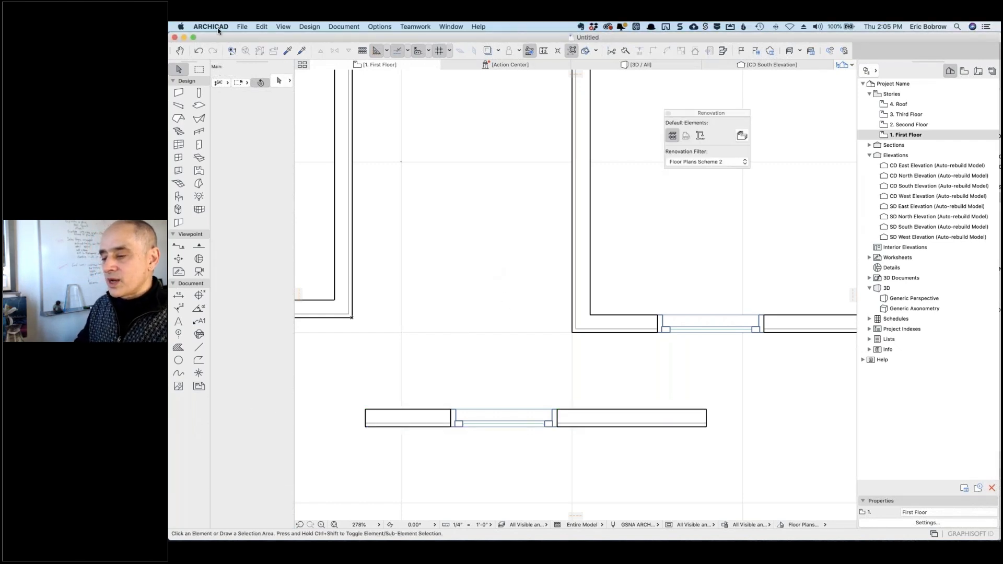
click(180, 160)
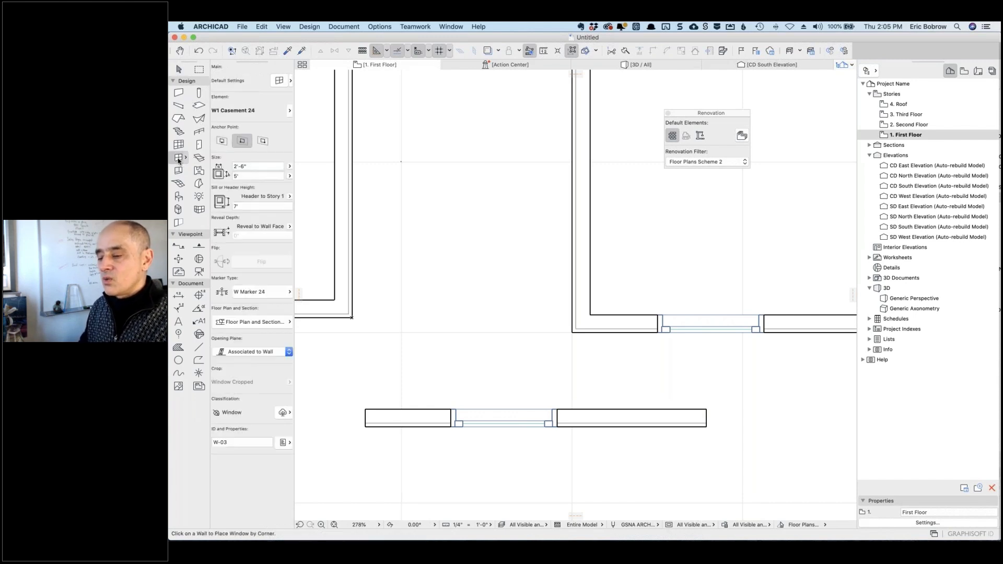
double_click(179, 158)
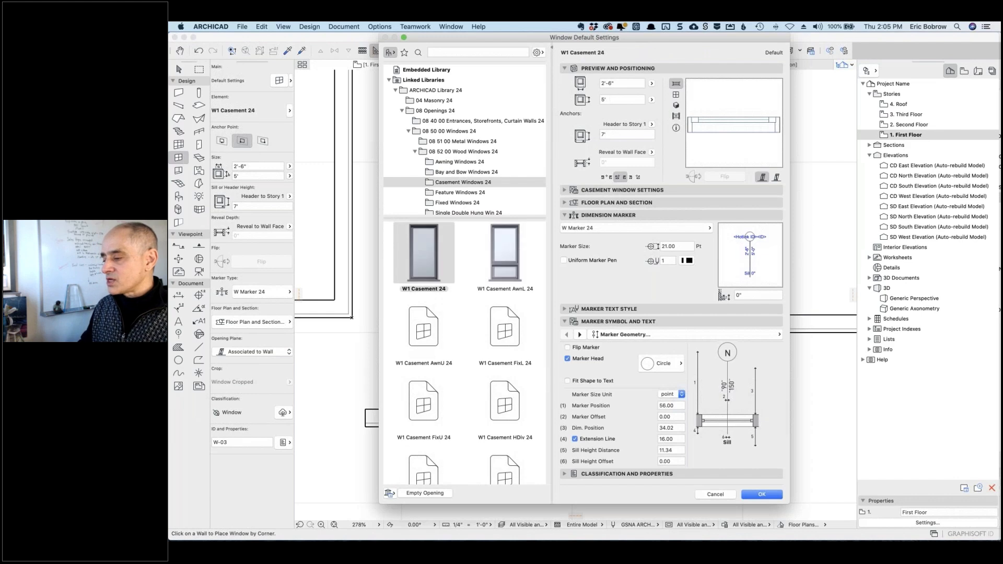
click(565, 195)
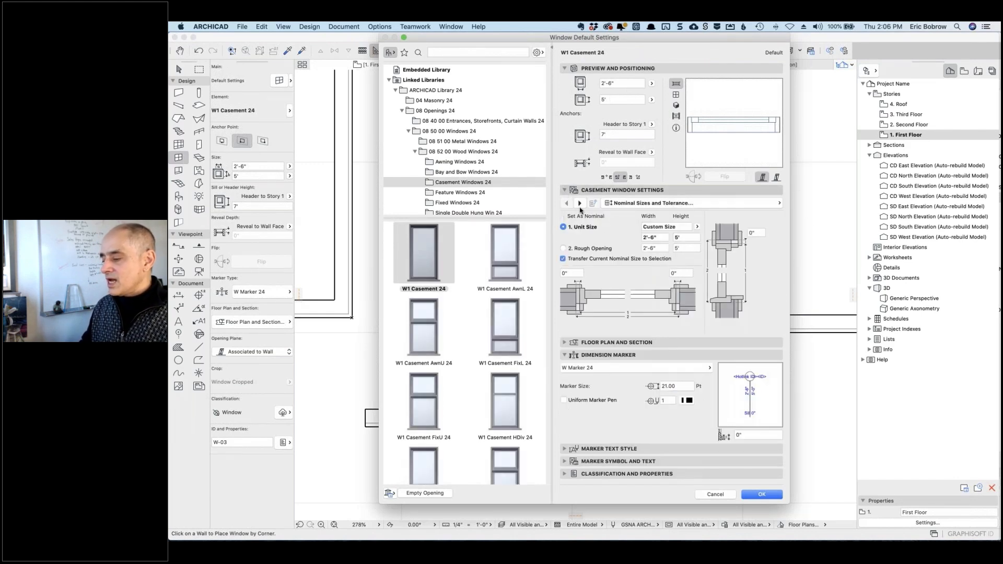
click(698, 227)
click(691, 217)
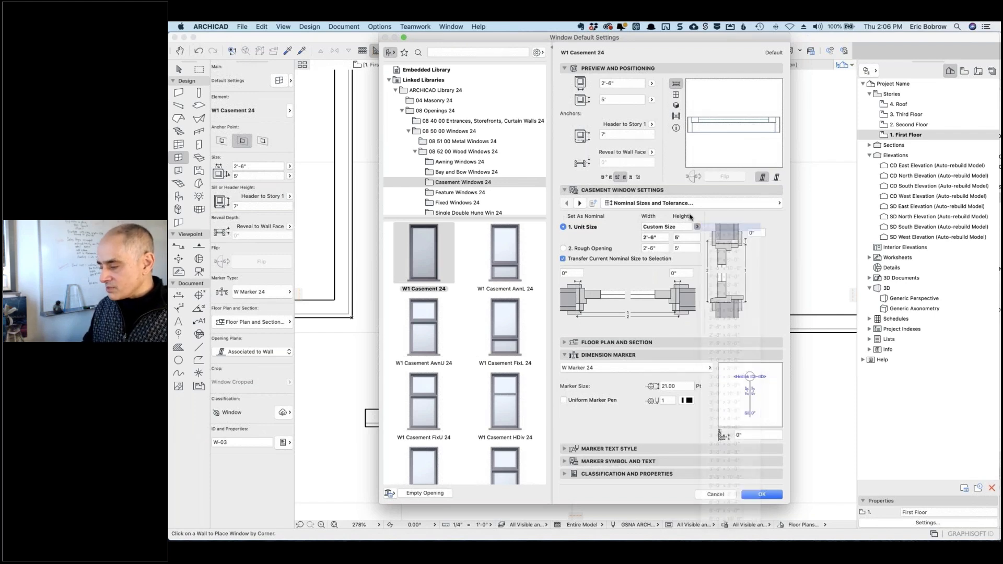
click(563, 248)
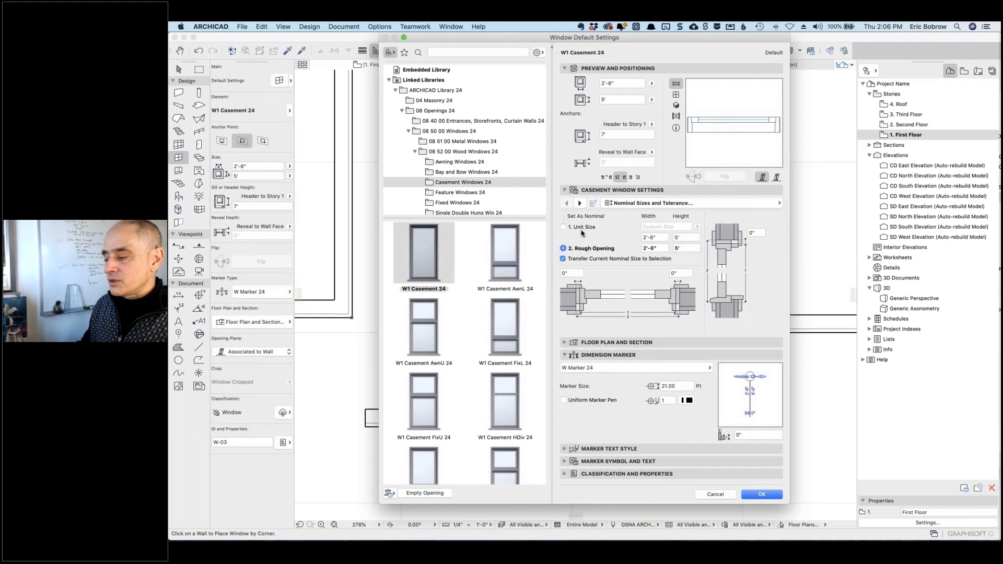
click(716, 495)
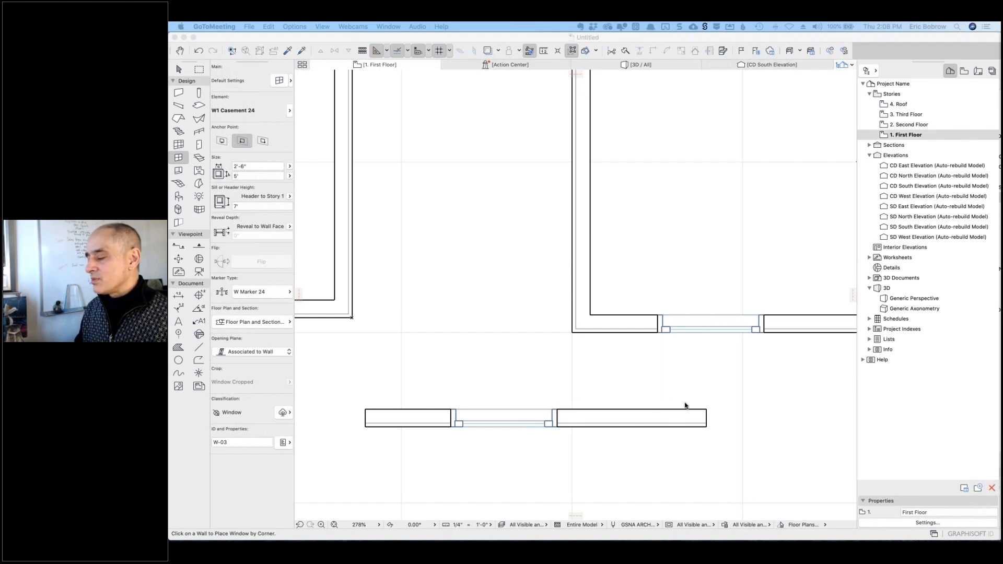
Try drawing an orthogonal rectangular wall outline in the empty area east of the elevation markers
click(558, 306)
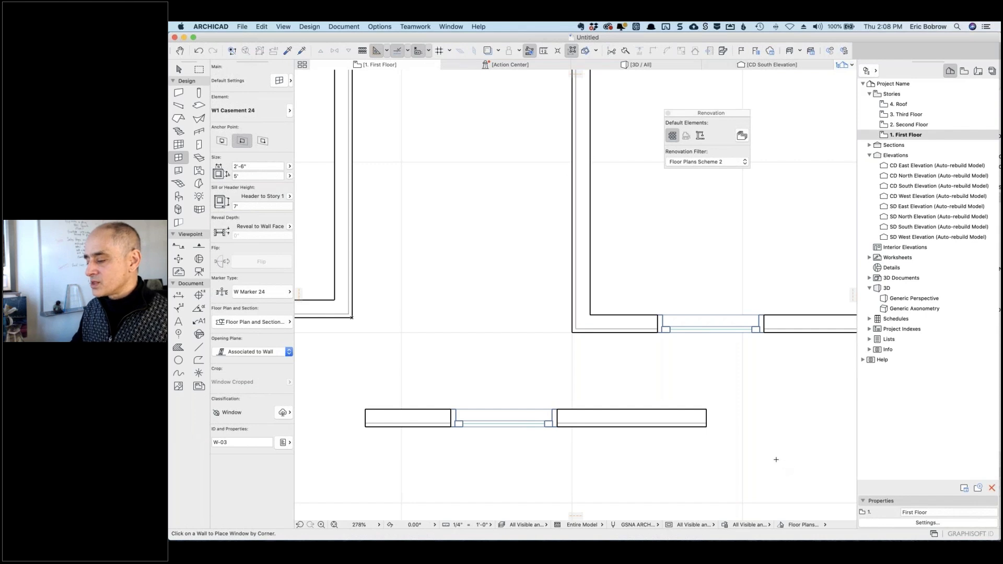
scroll(776, 459, down, 5)
middle_drag(587, 410, 335, 358)
middle_drag(632, 431, 382, 421)
middle_drag(629, 406, 497, 407)
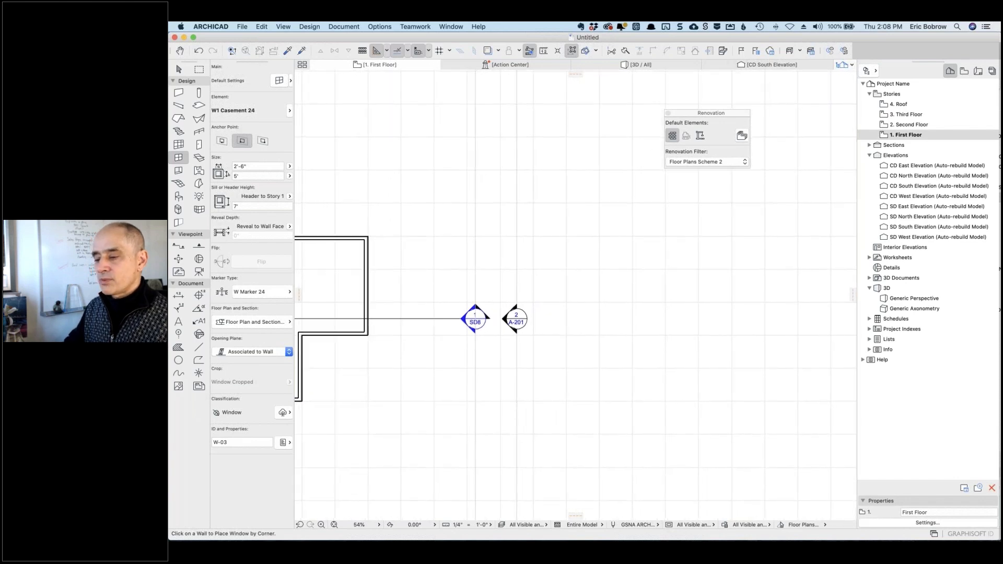
click(178, 92)
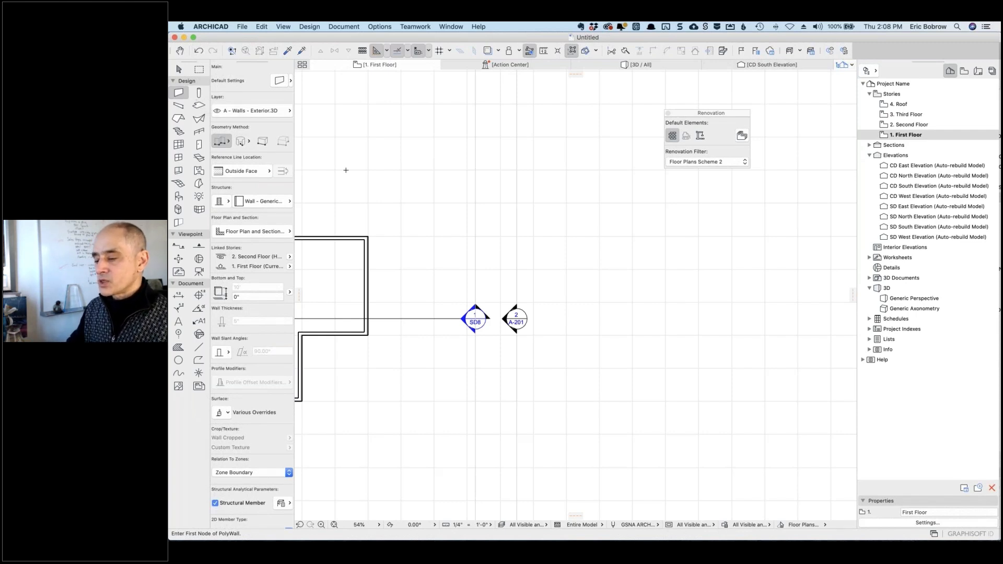
click(229, 144)
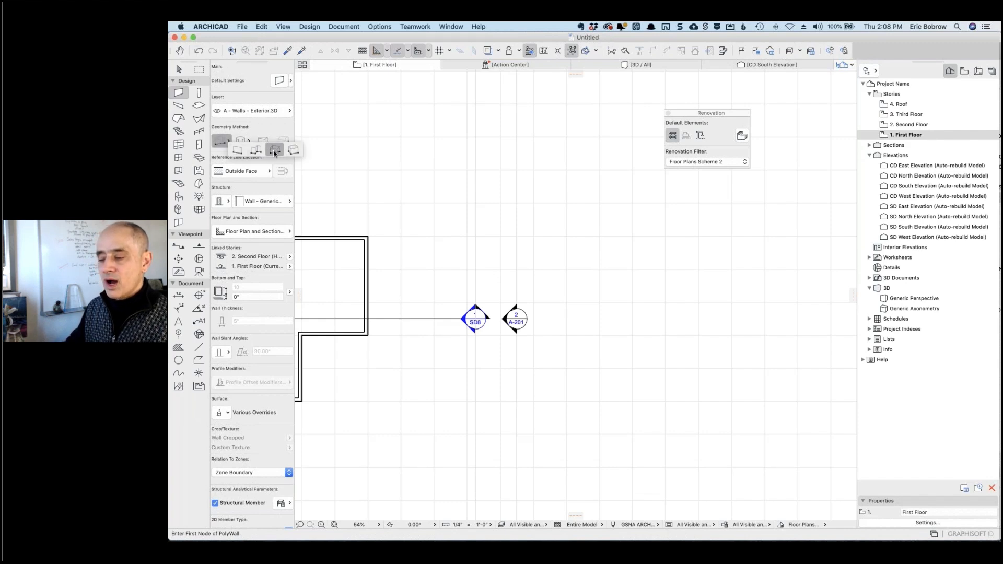
click(274, 149)
click(584, 233)
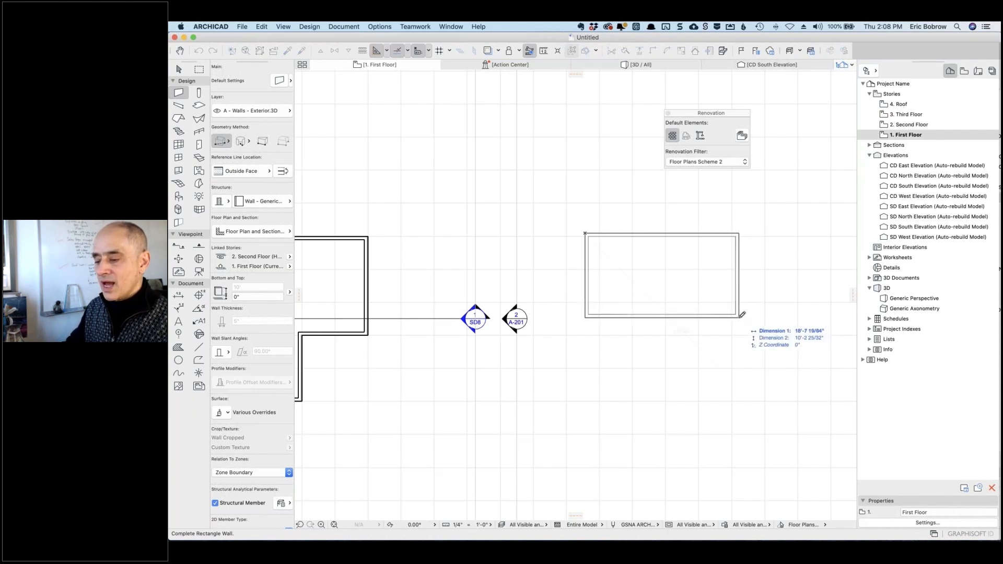
key(Escape)
Draw a rotated rectangle of walls about 20' by 14', tilted about 16°, in the empty area east of the elevation markers
click(228, 142)
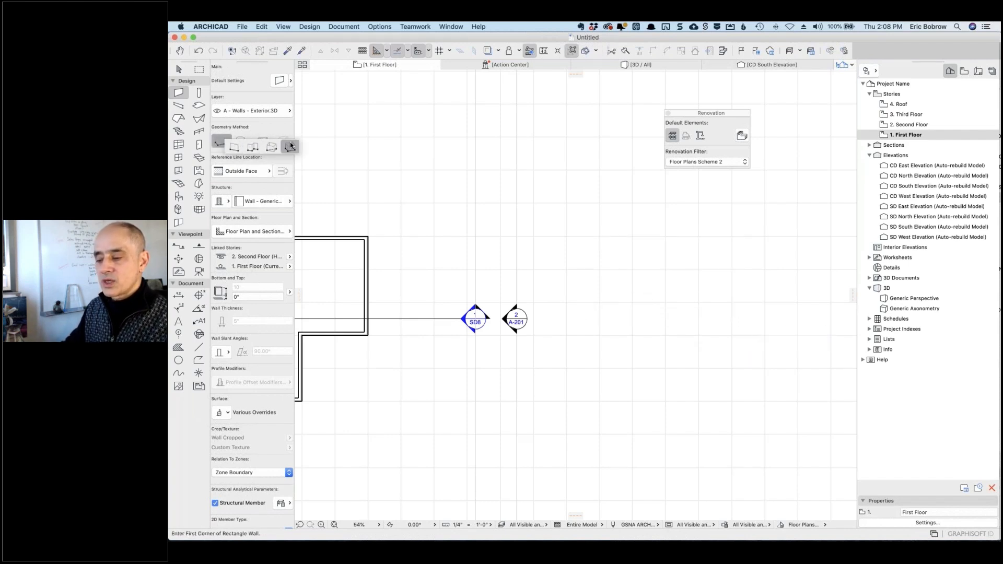
click(290, 146)
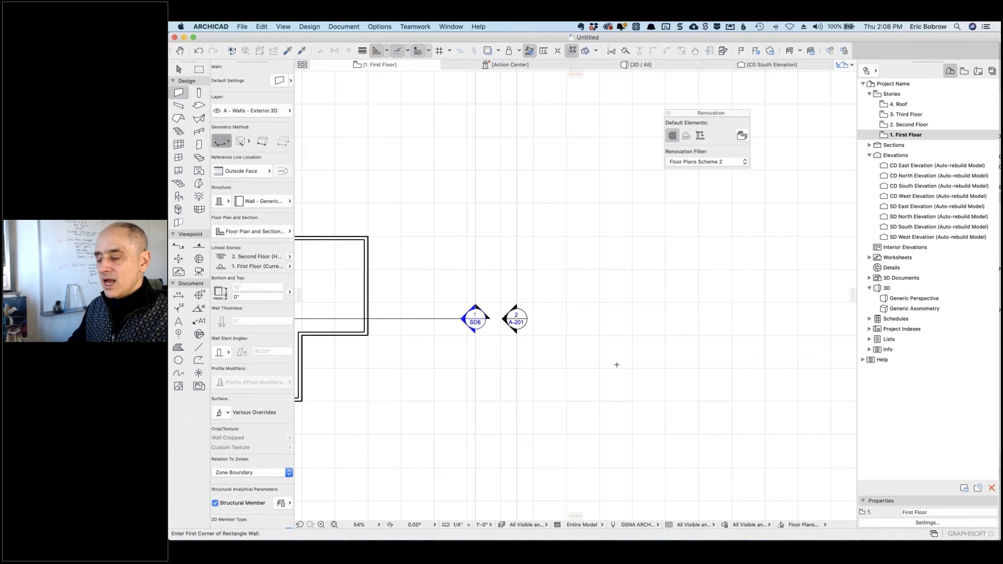
click(590, 366)
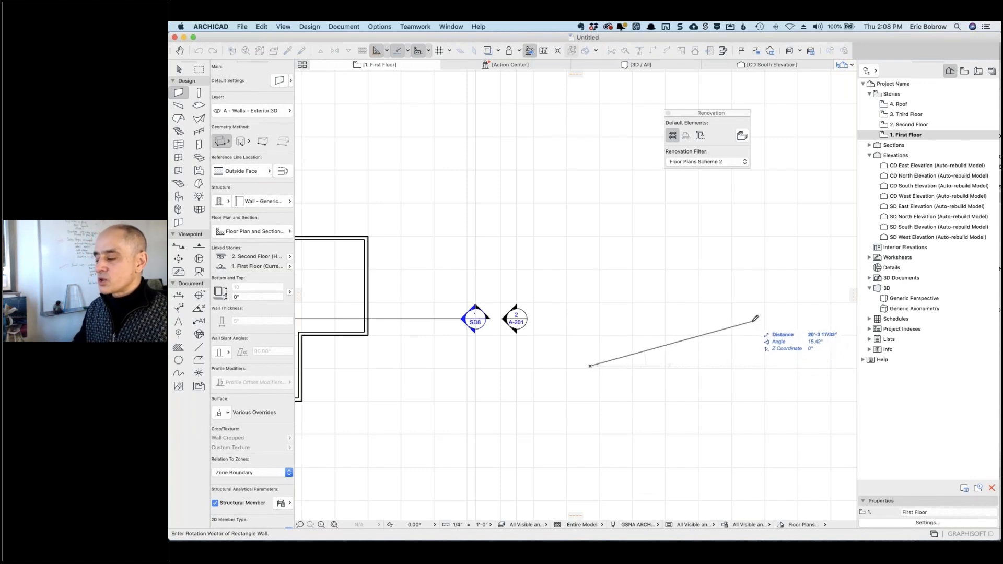
click(753, 320)
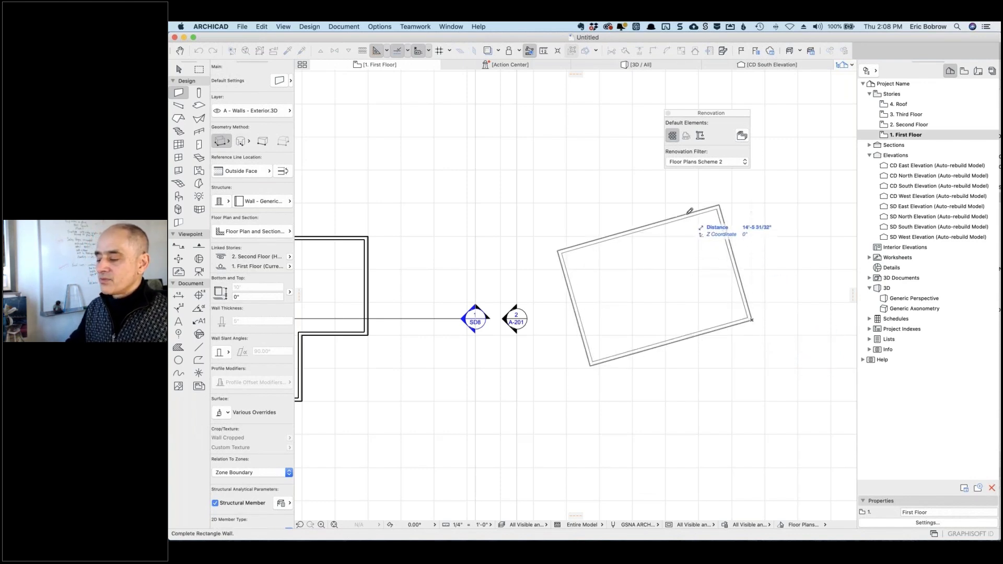
click(689, 213)
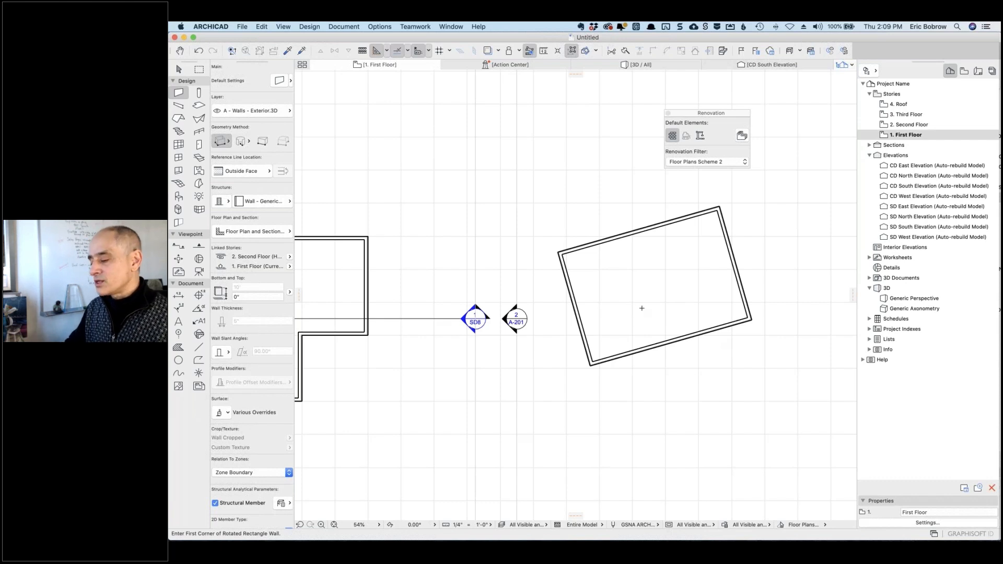
Set the plan orientation graphically, rotating about the tilted building's lower-left corner until its lower wall runs horizontally
click(434, 525)
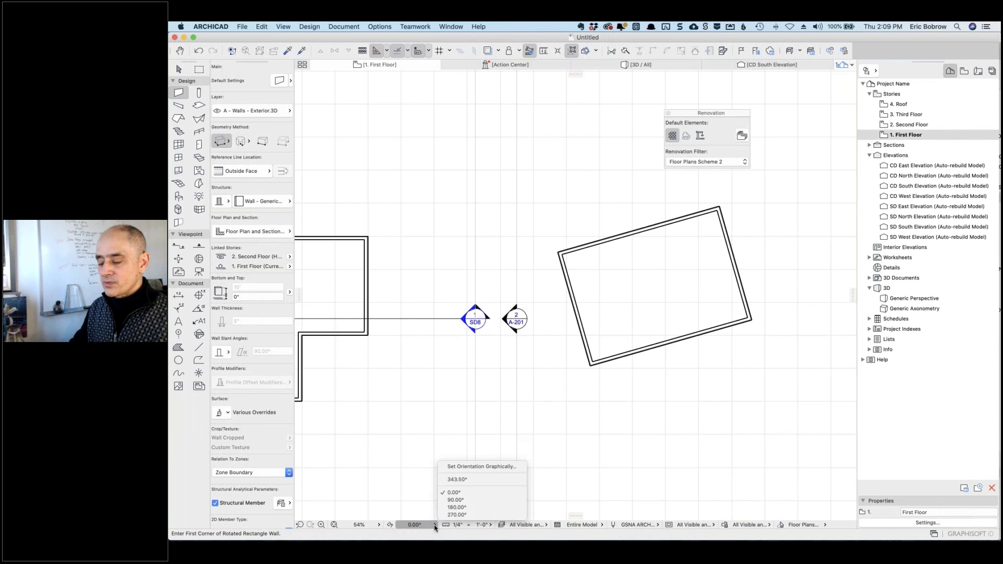
click(465, 471)
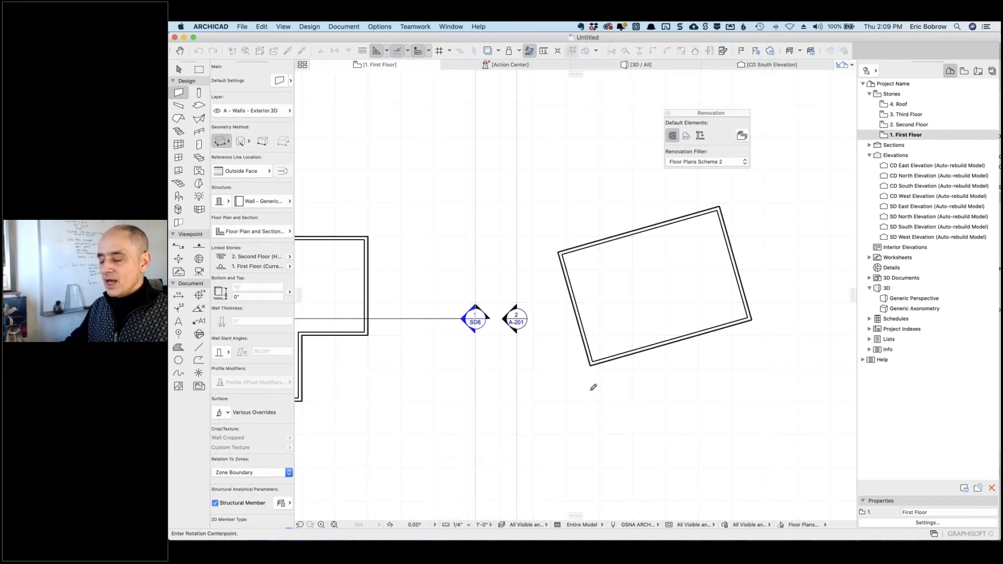
click(591, 366)
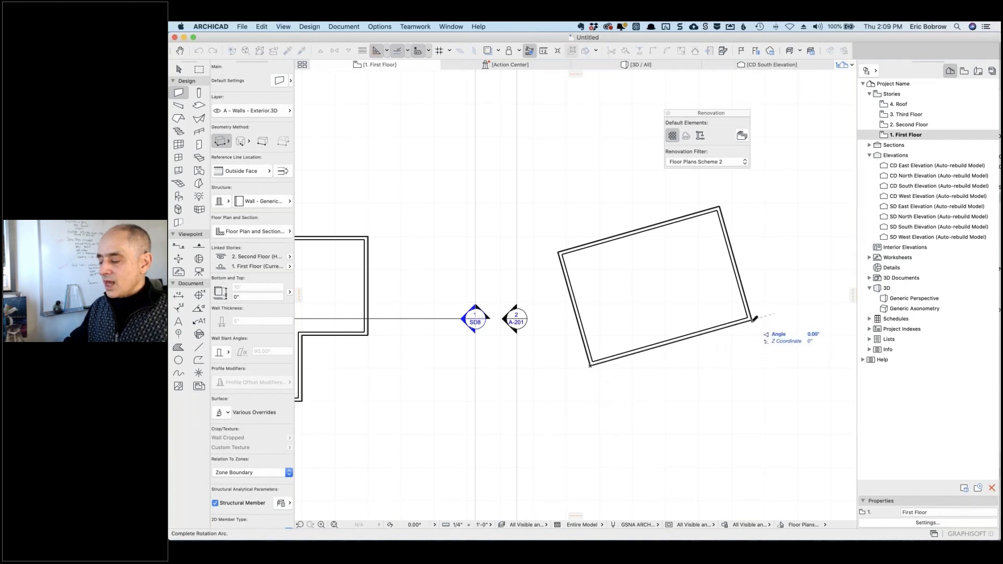
click(755, 318)
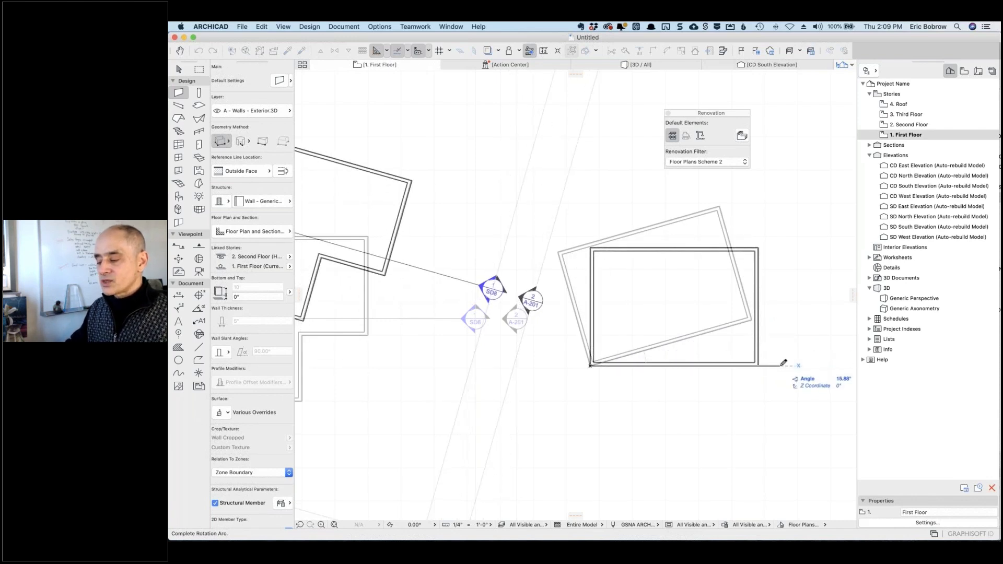
key(Escape)
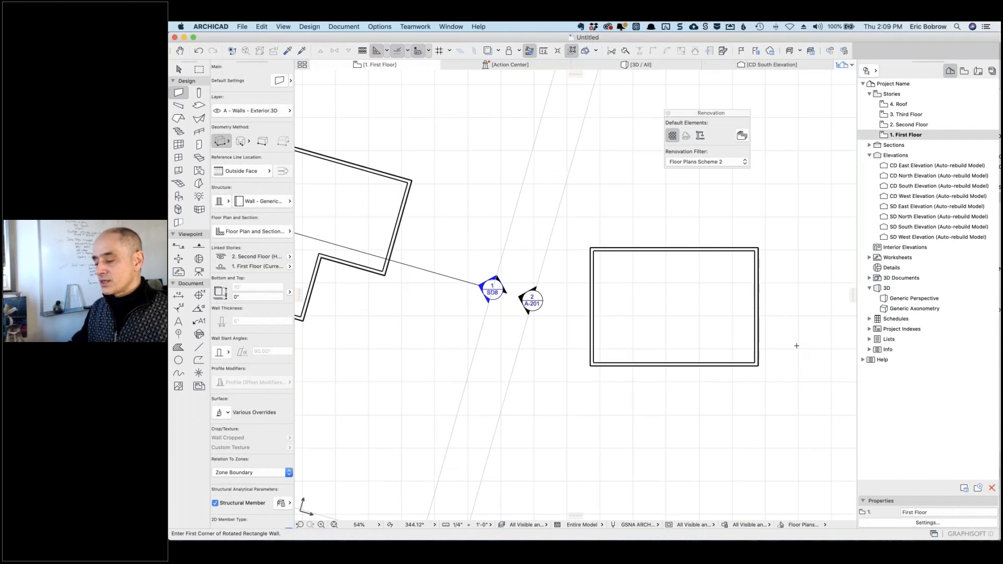
Switch to the single straight wall method and try a horizontal wall inside the new rectangle, then cancel it
click(615, 322)
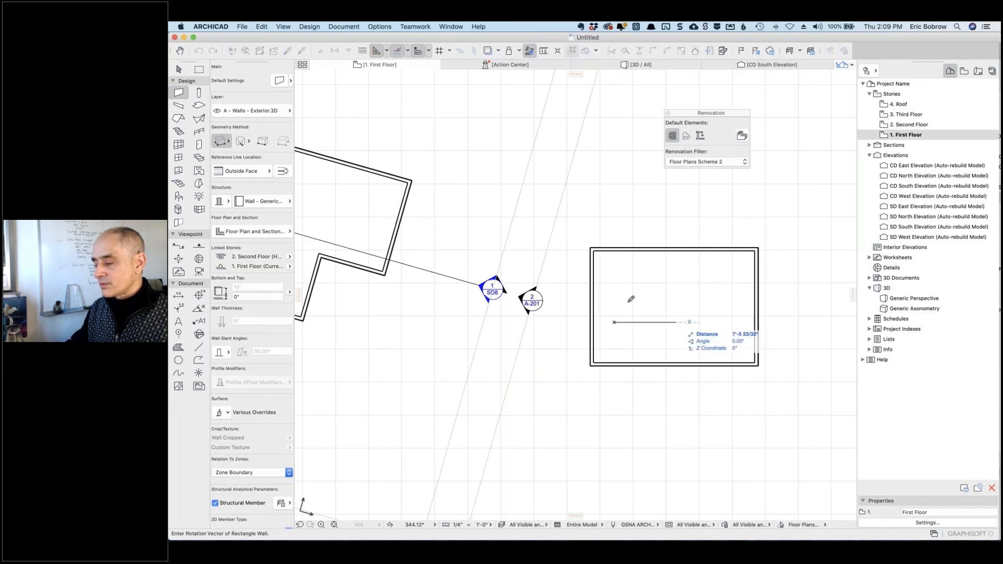
click(222, 142)
click(217, 156)
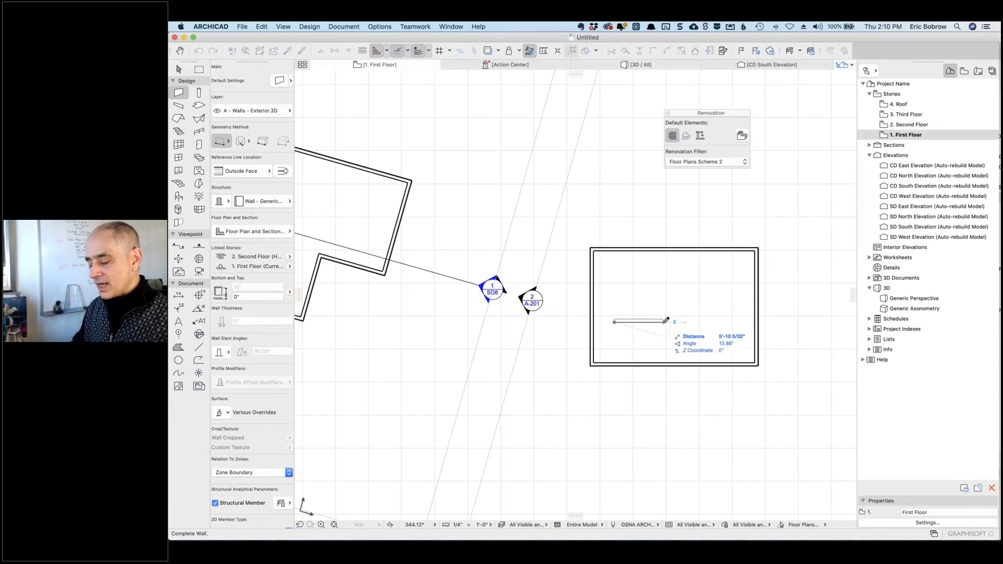
key(x)
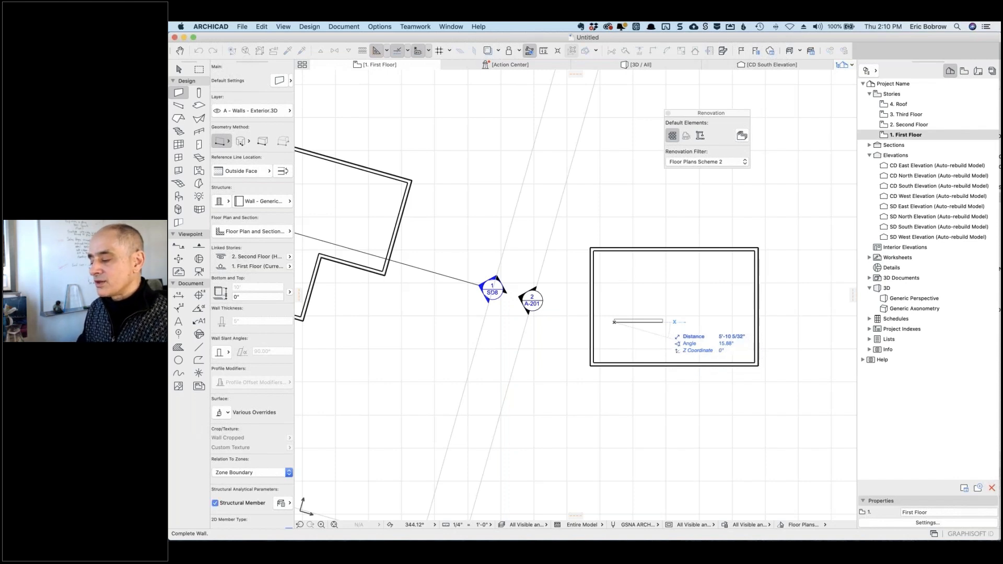
key(Escape)
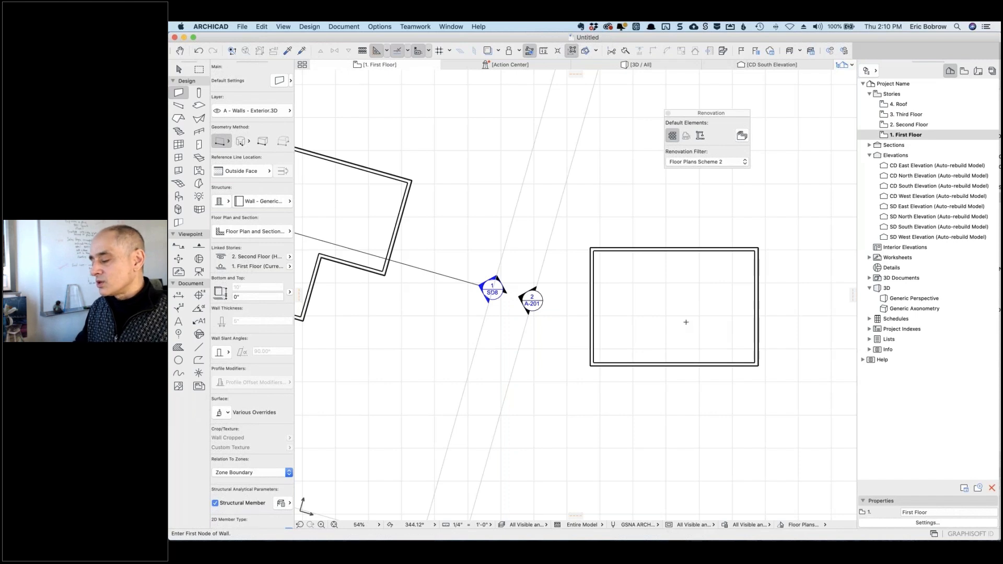
Switch the plan orientation to 0.00°, back to the rotated 344.12°, and return it to 0.00°
click(434, 524)
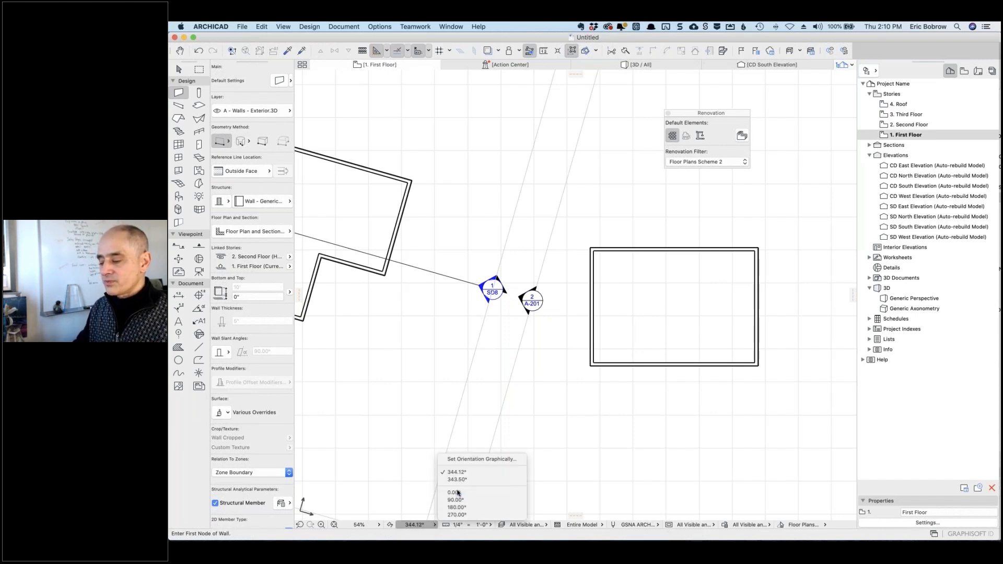
click(453, 493)
click(435, 526)
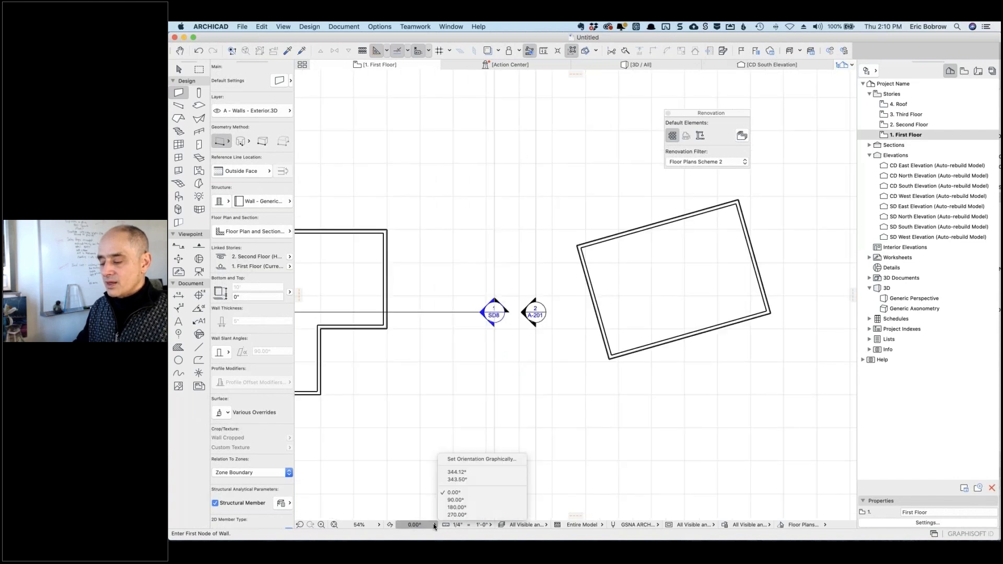
click(465, 473)
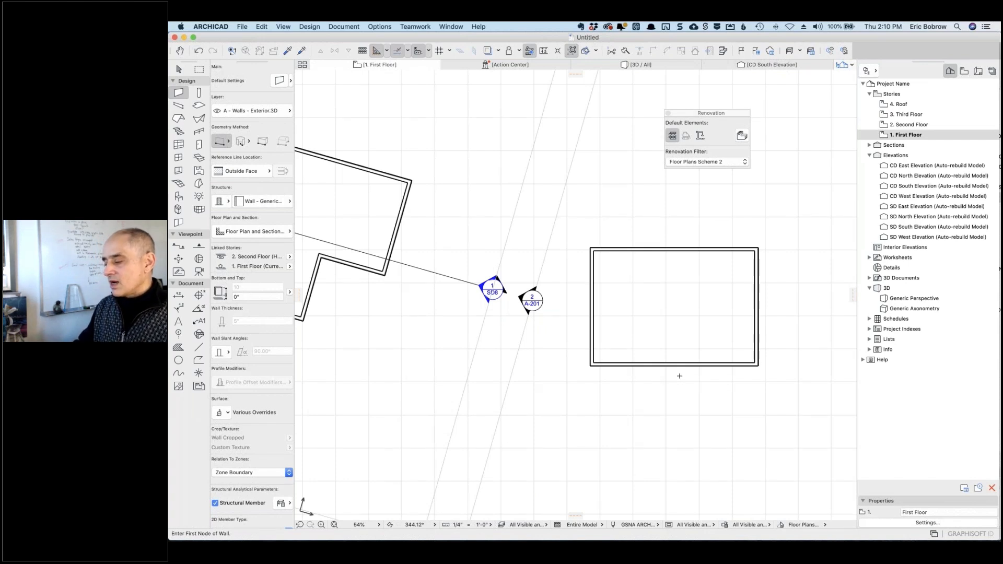
click(436, 525)
click(453, 493)
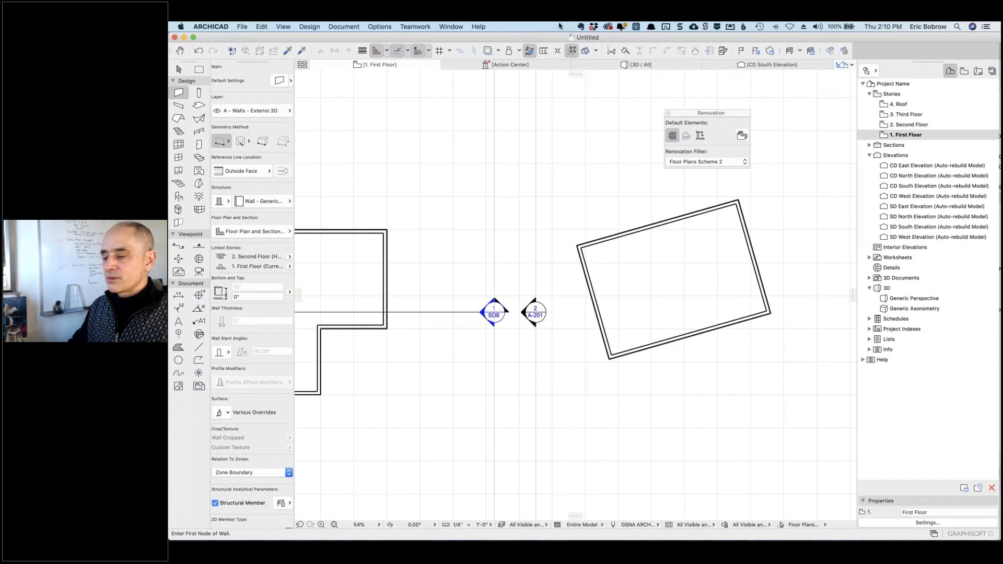
Set a rotated grid with its origin at the tilted building's lower-left corner, aligned along its lower wall
click(450, 51)
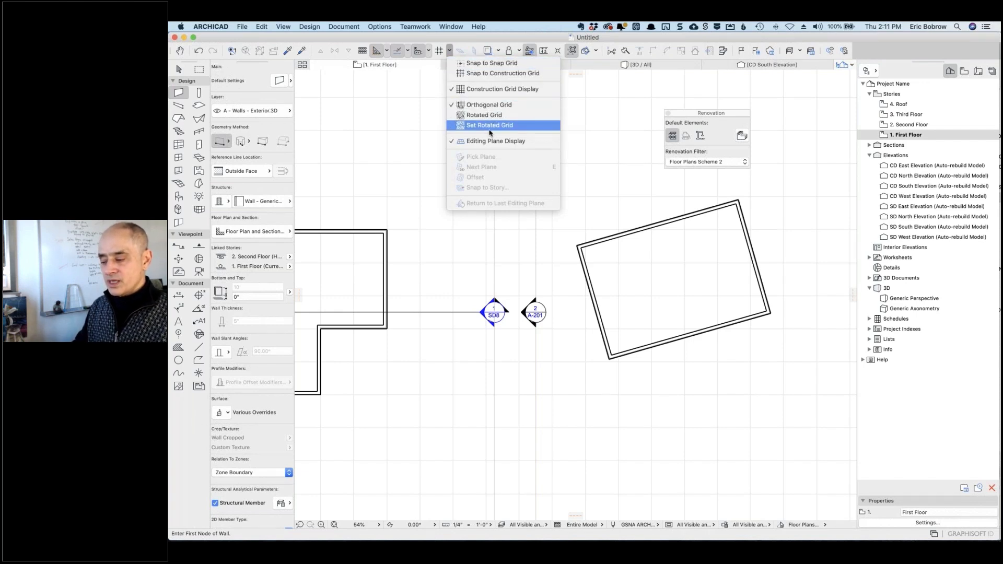
click(484, 126)
click(610, 360)
click(774, 312)
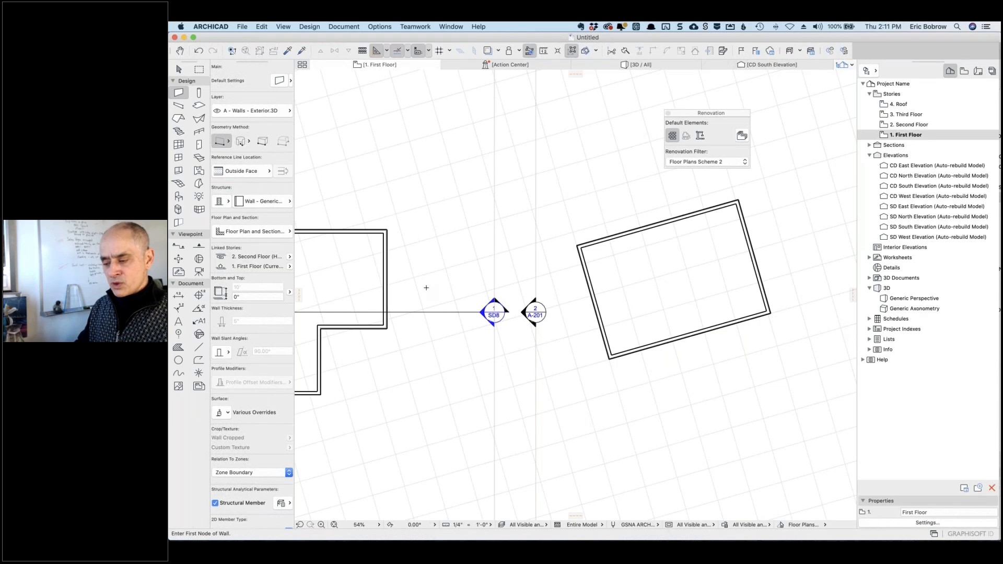
Try a wall inside the tilted building along the rotated grid, check its X coordinate, and cancel it
scroll(478, 325, down, 5)
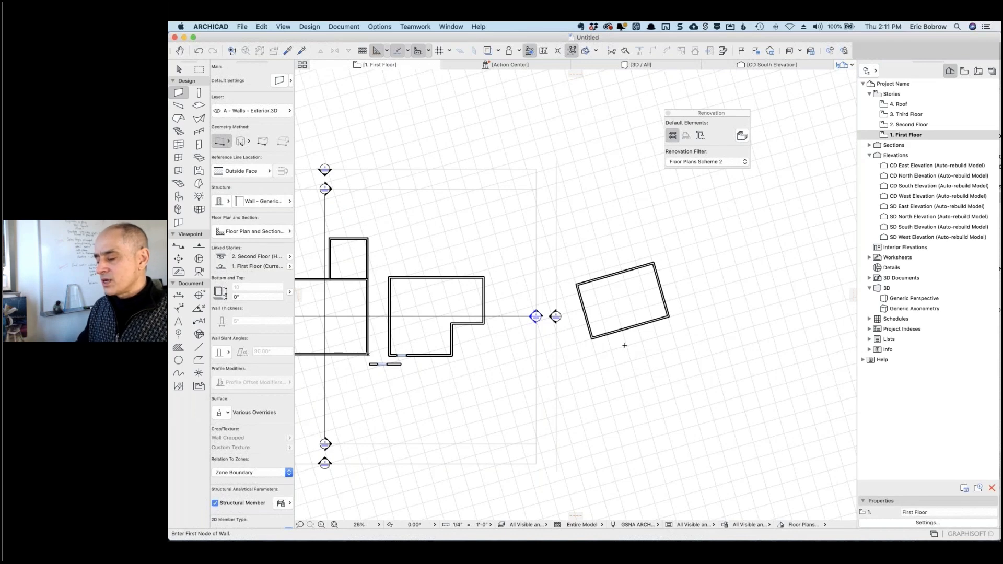
scroll(625, 345, up, 7)
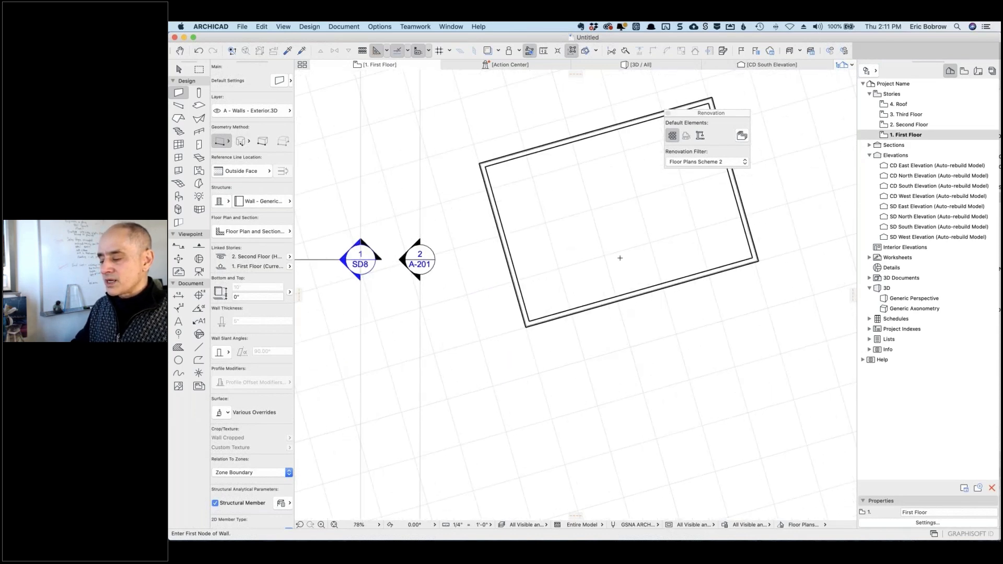
click(536, 248)
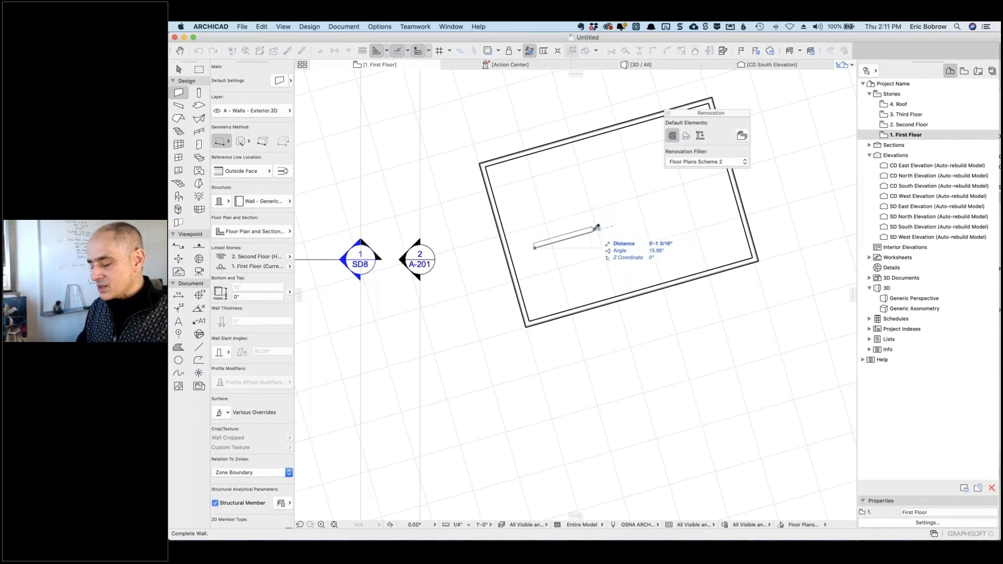
key(x)
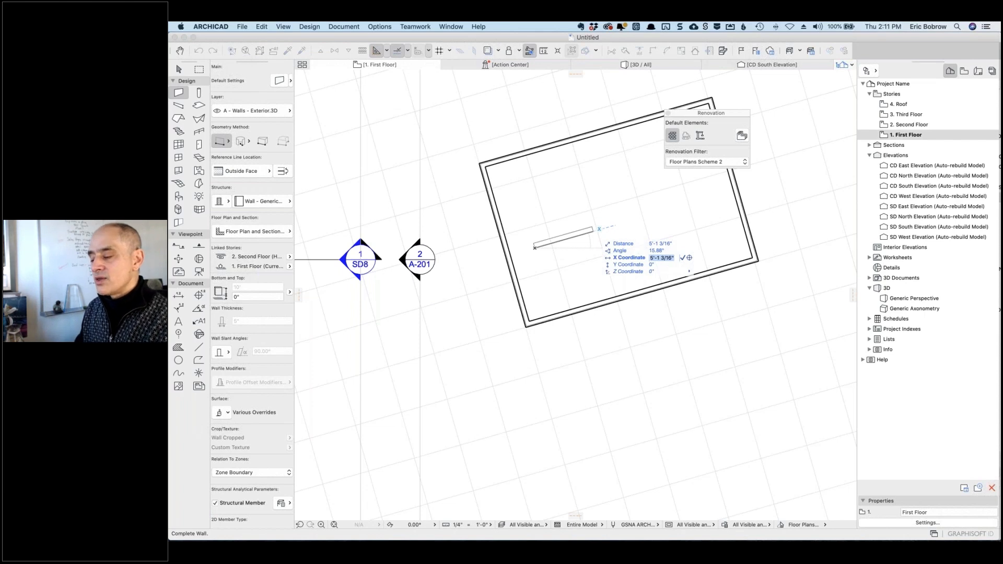
key(Escape)
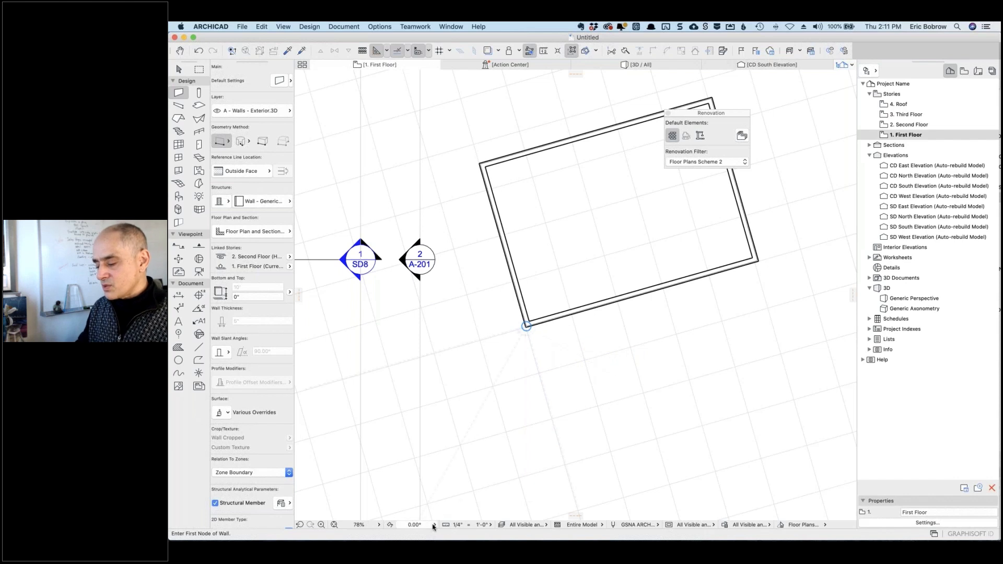
Switch the construction grid from the rotated grid back to the orthogonal grid
click(414, 525)
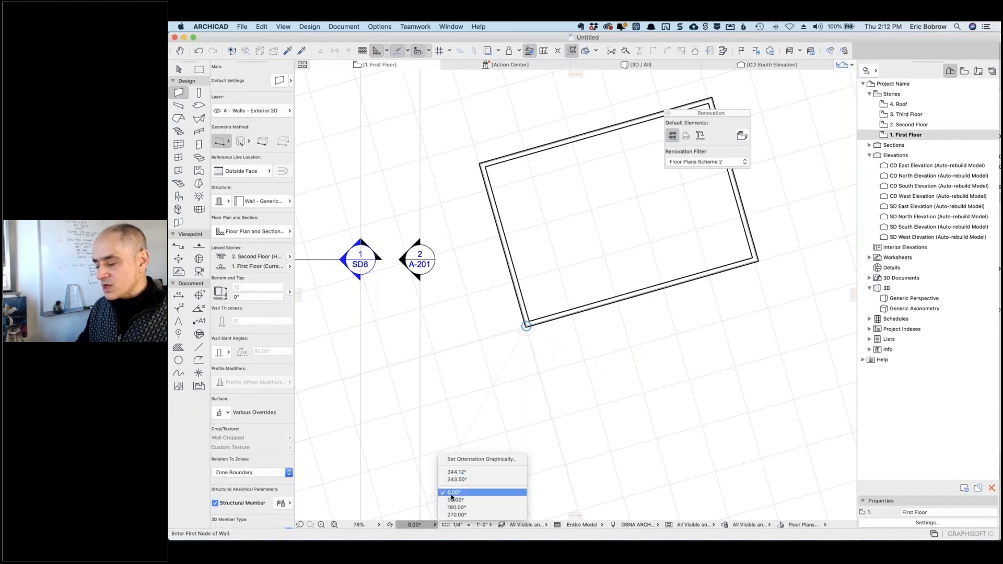
click(537, 423)
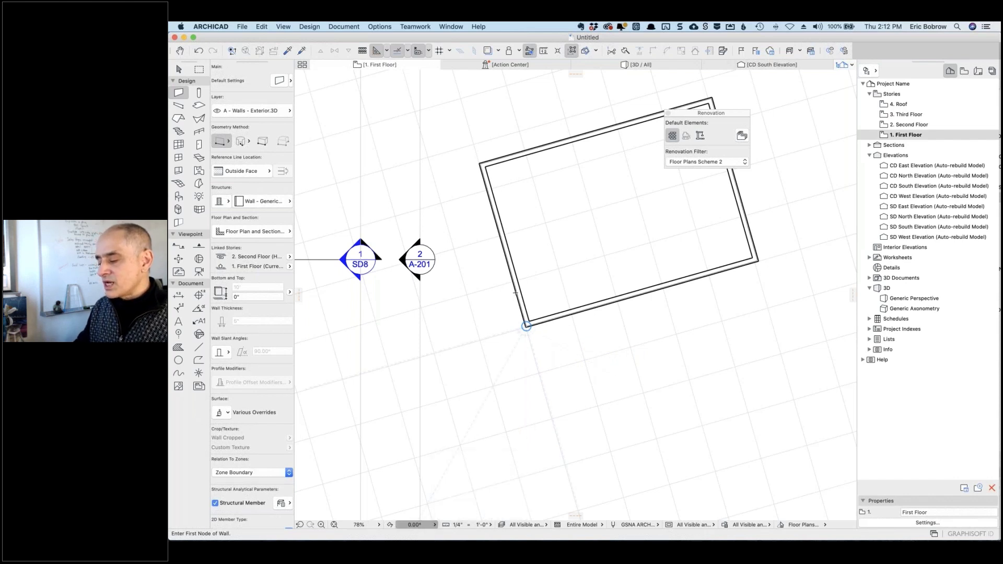
click(428, 51)
click(428, 51)
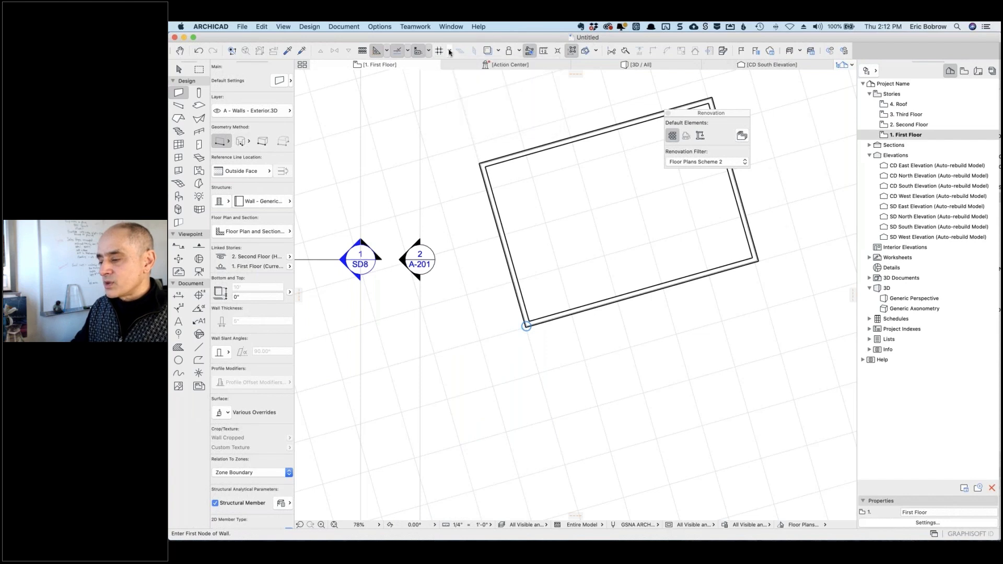
click(450, 51)
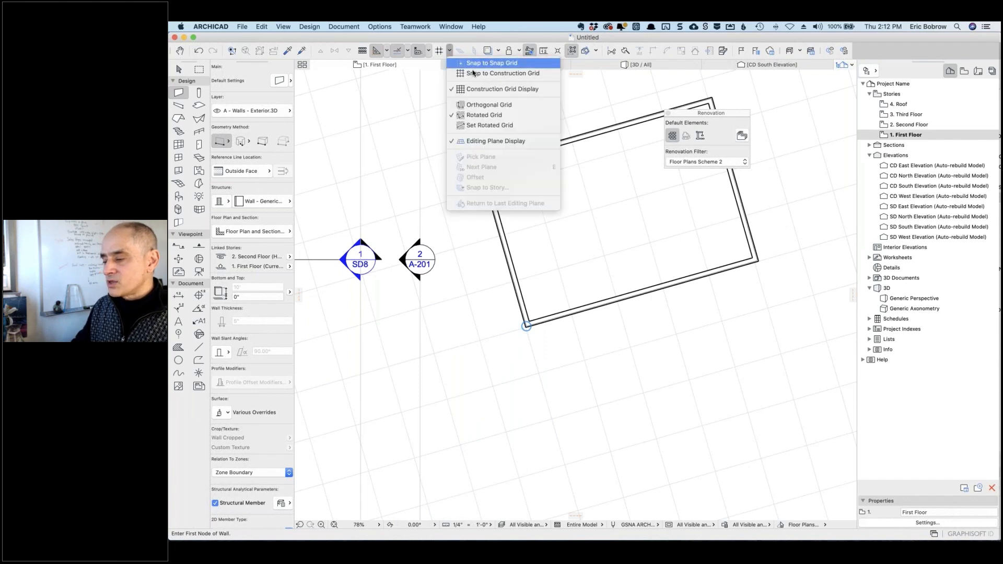
click(484, 105)
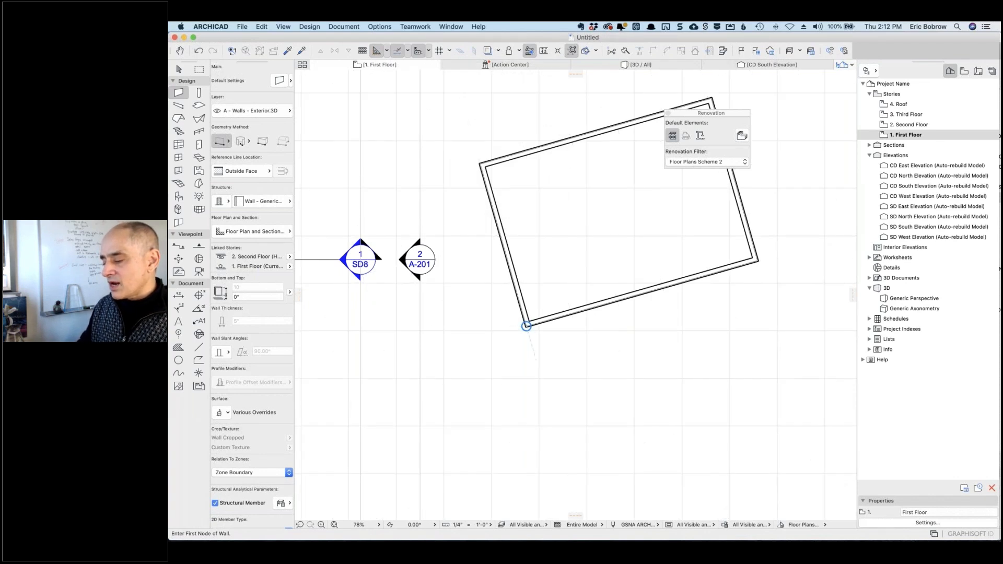
Set a rotated grid with its origin at the long rectangular building's lower-left corner, aligned along its lower wall
middle_drag(611, 357, 777, 363)
middle_drag(332, 345, 913, 333)
middle_drag(570, 432, 802, 409)
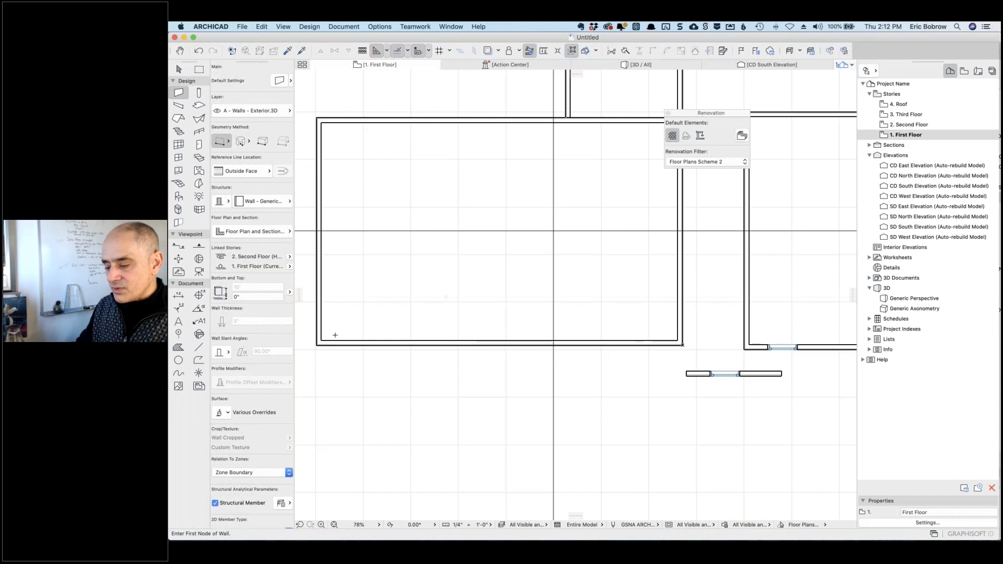
scroll(435, 374, up, 5)
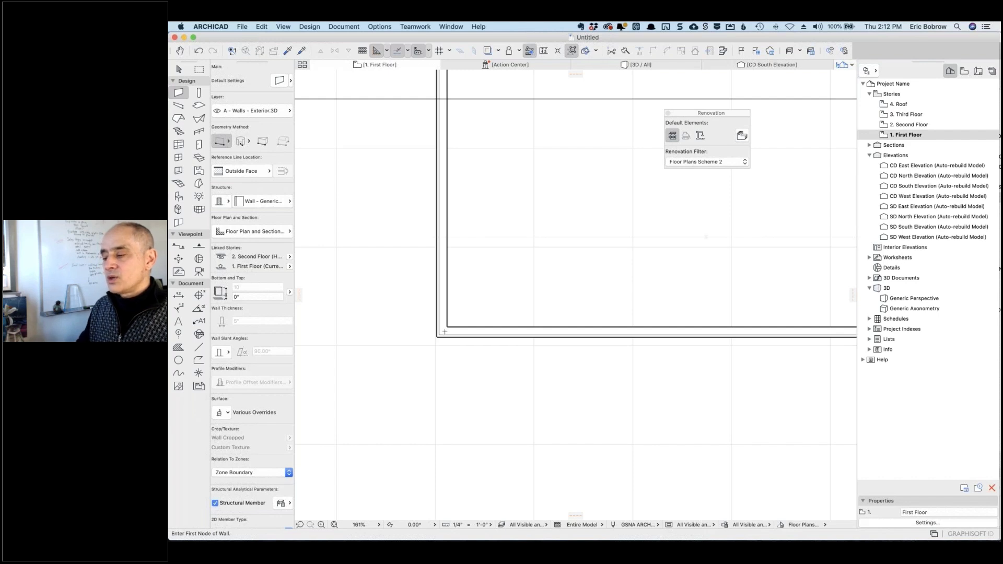
click(449, 50)
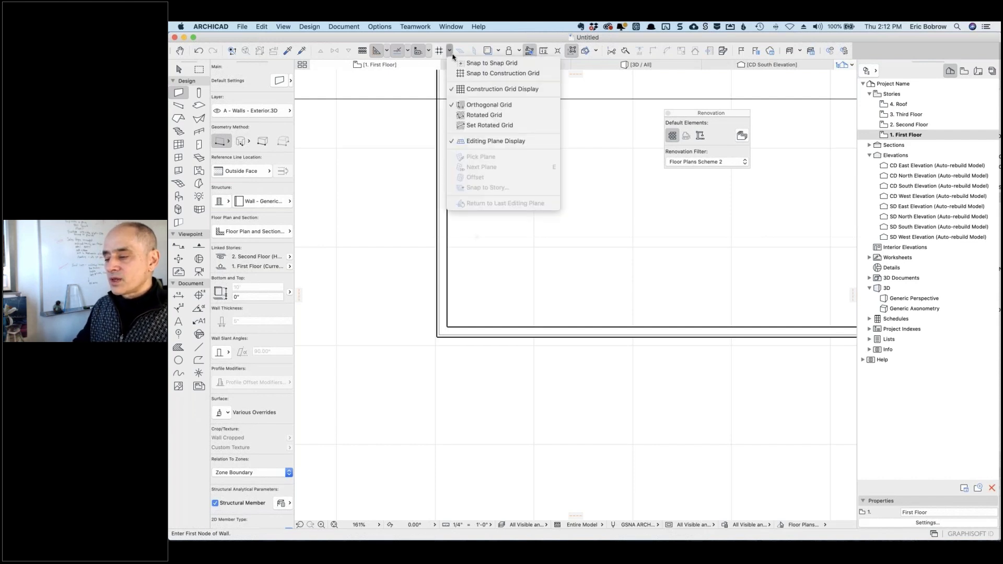
click(487, 126)
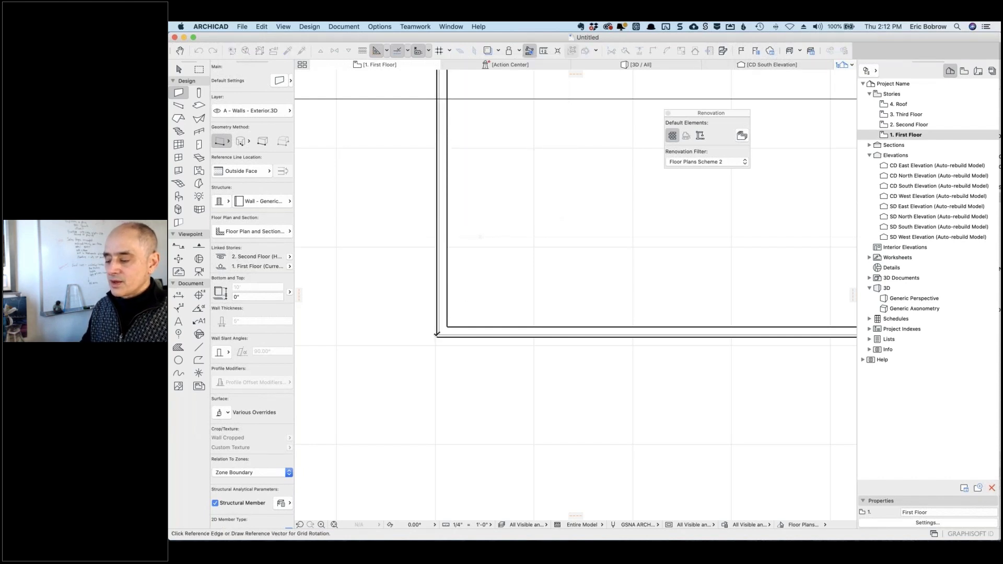
click(437, 335)
click(551, 336)
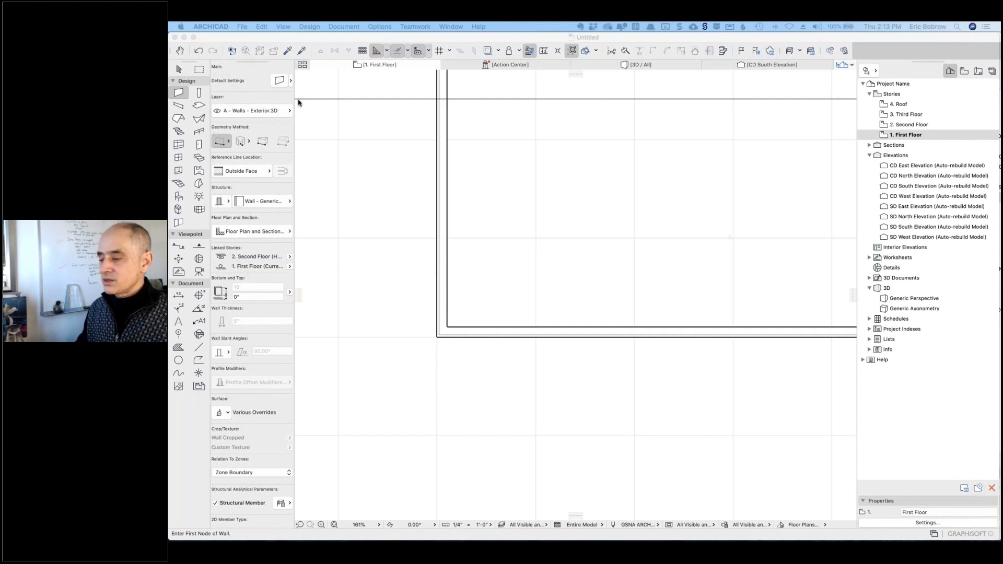
click(450, 51)
click(450, 51)
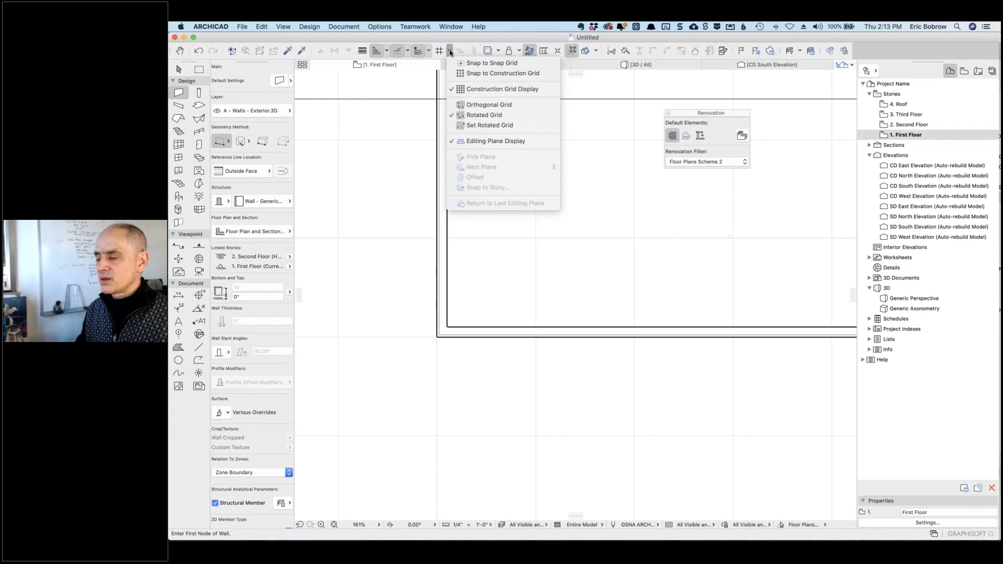
click(451, 52)
click(433, 526)
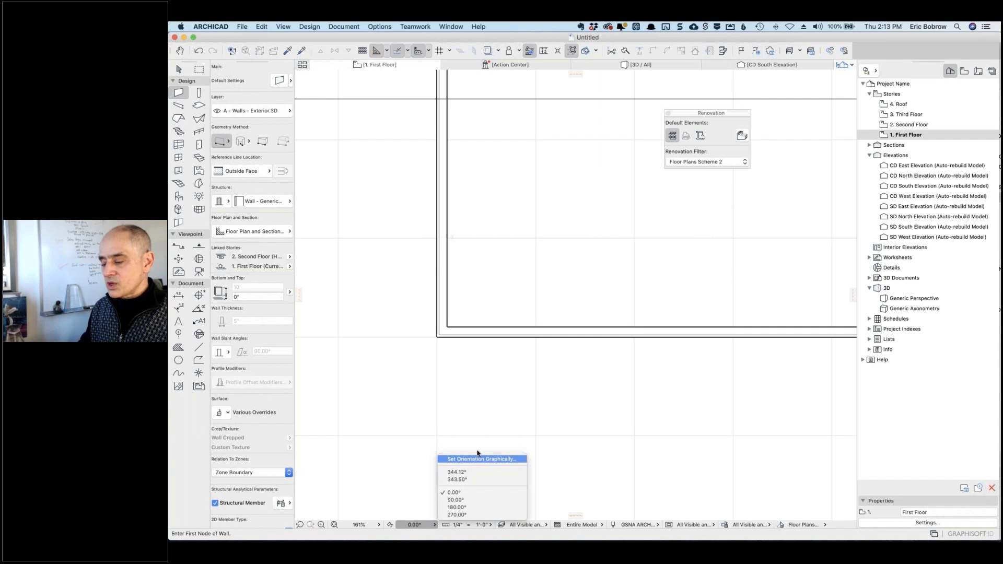
click(460, 434)
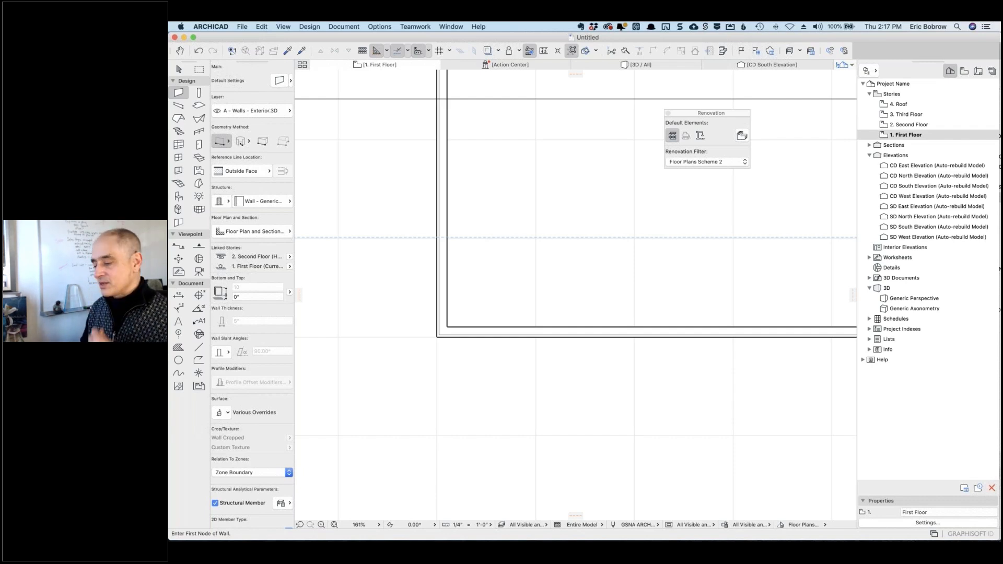
Open the 3D view of the whole model and turn off the construction grid and editing plane displays
click(653, 66)
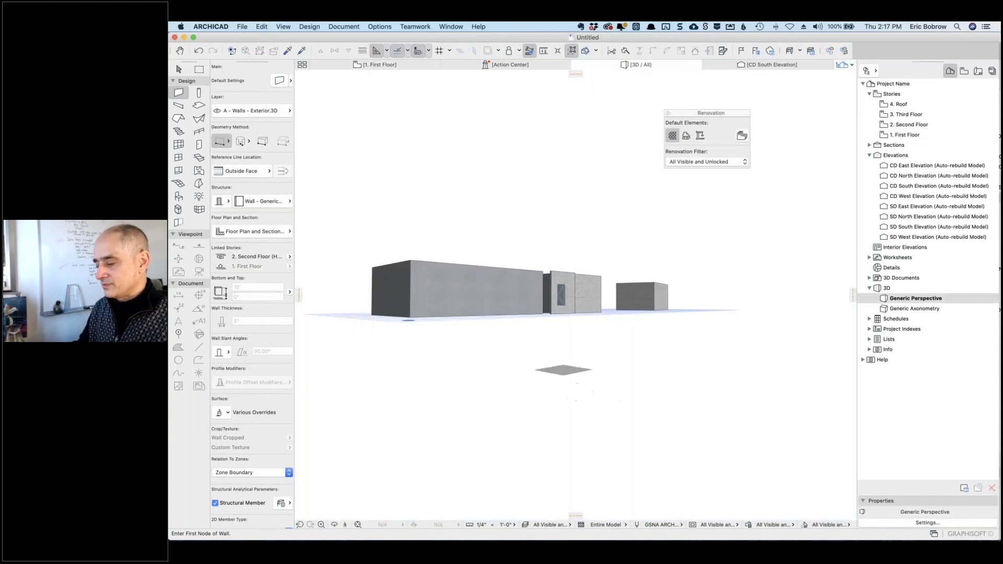
shift+middle_drag(539, 315, 514, 340)
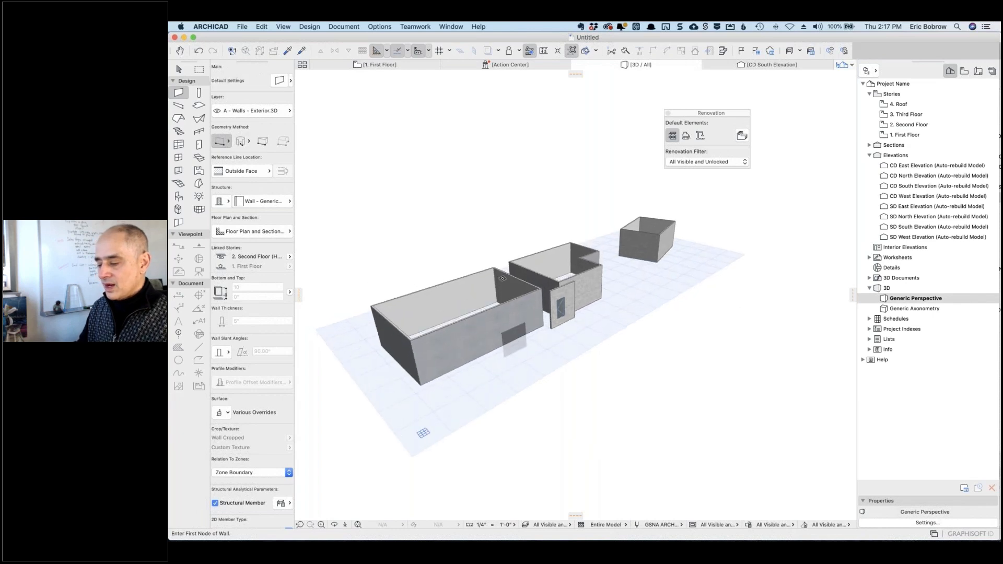
click(283, 27)
click(292, 63)
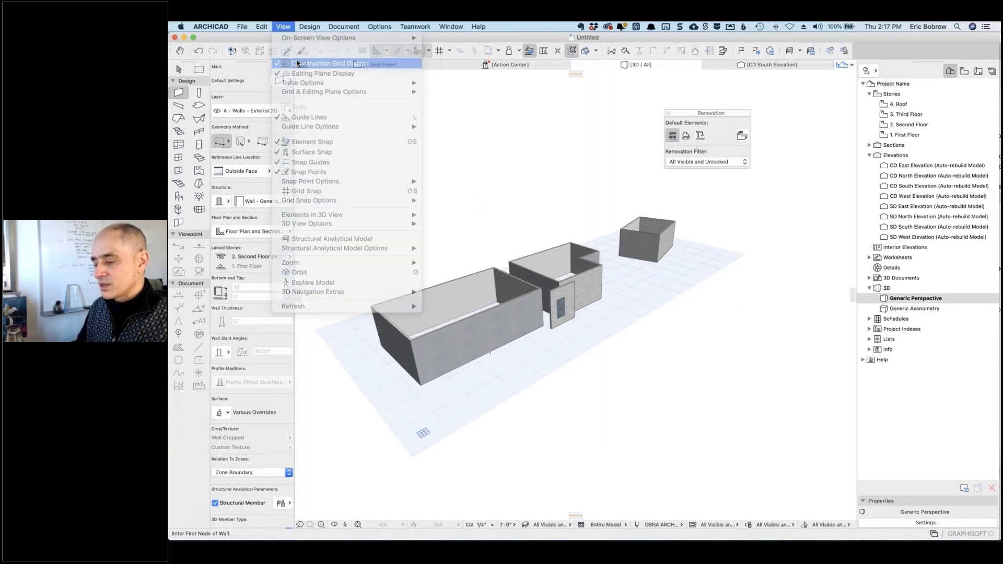
click(283, 27)
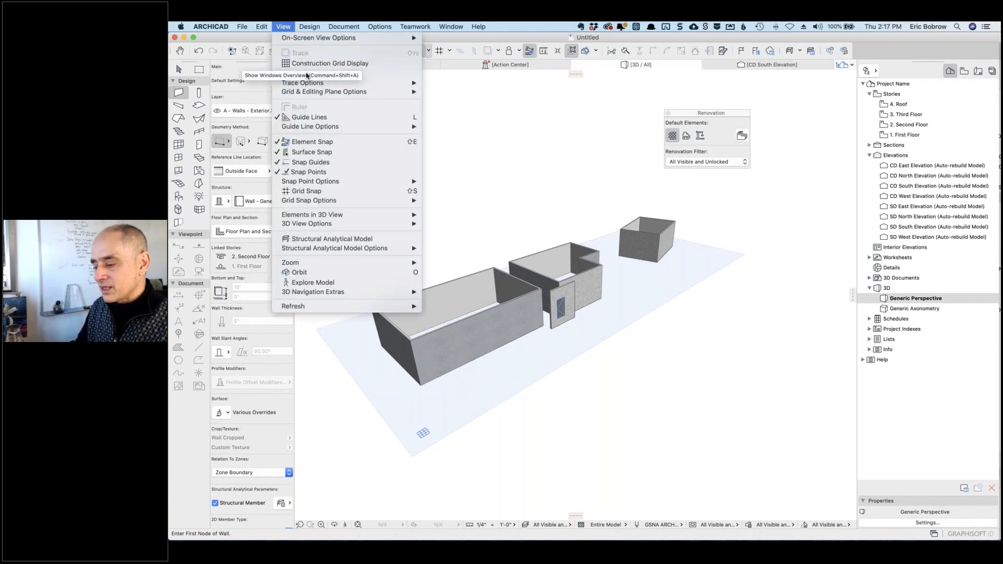
click(300, 63)
Examine where the origin lies relative to the buildings in 3D, and compare it with the full First Floor plan
scroll(463, 418, down, 5)
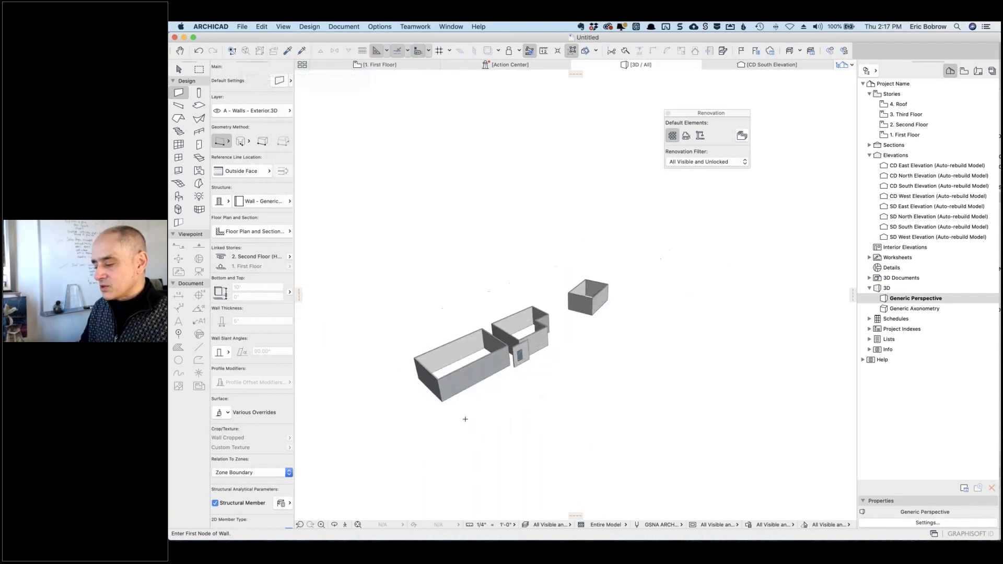
middle_drag(544, 297, 561, 235)
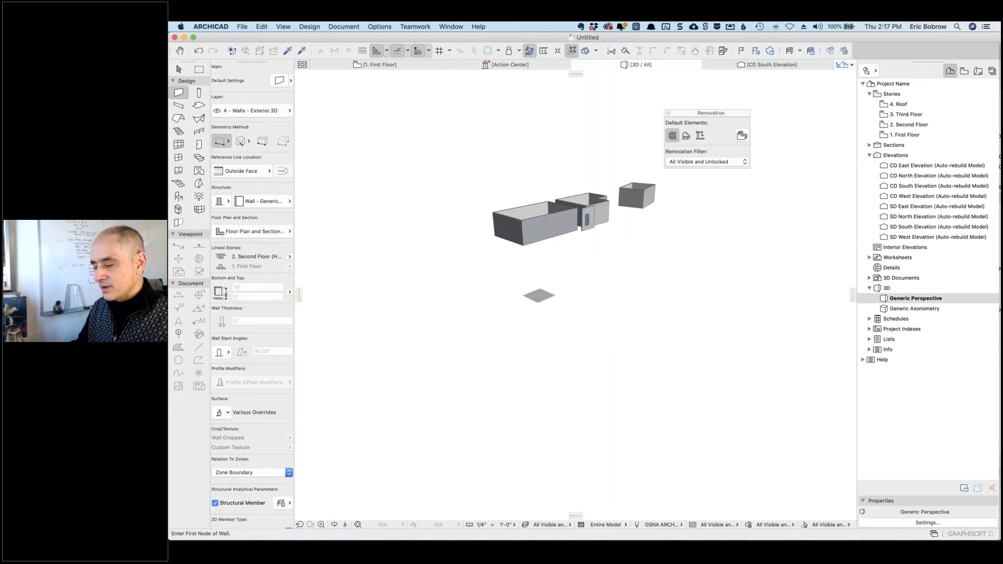
scroll(544, 298, down, 3)
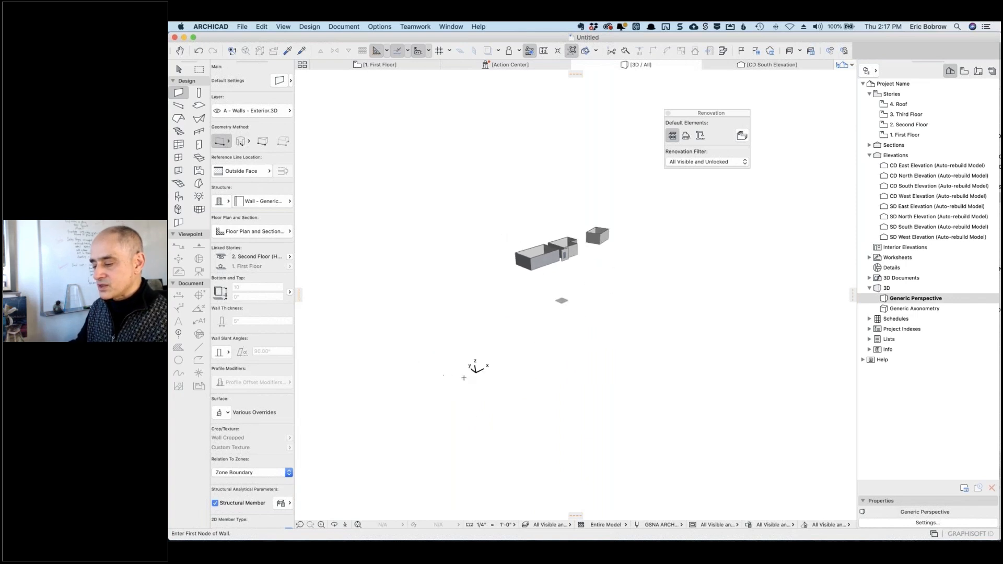
middle_drag(548, 343, 483, 405)
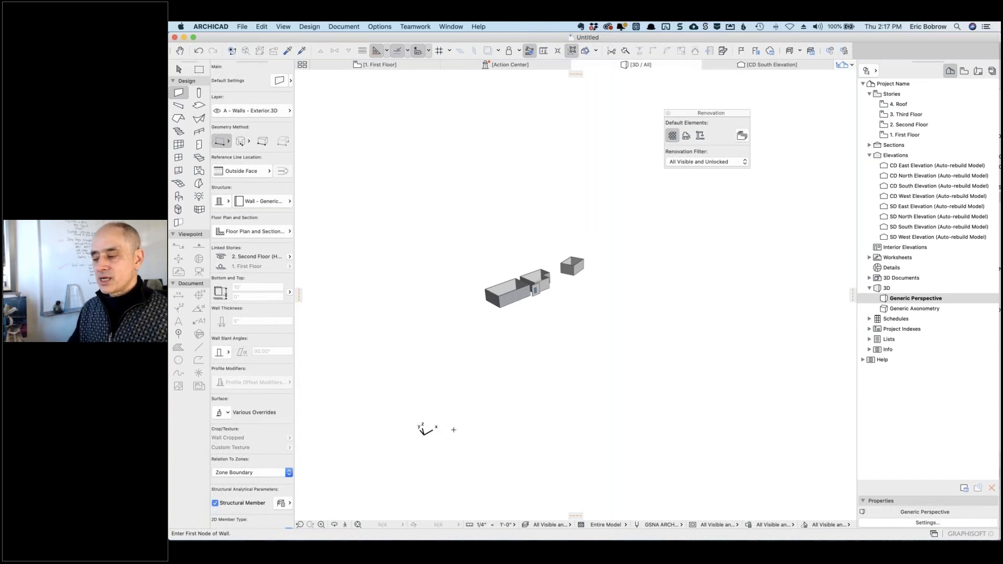
click(407, 66)
key(super+apostrophe)
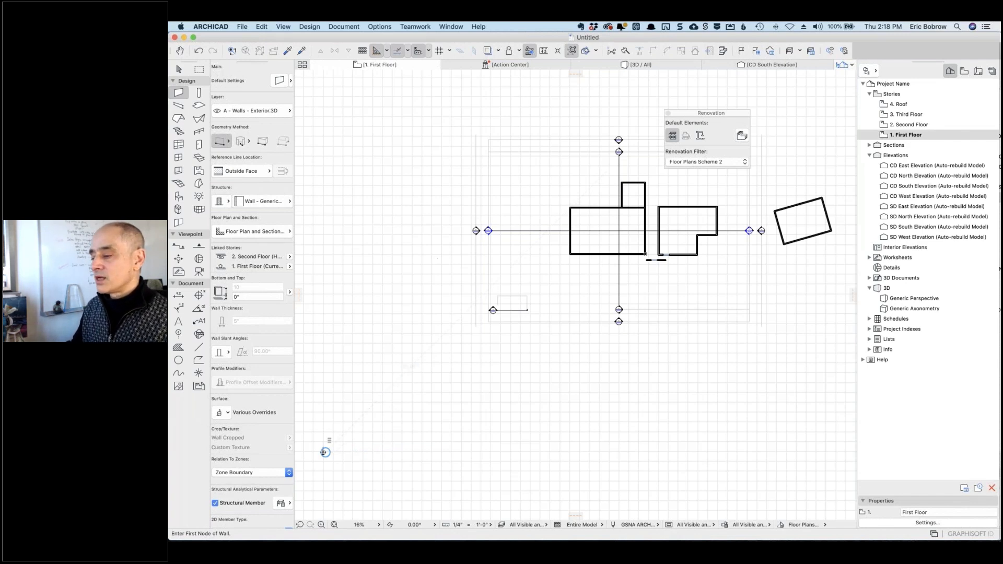
Return to the 3D view and set the user origin at the near bottom corner of the long rectangular building
click(661, 65)
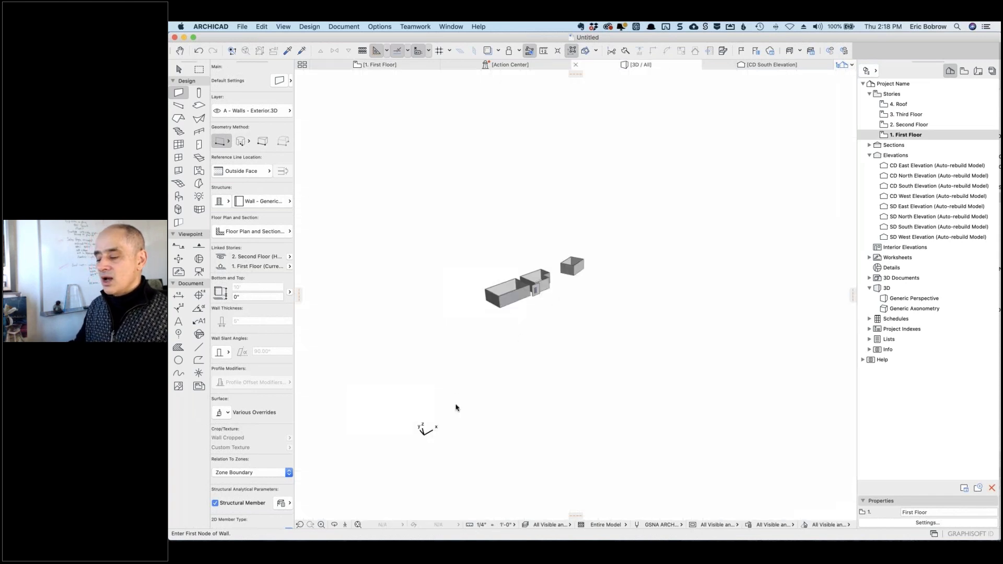
click(558, 51)
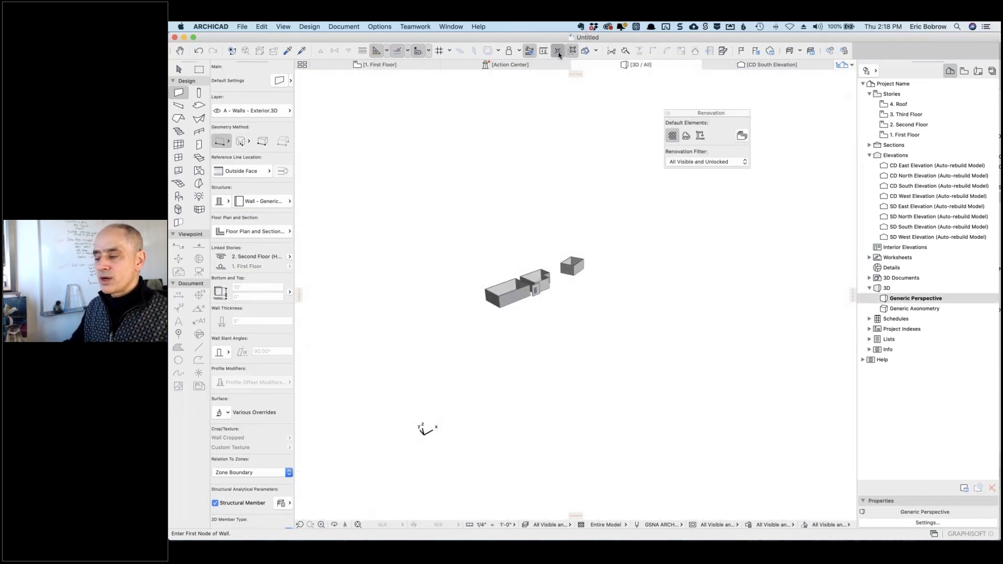
click(504, 305)
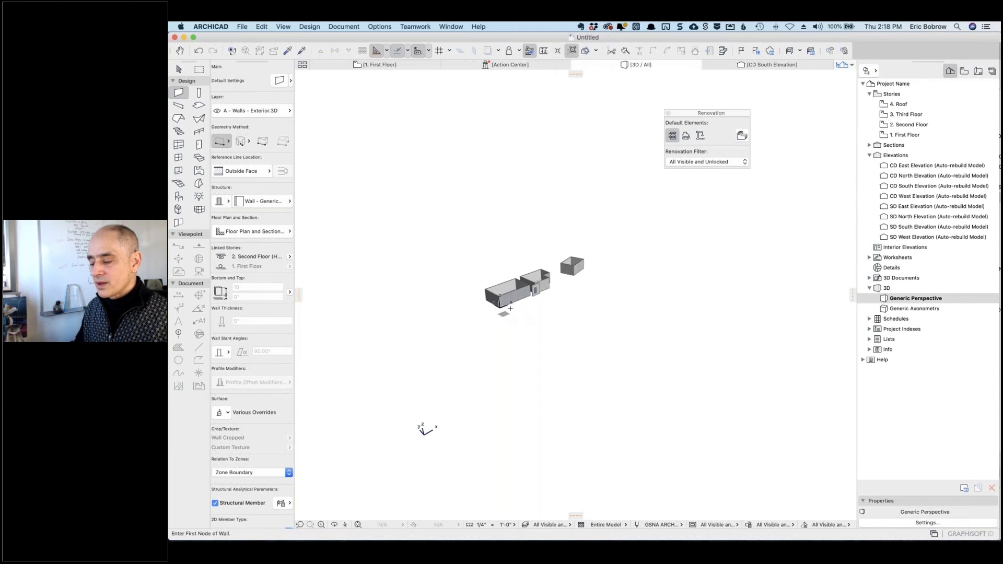
scroll(503, 310, up, 10)
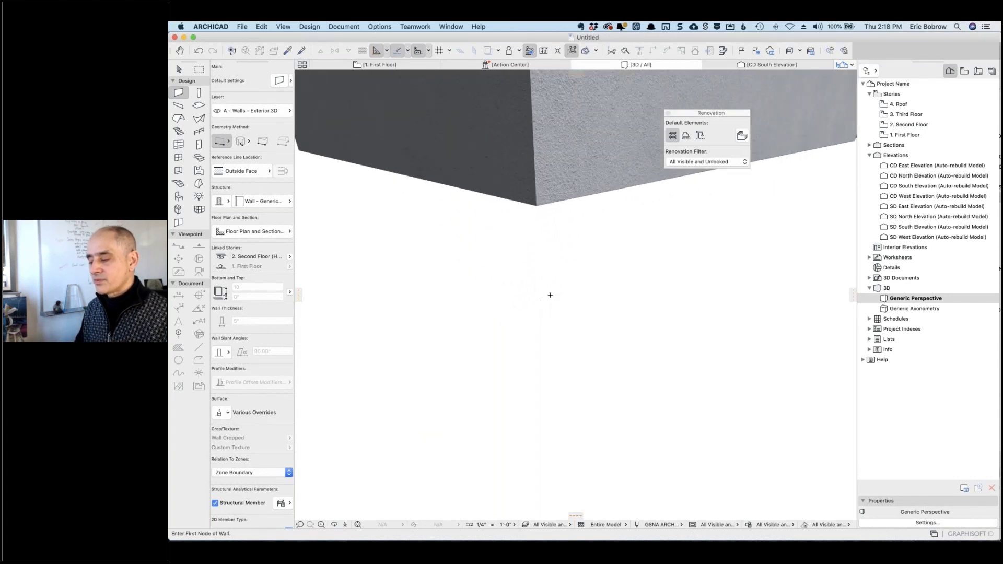
shift+middle_drag(600, 260, 483, 301)
scroll(461, 323, down, 8)
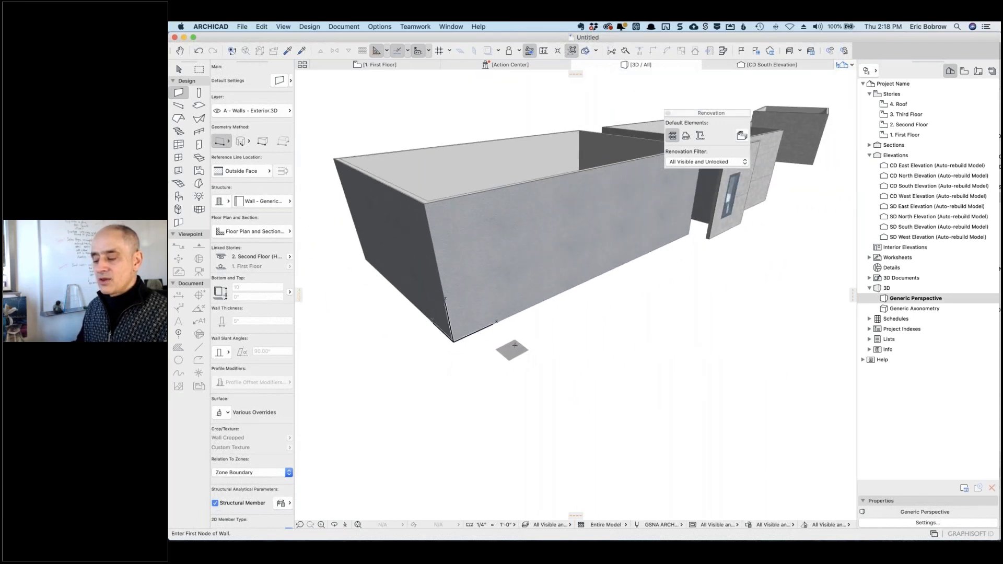
Cancel a trial wall in front of the long building and set the user origin on the ground near its corner
click(479, 395)
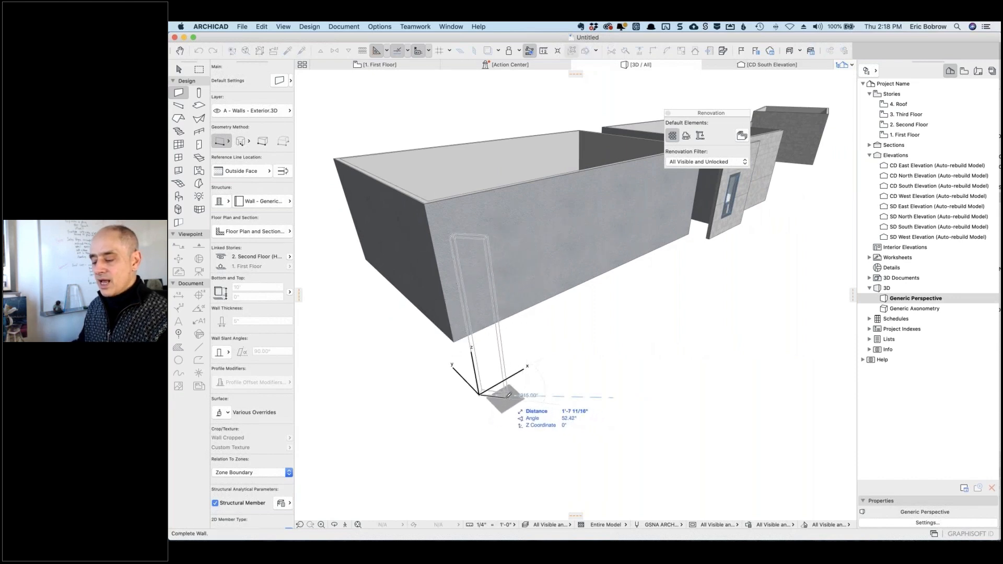
key(Escape)
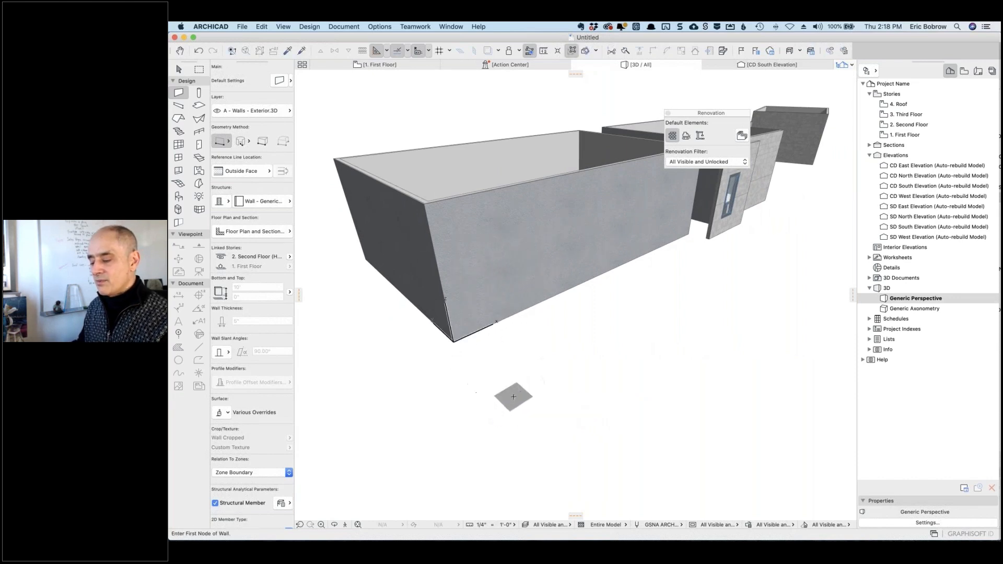
click(558, 50)
click(449, 412)
shift+middle_drag(630, 338, 537, 341)
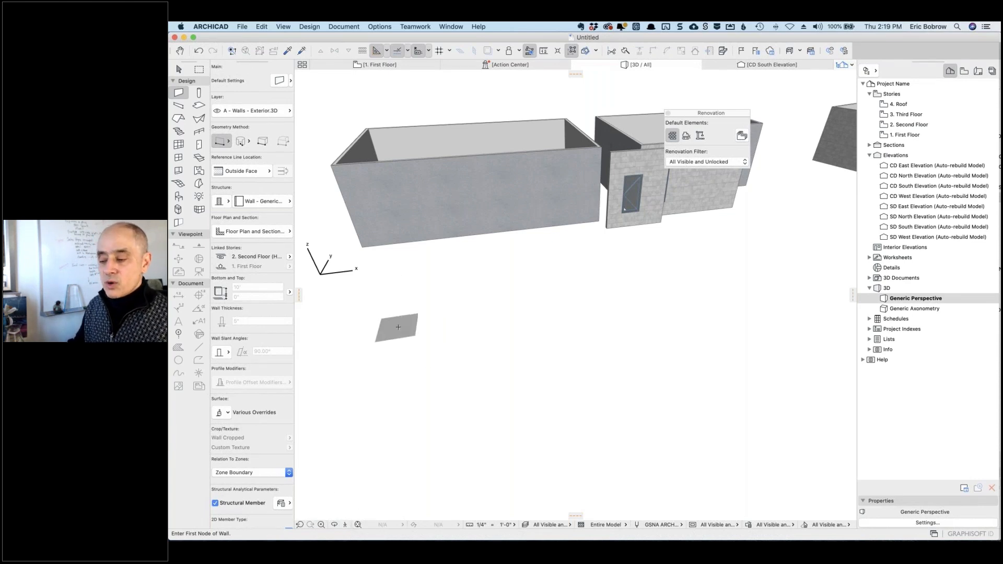
Set the user origin at a point on the ground far away from the buildings
scroll(376, 337, down, 5)
middle_drag(352, 344, 645, 269)
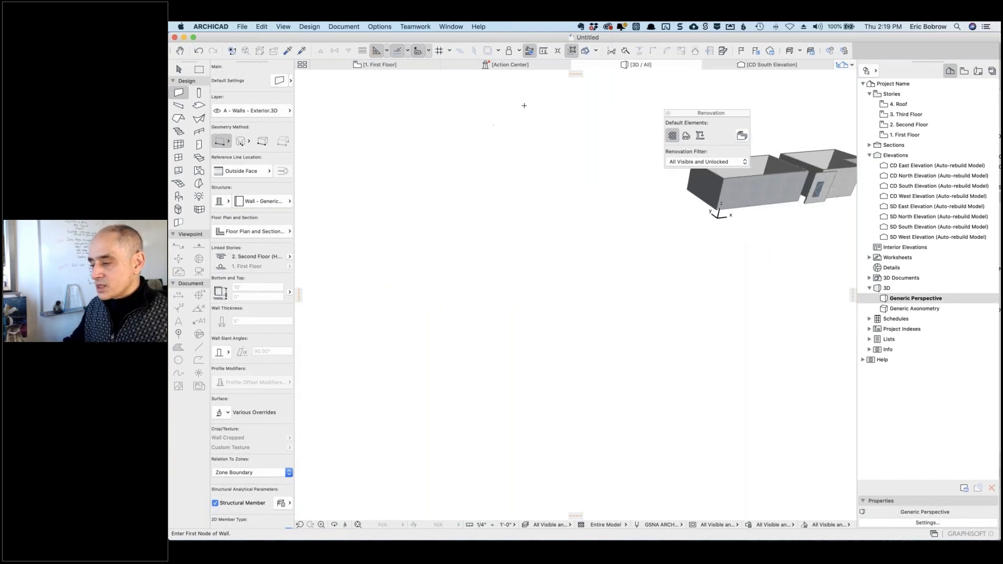
click(558, 50)
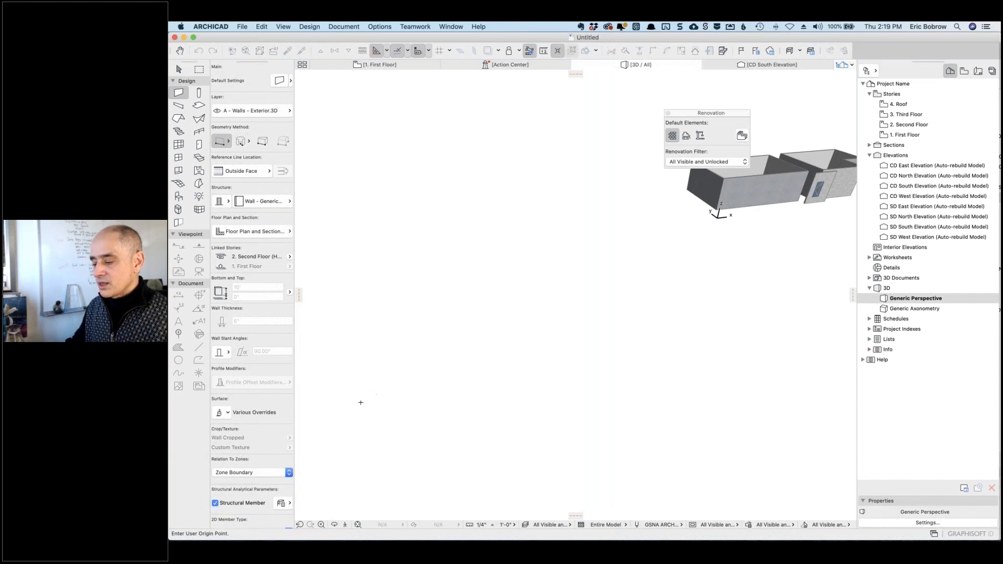
click(352, 407)
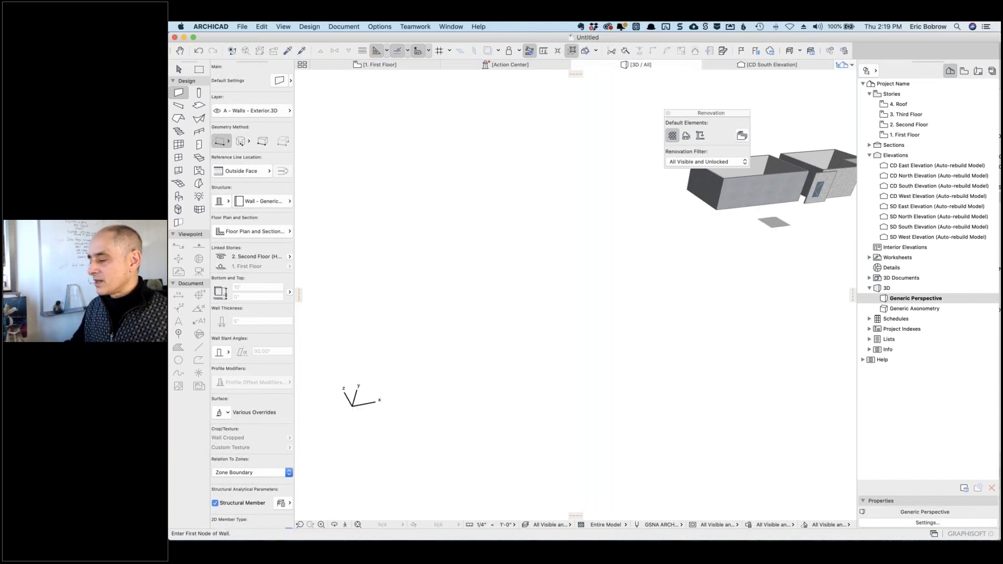
scroll(792, 201, up, 5)
scroll(677, 280, down, 5)
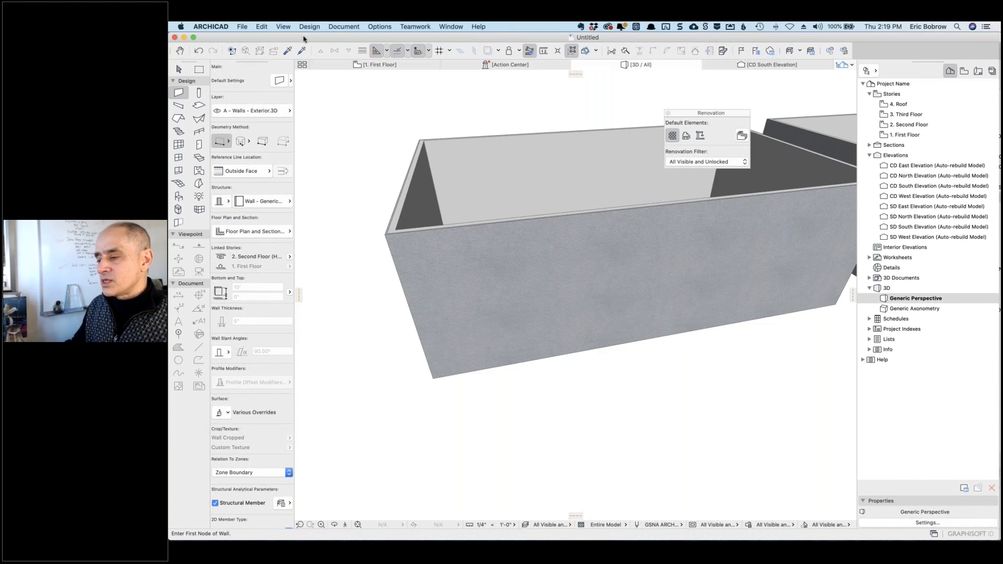
Turn on the construction grid and editing plane displays around the long rectangular building
click(286, 27)
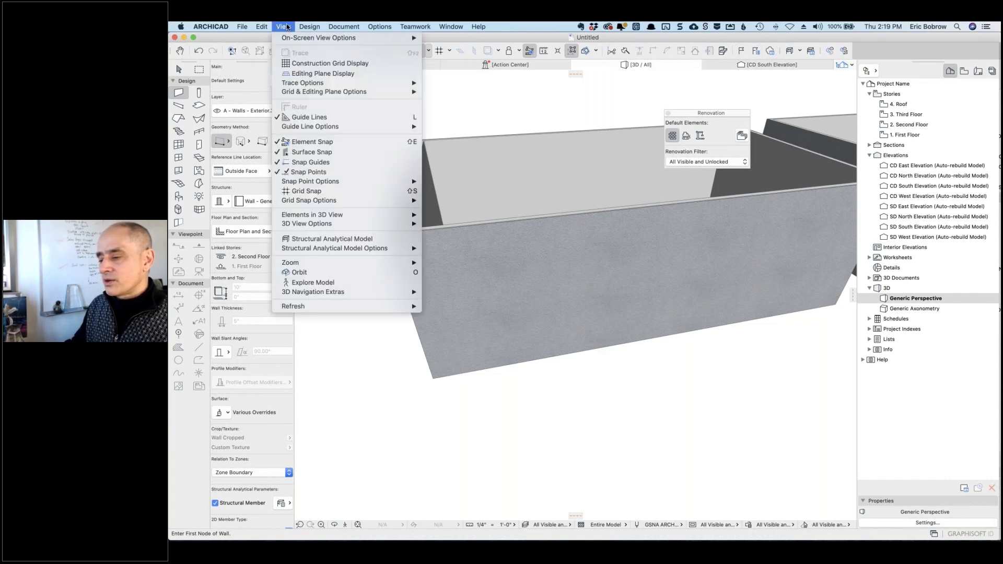
click(305, 63)
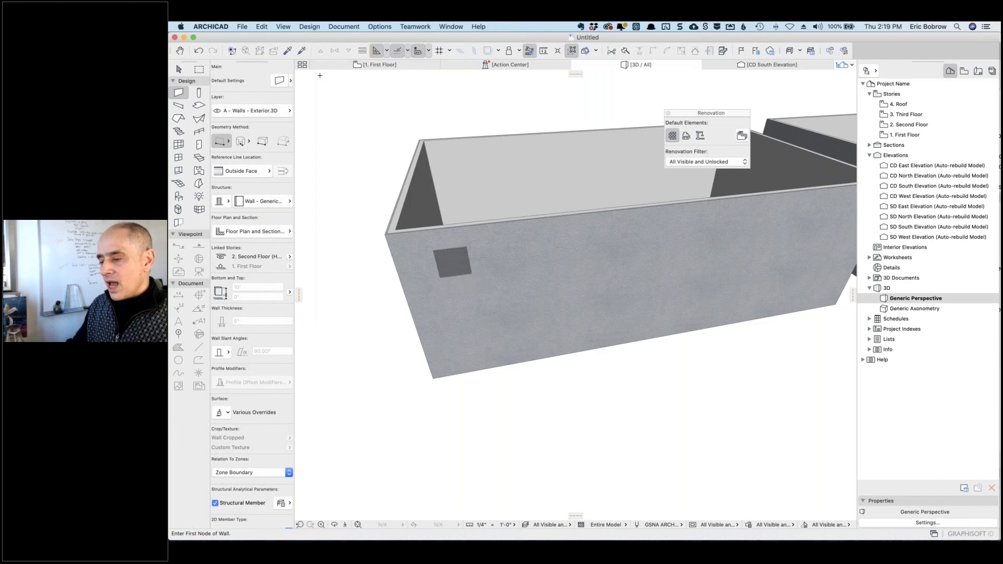
click(286, 27)
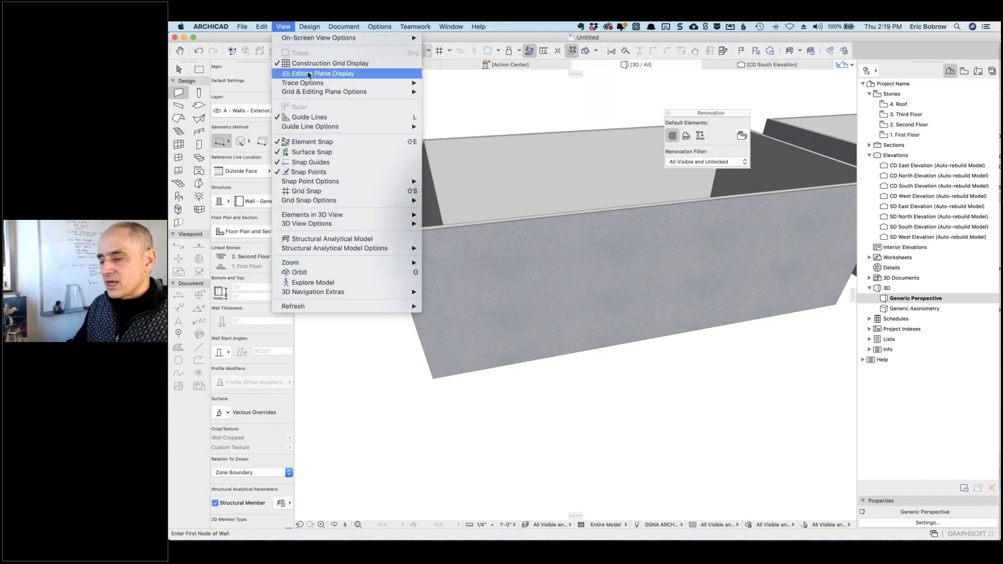
click(313, 74)
shift+middle_drag(627, 364, 664, 337)
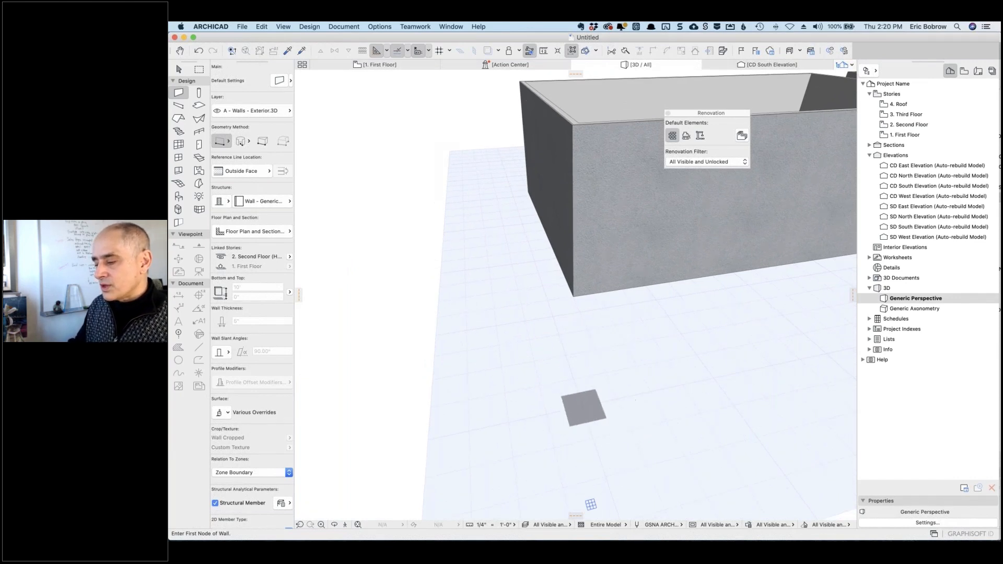
Hide the construction grid and set the grid lines to black with higher opacity in the Grids & Background settings
click(284, 26)
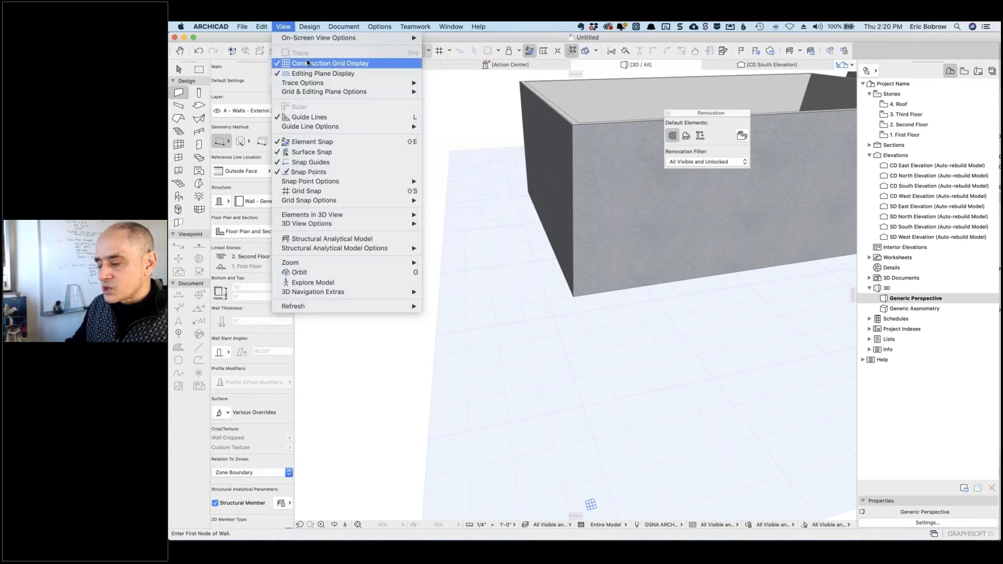
click(308, 62)
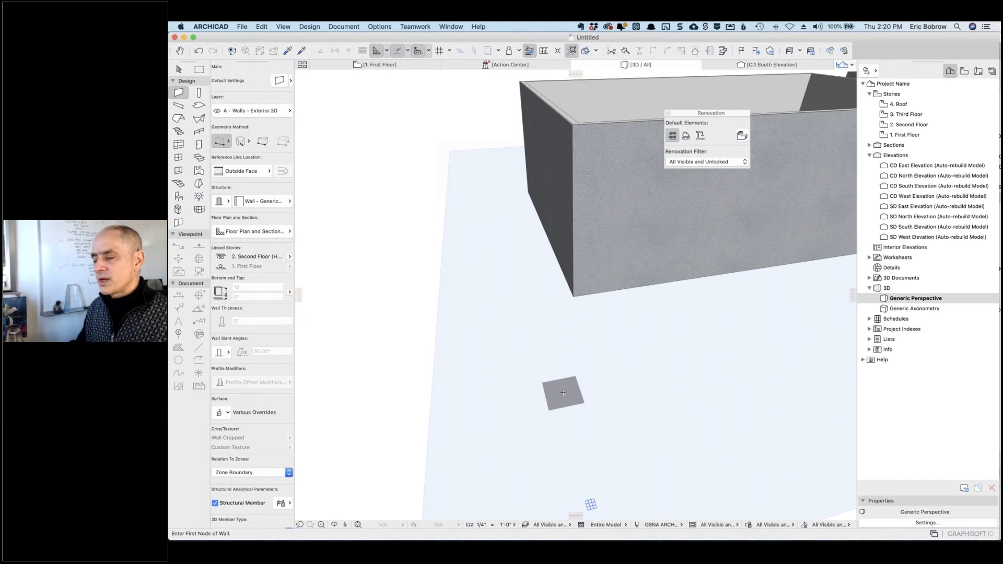
click(283, 27)
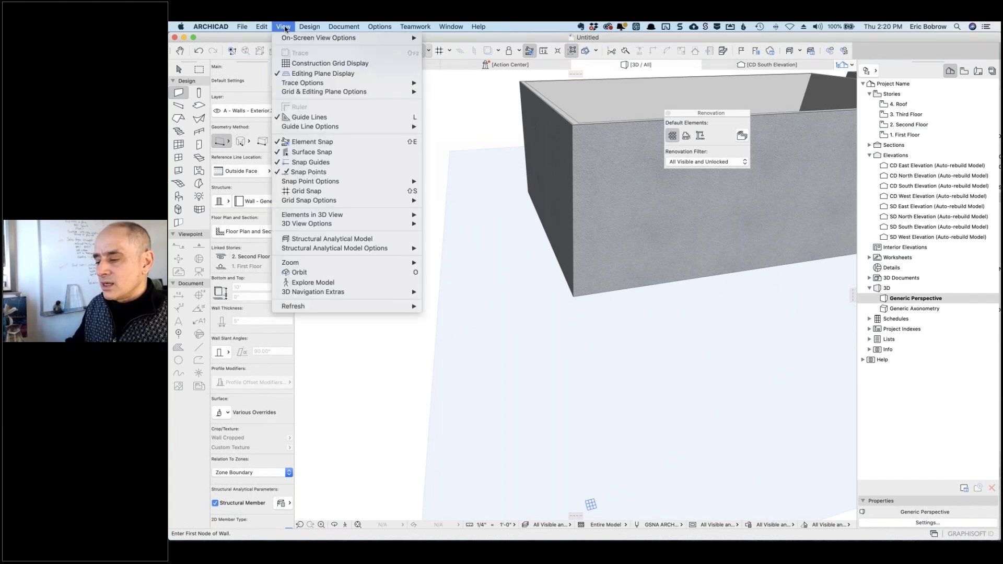
mouse_move(355, 92)
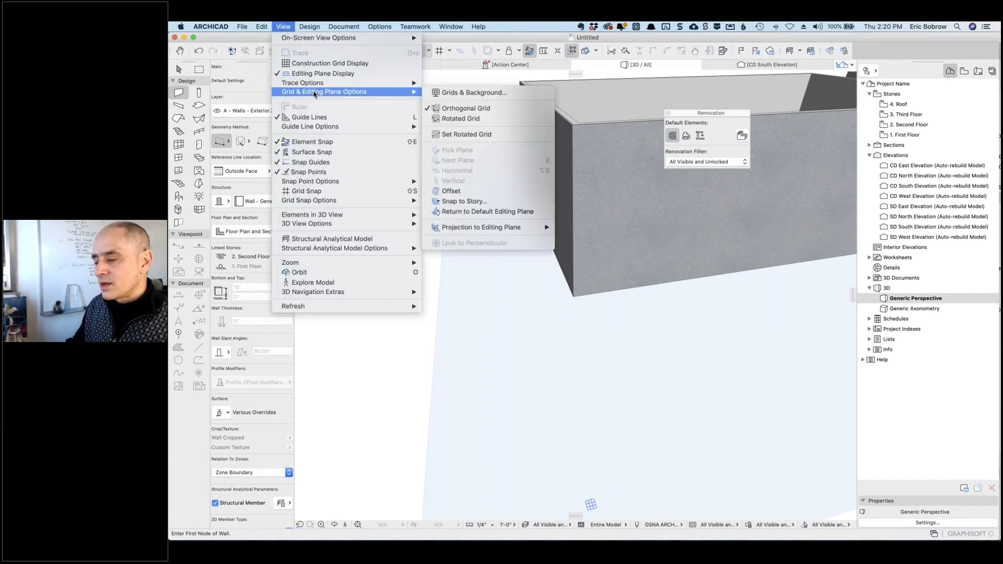
click(465, 94)
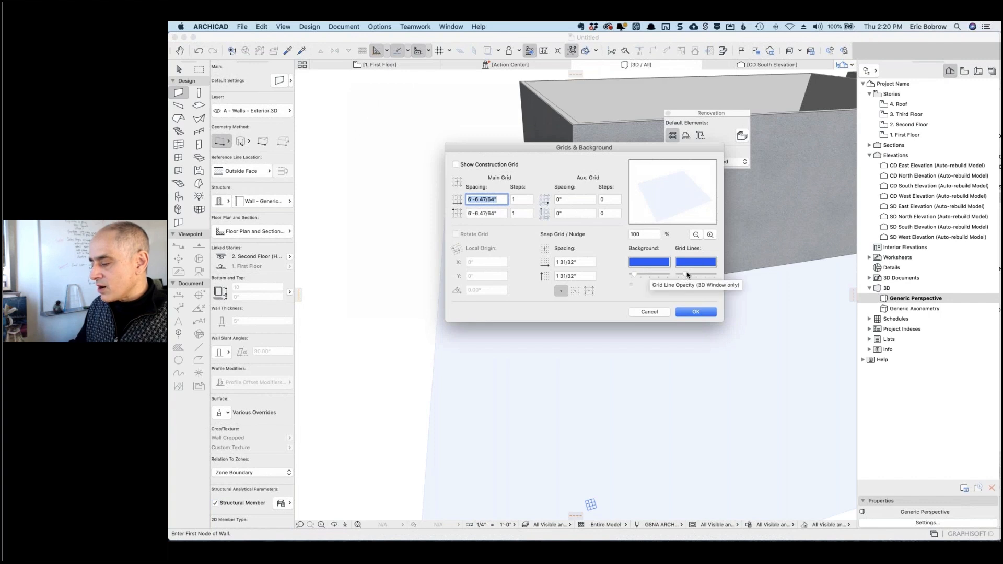
drag(686, 275, 700, 275)
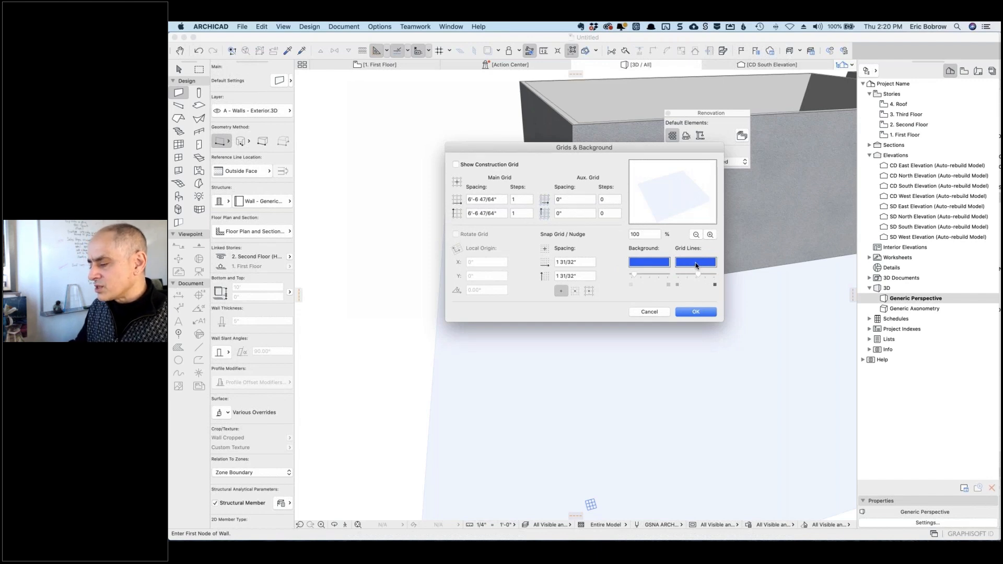
click(696, 263)
click(631, 255)
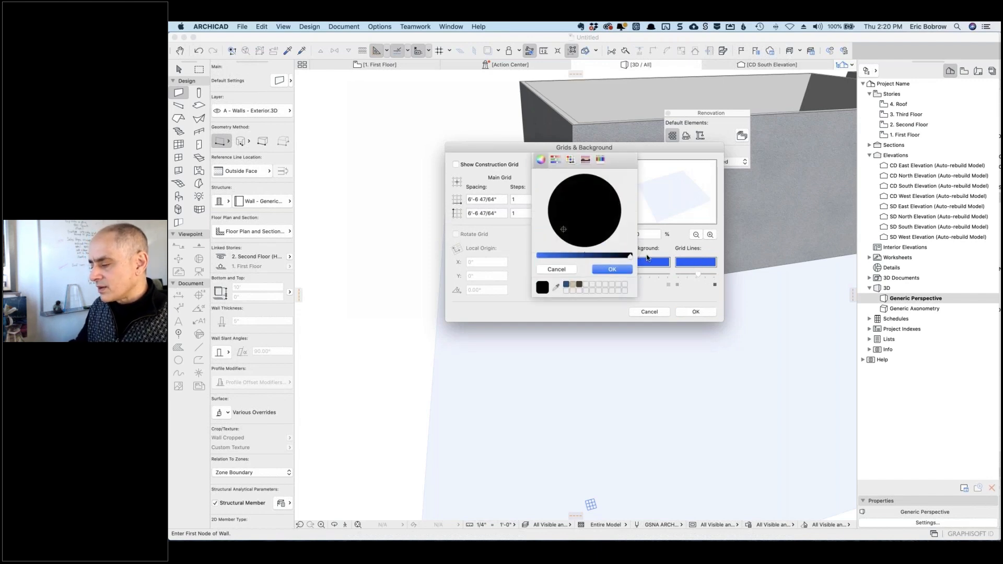
click(615, 269)
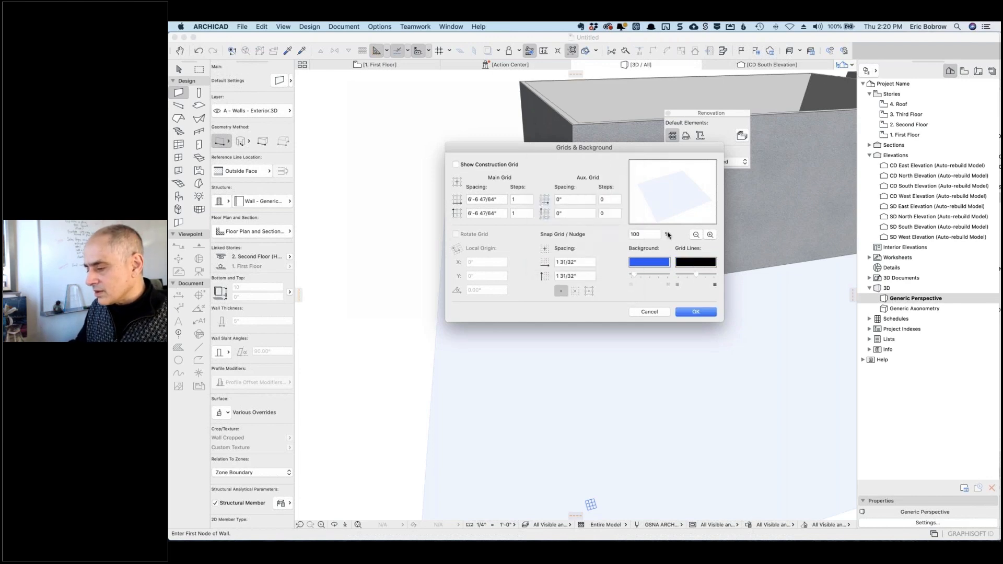
Set the main construction grid spacing to 4' in both directions
click(505, 199)
triple_click(466, 199)
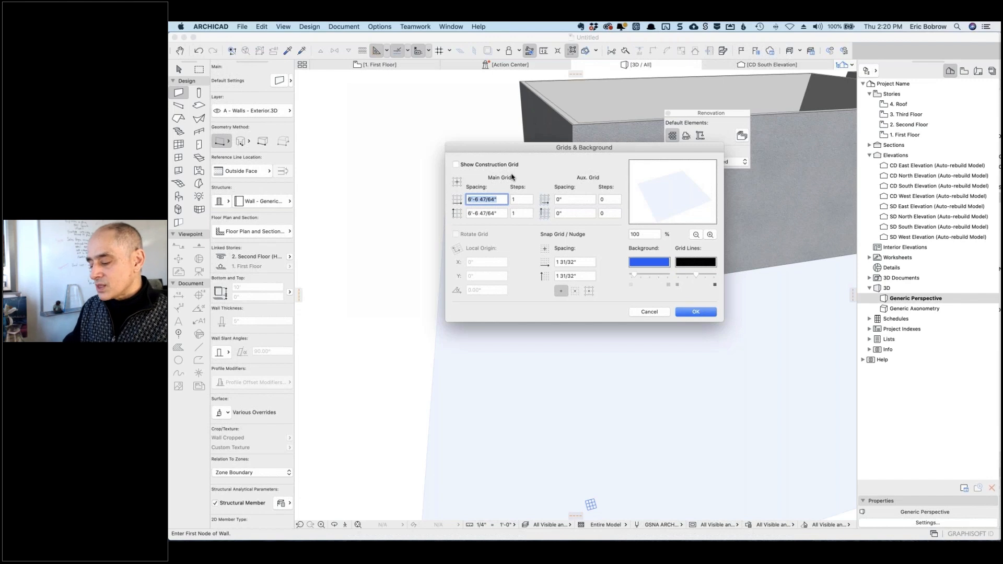
text(4')
key(Tab)
text(4)
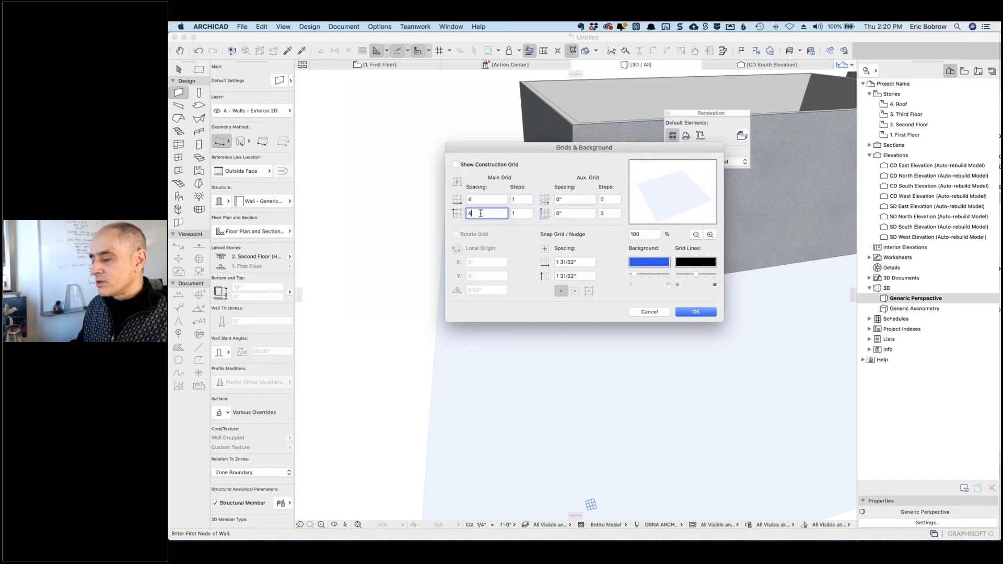
text(')
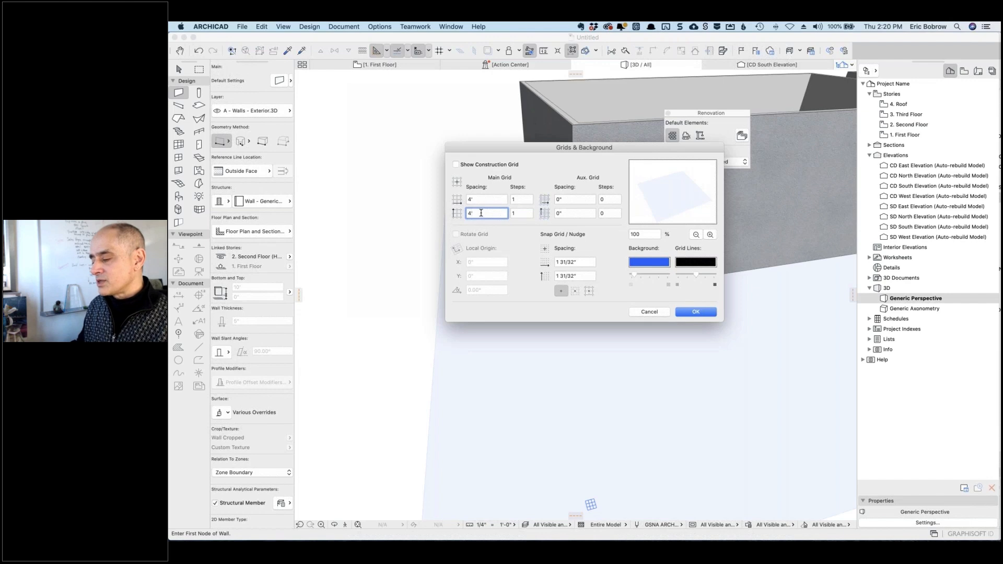
Set the snap grid spacing to 2" in both directions and apply the grid settings
double_click(586, 262)
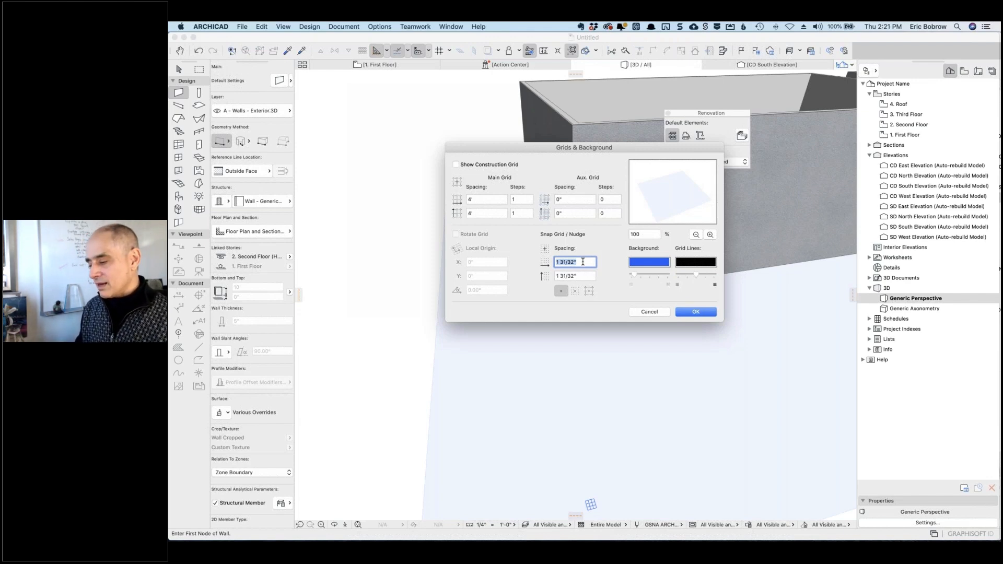
text(2)
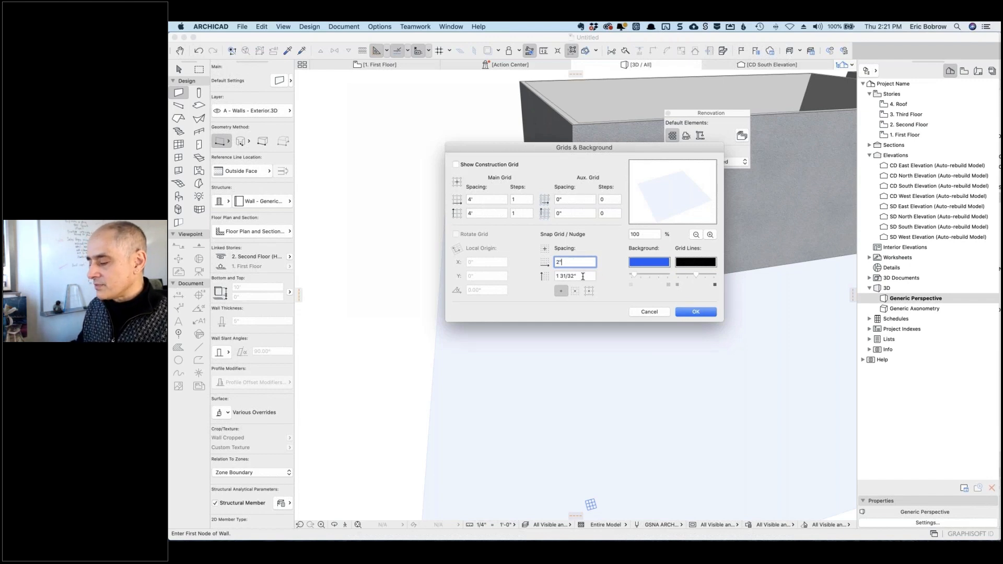
key(Tab)
text(2)
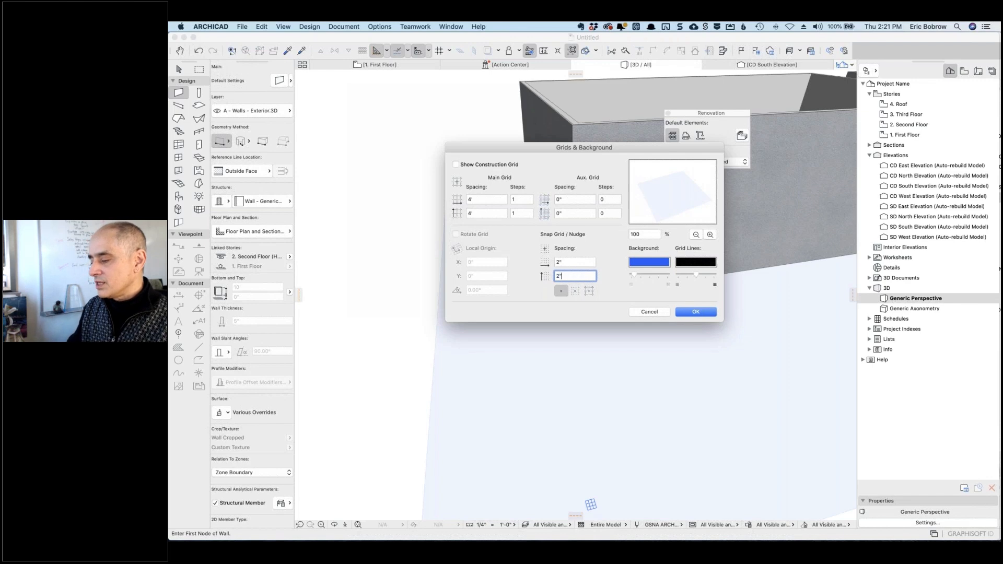
click(695, 314)
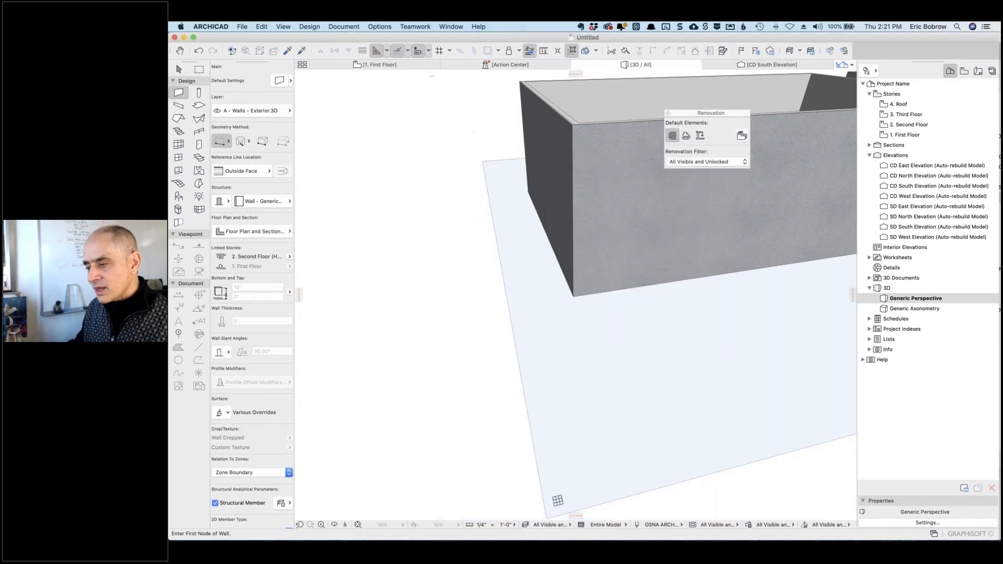
Turn the construction grid display back on and slightly lower the opacity of its grid lines
click(283, 26)
click(298, 63)
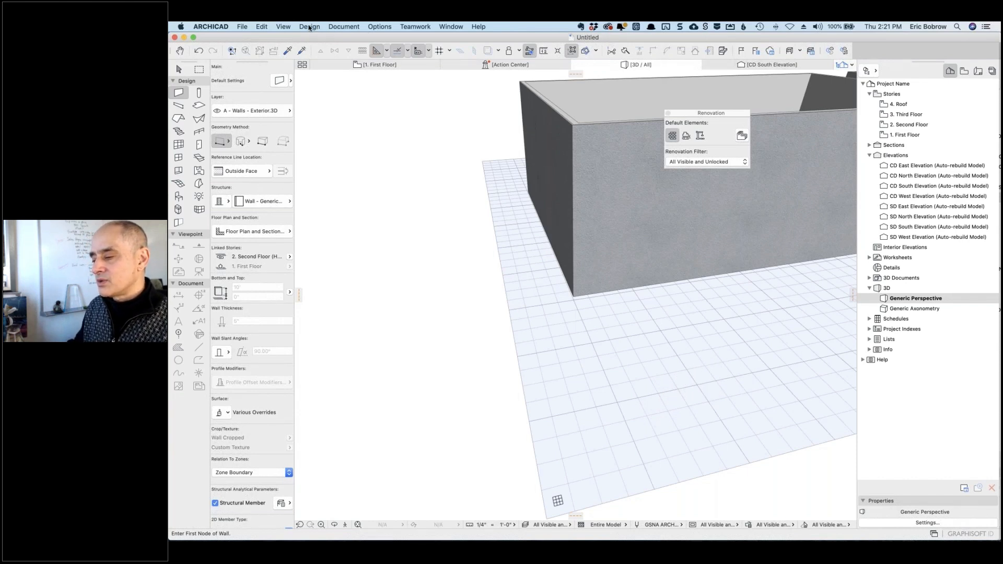
click(285, 27)
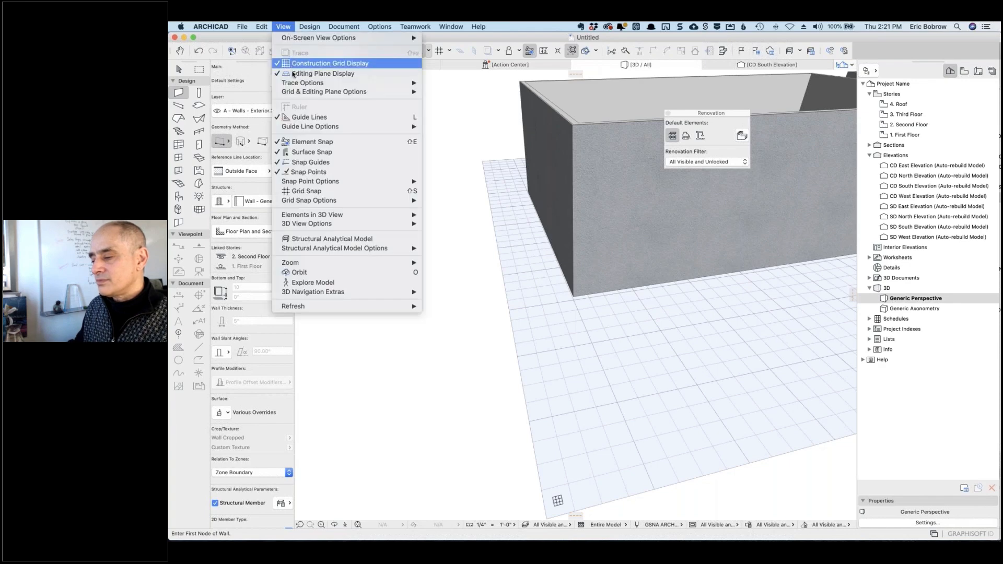
mouse_move(357, 92)
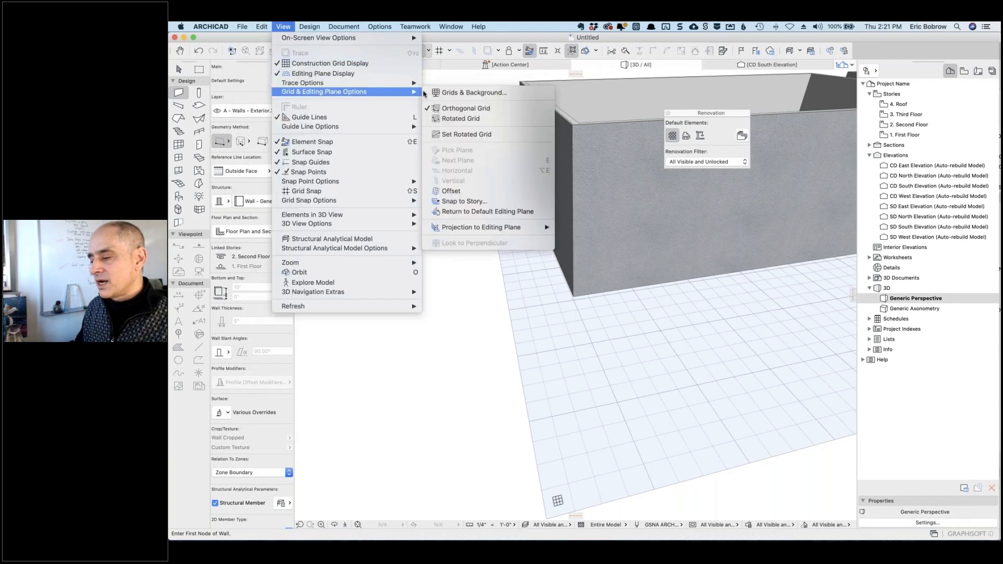
click(461, 94)
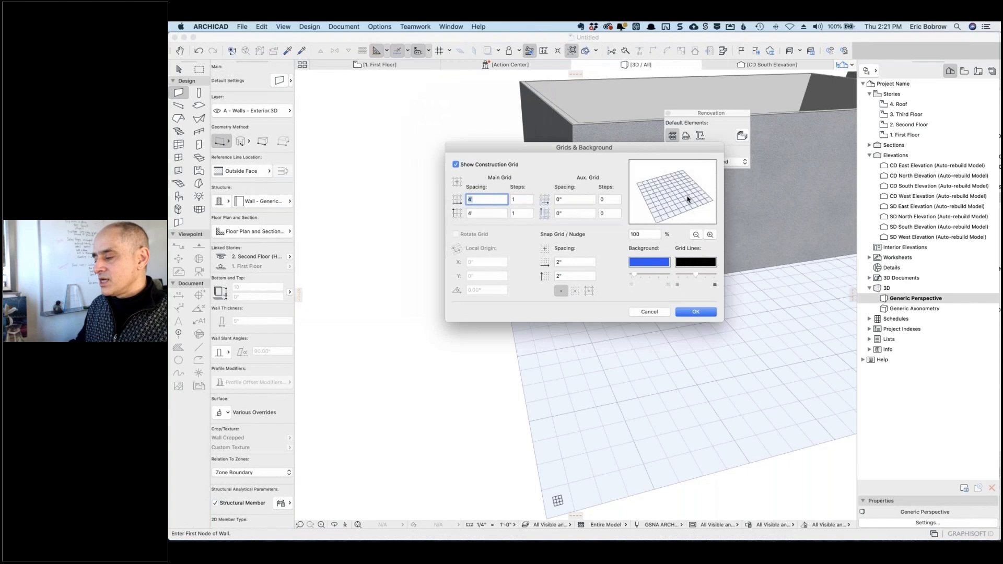
mouse_move(695, 275)
mouse_down()
mouse_move(685, 277)
mouse_move(735, 276)
mouse_move(688, 276)
mouse_up()
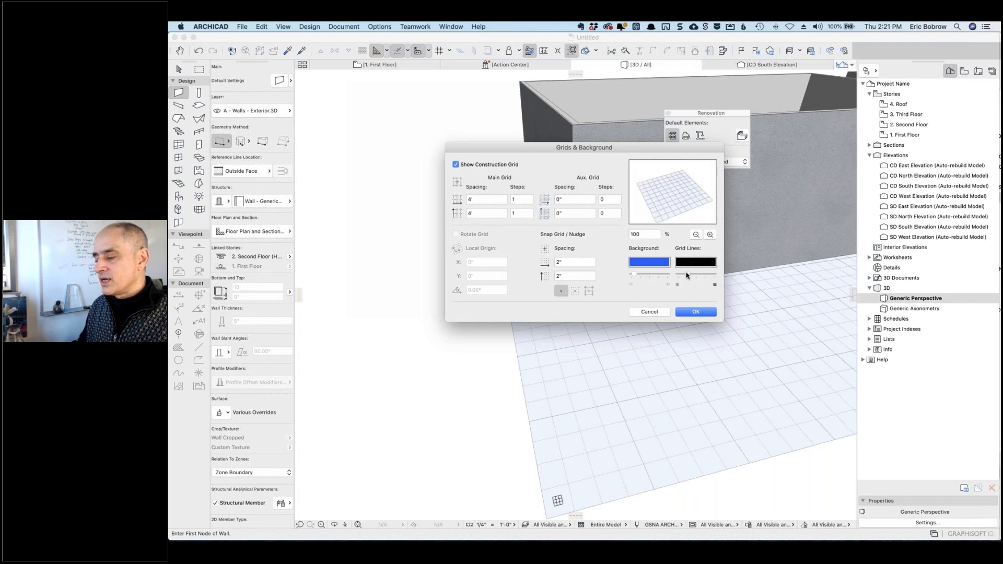
click(690, 311)
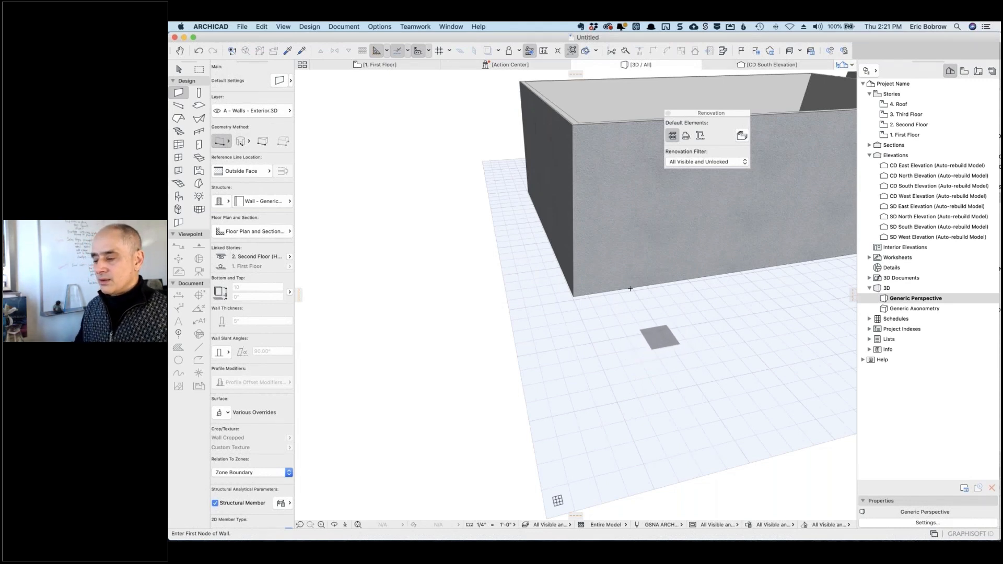
On the First Floor plan, delete the small room above the rectangular building, and the L-shaped building with the short wall beside it
click(282, 27)
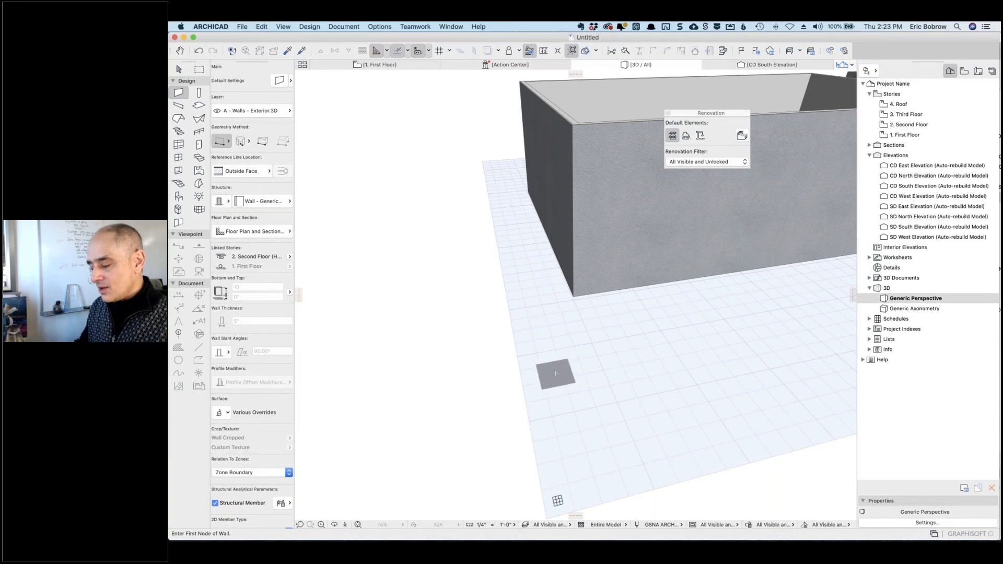
click(396, 64)
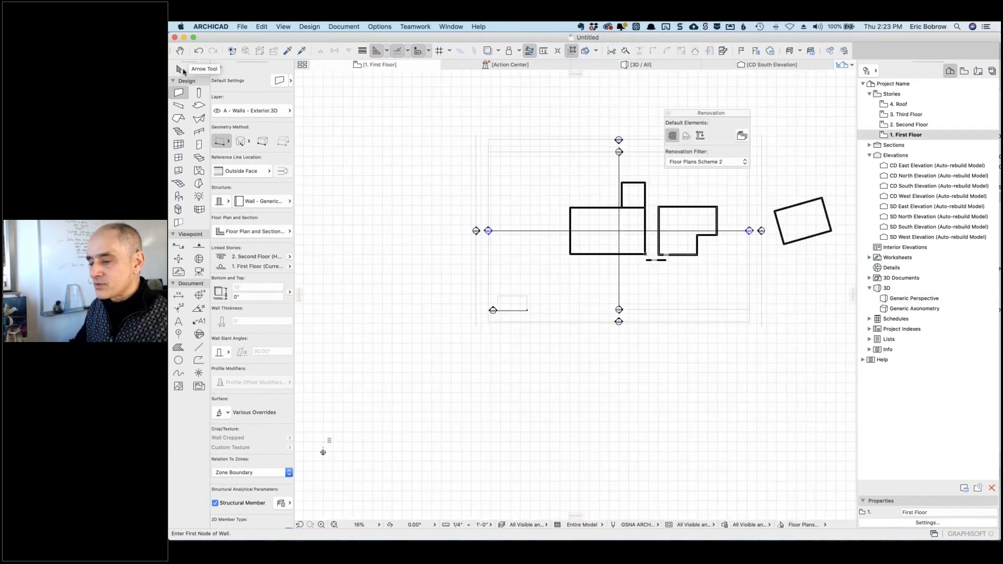
click(180, 70)
drag(609, 176, 652, 187)
shift+click(619, 166)
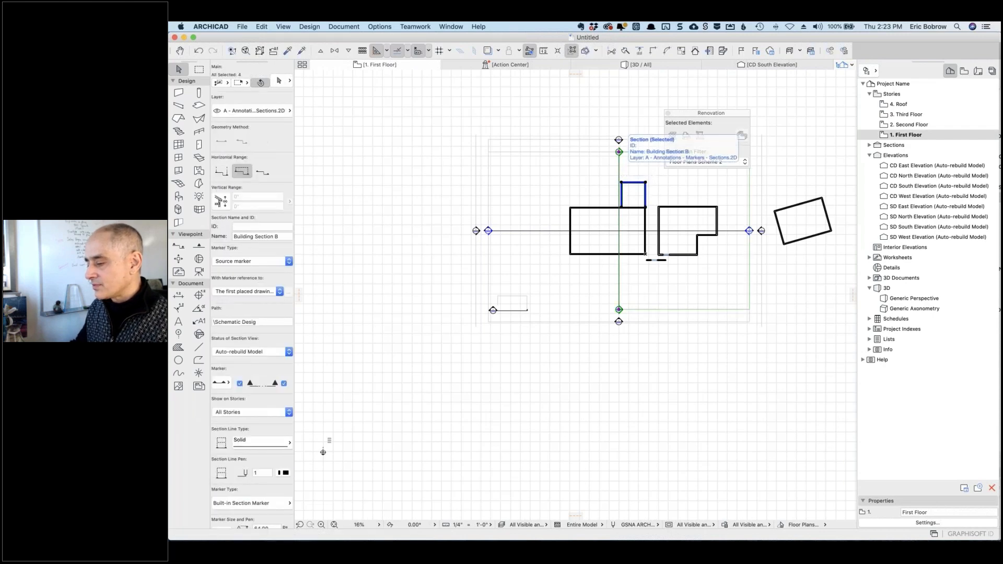
shift+click(620, 167)
key(Delete)
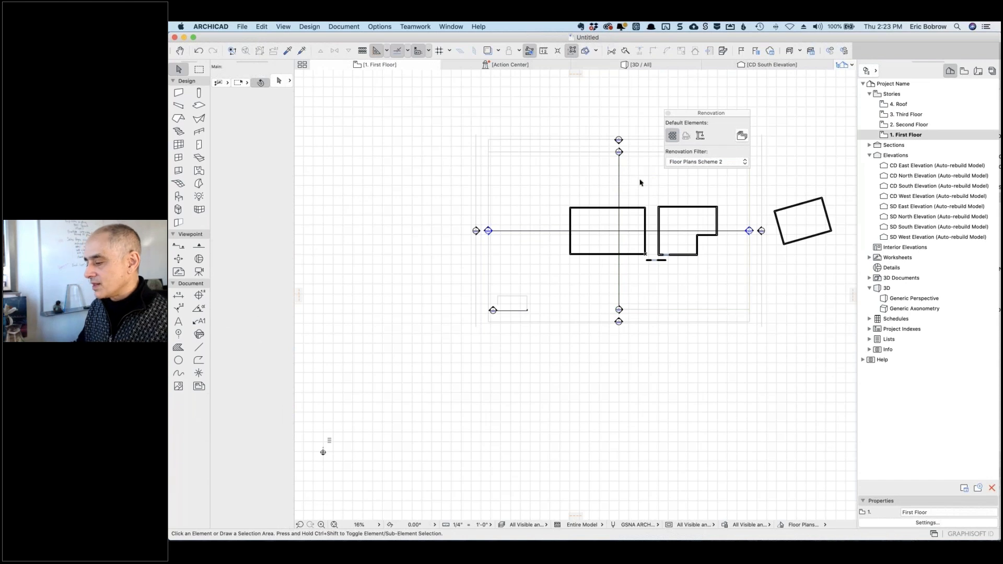
drag(651, 188, 724, 266)
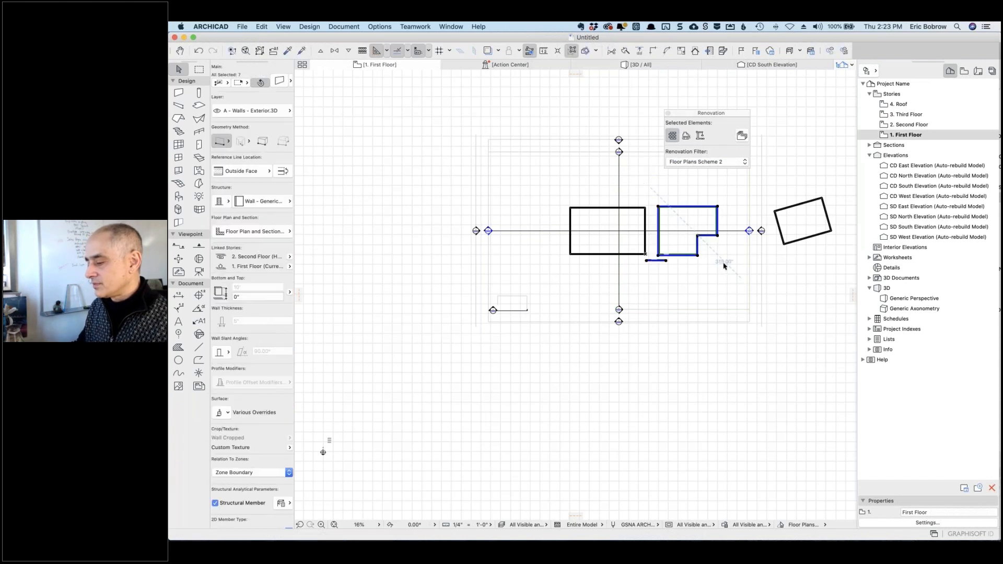
key(Delete)
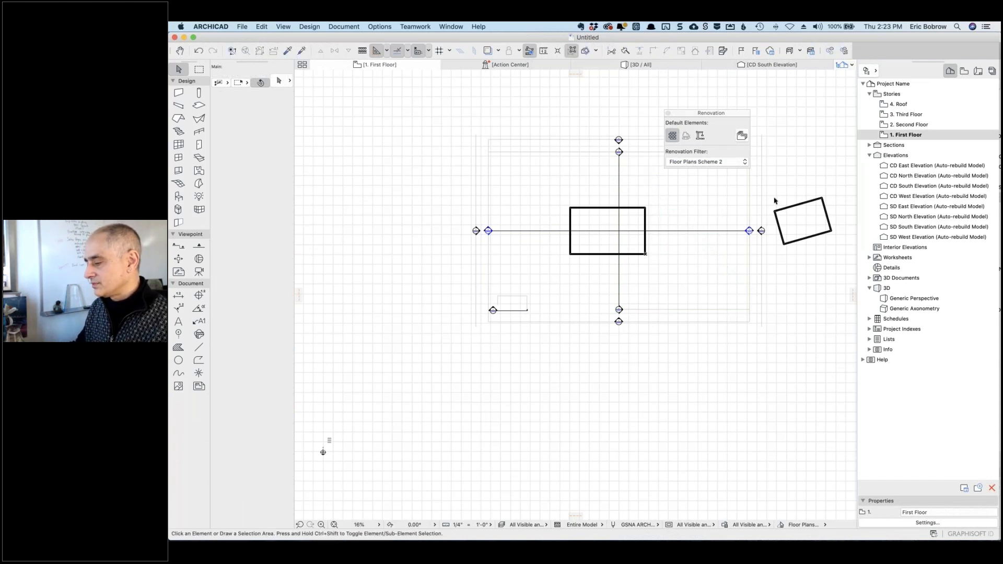
Delete the small rotated rectangular building beside the main building on the First Floor plan
drag(775, 191, 842, 253)
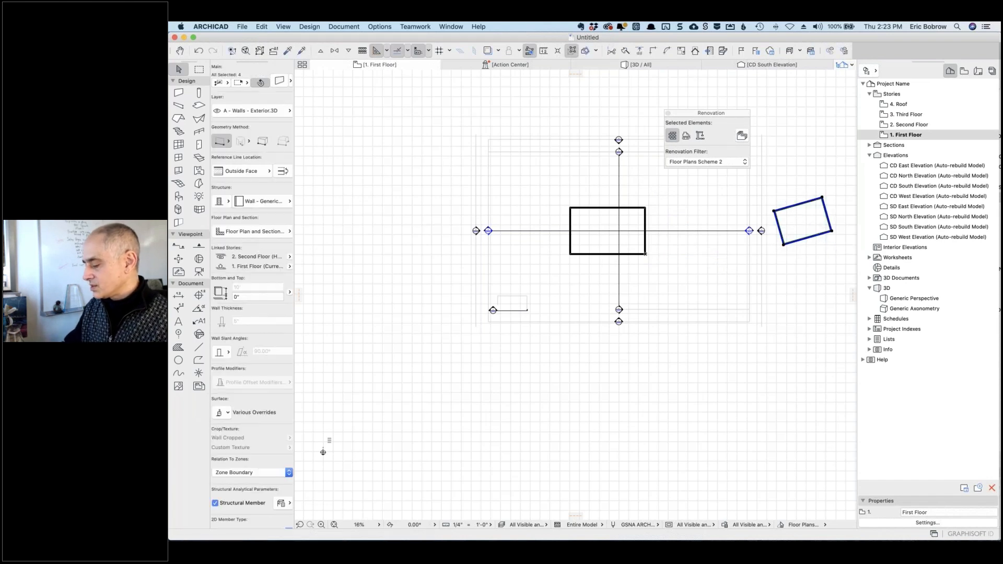
key(Delete)
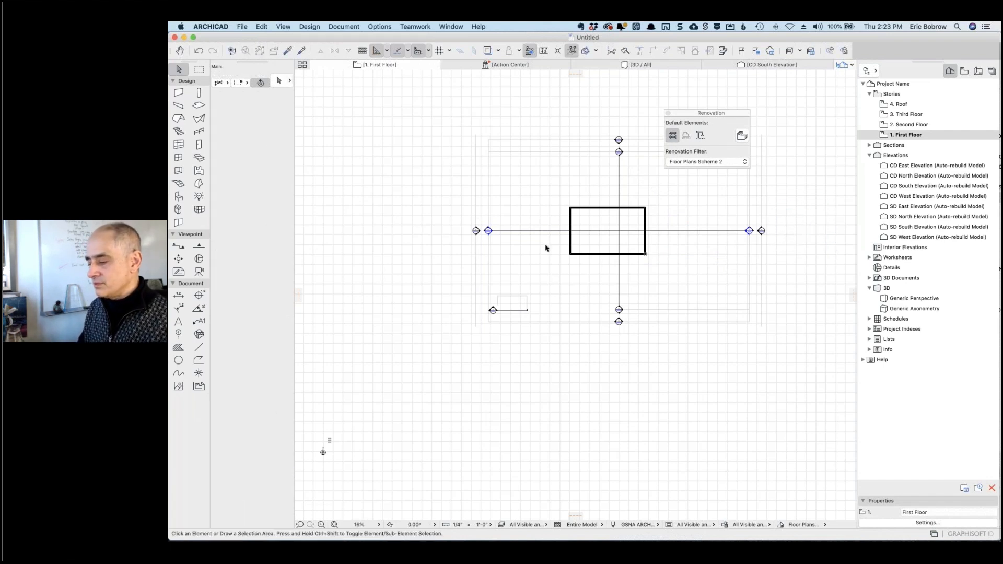
Place a 3' by 6'-8" D1 Commercial 24 door at the middle of the rectangular building's lower wall, swinging outward
scroll(544, 249, up, 5)
scroll(621, 275, right, 5)
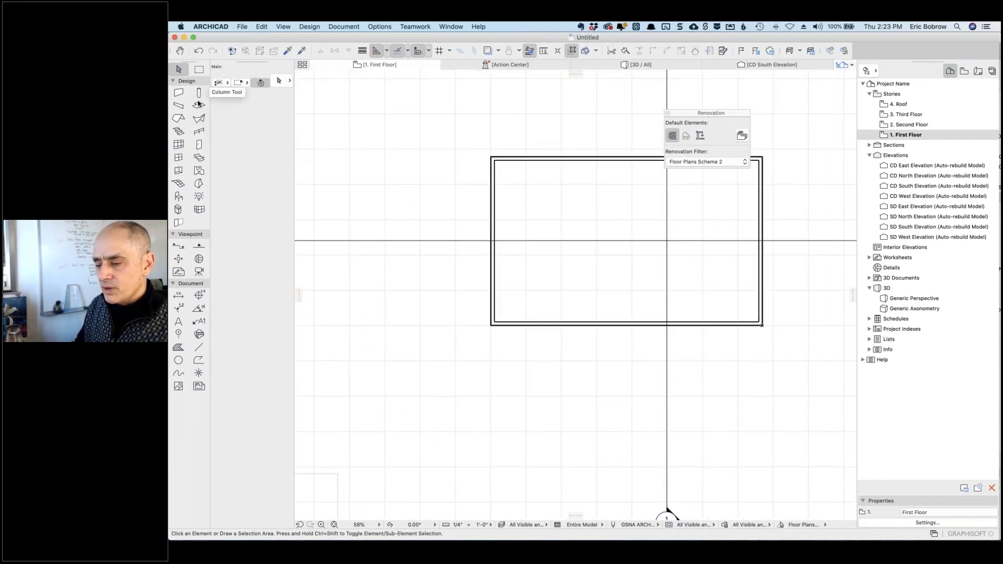
click(199, 144)
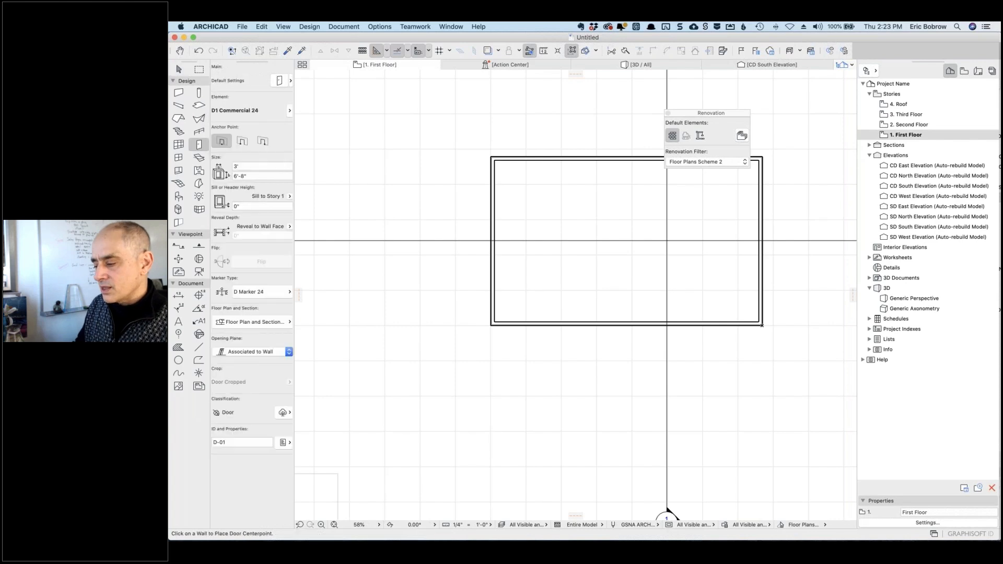
click(626, 326)
click(633, 342)
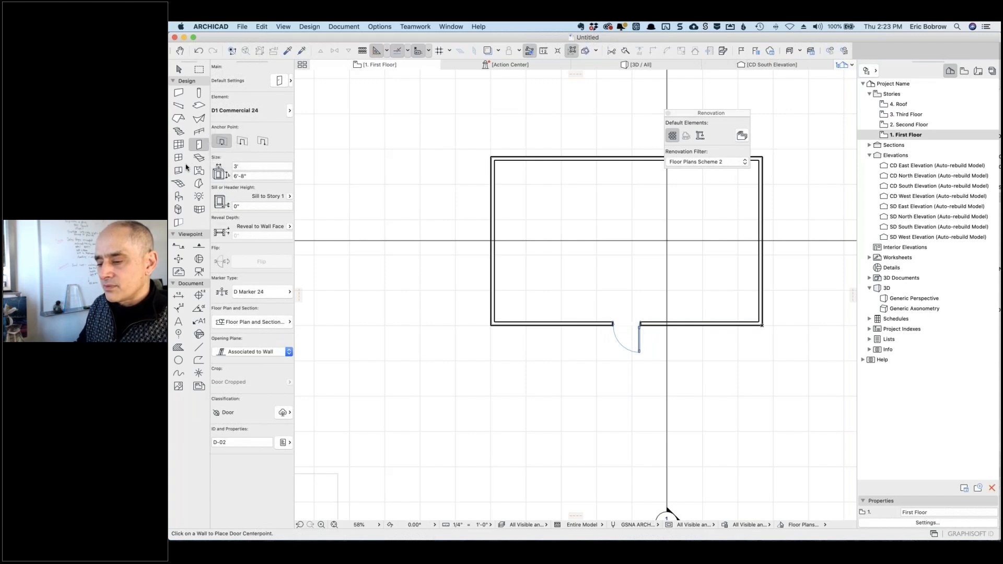
Place a 2'-6" by 5' W1 Casement 24 window in the lower wall, to the left of the door
click(179, 159)
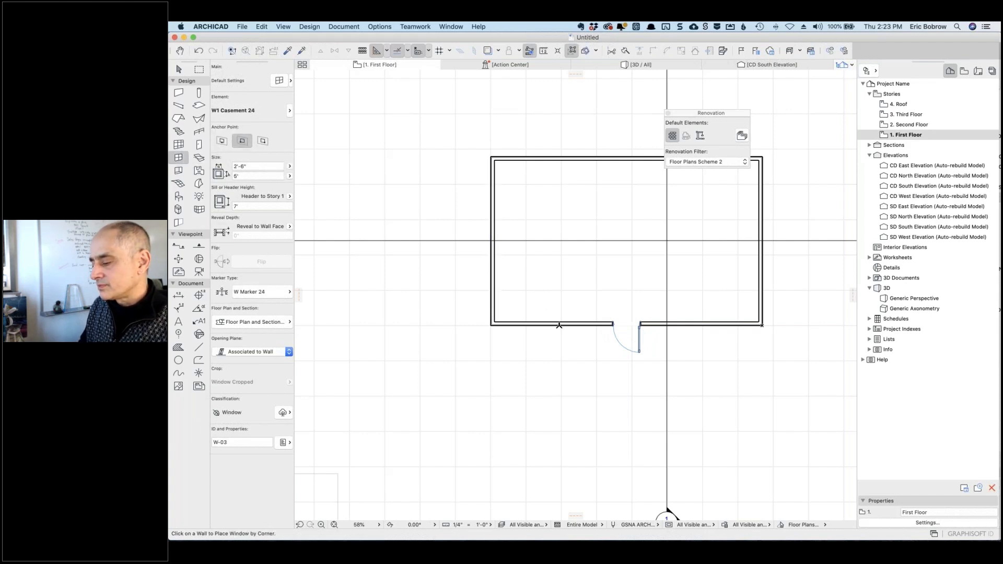
click(559, 325)
click(545, 344)
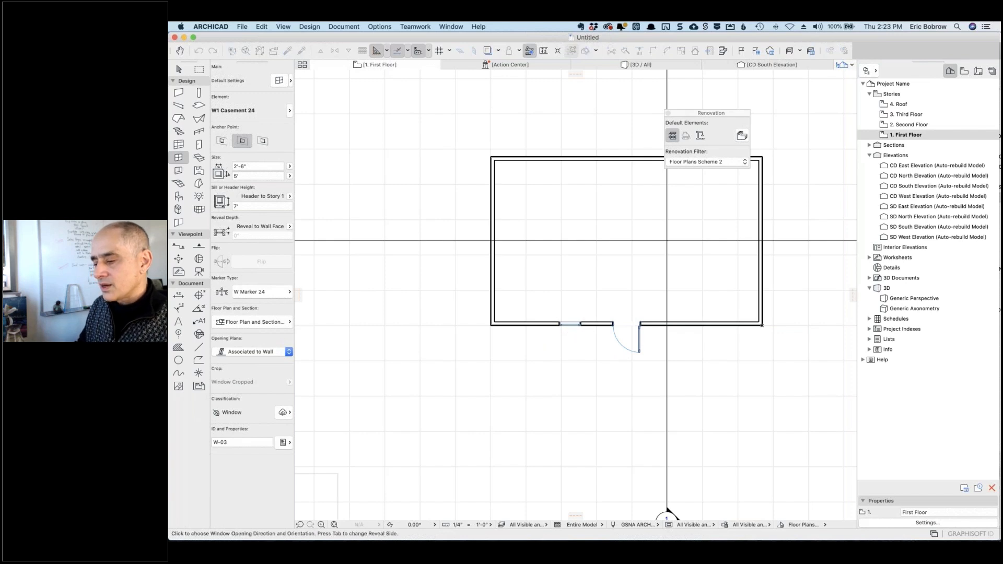
Switch the default window to W2 Casement 24 and place a 5' by 5' one in the lower wall, right of the door
click(277, 82)
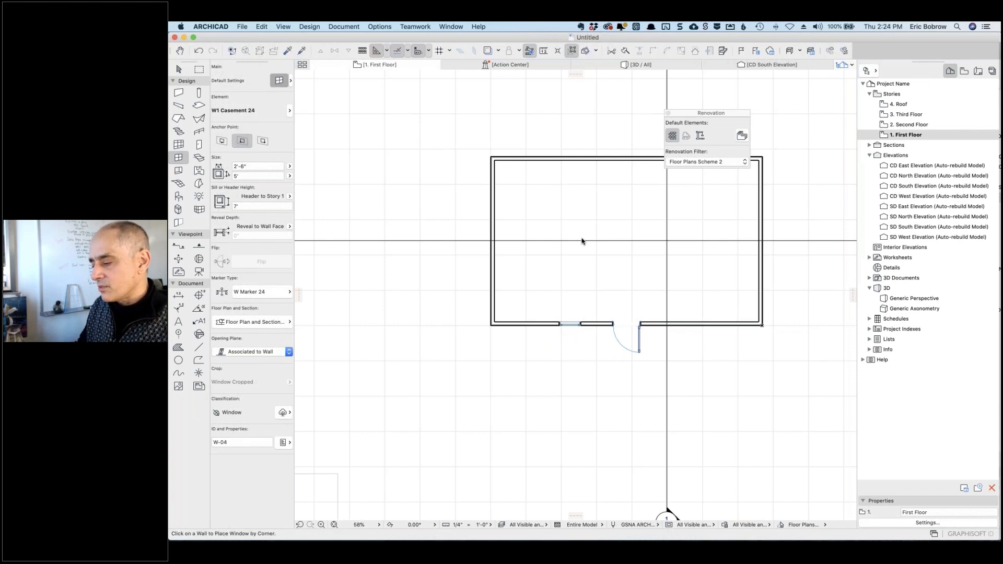
scroll(527, 354, down, 10)
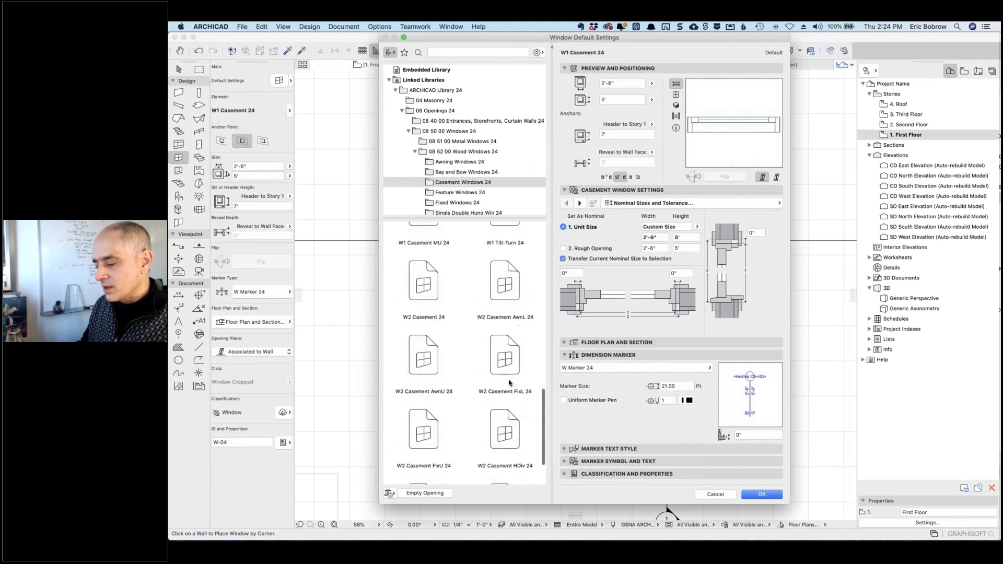
click(436, 300)
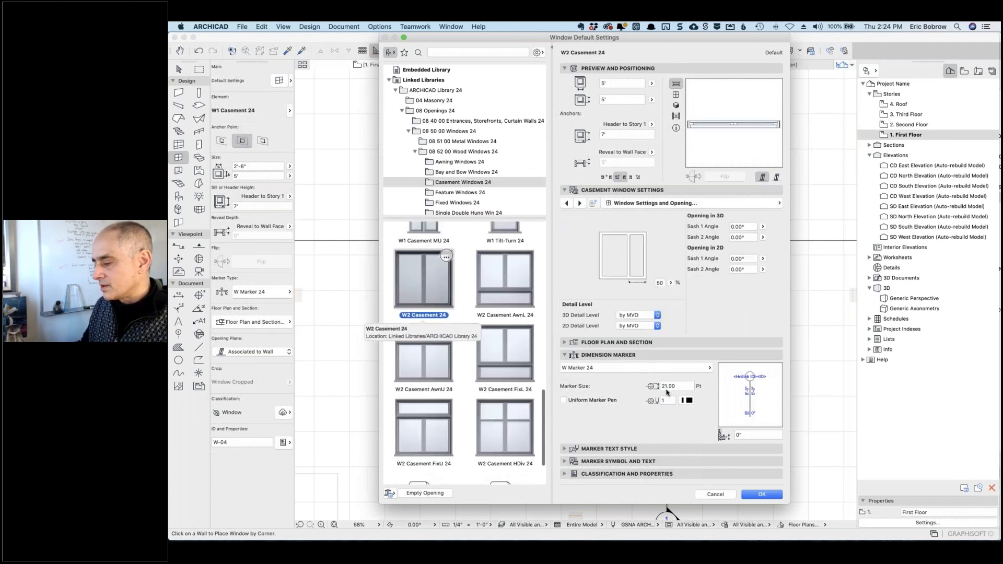
click(759, 493)
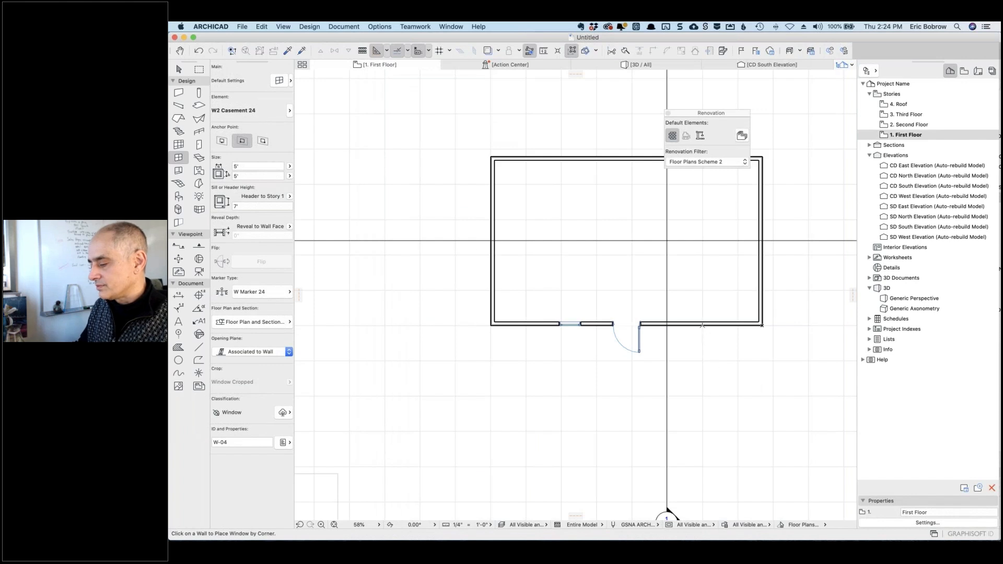
click(703, 325)
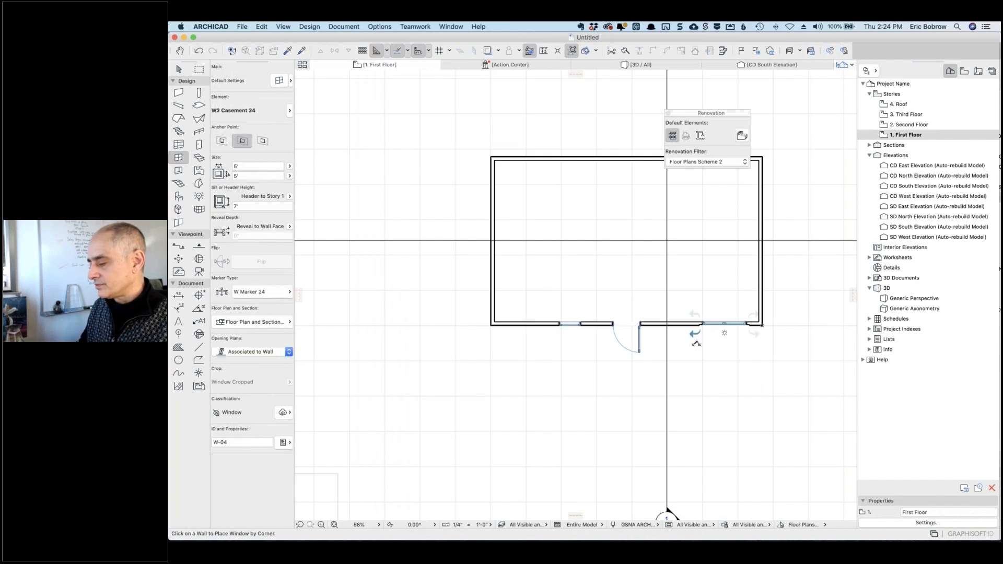
click(749, 343)
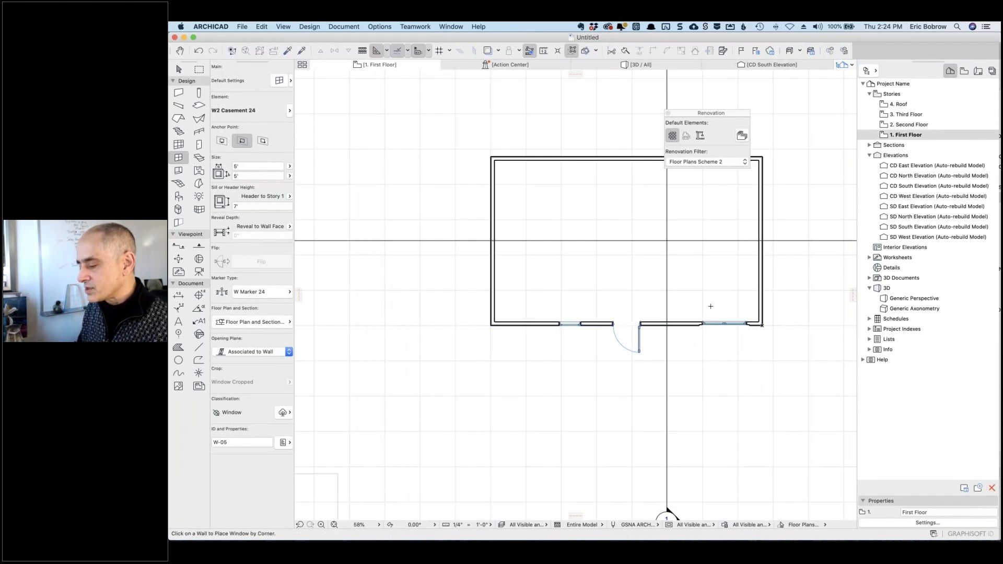
Move the double casement window along the lower wall, a little closer to the door
shift+click(701, 325)
key(super+d)
click(700, 325)
click(684, 325)
key(Escape)
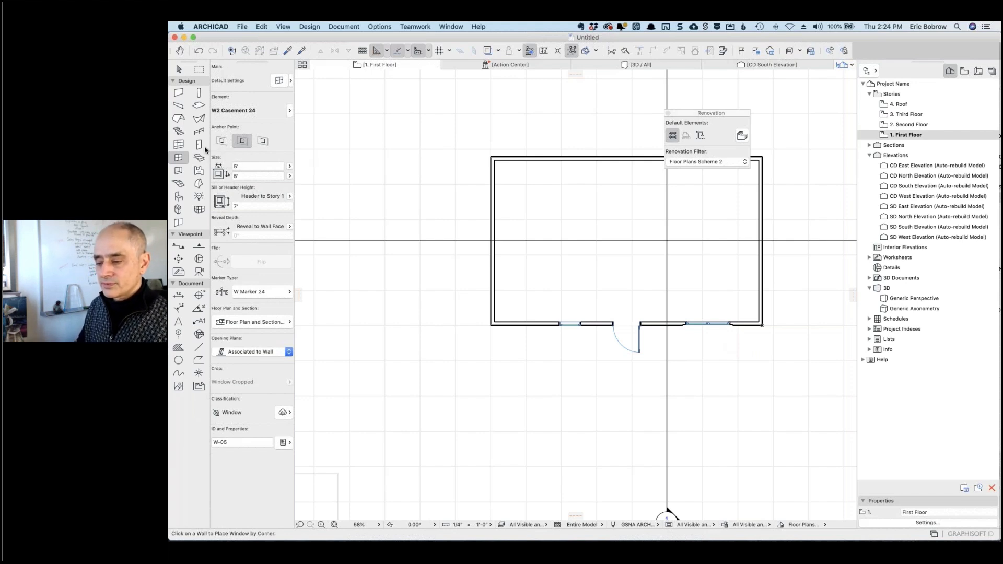
Set the default roof's home story to 2. Second Floor and show it on All Stories in floor plan
click(178, 119)
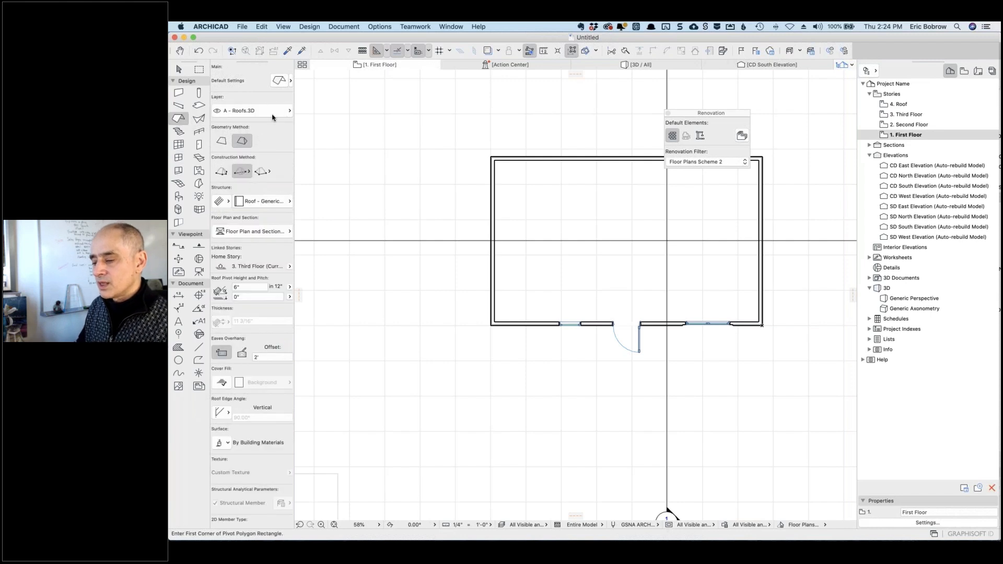
click(290, 267)
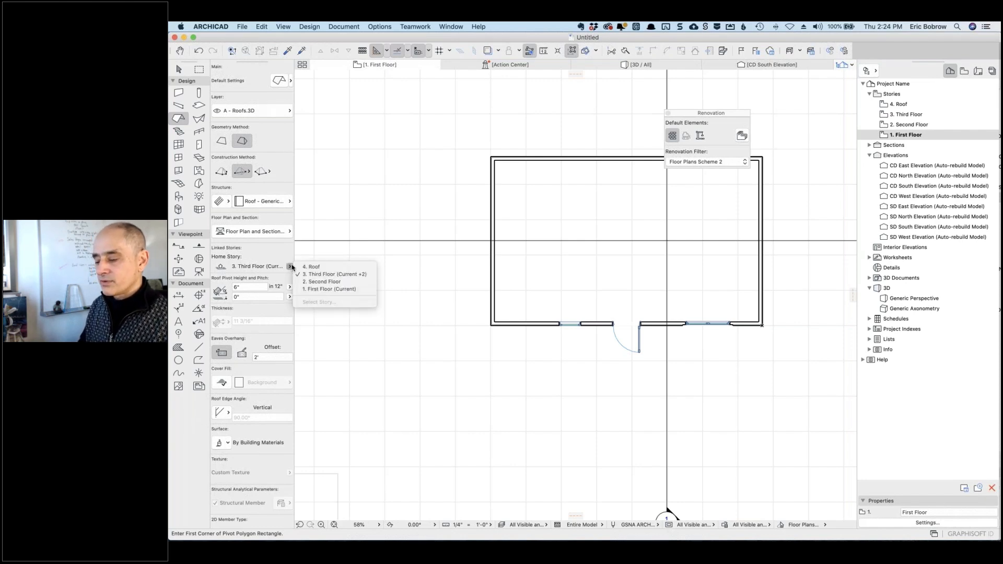
click(320, 282)
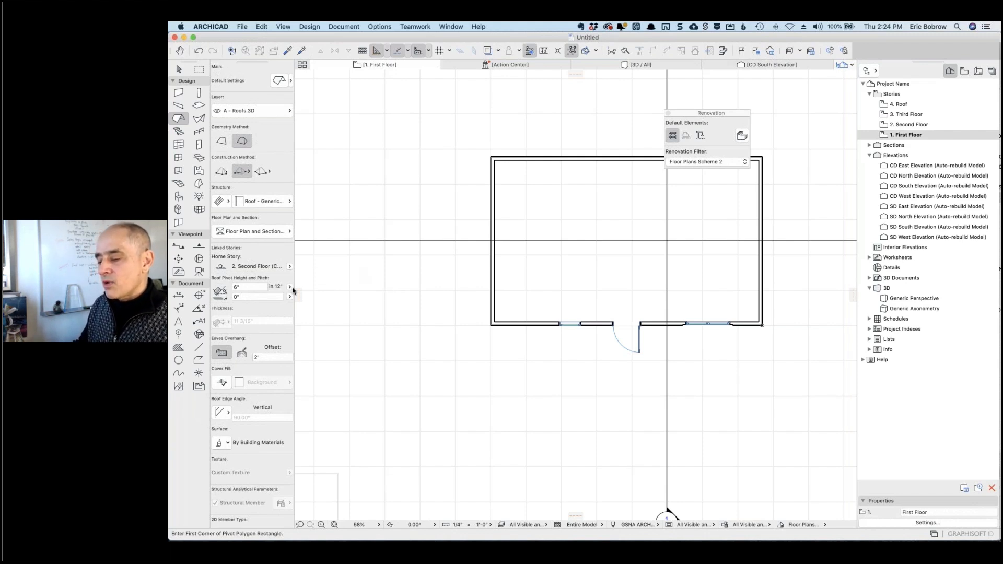
click(288, 233)
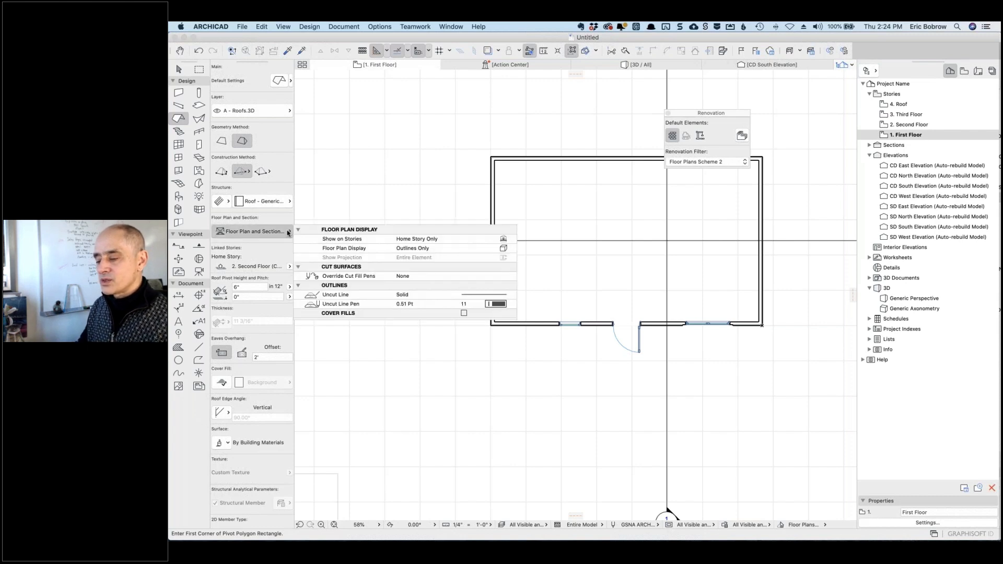
click(456, 240)
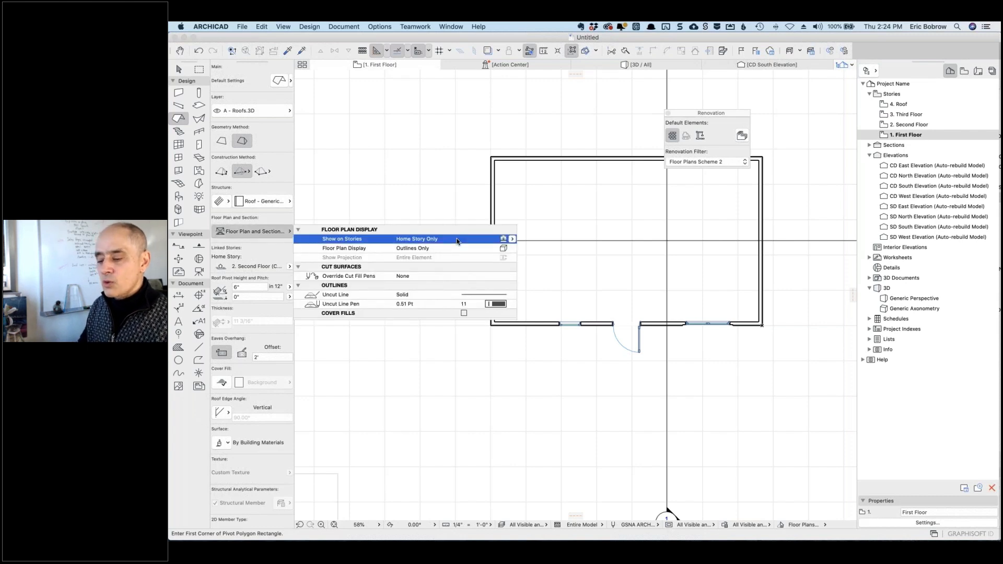
click(513, 239)
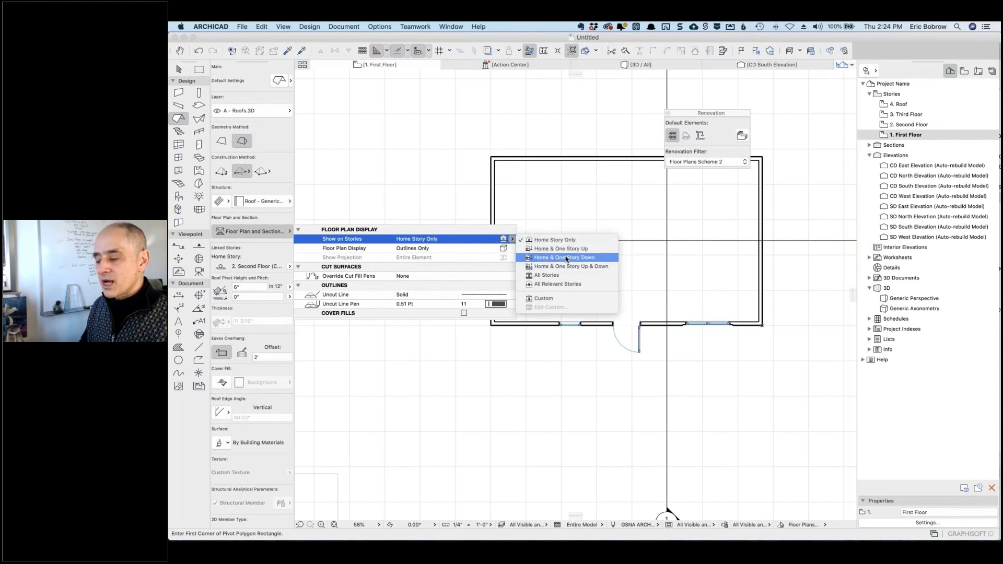
click(548, 276)
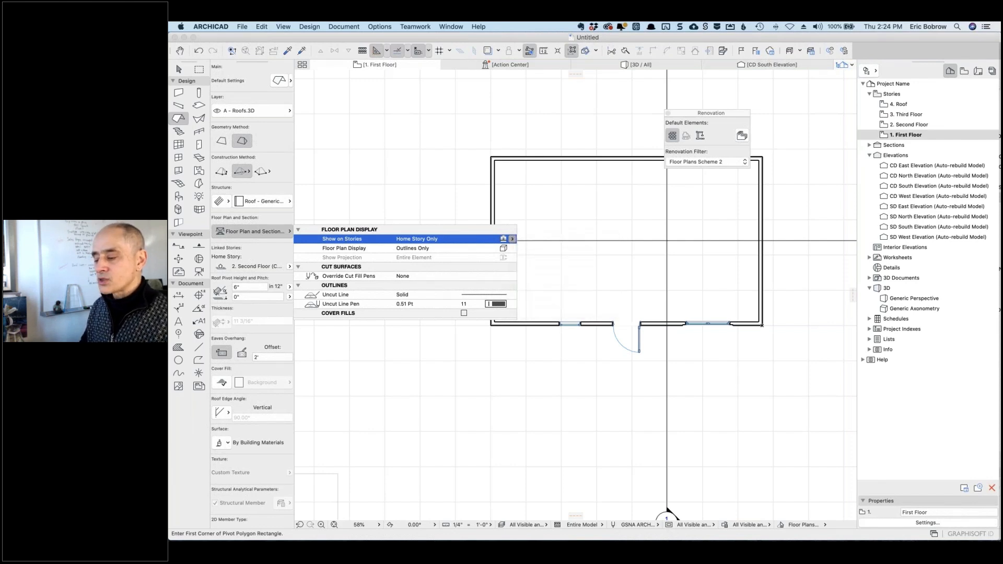
Draw a rectangular multi-plane hip roof with a 2' eaves overhang between the building's opposite outer corners, and check it on the Second Floor plan
click(492, 157)
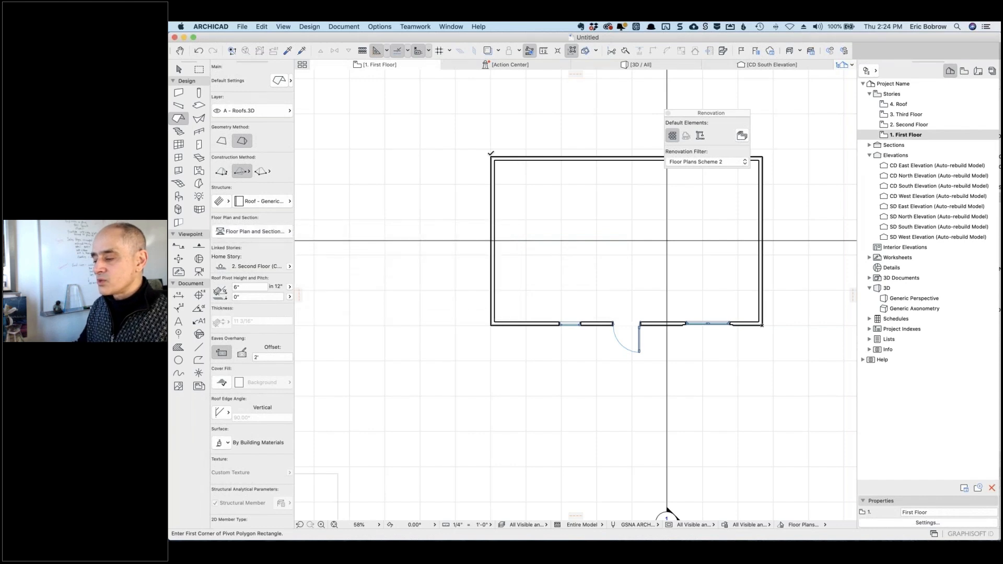
click(762, 325)
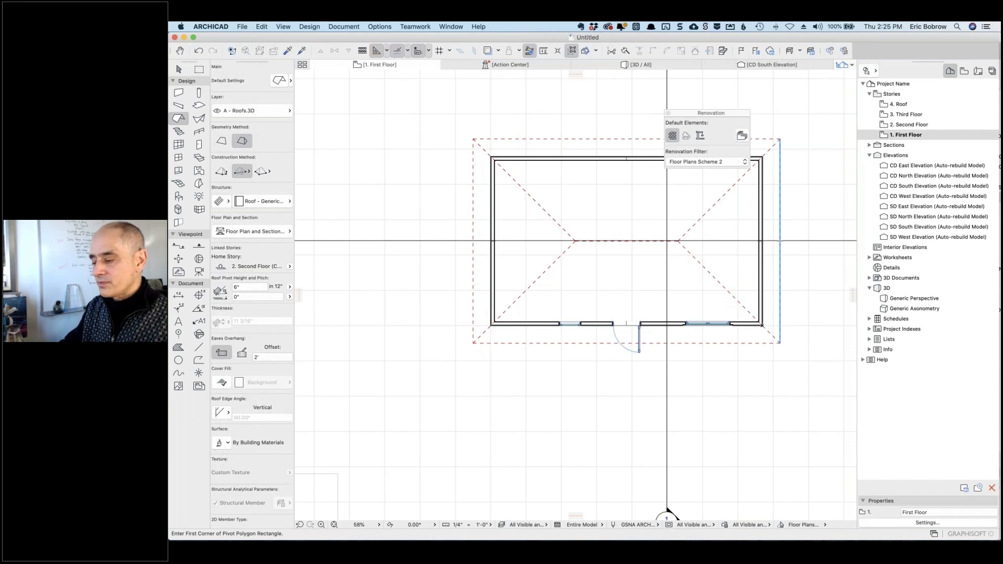
key(super+Up)
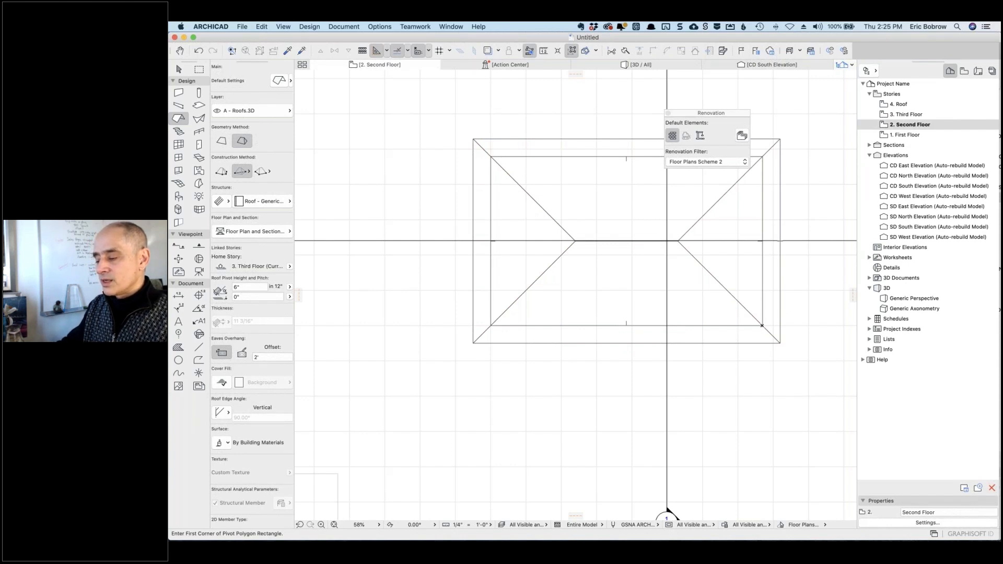
key(super+Down)
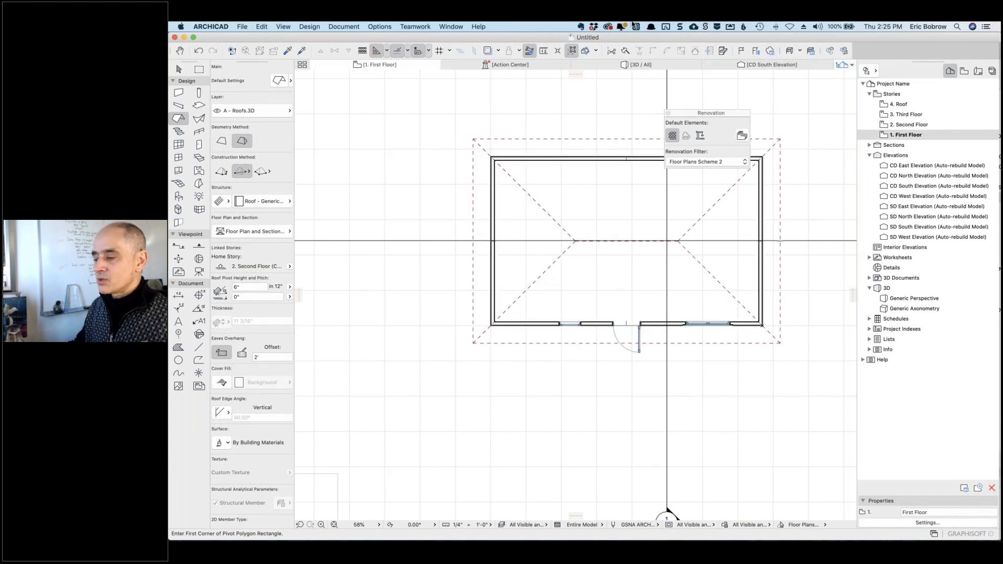
View the building in 3D from the corner showing the door and windows, and apply the Simple Shading 3D style
click(658, 70)
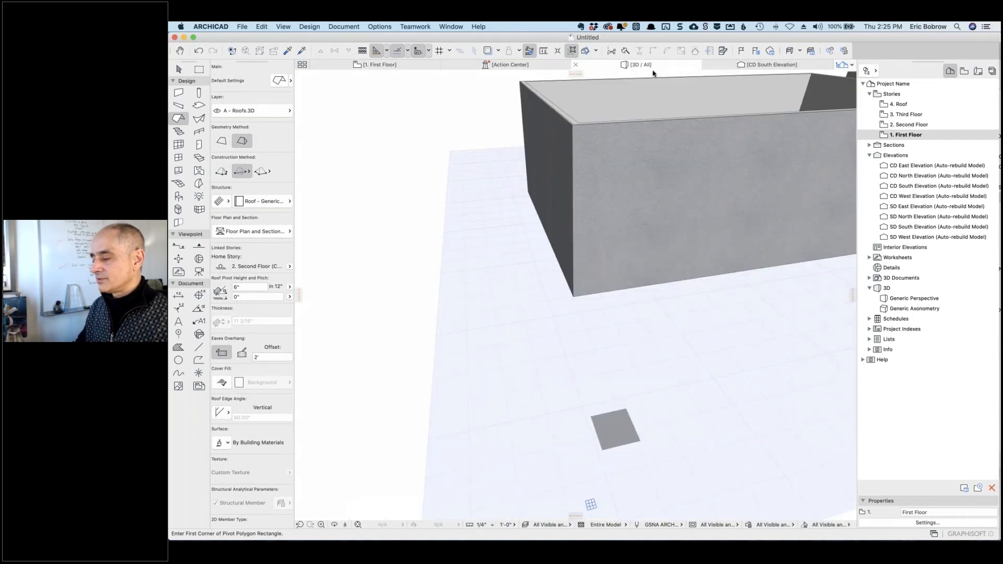
shift+middle_drag(757, 310, 445, 387)
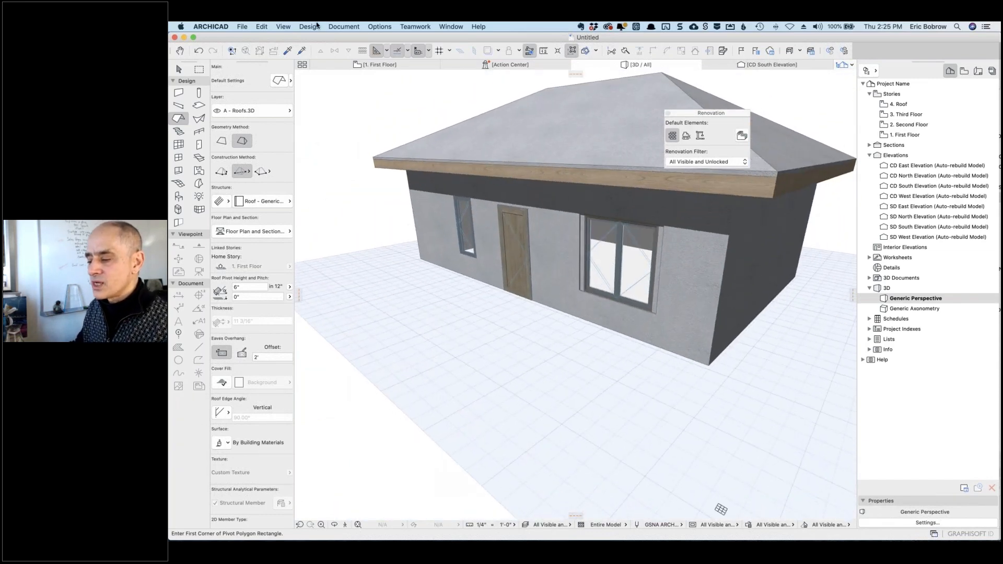
click(281, 27)
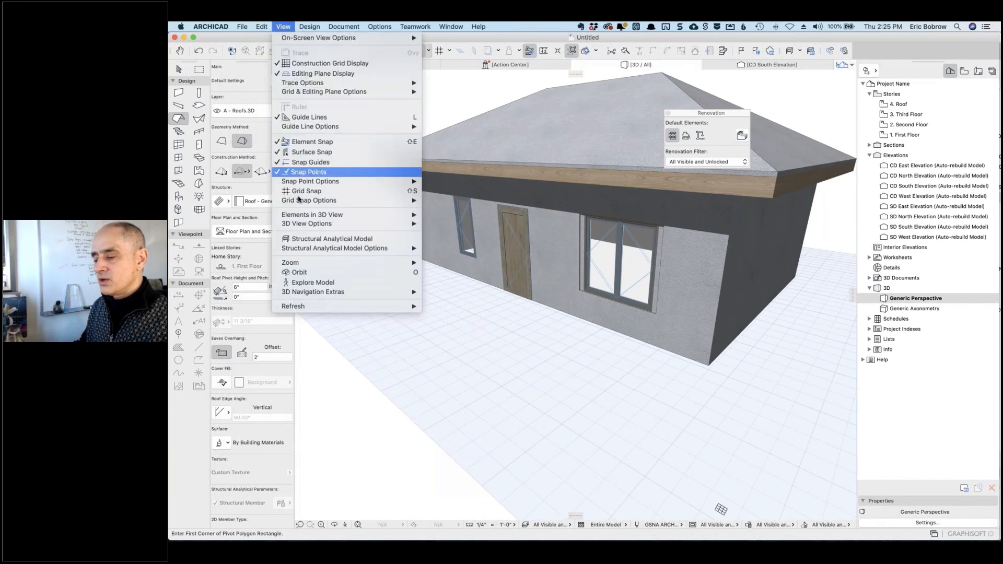
mouse_move(298, 224)
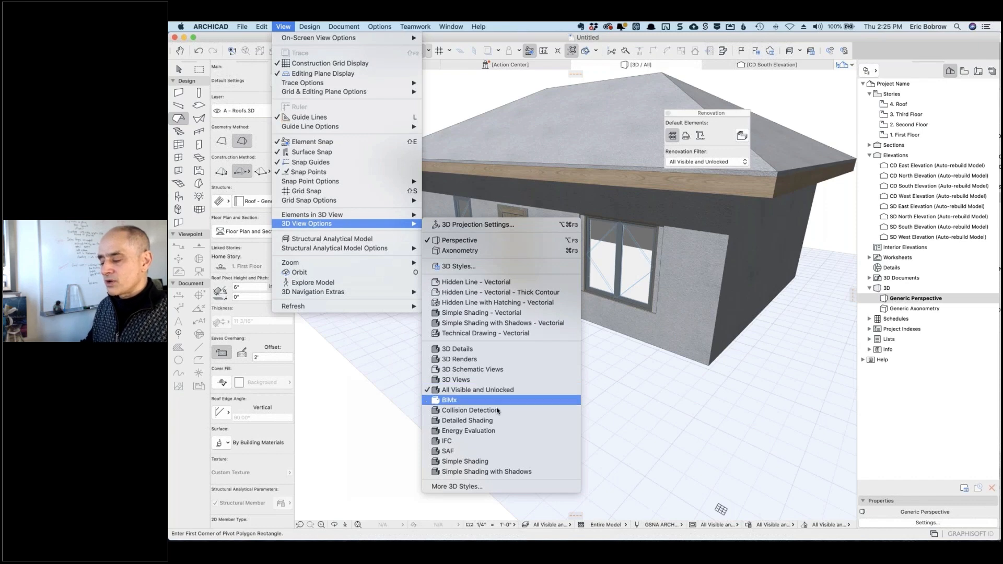
click(491, 461)
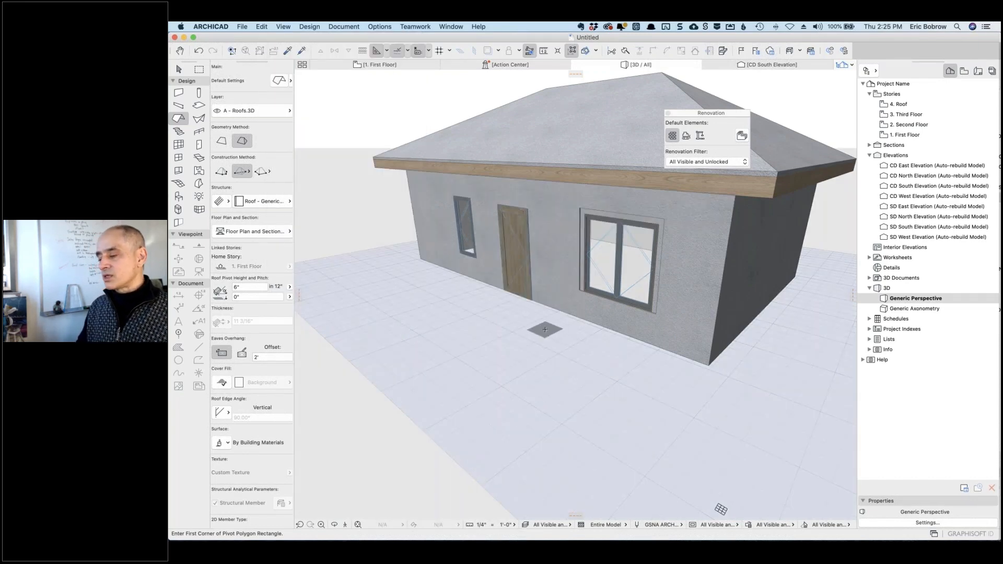
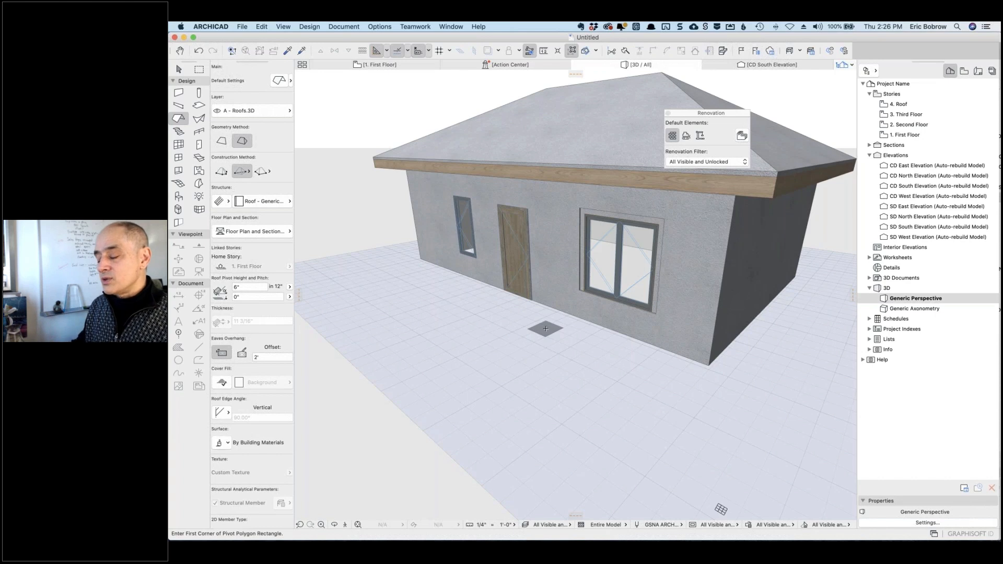
Set the default wall to the Wood - Siding building material on the First Floor plan, after reviewing the available composites and geometry methods
click(392, 65)
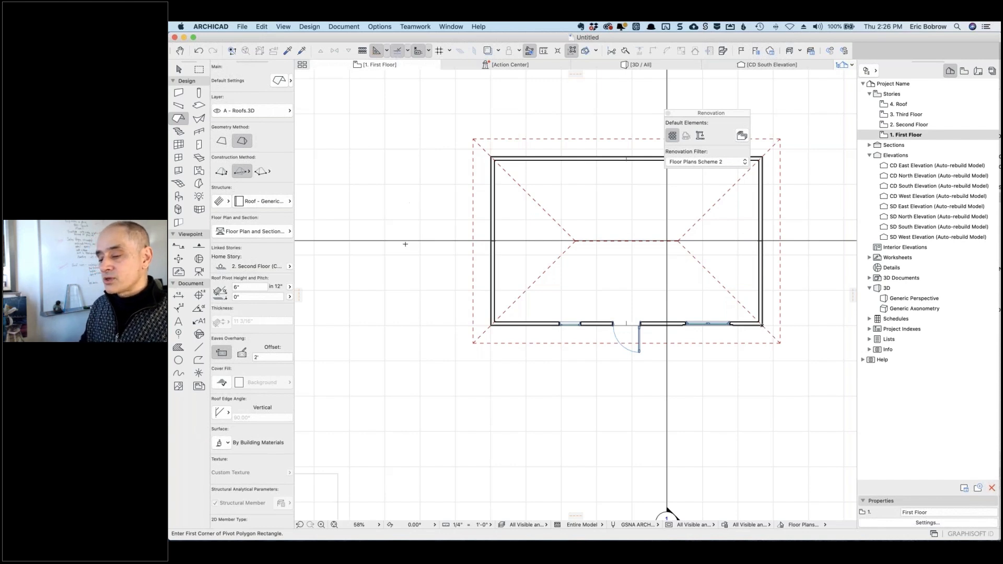
click(179, 94)
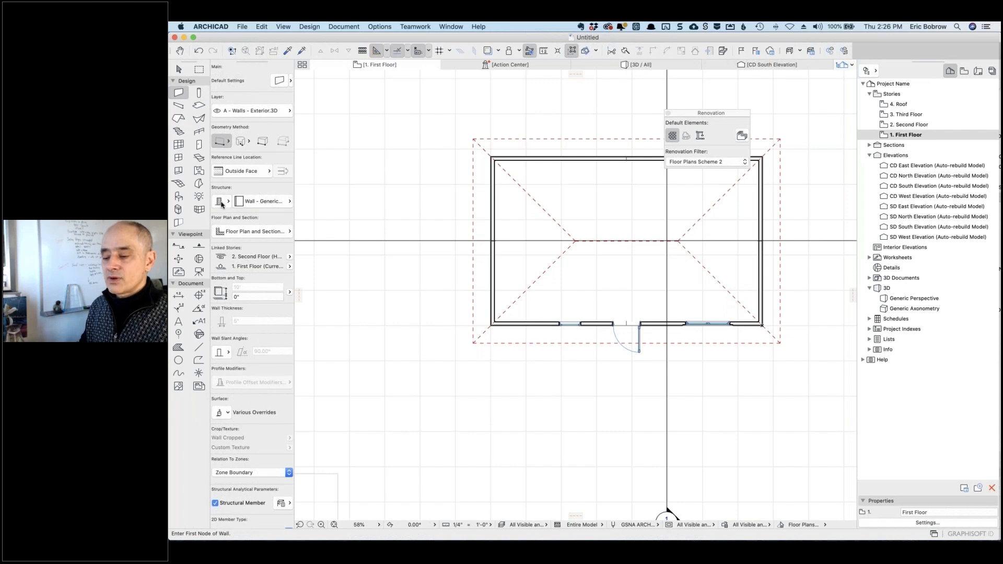
click(257, 202)
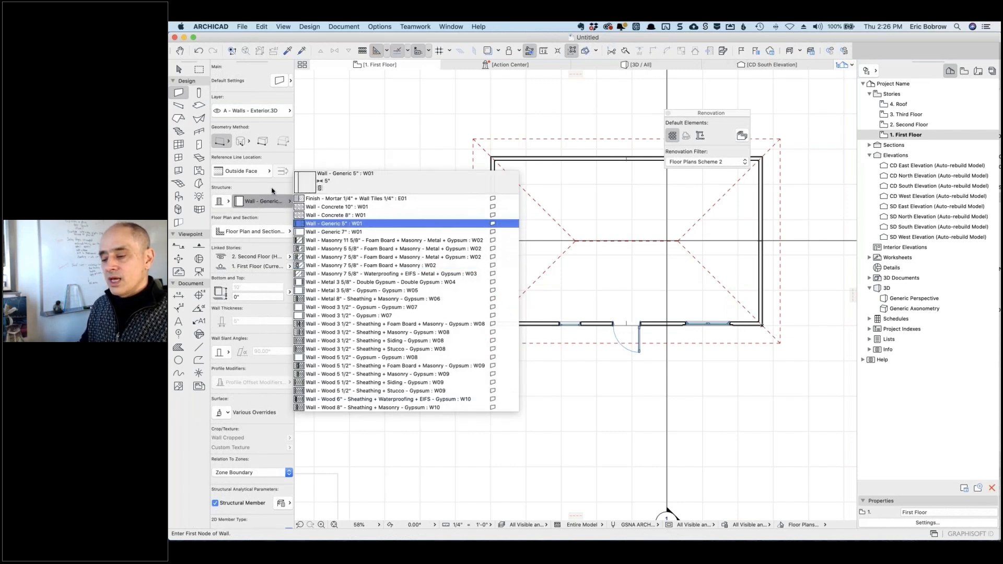
click(272, 191)
click(228, 142)
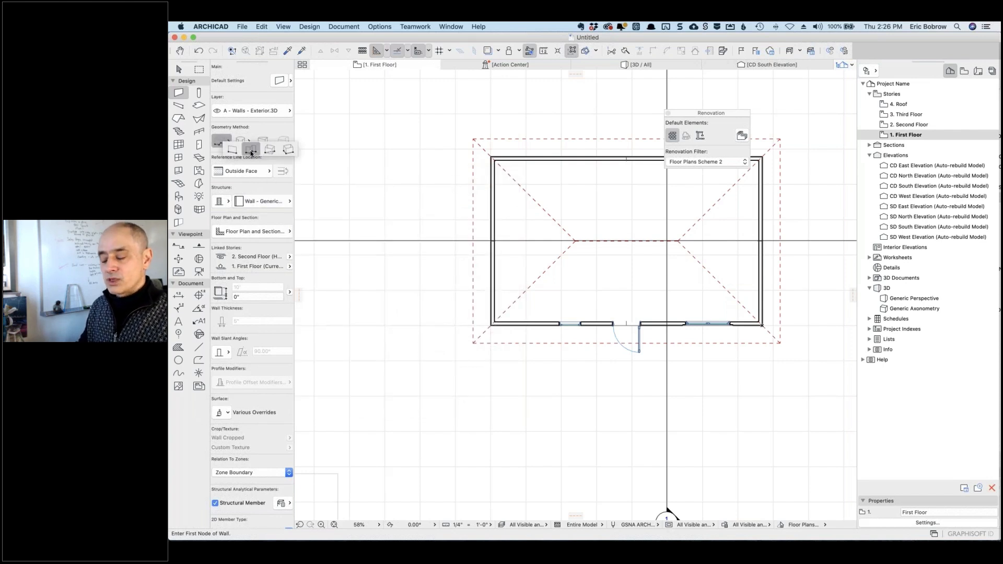
click(251, 151)
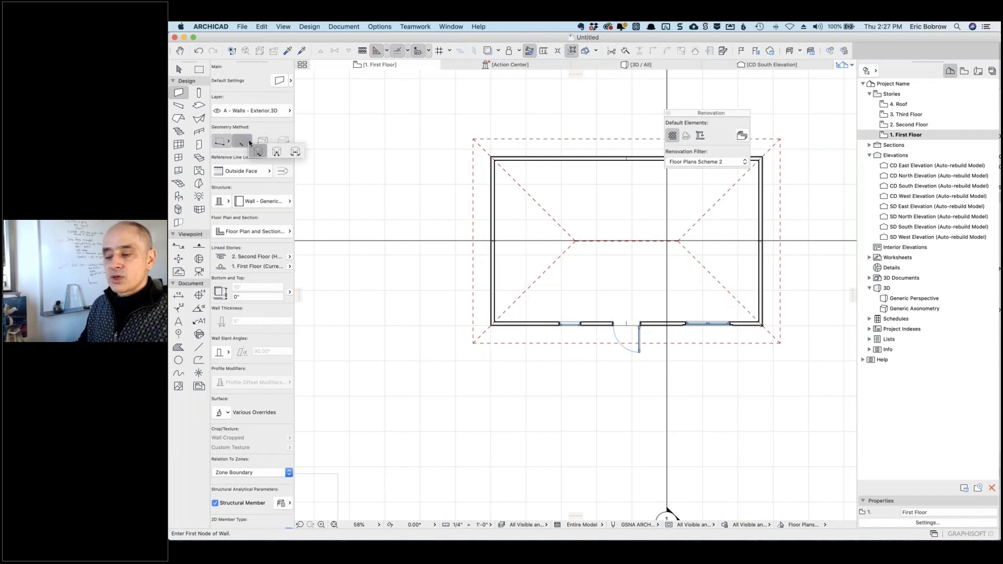
click(263, 143)
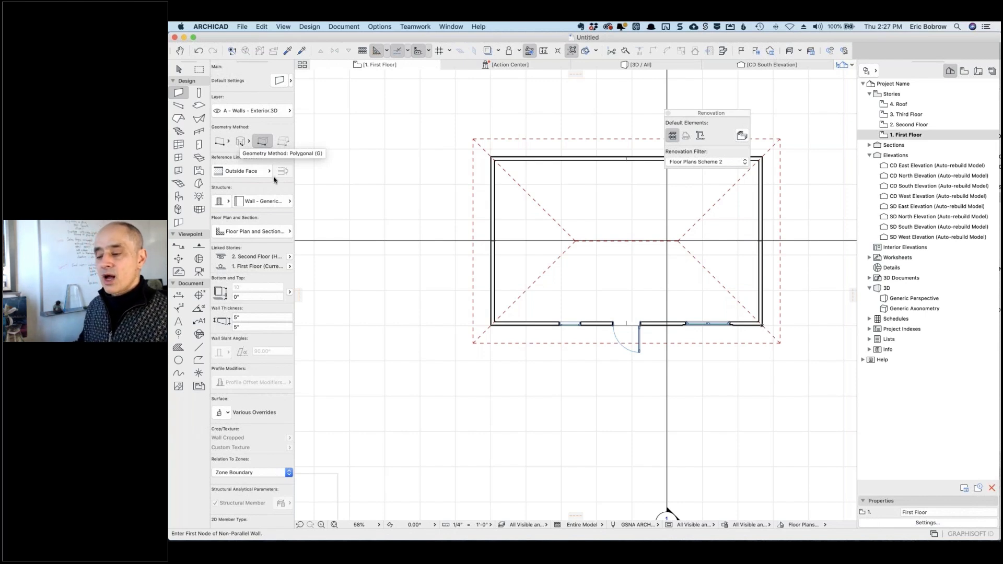
click(229, 203)
click(238, 203)
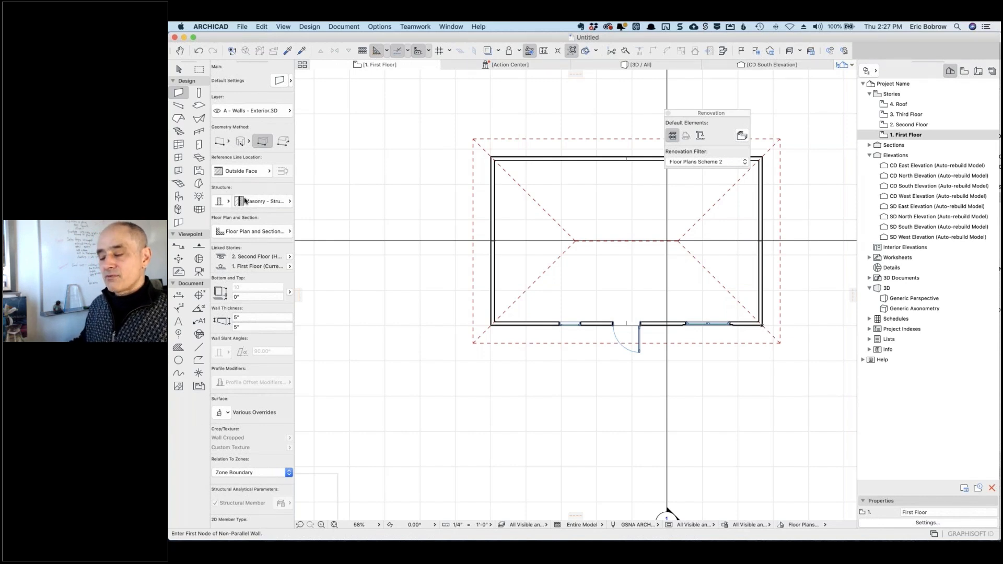
click(287, 202)
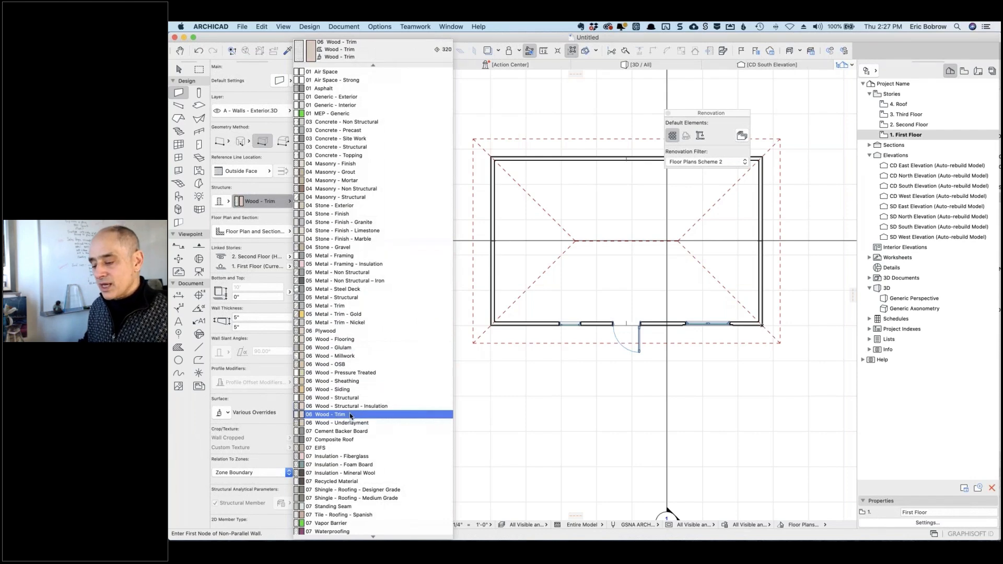
click(349, 390)
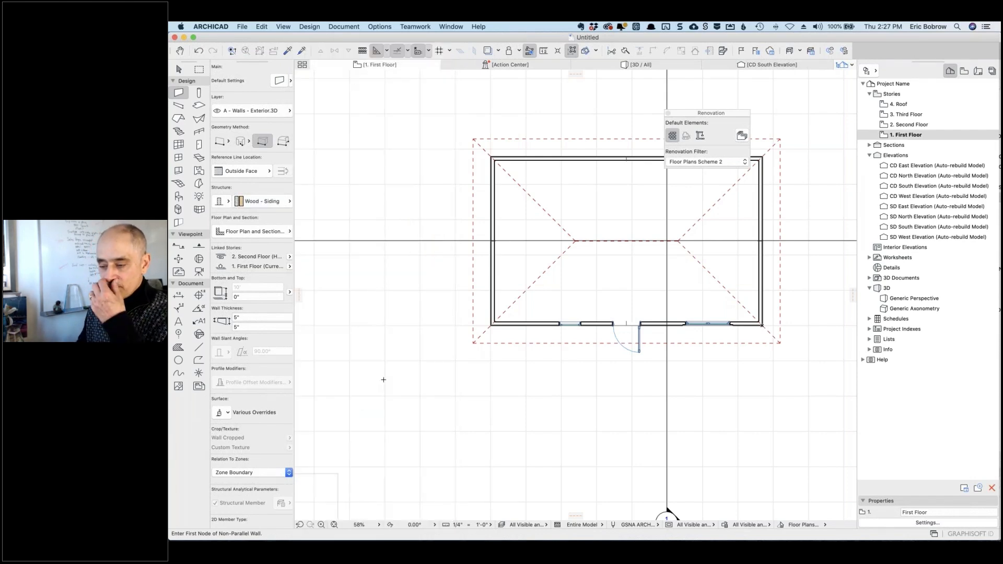
Draw an irregular notched polygon wall overlapping the building's lower-left corner
click(284, 143)
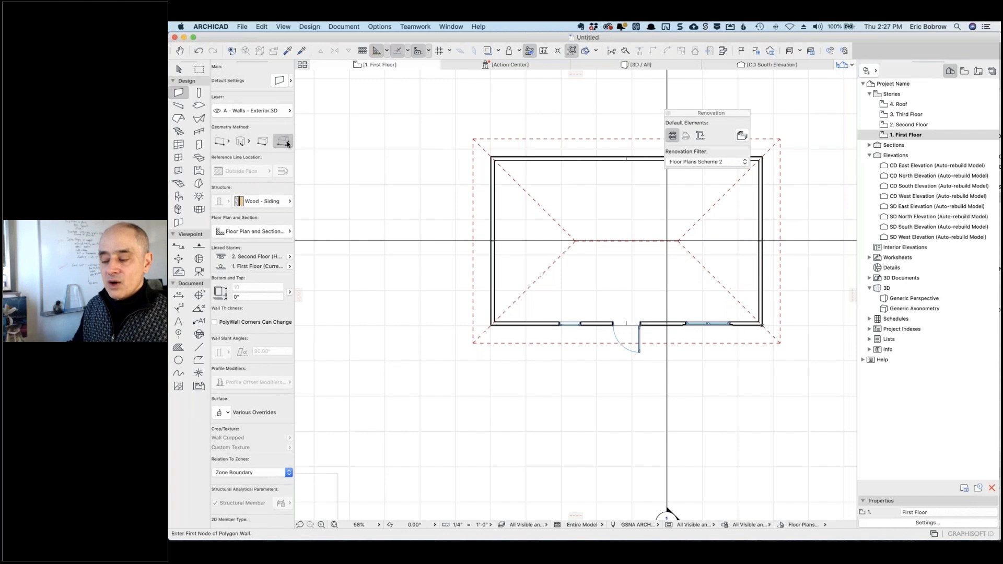
click(451, 347)
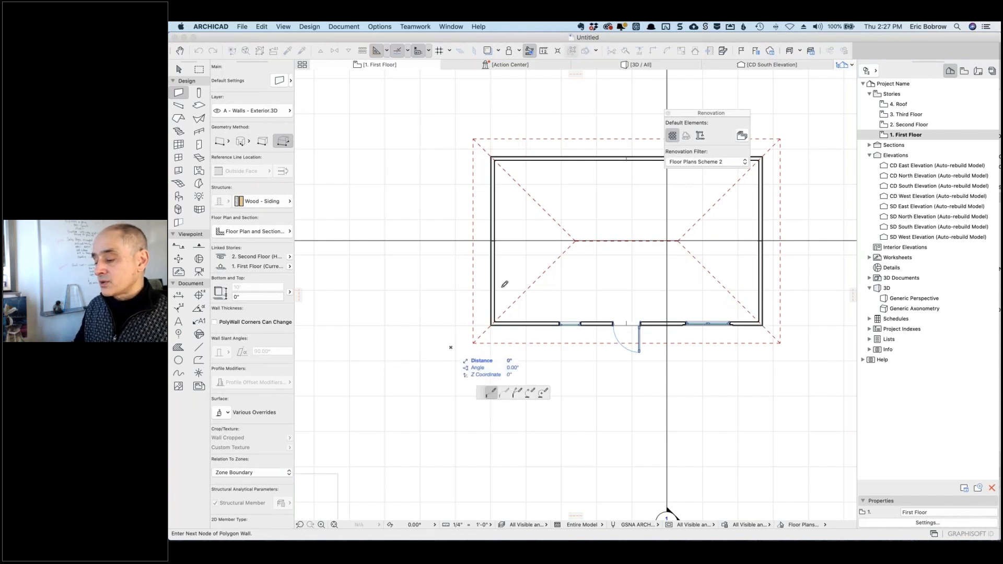
click(502, 288)
click(542, 338)
click(484, 412)
click(429, 369)
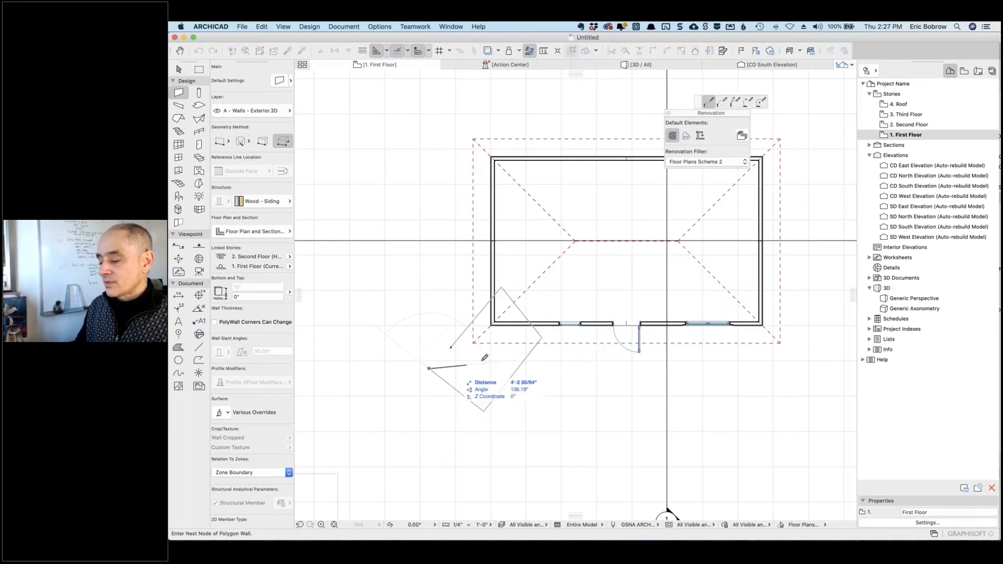
double_click(481, 360)
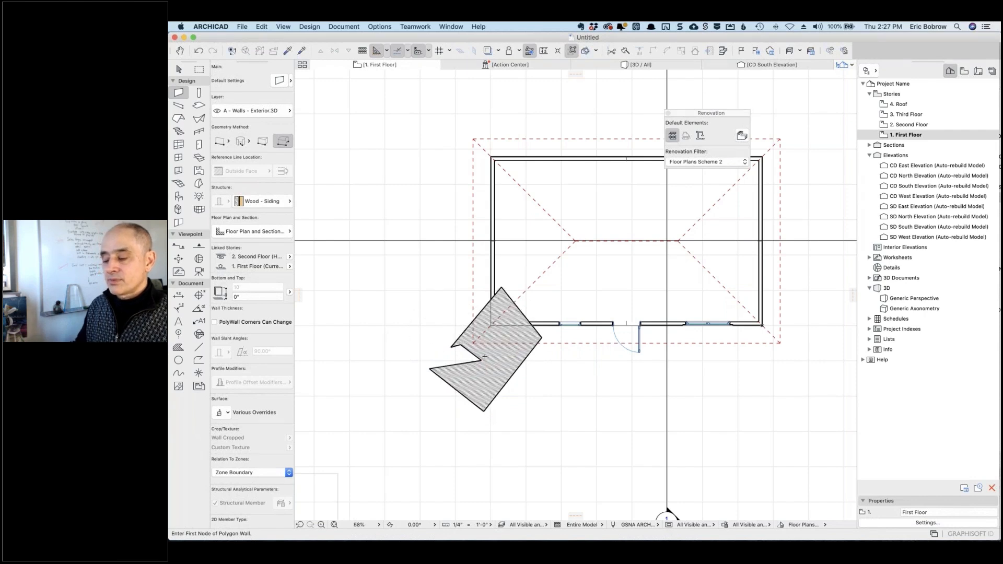
View the polygon wall in 3D and lower its top to a height of about 1'-5"
click(640, 65)
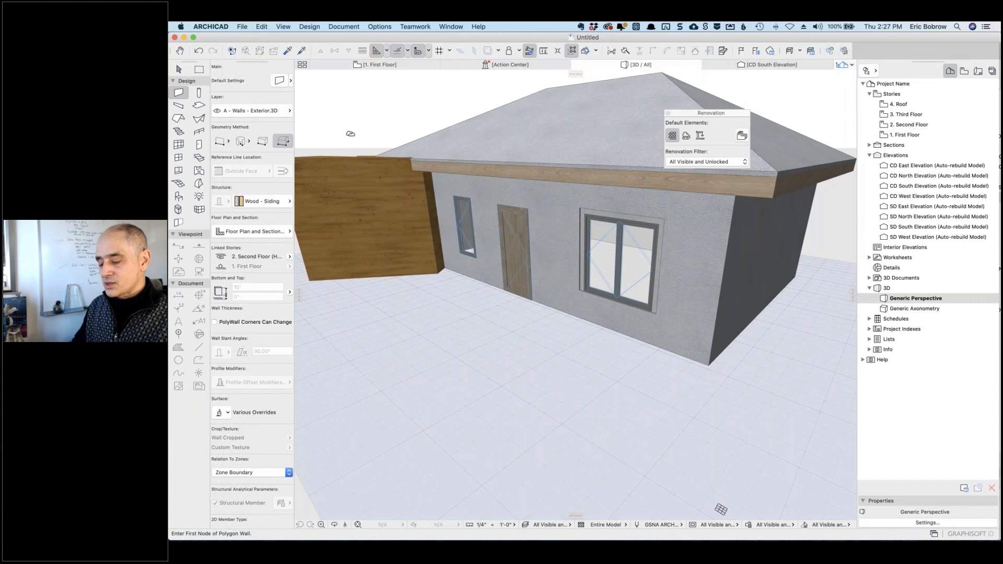
scroll(457, 164, up, 3)
middle_drag(457, 164, 667, 256)
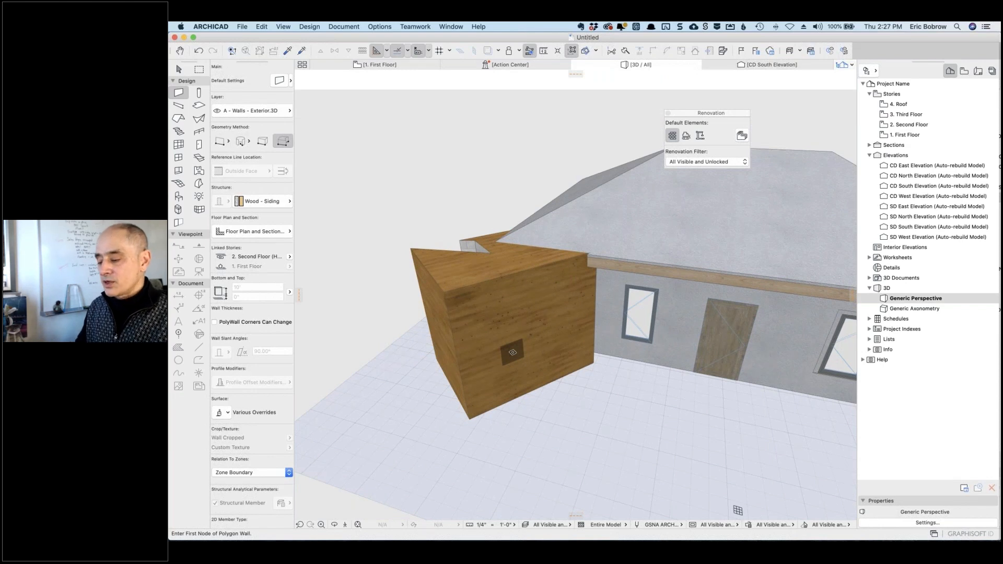
click(449, 296)
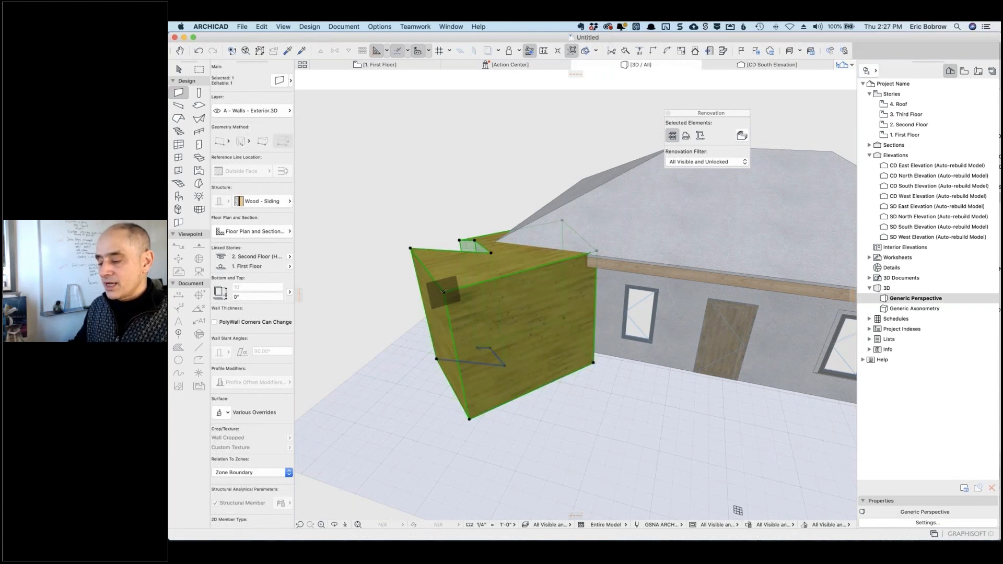
click(443, 291)
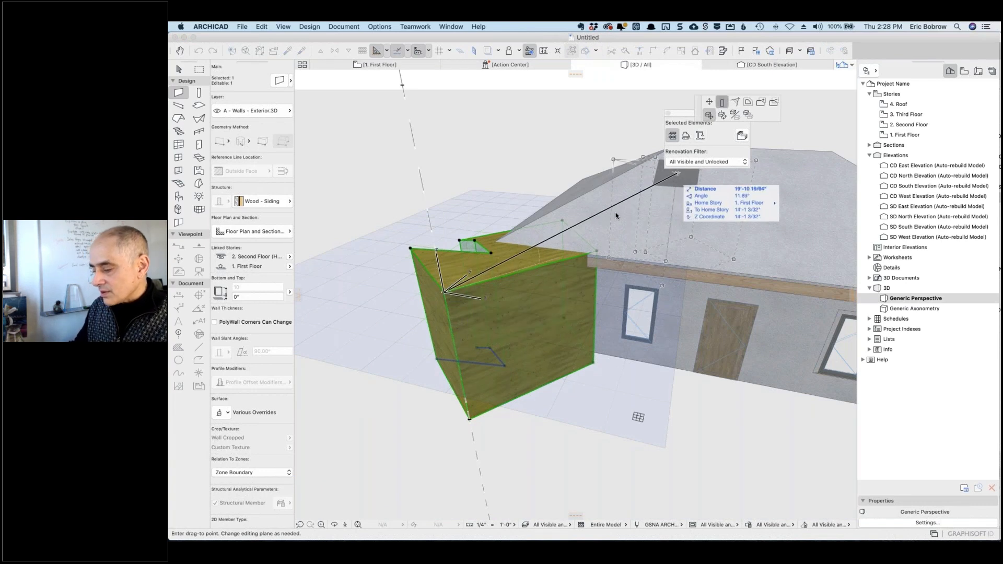
click(711, 103)
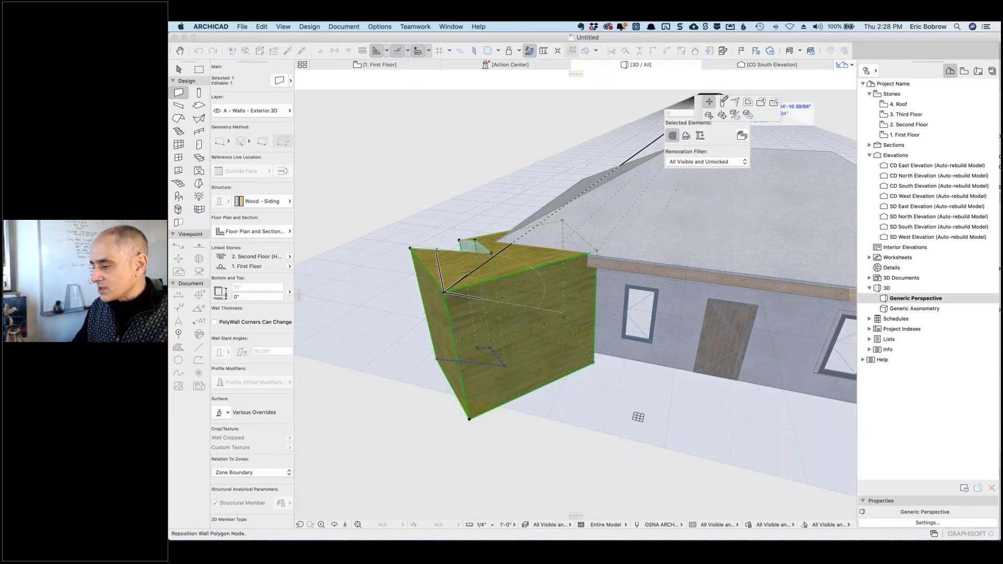
click(722, 103)
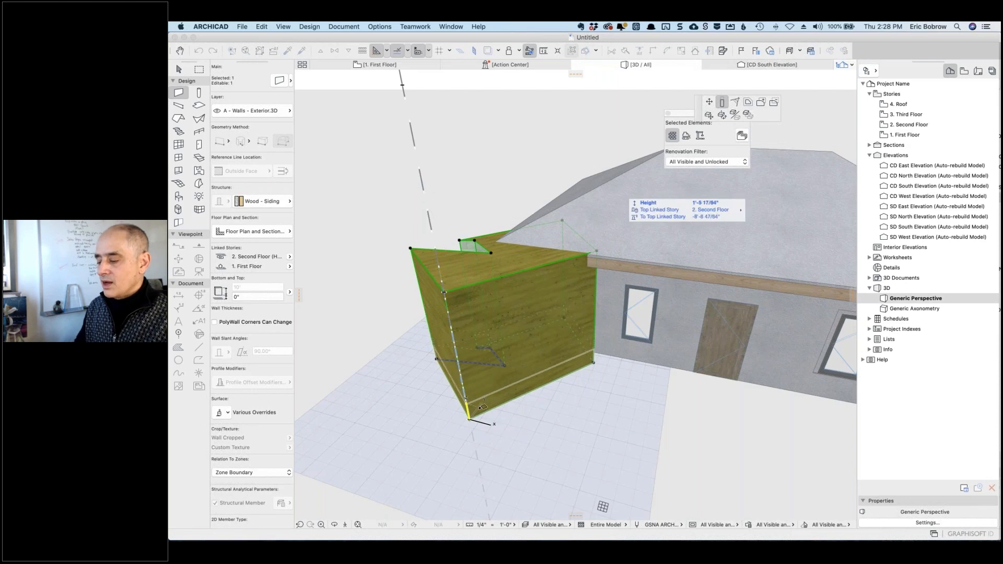
click(486, 410)
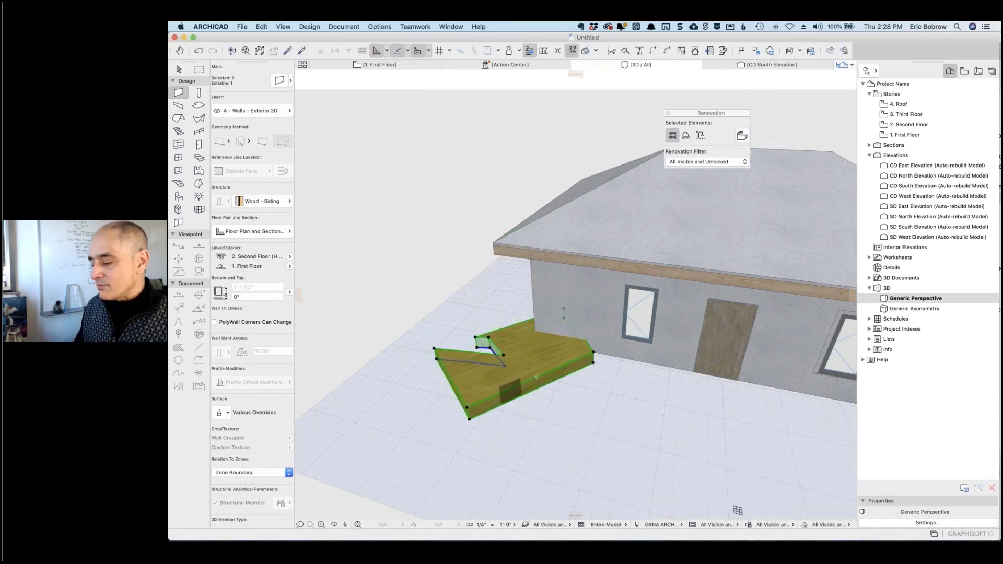
Delete the lowered polygon wall and turn off the editing plane display in 3D
key(Delete)
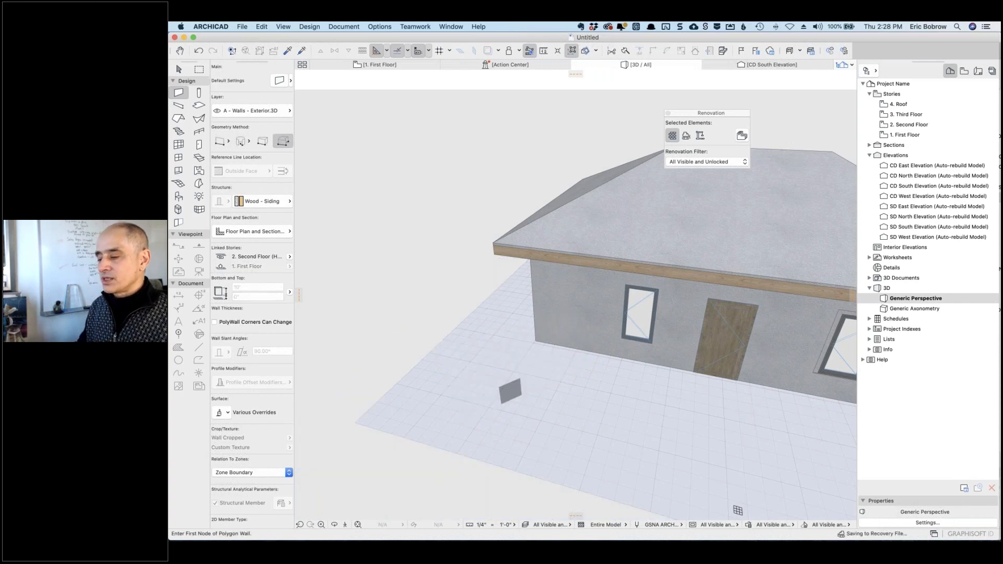
click(286, 28)
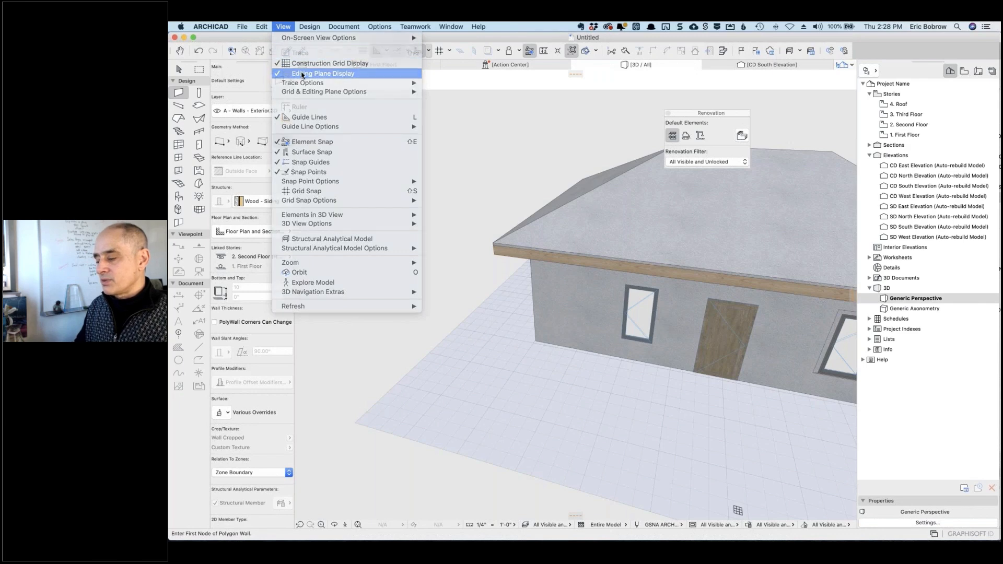
click(313, 73)
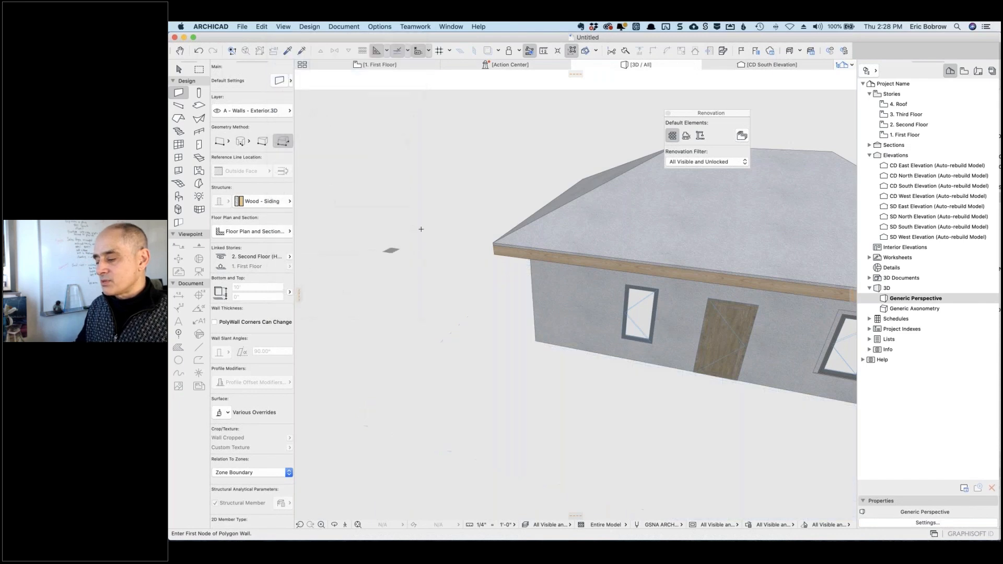
On the First Floor plan, draw a thin 4' long polygon wall along the outside of the lower wall, starting at the building's lower-left corner
click(393, 65)
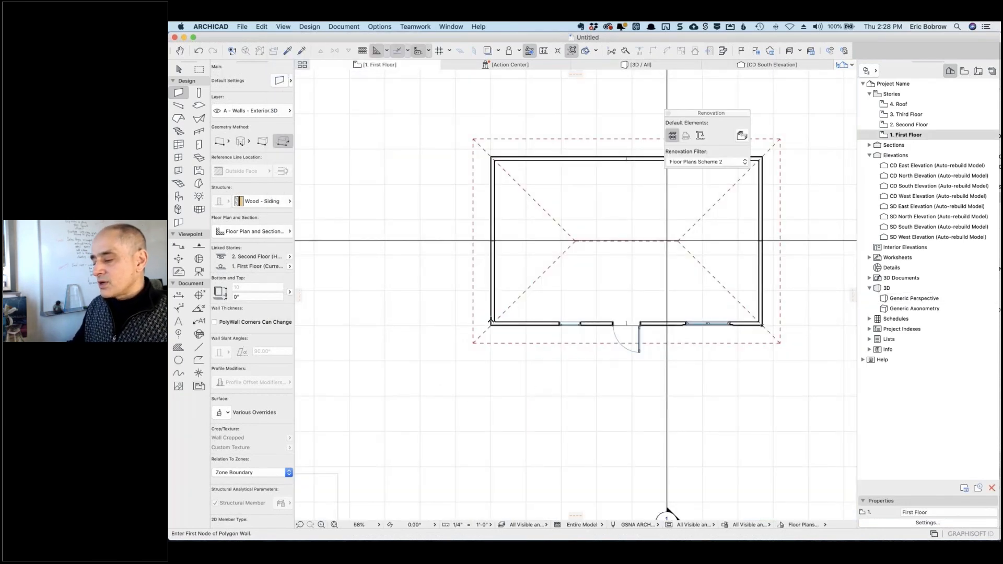
scroll(482, 306, up, 10)
scroll(496, 321, up, 2)
middle_drag(631, 420, 517, 401)
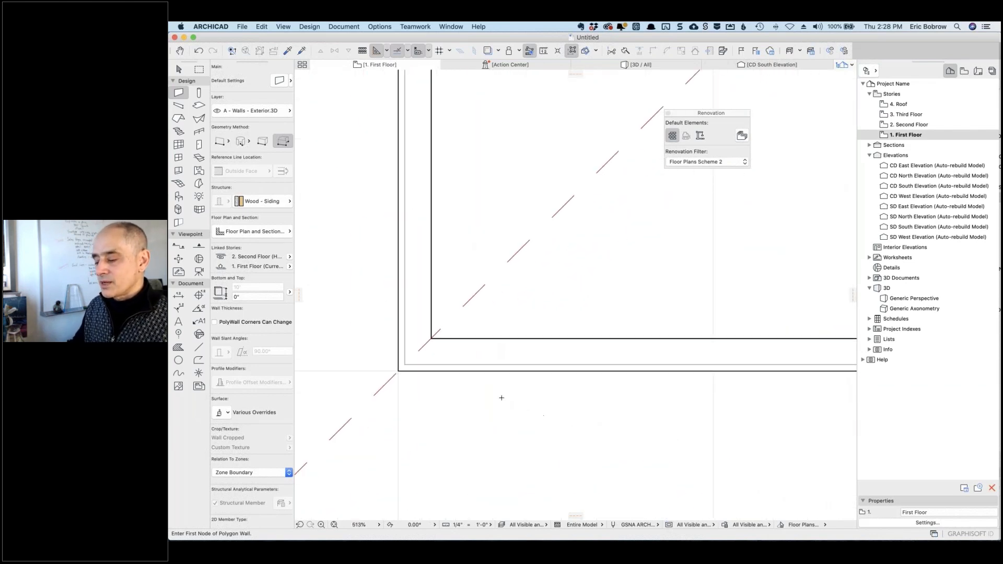
click(399, 370)
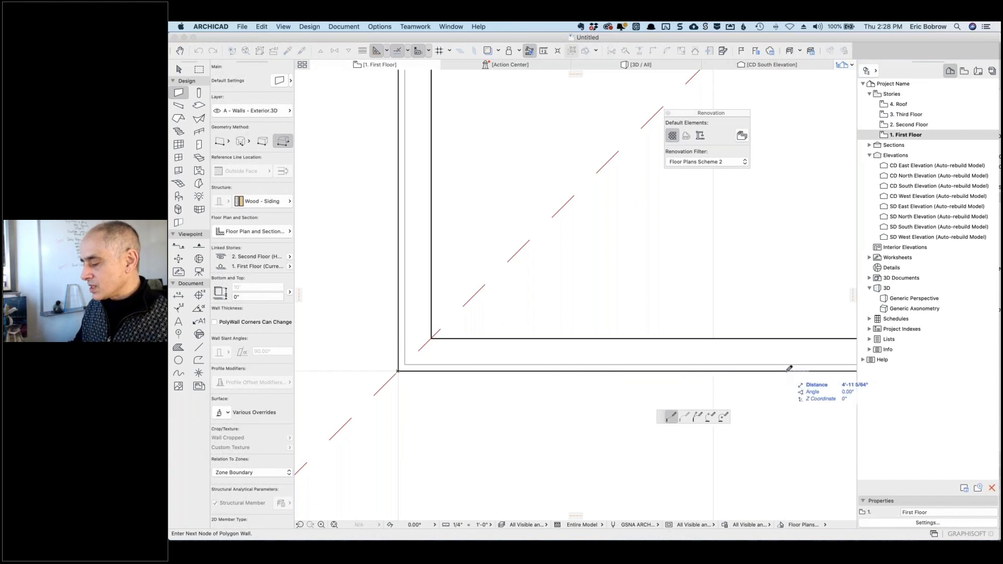
text(4)
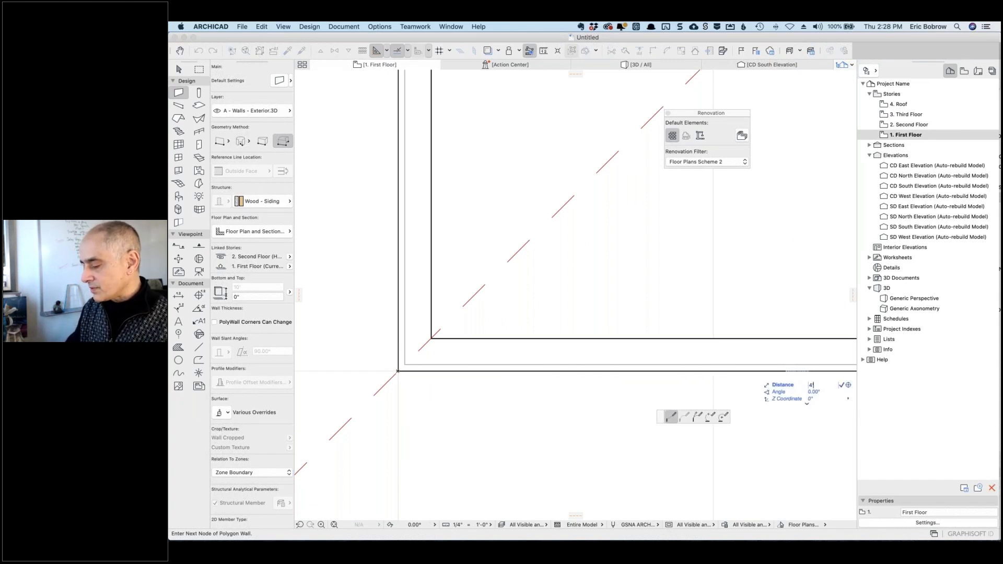
key(Return)
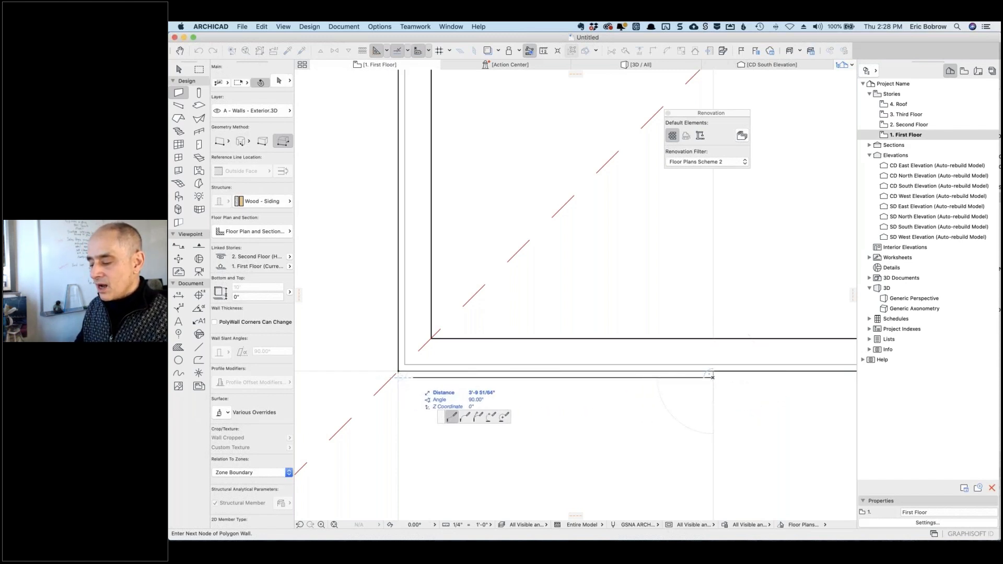
click(401, 367)
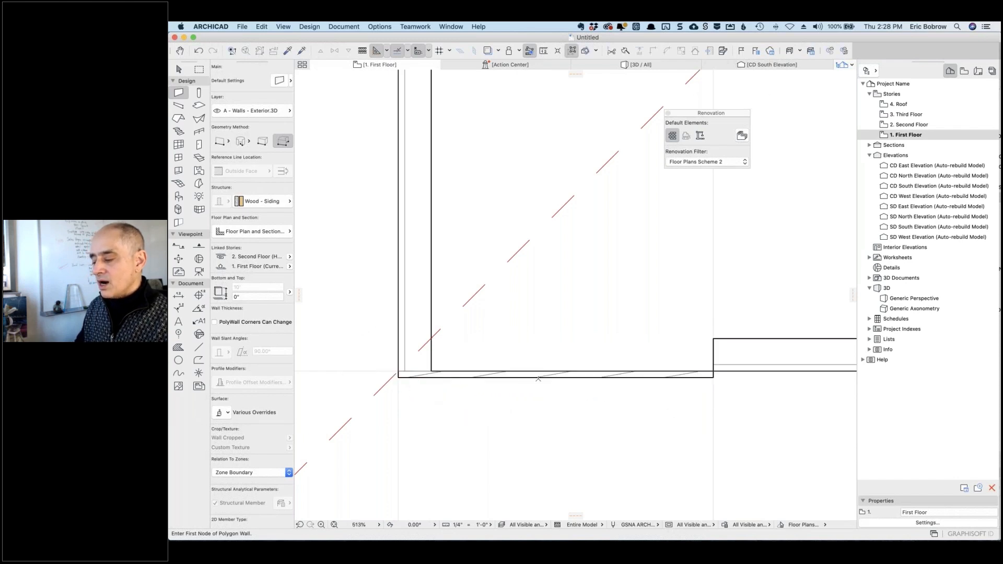
Assign the thin wood siding strip to the A - Trim.3D layer and check it on the building in 3D
shift+click(540, 379)
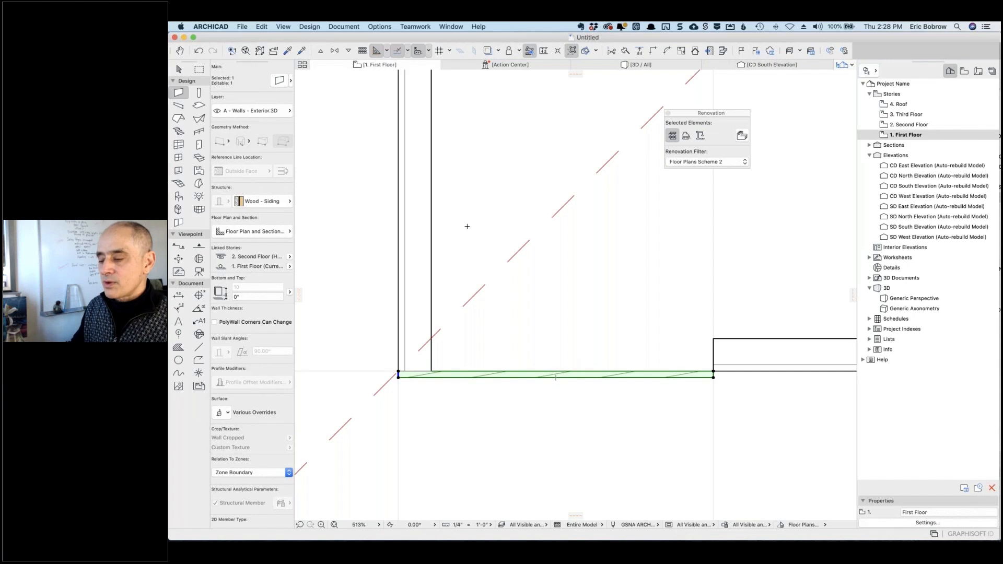
click(289, 111)
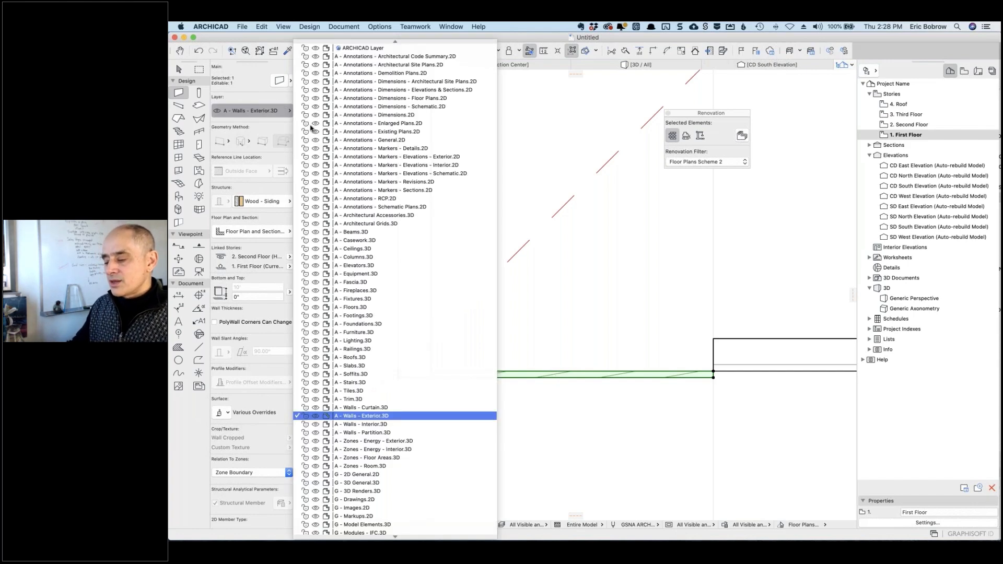
click(368, 399)
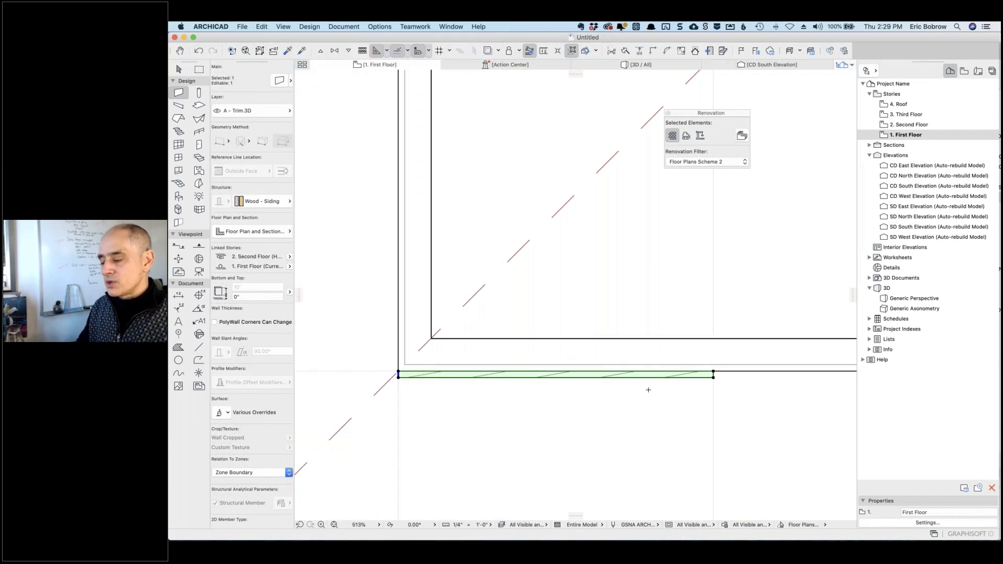
scroll(658, 398, down, 2)
key(Escape)
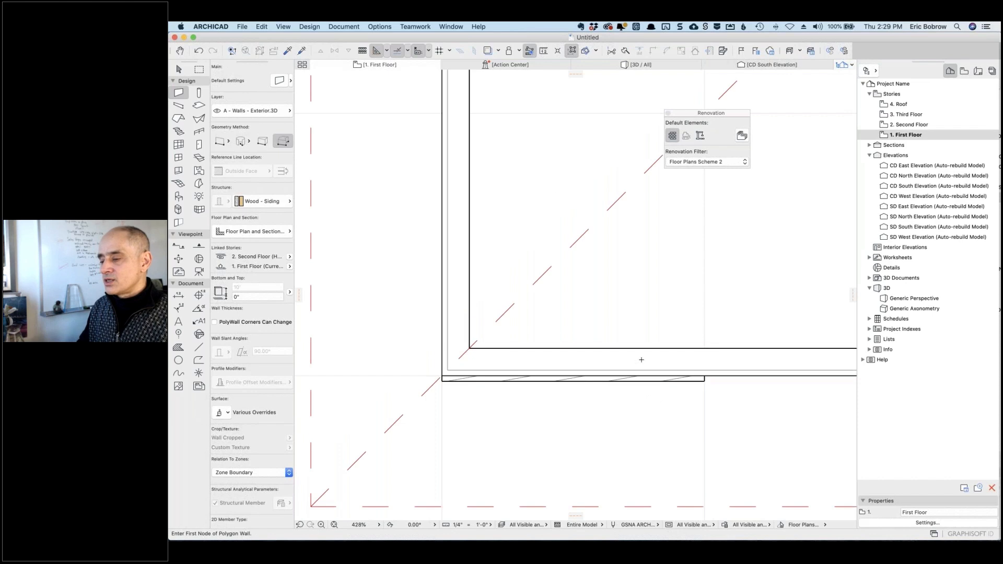
click(643, 65)
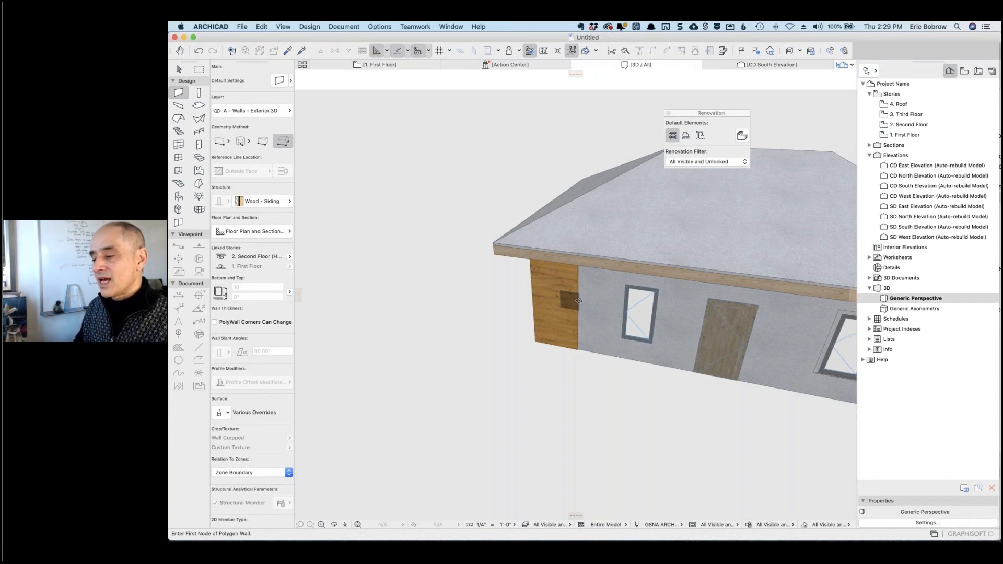
click(386, 64)
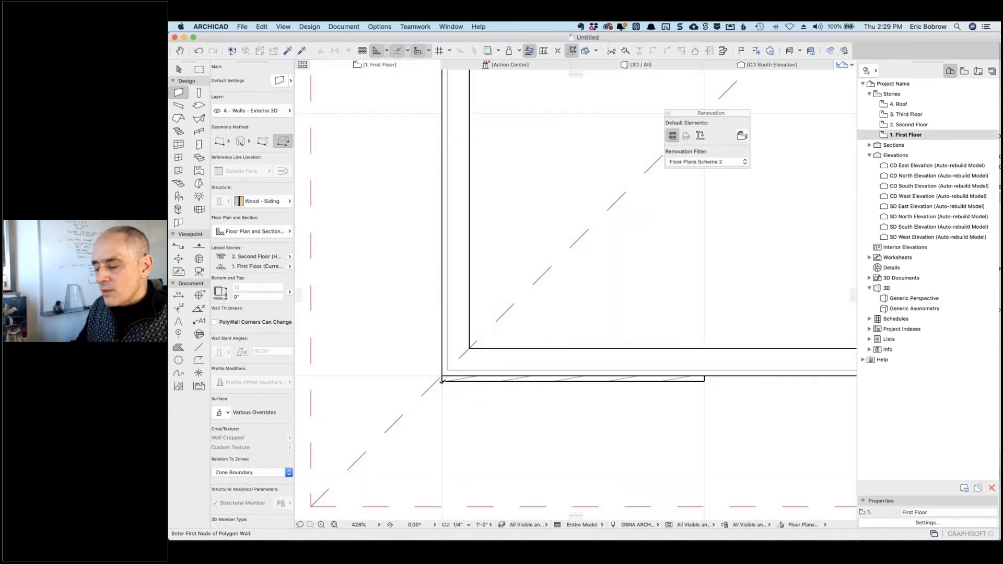
Draw a 2" by 1" rectangular polygon wall as a batten against the siding strip's outer face, starting at its left end
scroll(443, 381, up, 5)
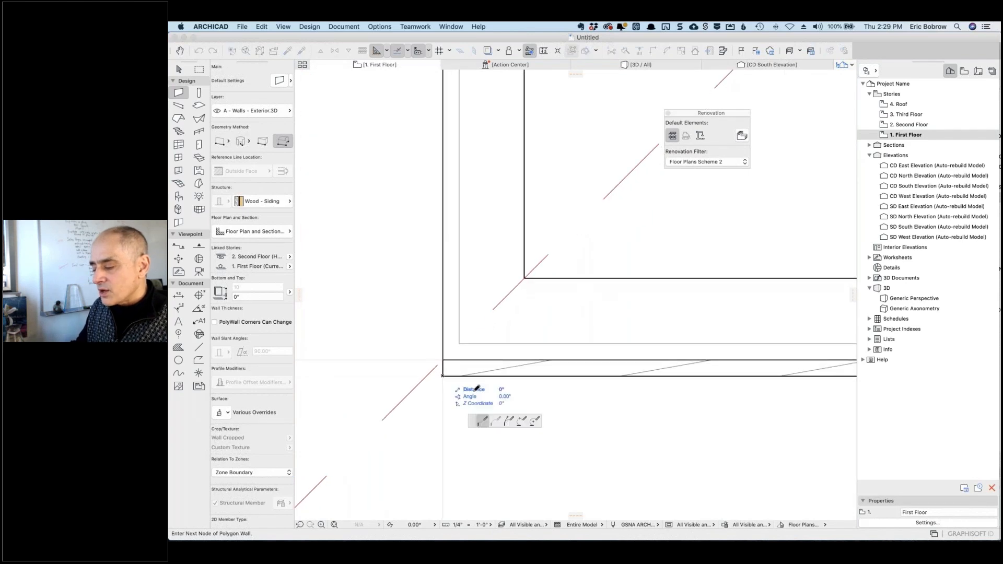
click(443, 375)
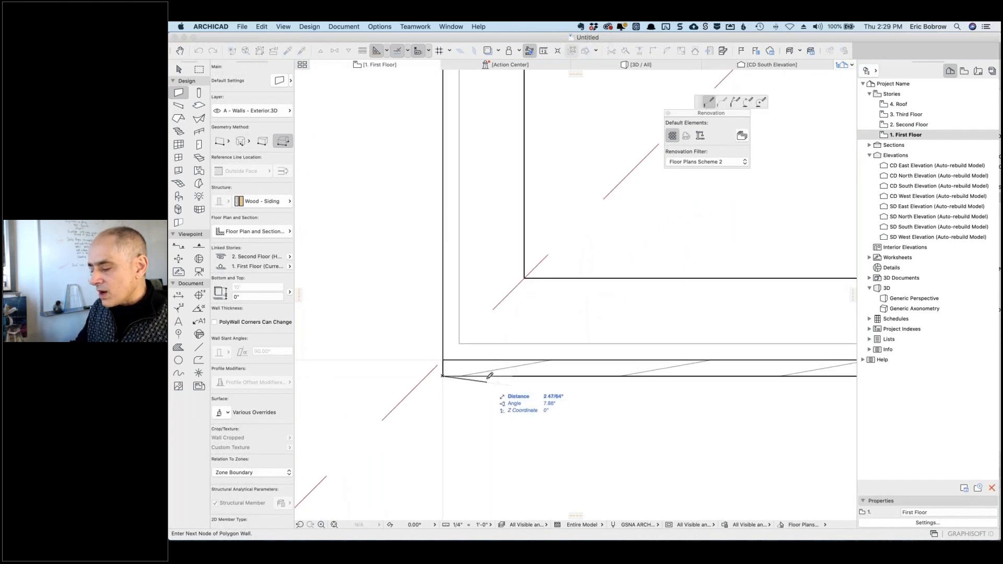
text(2)
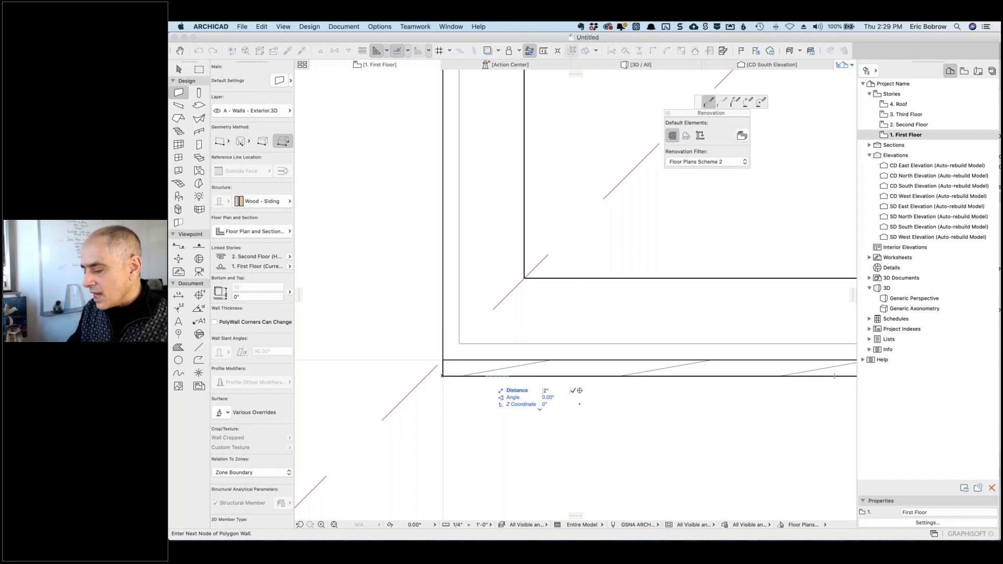
key(Return)
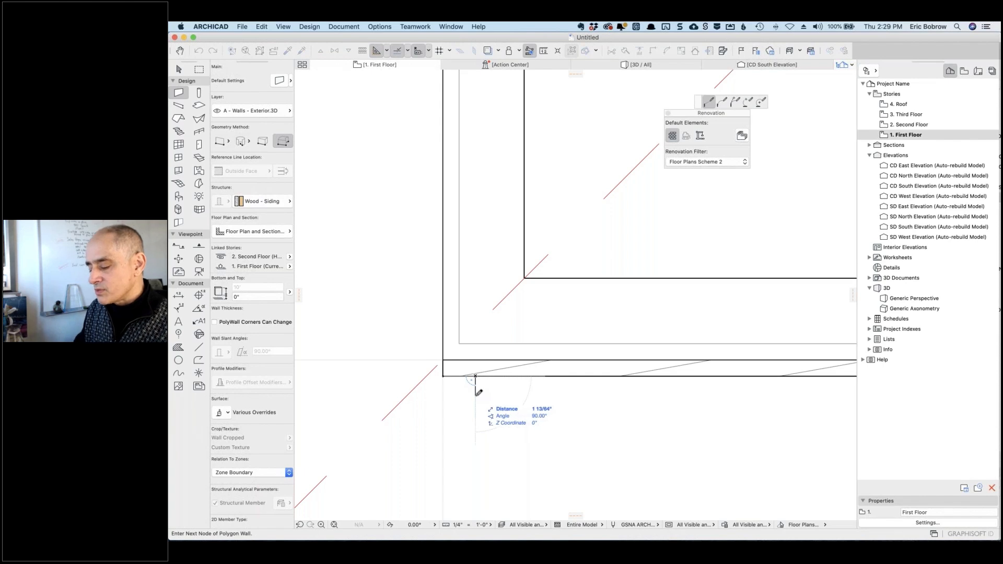
text(1)
key(Return)
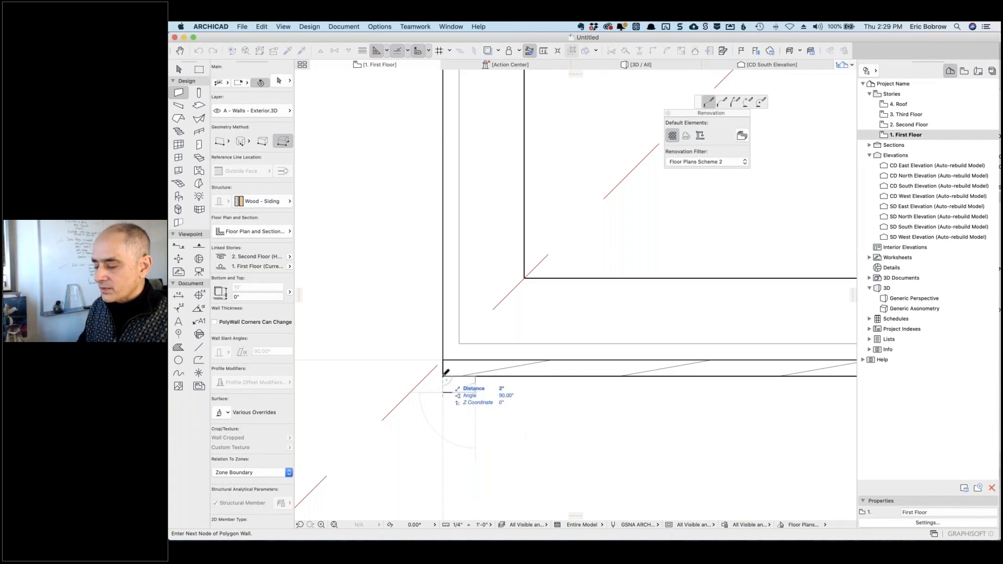
shift+click(443, 376)
click(443, 376)
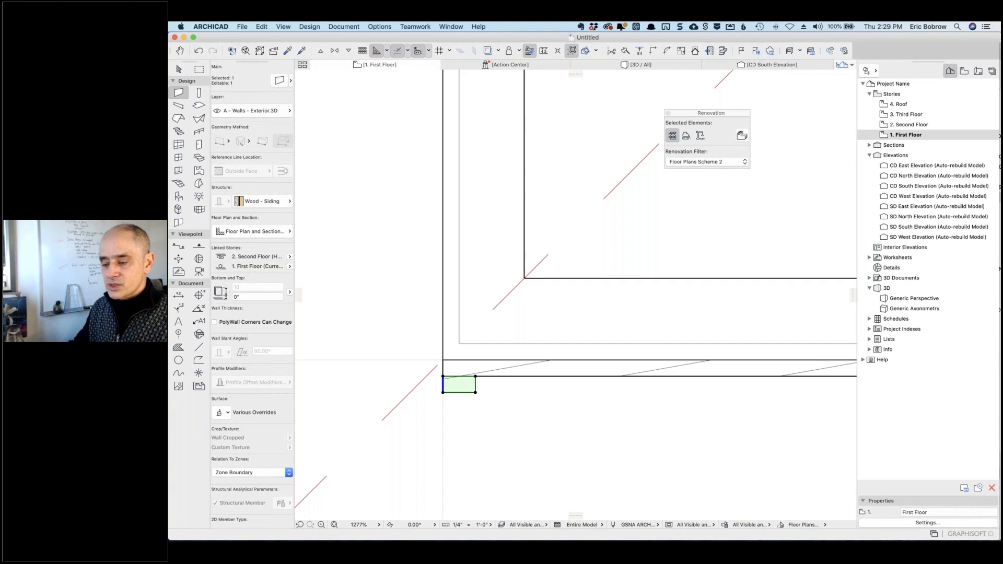
Multiply the batten along the siding strip as four more copies about 1' apart and check them in 3D
scroll(498, 397, down, 5)
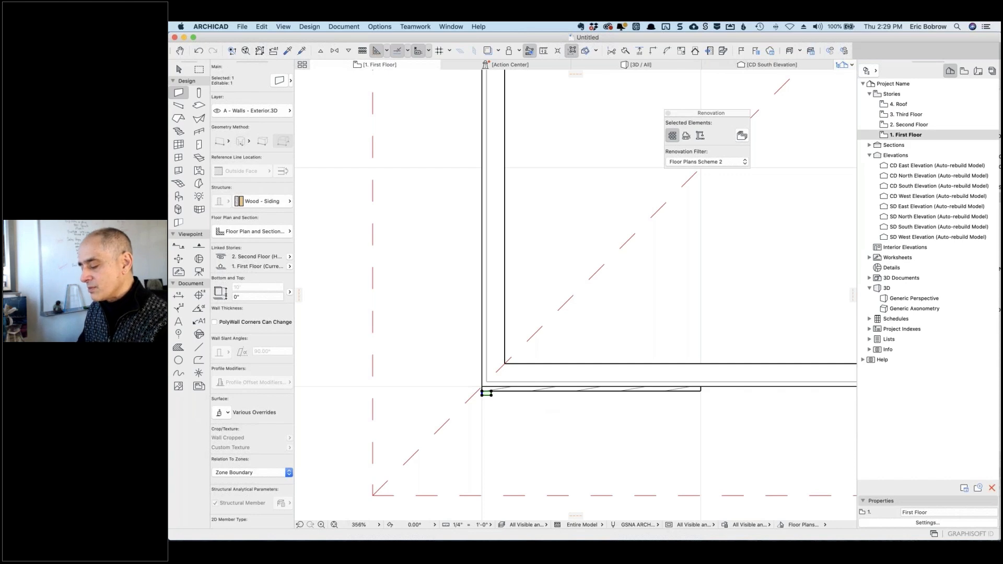
key(super+u)
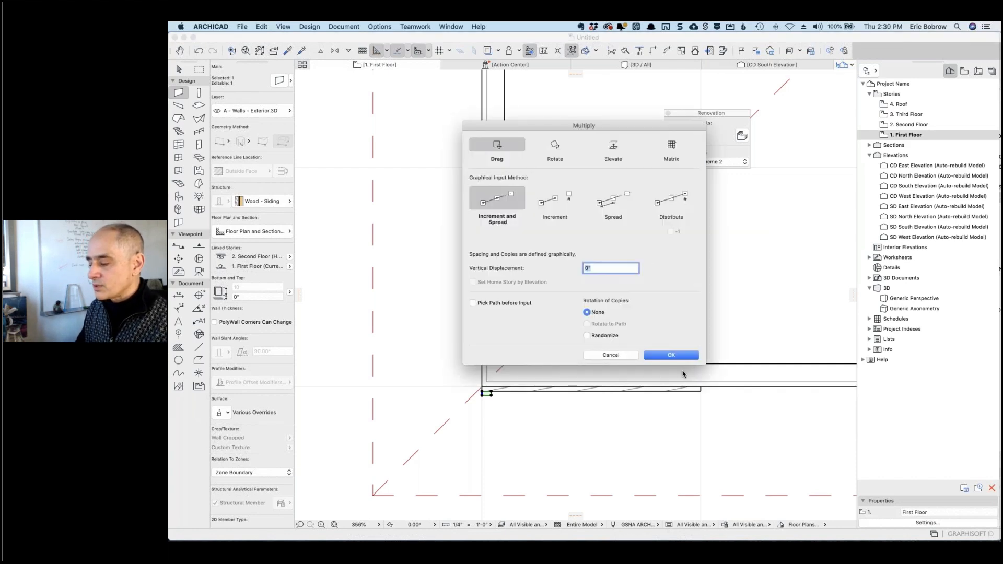
click(671, 356)
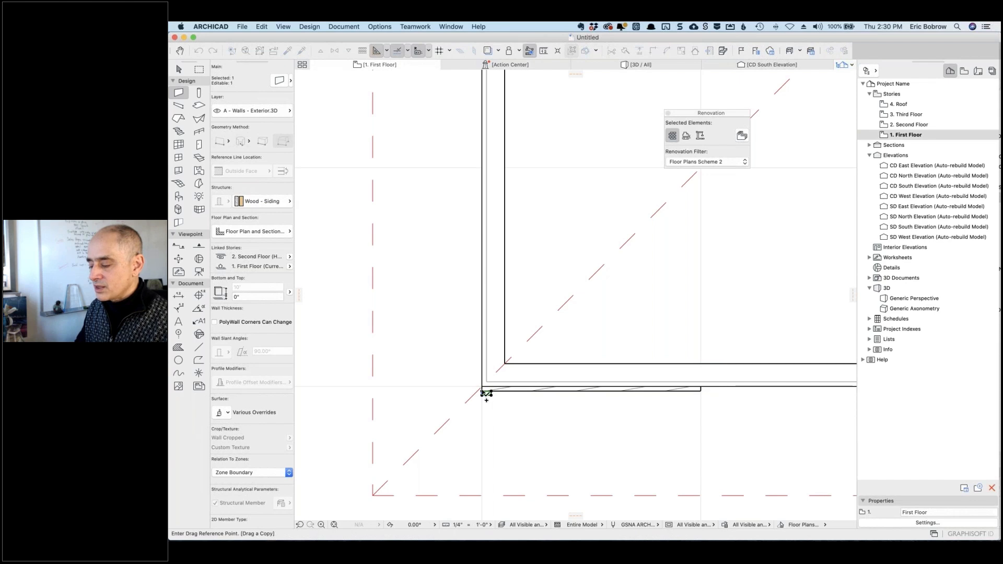
click(484, 393)
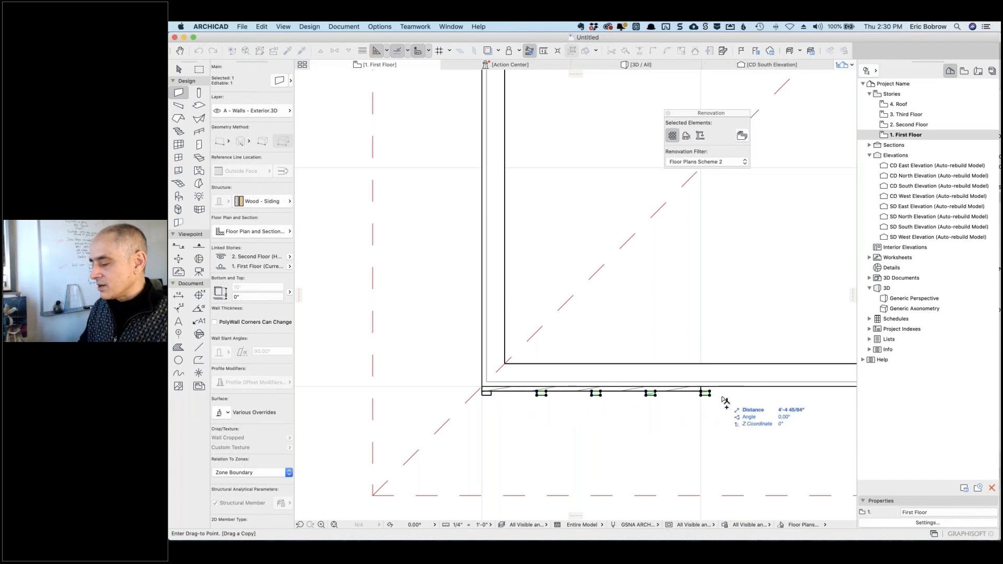
click(725, 400)
key(Escape)
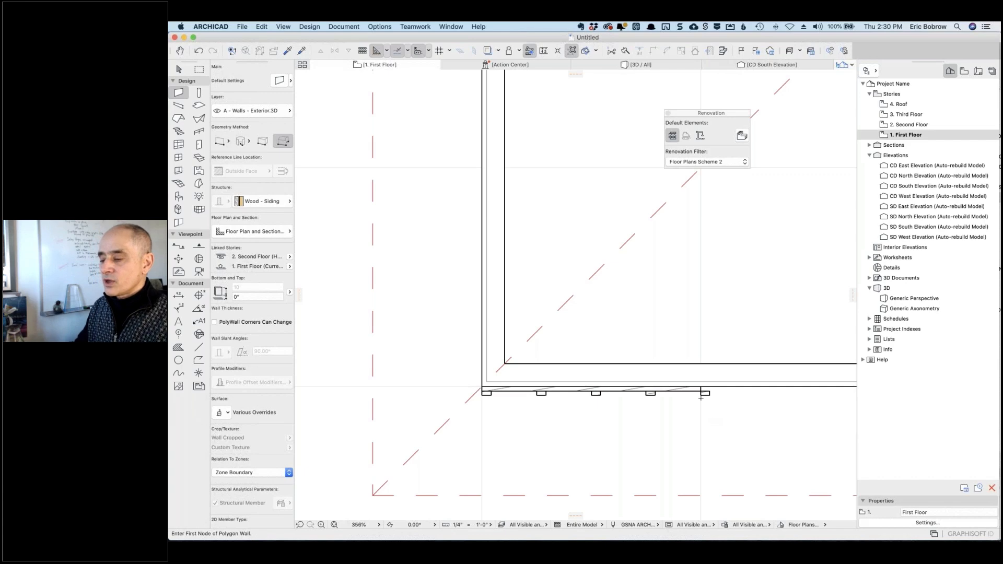
click(656, 69)
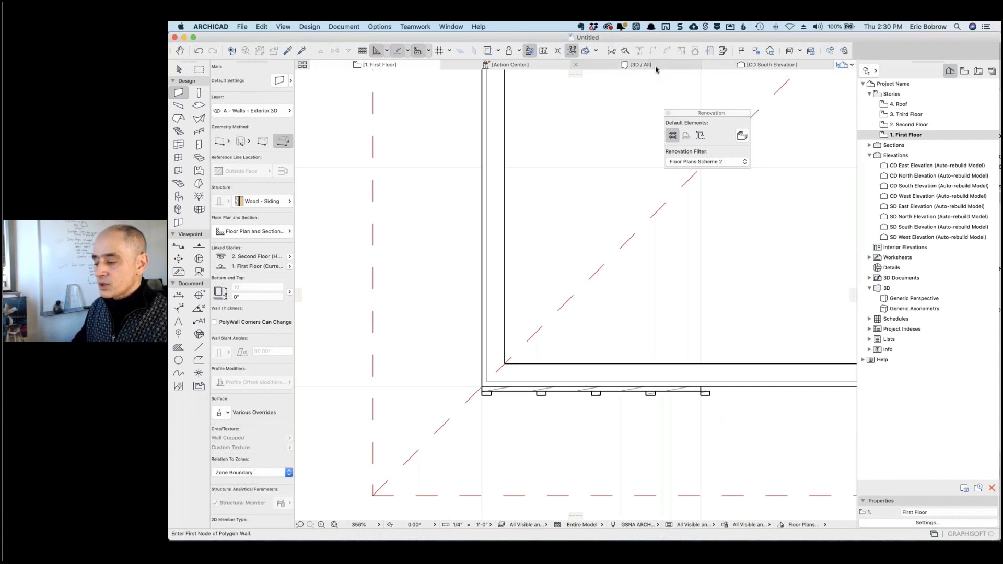
scroll(570, 347, up, 6)
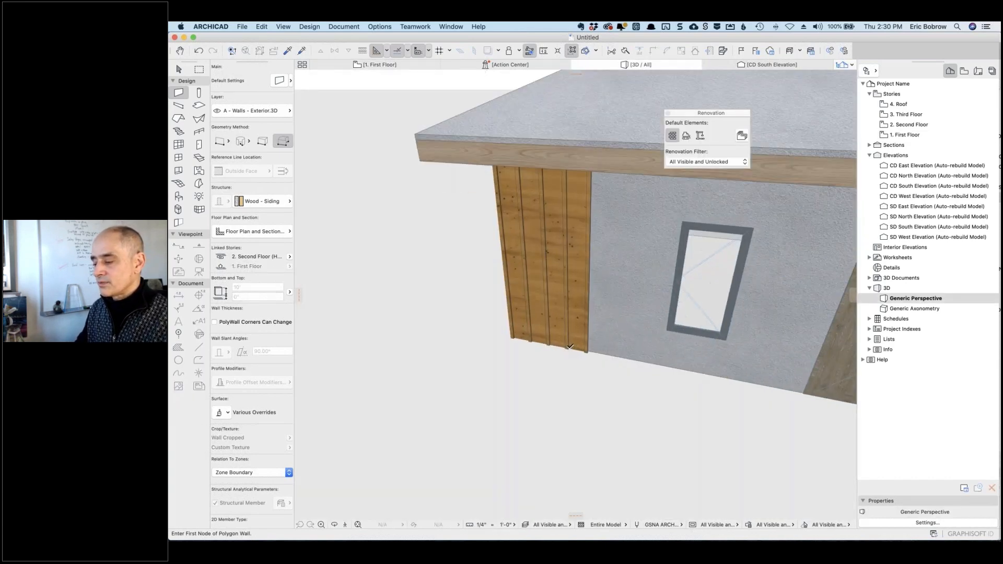
shift+middle_drag(566, 374, 551, 456)
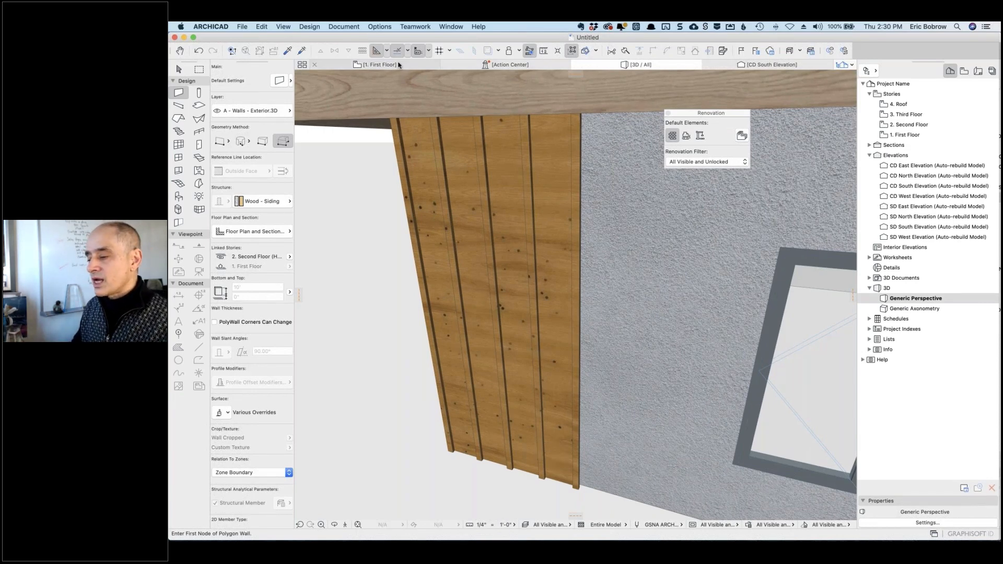
On the First Floor plan, shift the siding strip 1" to the right so it starts at the middle of the first batten
click(398, 65)
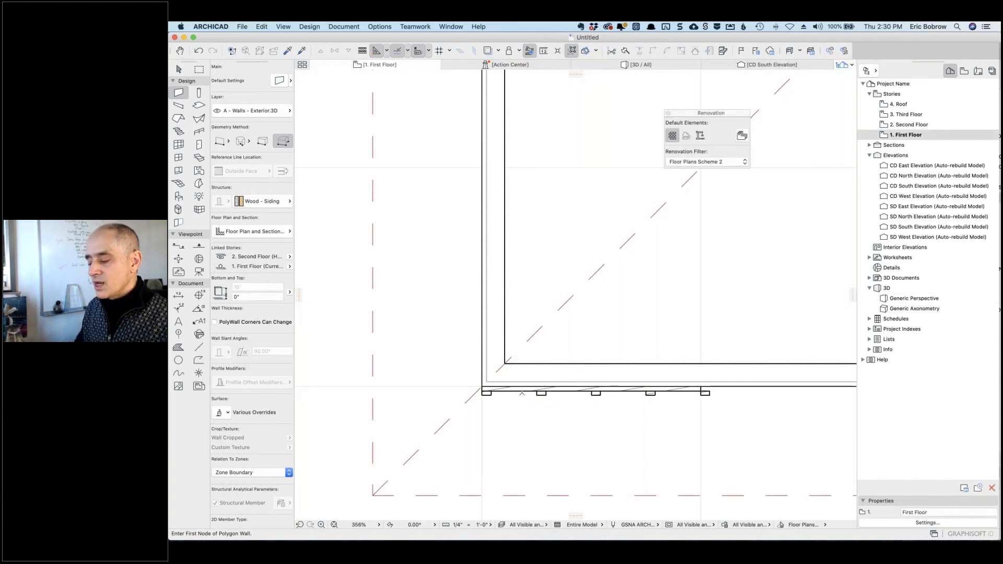
shift+click(522, 392)
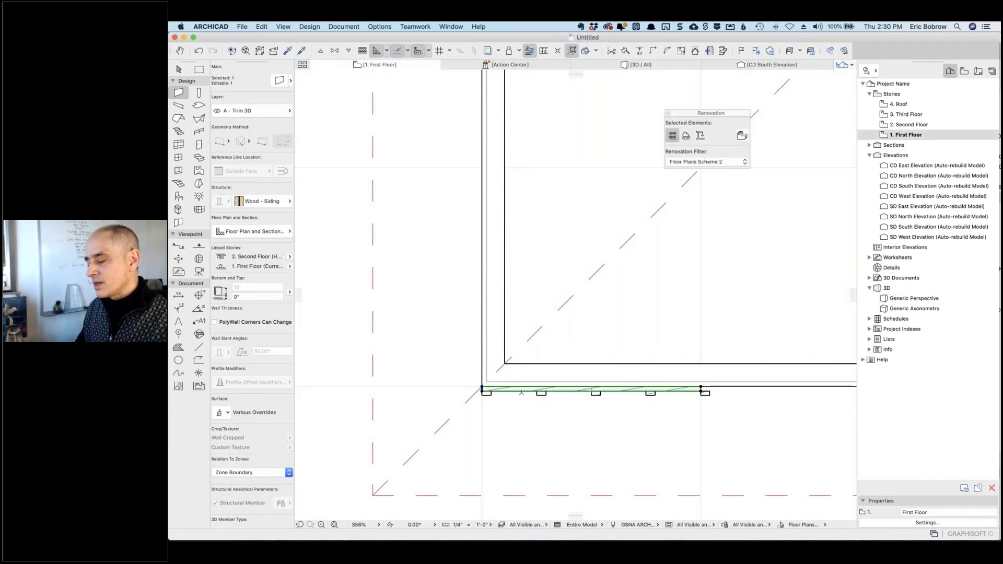
scroll(498, 399, up, 5)
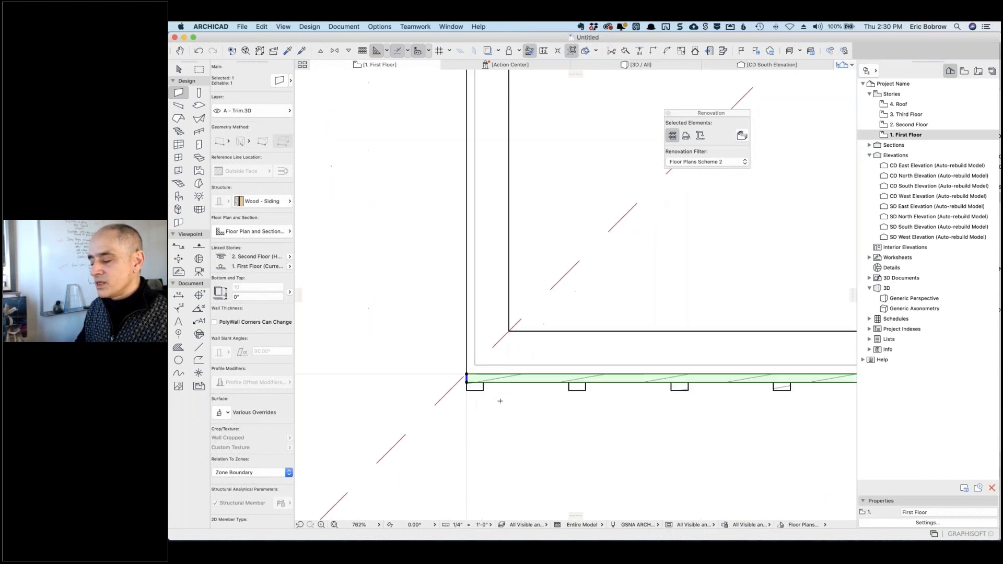
scroll(500, 401, up, 5)
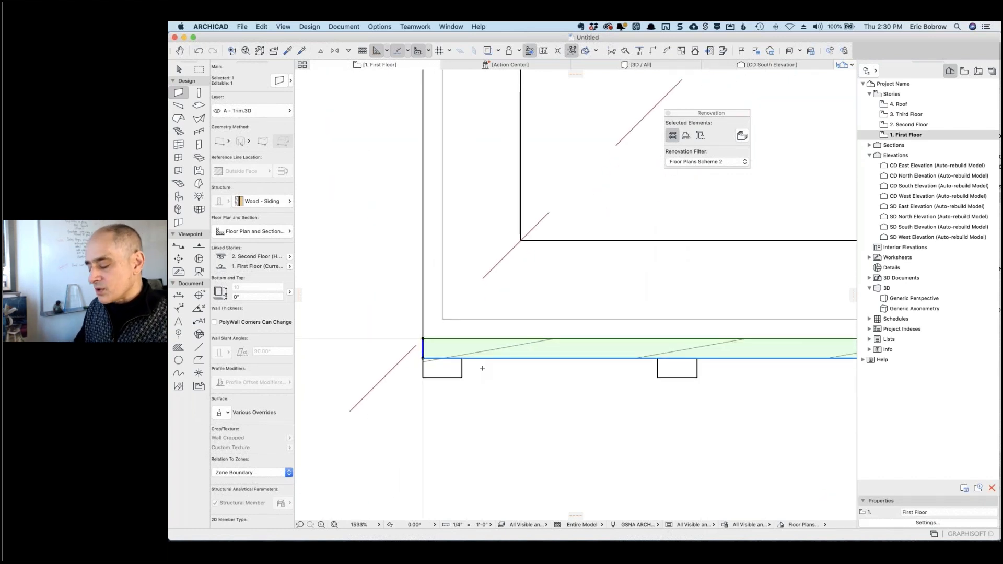
click(424, 339)
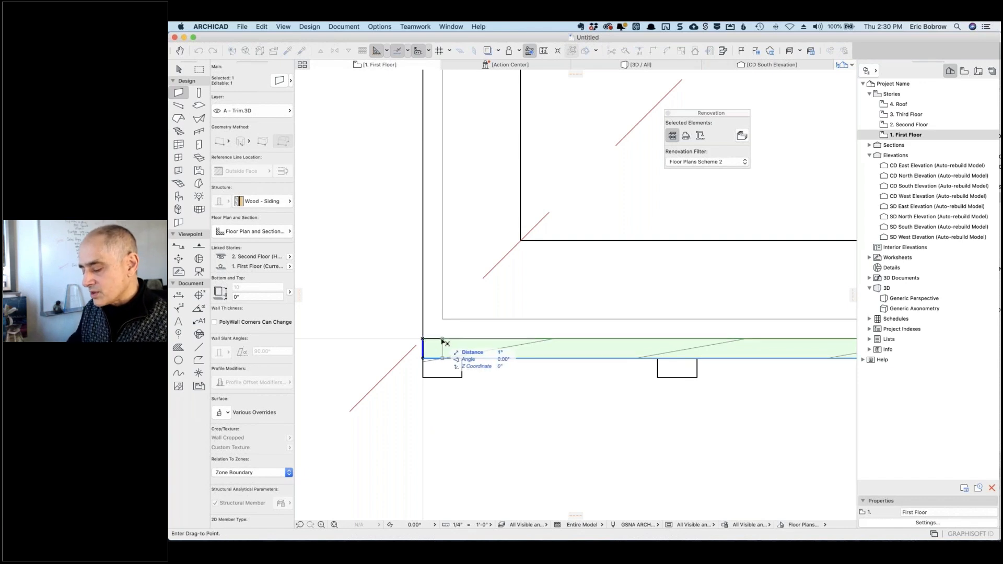
click(442, 342)
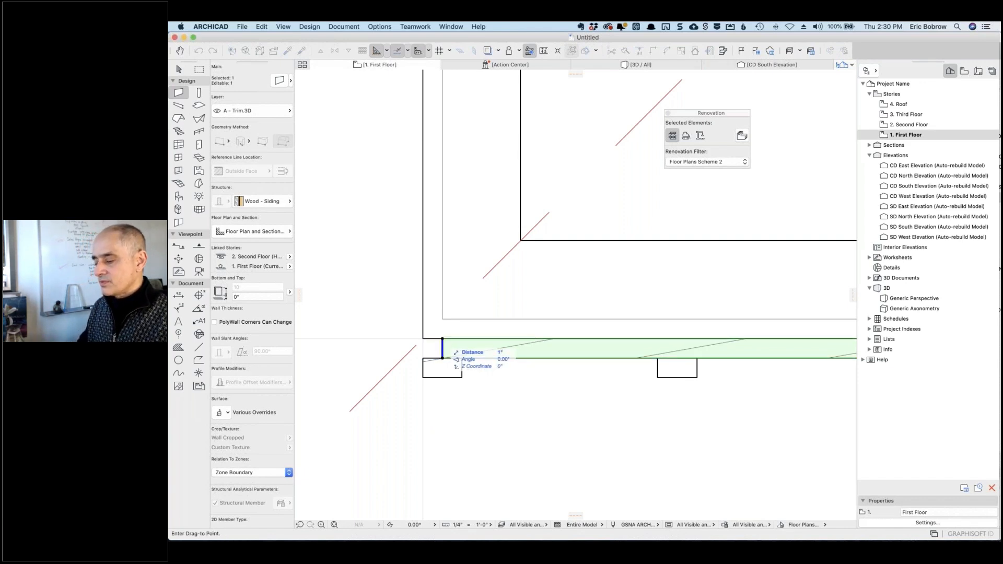
scroll(538, 375, down, 5)
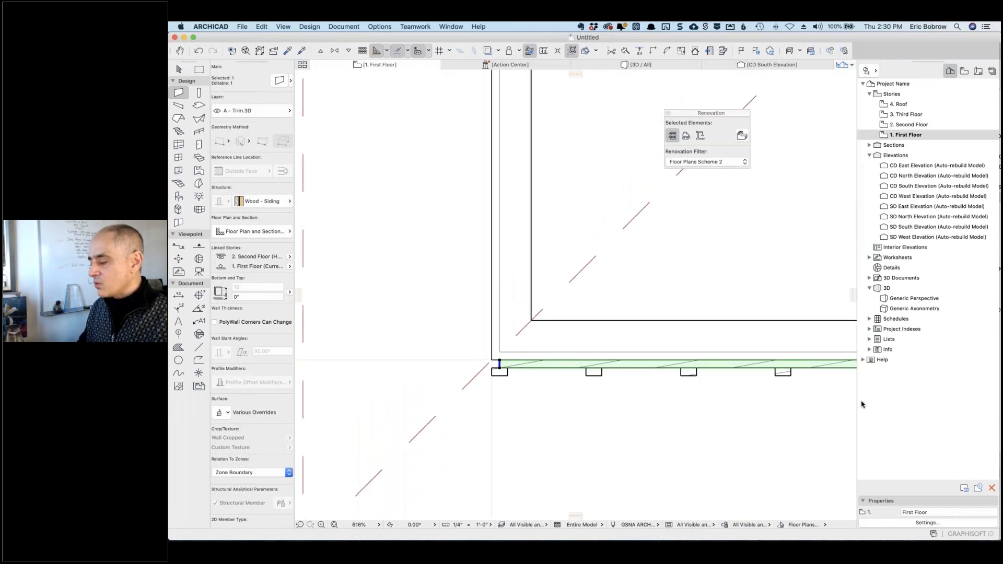
Delete the fifth batten at the right end of the siding strip and deselect everything
right_click(801, 402)
click(669, 402)
middle_drag(630, 401, 521, 400)
key(Escape)
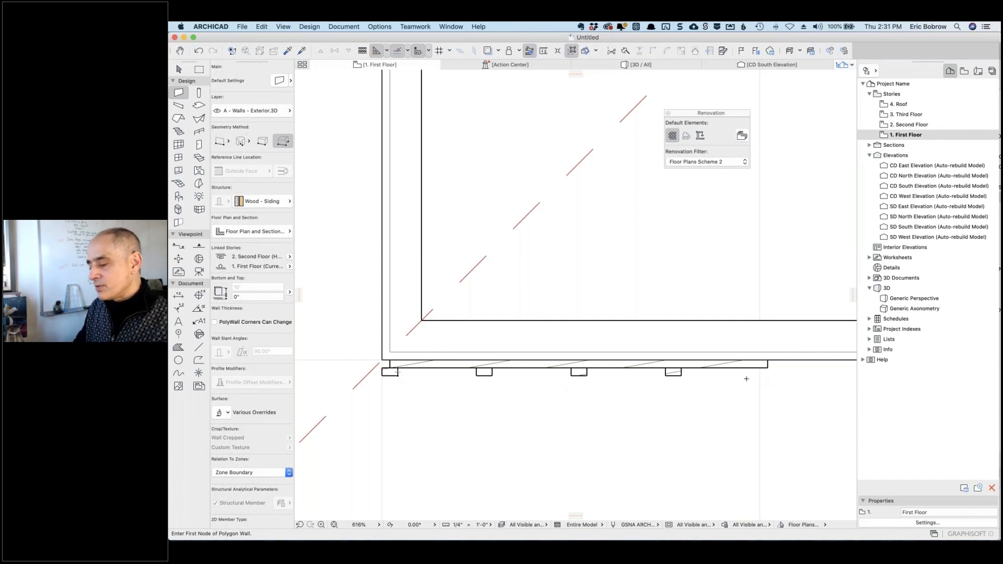
Merge the shapes of the four remaining battens into the siding strip's outline with Add to Polygon
shift+click(767, 365)
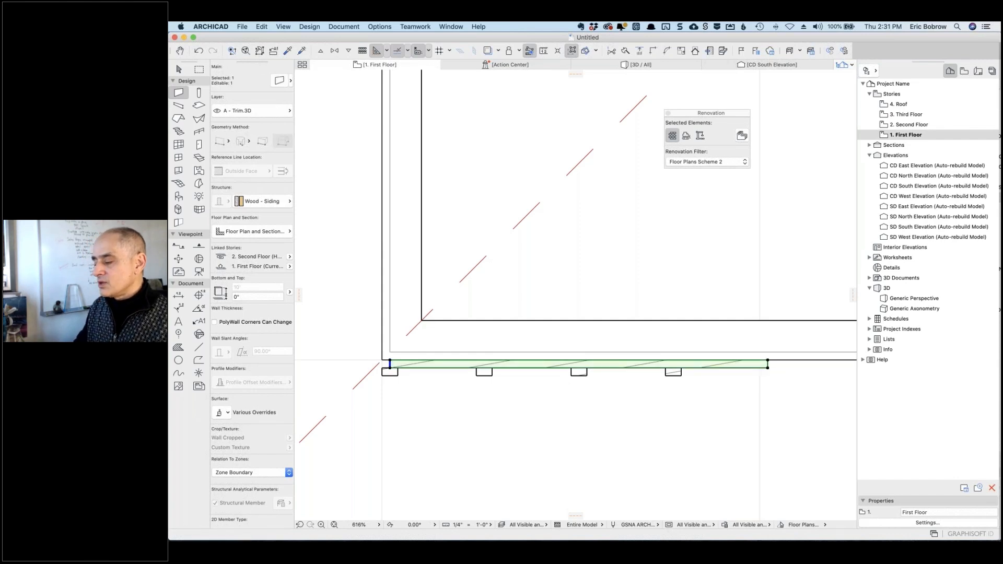
click(767, 368)
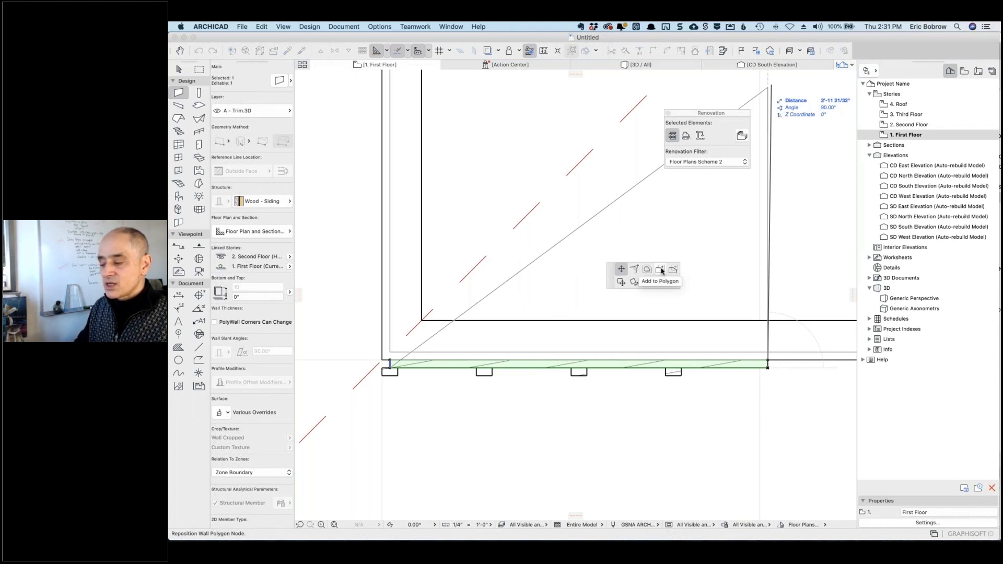
click(661, 270)
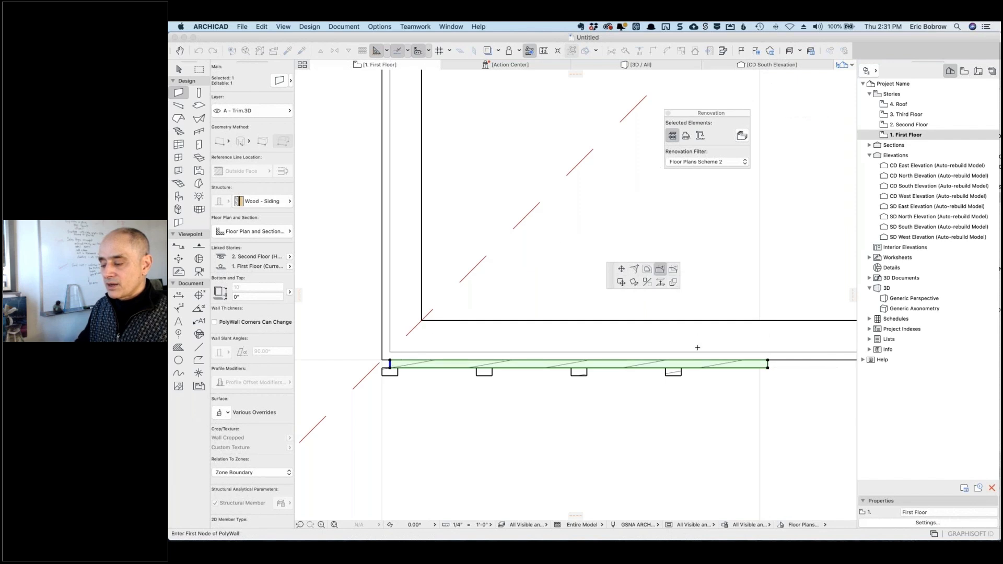
click(681, 377)
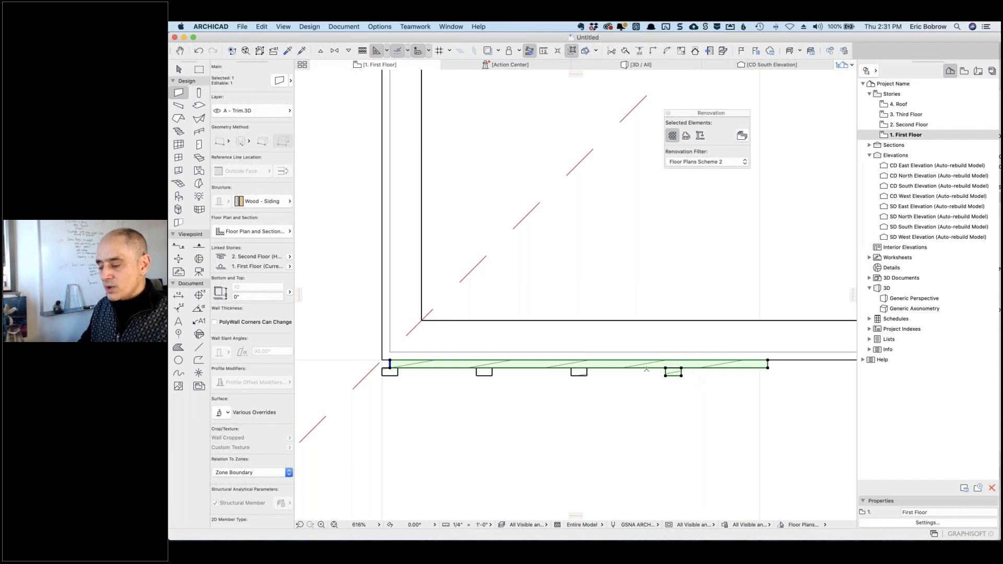
click(646, 369)
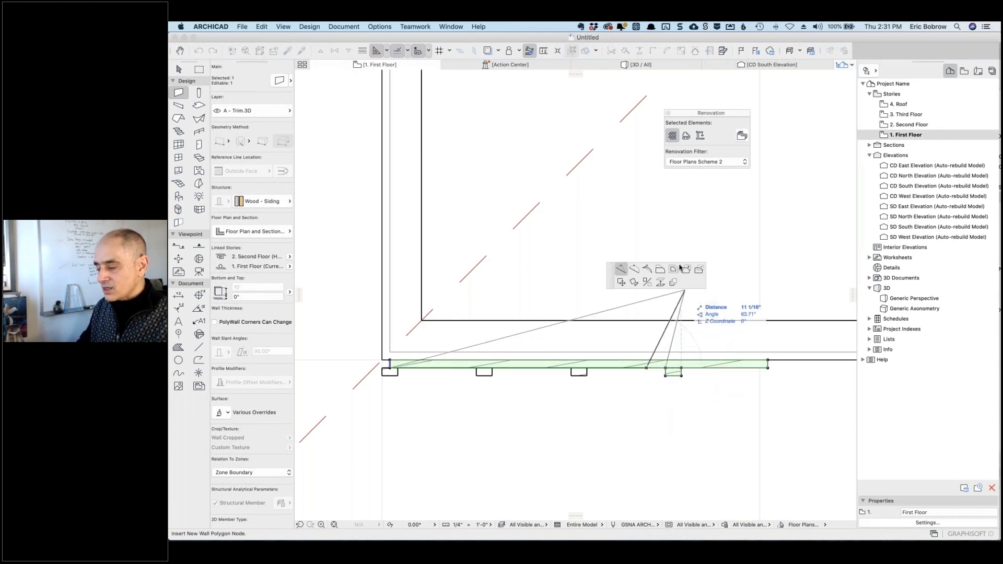
click(686, 270)
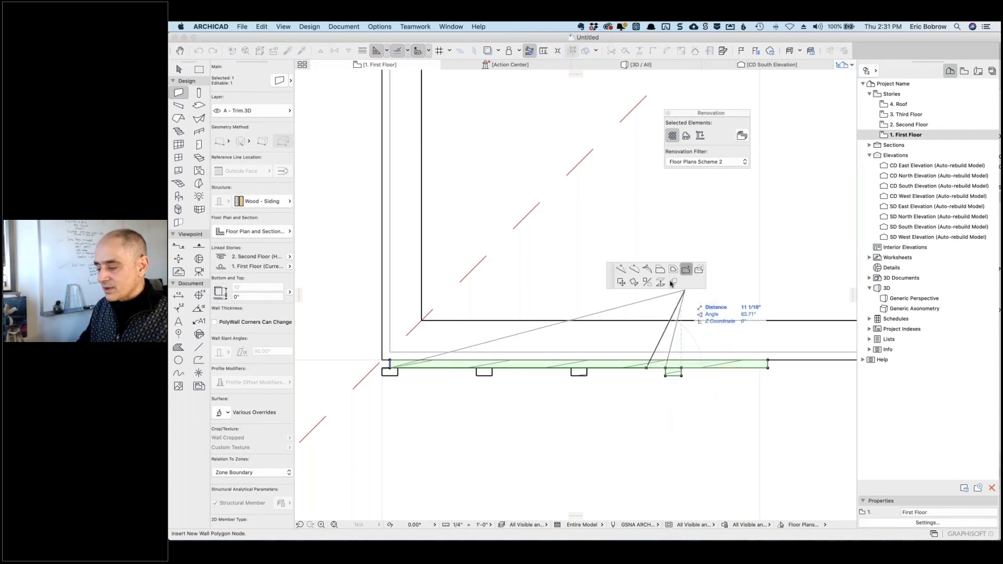
click(586, 377)
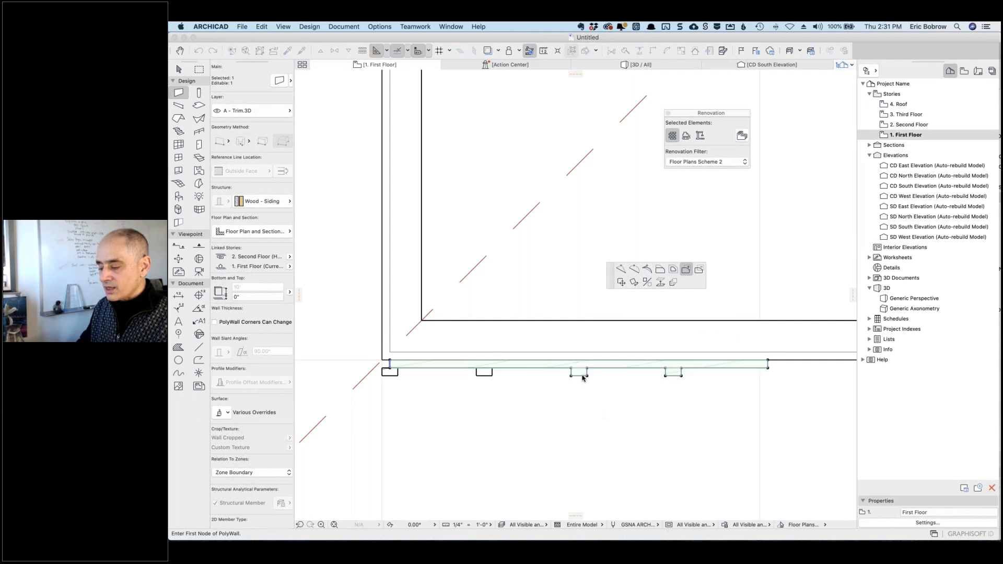
click(557, 370)
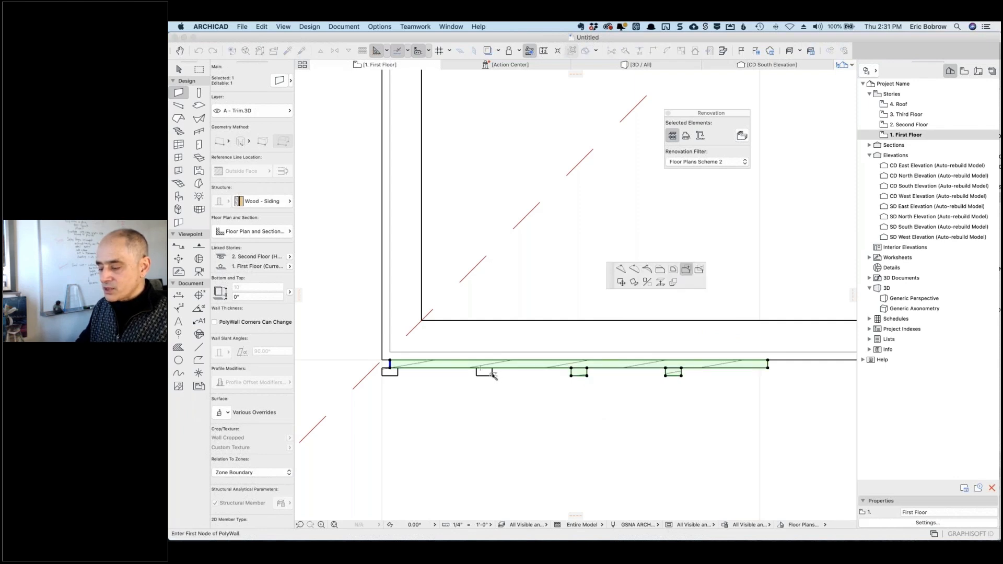
click(492, 375)
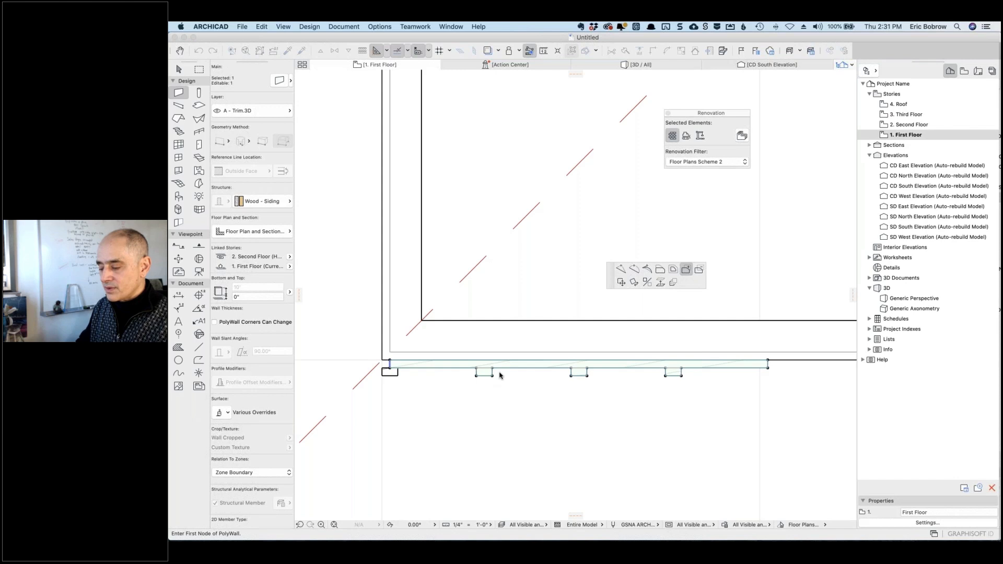
click(398, 377)
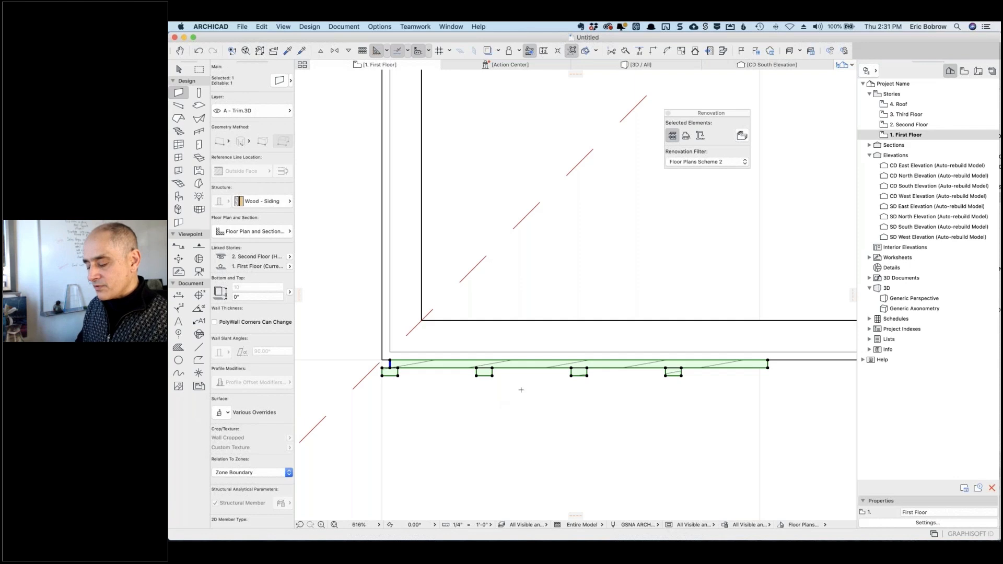
Move the combined siding profile down, away from the building wall and the separate battens, and switch to the Arrow tool
drag(528, 375, 543, 430)
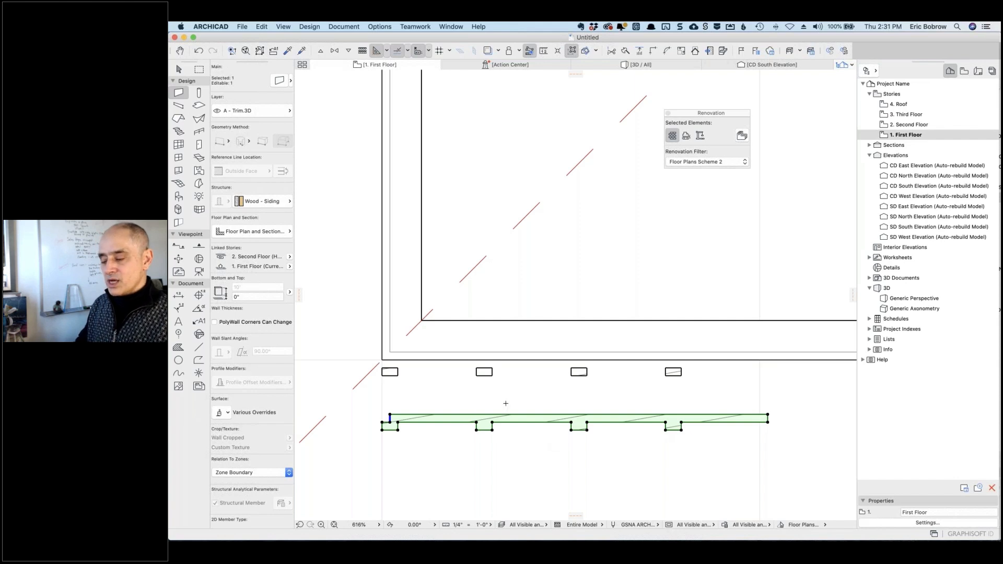
key(Escape)
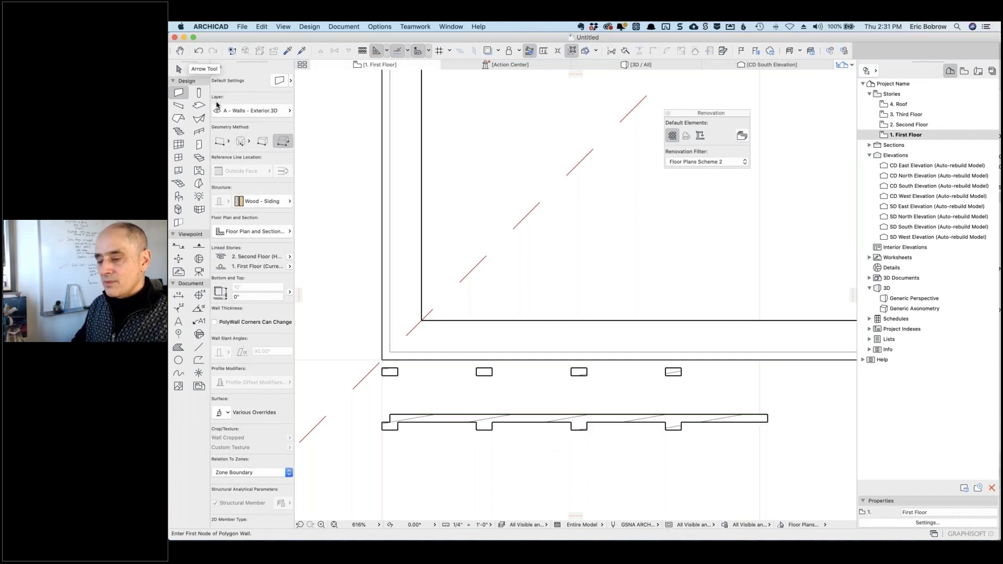
click(180, 69)
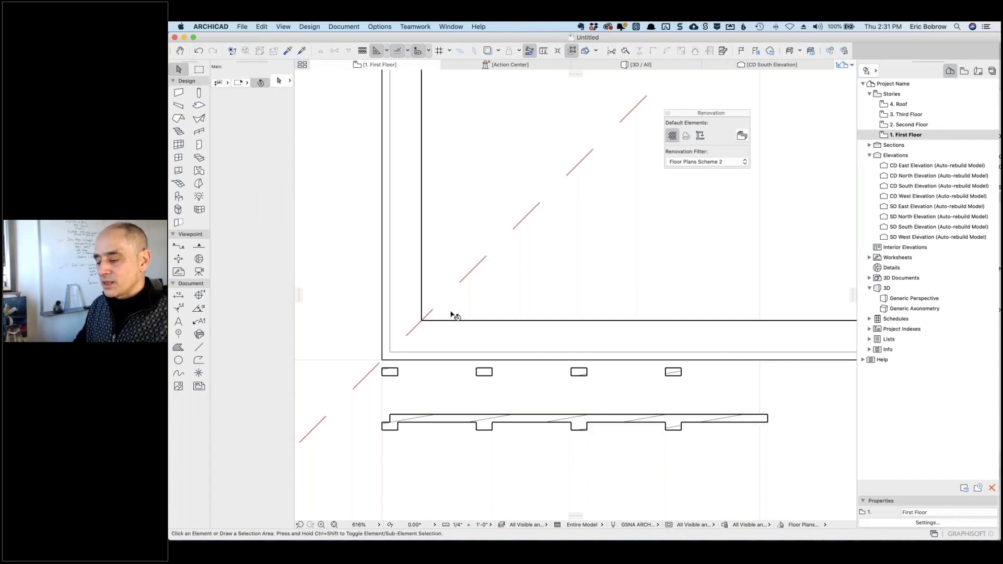
Delete the four separate battens between the building wall and the combined siding profile
click(372, 362)
key(Escape)
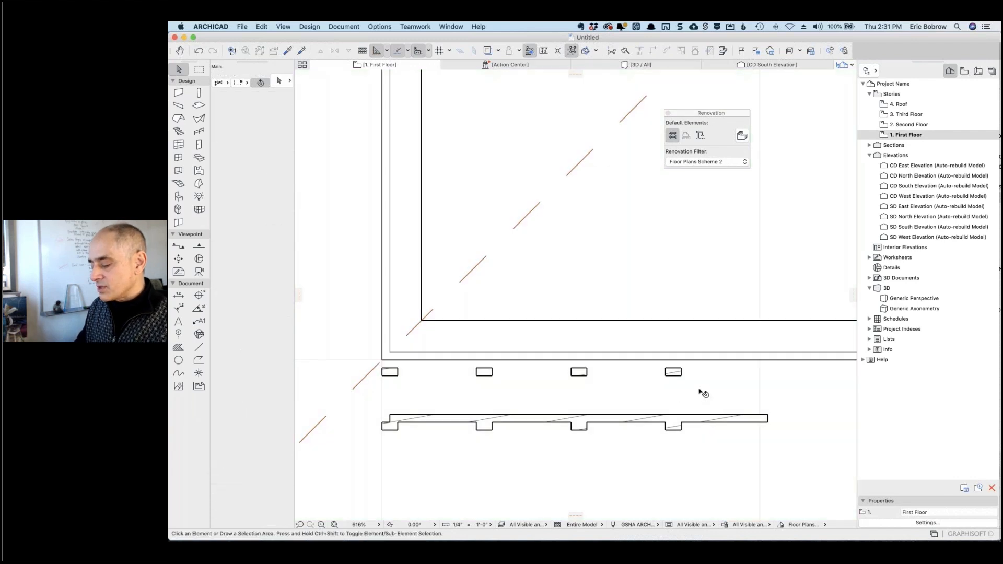
drag(702, 390, 389, 367)
key(Delete)
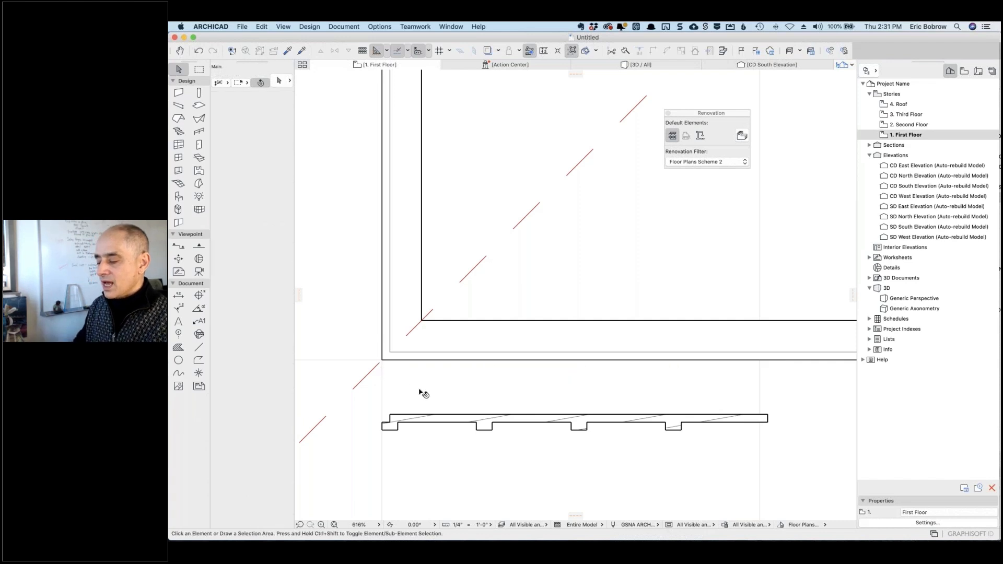
Move the combined siding profile against the building wall so its strip starts at the lower-left outer wall corner
click(390, 416)
key(super+d)
click(391, 415)
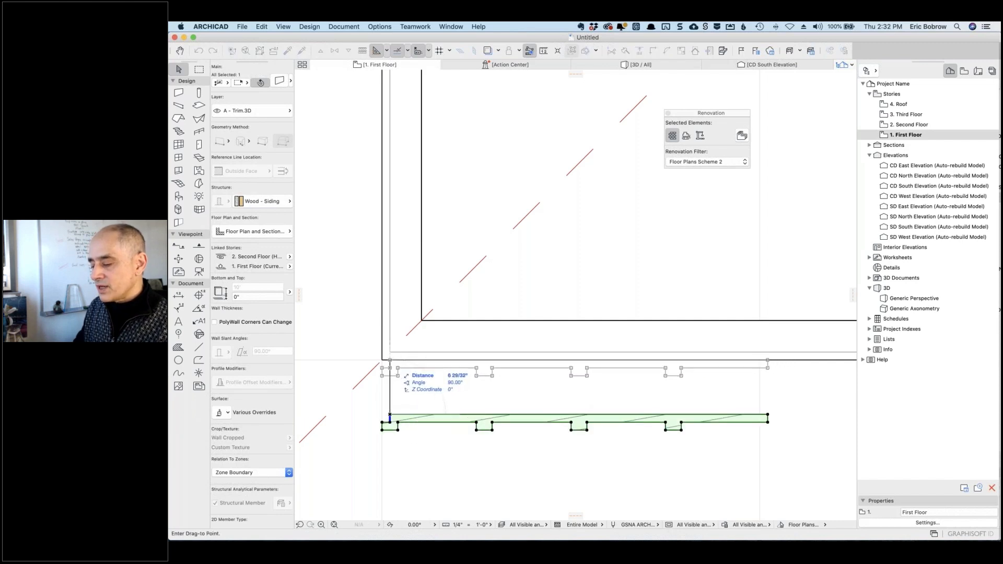
click(383, 369)
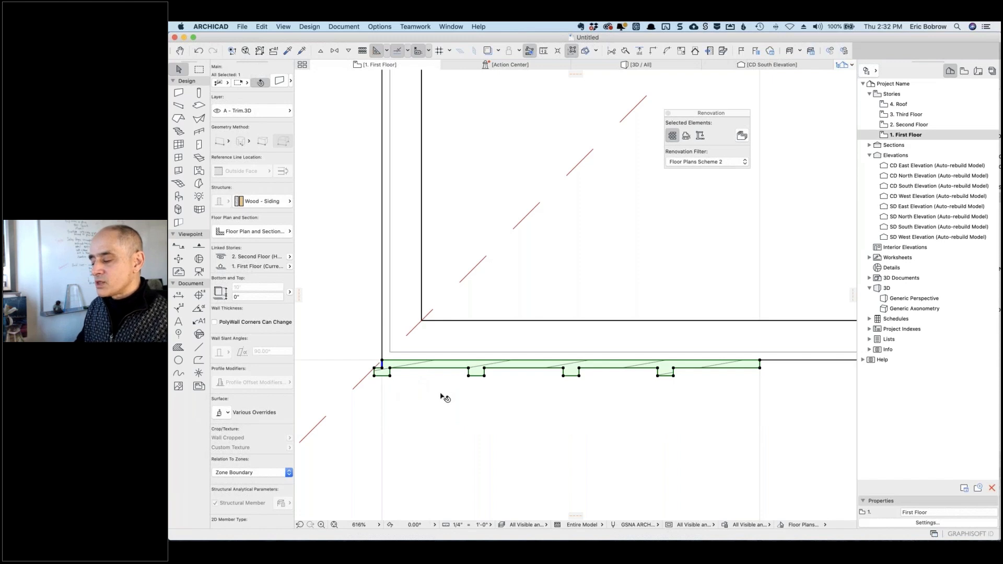
Multiply the siding profile by Drag with Increment and Spread, setting a 4' increment from its start at the wall corner to its far end
scroll(445, 399, down, 10)
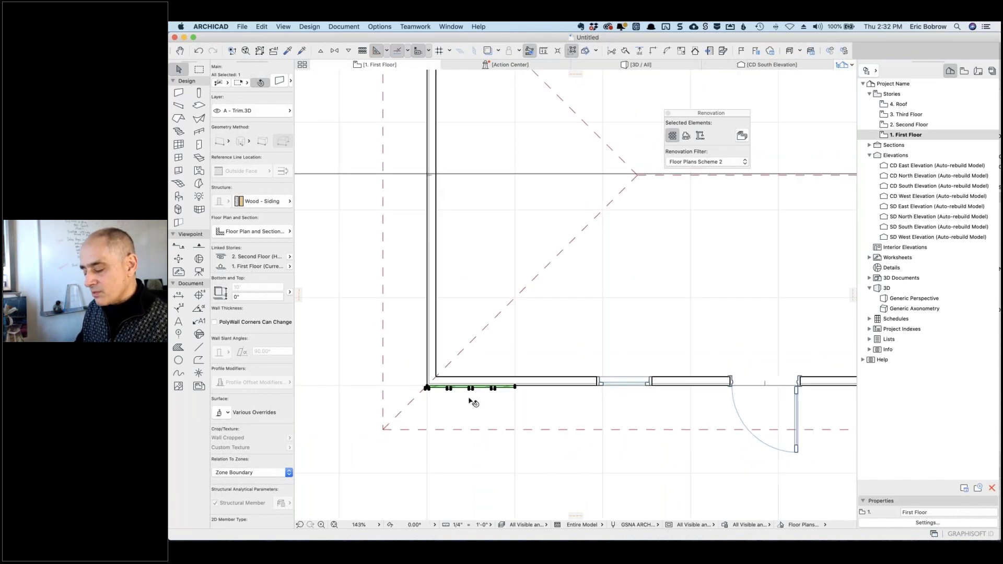
key(super+a)
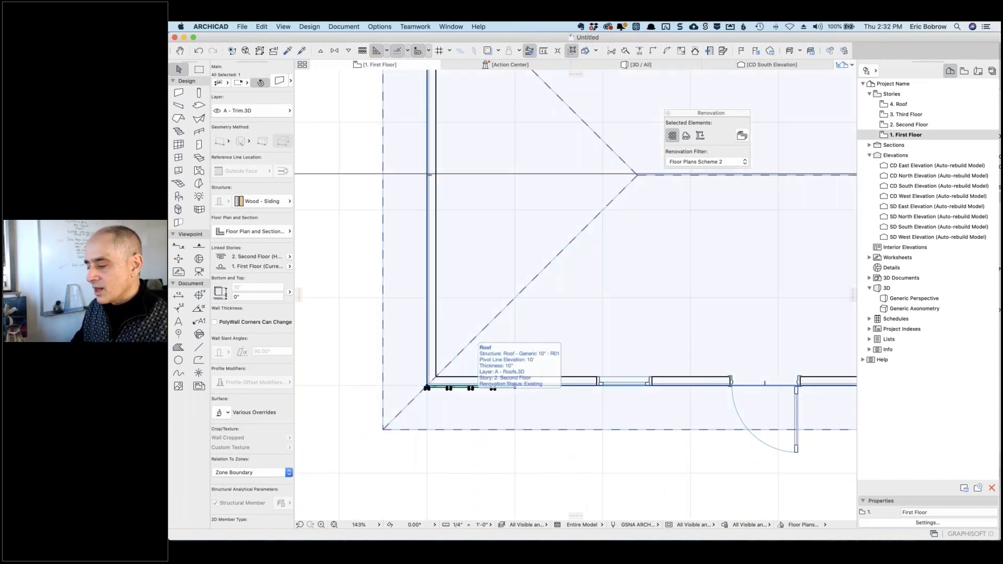
key(super+u)
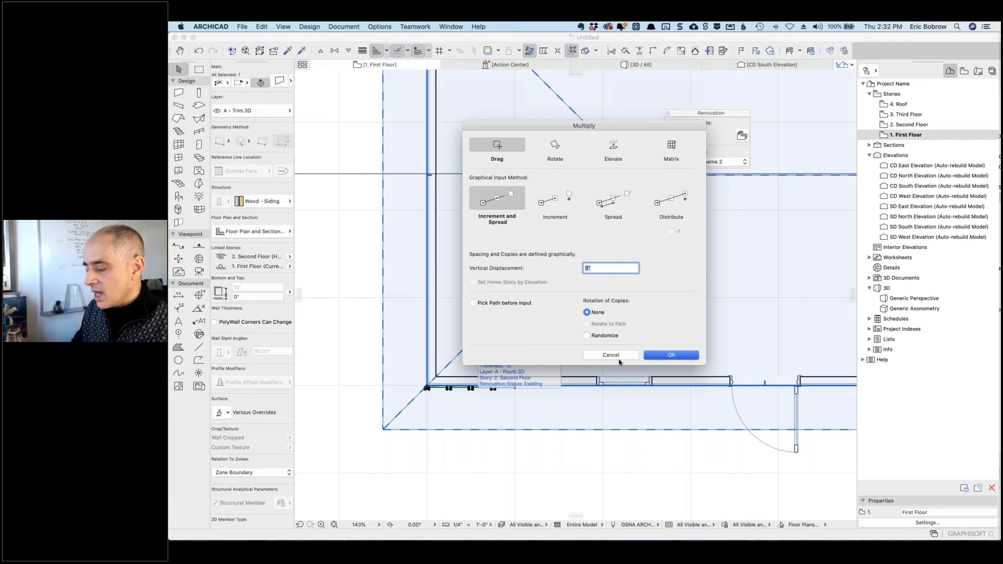
key(Return)
scroll(506, 389, up, 8)
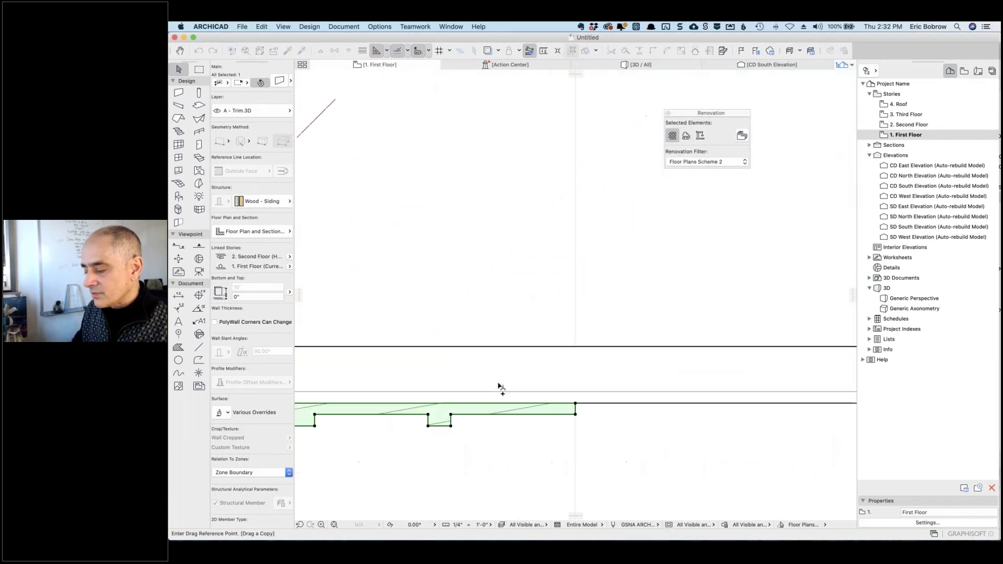
scroll(616, 365, down, 6)
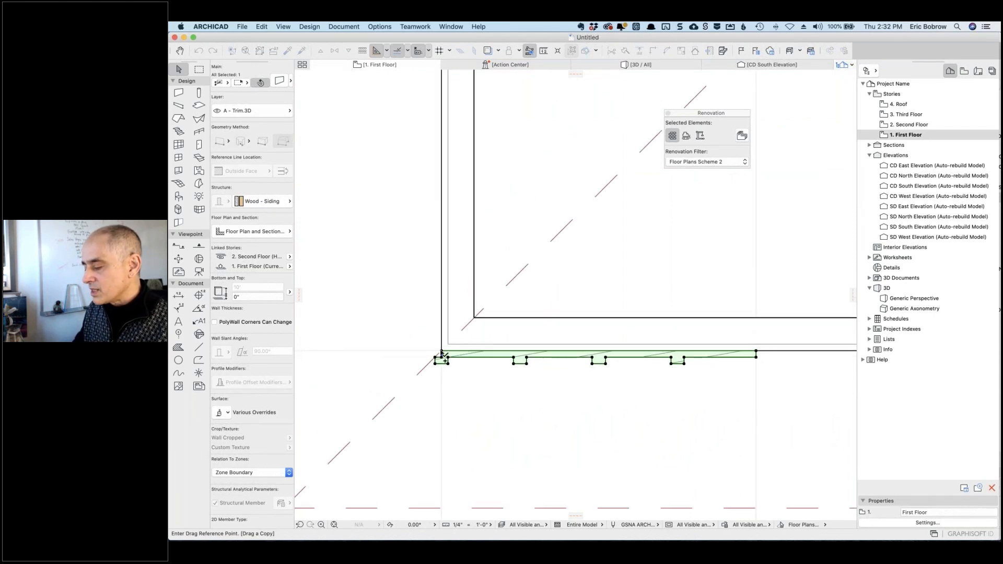
click(442, 356)
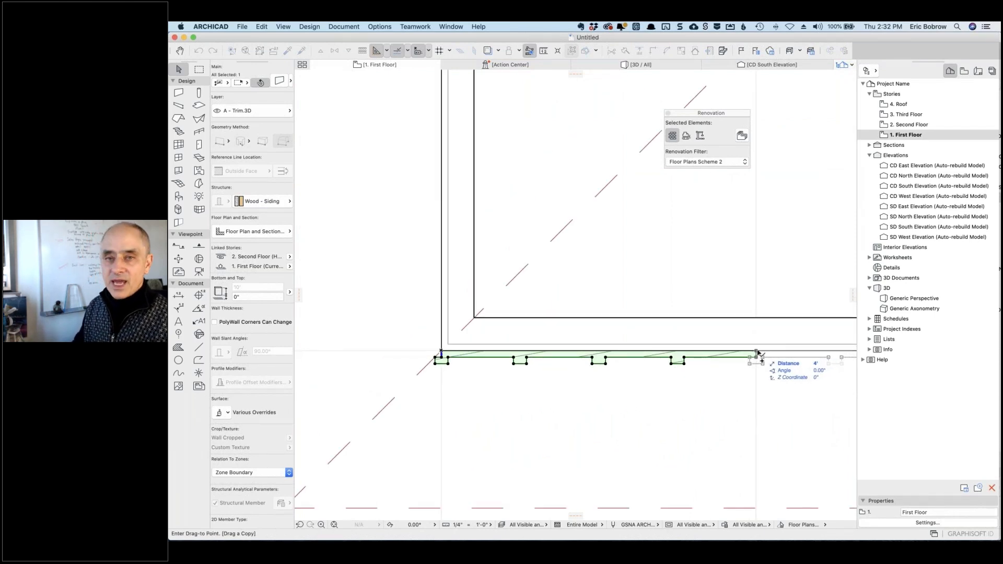
scroll(747, 384, down, 4)
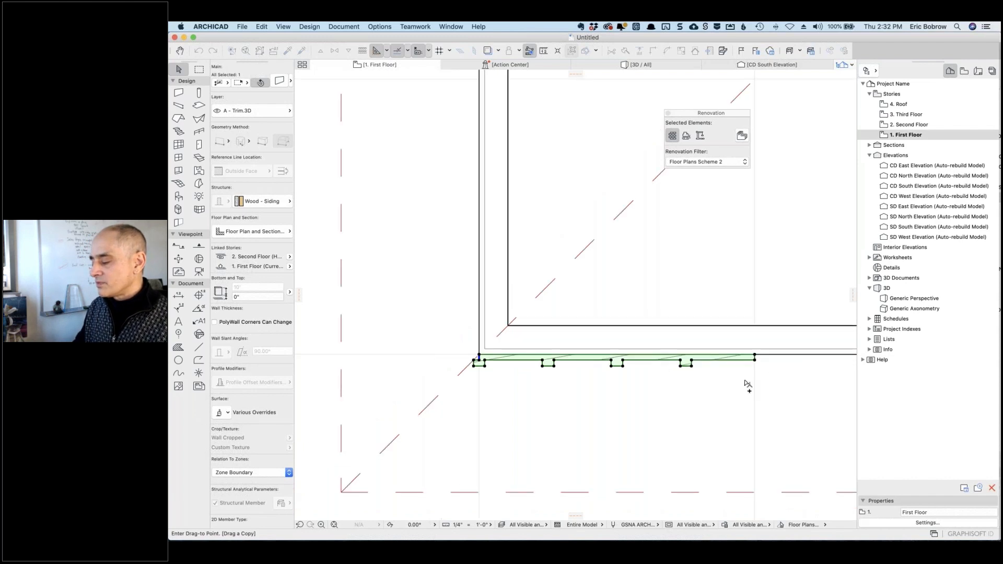
scroll(770, 386, down, 1)
right_click(771, 384)
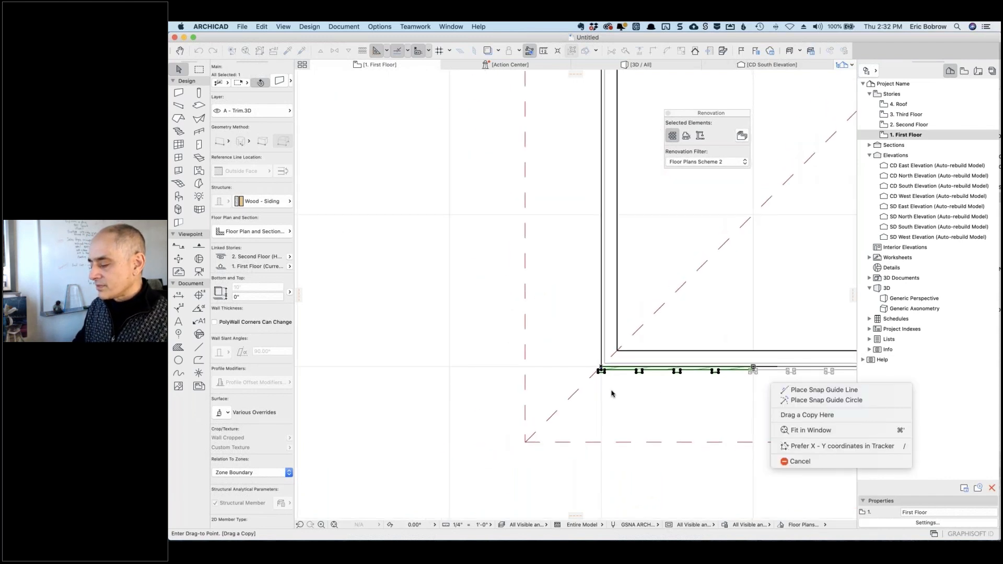
click(664, 414)
Spread the copies along the front wall past the first window to add two siding segments, and deselect everything
middle_drag(603, 412, 362, 377)
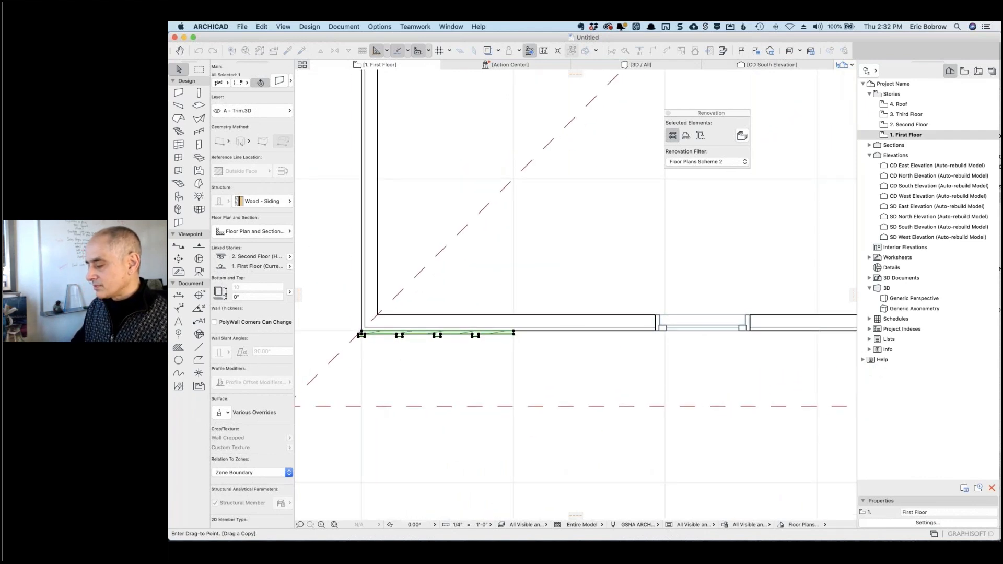
middle_drag(740, 370, 450, 395)
scroll(679, 383, down, 5)
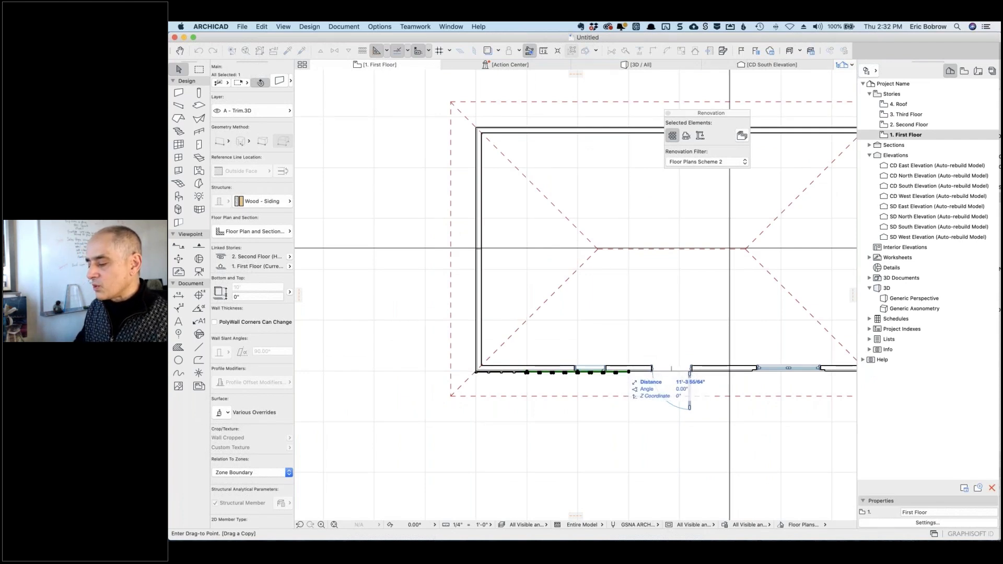
click(592, 389)
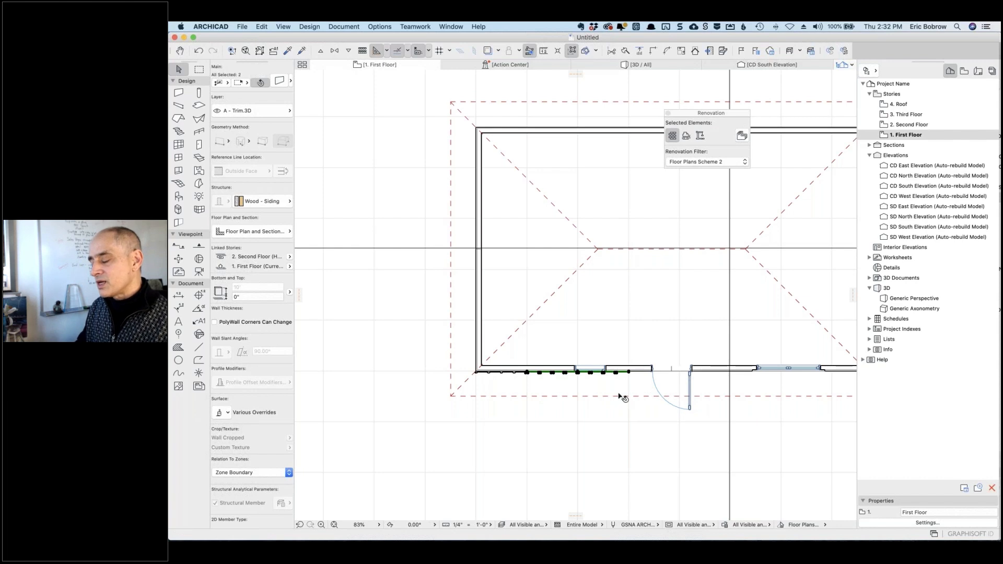
click(643, 389)
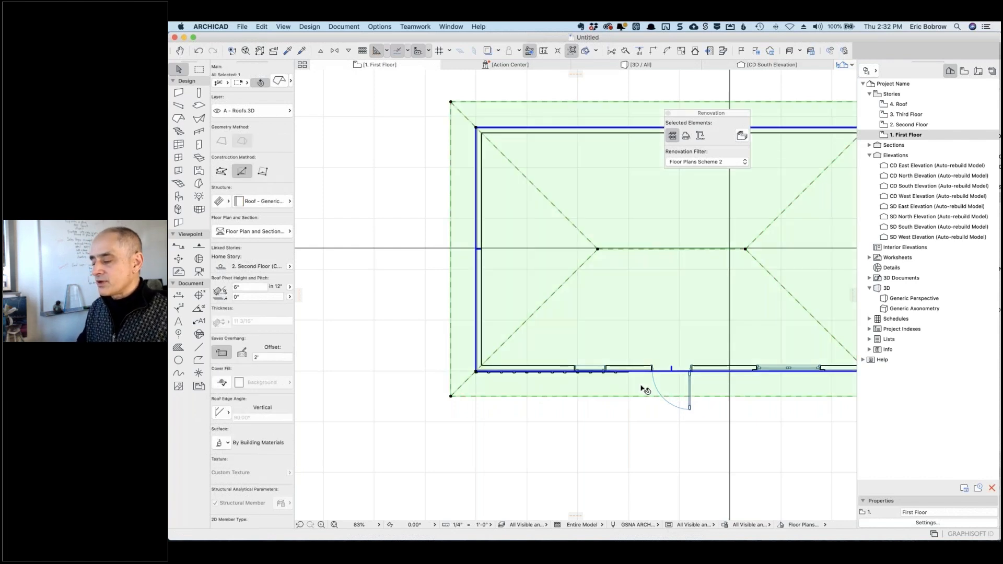
click(608, 425)
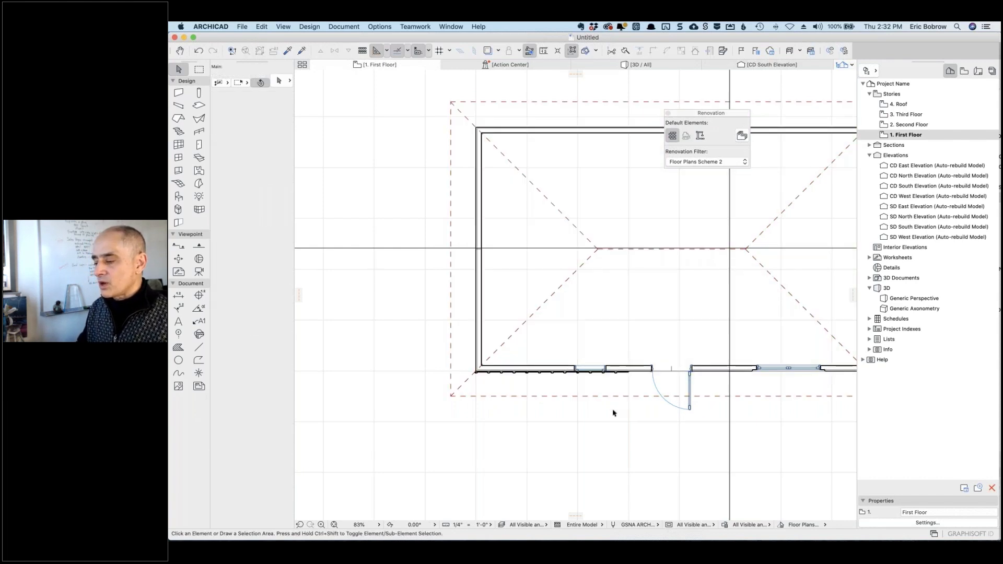
Inspect the three siding segments in the 3D view, adding them to the selection one after another, and deselect them
click(642, 66)
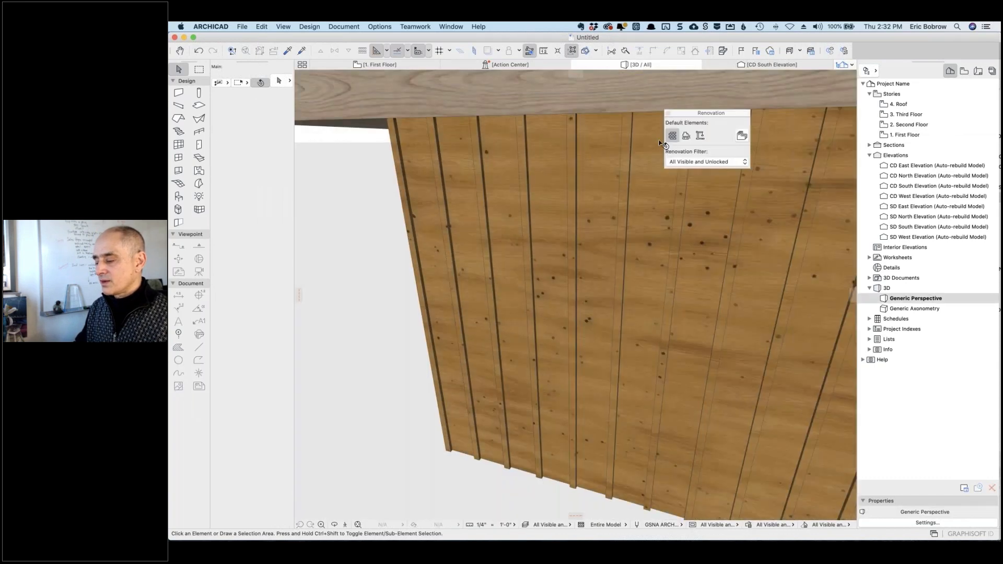
scroll(660, 143, down, 5)
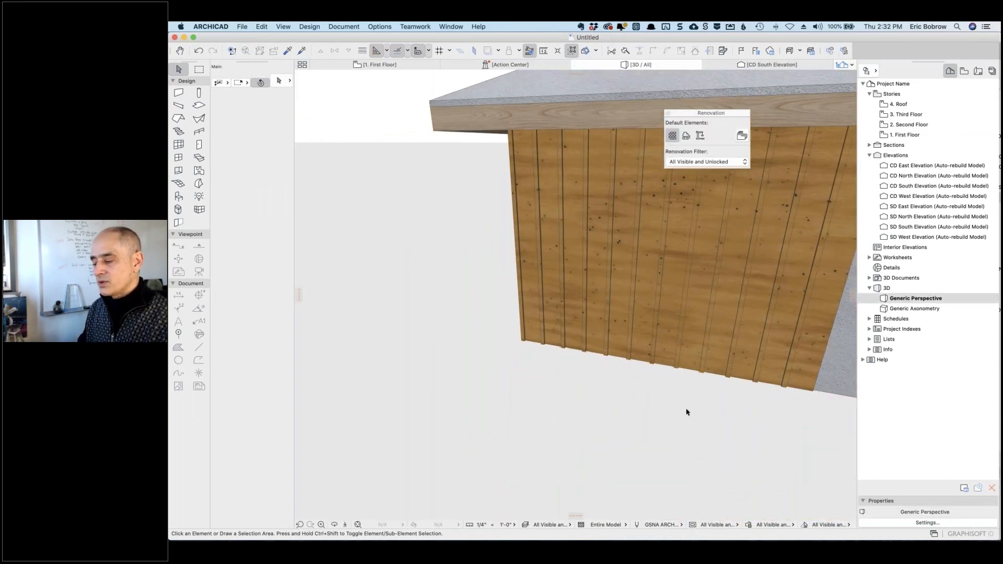
shift+middle_drag(687, 413, 637, 413)
click(595, 336)
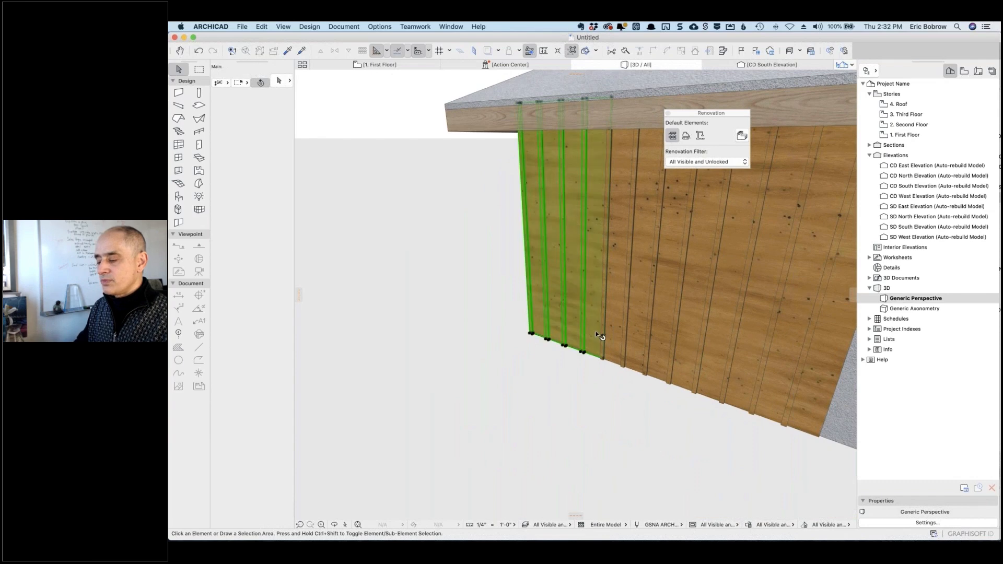
shift+click(688, 377)
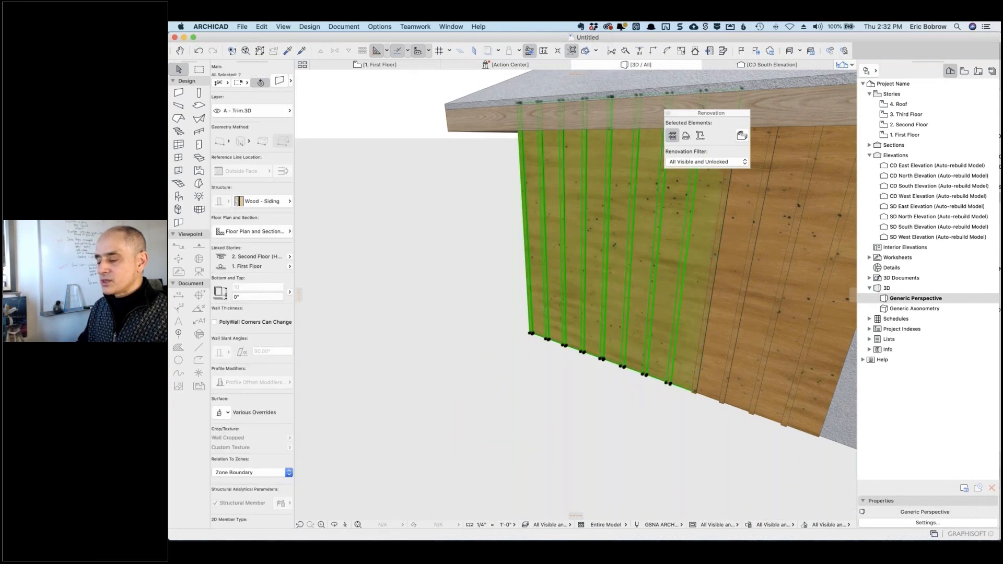
shift+click(748, 391)
click(675, 424)
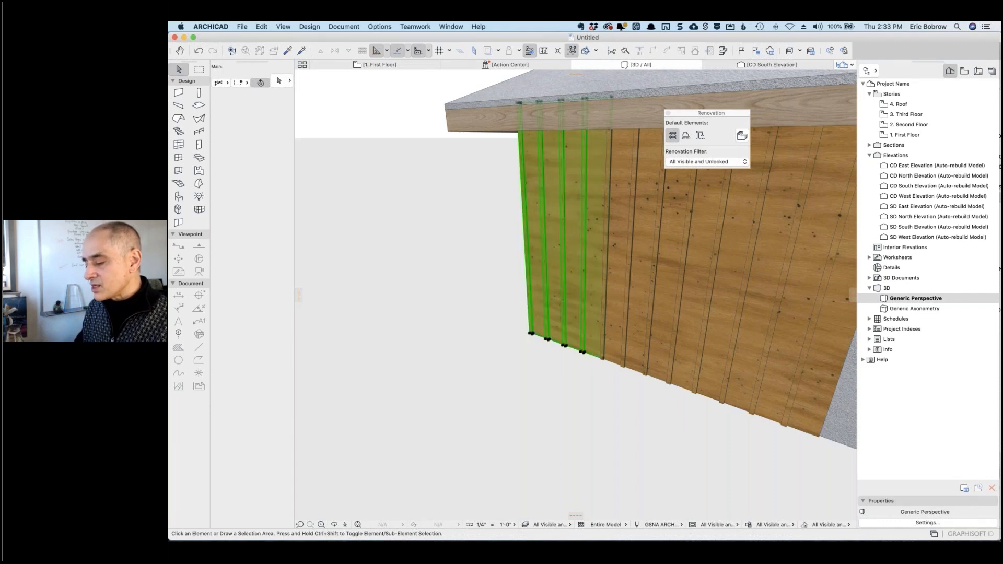
Examine the editing options for the bottom edge of the corner siding segment in 3D and cancel
click(535, 342)
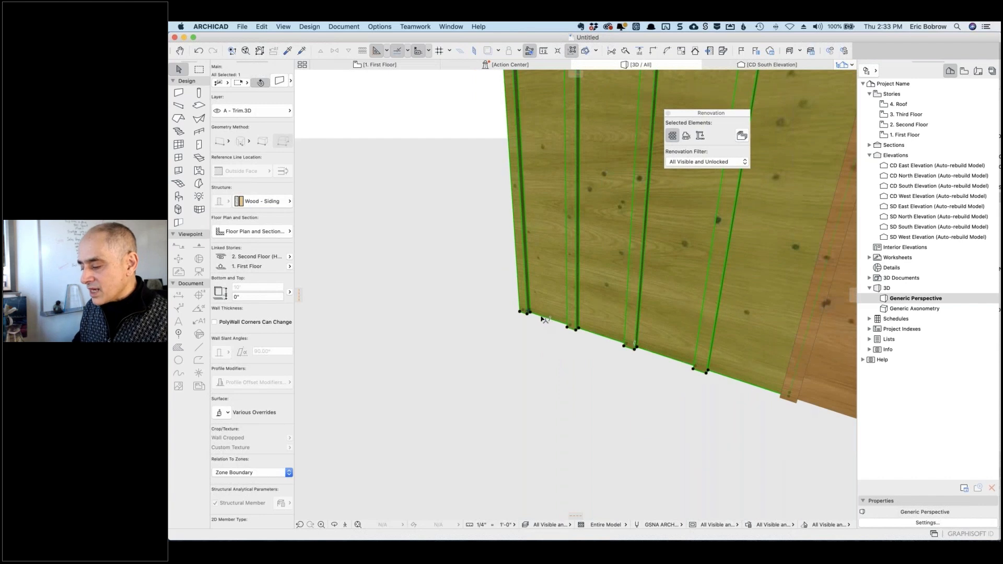
click(543, 318)
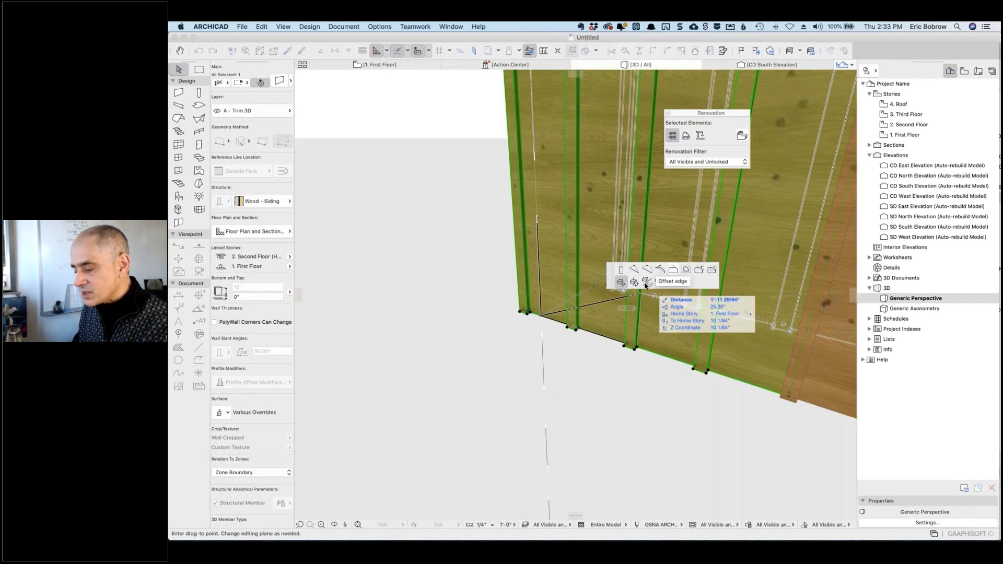
key(Escape)
key(Escape)
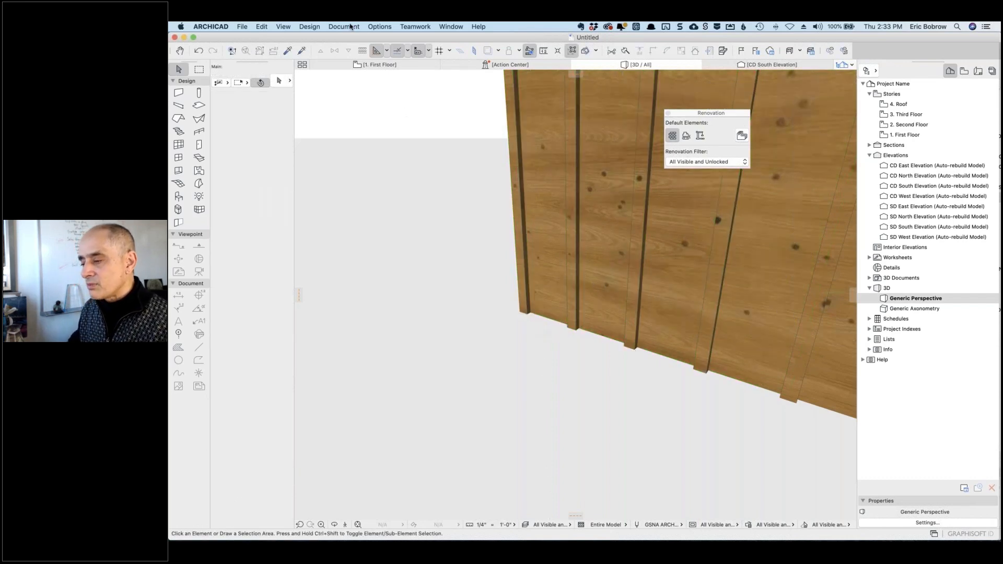
On the First Floor plan, examine the polygon editing options for an edge of the corner siding segment and cancel
click(396, 66)
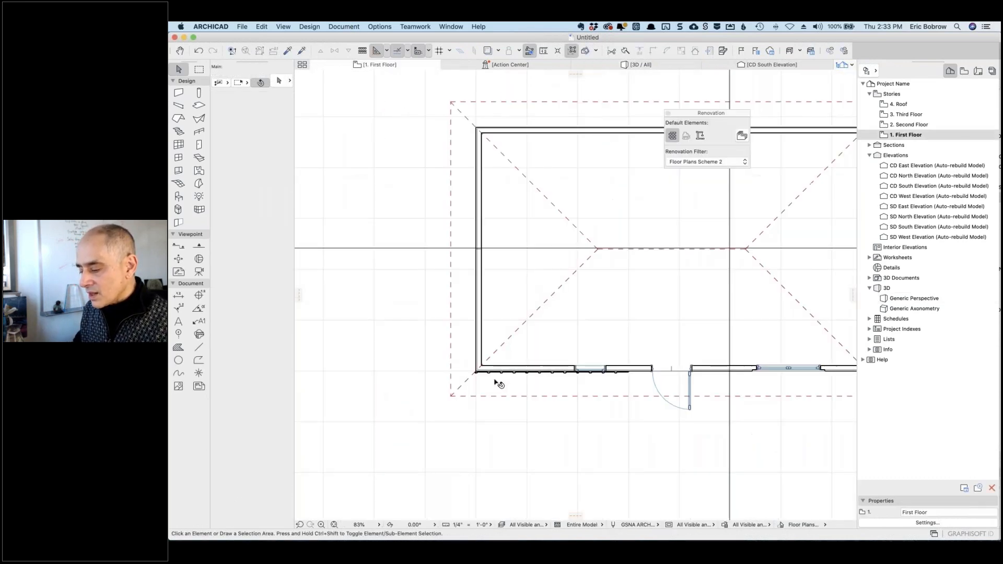
scroll(496, 381, up, 6)
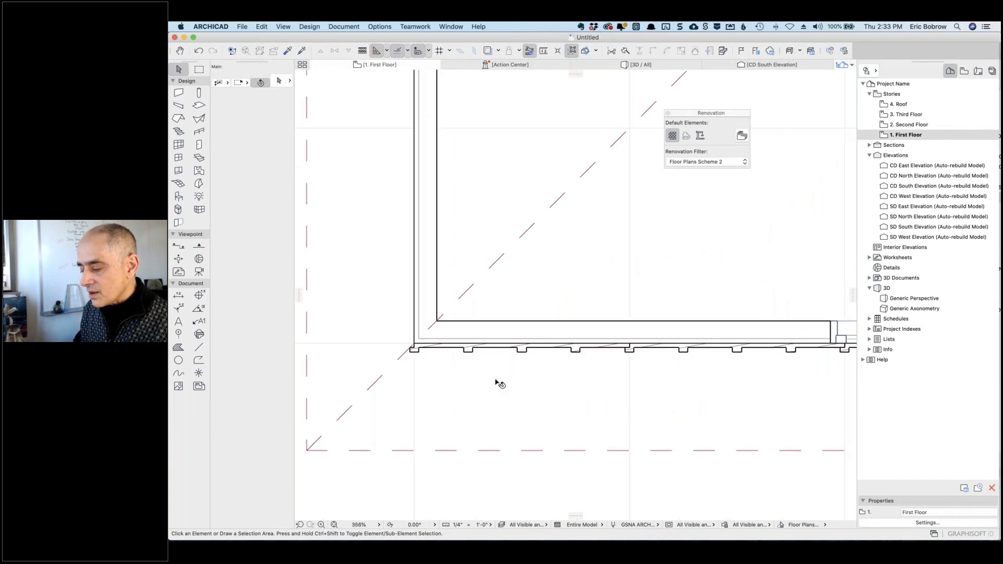
click(487, 343)
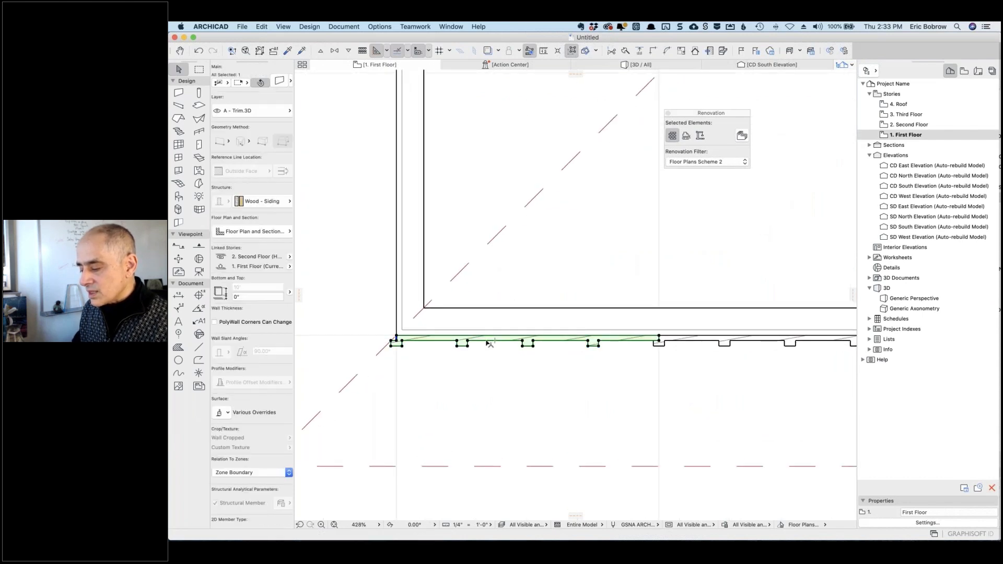
click(488, 343)
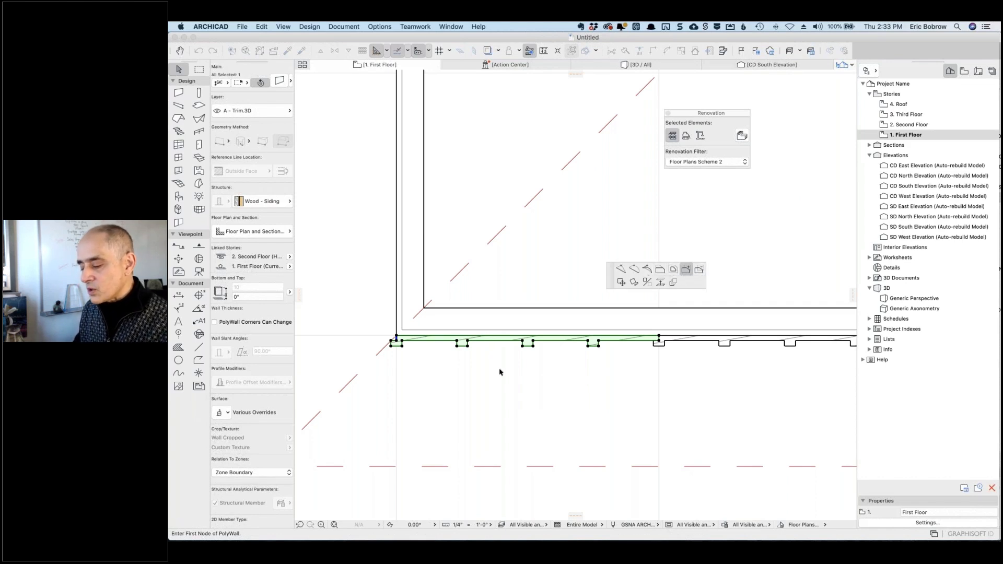
key(Escape)
key(Escape)
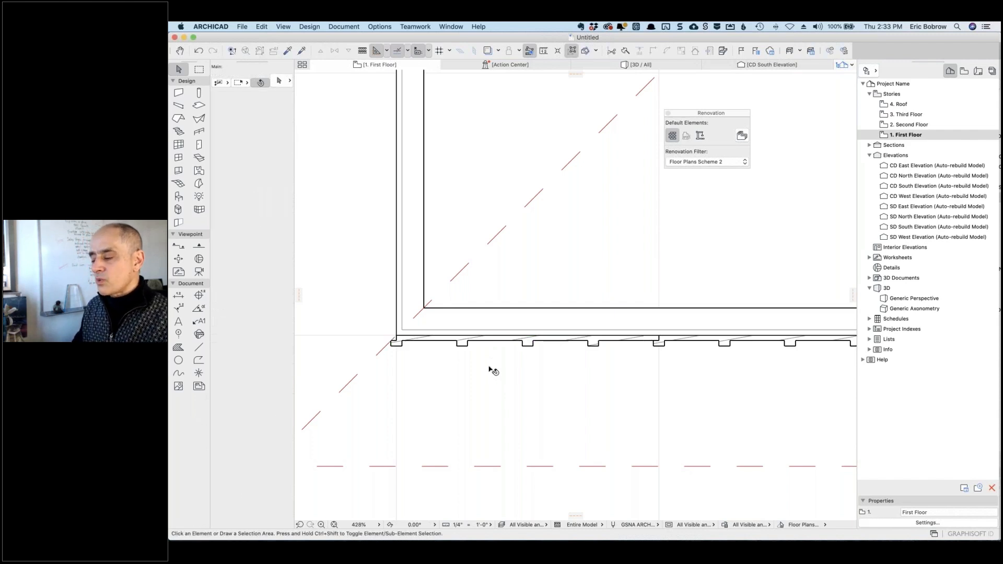
Place a rectangular 1' by 1' opening with the Opening tool in the third siding segment, in front of the window, and select it
scroll(492, 371, down, 5)
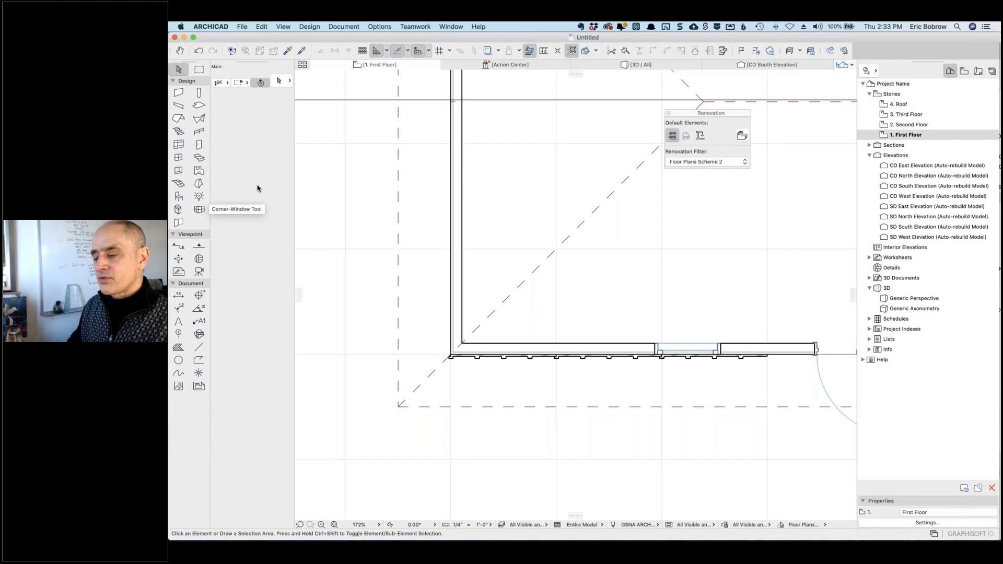
click(178, 171)
scroll(677, 369, up, 5)
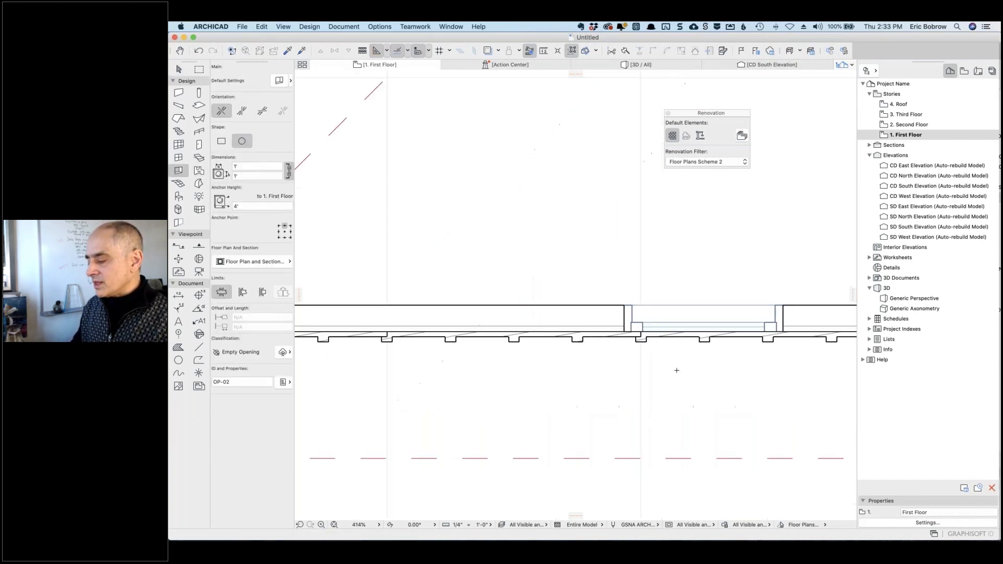
scroll(513, 385, right, 5)
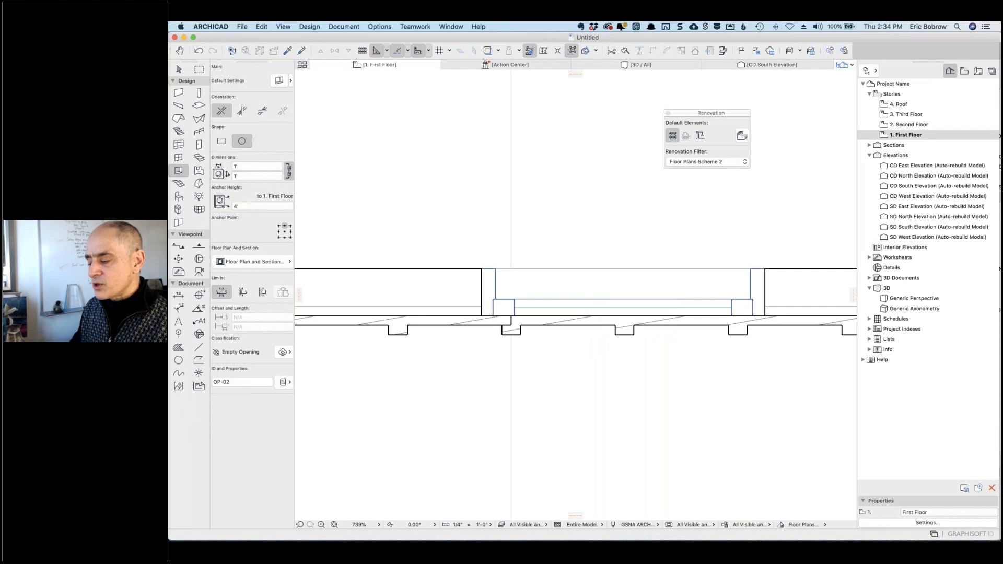
click(221, 141)
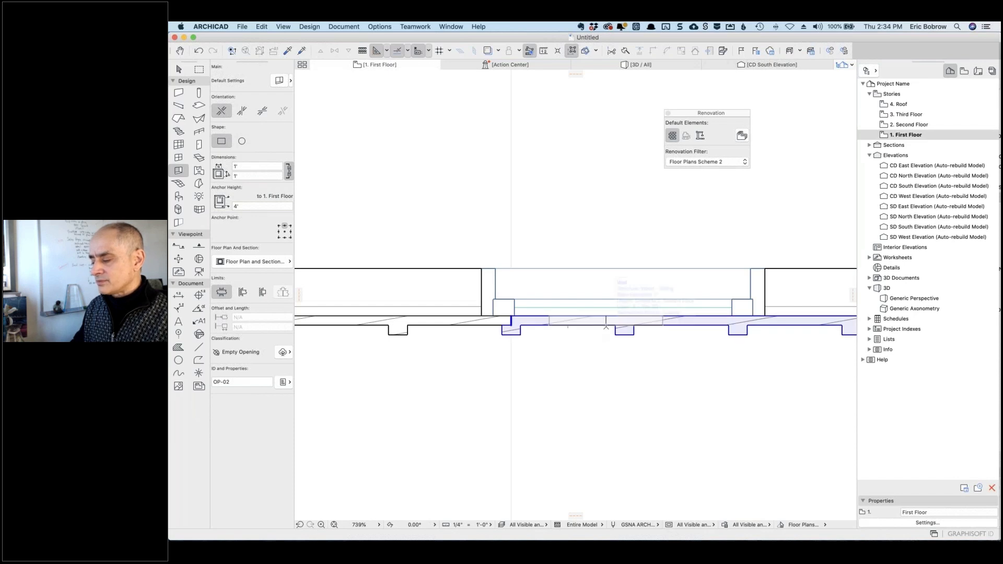
click(606, 325)
shift+click(550, 325)
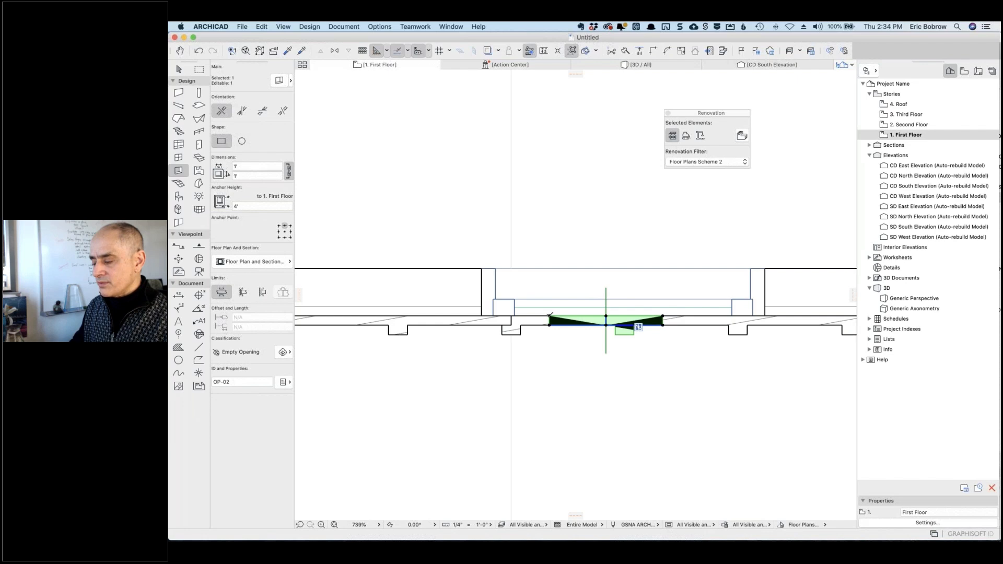
click(549, 316)
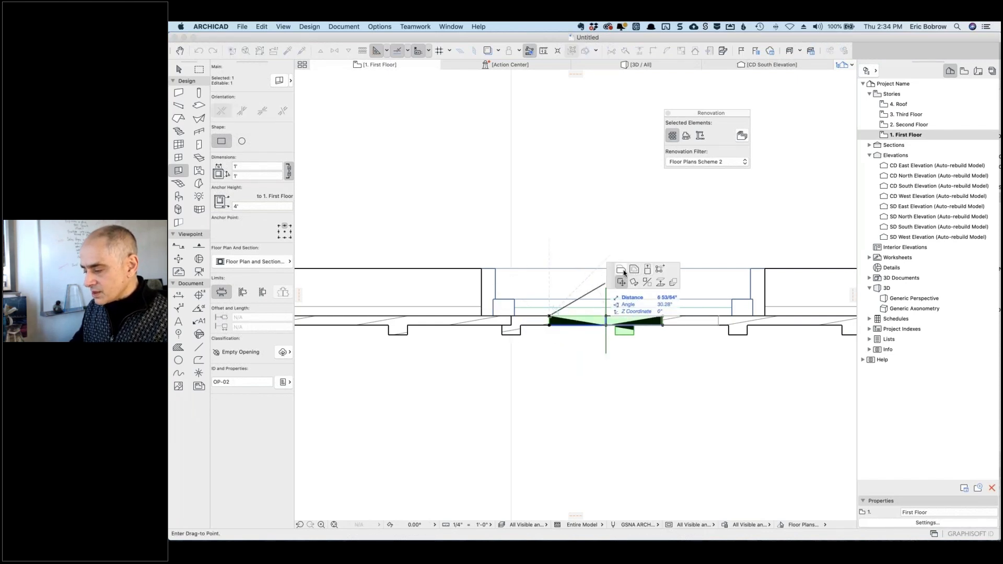
click(623, 271)
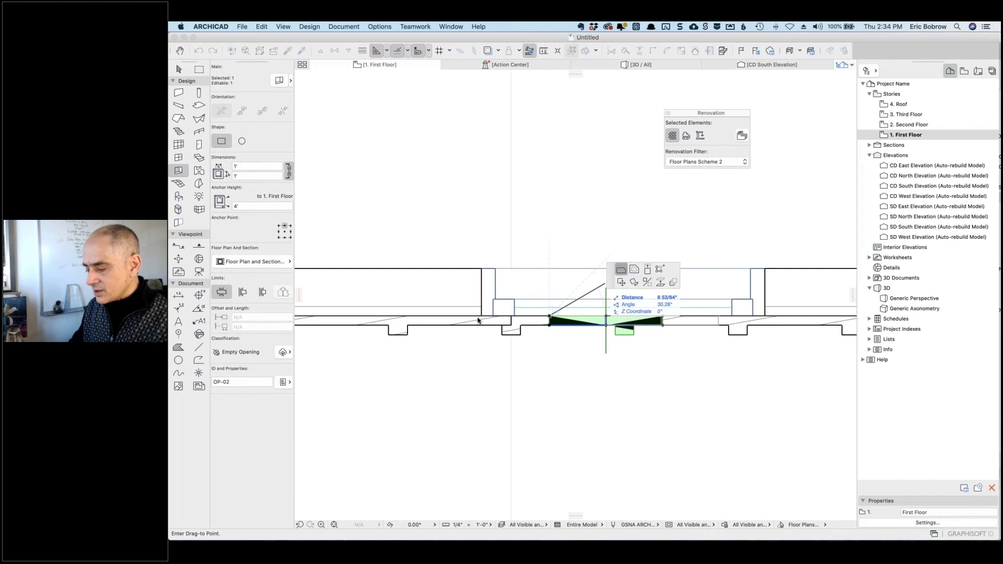
click(554, 332)
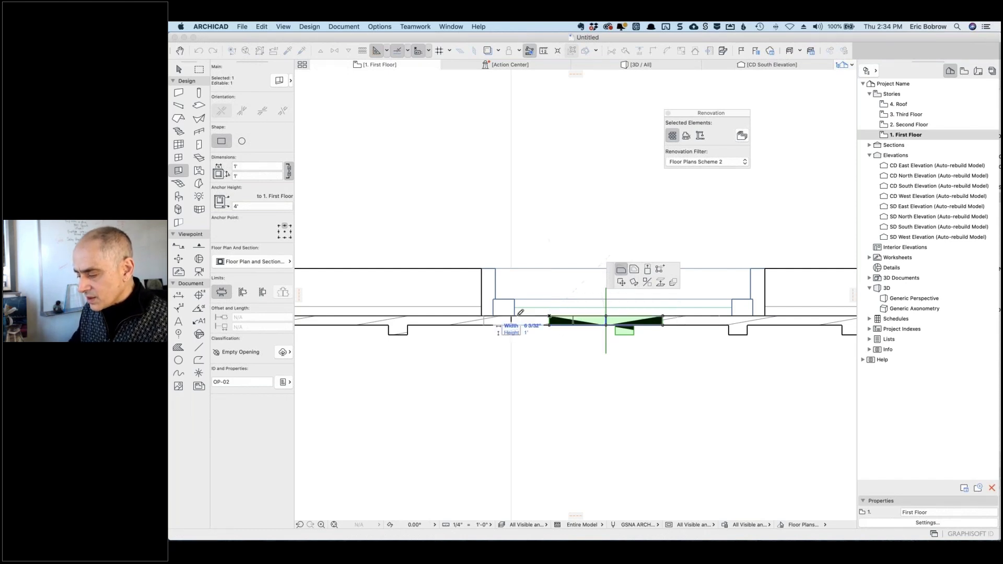
click(485, 312)
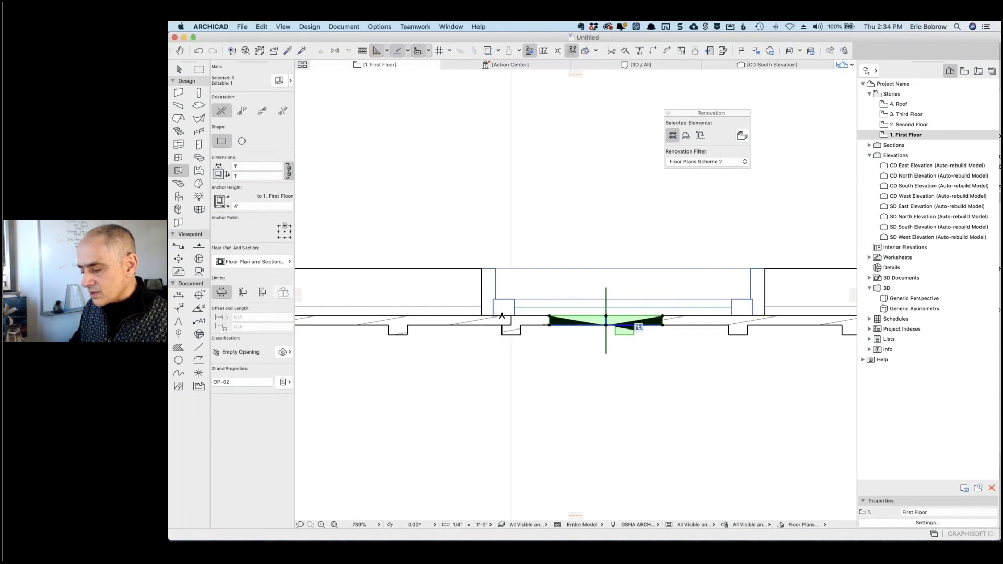
Stretch the opening's left edge to the wall corner at the window's left jamb, making the opening 1'-7 3/16" wide
scroll(549, 323, up, 5)
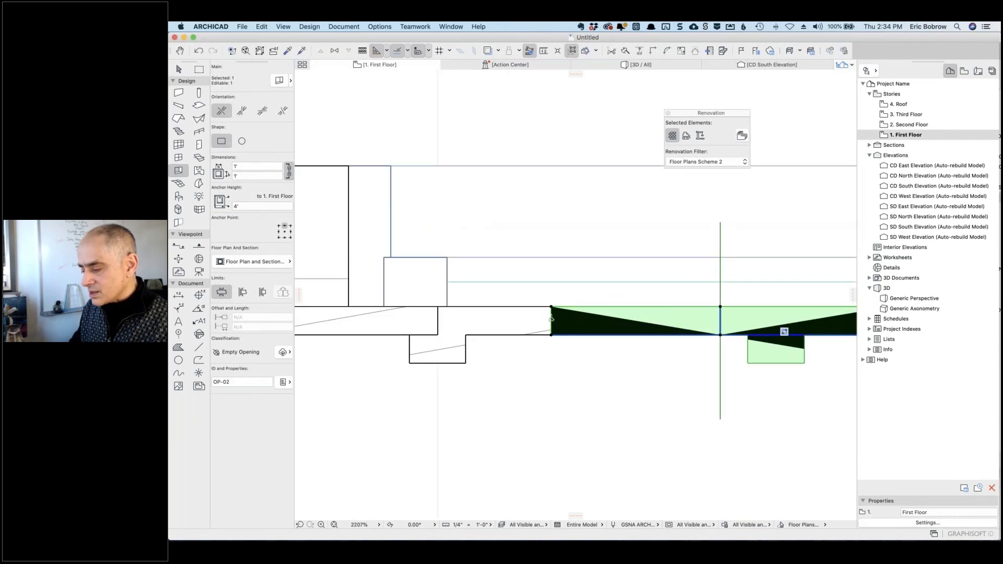
click(551, 318)
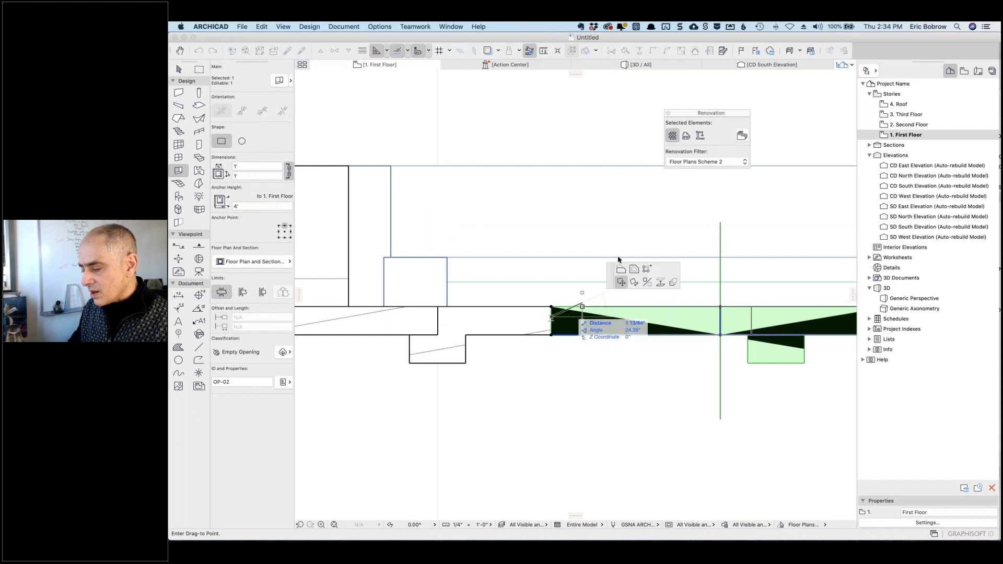
click(621, 270)
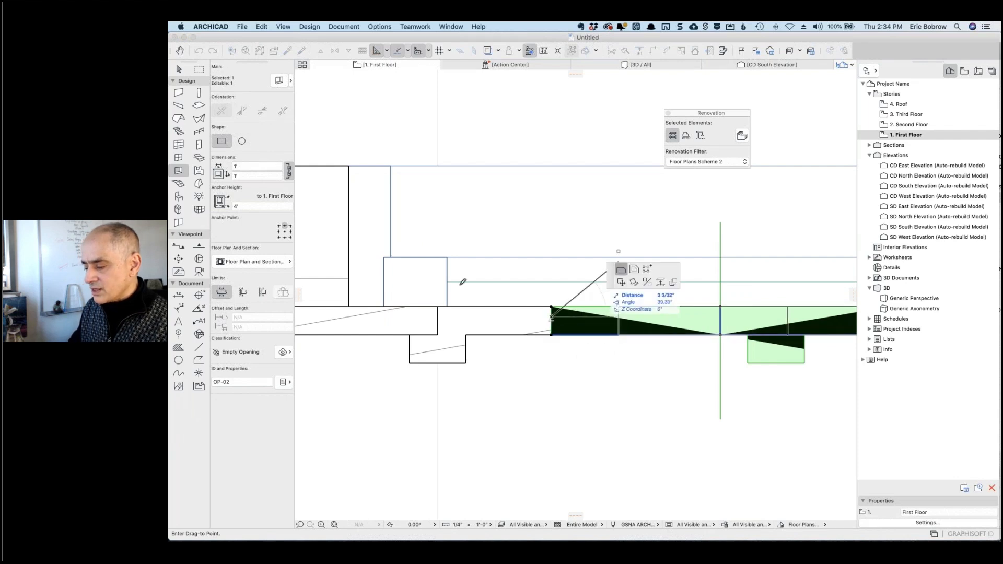
click(349, 307)
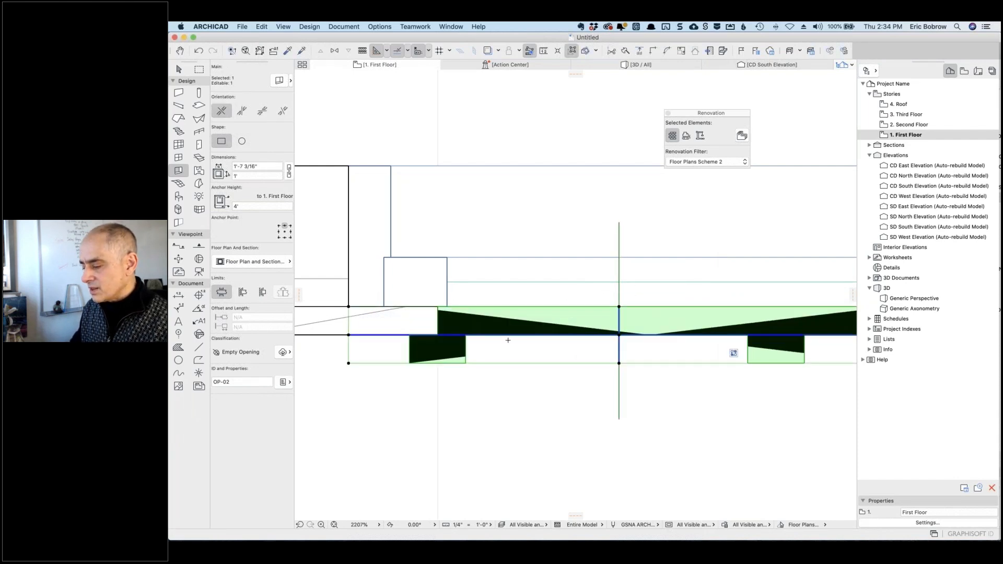
Stretch the opening's right edge to the window's right jamb, making the opening 2'-6" wide, and deselect it
scroll(507, 339, down, 6)
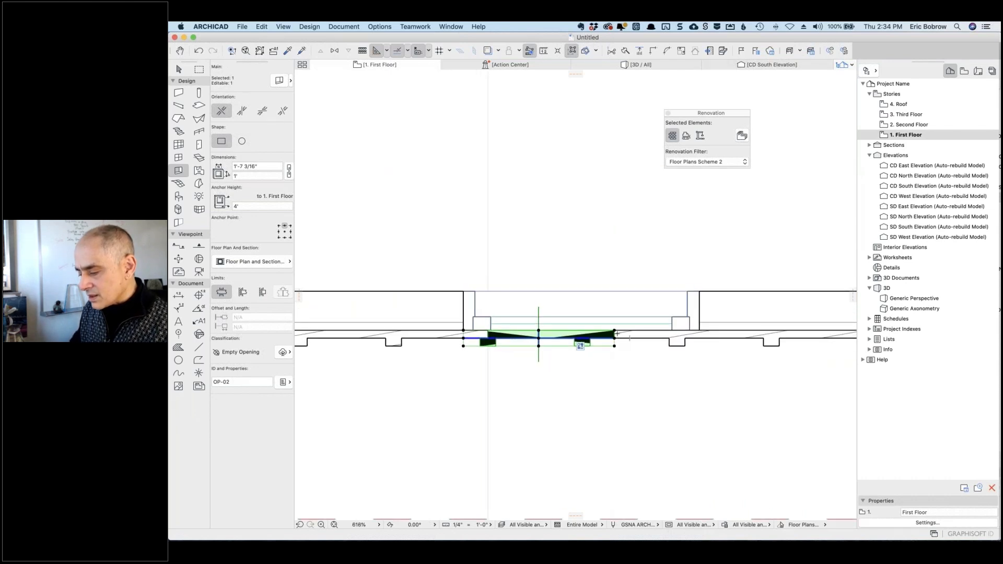
click(614, 333)
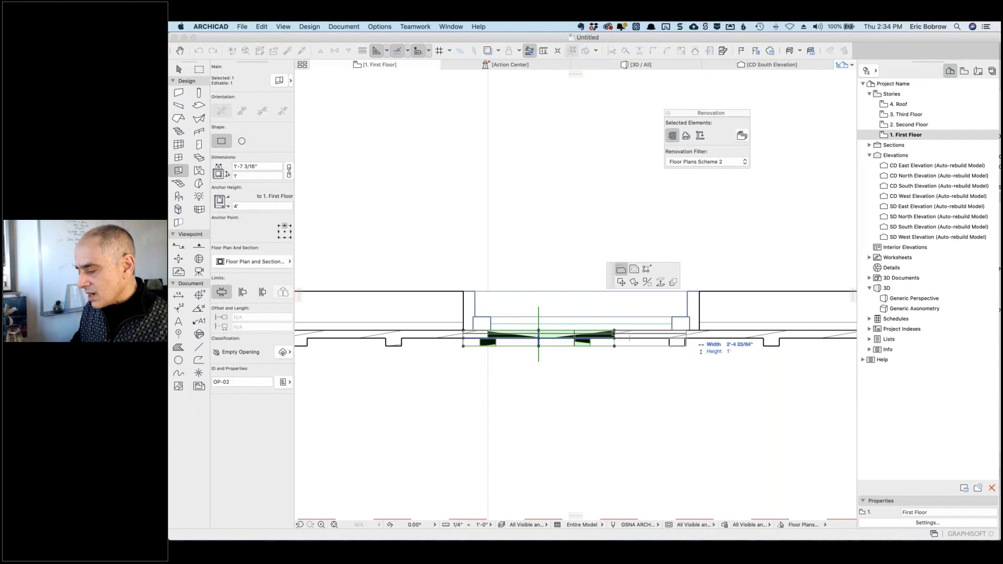
click(706, 337)
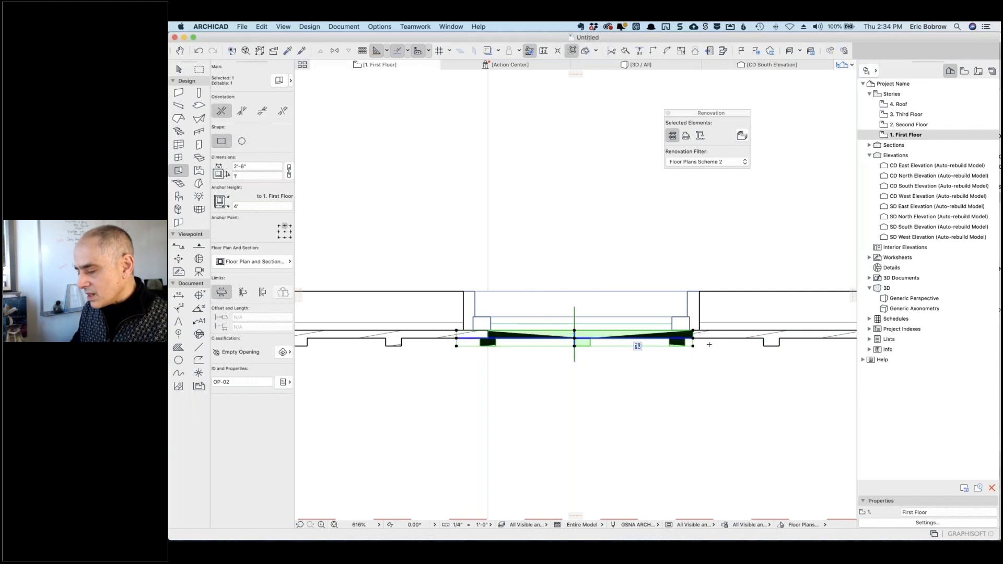
scroll(694, 333, up, 5)
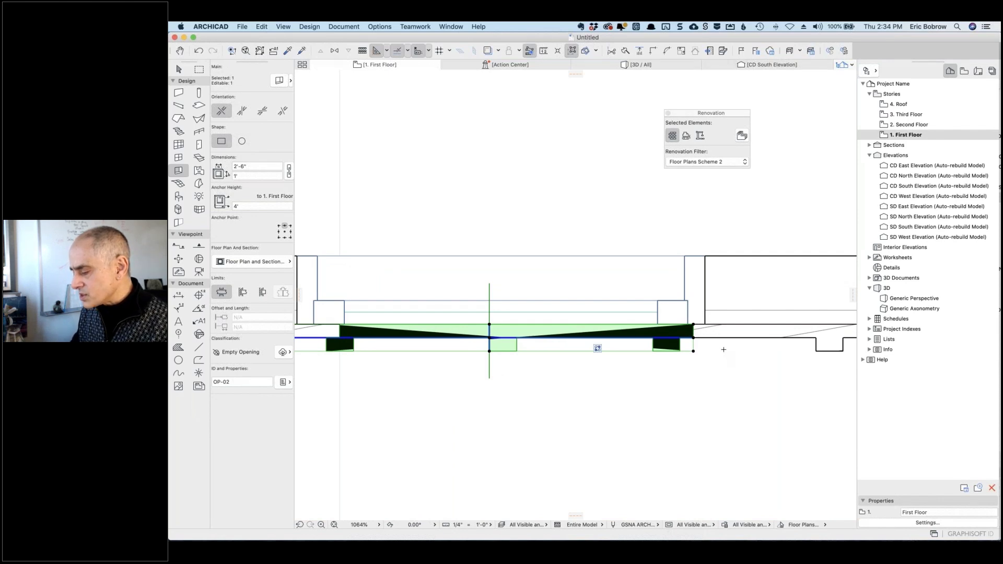
key(Escape)
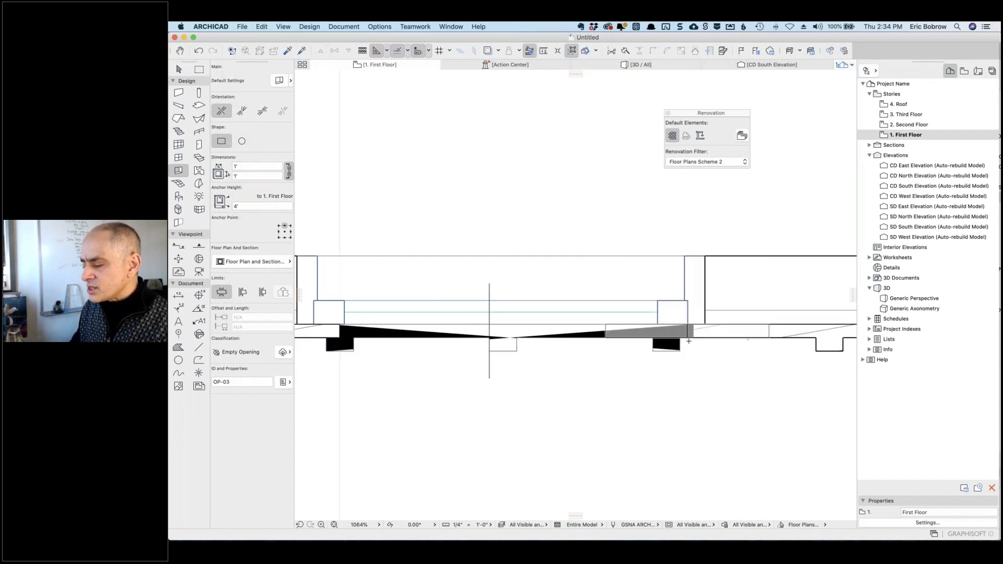
Set the cut symbol of the siding opening to No Symbol in its selection settings and deselect it
click(699, 337)
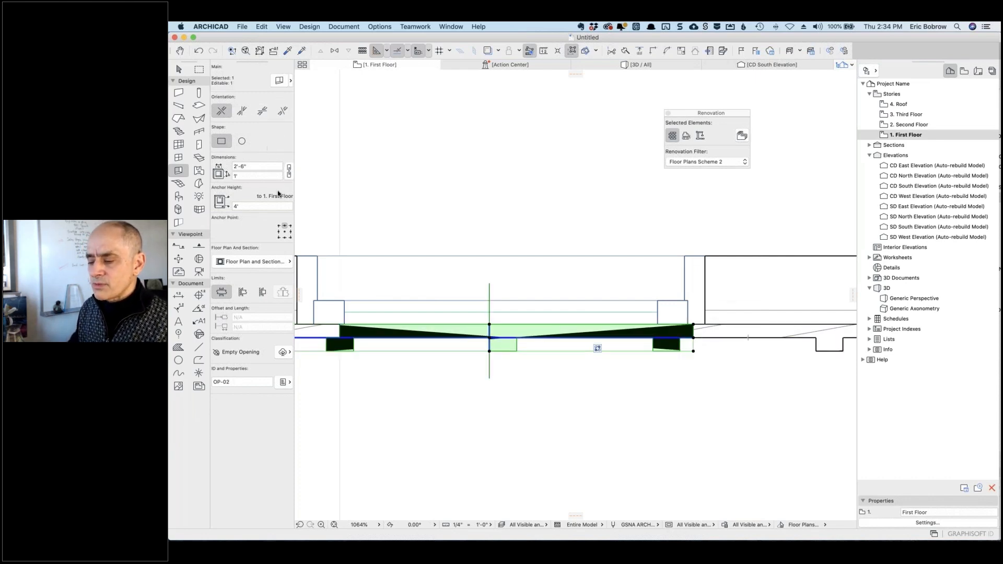
click(279, 80)
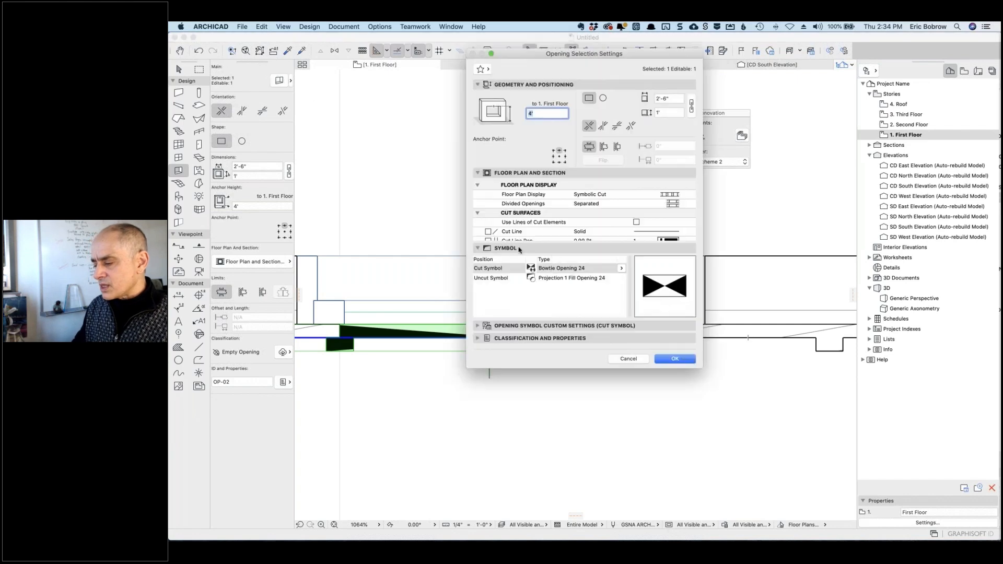
click(621, 268)
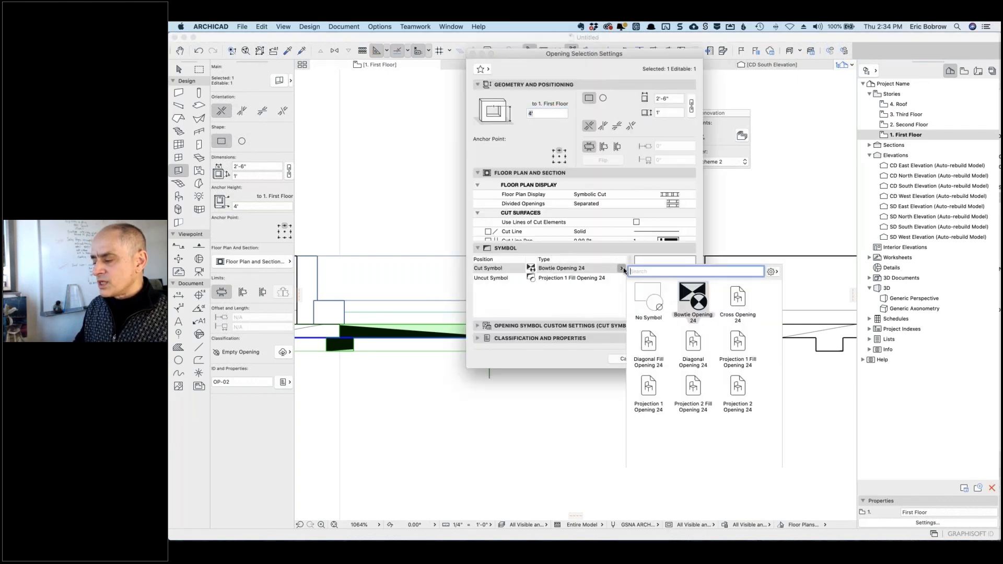
click(654, 298)
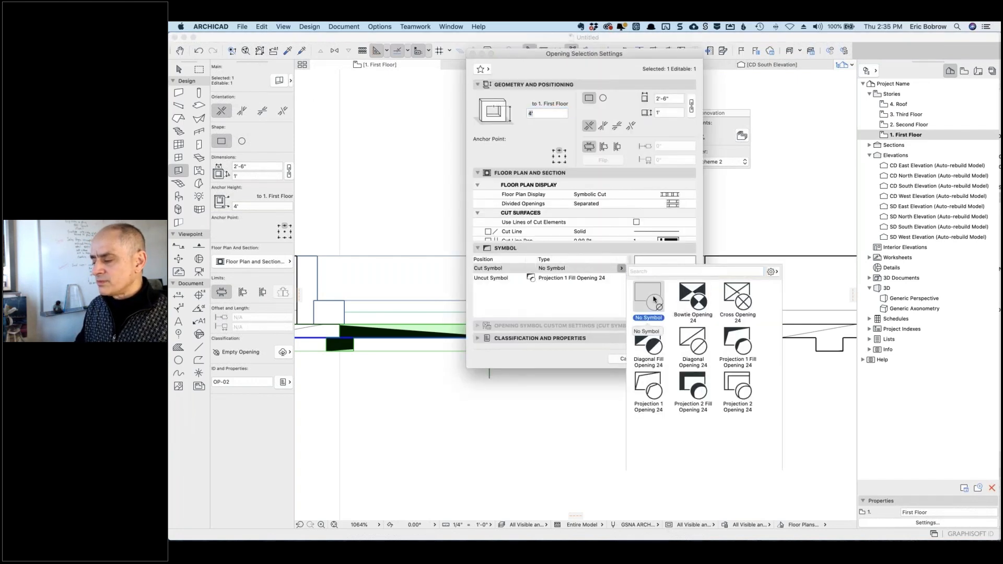
click(667, 358)
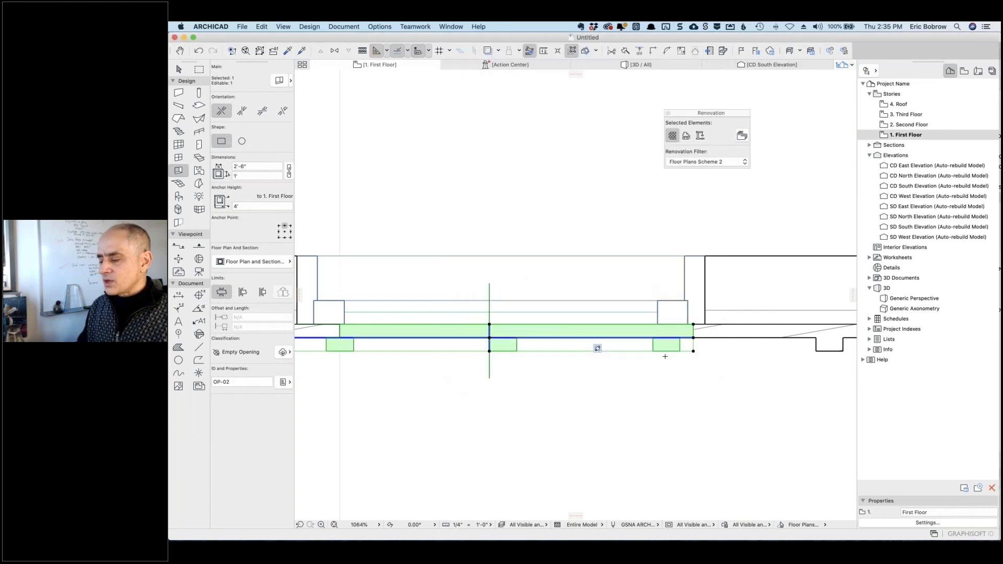
key(Escape)
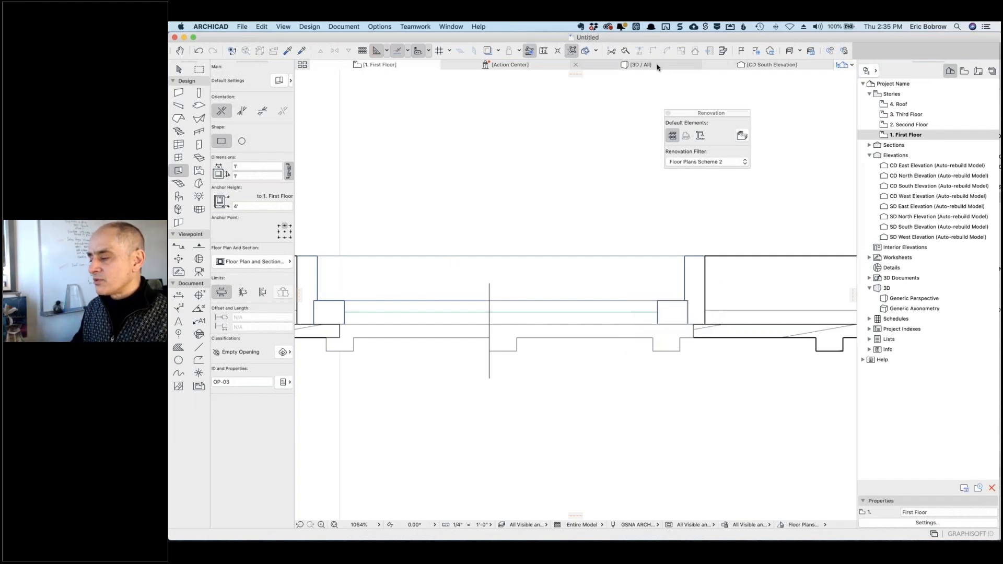
In the 3D view, stretch the wood-clad wall's opening upward from its top edge to a height of 4'-3"
click(640, 65)
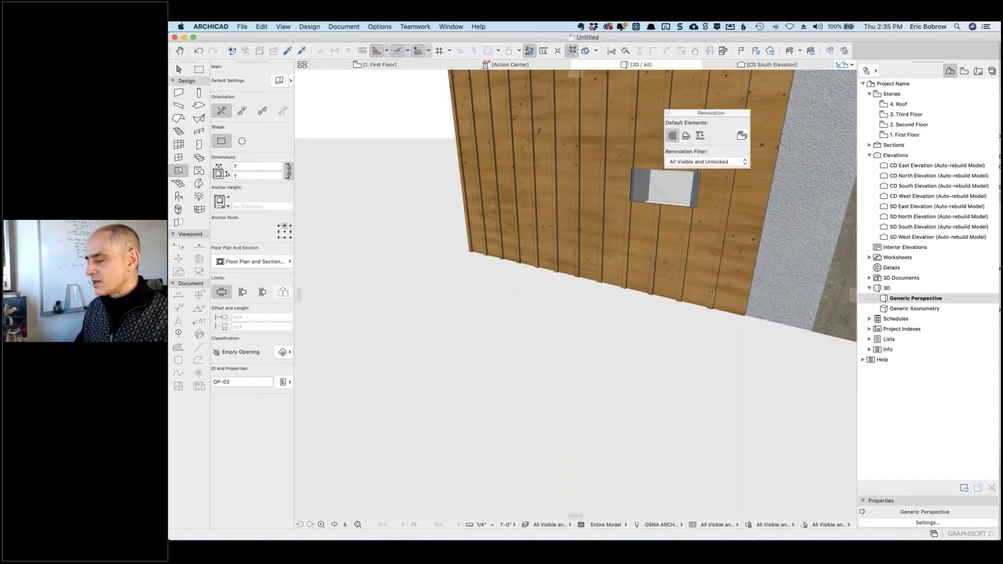
middle_drag(713, 292, 580, 356)
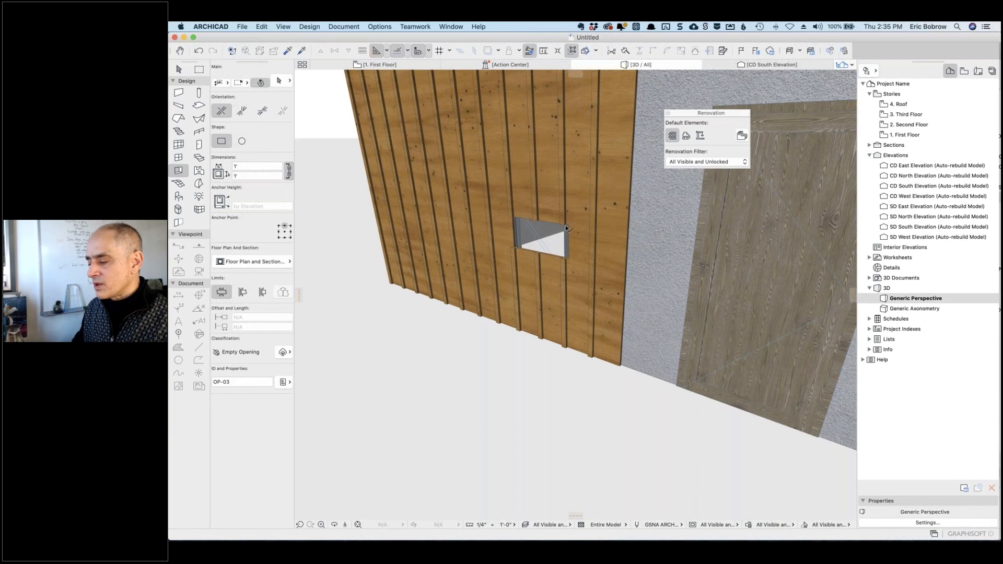
click(567, 227)
click(557, 225)
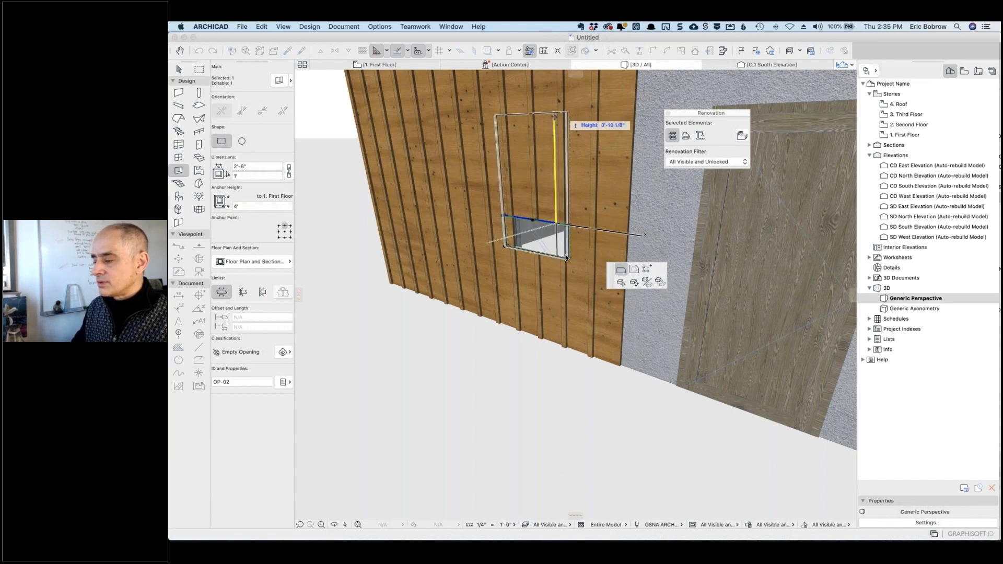
click(567, 240)
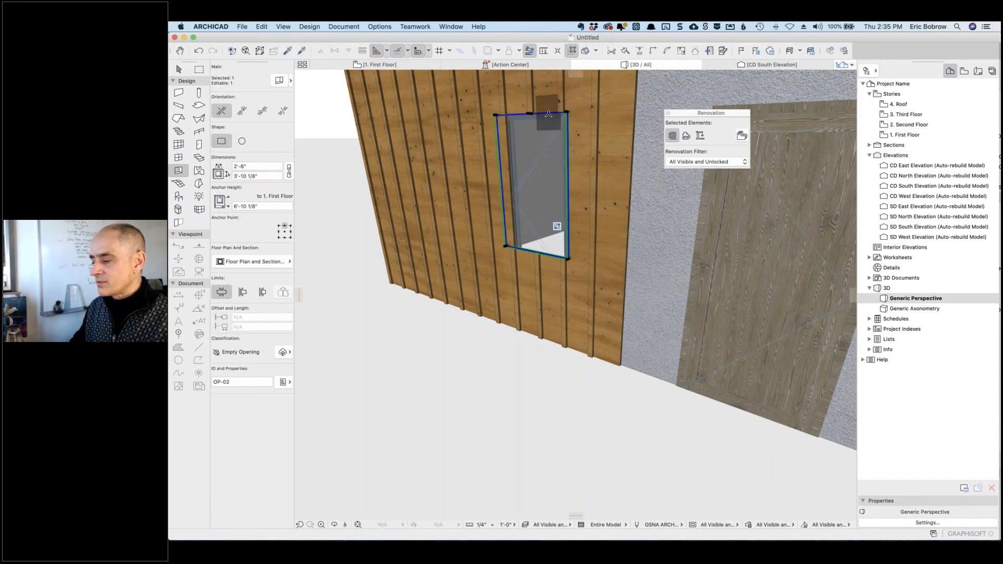
click(531, 113)
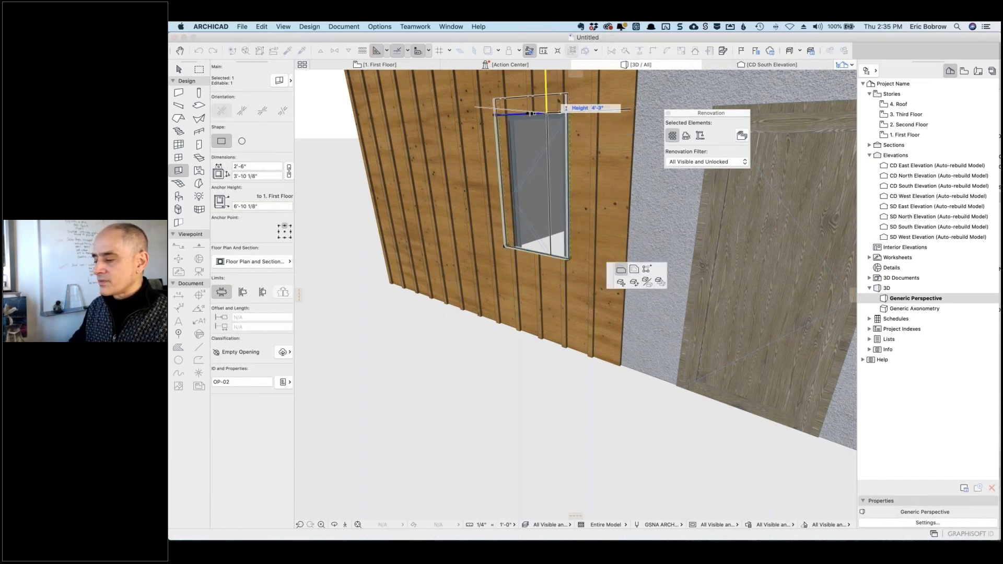
click(539, 254)
Stretch the opening's bottom edge downward, below the window frame, to a total height of about 5'-6"
click(539, 254)
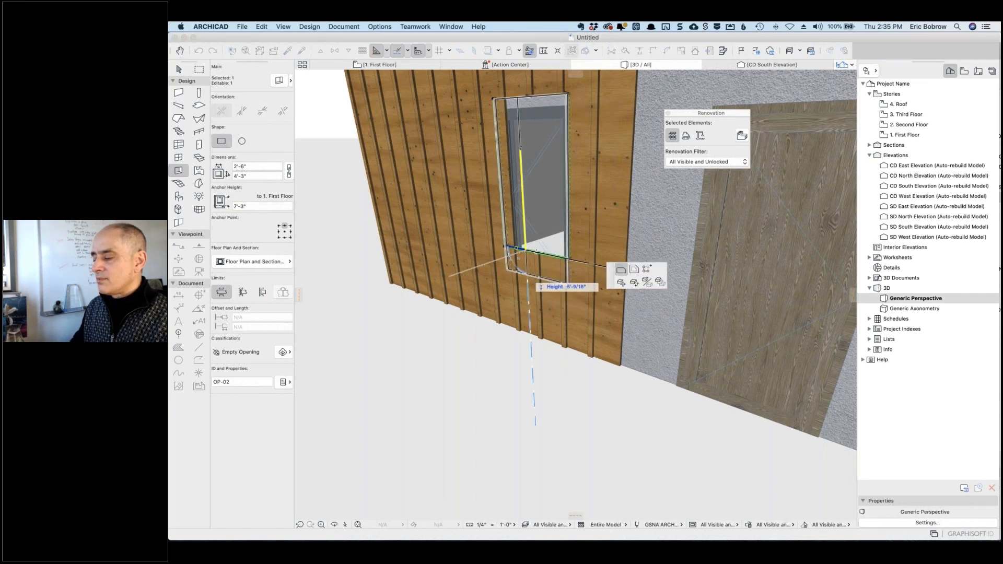
click(538, 280)
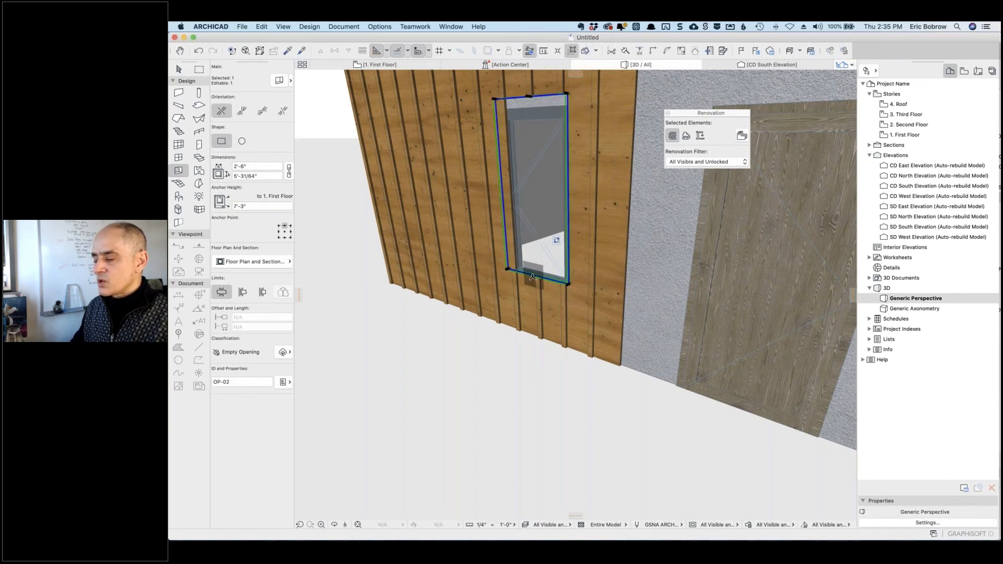
click(534, 274)
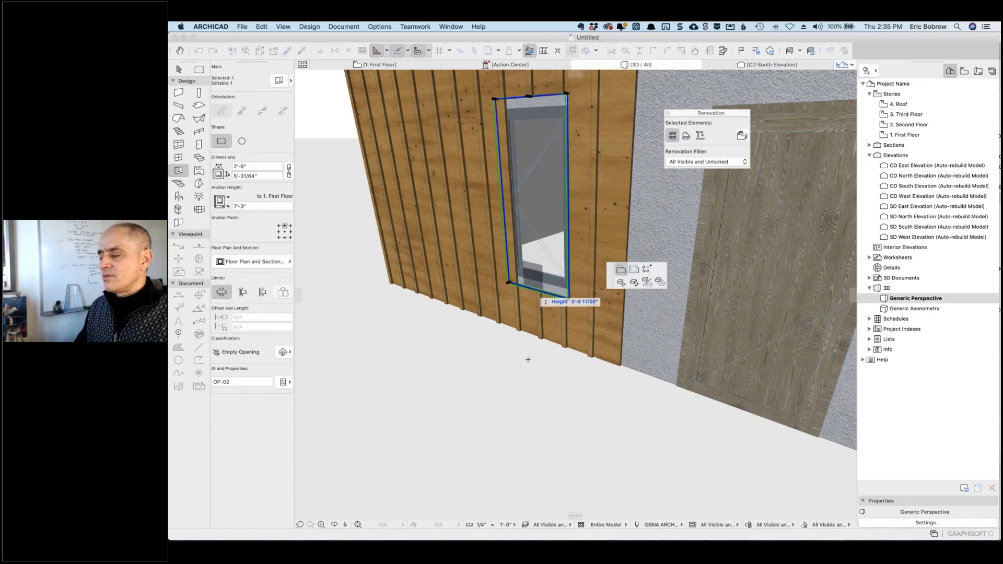
click(540, 291)
key(Escape)
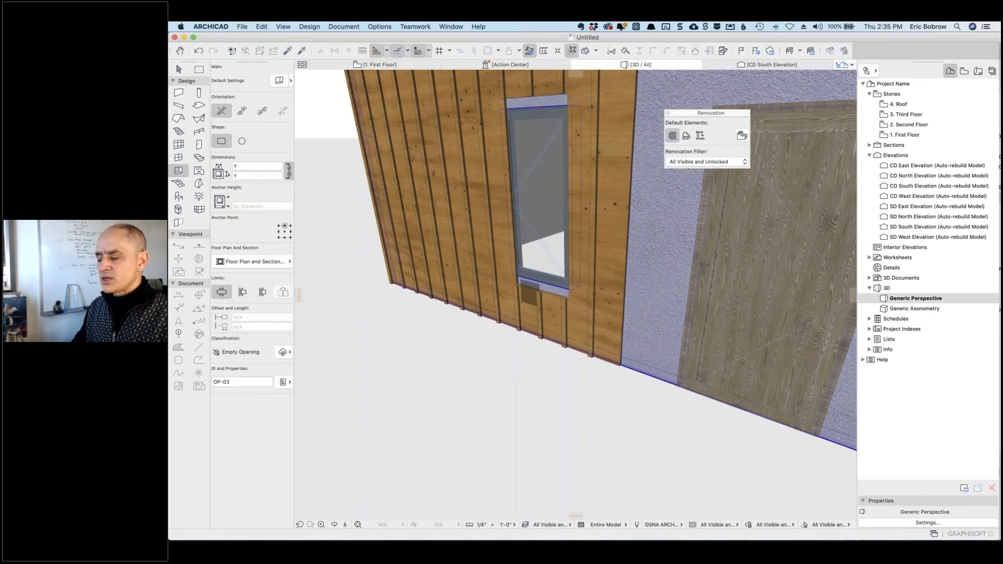
click(533, 289)
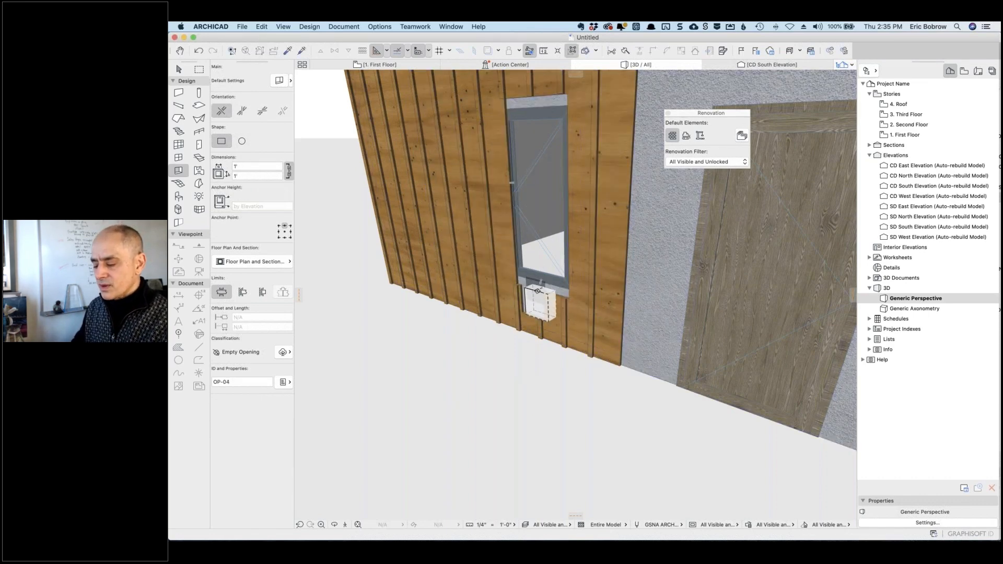
click(554, 302)
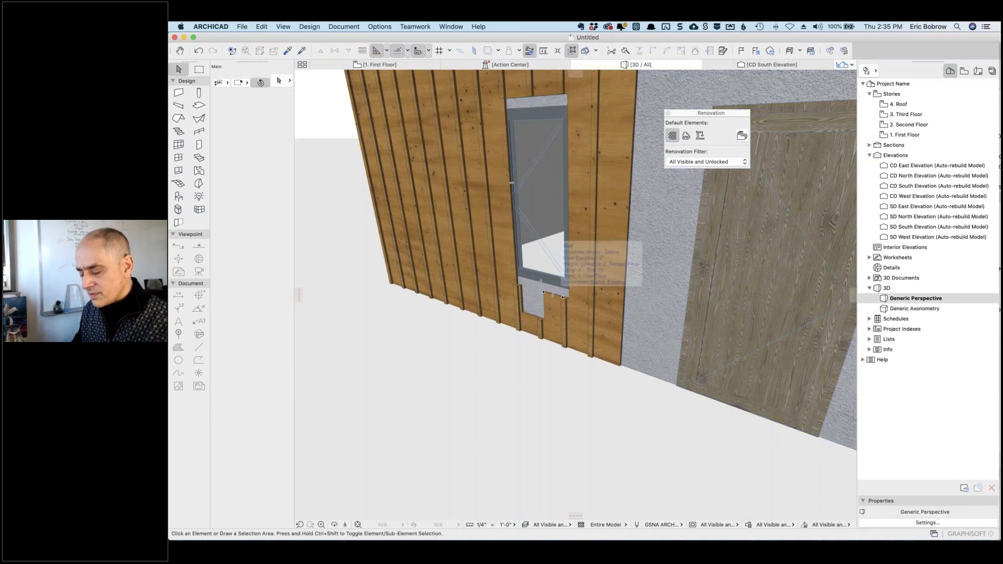
key(super+z)
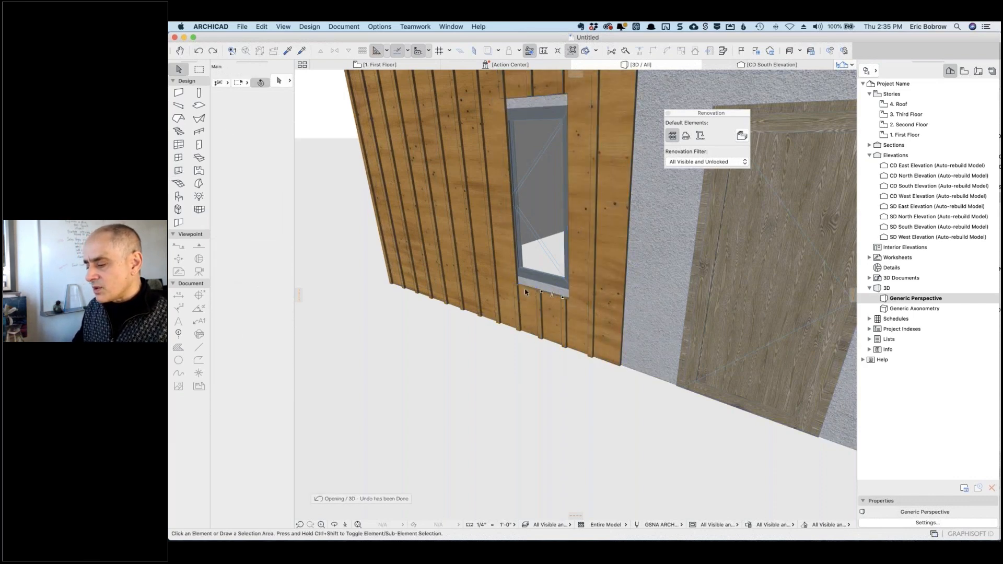
Select the cladding opening and raise its bottom edge to the window frame, reducing its height to 5'-3"
click(535, 291)
key(Escape)
click(530, 290)
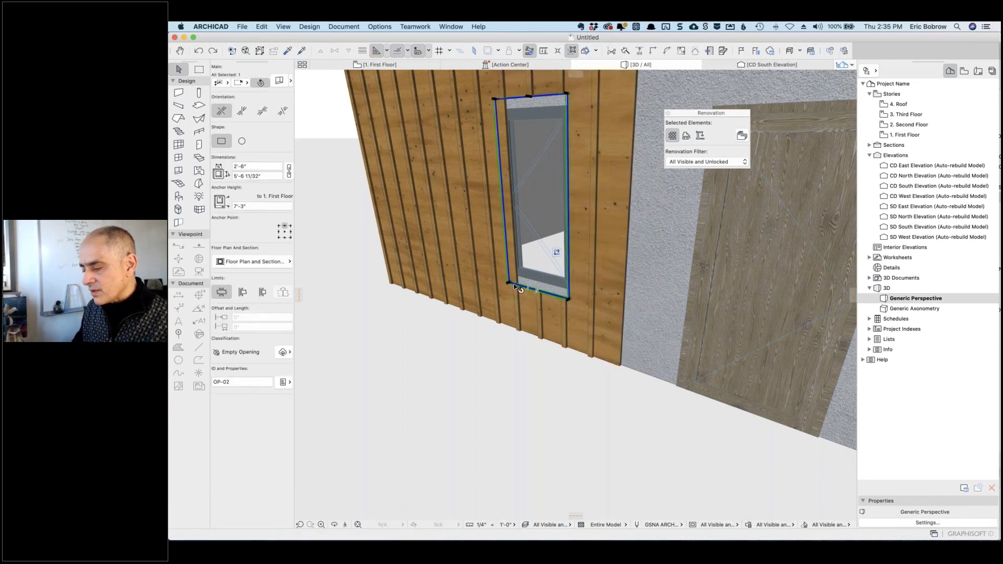
click(548, 296)
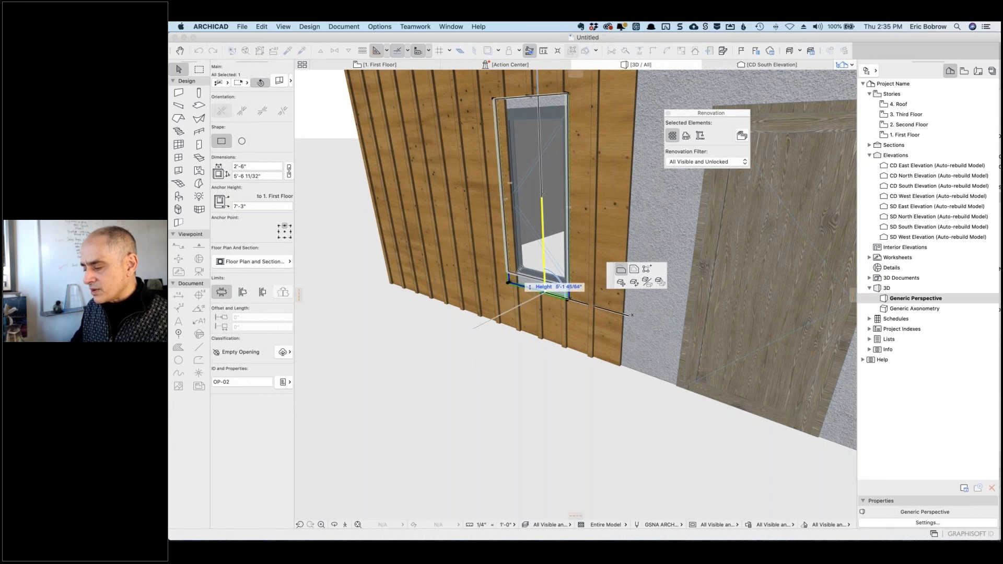
click(520, 271)
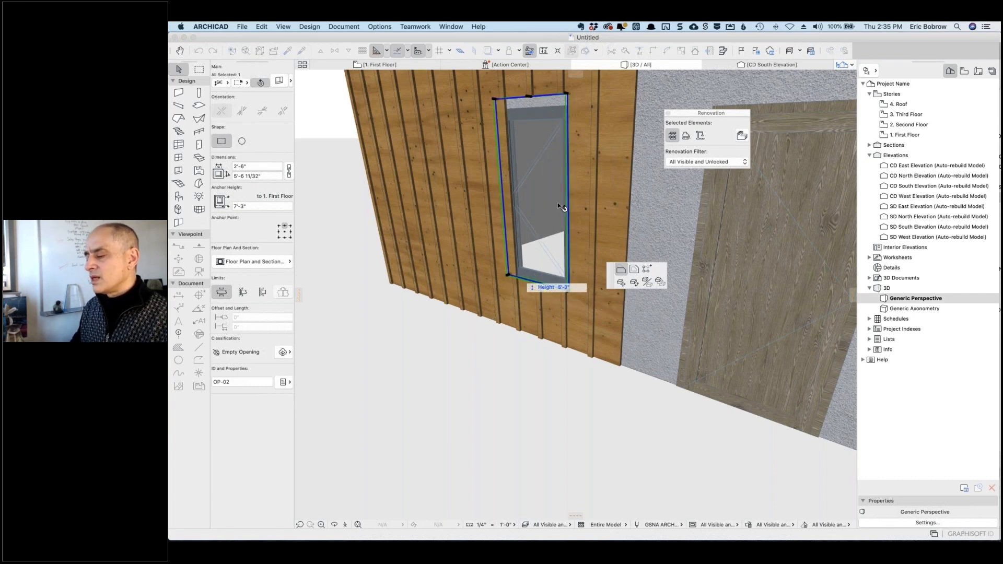
Lower the opening's top edge to the top of the window frame, making the opening 5' high
click(554, 96)
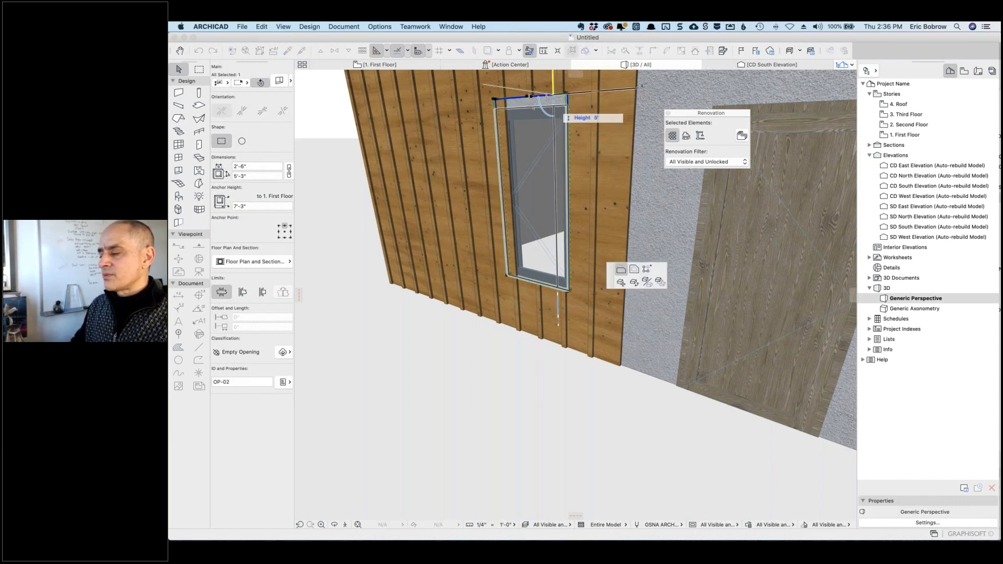
click(554, 107)
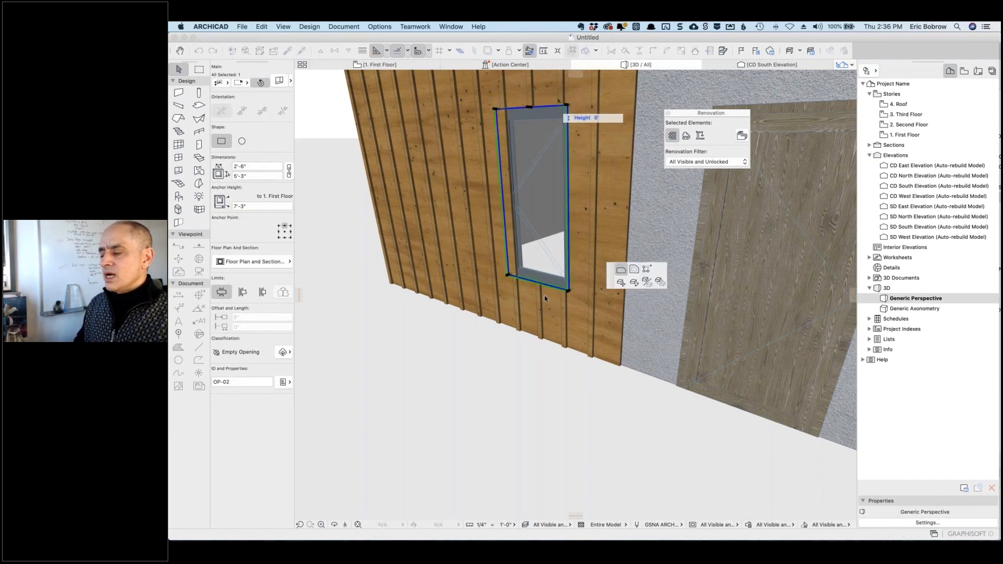
click(521, 355)
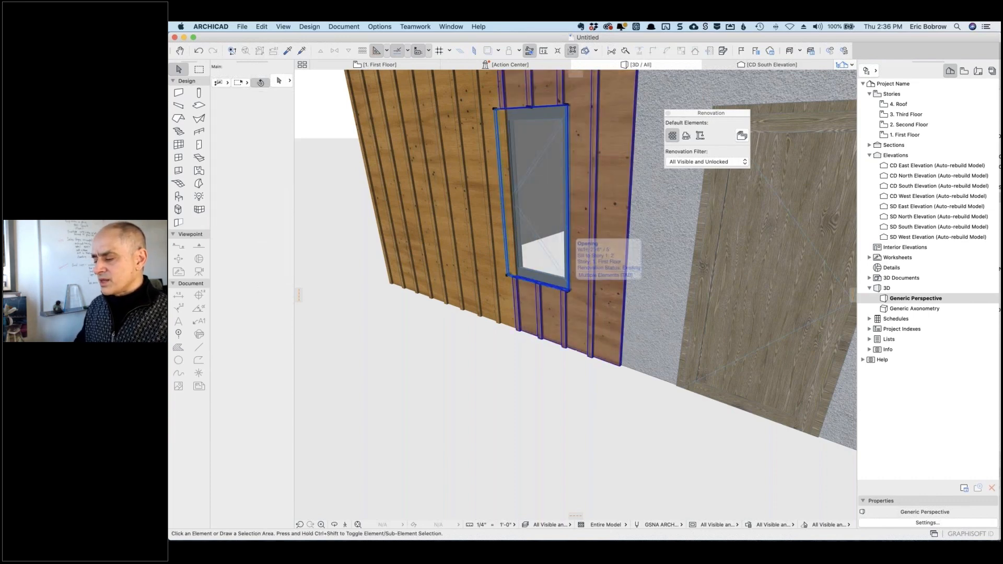
click(518, 264)
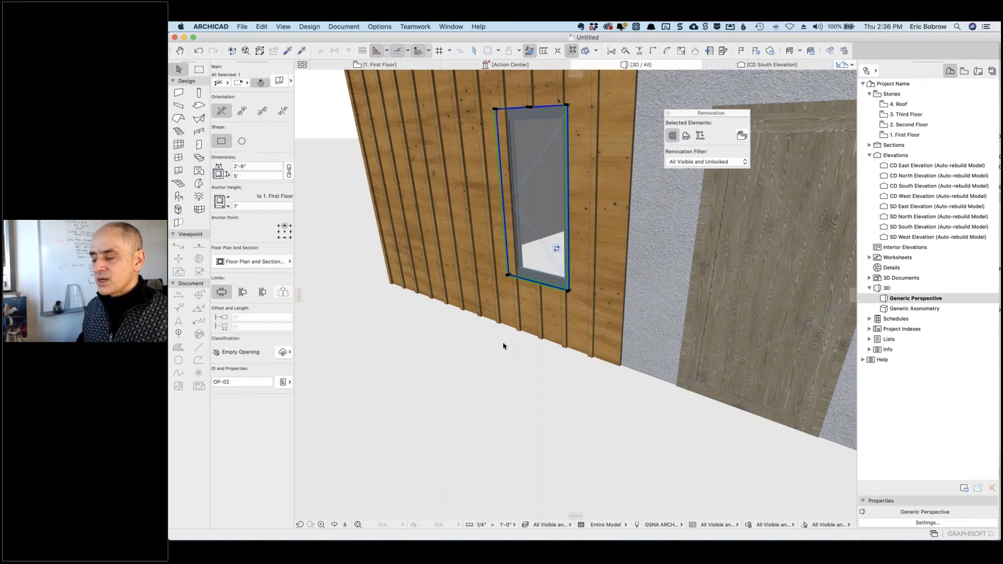
scroll(506, 345, down, 5)
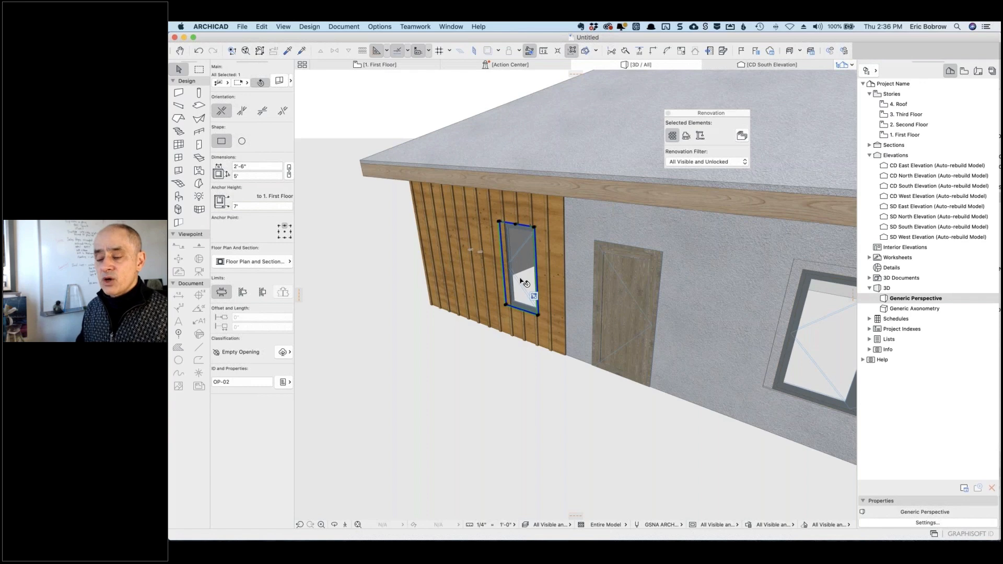
click(436, 343)
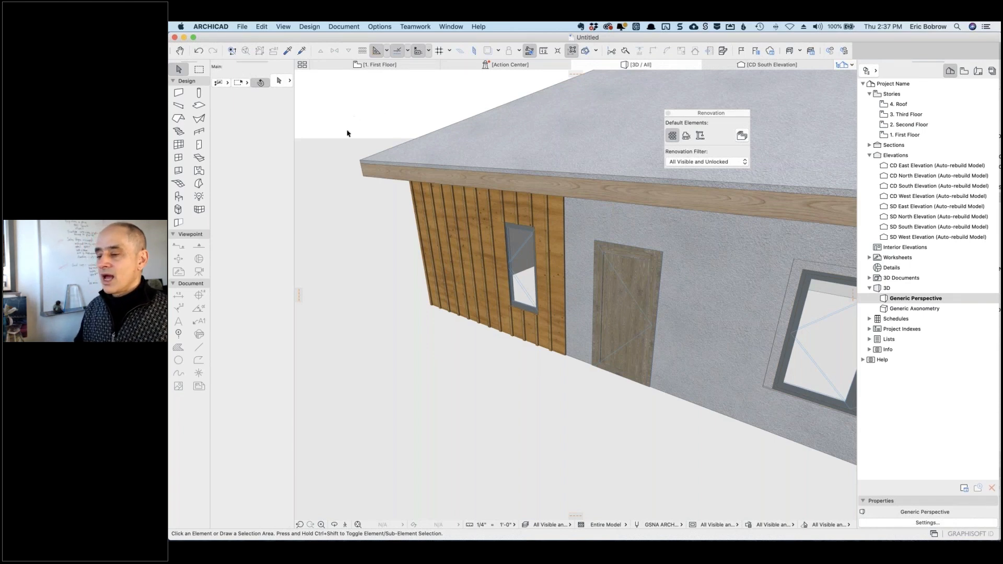
Draw a trial curtain wall about 26'-6" long in front of the house with the current defaults, and delete it
click(179, 145)
click(281, 82)
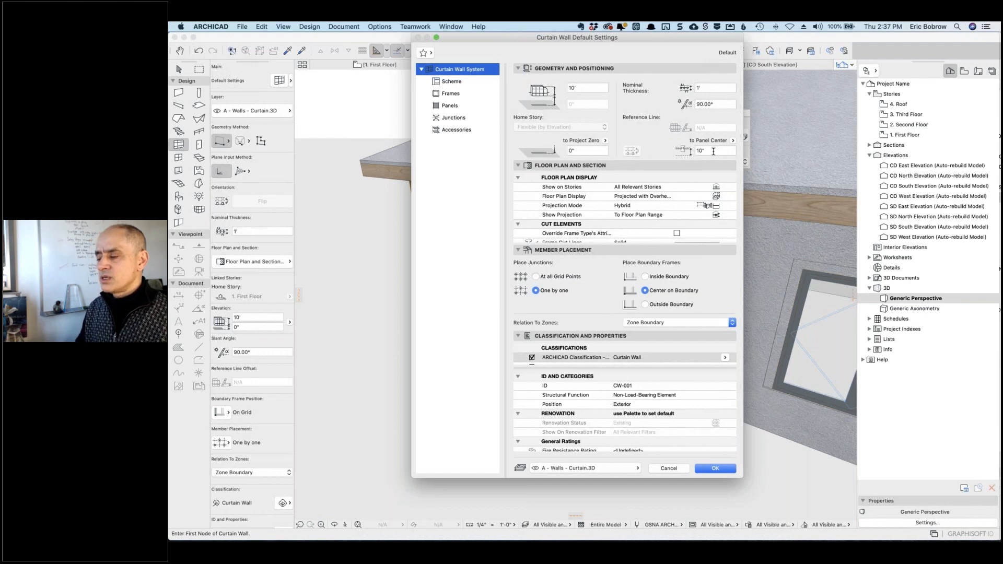
click(452, 82)
click(715, 469)
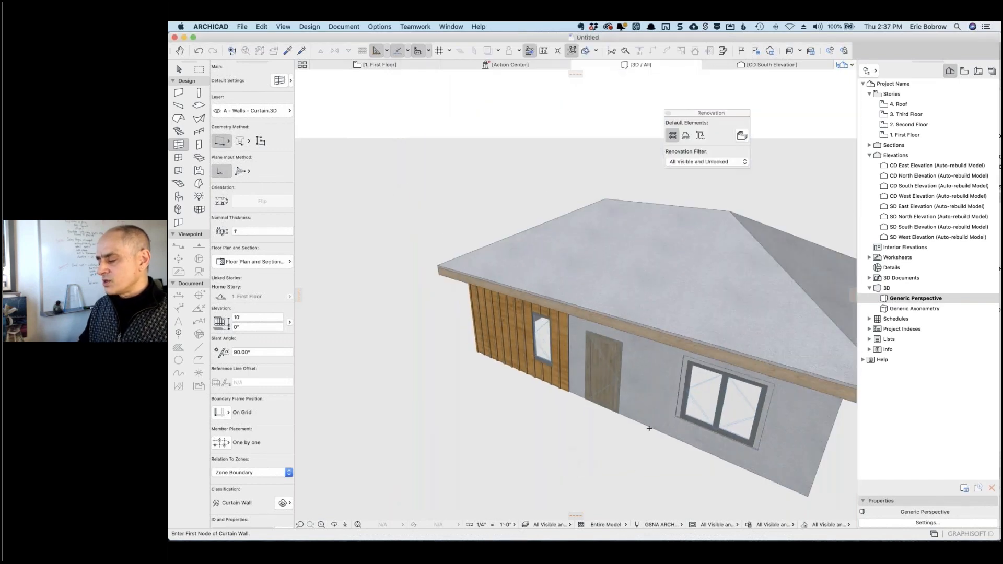
right_click(641, 445)
click(402, 379)
click(379, 375)
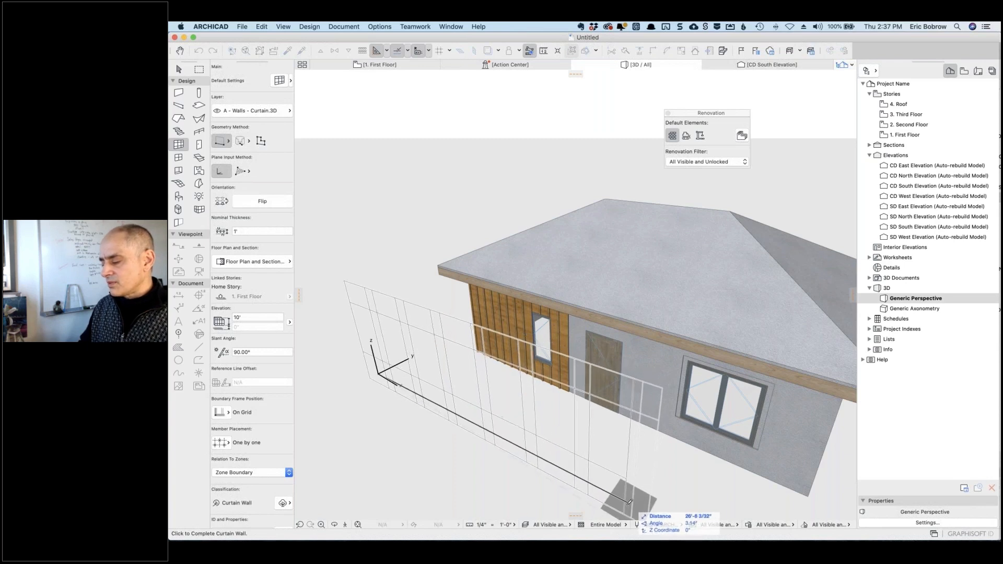
click(629, 503)
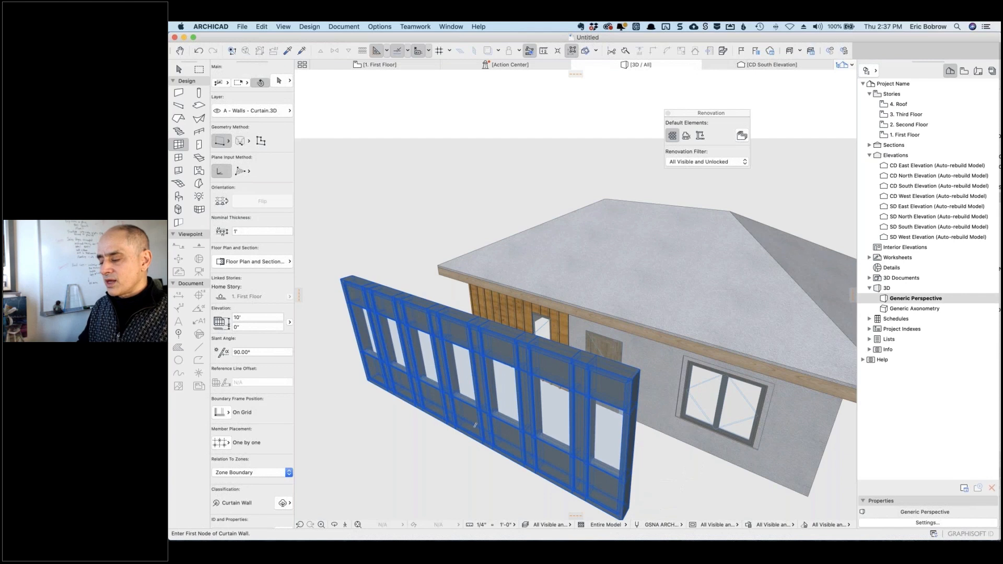
shift+click(511, 426)
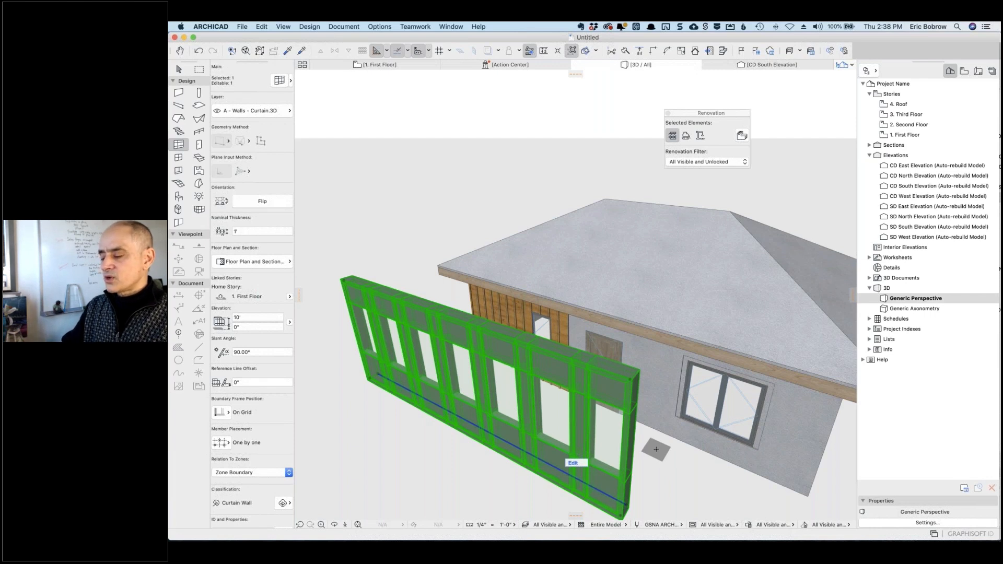
key(Delete)
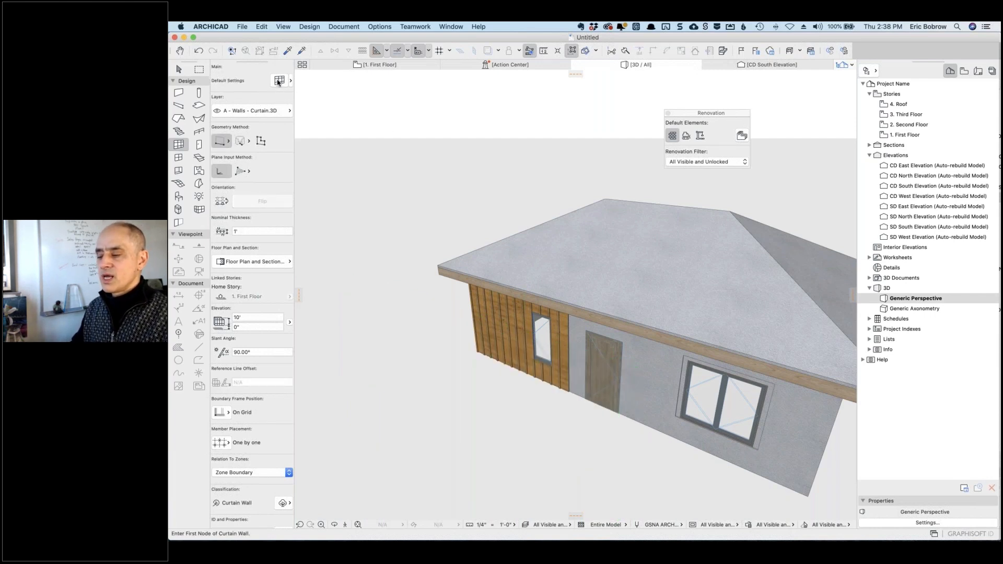
Clear the default curtain wall grid pattern and define column A as 1' wide with fixed column sizes
click(279, 81)
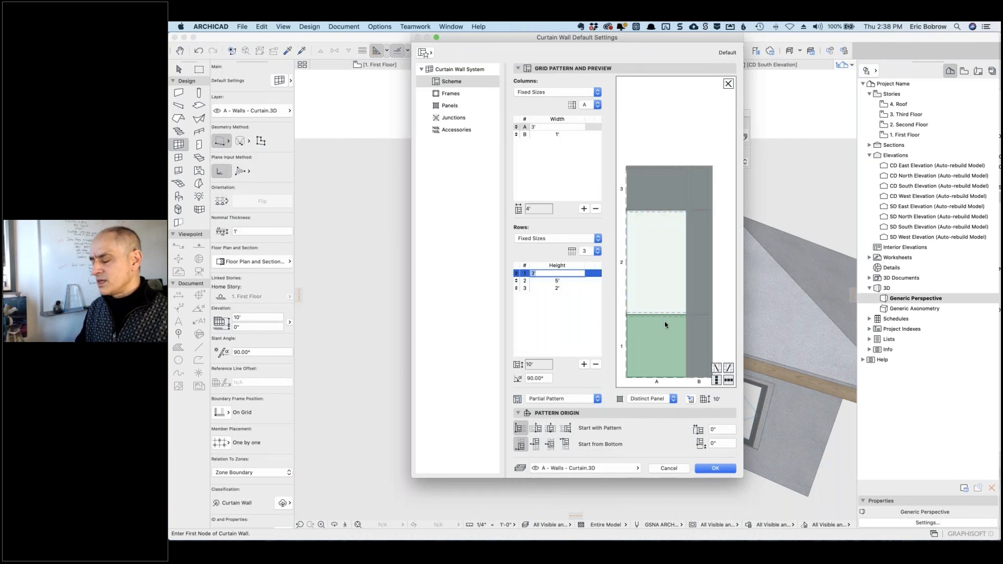
click(729, 85)
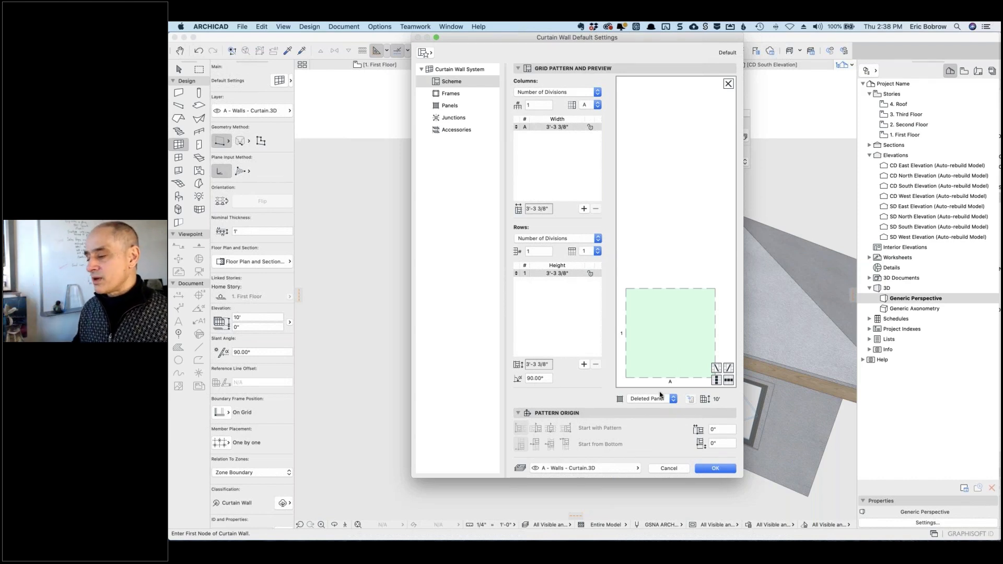
click(554, 128)
text(1)
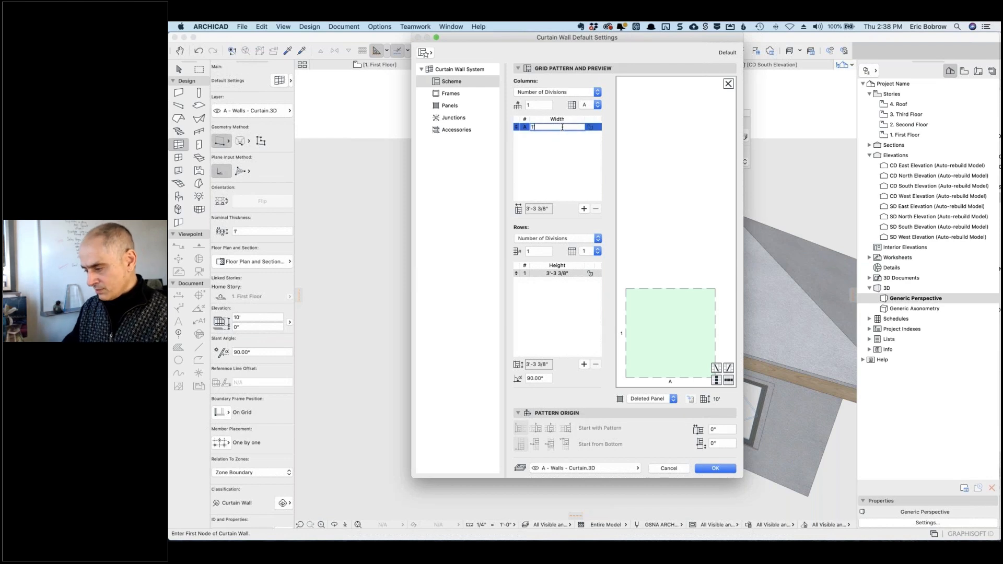
click(594, 92)
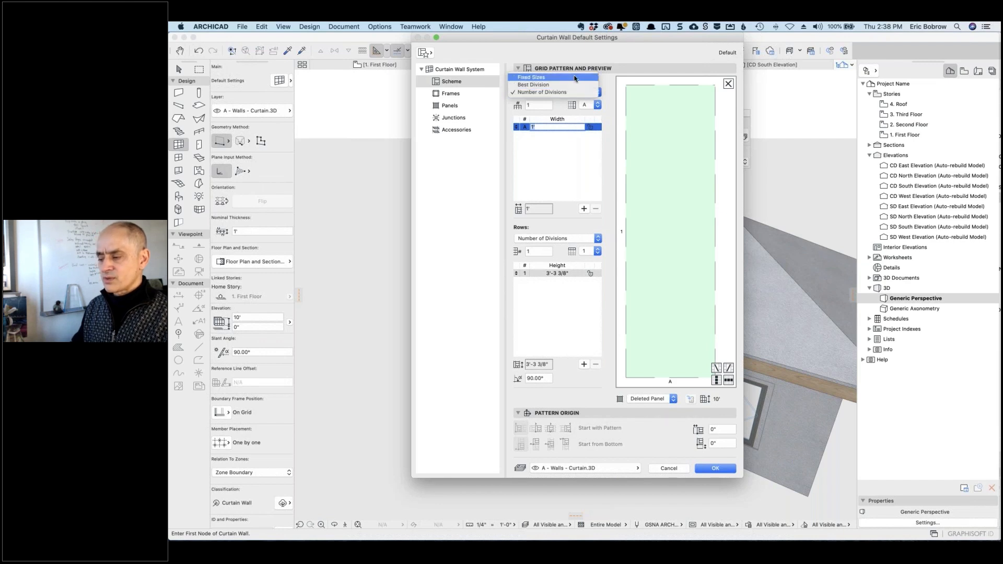
click(575, 78)
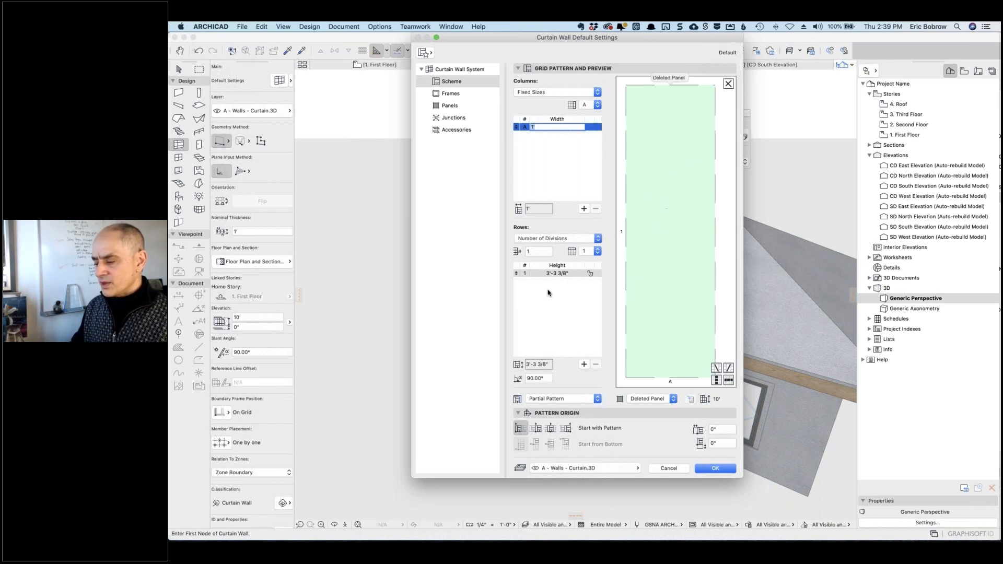
Set the height of row 1 in the curtain wall scheme to 10'
click(566, 274)
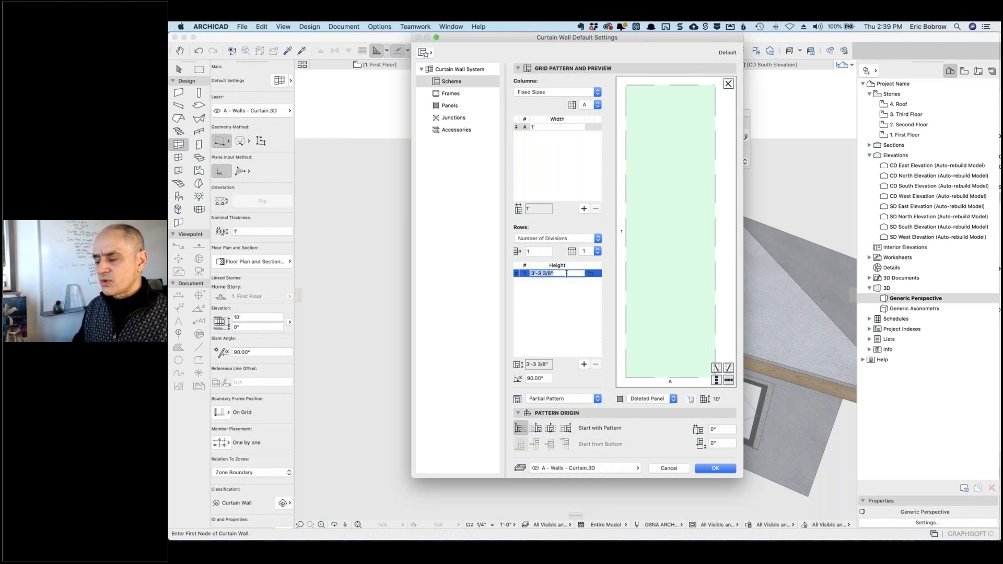
text(10)
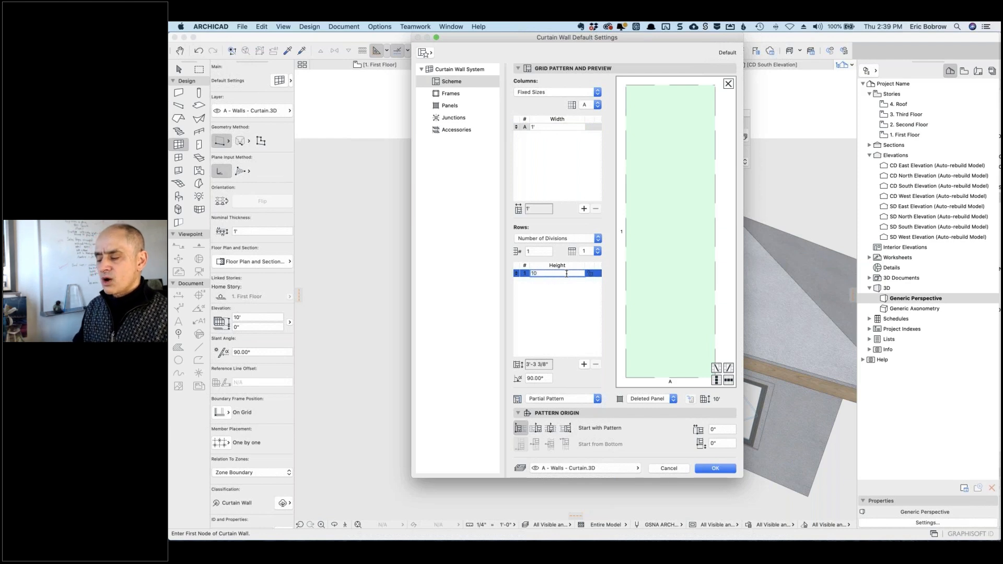
text(')
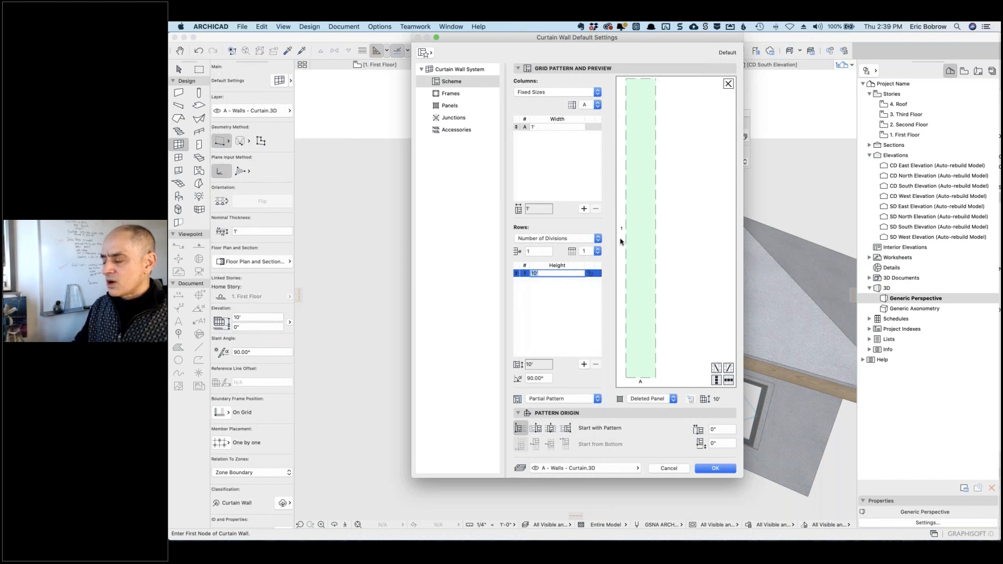
Assign the Mullion Frame class to the vertical grid line beside column A in the pattern preview, and check the top grid line
click(657, 247)
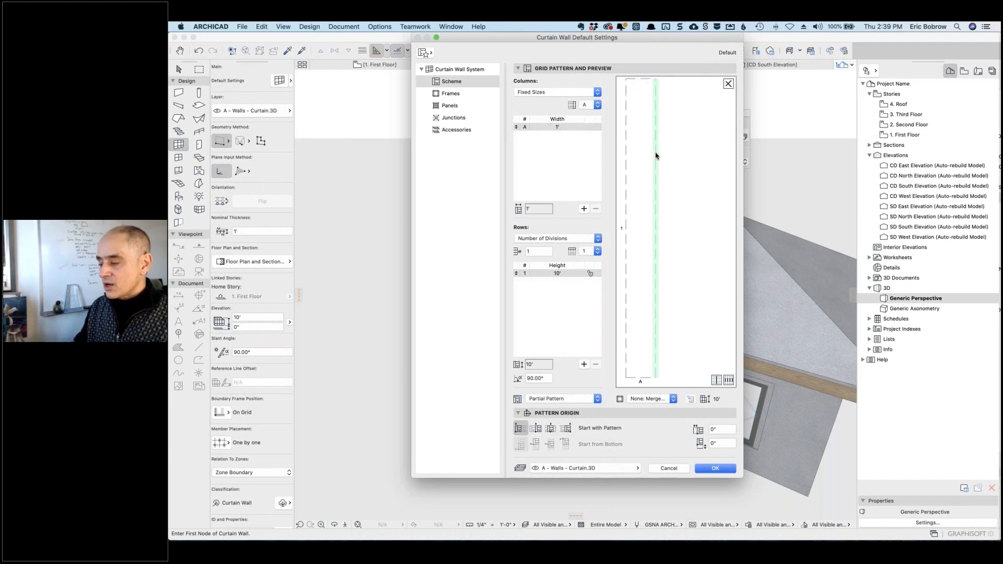
click(668, 399)
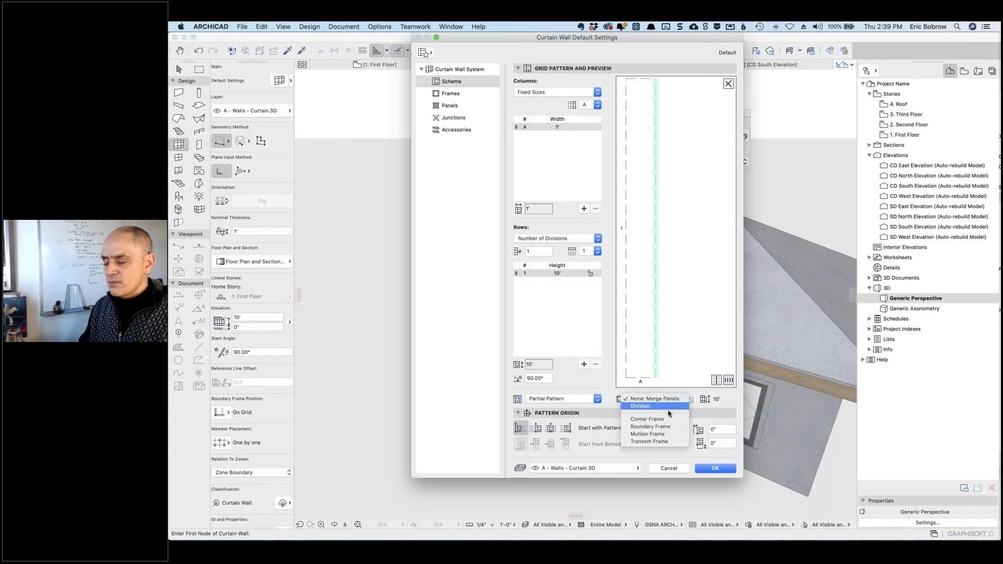
click(657, 435)
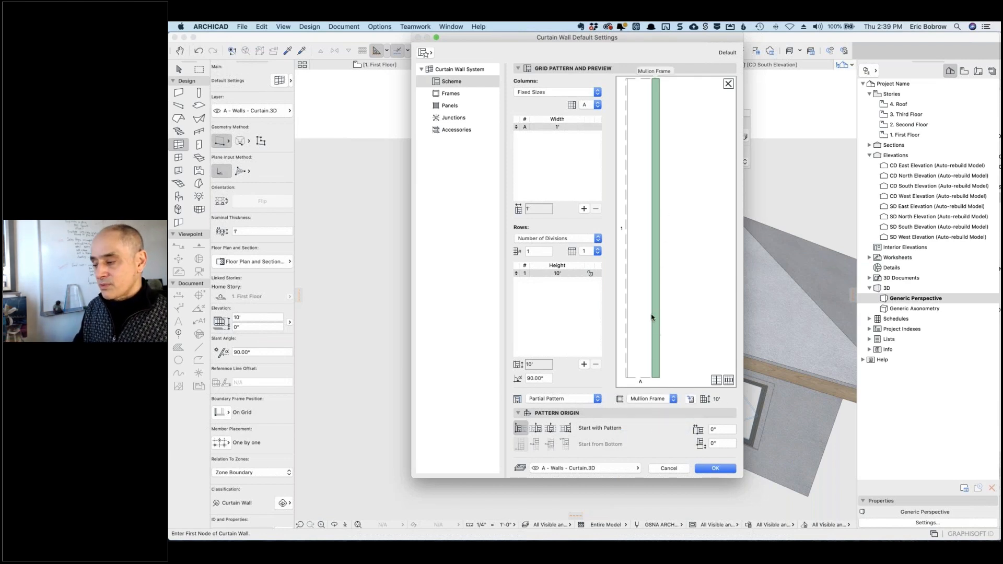
click(643, 81)
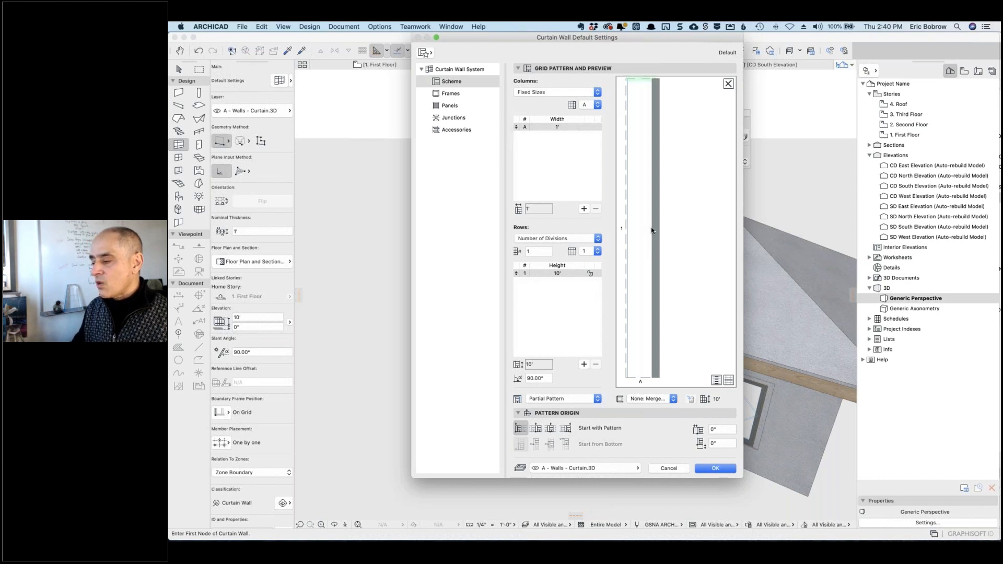
Change the Mullion Frame type to Built-in Butt-glazed Frame
click(450, 94)
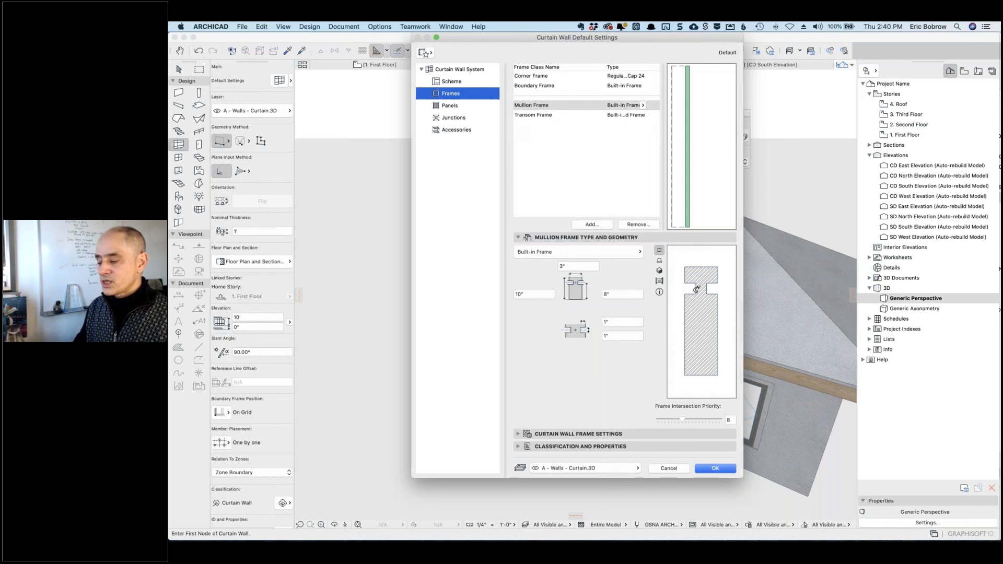
click(636, 254)
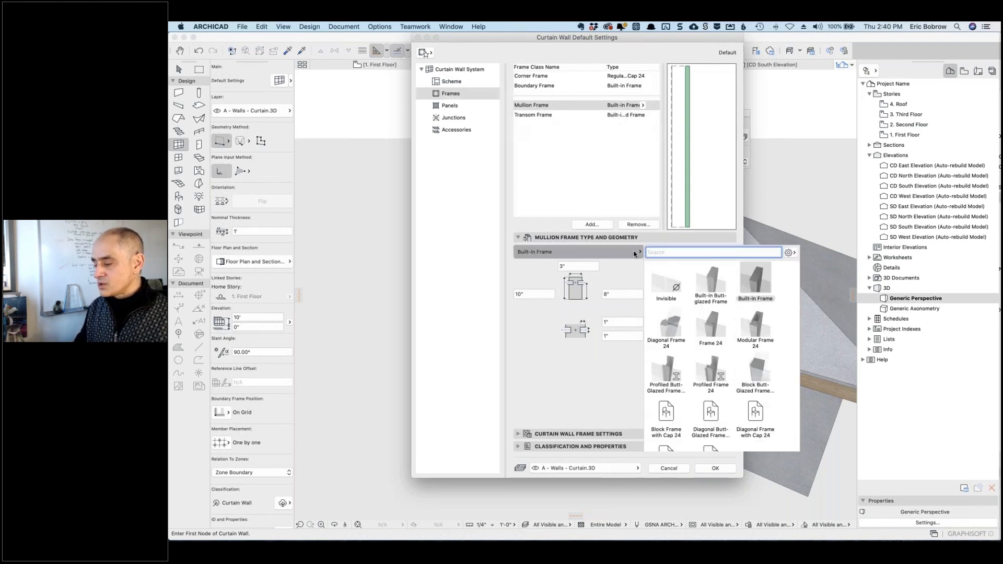
click(714, 283)
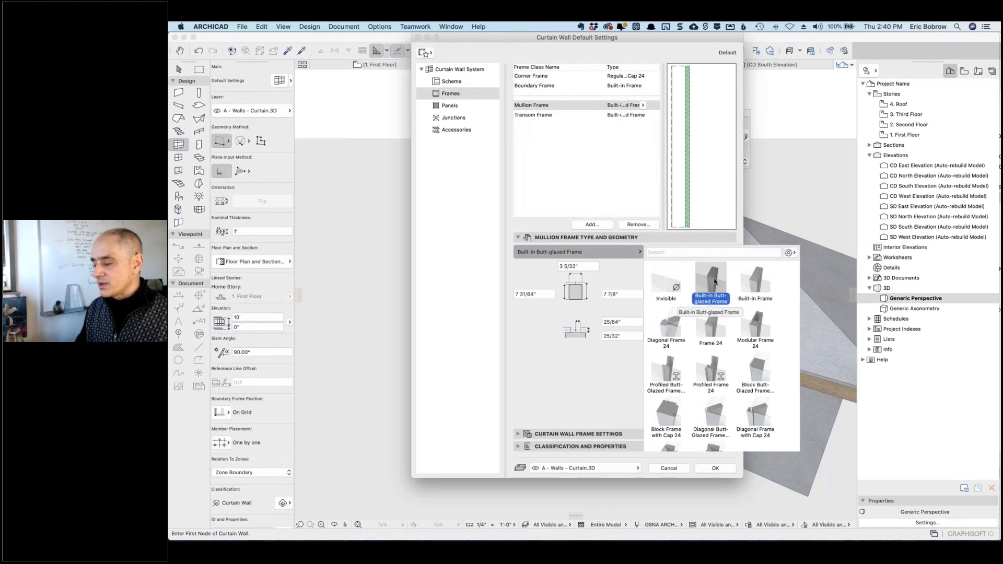
click(624, 277)
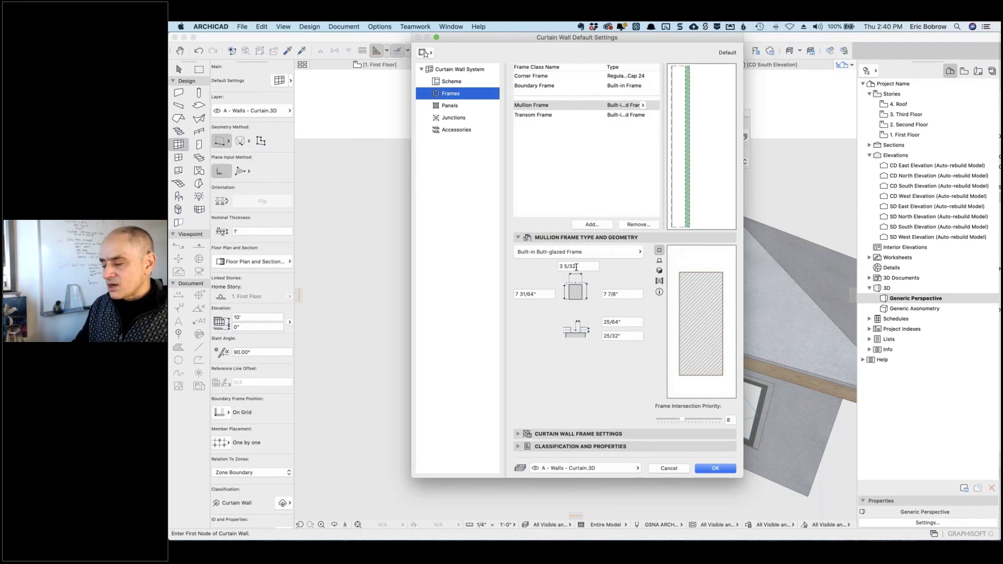
Set the mullion frame to 2" wide and 1" deep, with a panel slot position of 1"
click(557, 266)
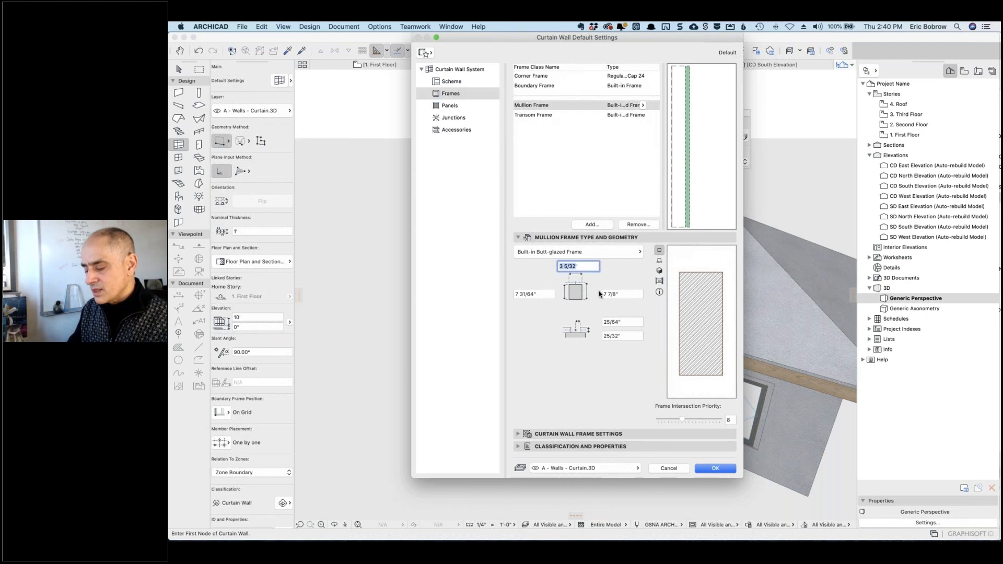
text(2)
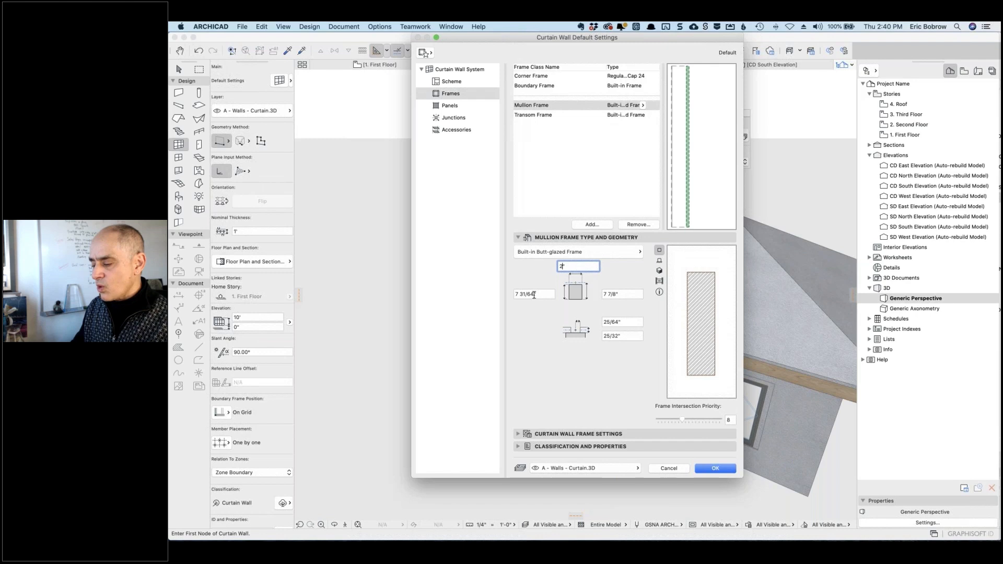
click(527, 294)
text(1)
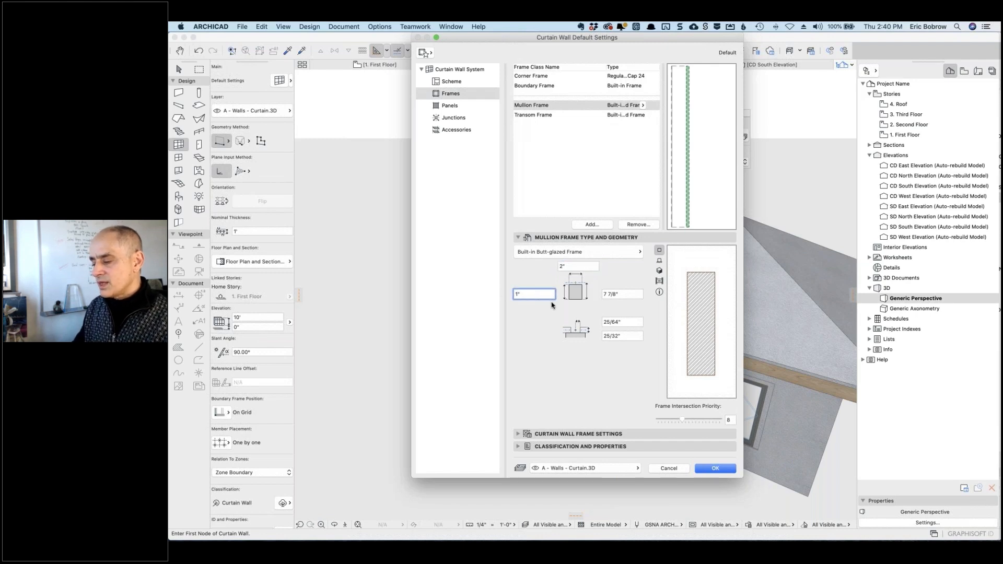
click(620, 294)
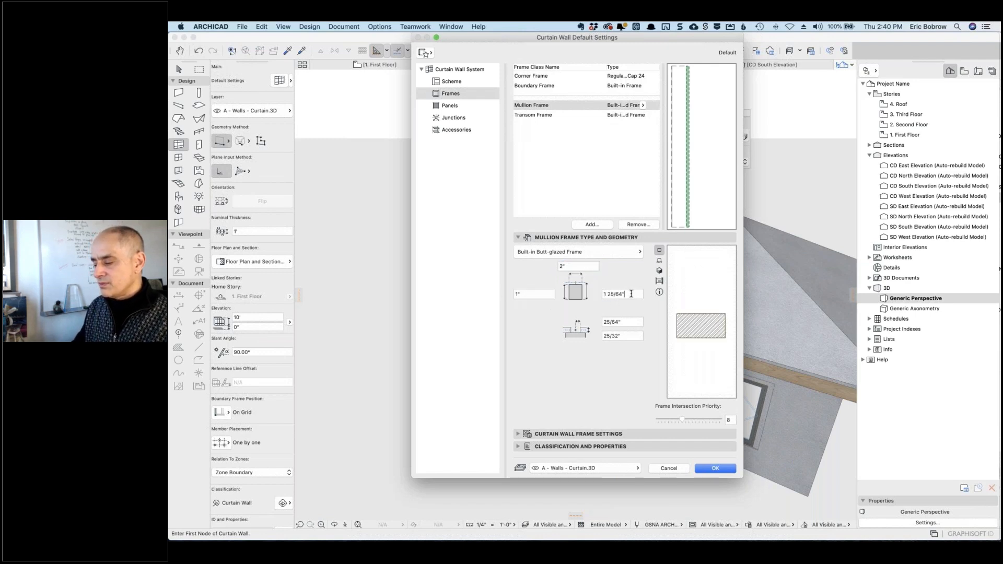
text(1)
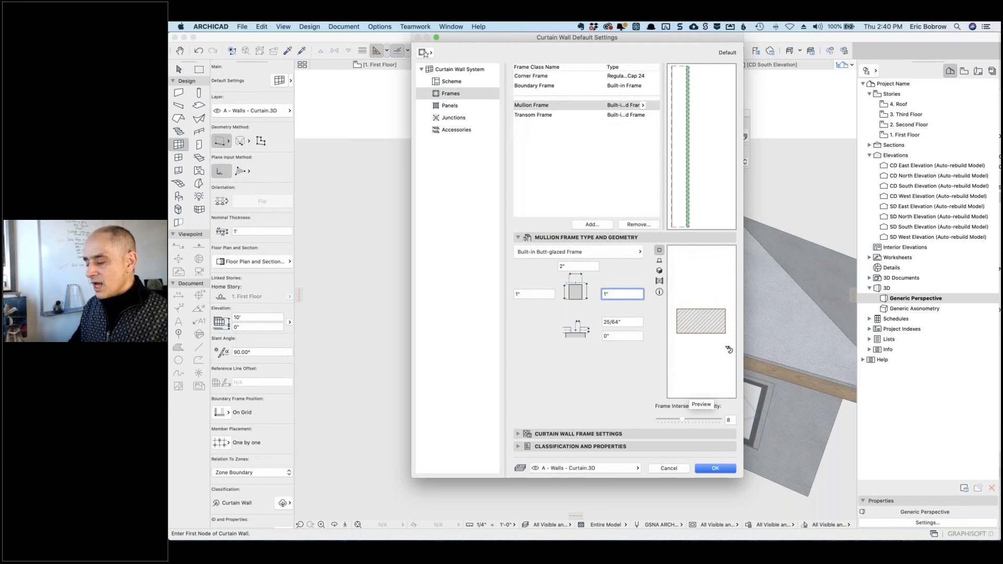
Set the mullion frame's building material to Wood - Siding
click(519, 435)
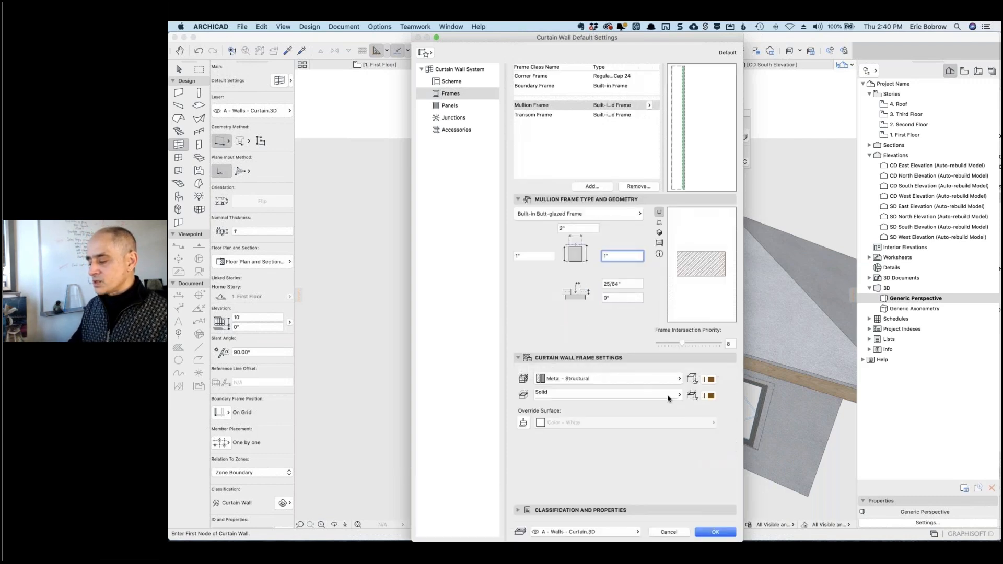
click(620, 380)
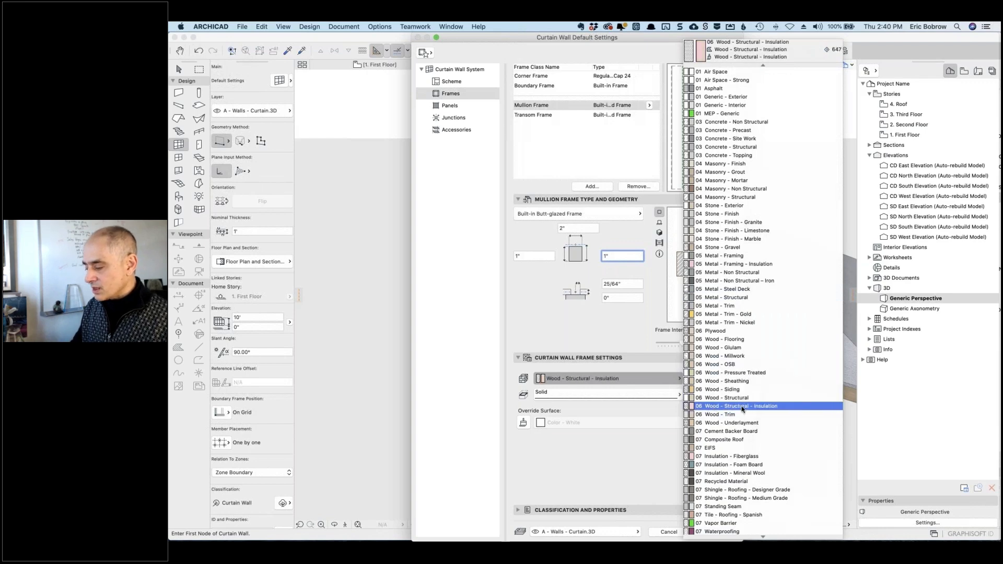
click(745, 390)
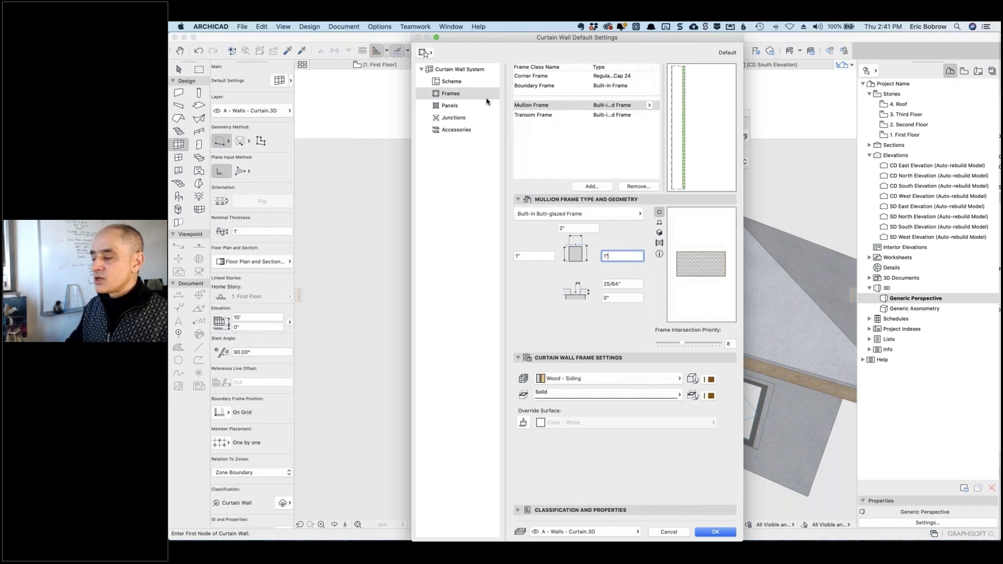
Change the Boundary Frame type to Invisible
click(531, 86)
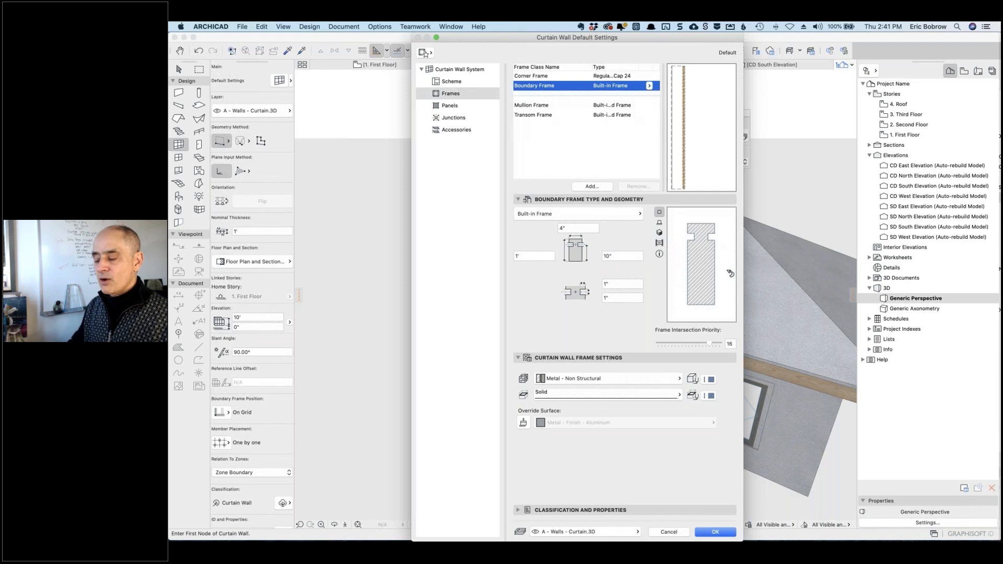
click(649, 86)
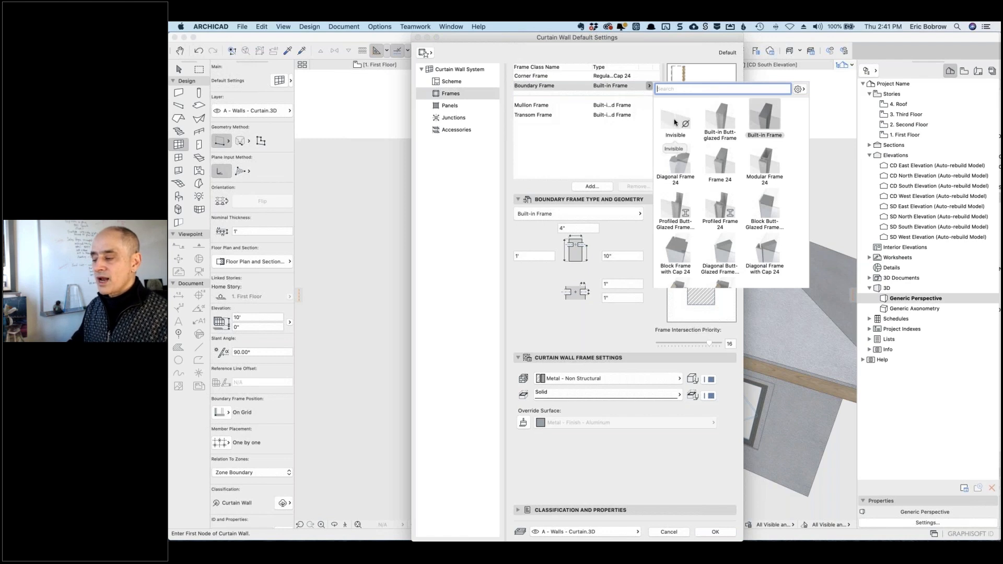
click(675, 122)
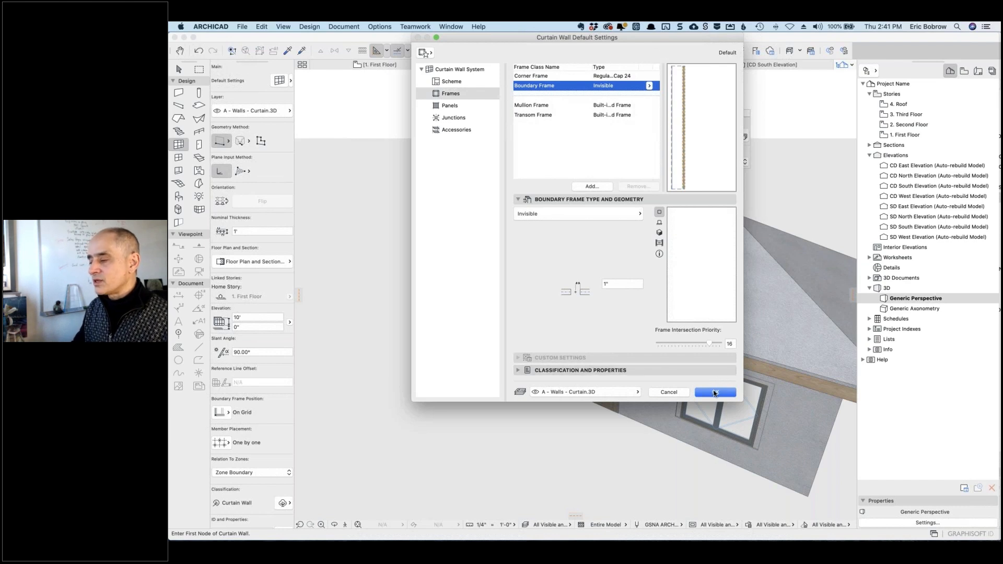
Set the system's nominal thickness to 1" and panel center offset to 0", place boundary frames Inside Boundary, and accept the defaults
click(460, 70)
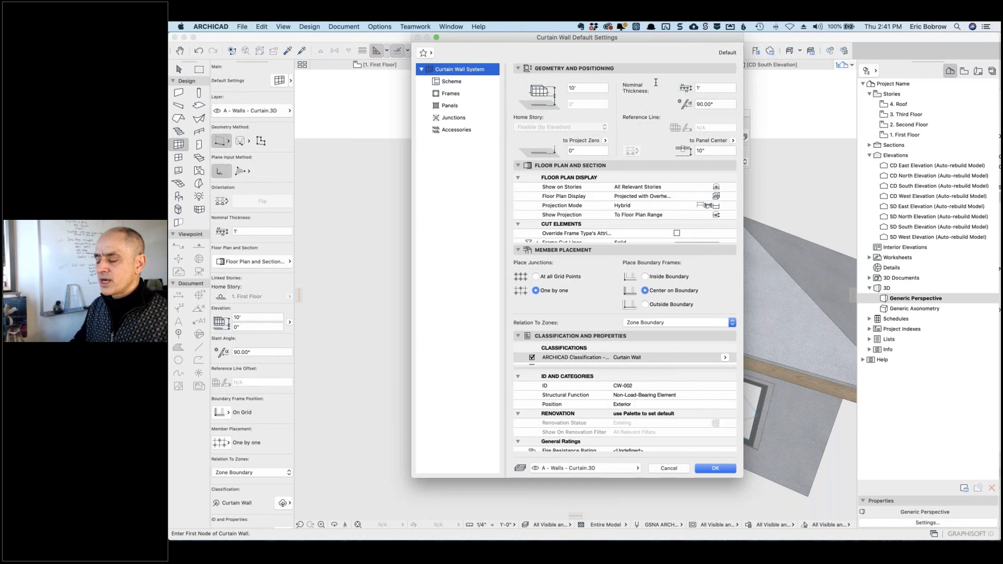
drag(708, 89, 654, 86)
text(1")
click(705, 152)
drag(705, 151, 690, 151)
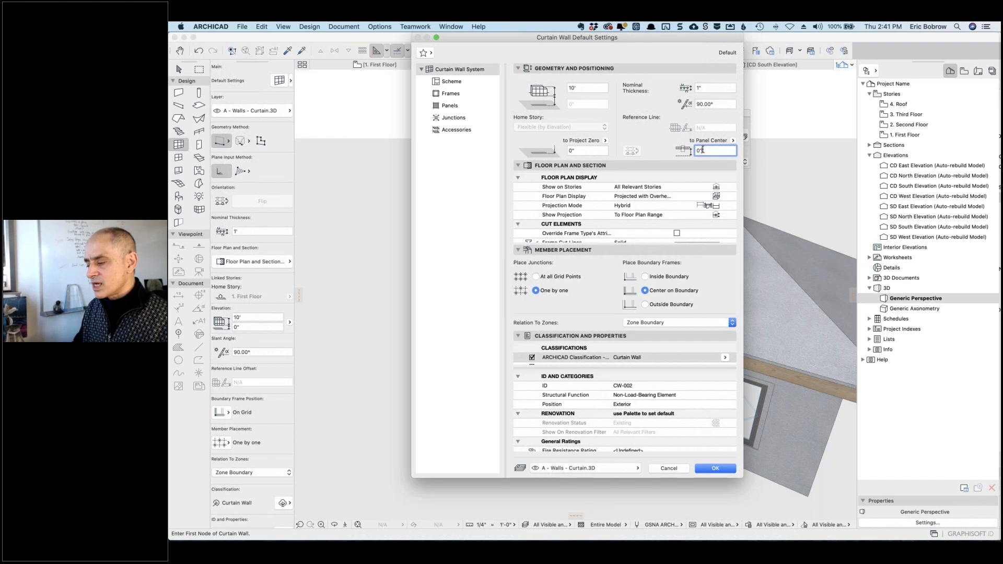
click(646, 277)
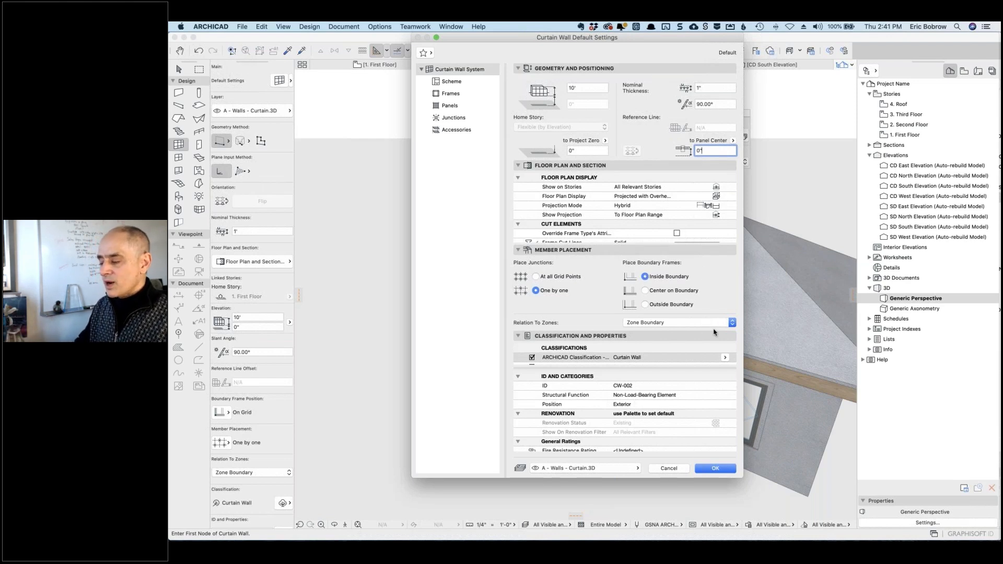
click(723, 471)
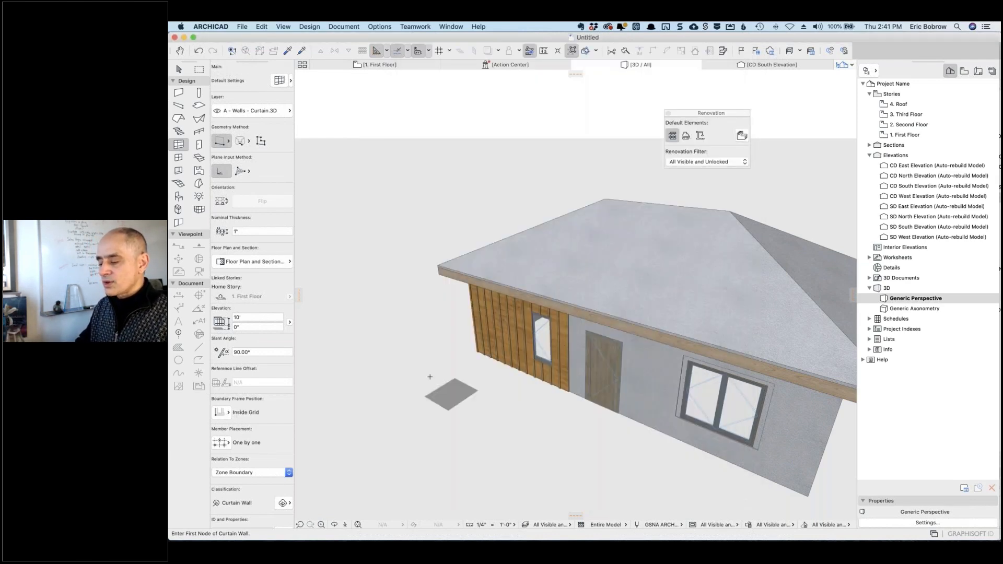
Draw a trial curtain wall about 18'-9" long in front of the house, and undo it
click(437, 377)
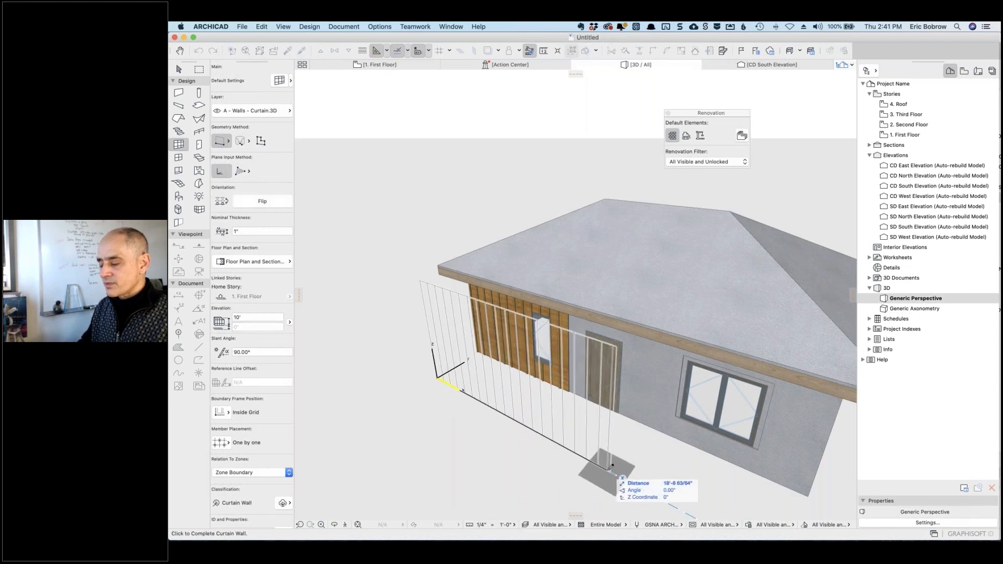
click(610, 466)
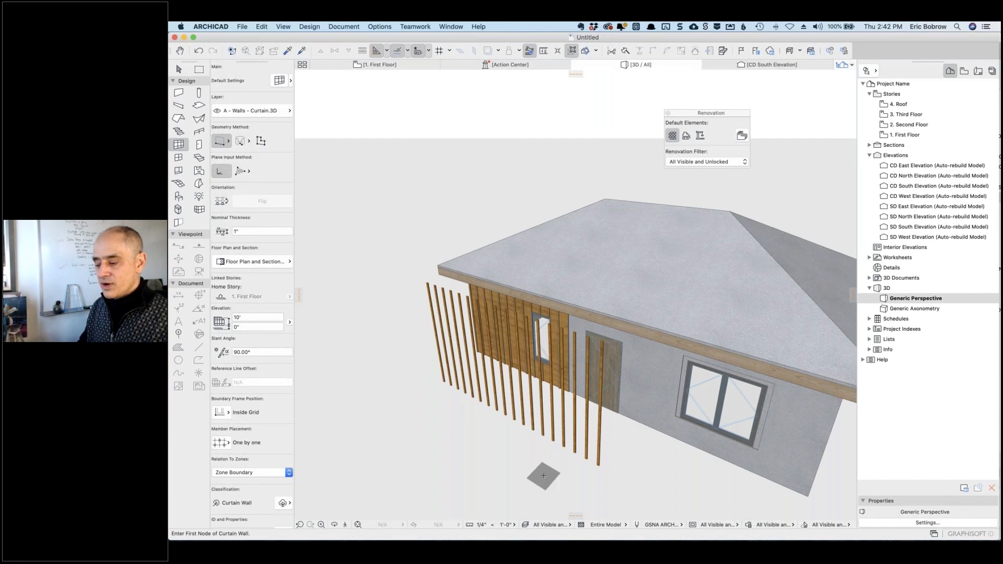
key(super+z)
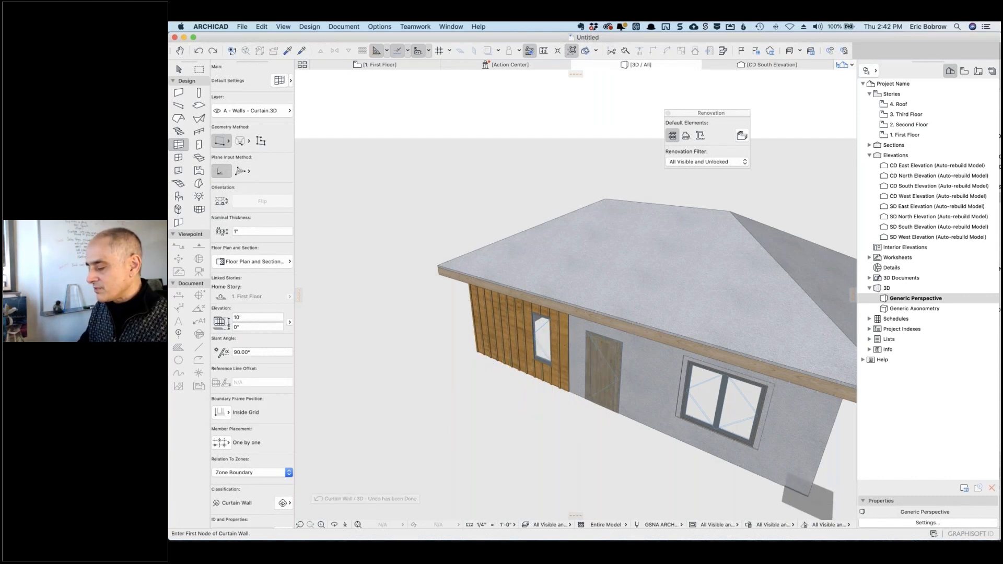
Draw a curtain wall about 13'-8 1/2" long along the front wall from the house corner to beside the door, and open it for editing
click(809, 495)
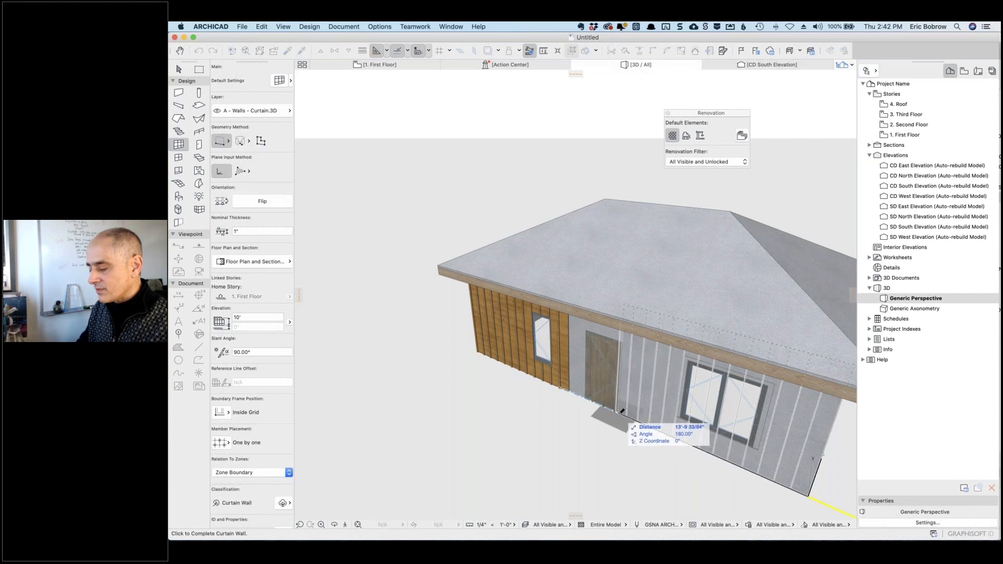
click(622, 412)
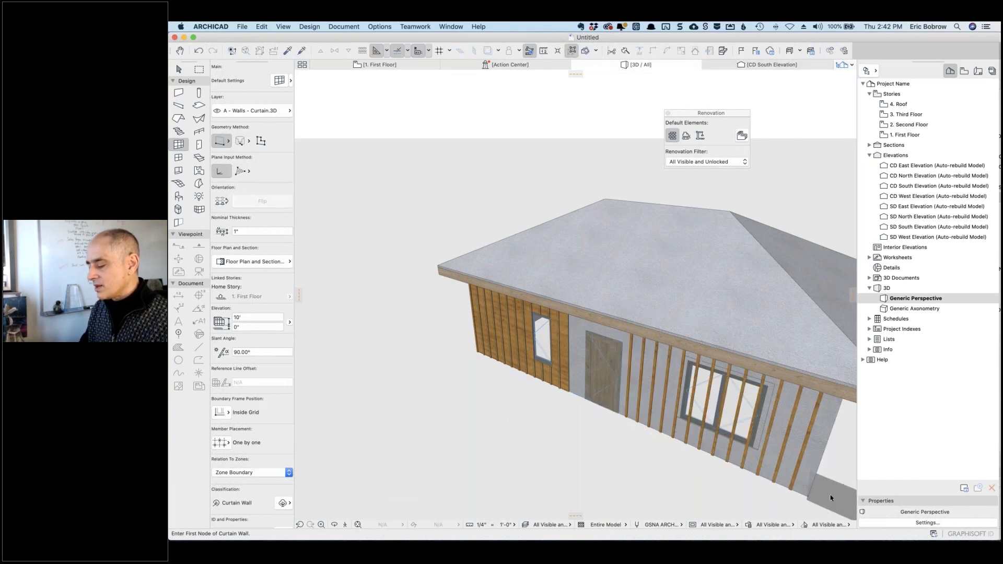
shift+middle_drag(732, 439, 703, 413)
middle_drag(703, 413, 736, 352)
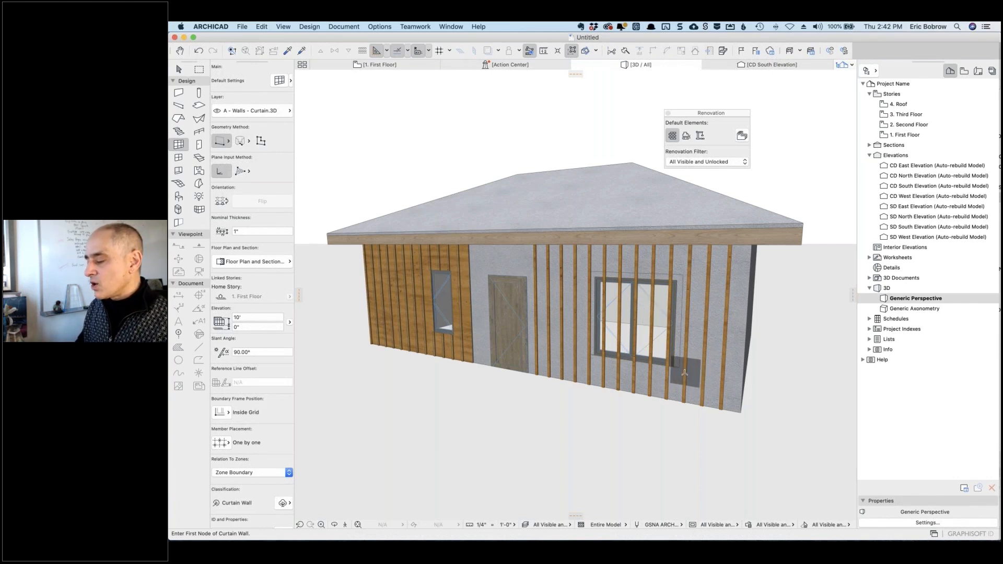
key(shift)
shift+click(693, 325)
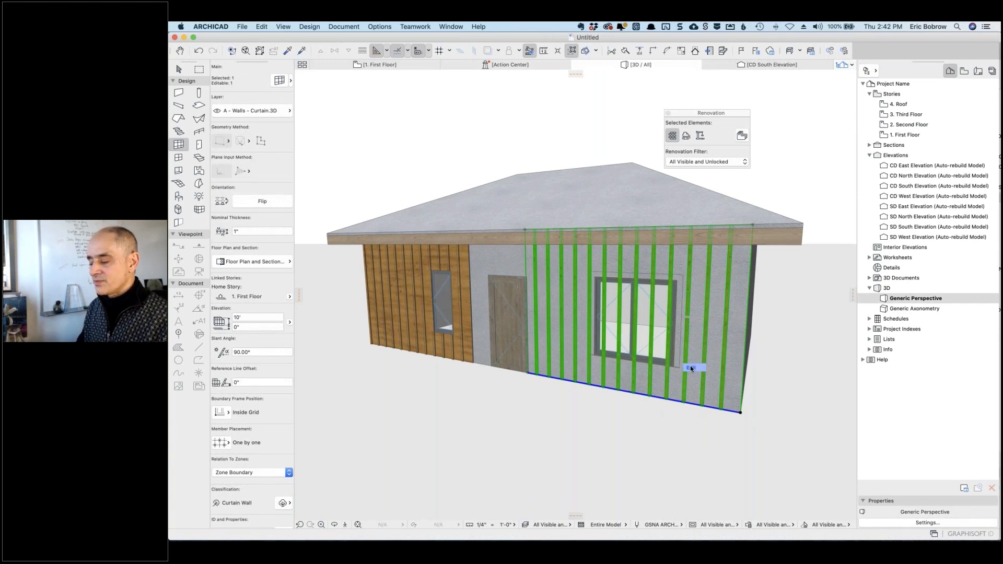
click(691, 369)
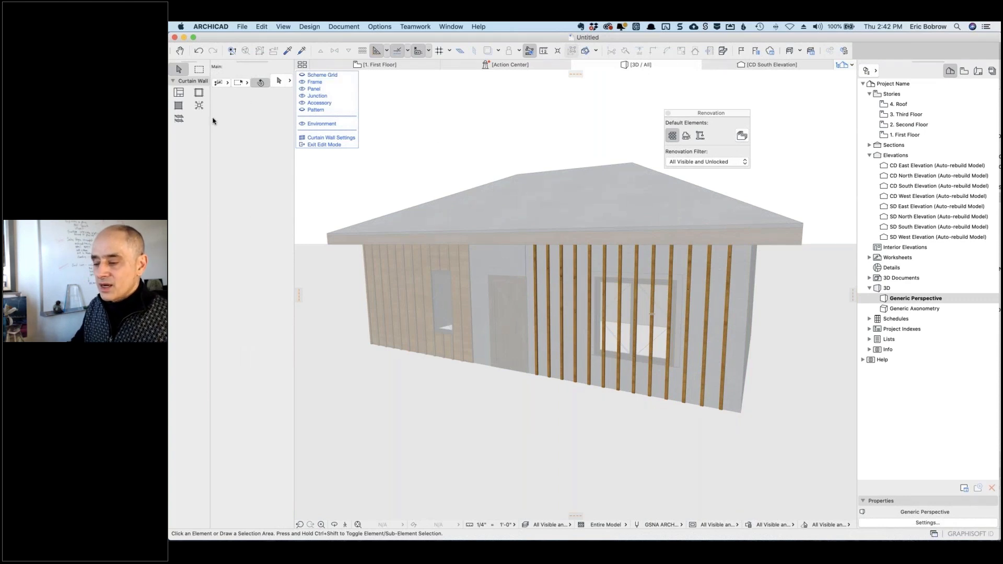
Set the curtain wall Frame defaults to the Transom Frame class and raise the connection priority to 16
click(199, 93)
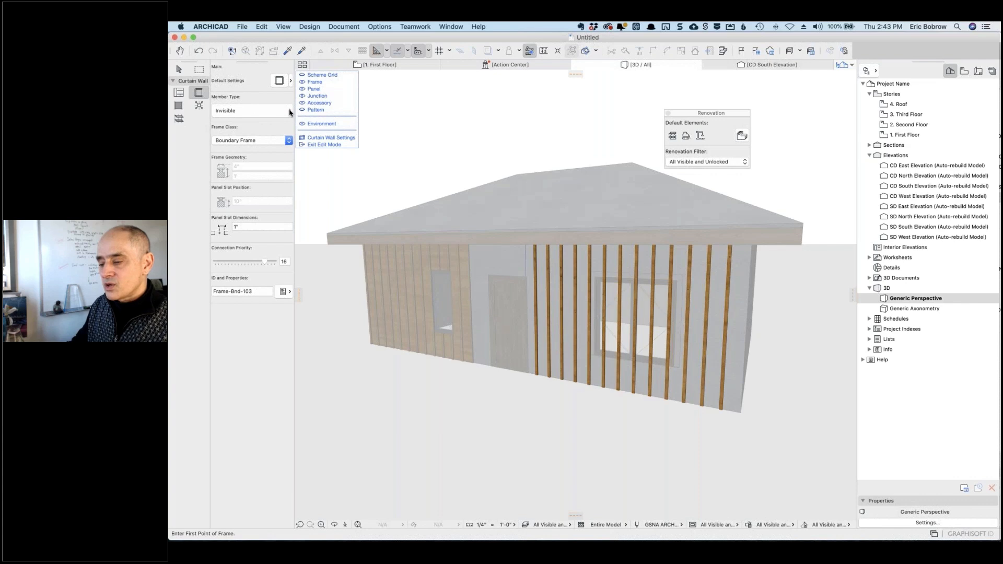
click(290, 112)
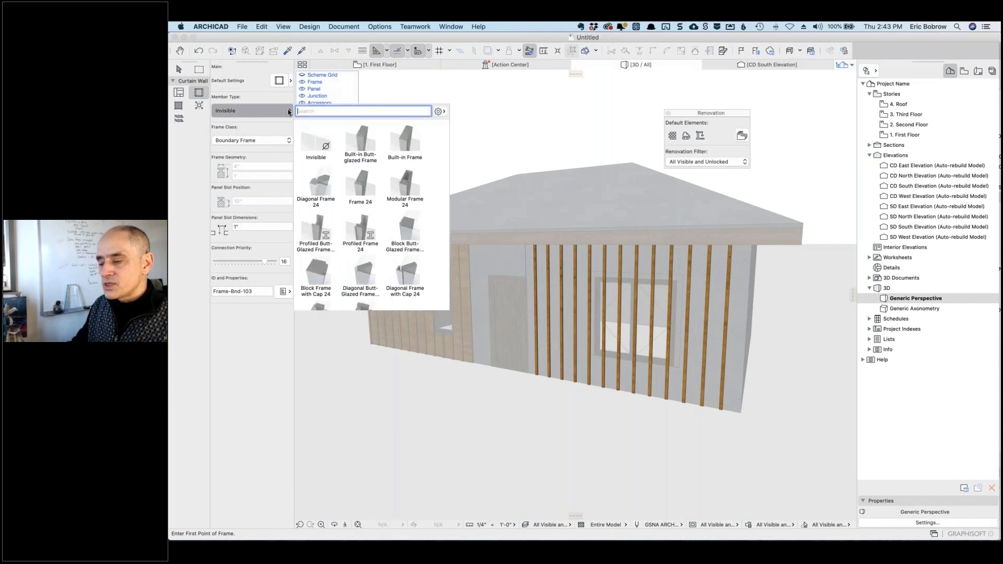
click(289, 112)
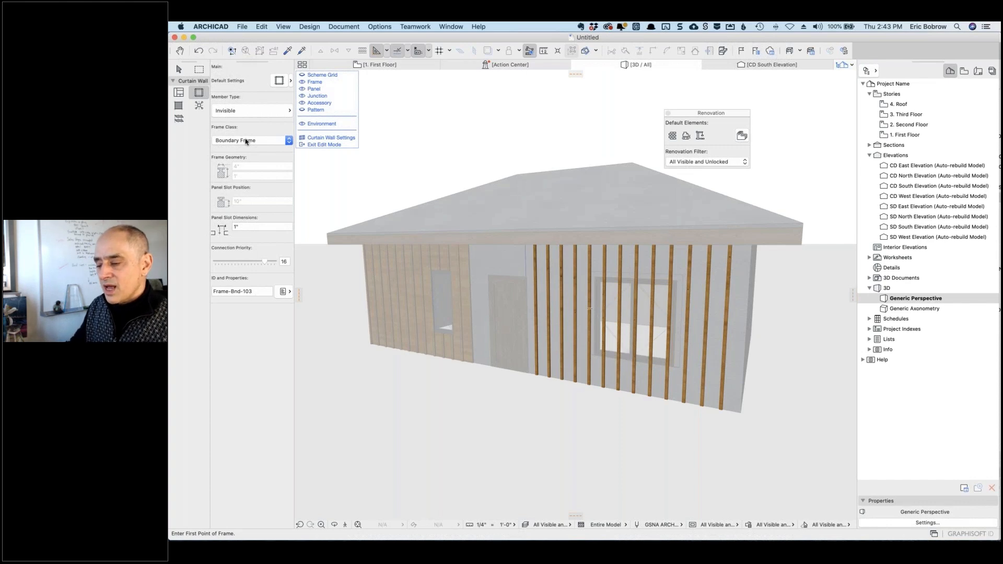
click(286, 142)
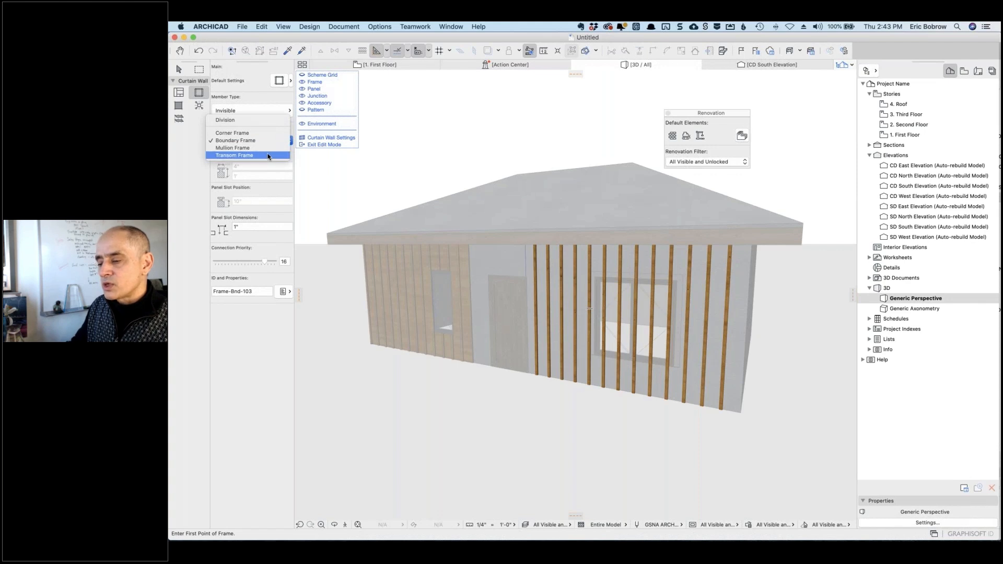
click(270, 156)
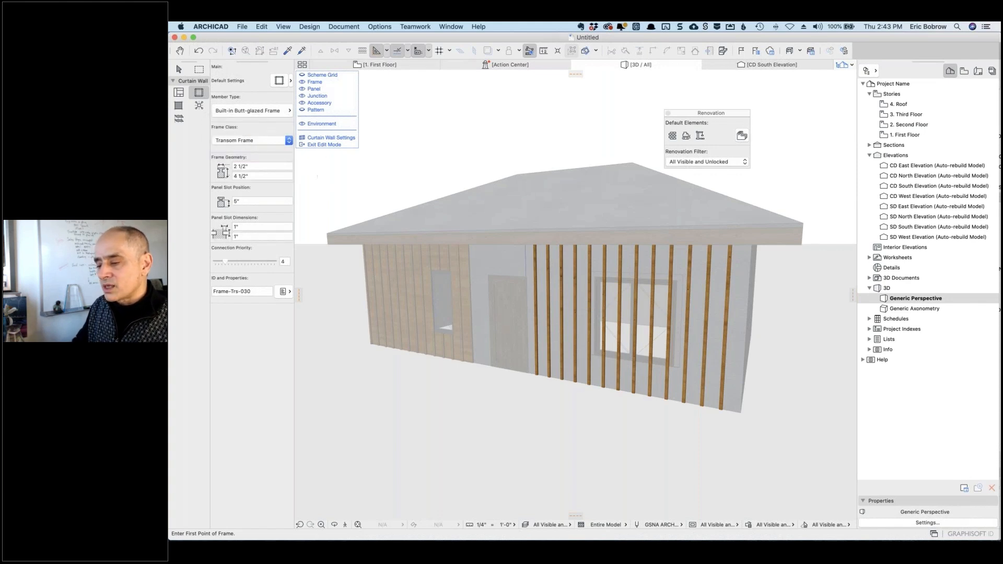
drag(224, 262, 264, 263)
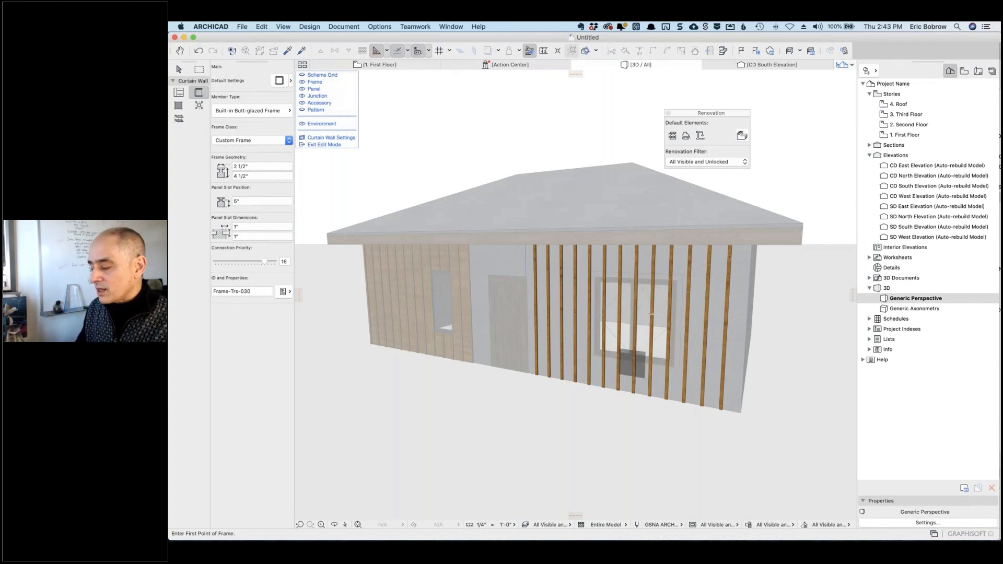
Draw a 6' horizontal frame just below the large window, spanning between the full-height battens on either side of it
scroll(651, 314, up, 10)
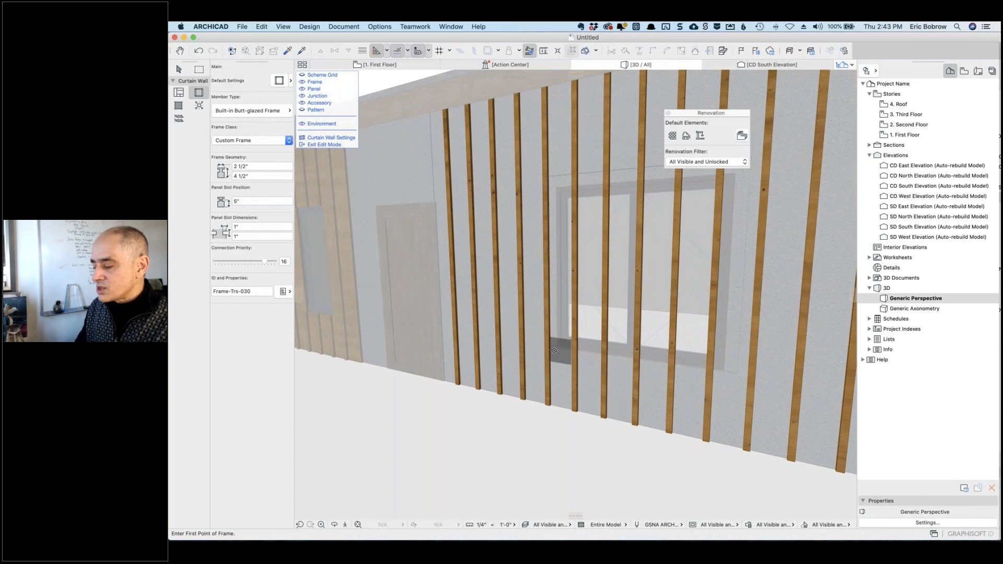
click(548, 349)
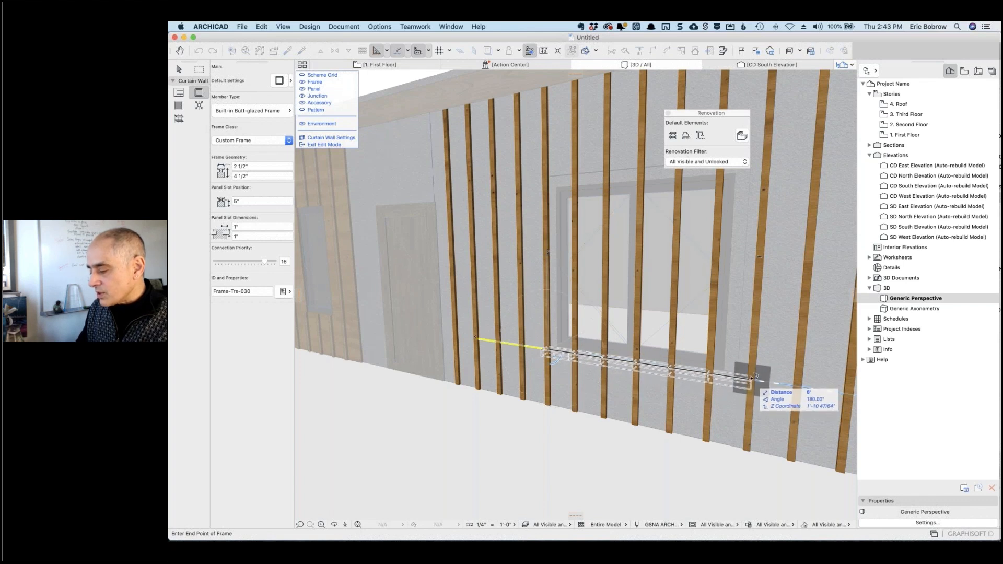
click(752, 377)
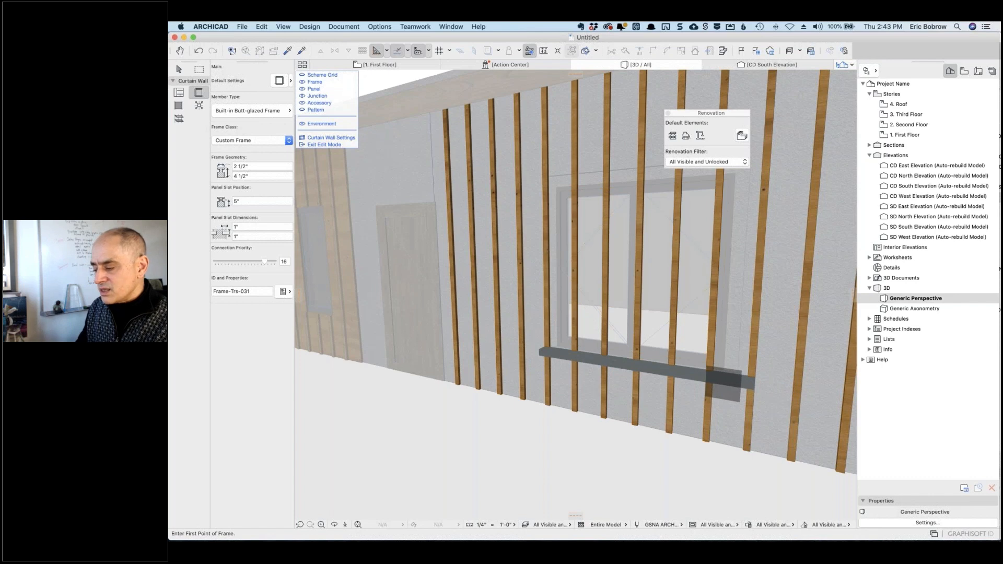
Select all six segments of the horizontal frame below the window, change their member type to Invisible, and deselect them
shift+click(732, 380)
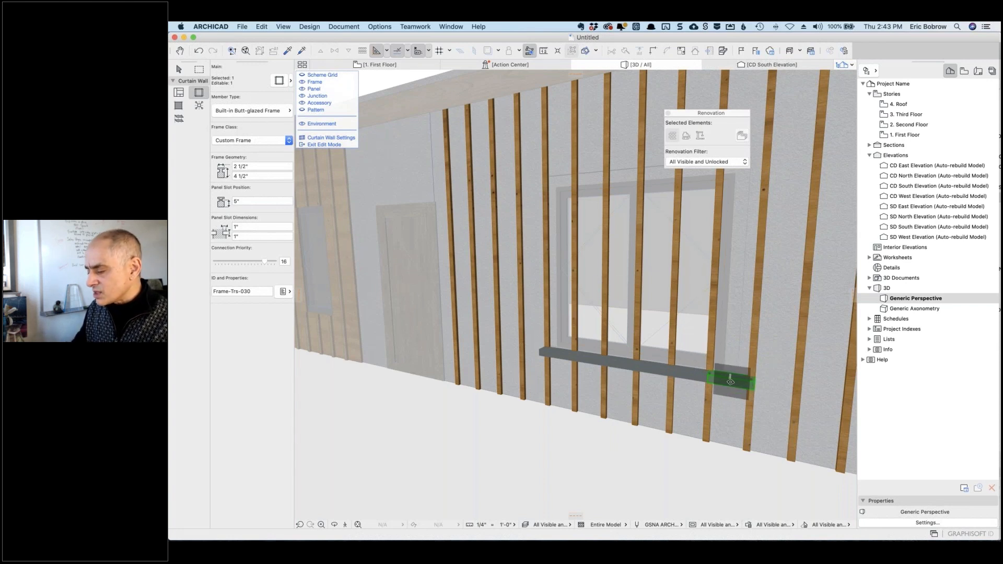
click(731, 382)
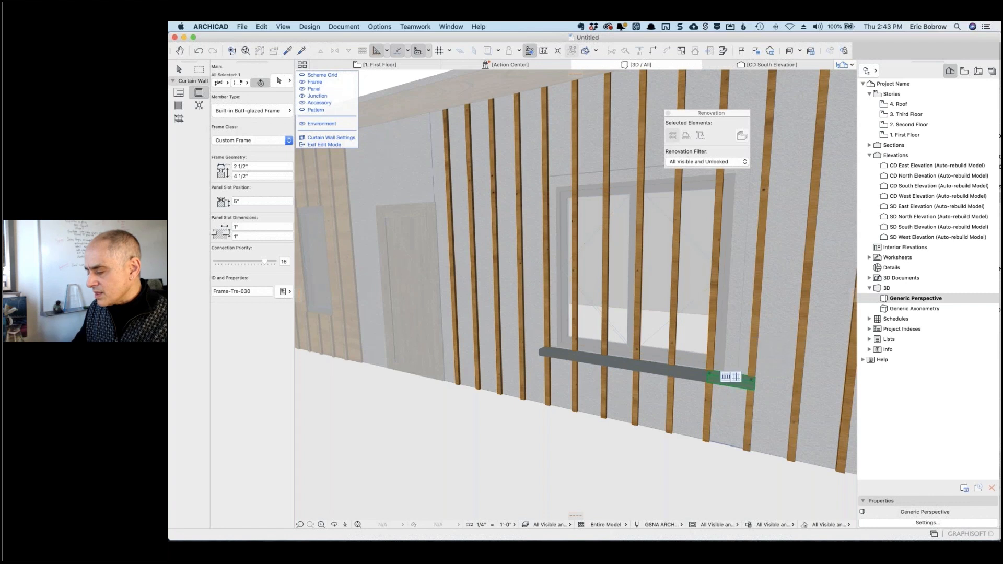
click(737, 377)
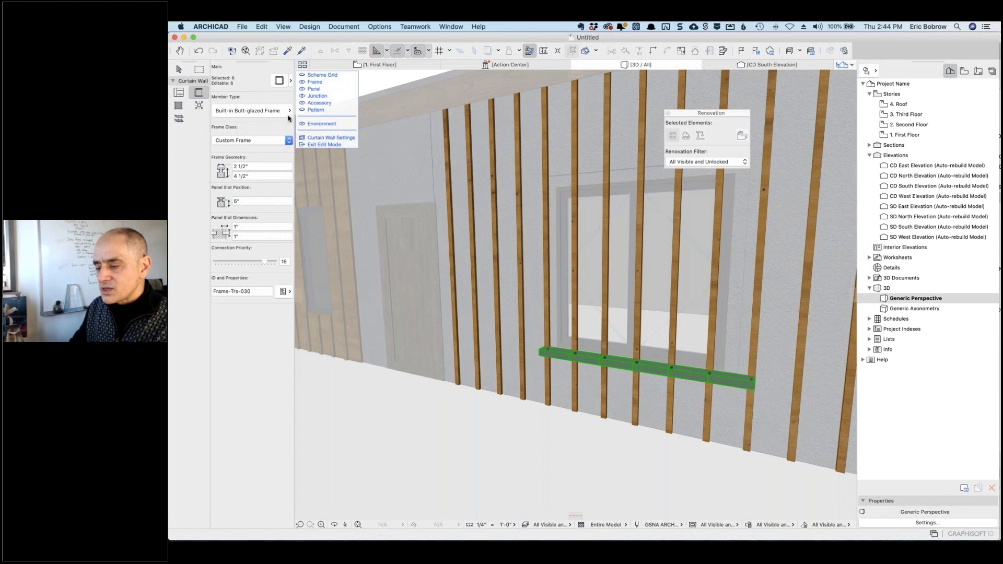
click(289, 111)
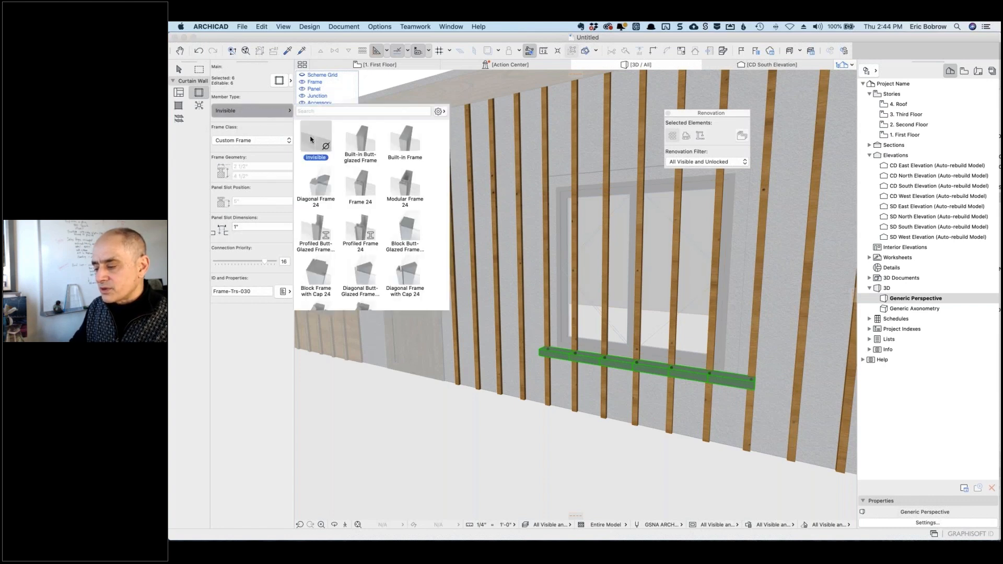
click(311, 139)
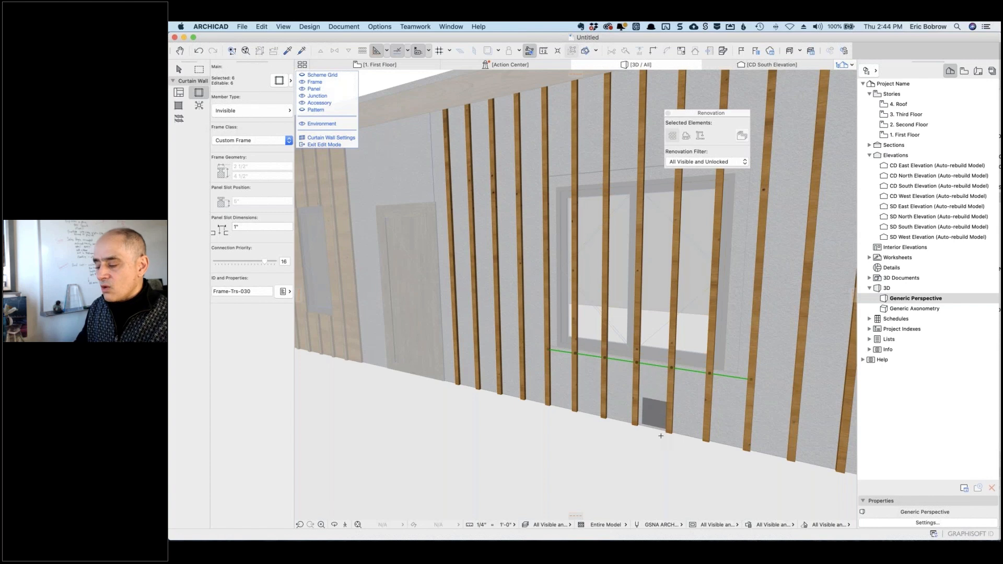
key(Escape)
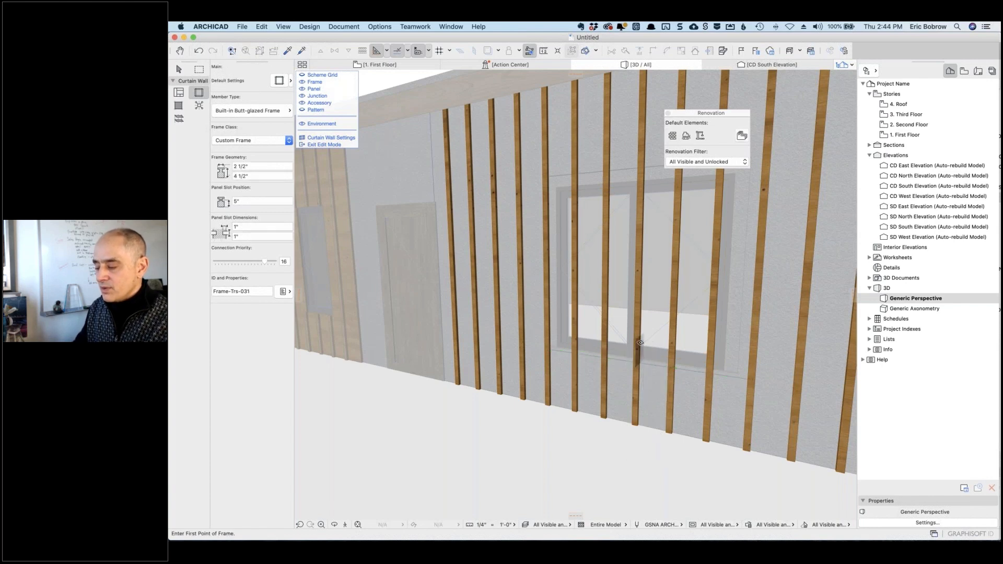
Pick up the settings of the invisible frame below the window and draw a matching 6' horizontal frame just above the window
click(639, 339)
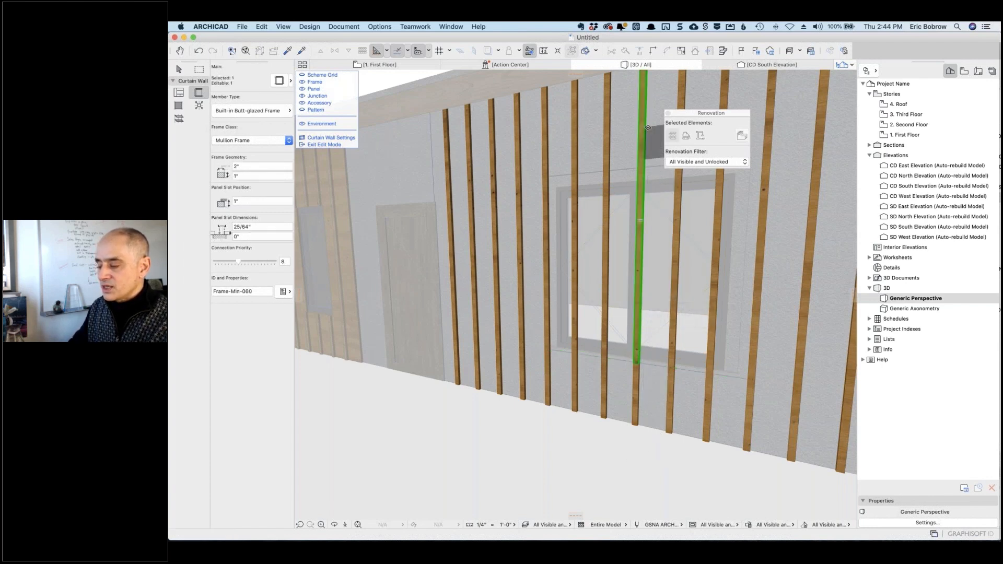
key(Escape)
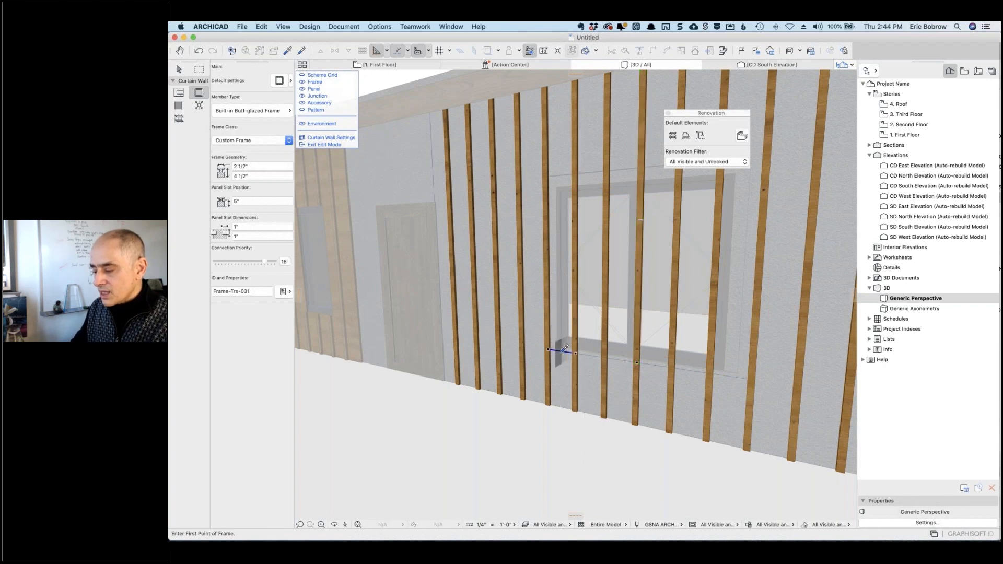
alt+click(562, 351)
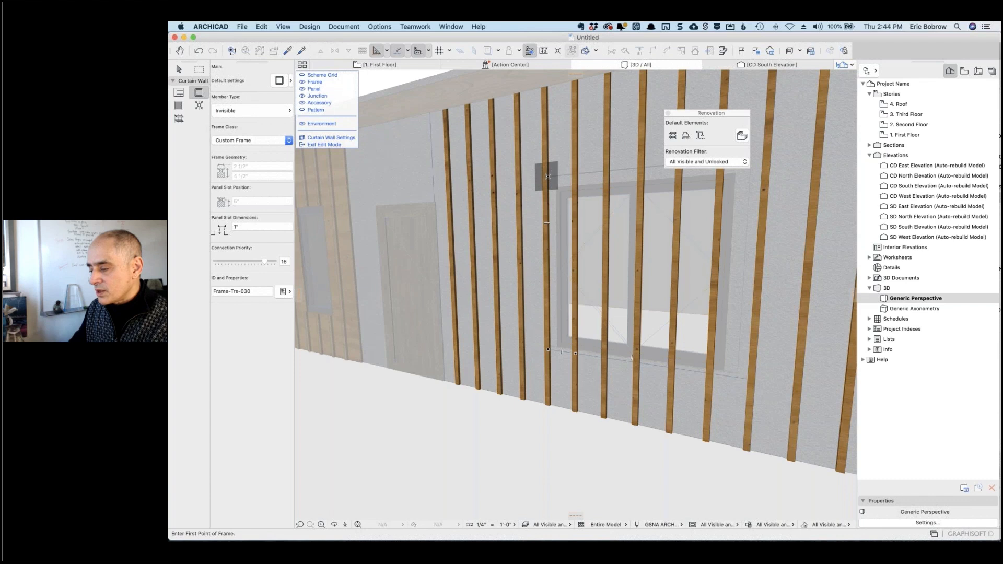
click(548, 178)
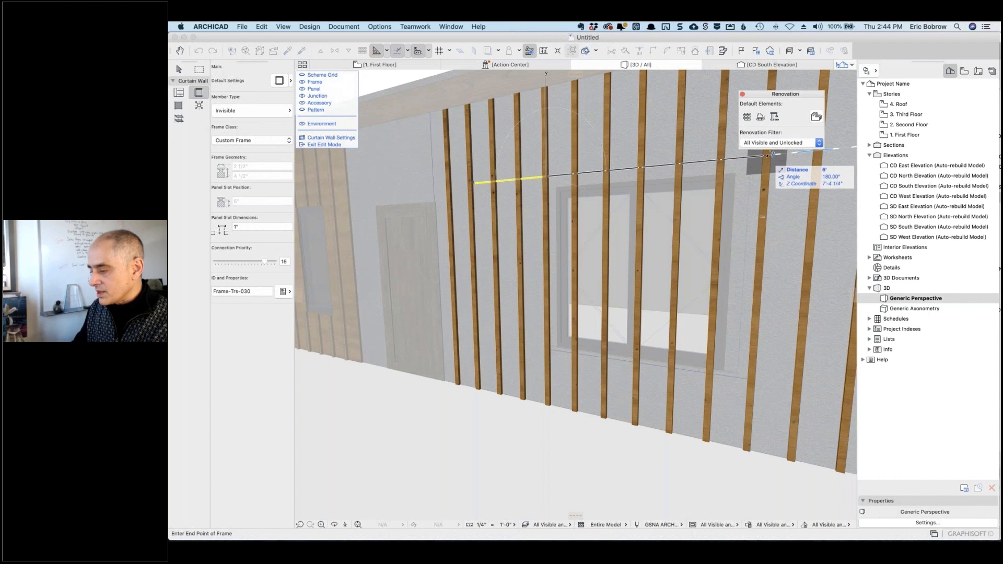
click(776, 155)
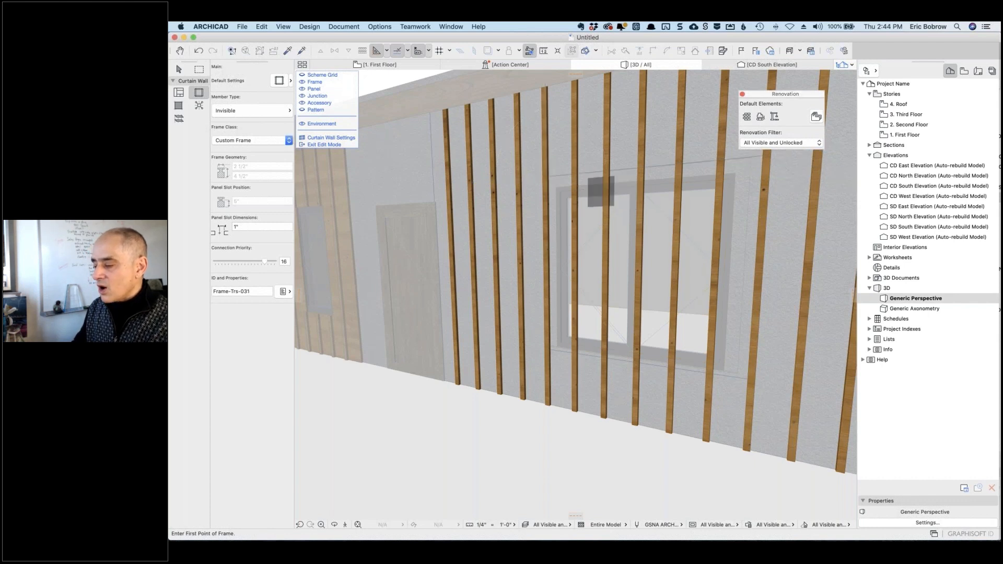
Delete the five batten segments crossing the window between the invisible frames, exit the curtain wall's edit mode, and deselect it
shift+click(640, 200)
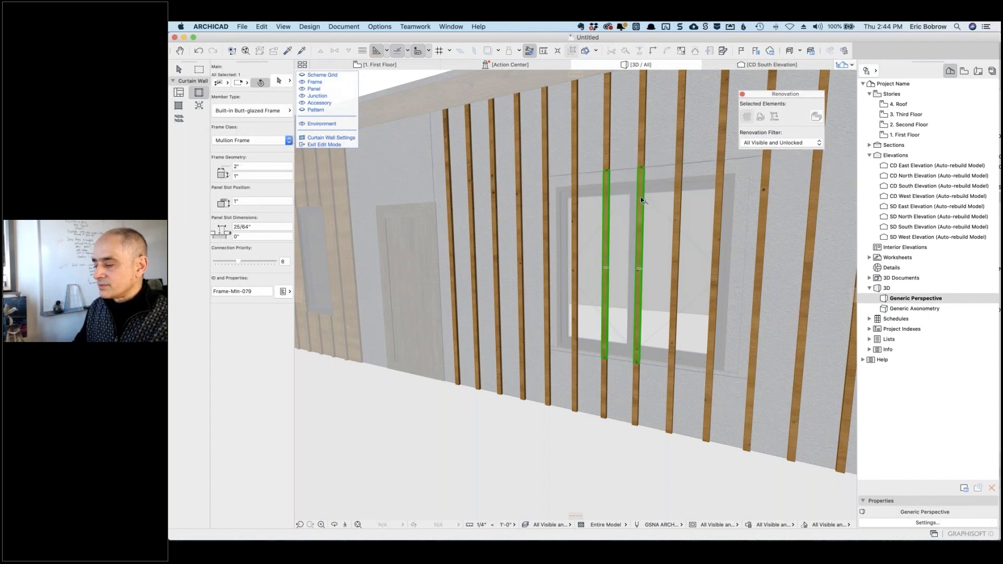
shift+click(677, 208)
shift+click(719, 212)
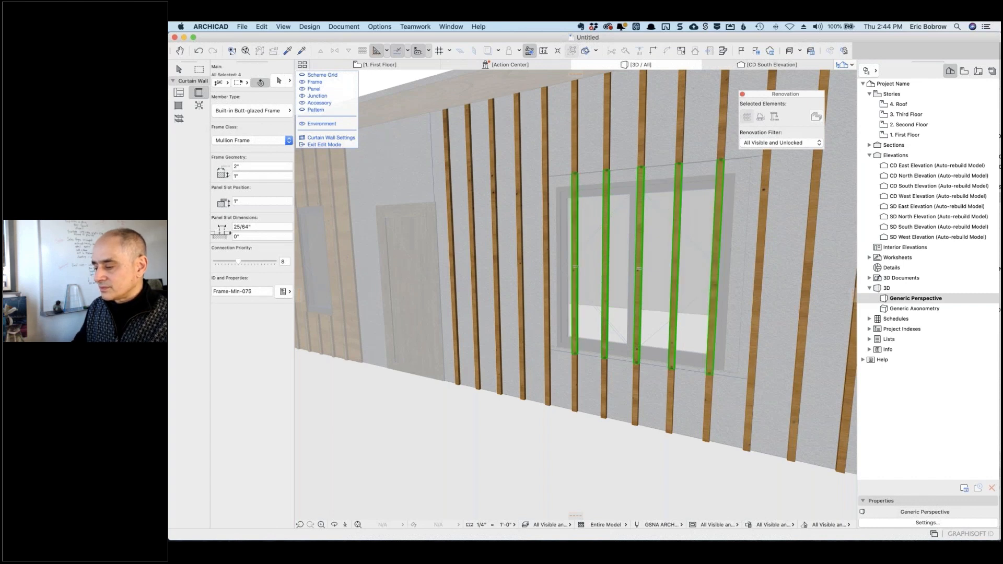
key(Delete)
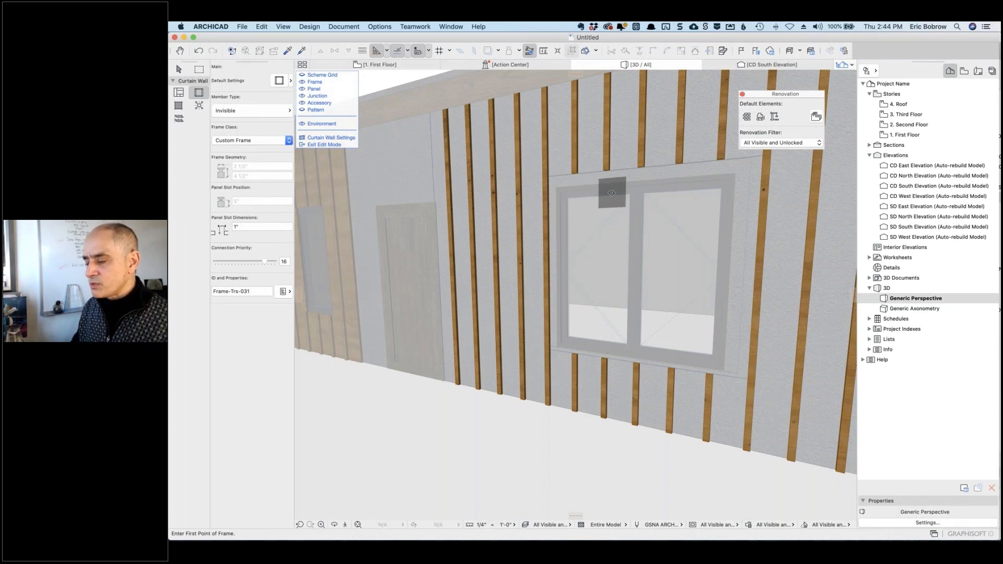
click(318, 145)
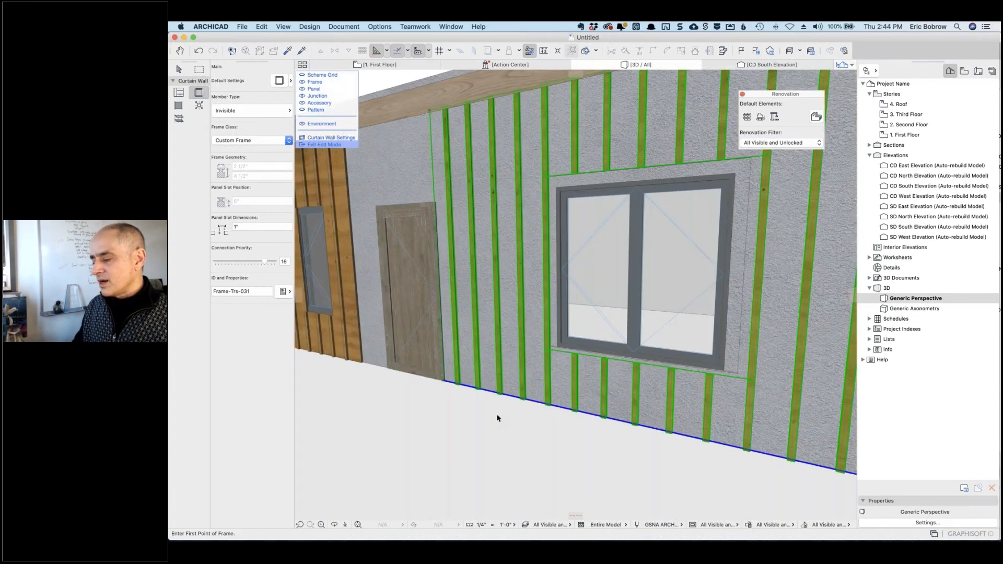
key(Escape)
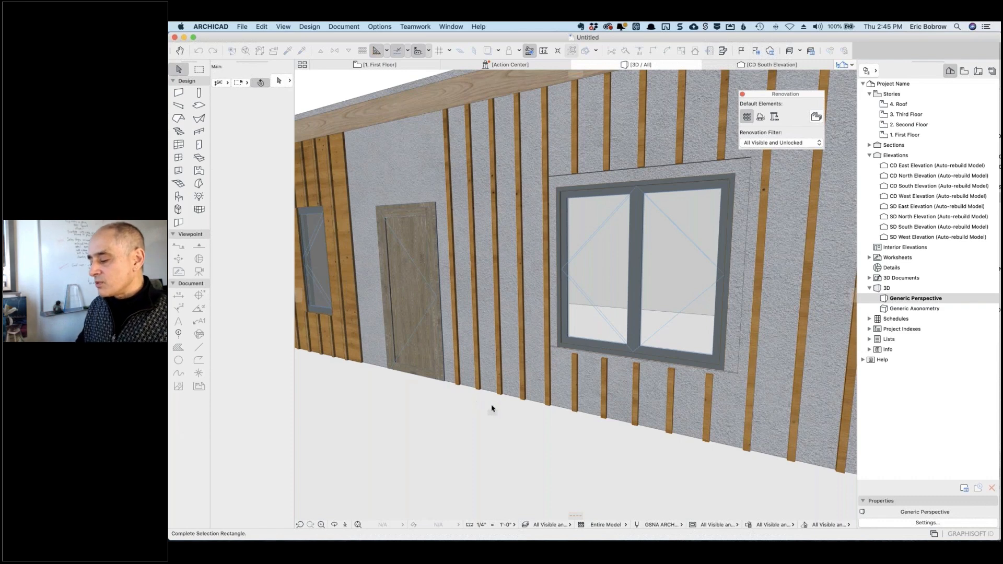
click(518, 448)
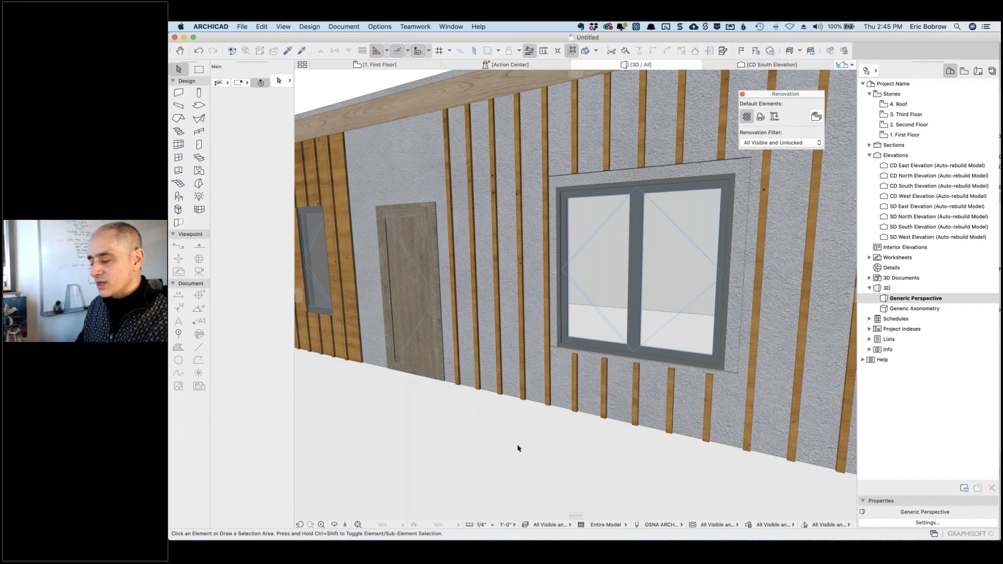
scroll(519, 448, down, 5)
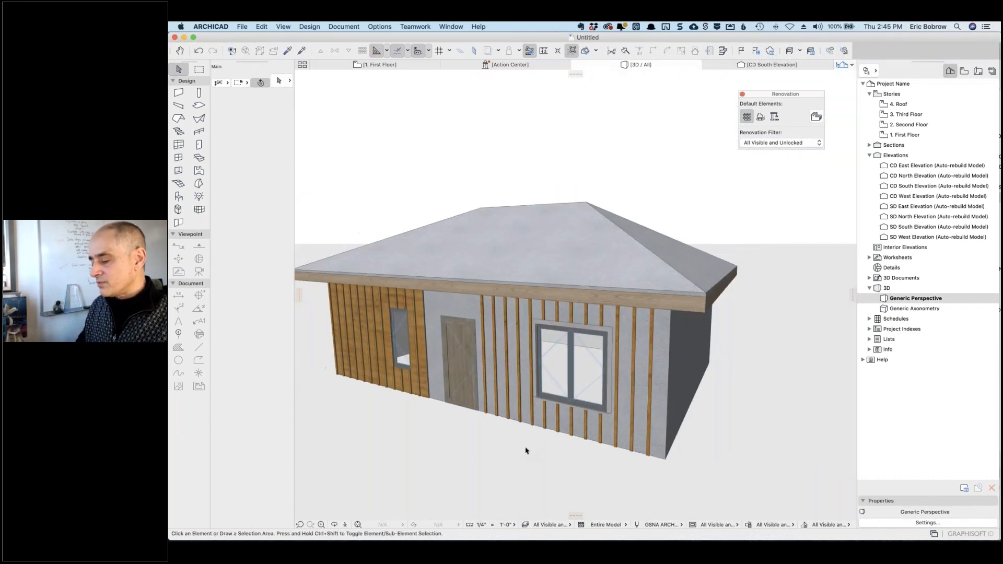
alt+click(653, 448)
click(462, 465)
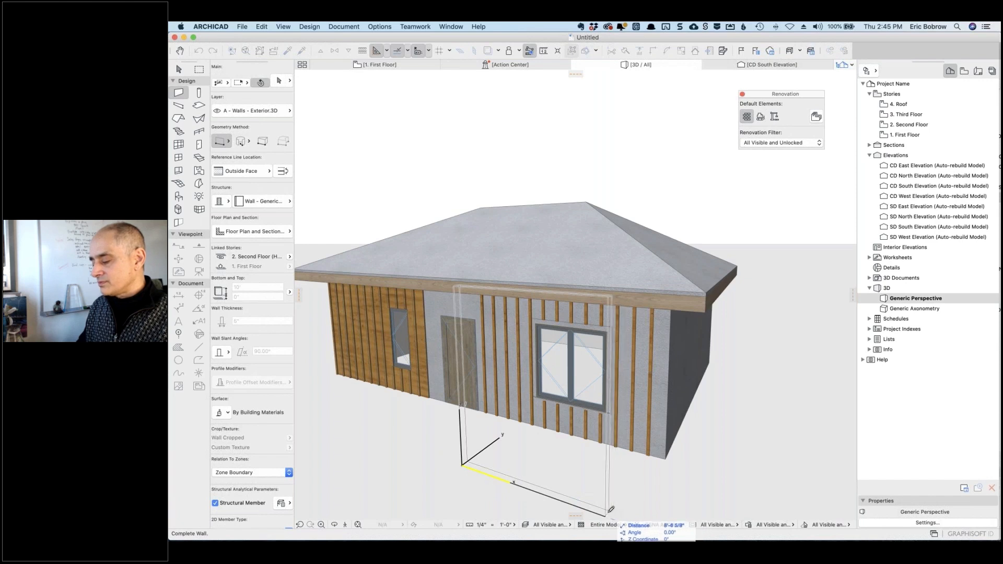
click(611, 509)
key(super+z)
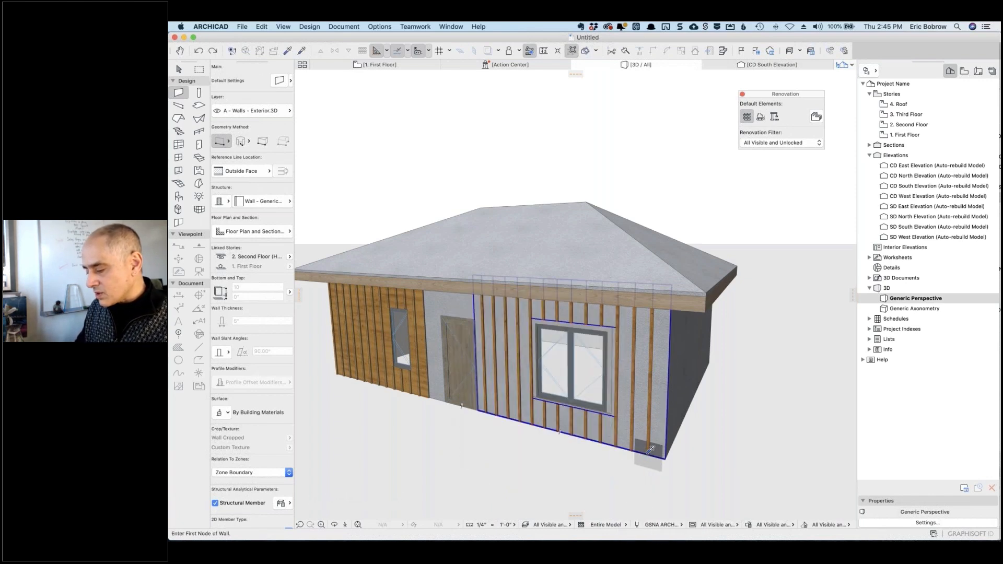
Pick up the batten curtain wall's settings and draw a separate curtain wall with them in front of the house
alt+click(635, 424)
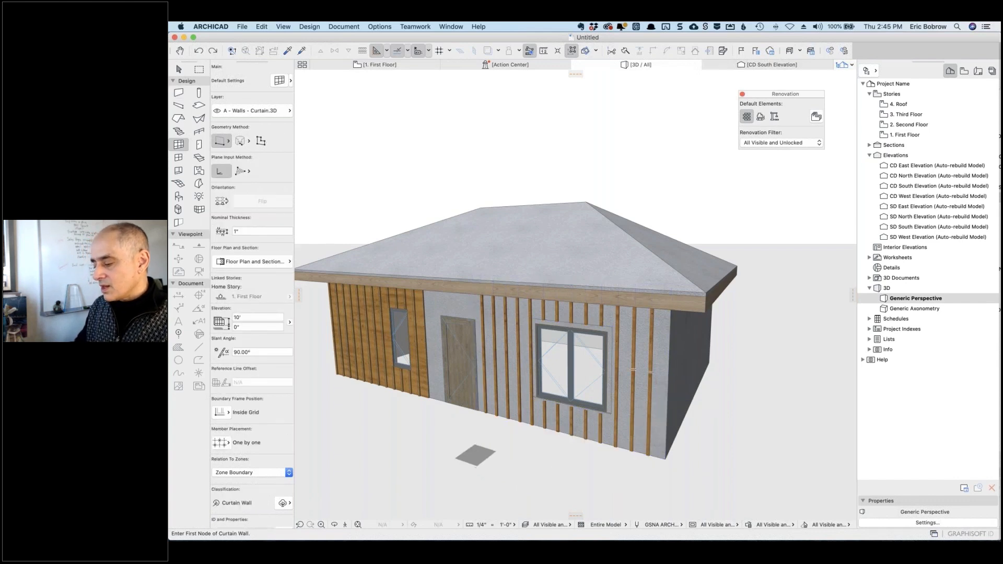
click(475, 455)
click(638, 506)
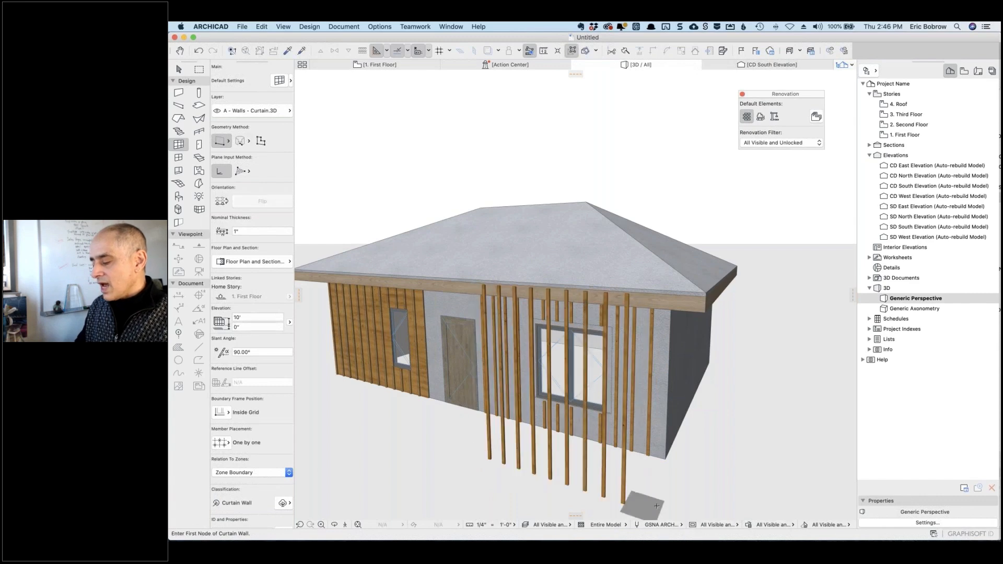
Select the new freestanding curtain wall and drag a copy of it 1" toward the house at a 90° angle
shift+click(629, 507)
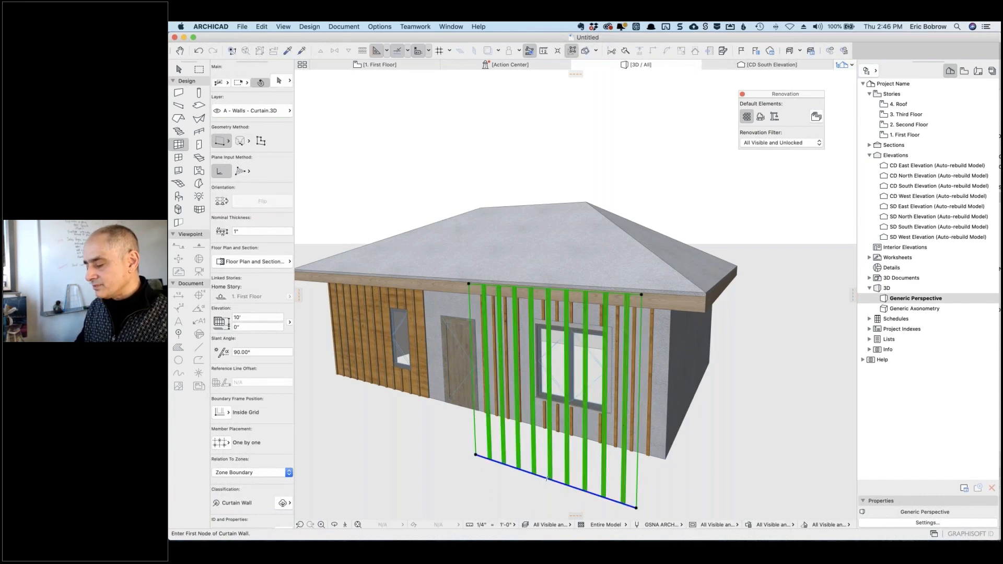
scroll(633, 504, up, 5)
click(643, 514)
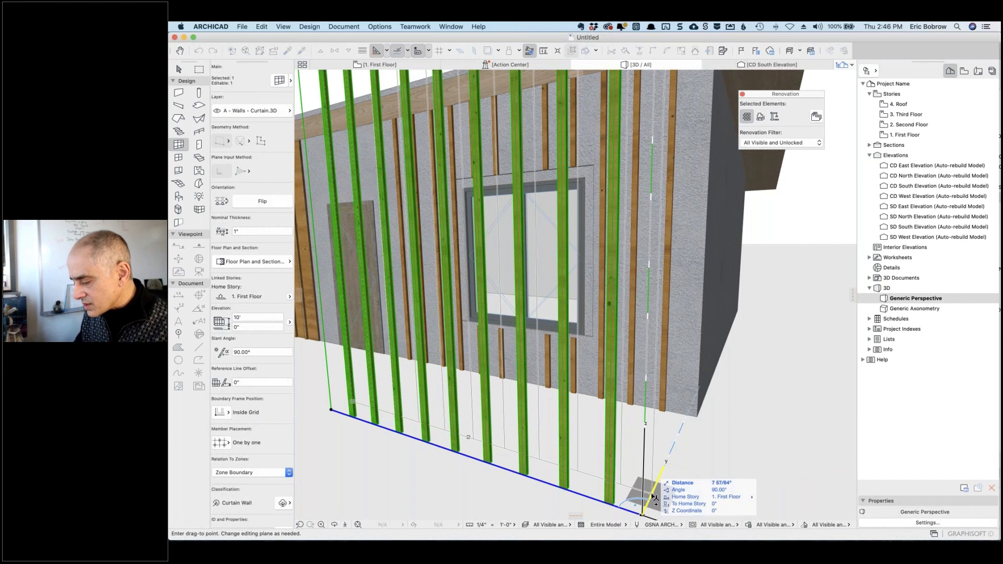
text(1)
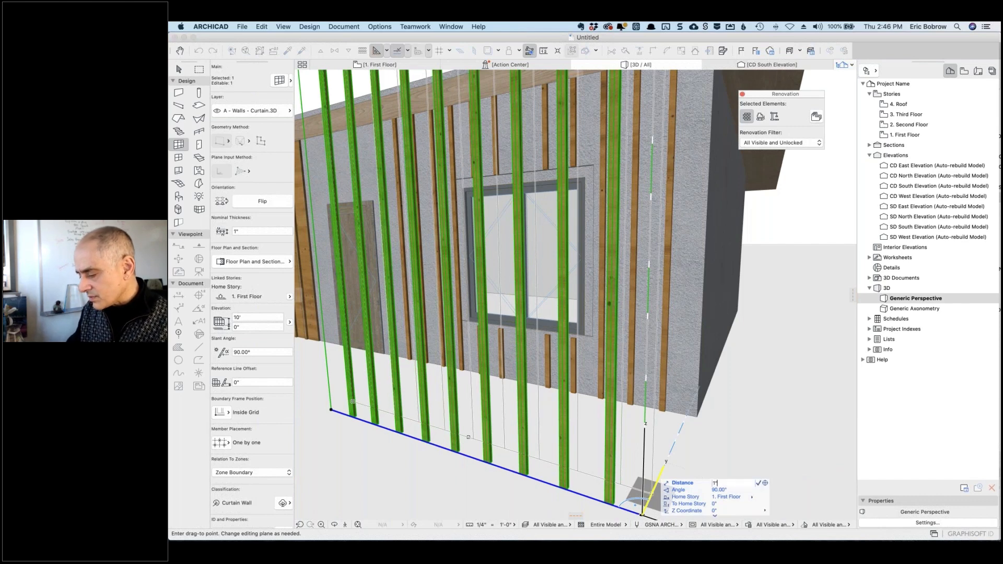
key(Return)
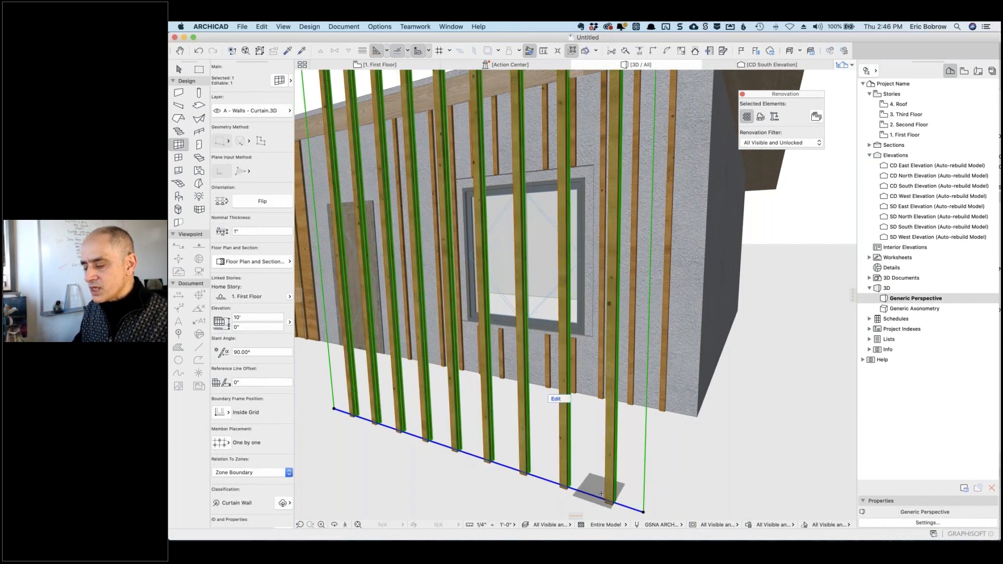
Select the outer of the two layered freestanding curtain walls and open the Scheme page of its settings
scroll(504, 441, up, 5)
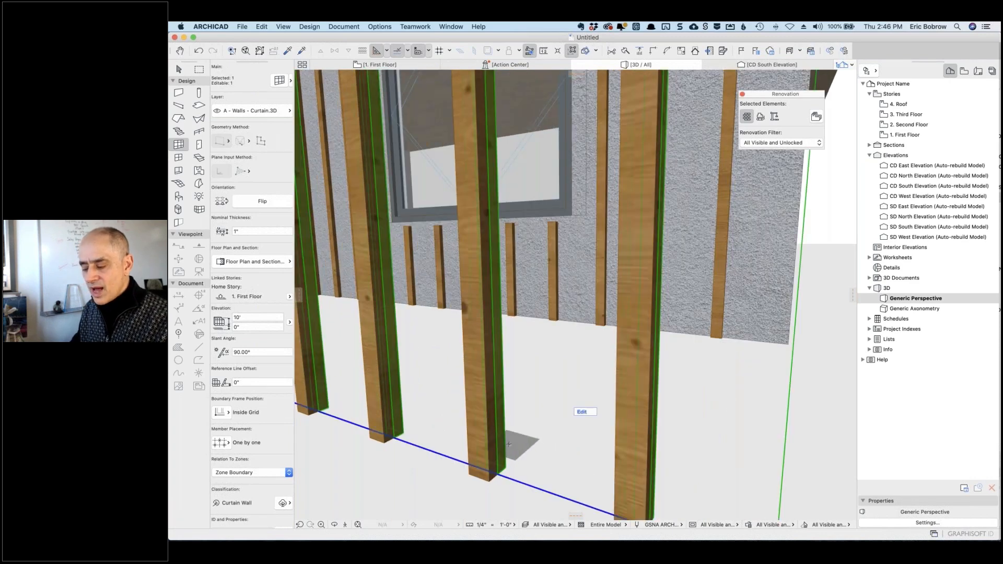
key(Escape)
click(488, 464)
scroll(472, 475, down, 2)
scroll(472, 476, down, 5)
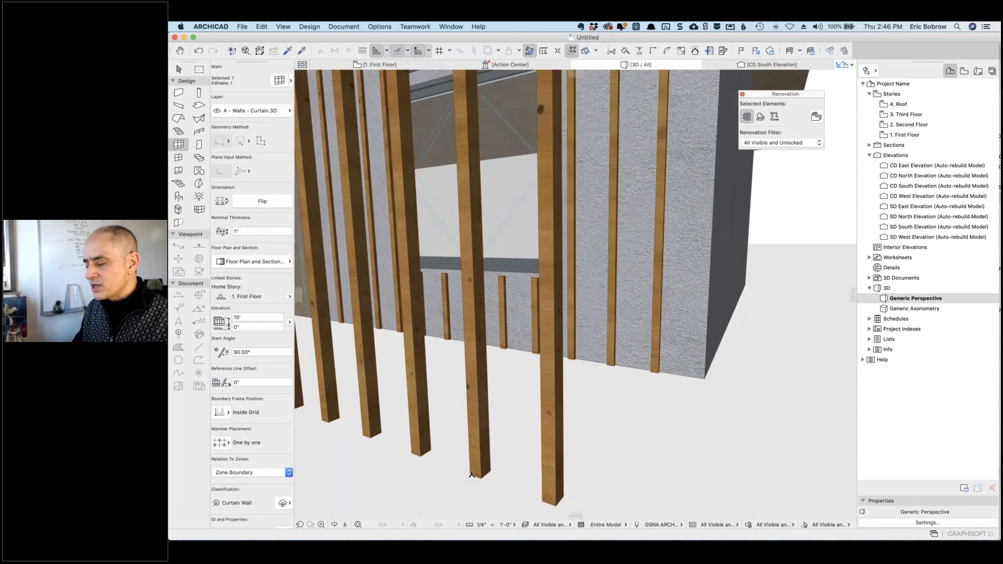
click(280, 81)
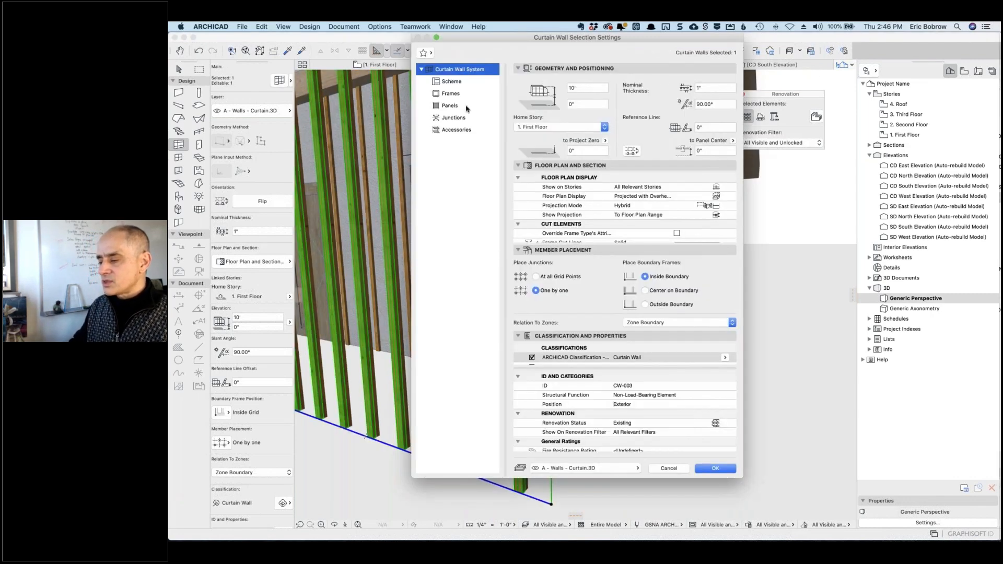
click(451, 94)
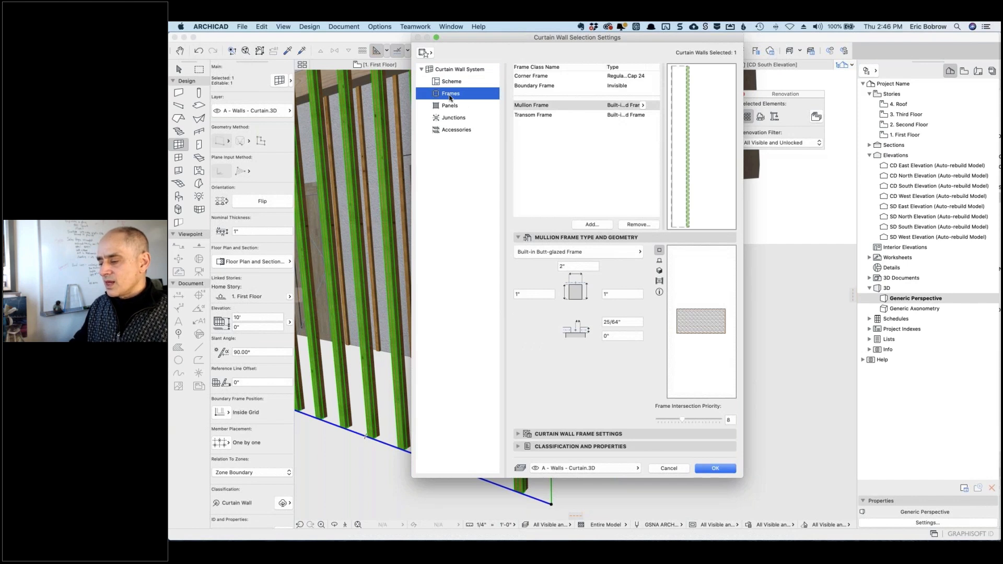
click(452, 83)
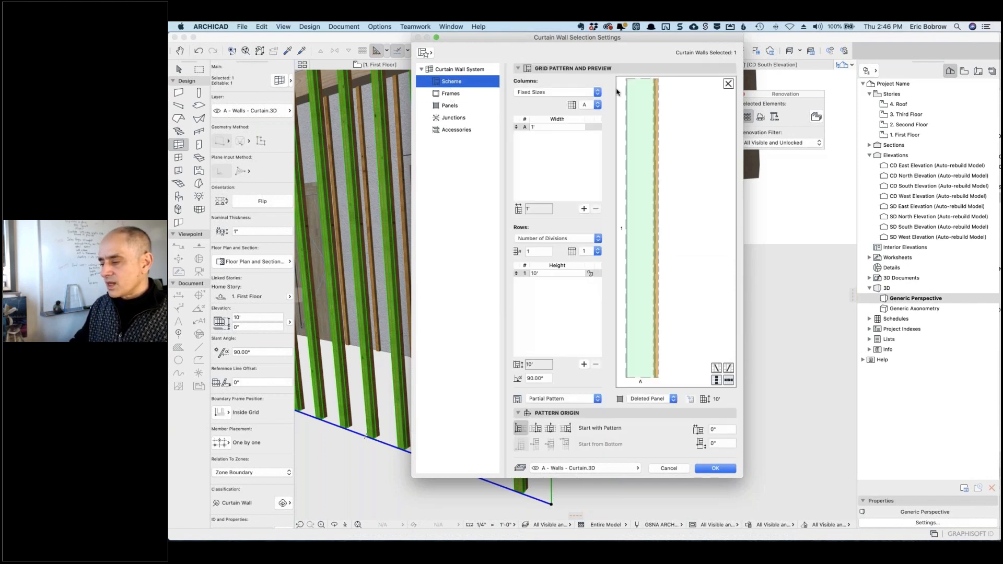
In the grid pattern, assign Mullion Frame to the horizontal grid line and None: Merge Panels to the vertical one
click(643, 82)
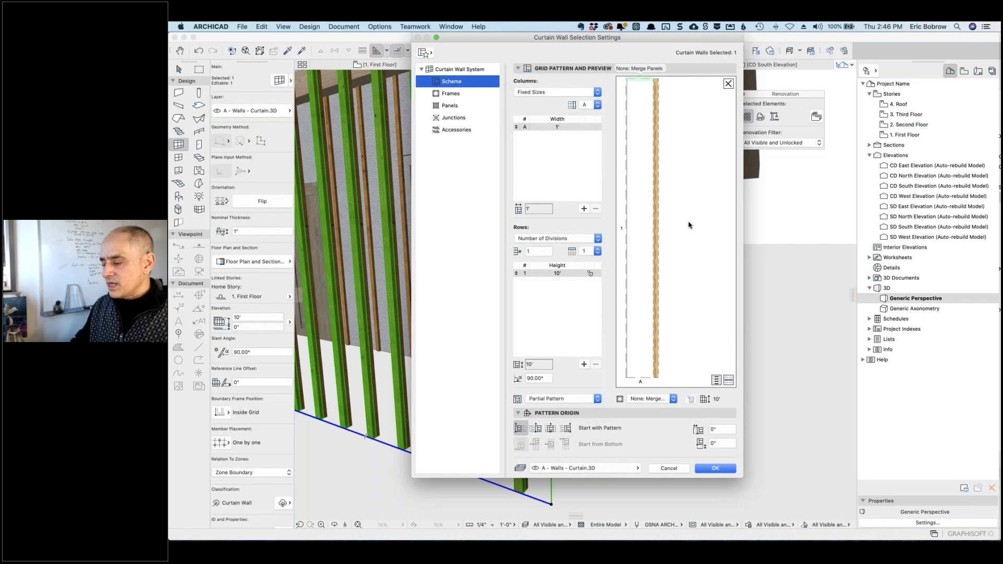
click(673, 399)
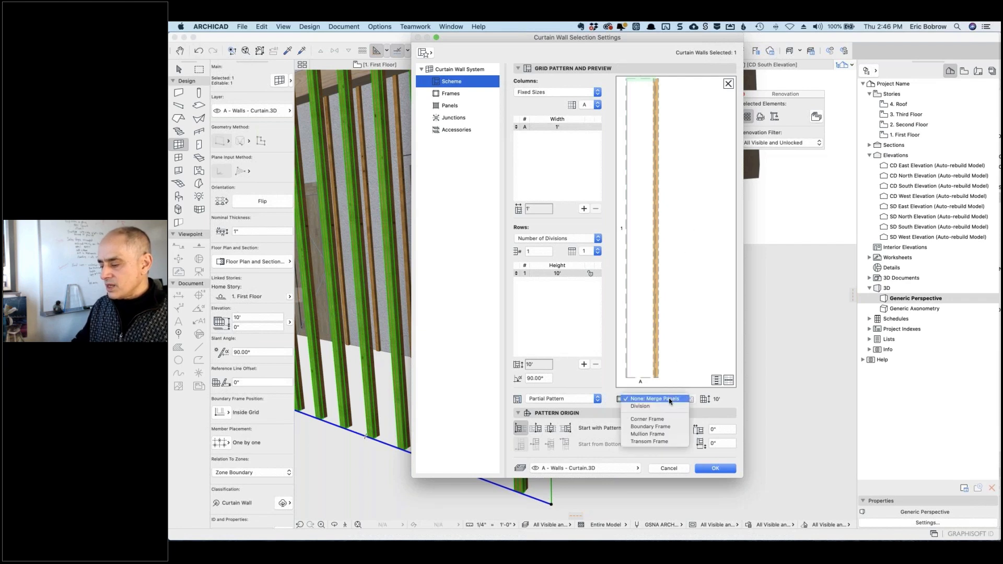
click(659, 435)
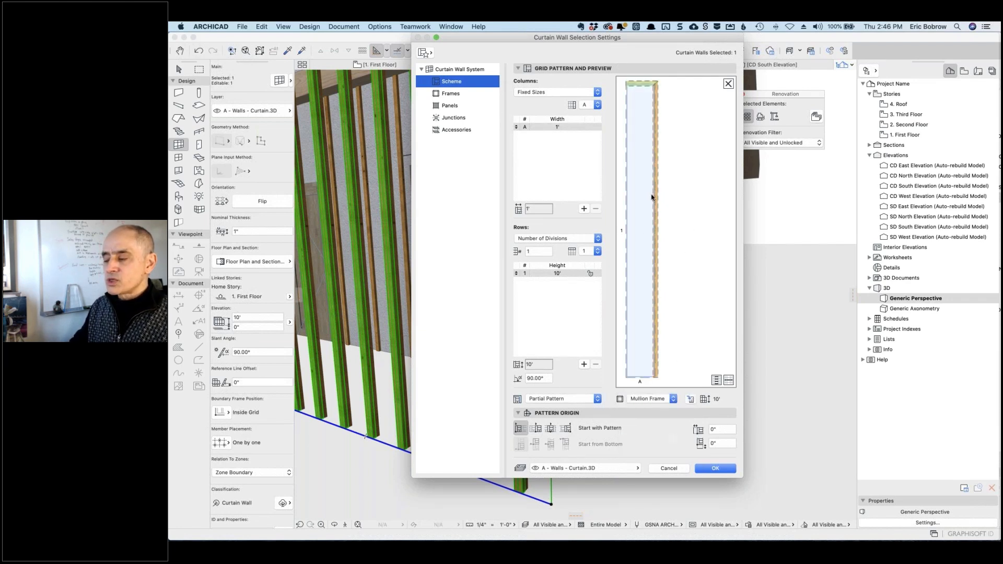
click(655, 102)
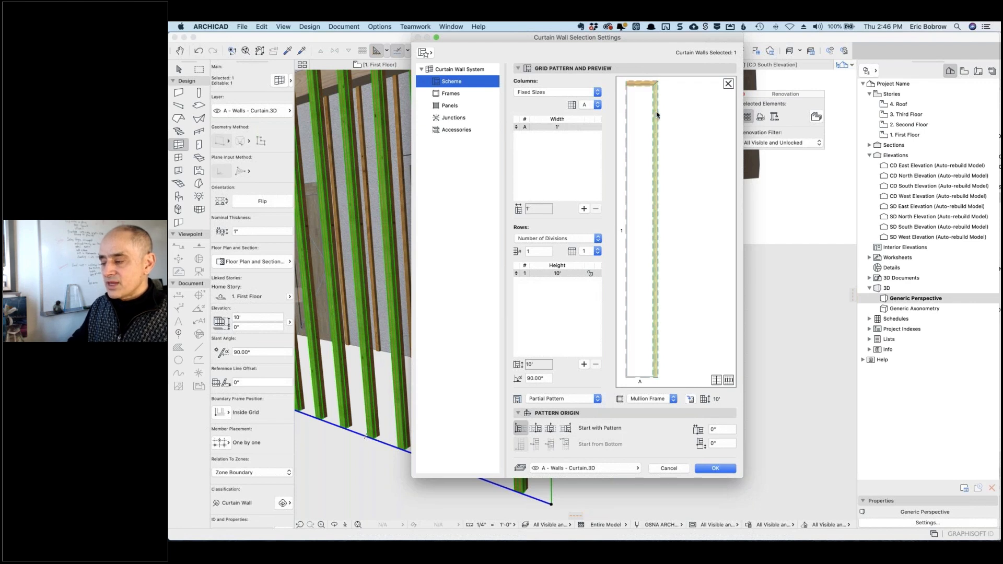
click(667, 399)
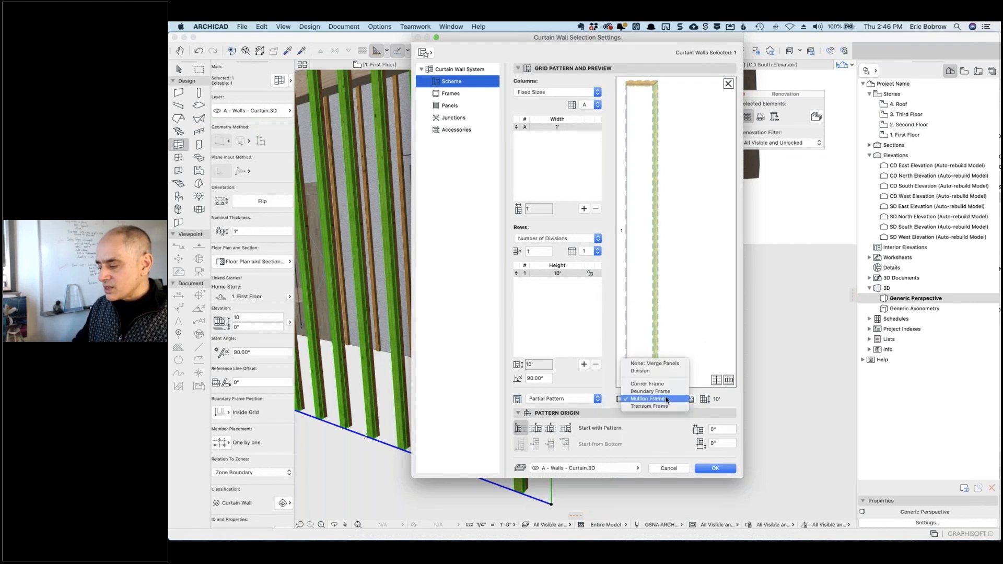
click(674, 364)
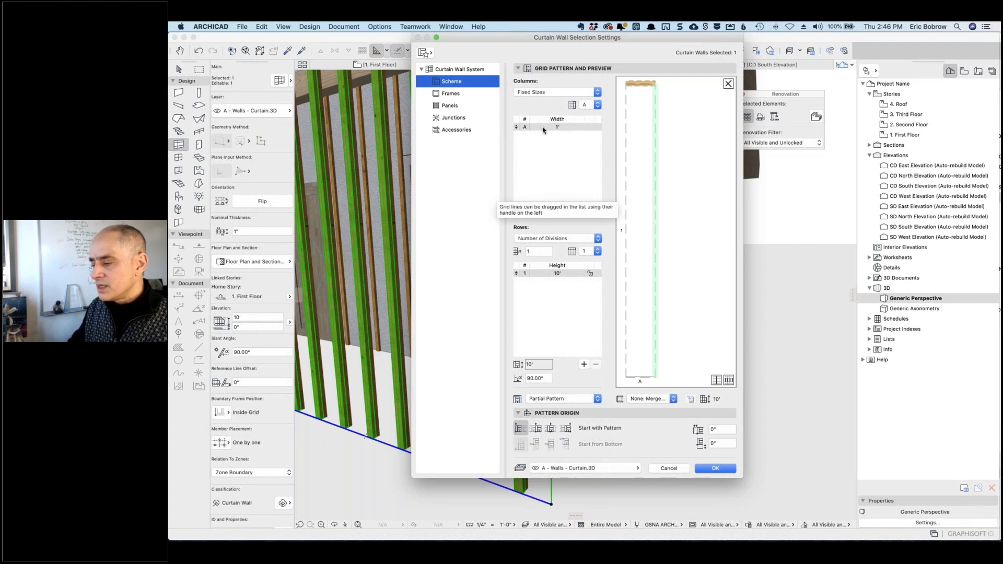
Set the pattern's columns to Number of Divisions and its rows to Fixed Sizes with a 1' height
click(598, 93)
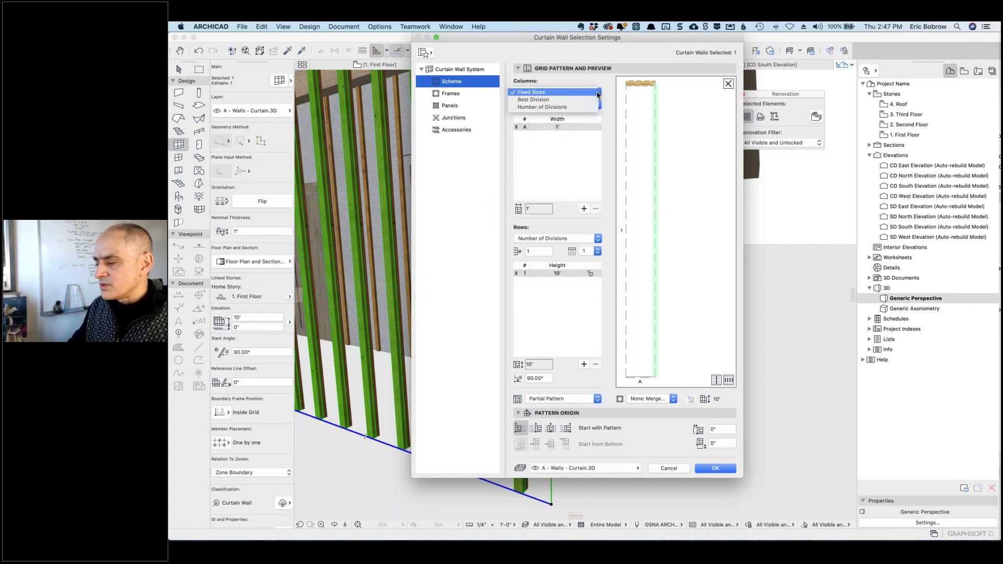
click(579, 107)
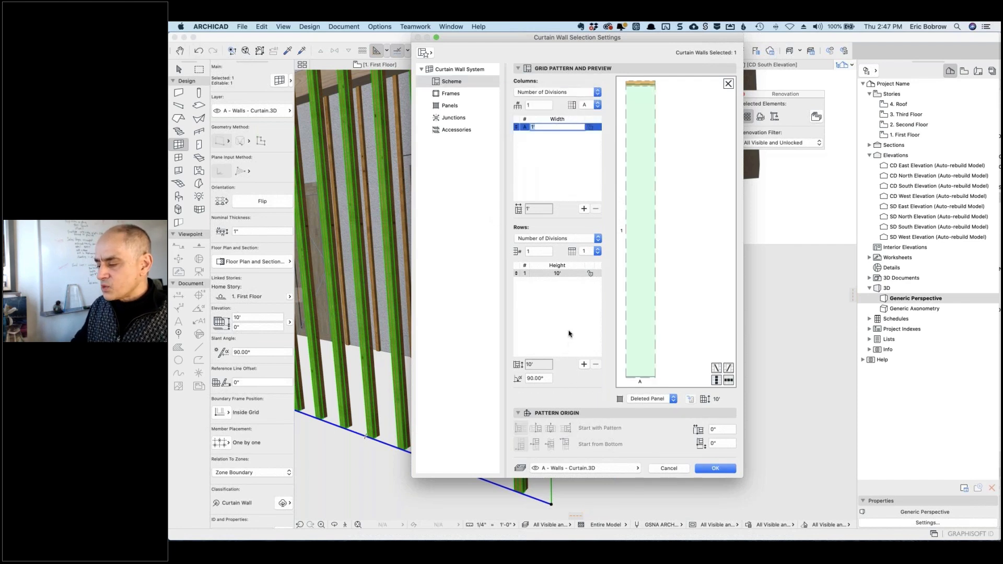
click(563, 274)
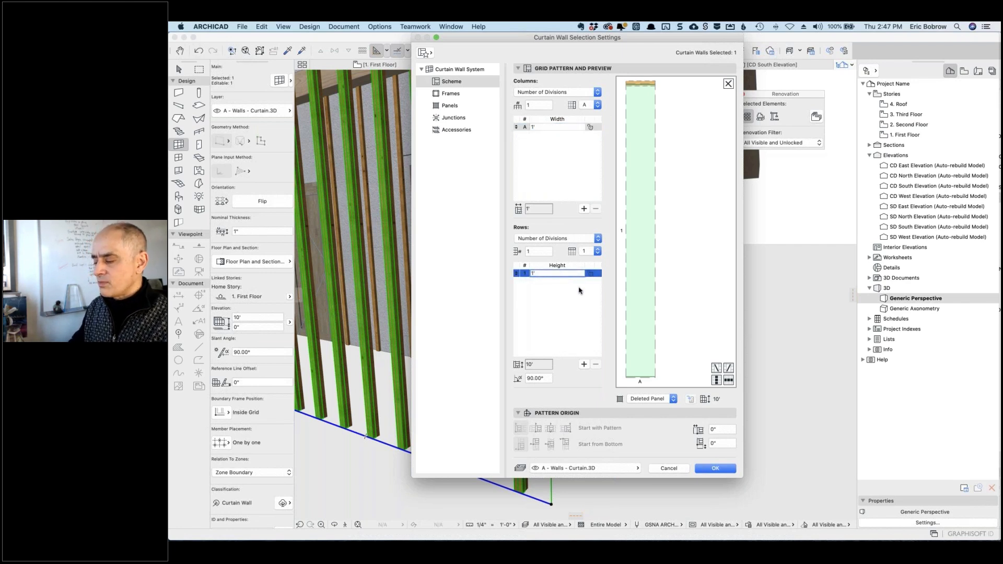
key(Tab)
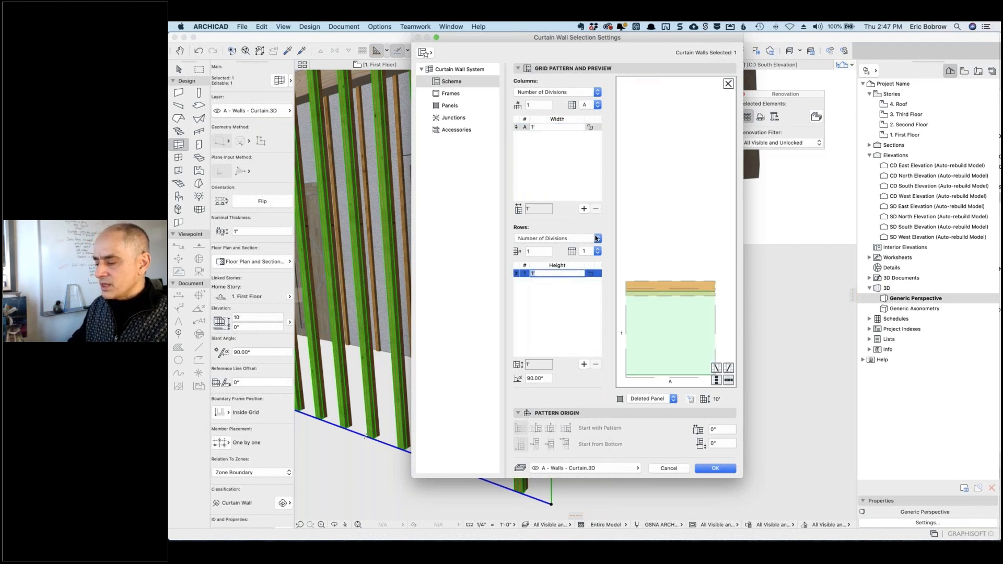
click(596, 238)
click(575, 228)
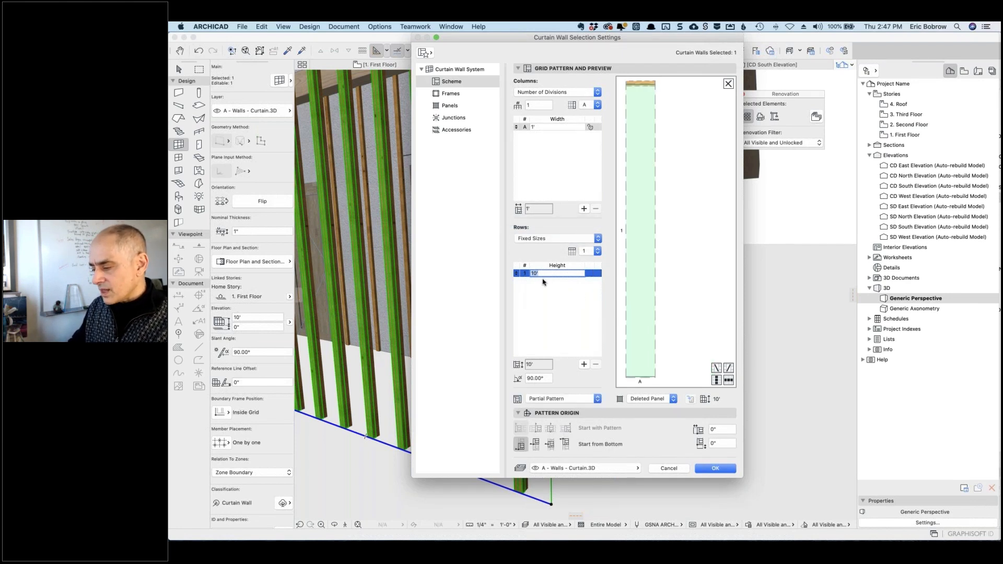
text(1)
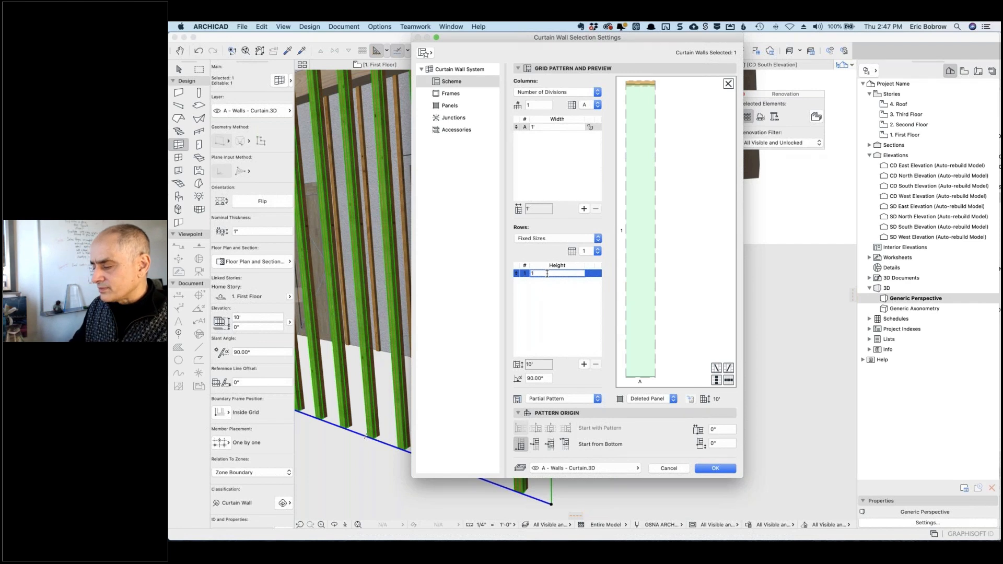
key(Return)
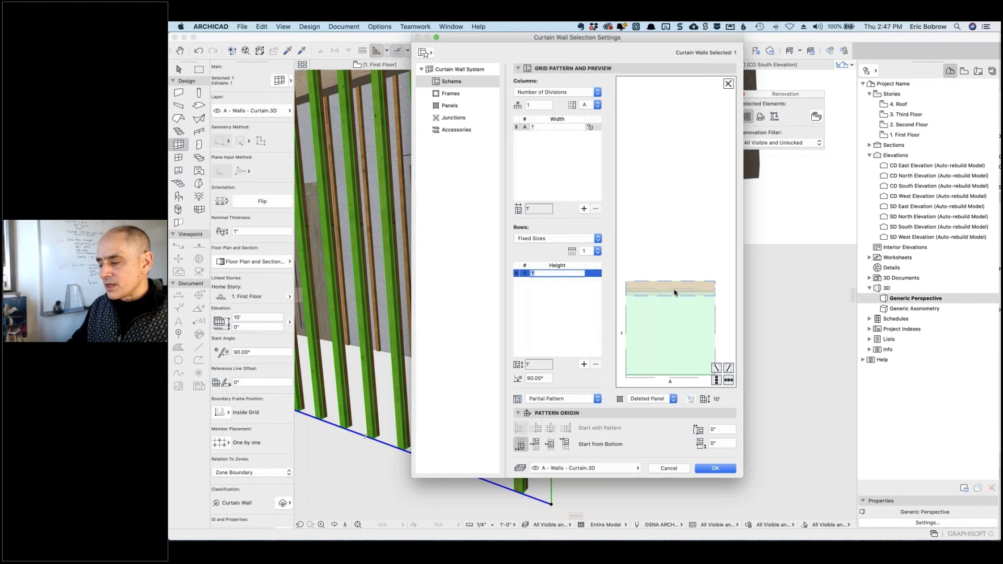
Set the width of column A to 5' and apply the curtain wall settings
click(545, 126)
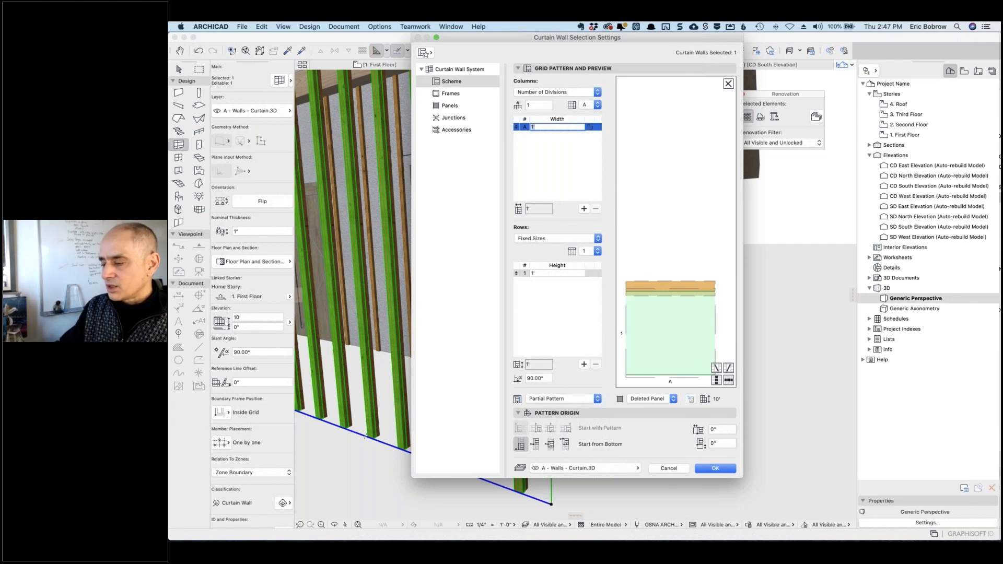
text(5)
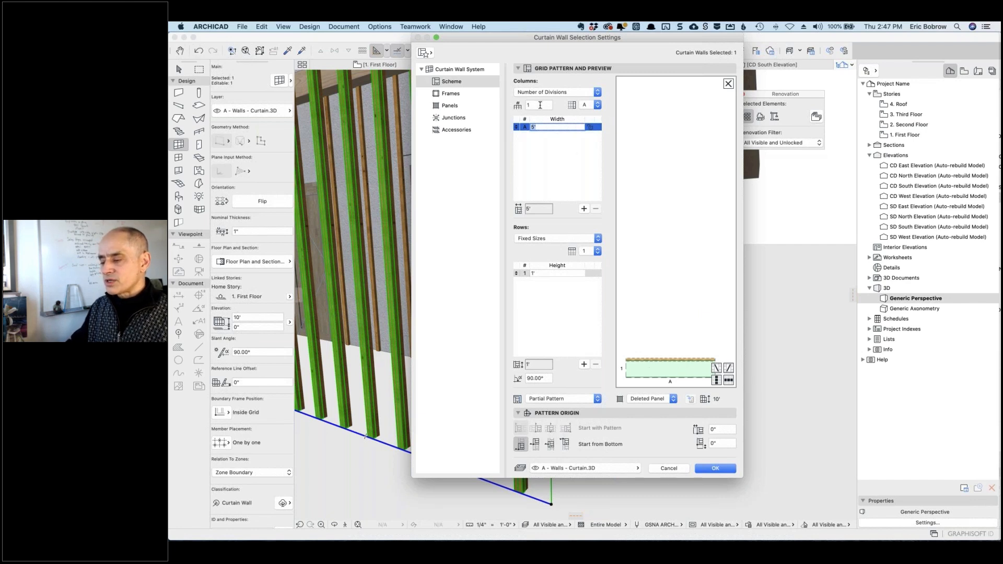
click(717, 468)
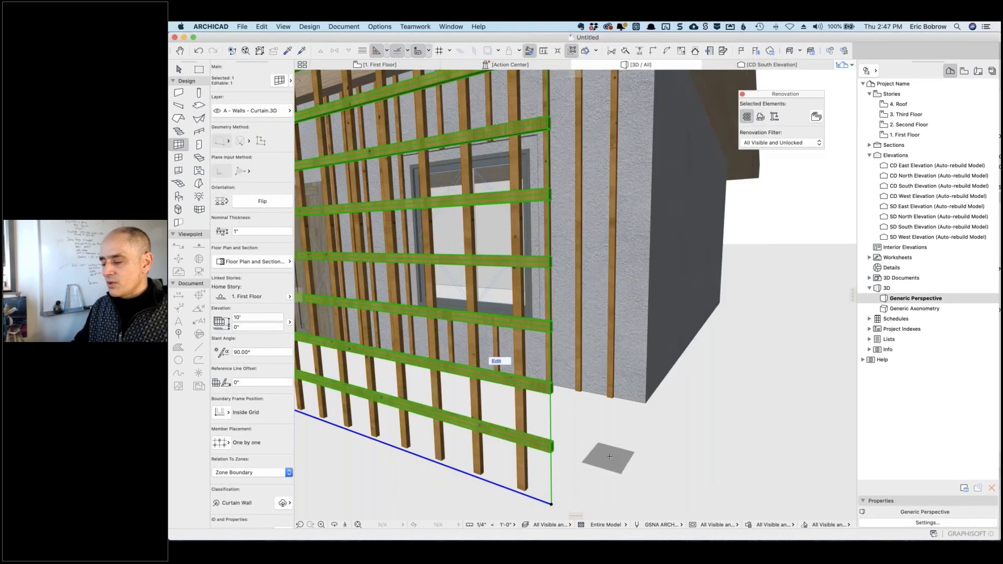
Examine how the horizontal and vertical batten layers overlap by selecting each curtain wall in turn
key(Escape)
shift+middle_drag(457, 477, 398, 462)
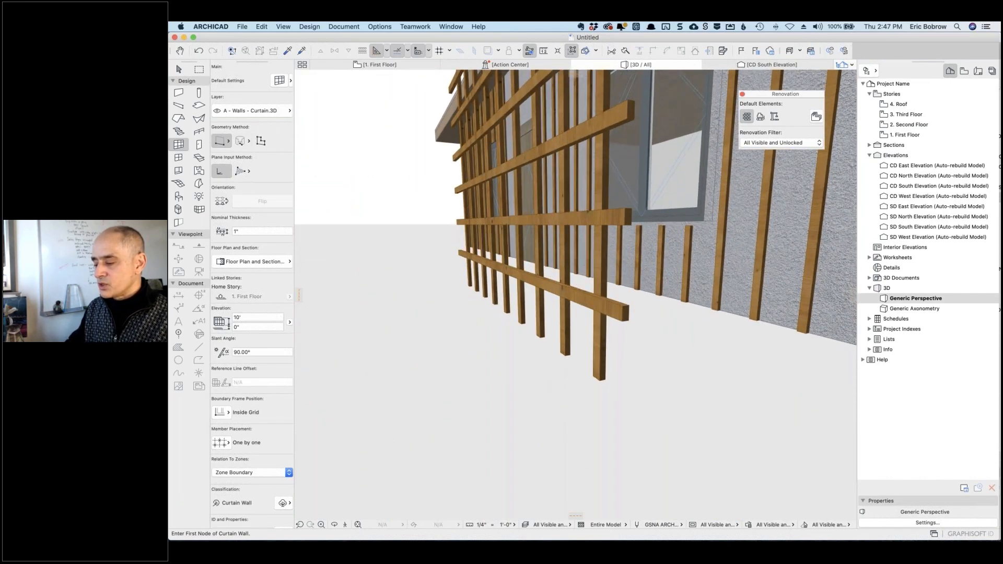
scroll(565, 263, up, 3)
click(648, 287)
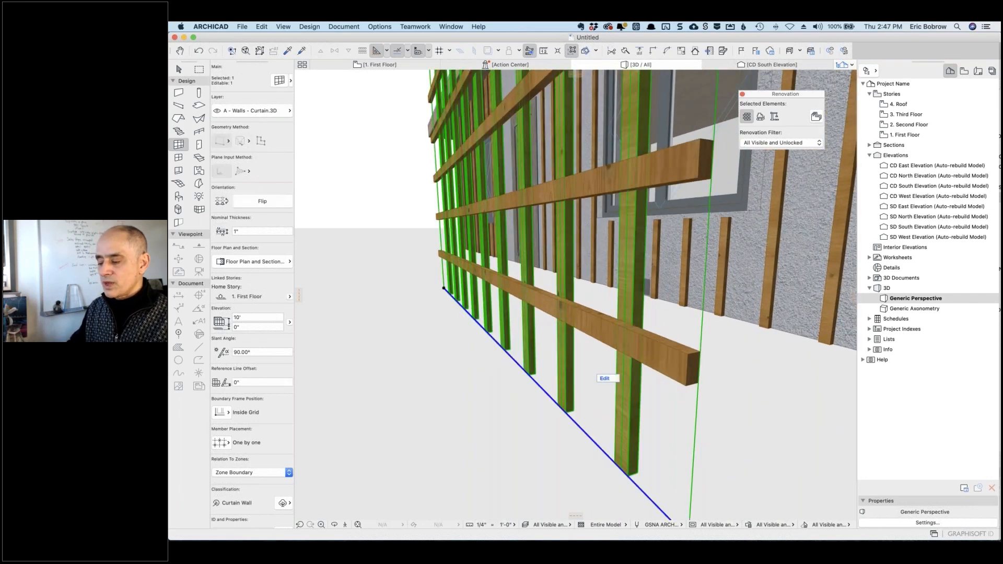
key(Escape)
click(585, 331)
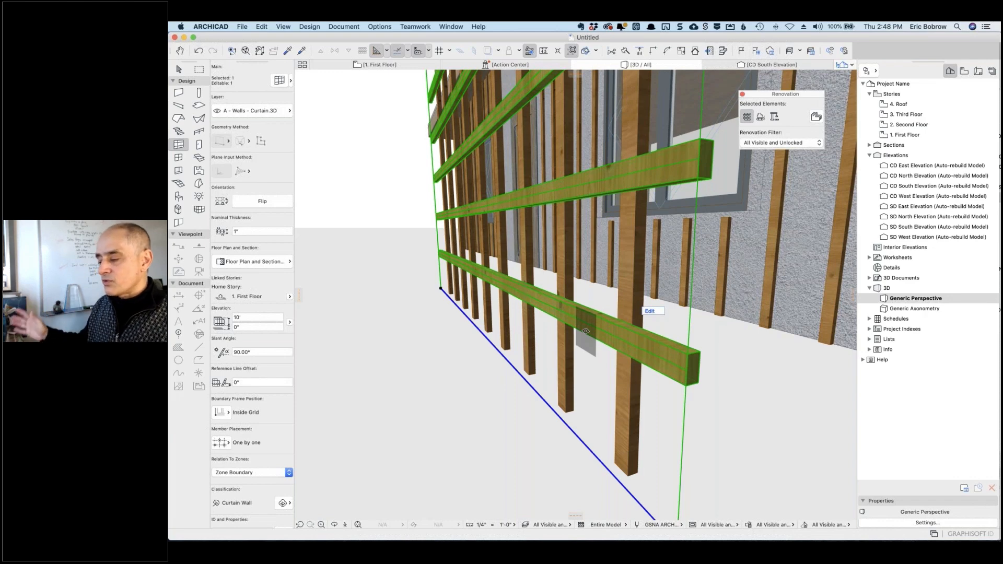
key(Escape)
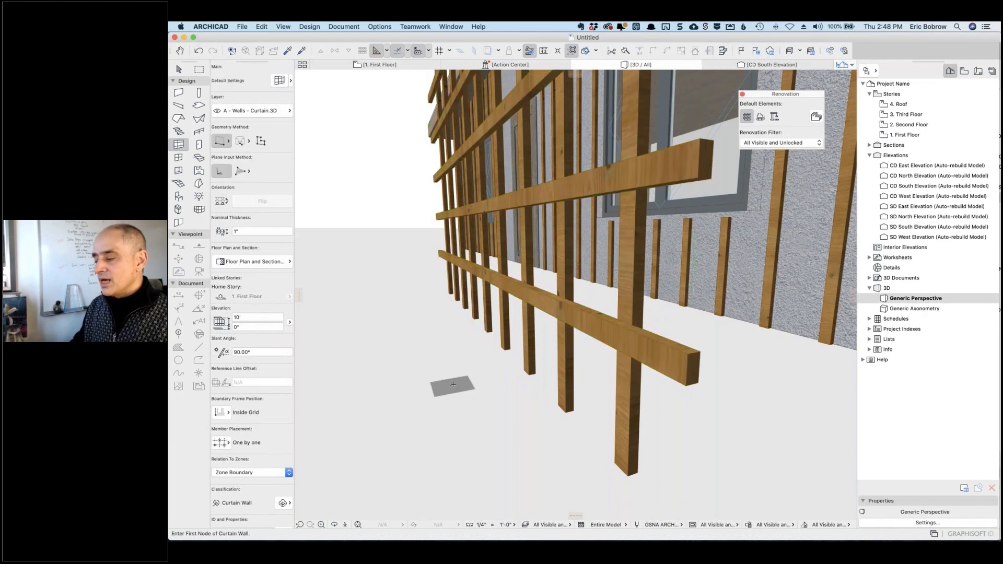
Select the horizontal batten curtain wall in front of the house and enter its edit mode
scroll(462, 384, down, 5)
shift+middle_drag(405, 414, 565, 428)
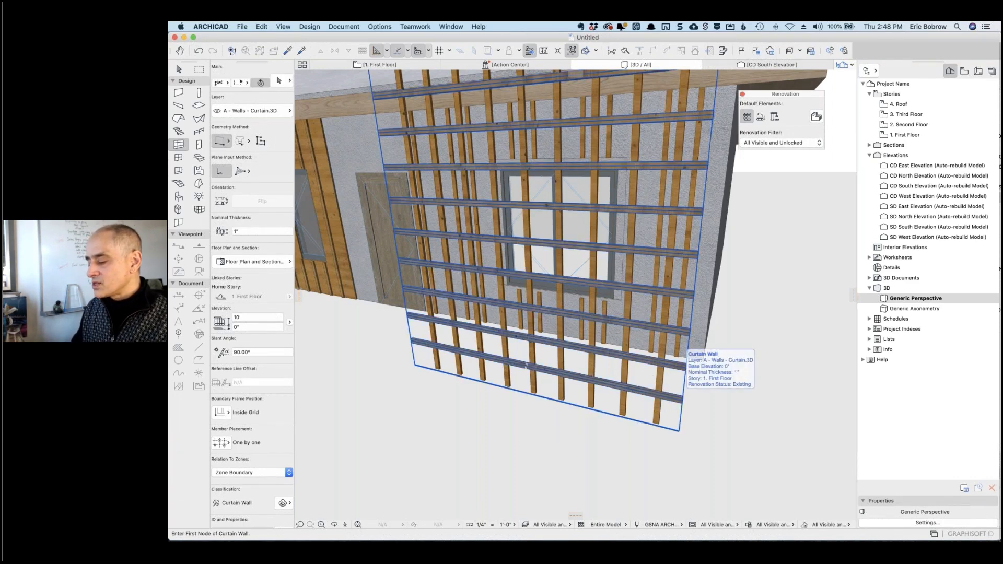
shift+click(686, 349)
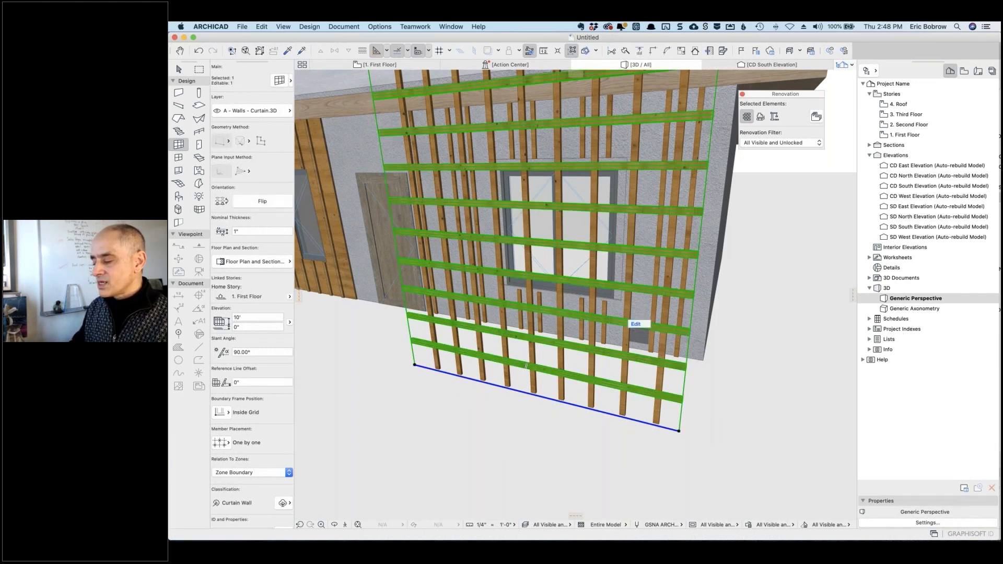
click(644, 325)
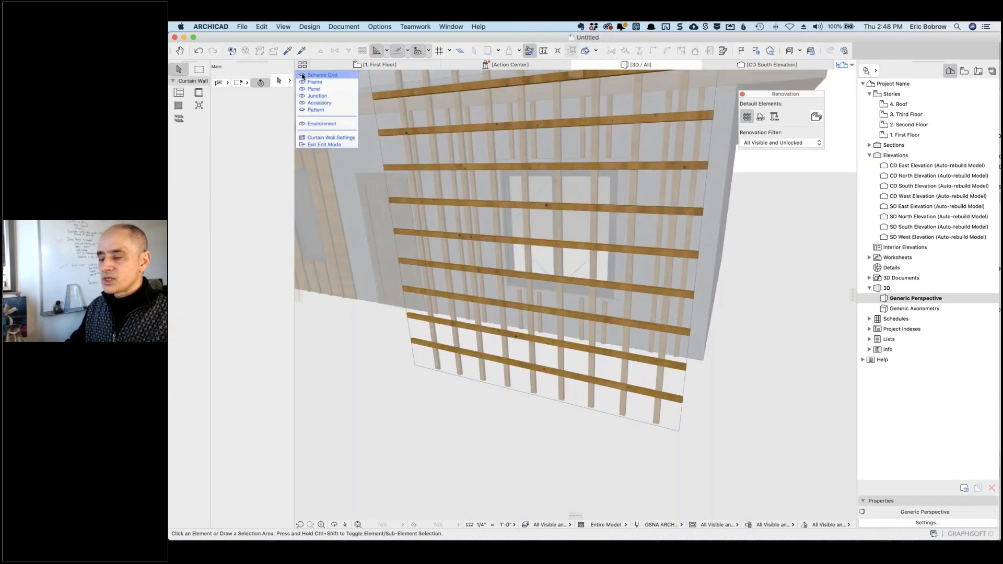
Display the curtain wall's Scheme Grid and hide the Environment and the Frames
click(302, 76)
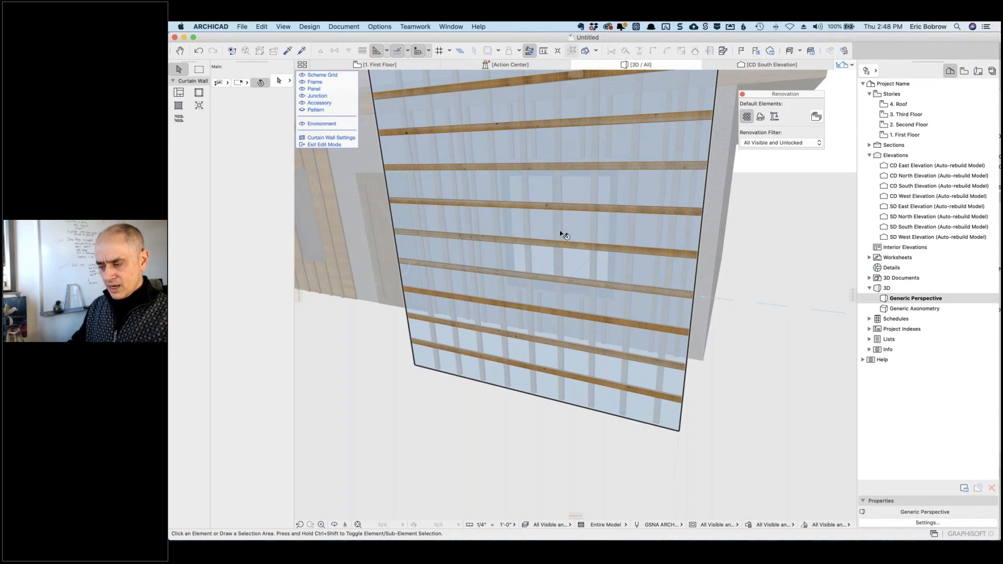
click(302, 124)
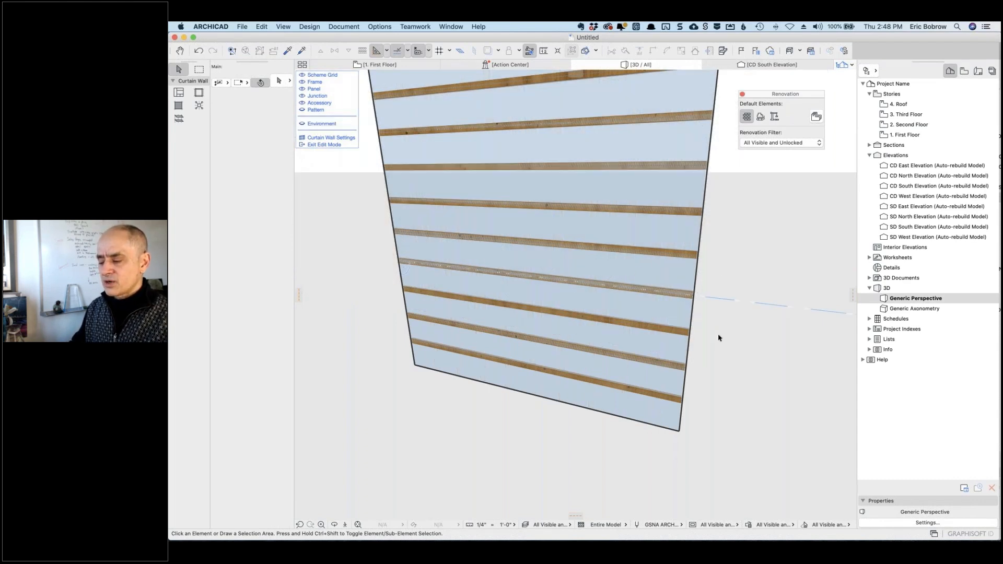
click(301, 82)
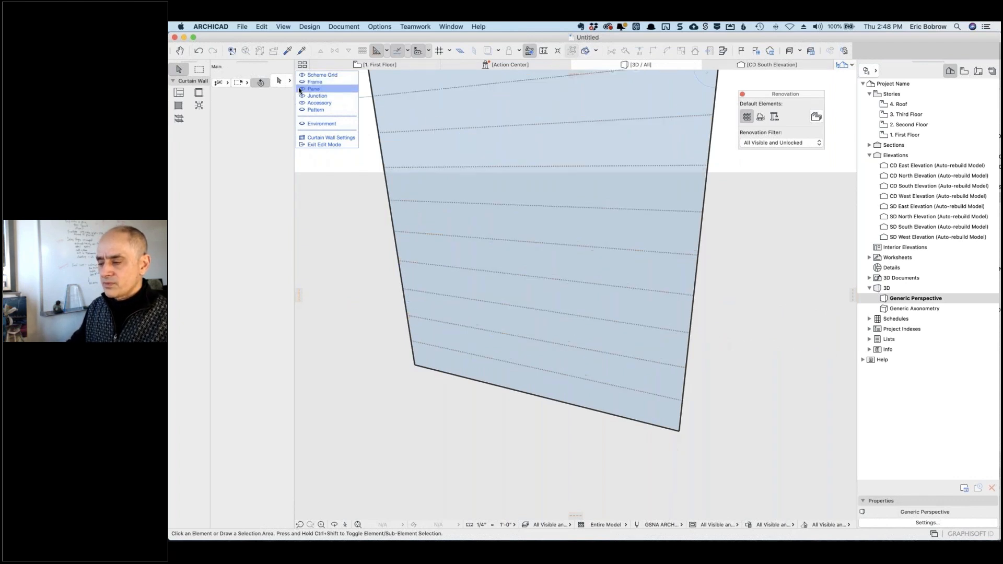
Rotate the horizontal batten curtain wall's scheme grid about the wall's lower right corner to an angle of about 319°
click(681, 434)
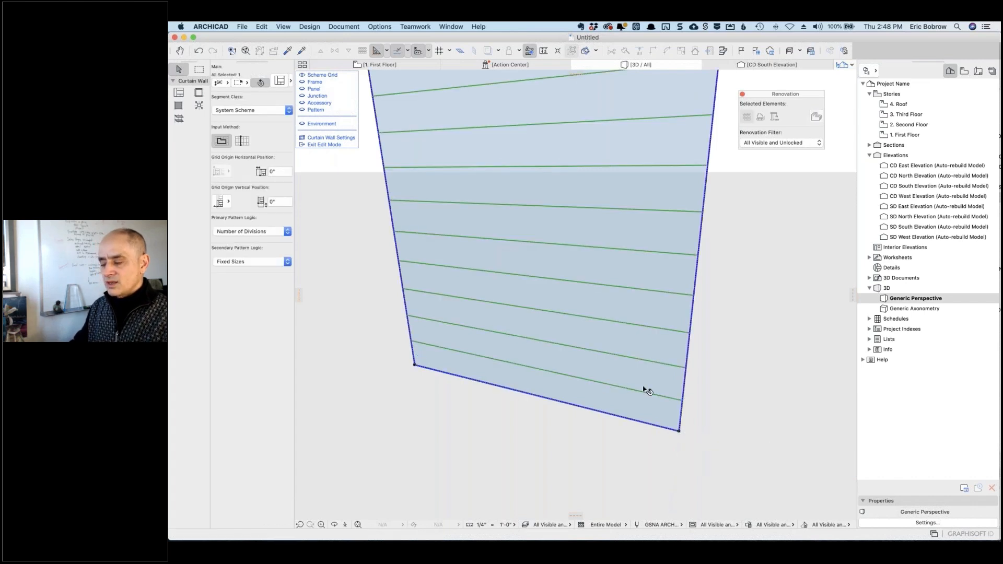
click(680, 433)
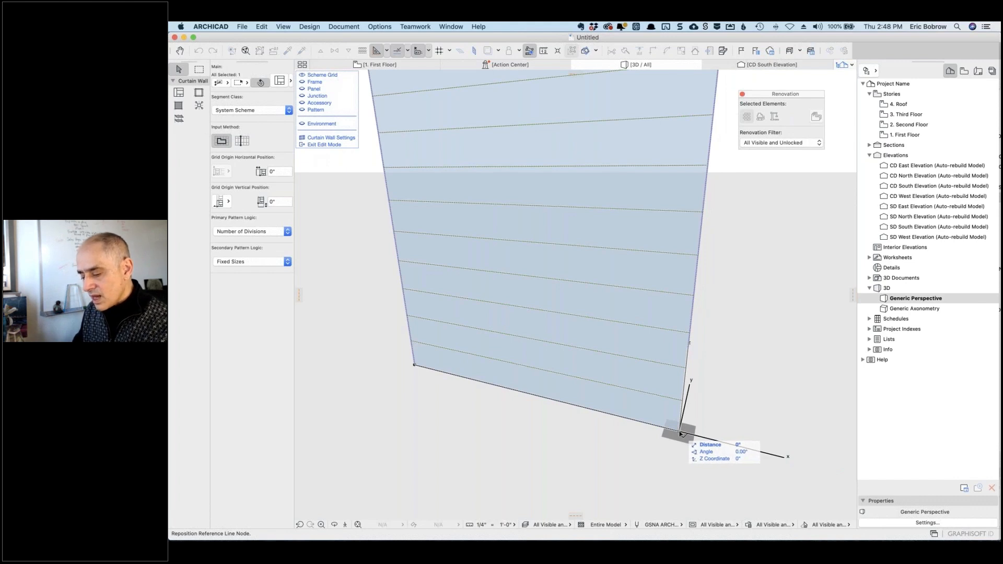
key(Escape)
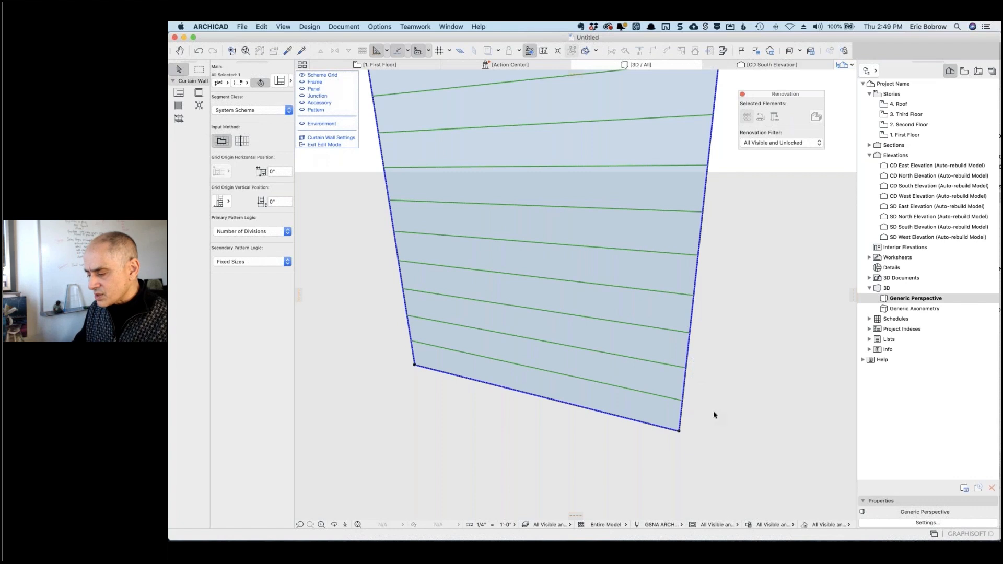
click(680, 433)
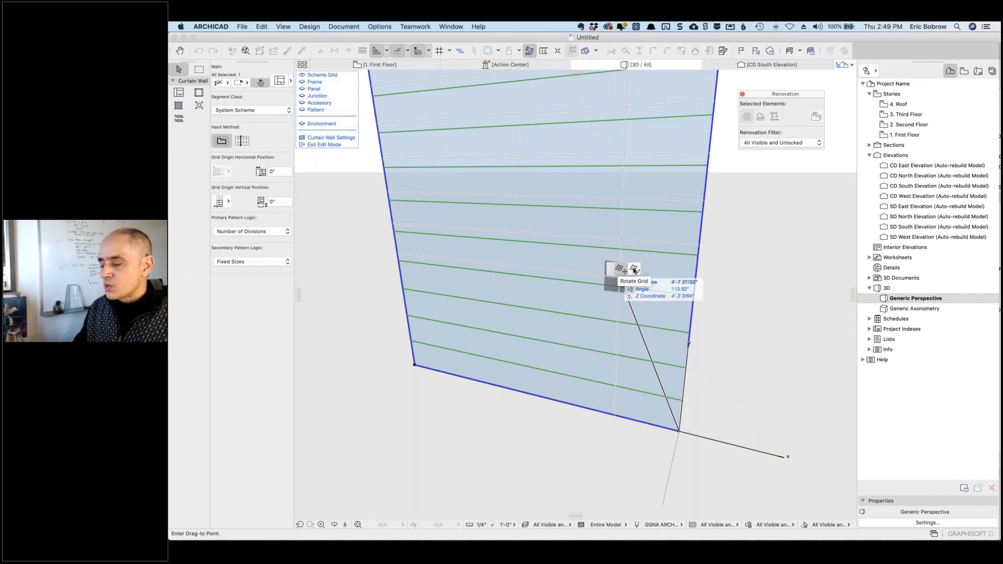
click(634, 269)
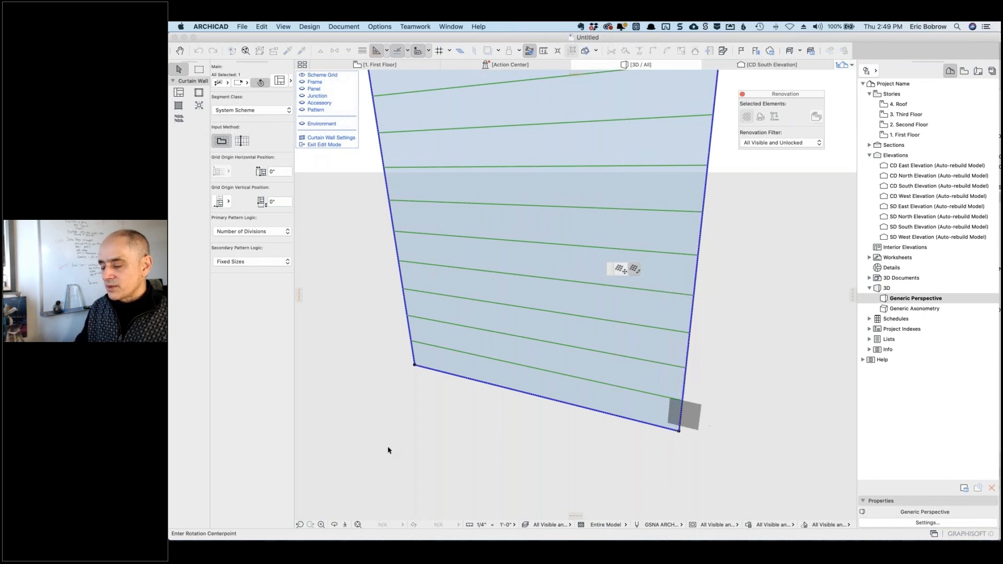
click(679, 430)
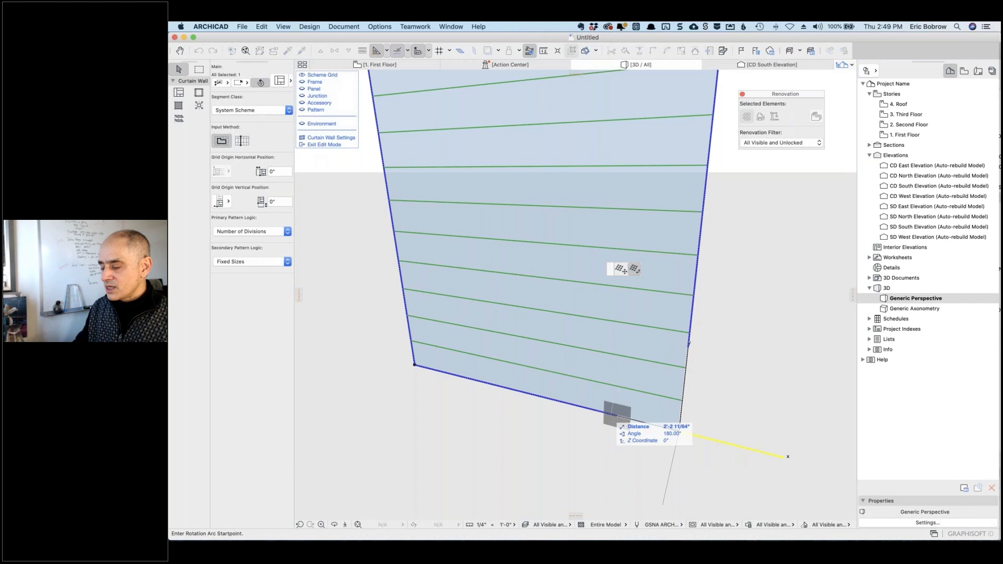
click(591, 403)
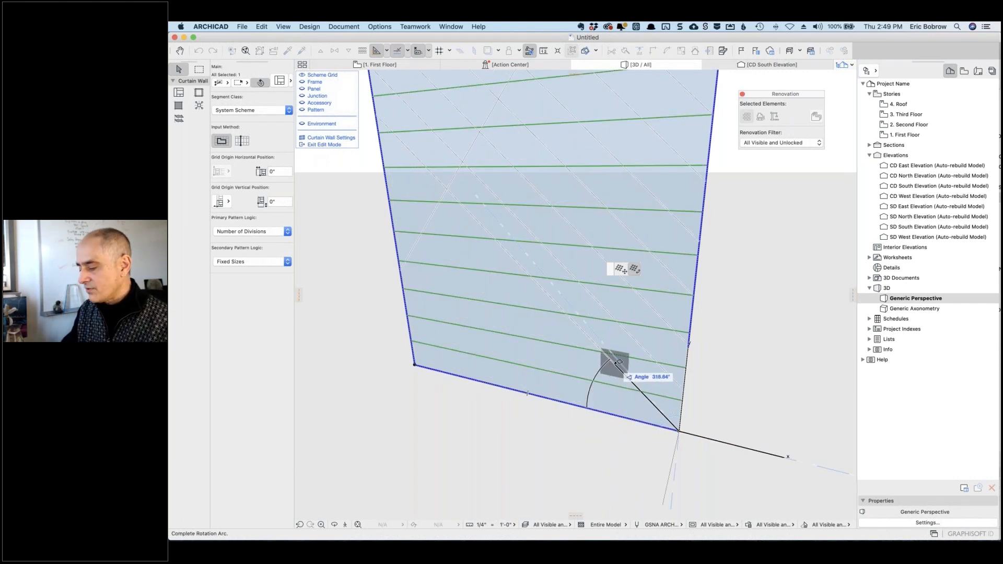
click(619, 362)
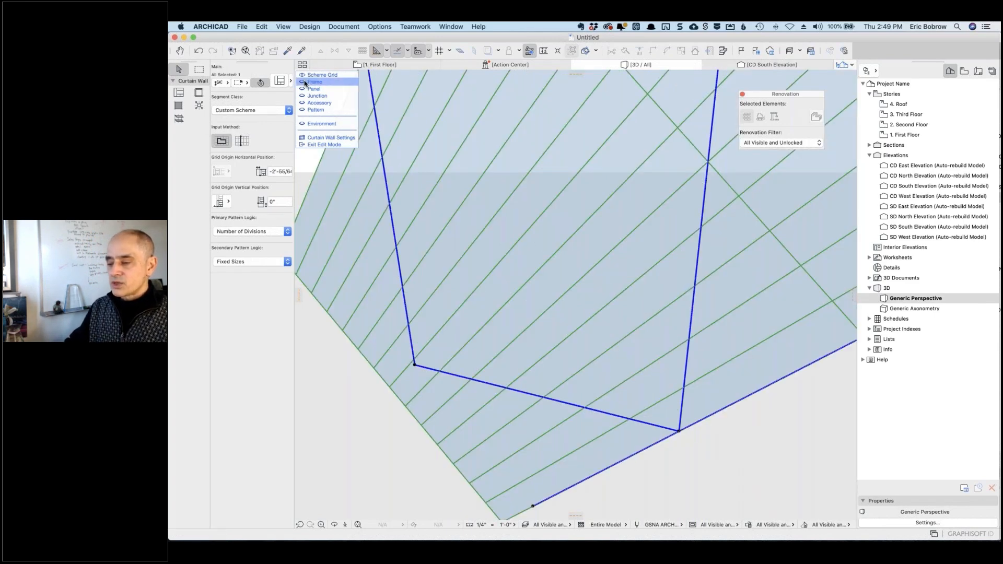
Show the frames of the rotated curtain wall again, exit its edit mode and deselect it
click(303, 82)
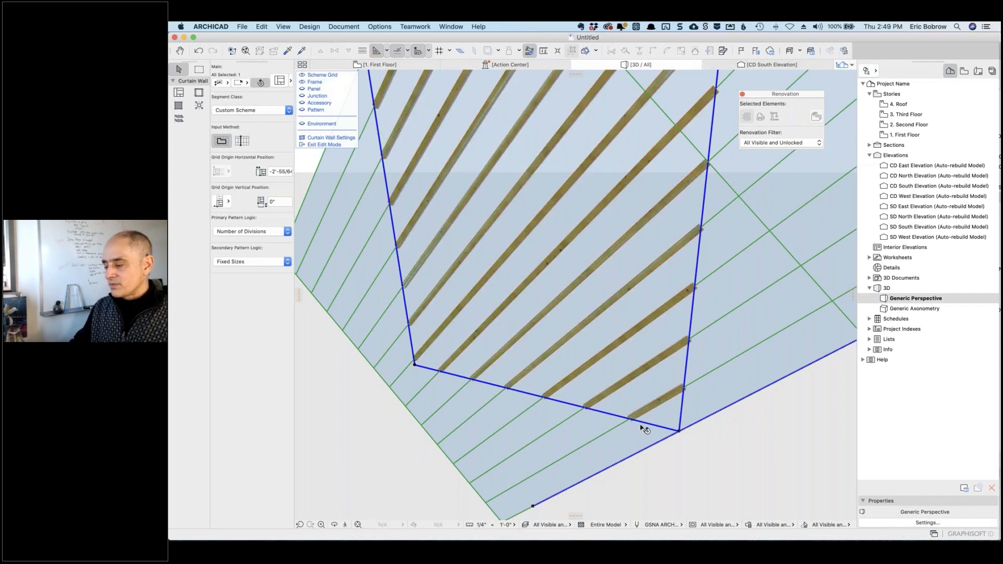
scroll(758, 349, down, 10)
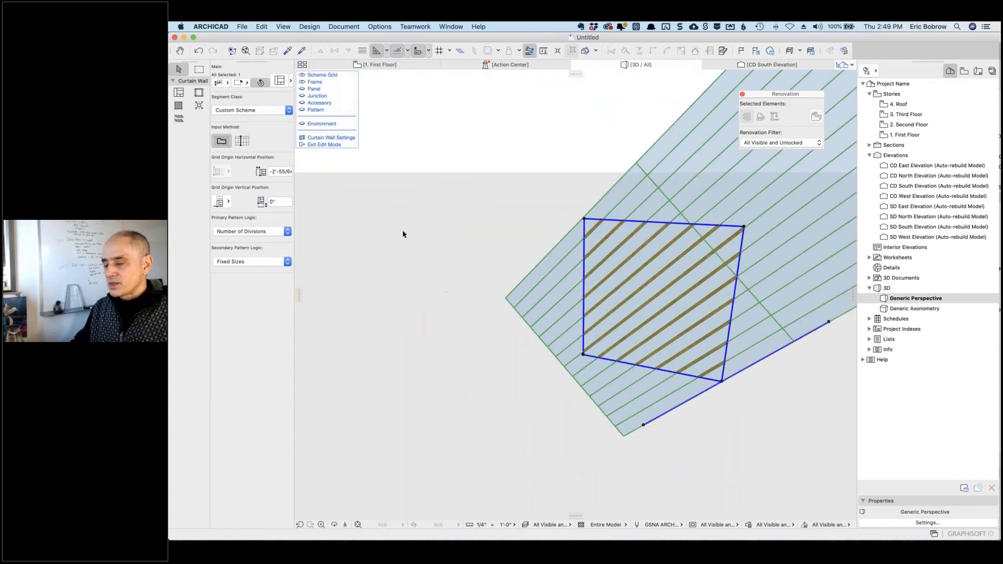
click(323, 145)
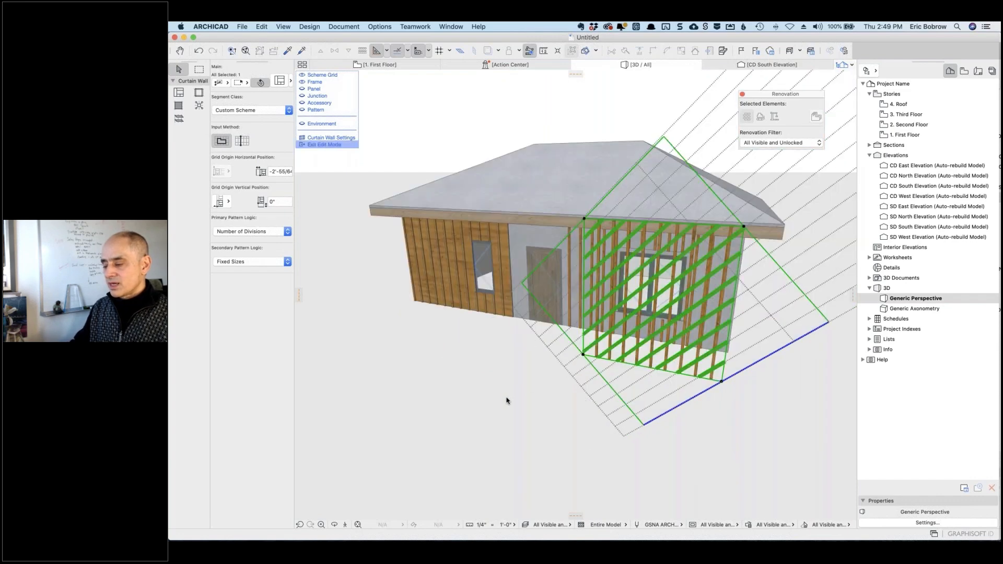
click(511, 396)
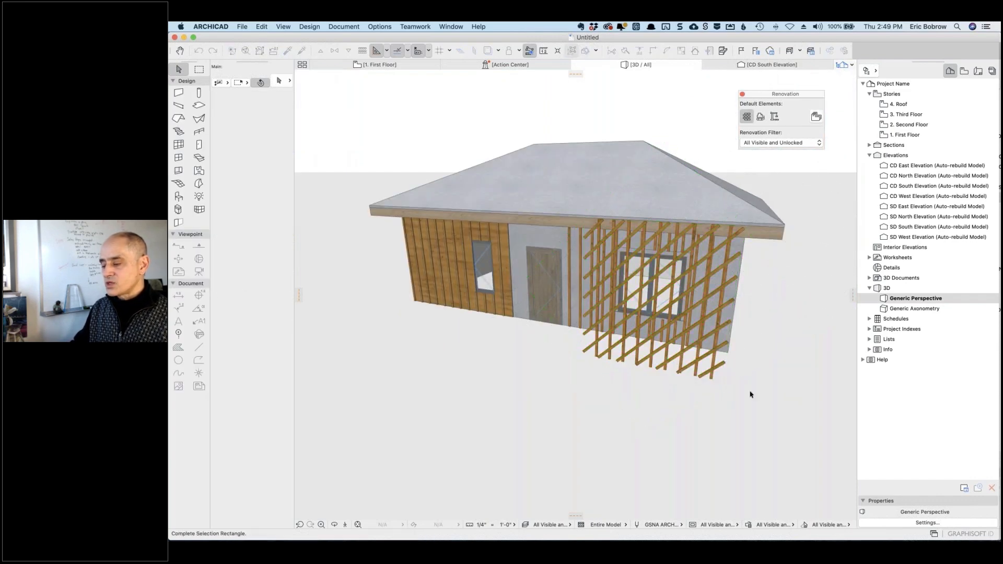
click(620, 423)
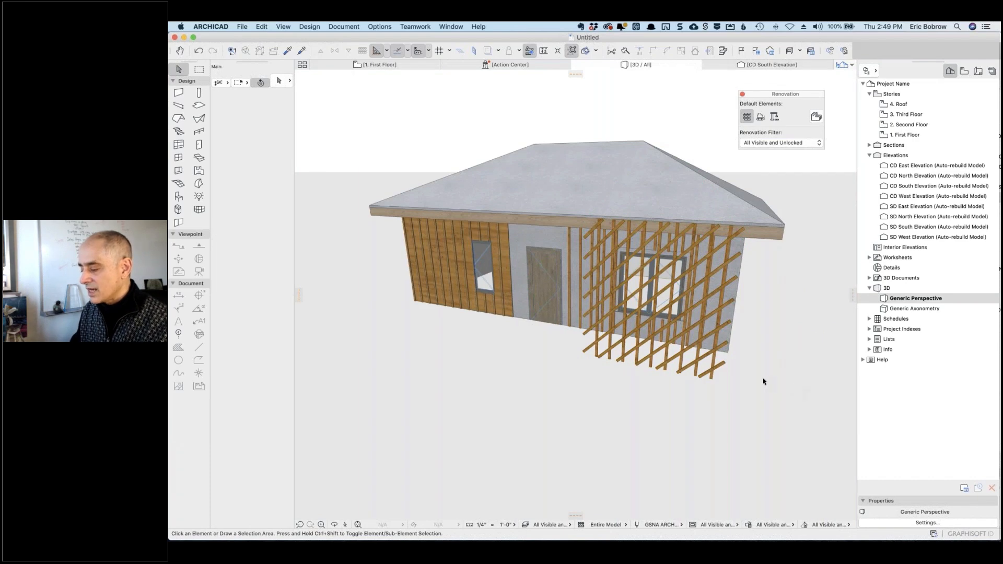
Enter edit mode for the vertical batten curtain wall, displaying its Scheme Grid and hiding its Frames
scroll(727, 378, up, 5)
click(682, 380)
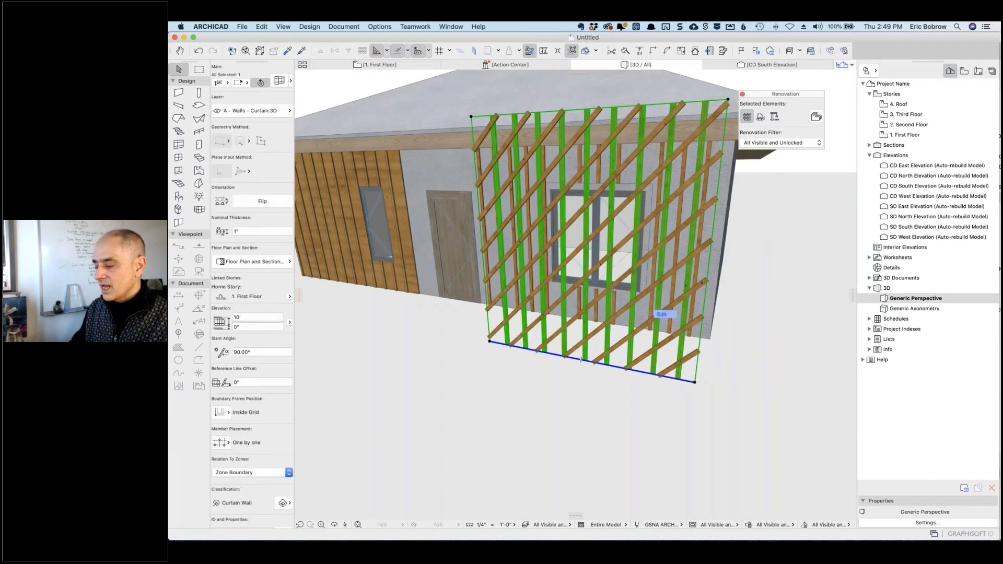
click(663, 314)
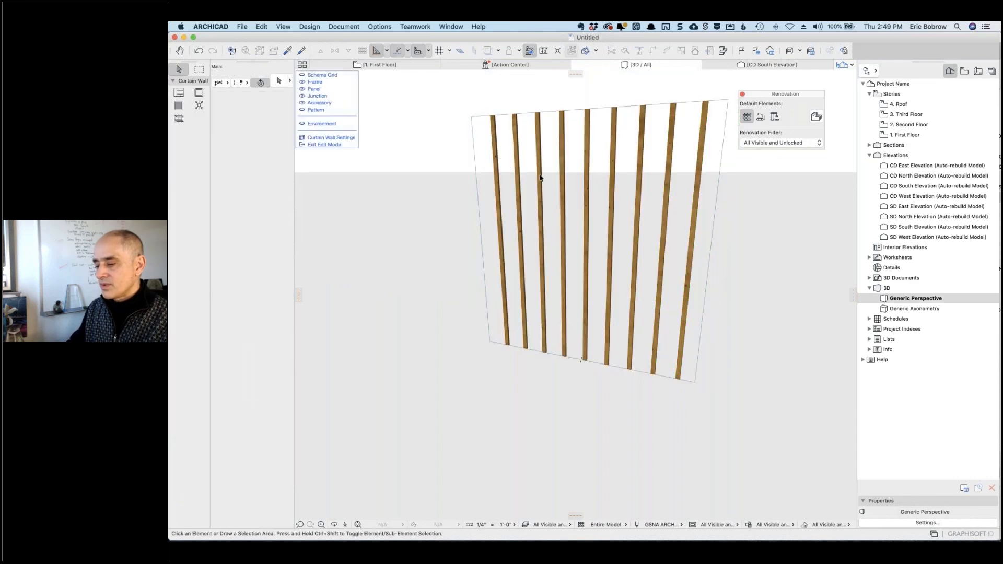
click(302, 76)
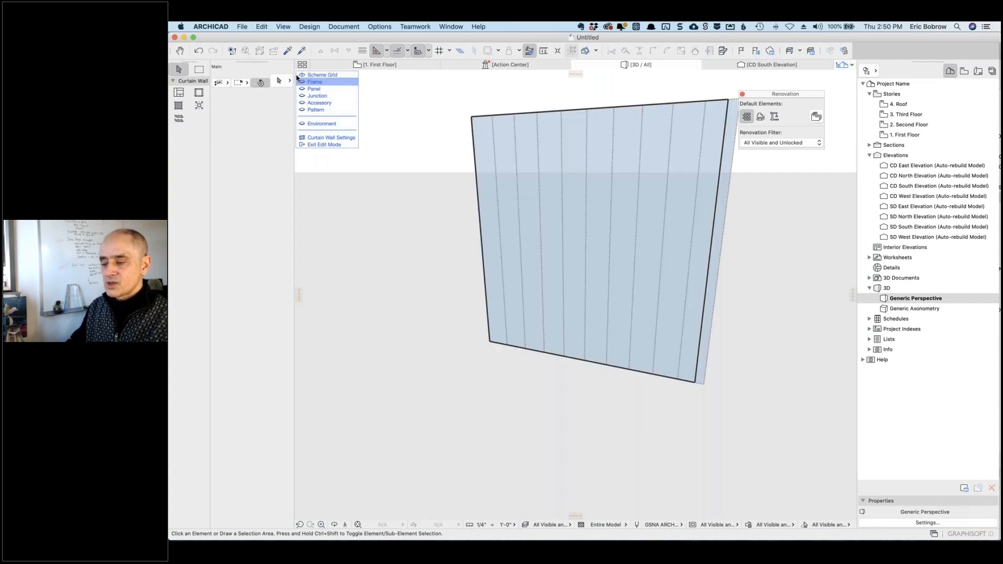
click(695, 383)
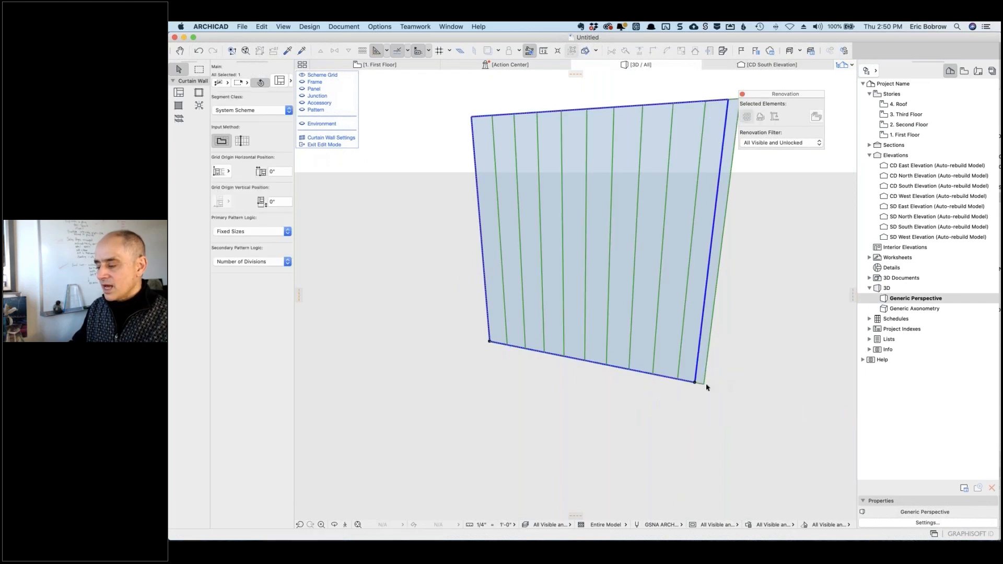
click(695, 383)
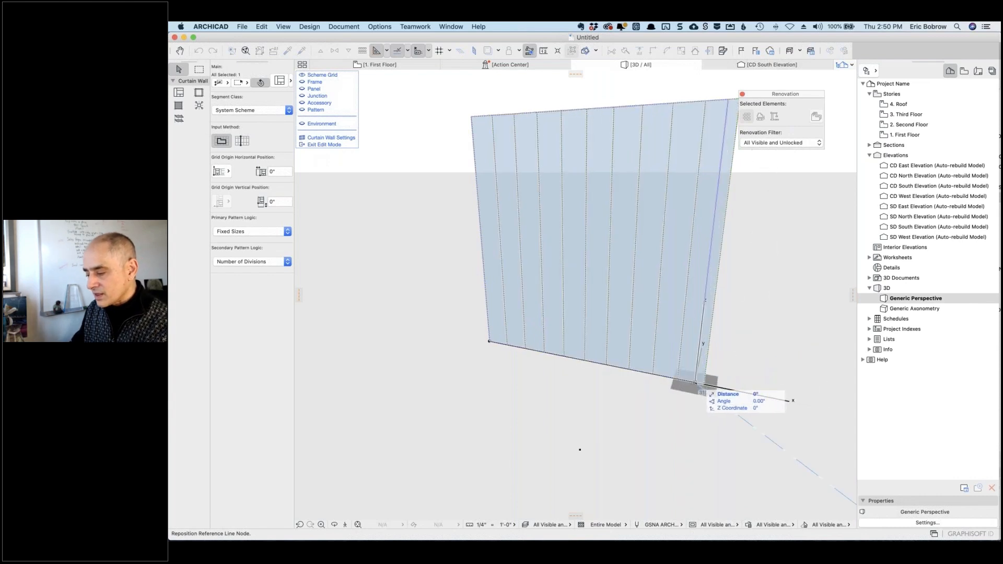
click(697, 384)
click(696, 384)
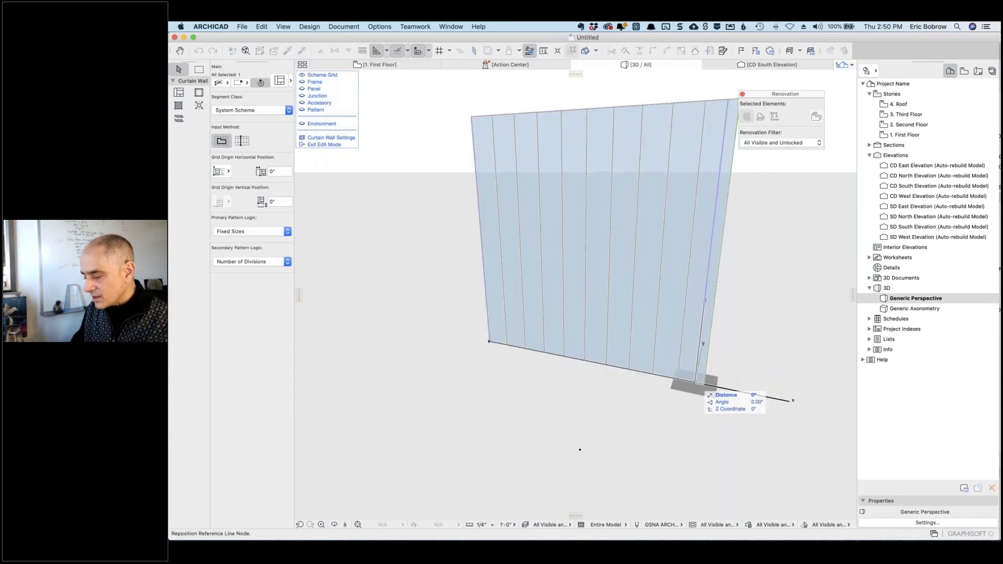
click(696, 383)
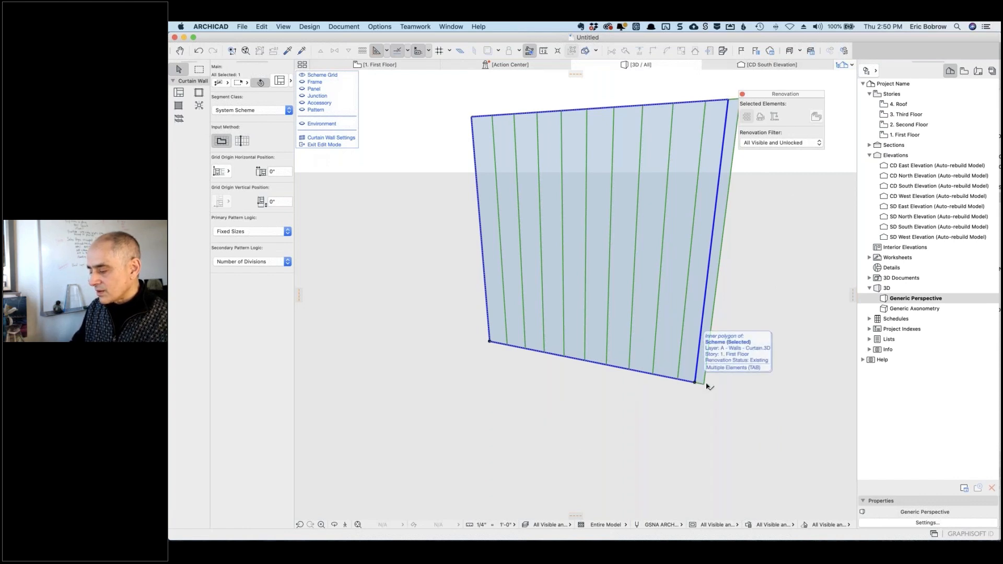
click(491, 342)
click(508, 351)
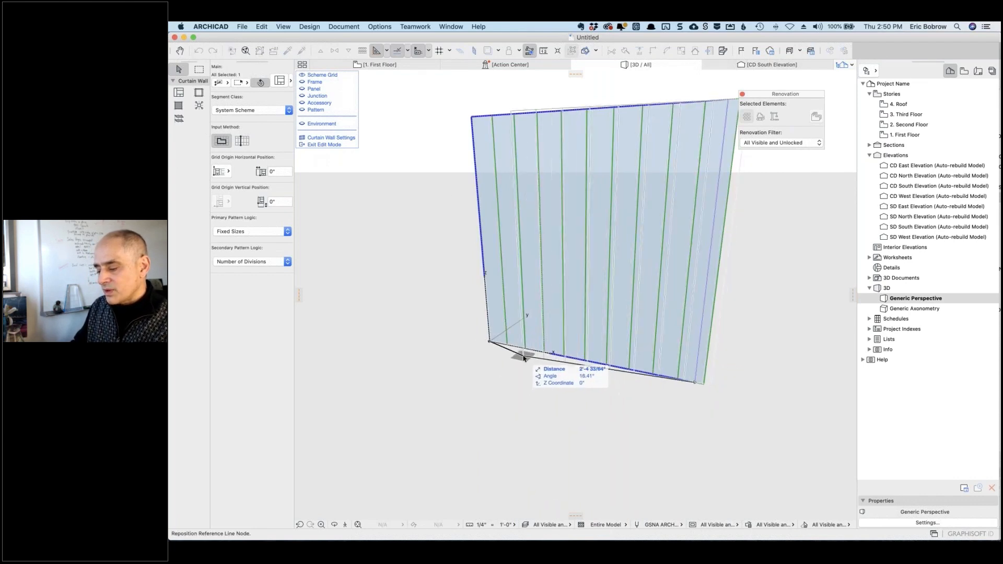
key(Escape)
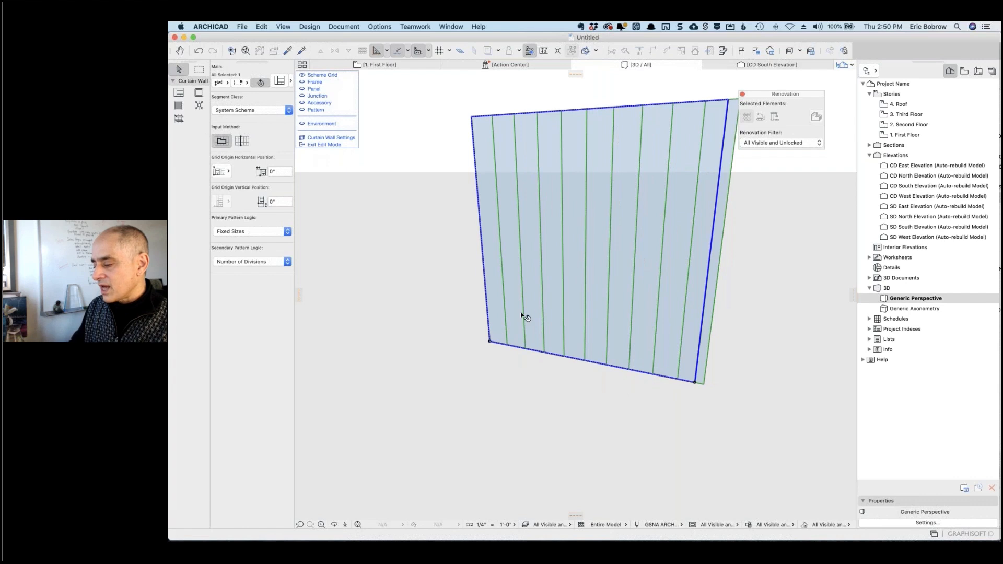
click(490, 343)
click(528, 314)
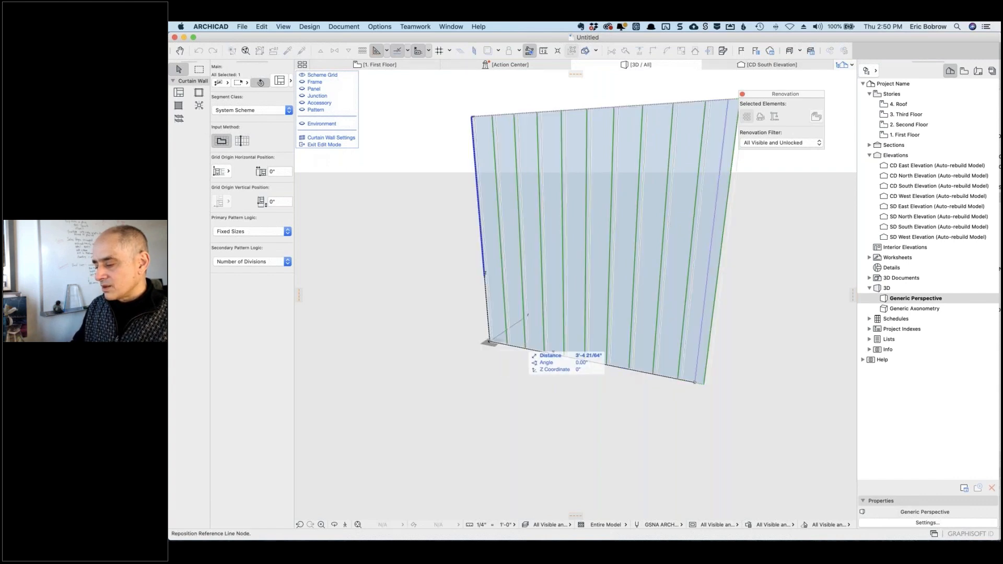
key(Escape)
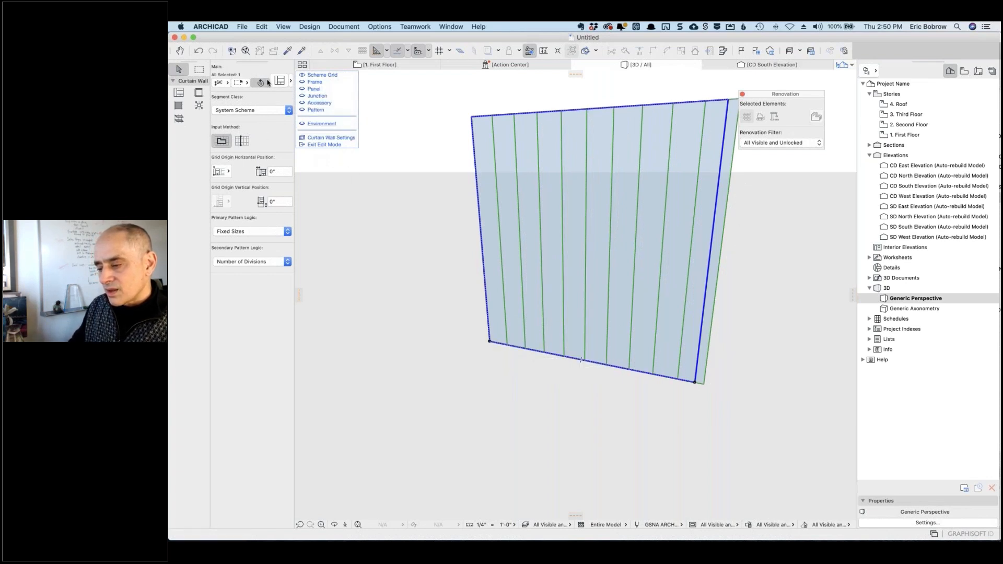
key(Escape)
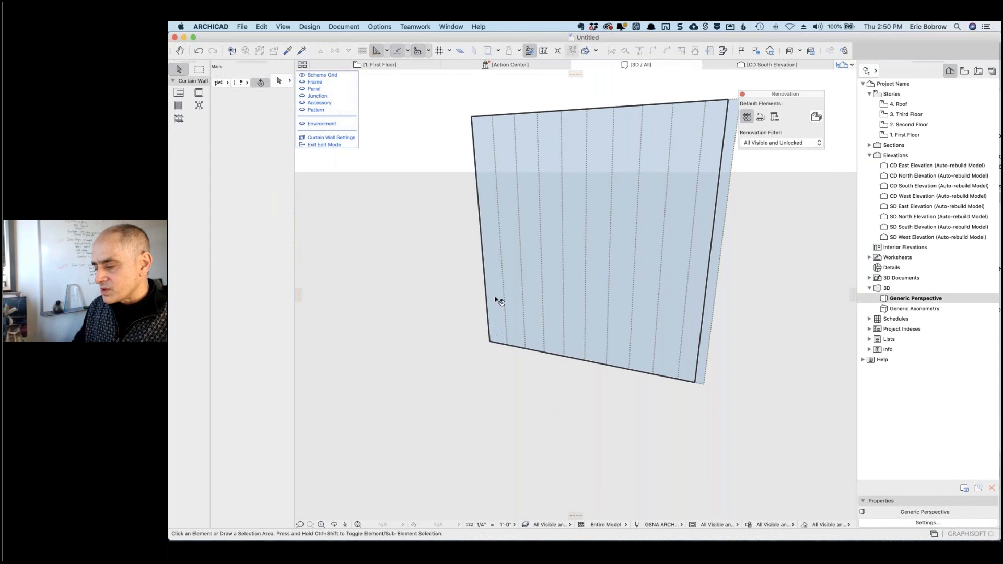
Rotate the vertical batten curtain wall's scheme grid diagonally about the wall's lower left corner and exit edit mode
click(495, 301)
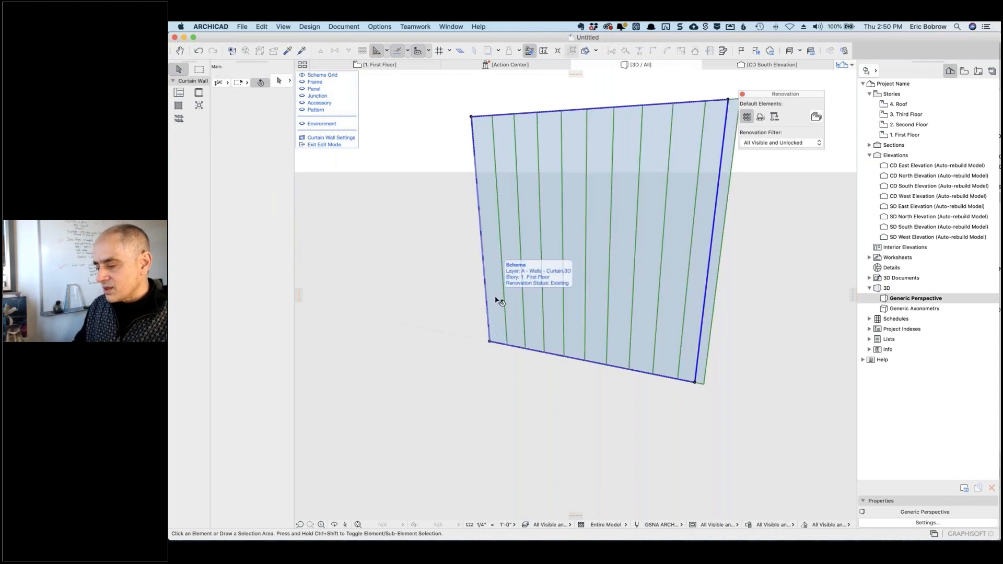
click(490, 341)
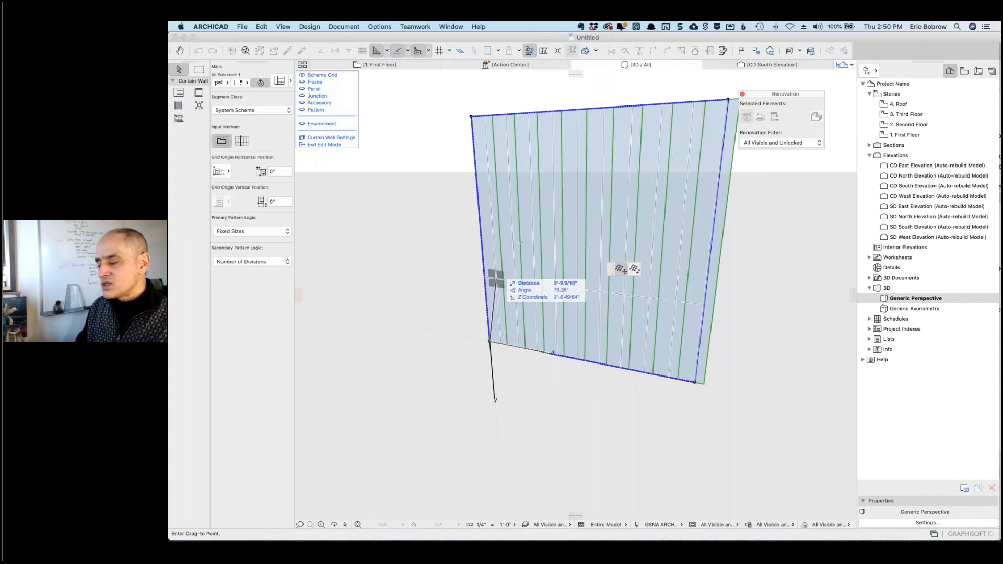
click(635, 269)
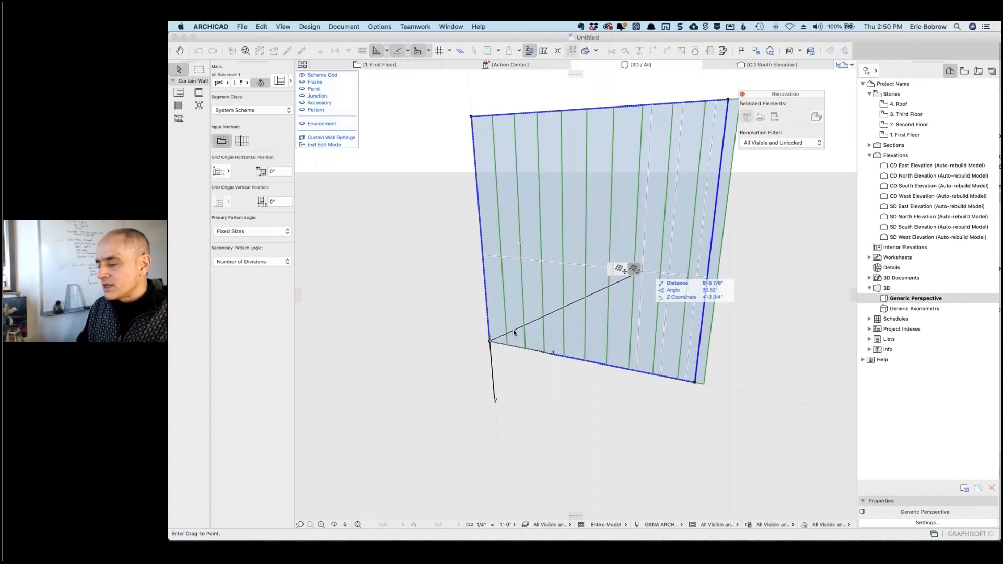
click(490, 343)
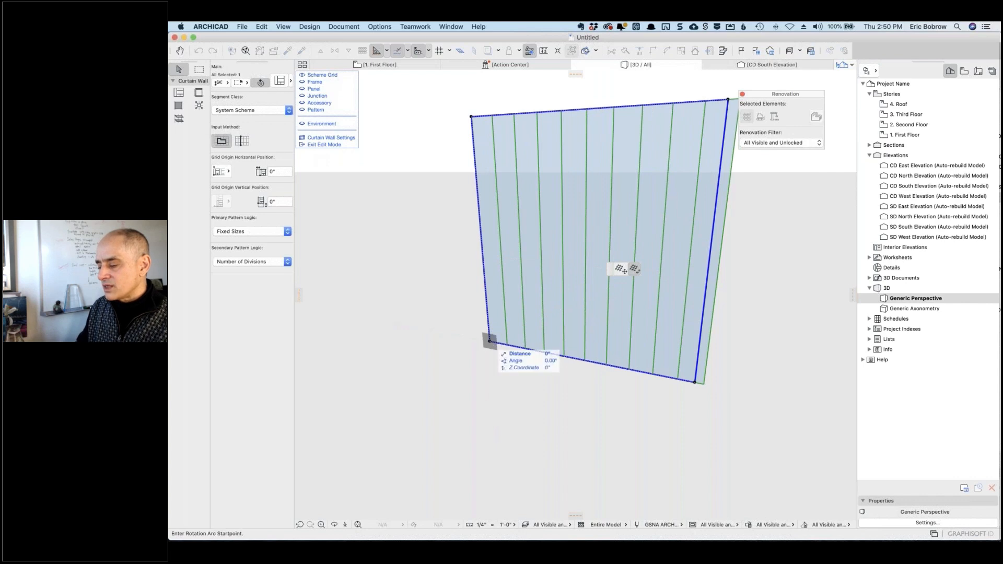
click(551, 353)
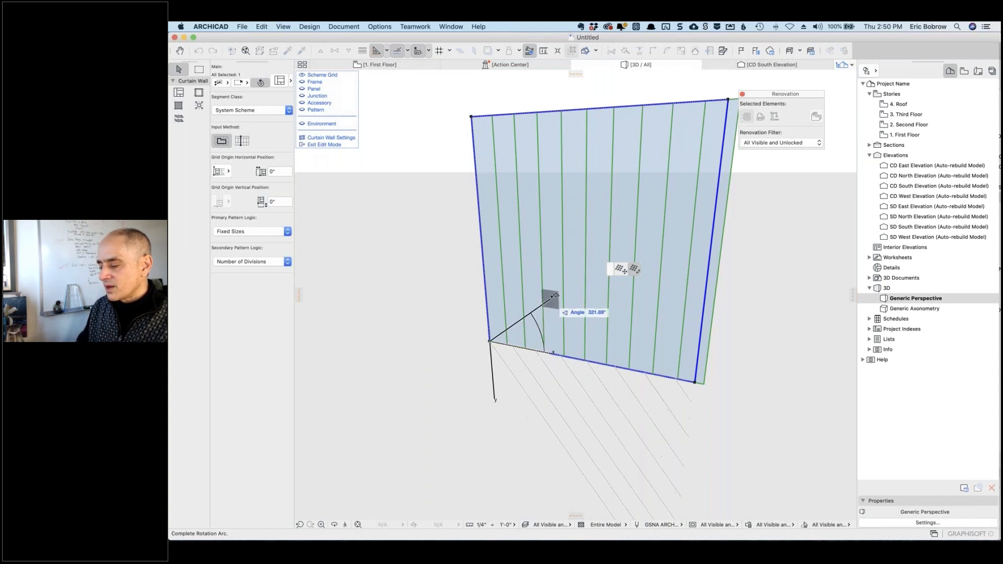
click(568, 267)
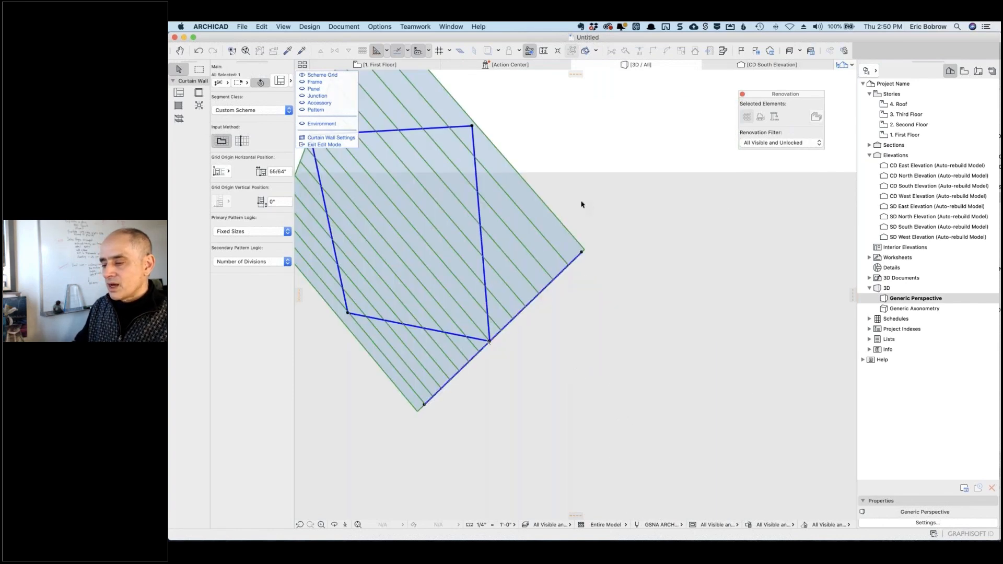
click(326, 145)
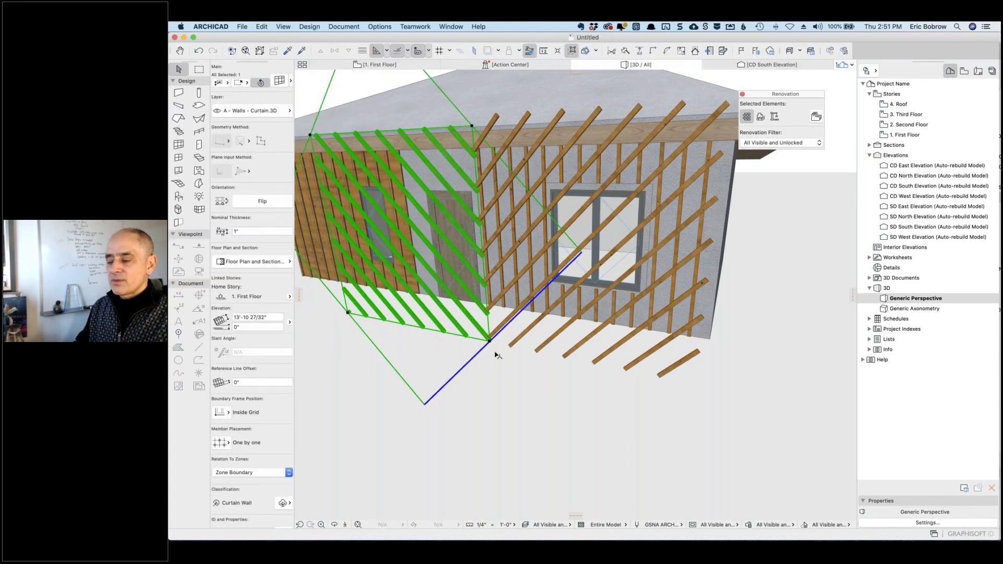
key(Escape)
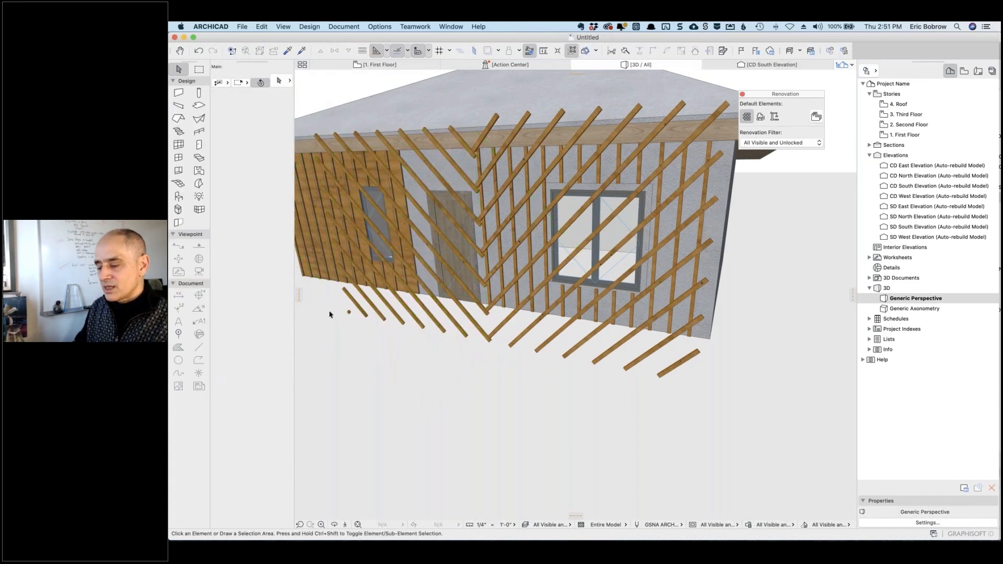
Move the lower-left diagonal batten curtain wall 10' along the facade so it overlaps the opposing diagonal battens, and deselect it
click(349, 316)
click(349, 315)
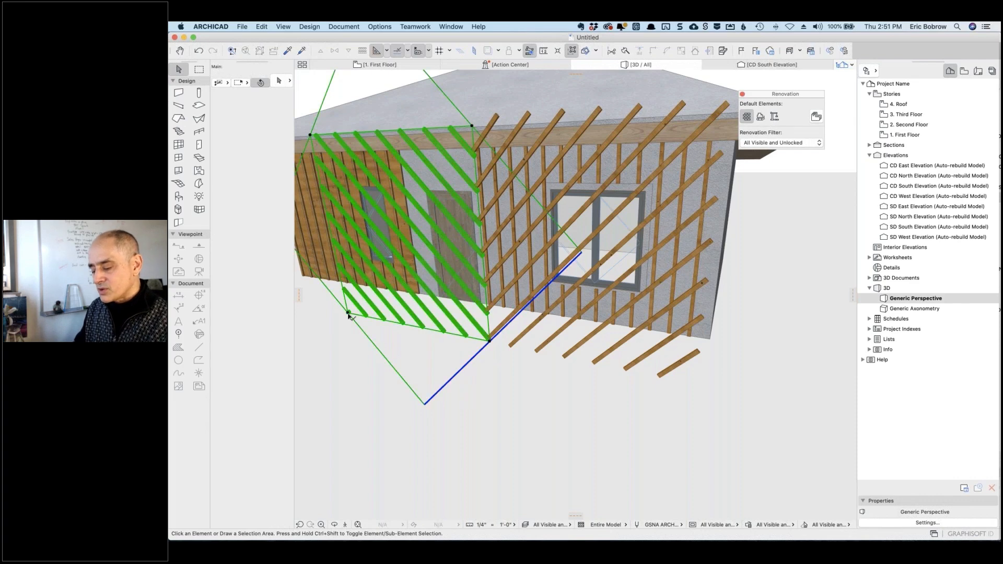
key(super+d)
click(349, 313)
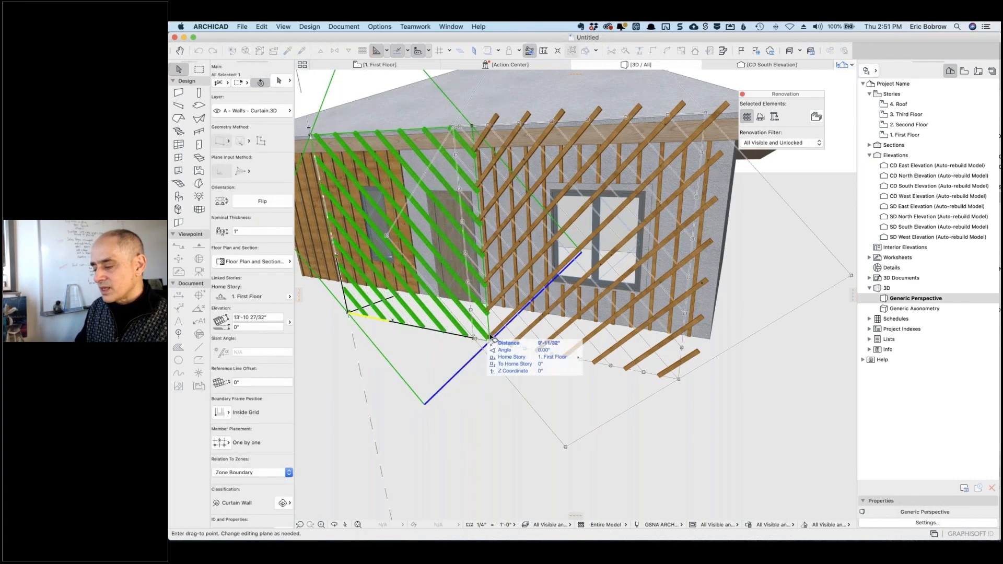
click(490, 342)
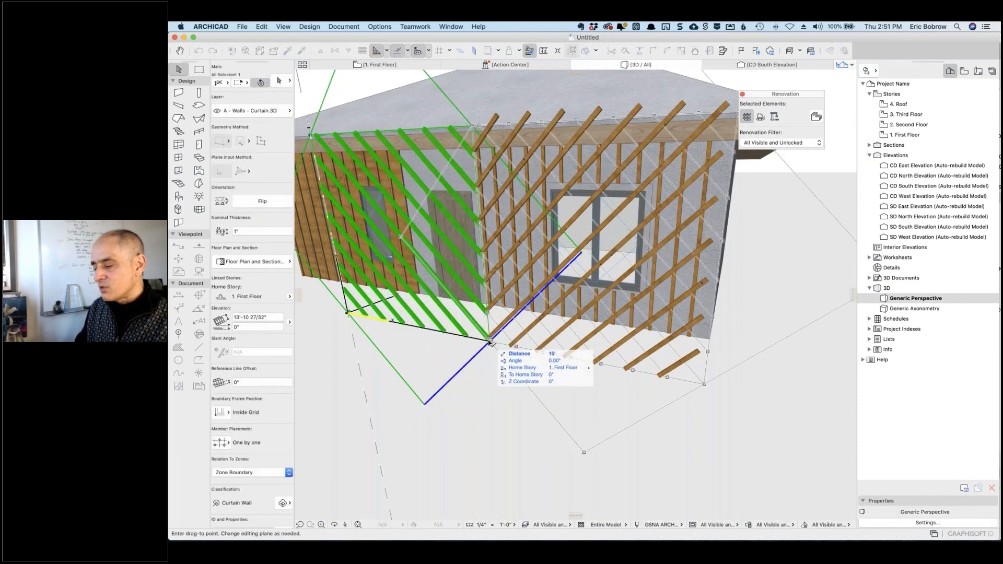
click(479, 415)
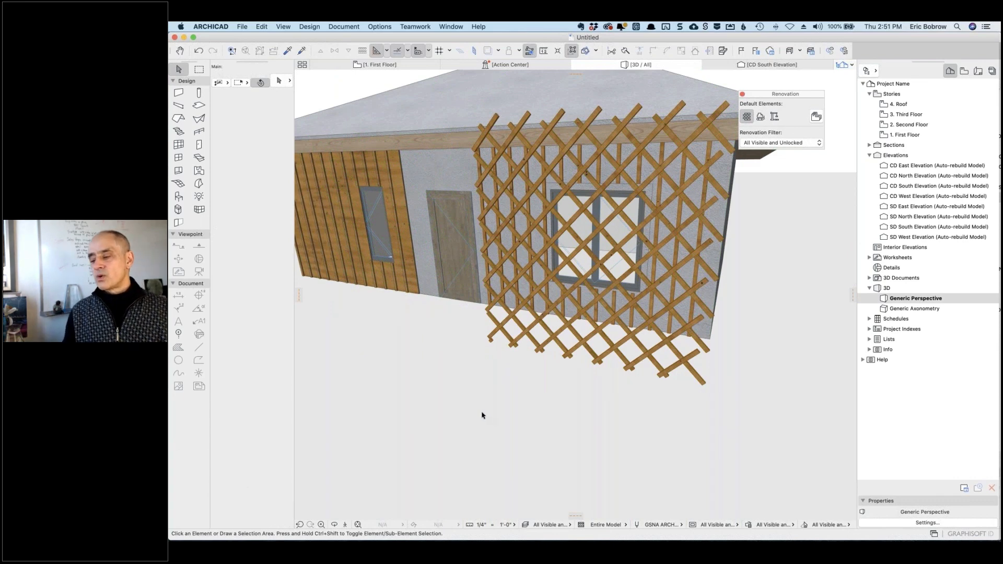
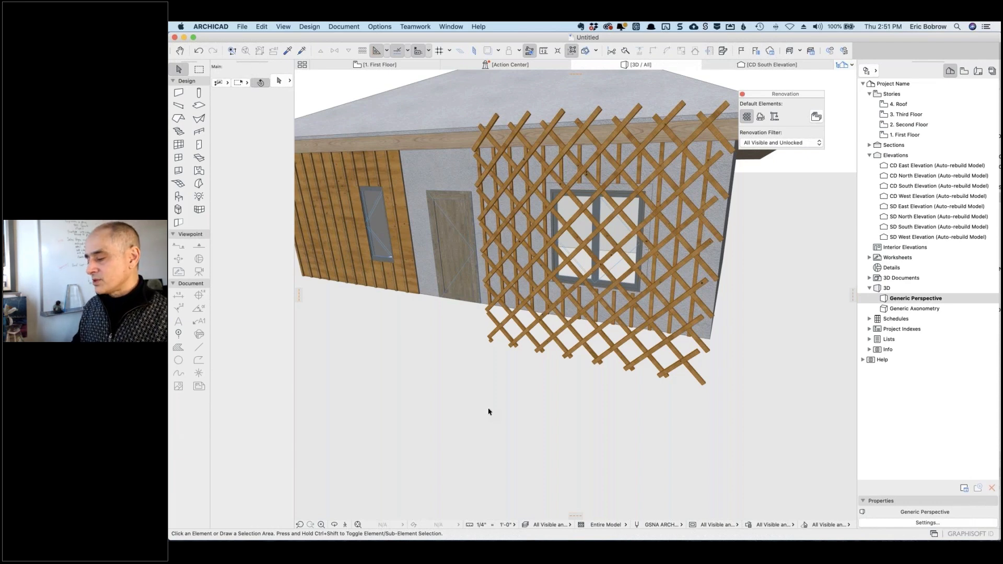
Enter edit mode for the moved curtain wall's counterpart, whose battens rise toward the house corner, and display its Scheme Grid
shift+middle_drag(757, 298, 689, 285)
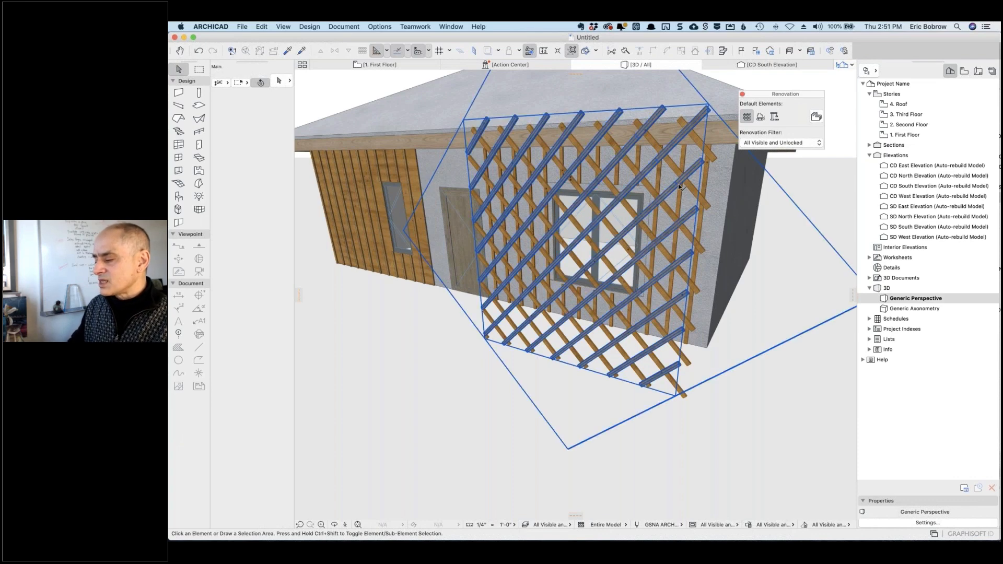
click(682, 188)
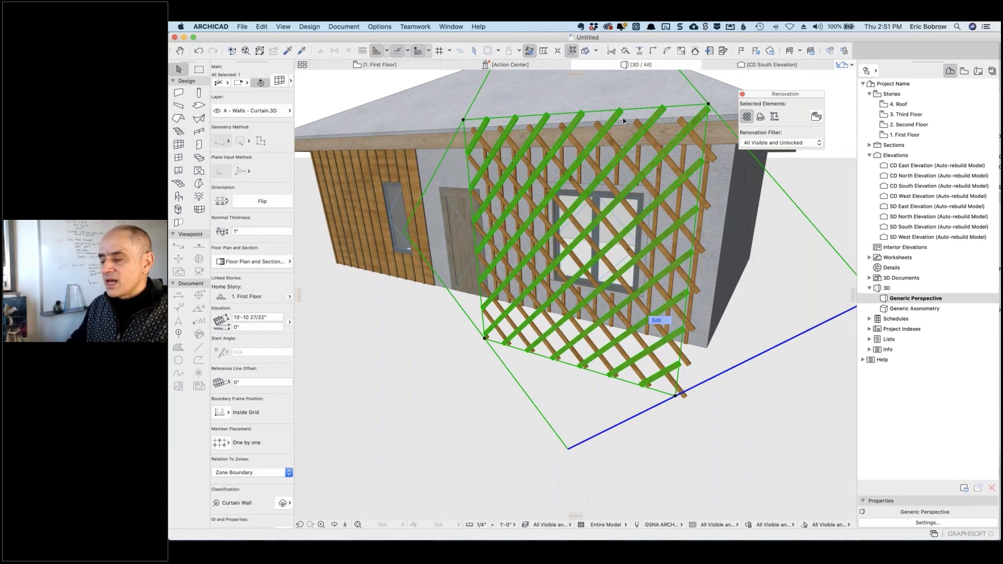
click(657, 320)
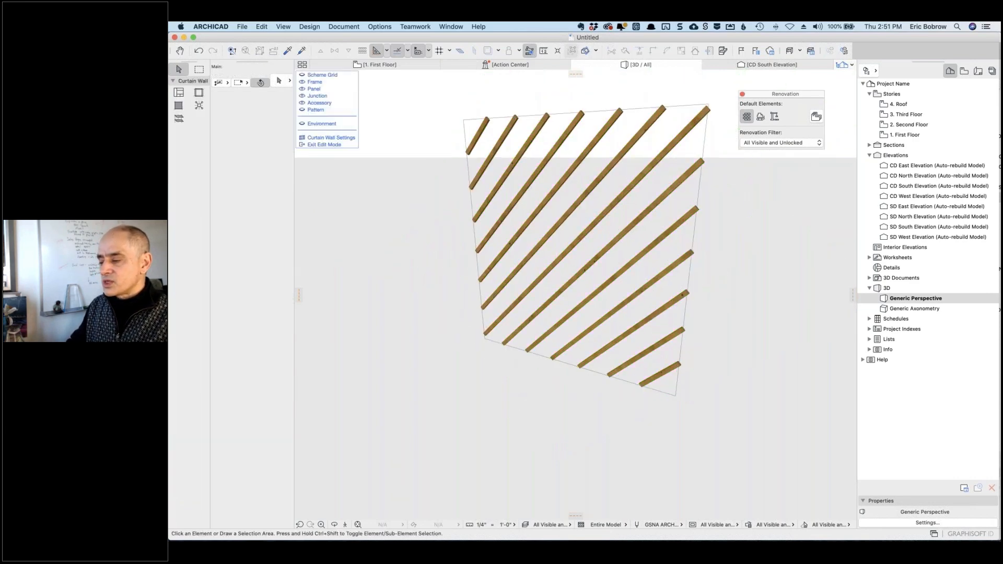
click(565, 114)
click(594, 107)
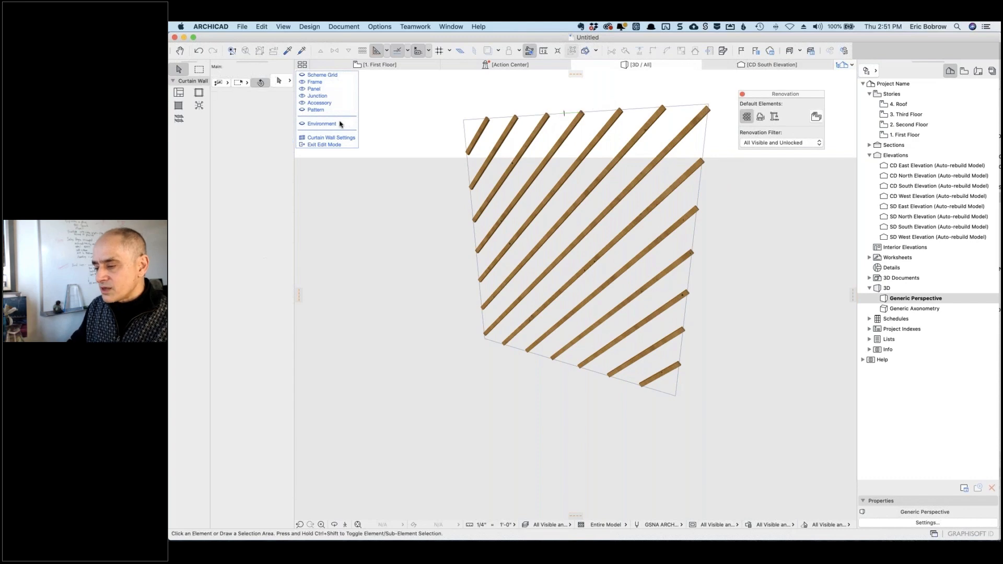
click(303, 76)
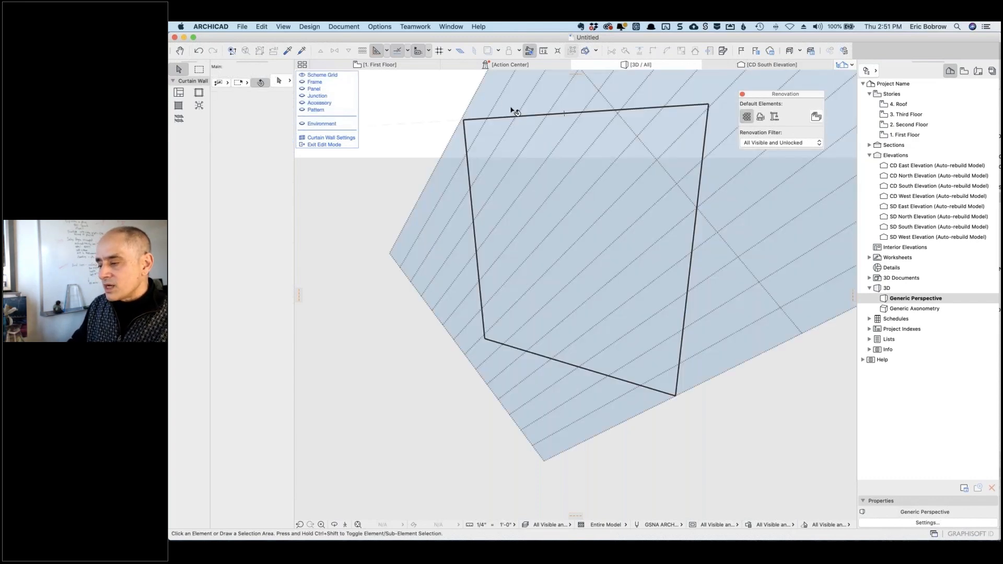
Offset the curtain wall boundary's top edge down about 7'-4" to a low railing height, exit edit mode and deselect the wall
click(529, 118)
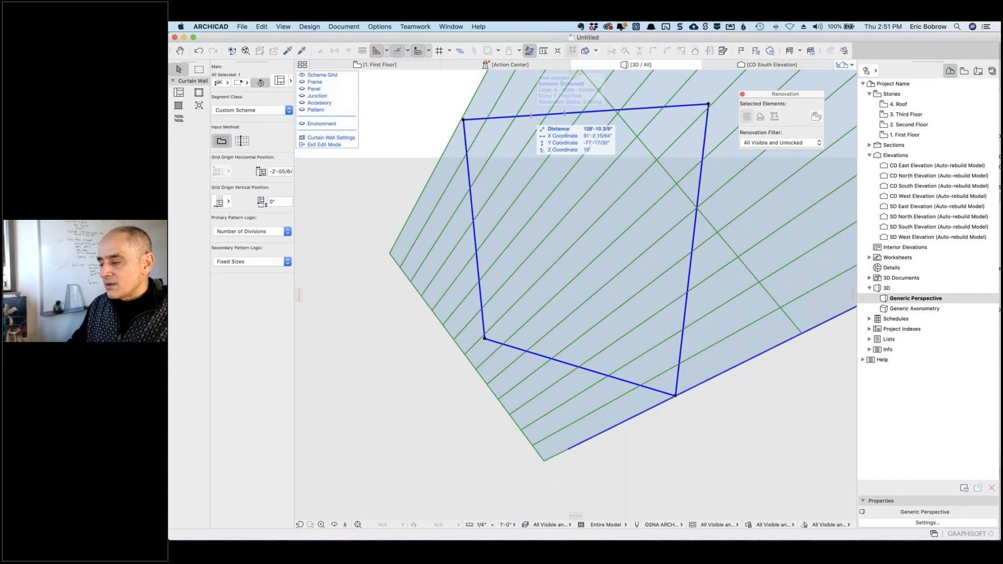
click(528, 115)
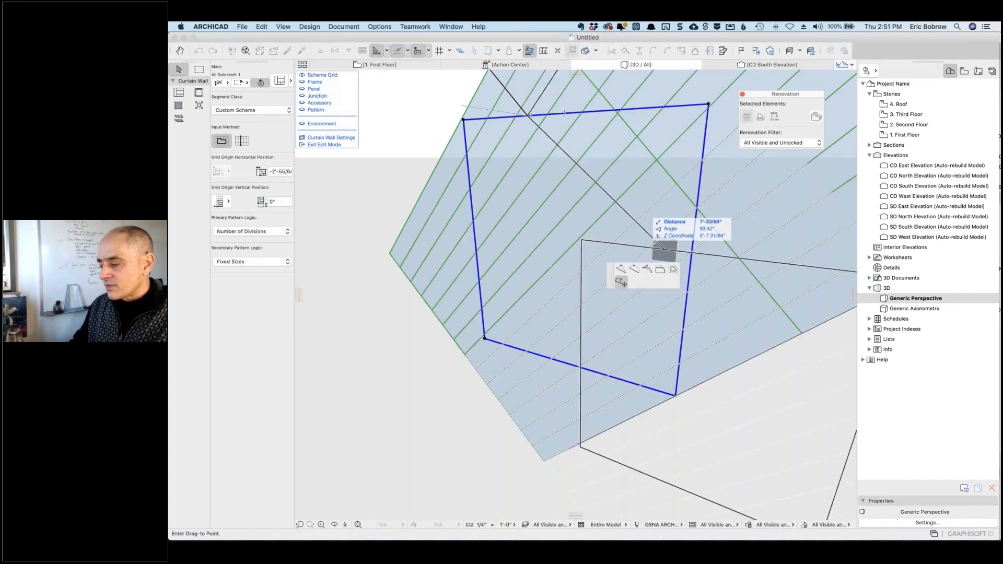
click(660, 269)
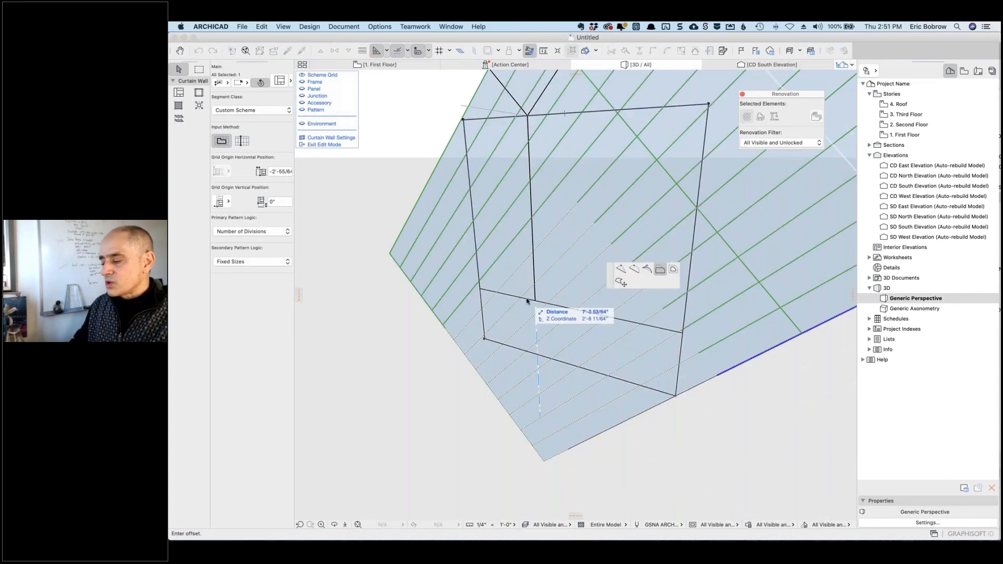
click(527, 299)
click(370, 390)
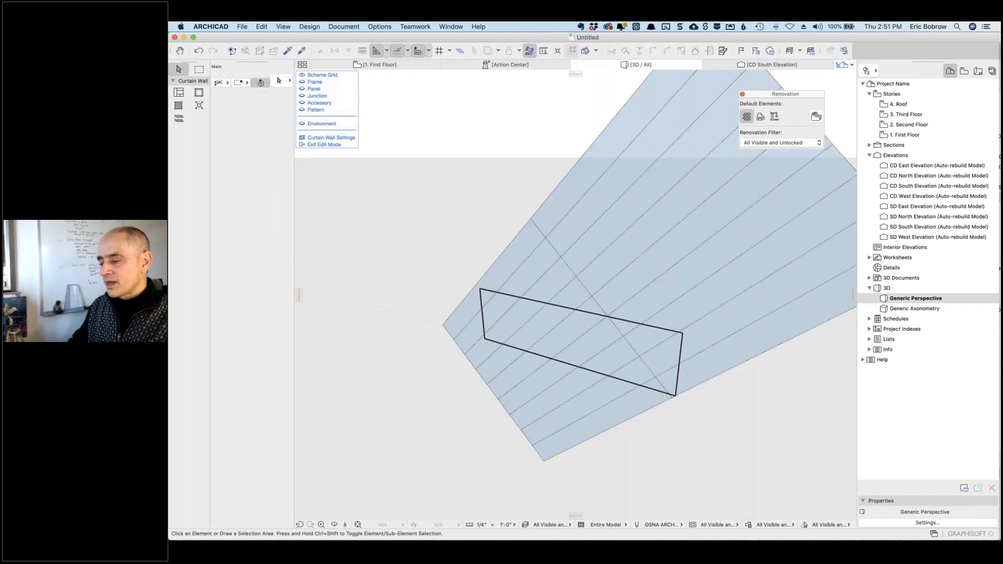
click(325, 145)
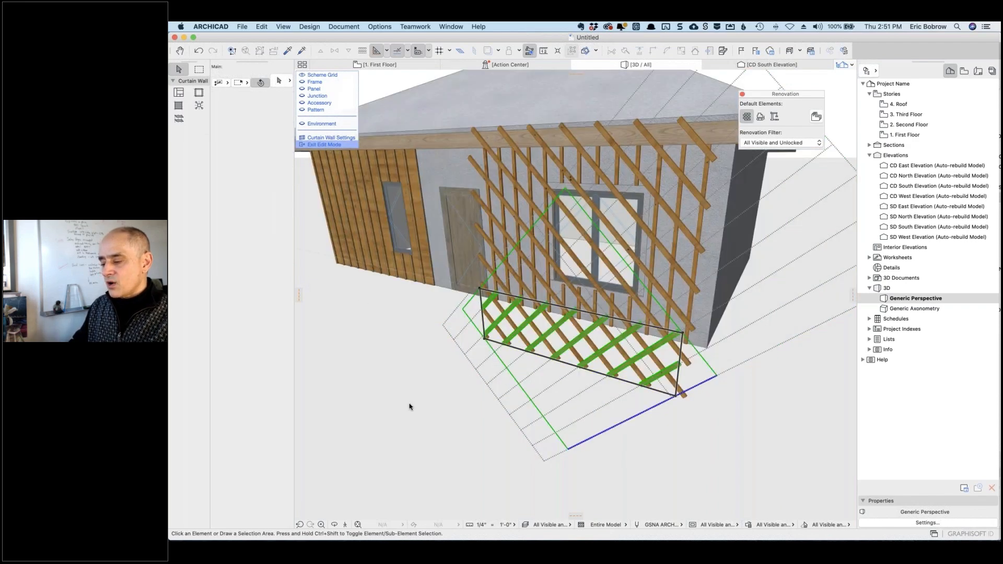
click(483, 381)
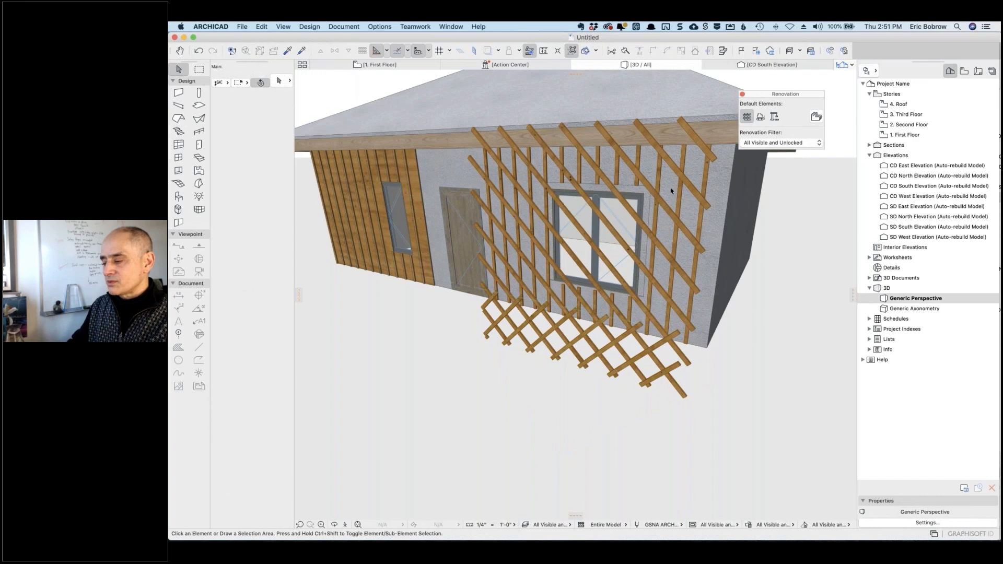
Edit the other diagonal curtain wall's scheme boundary, offset its top edge down about 7' to match the lowered lattice, and exit edit mode
click(710, 158)
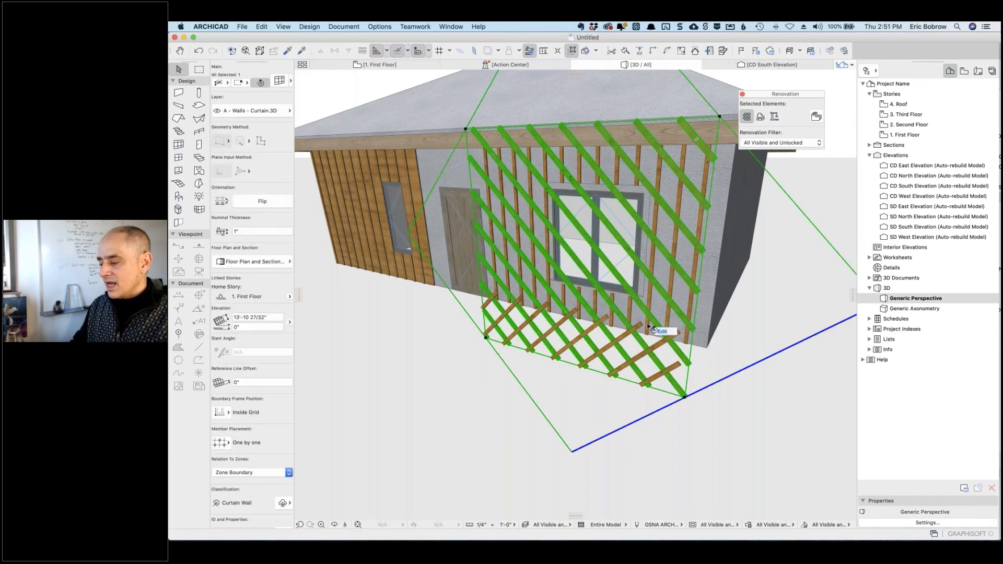
click(660, 331)
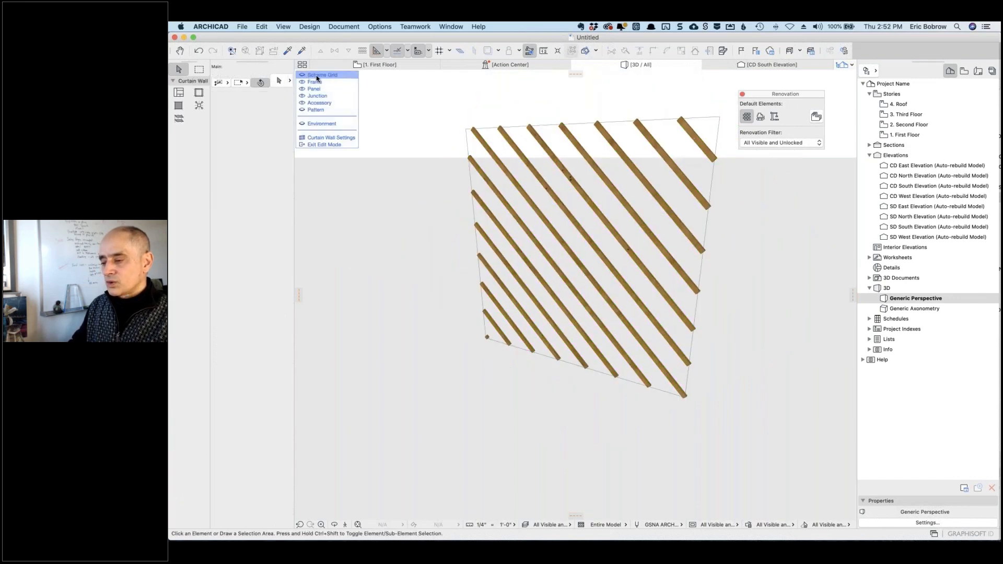
click(315, 88)
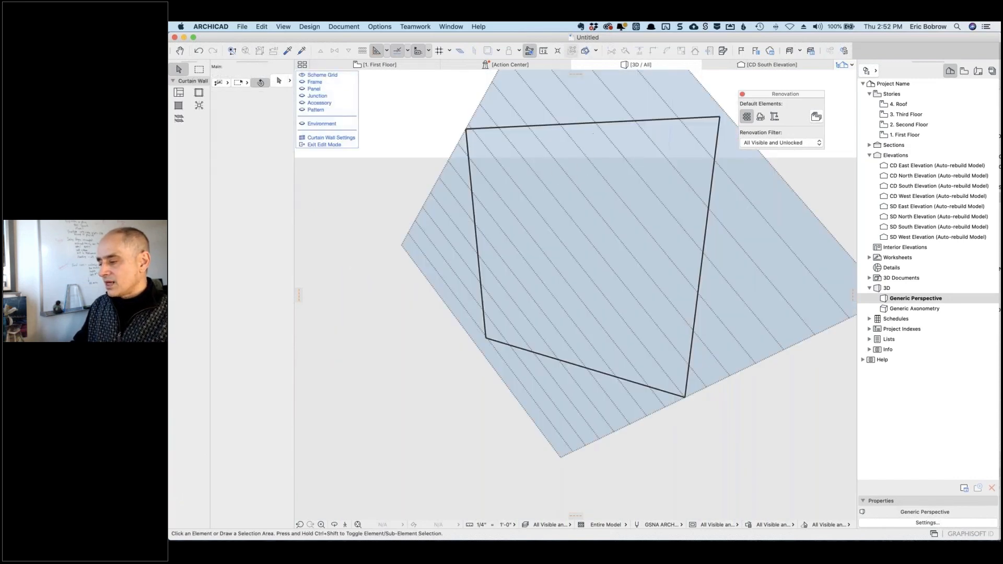
click(573, 123)
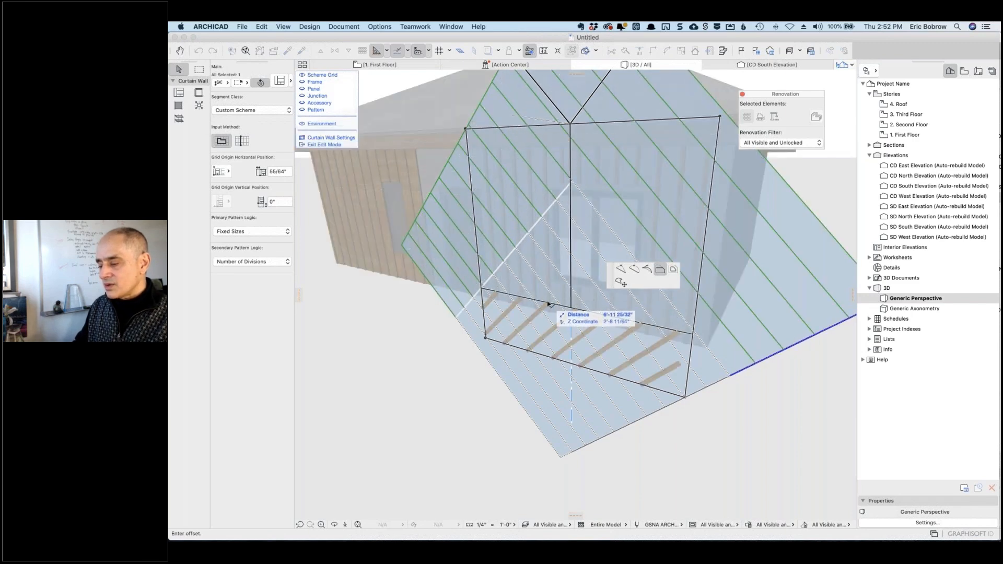
click(548, 304)
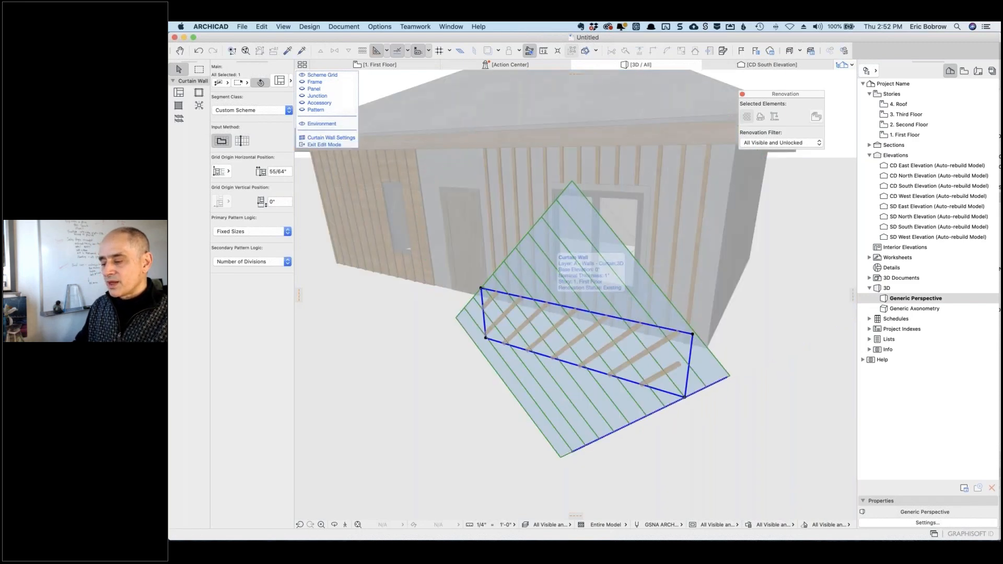
click(321, 144)
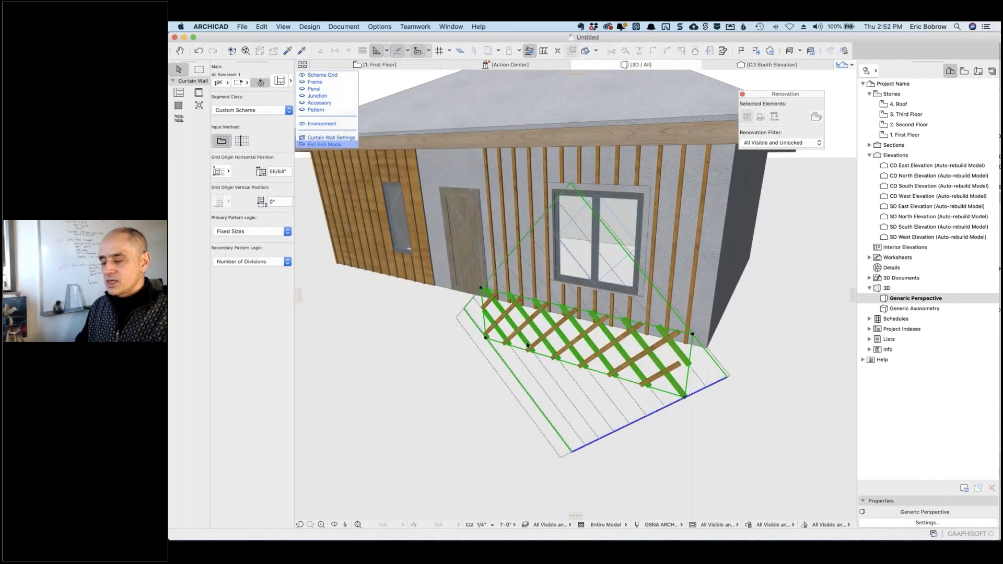
click(435, 378)
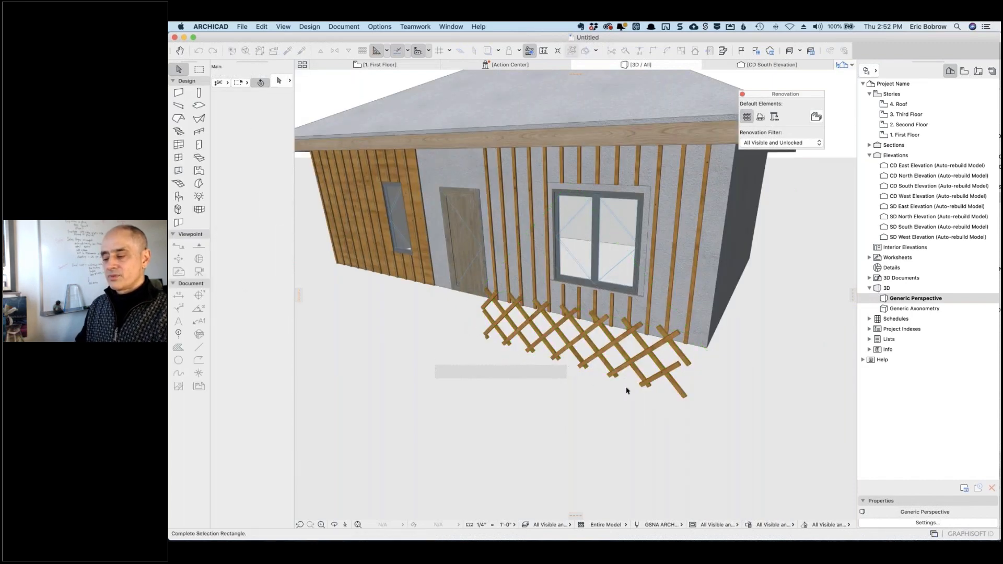
click(540, 412)
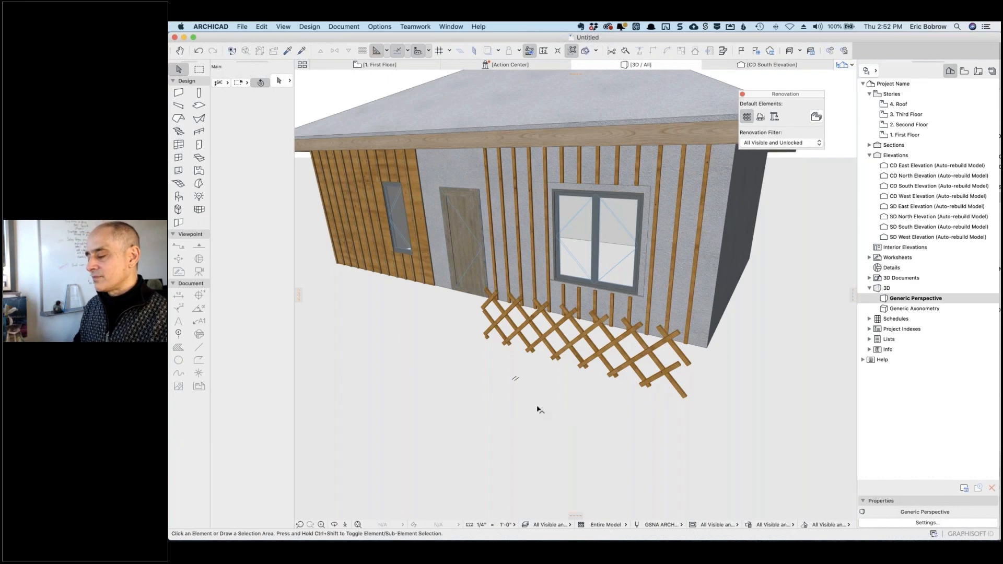
Examine the length fraction options in the project's Working Units preferences and close them without changes
shift+middle_drag(751, 278, 808, 340)
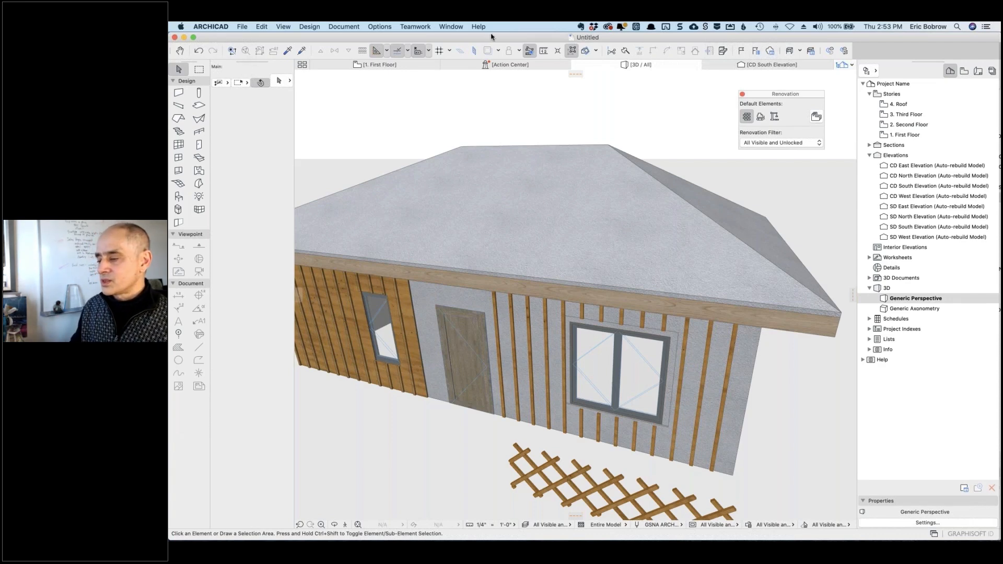
click(389, 27)
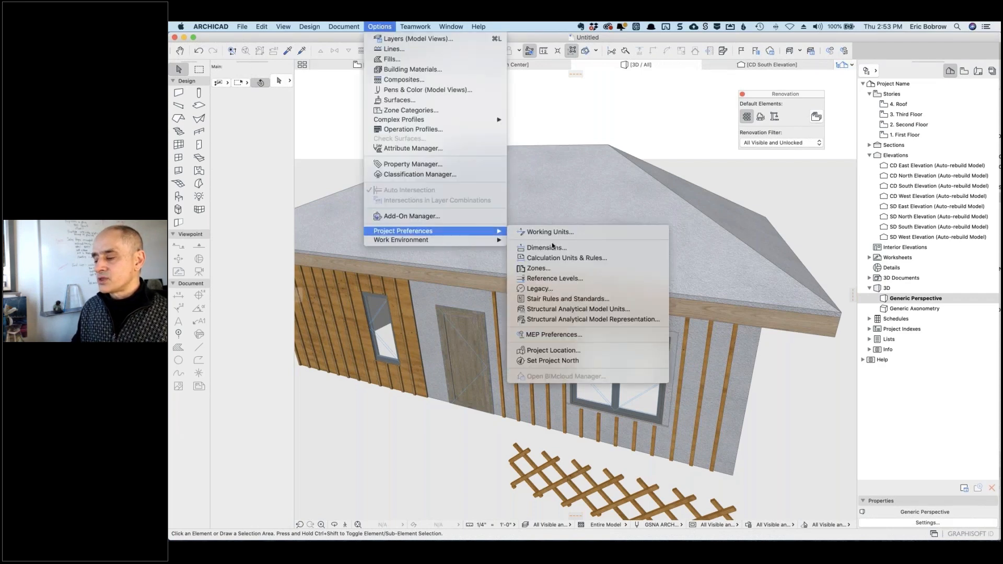
mouse_move(496, 232)
click(534, 232)
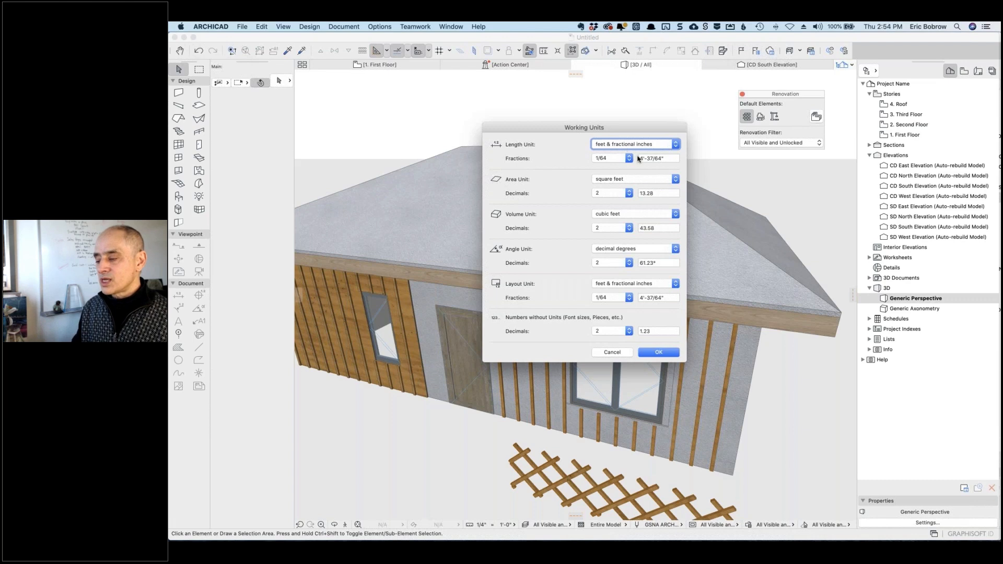
click(626, 160)
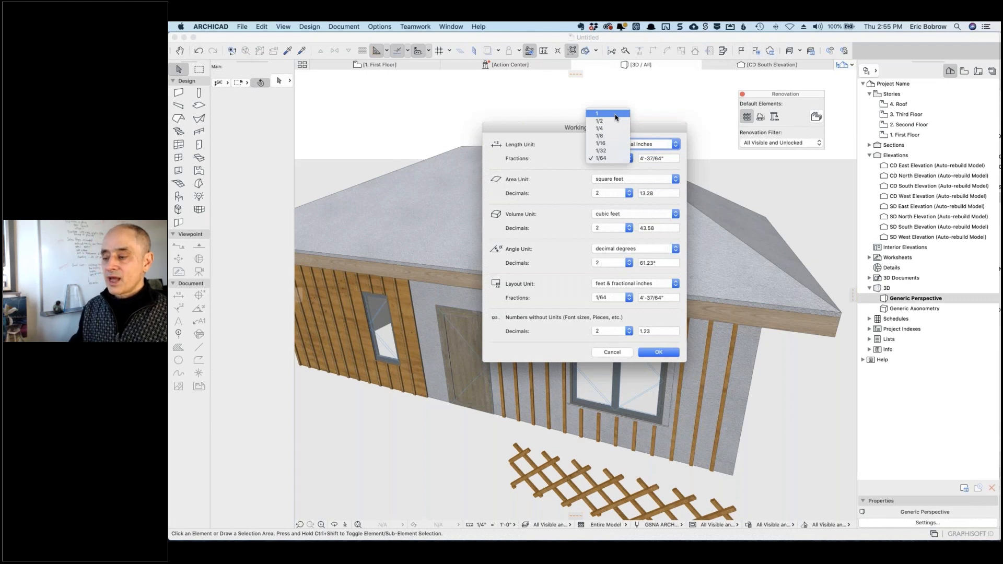
click(600, 158)
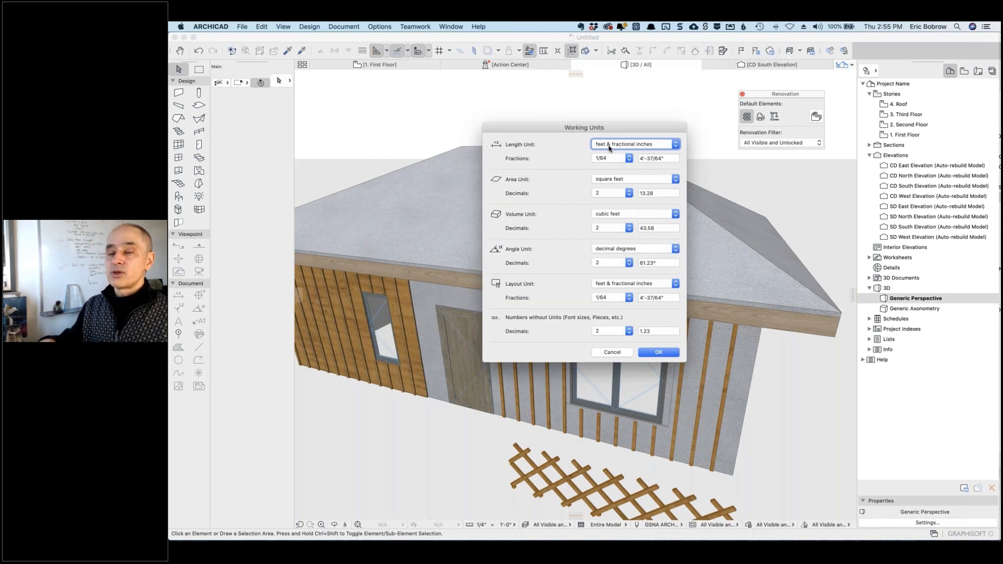
click(619, 354)
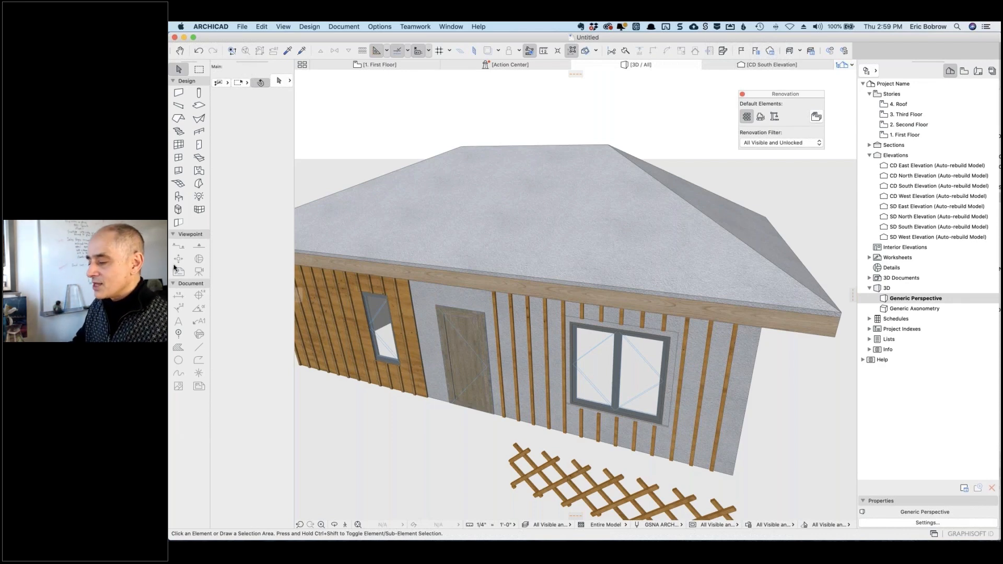
Override the top surface of the hip roof with the Standing Seam surface
click(641, 132)
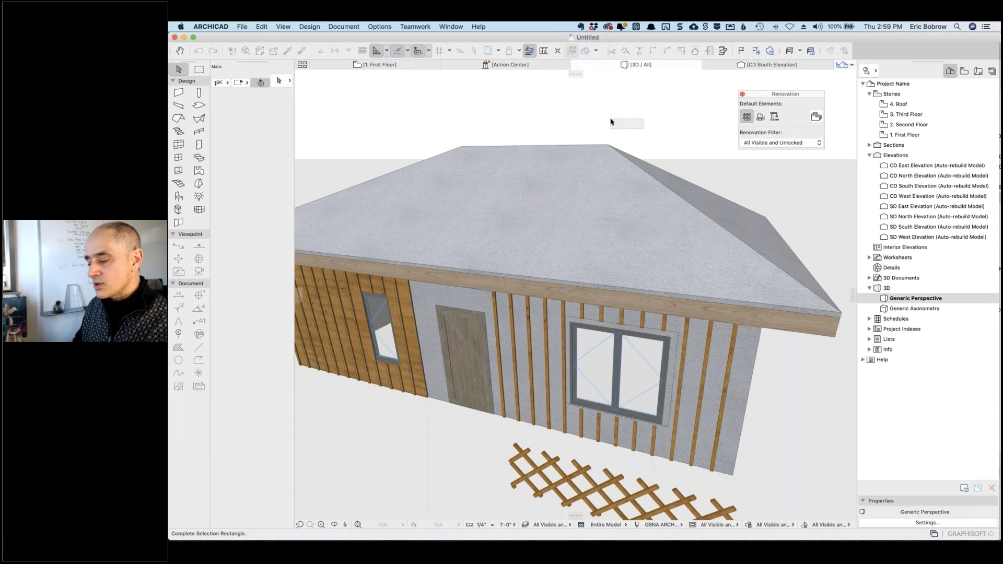
click(610, 122)
shift+middle_drag(631, 125, 714, 166)
scroll(711, 164, down, 1)
shift+middle_drag(657, 114, 755, 133)
middle_drag(583, 98, 717, 107)
click(635, 174)
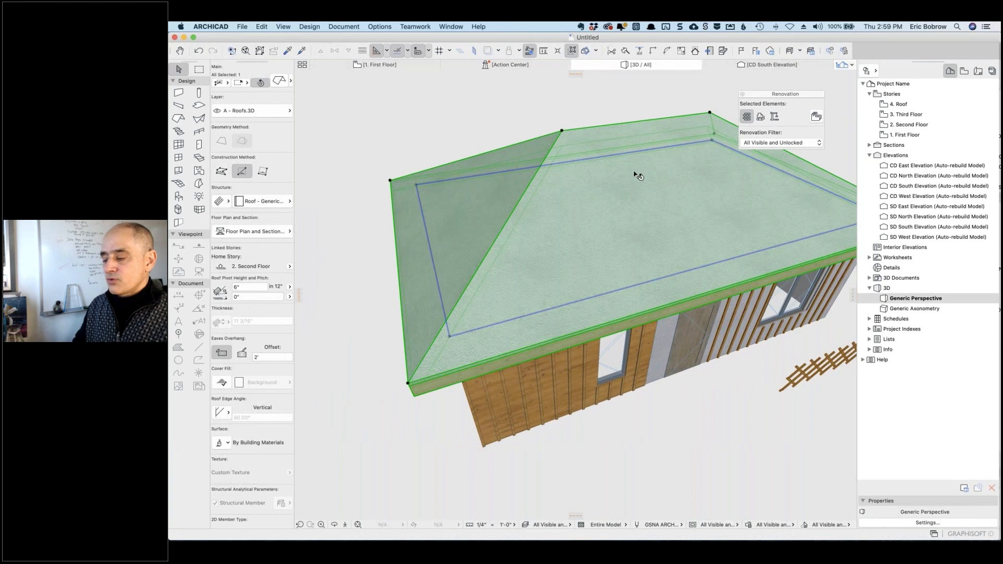
click(225, 444)
click(221, 466)
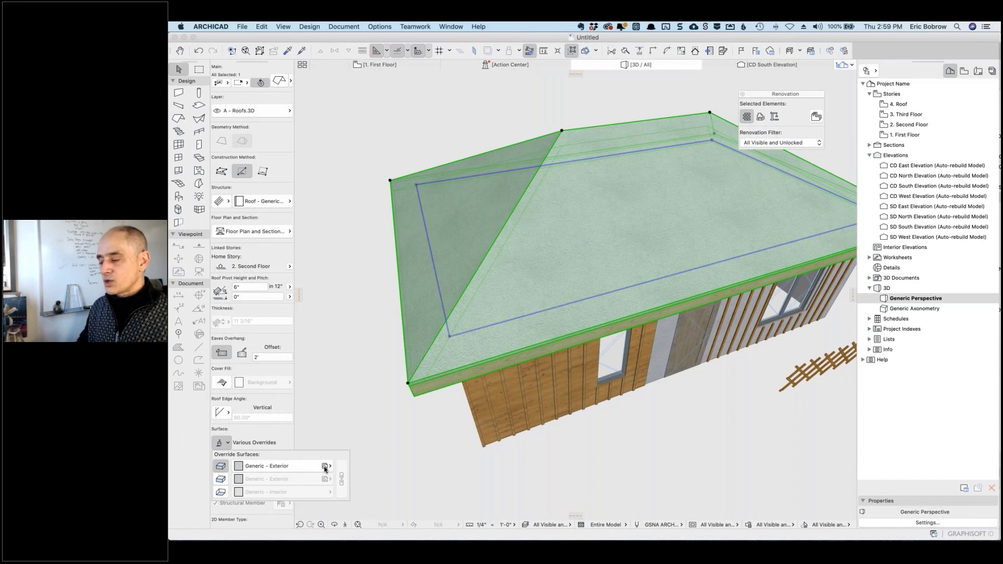
click(325, 467)
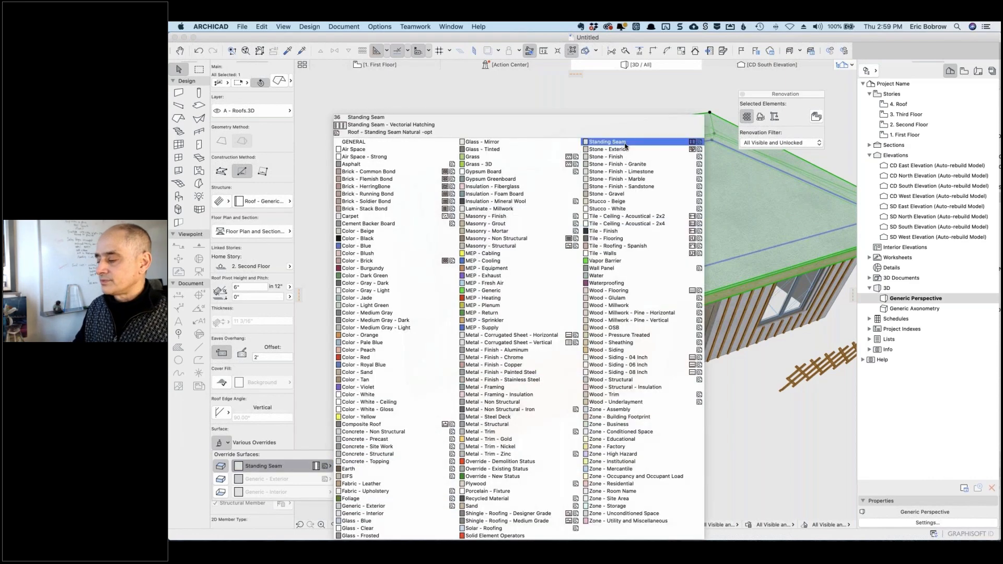
click(606, 142)
click(587, 112)
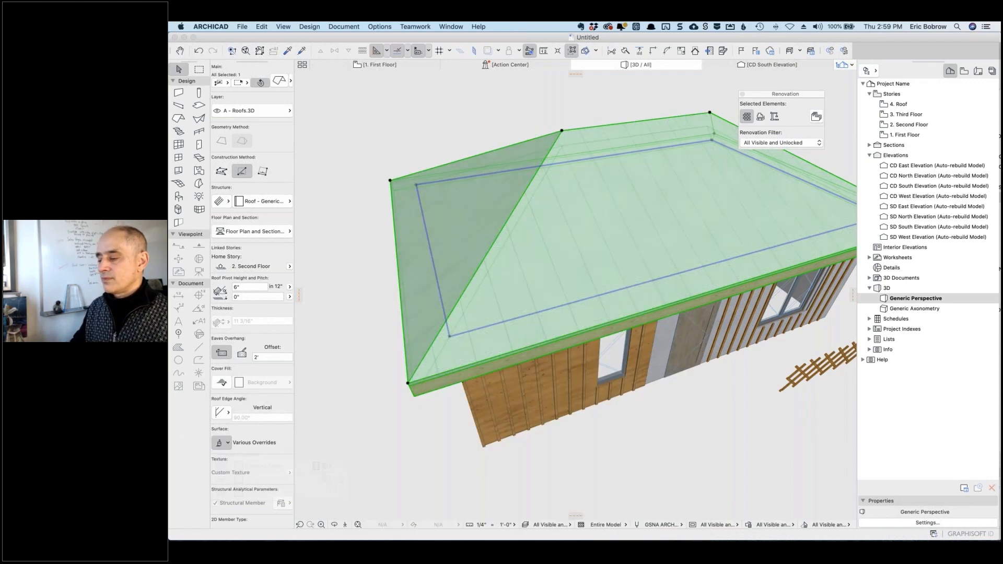
Deselect the roof and examine its standing seam pattern in the 3D view and in the CD South Elevation
click(588, 110)
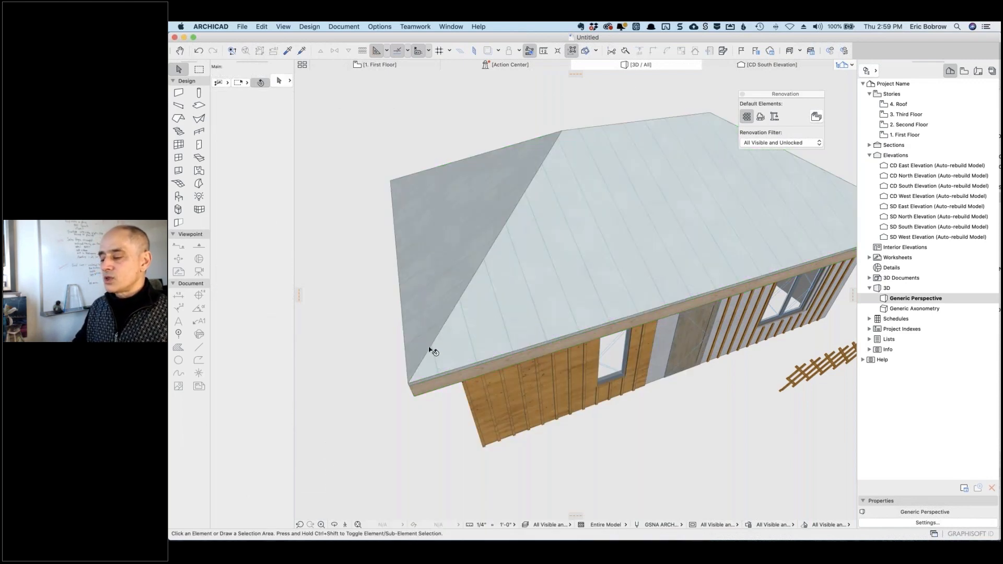
scroll(434, 351, up, 4)
right_click(749, 476)
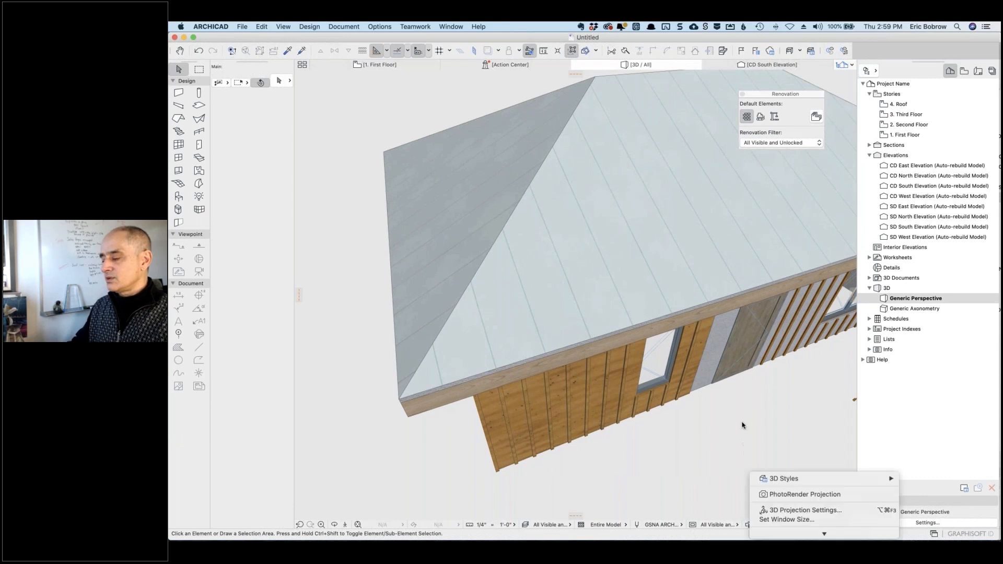
click(740, 411)
shift+middle_drag(742, 406, 750, 318)
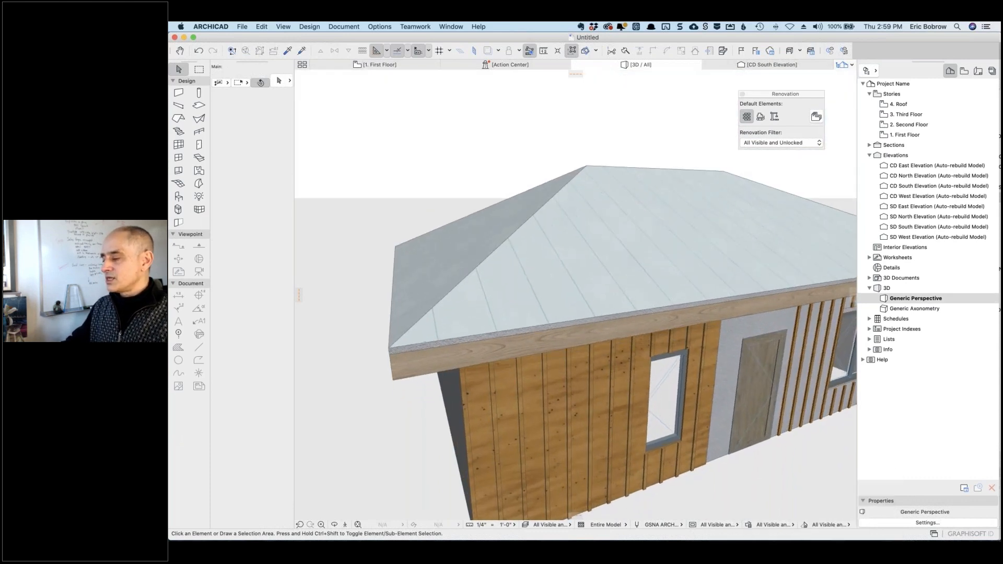
click(886, 187)
double_click(885, 188)
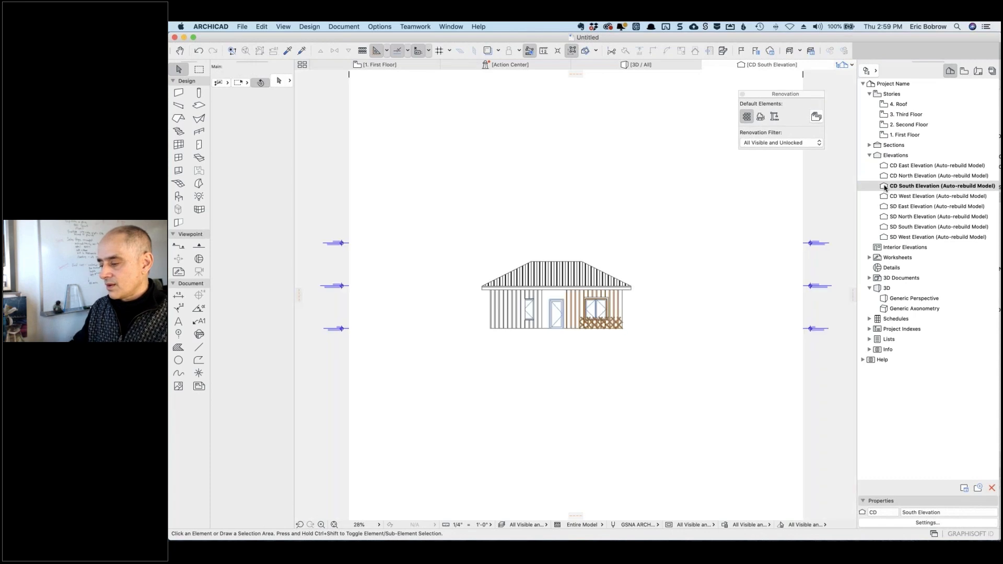
scroll(499, 280, up, 10)
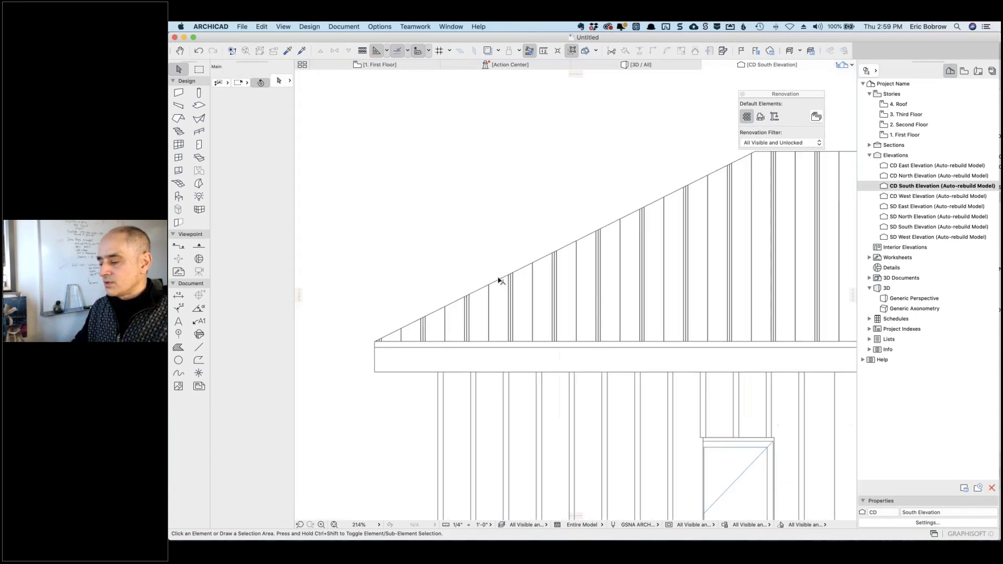
middle_drag(621, 195, 419, 227)
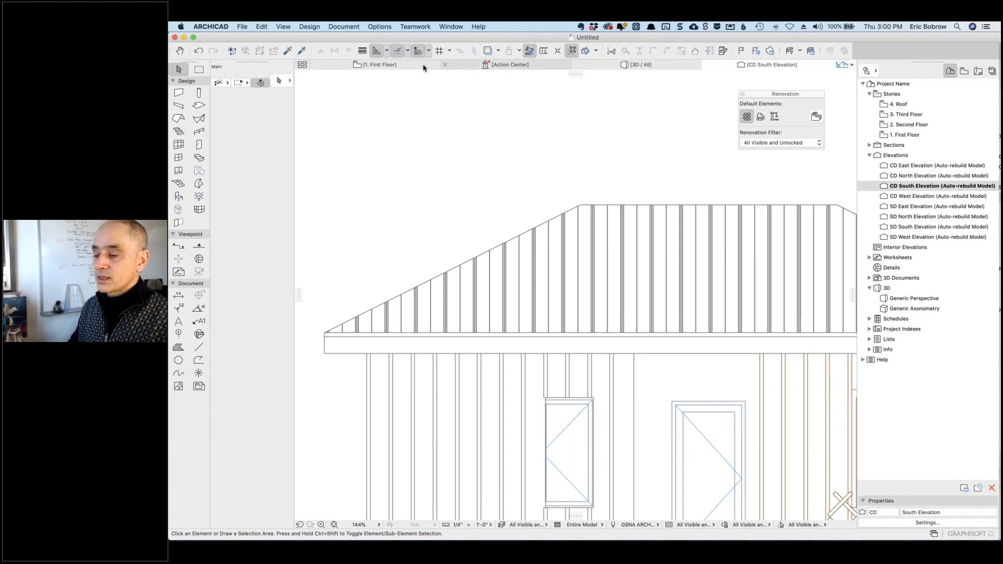
Return to the 3D view and undo the Standing Seam surface override on the hip roof
click(649, 64)
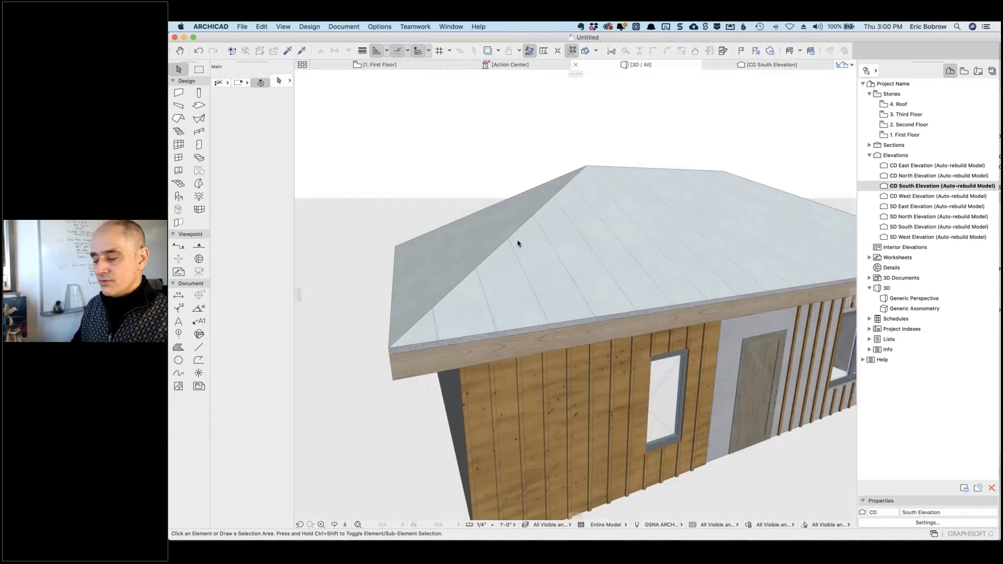
click(536, 292)
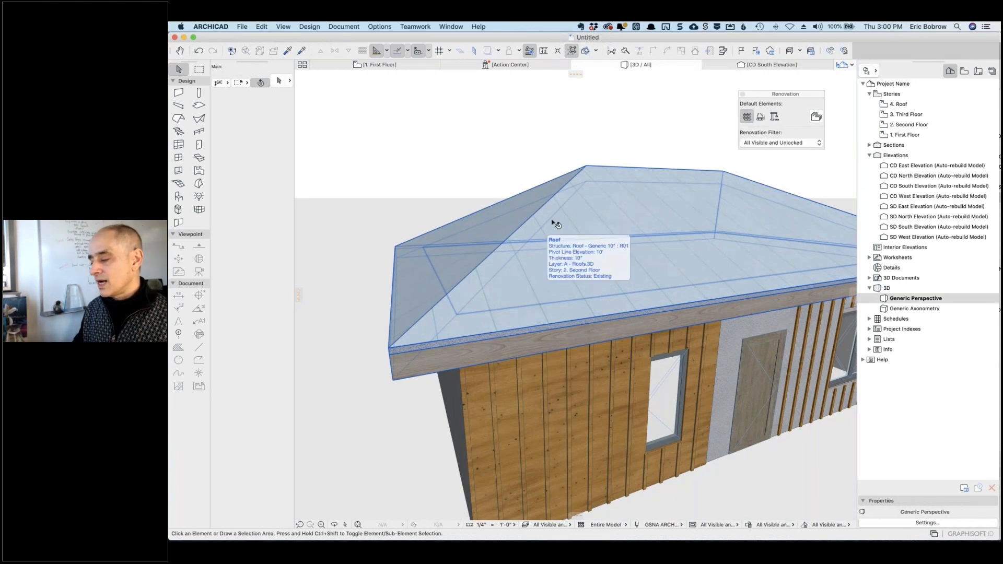
key(Escape)
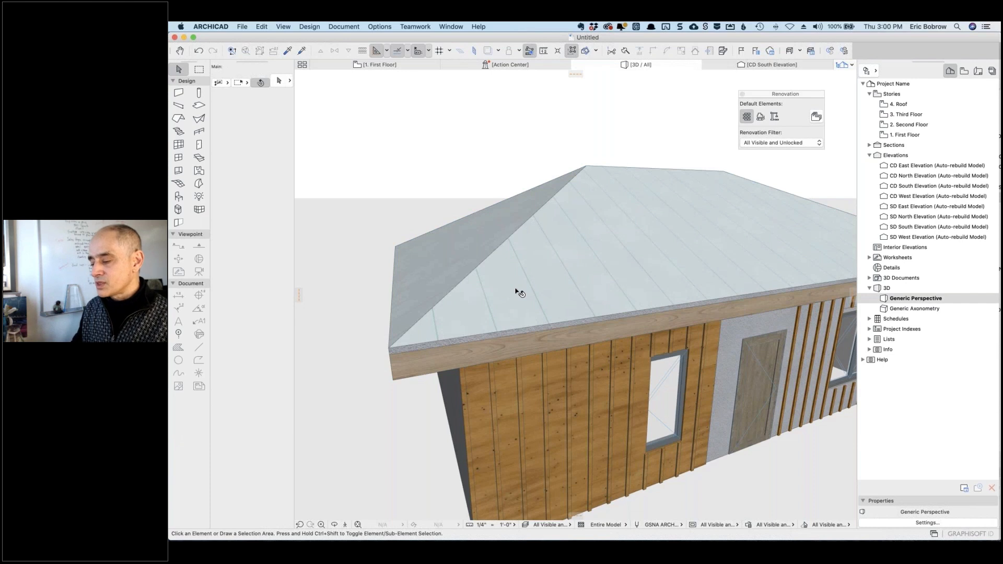
click(199, 51)
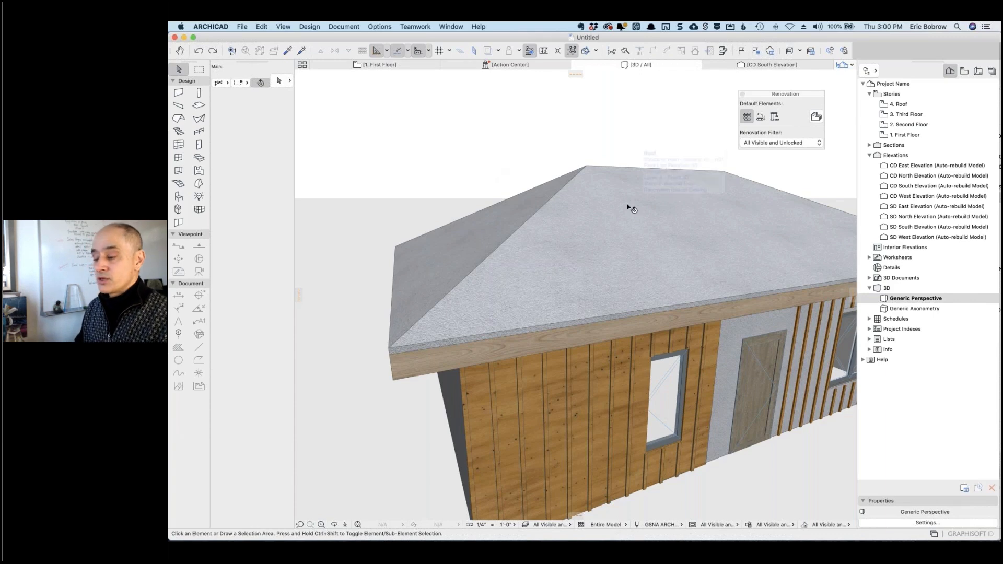
Select the hip roof on the First Floor plan and start RoofMaker's Roof Wizard for it
click(390, 65)
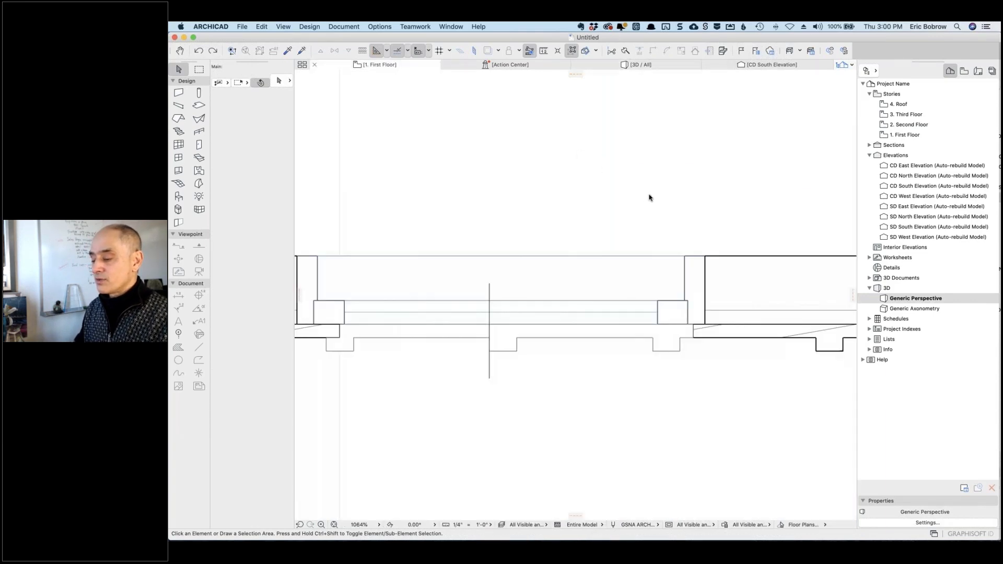
key(super+apostrophe)
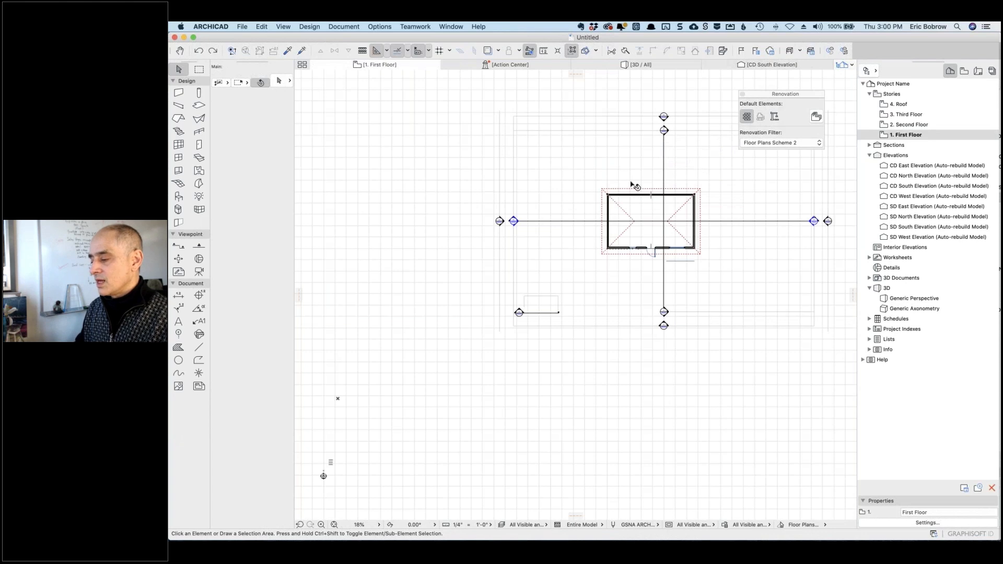
scroll(636, 187, up, 5)
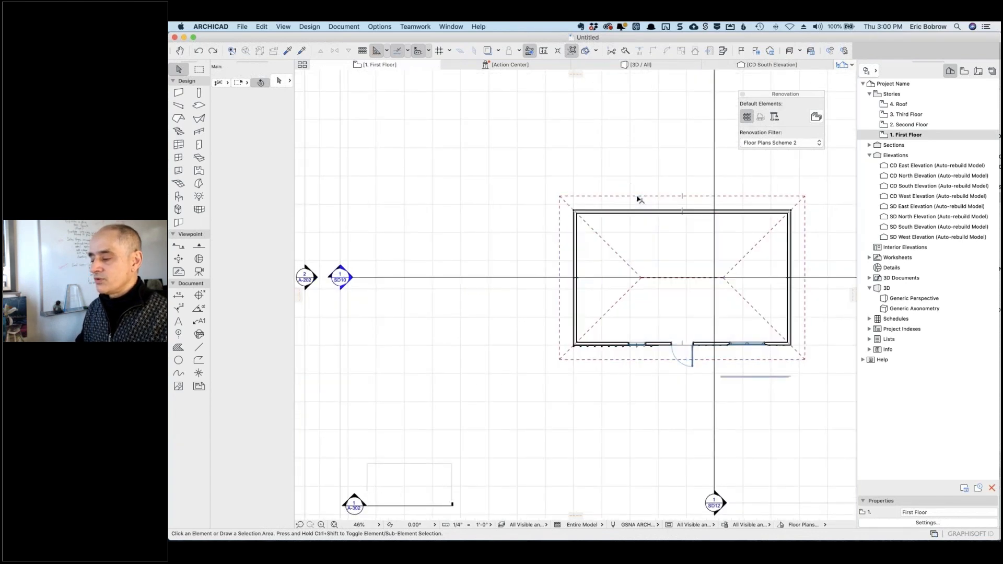
click(639, 198)
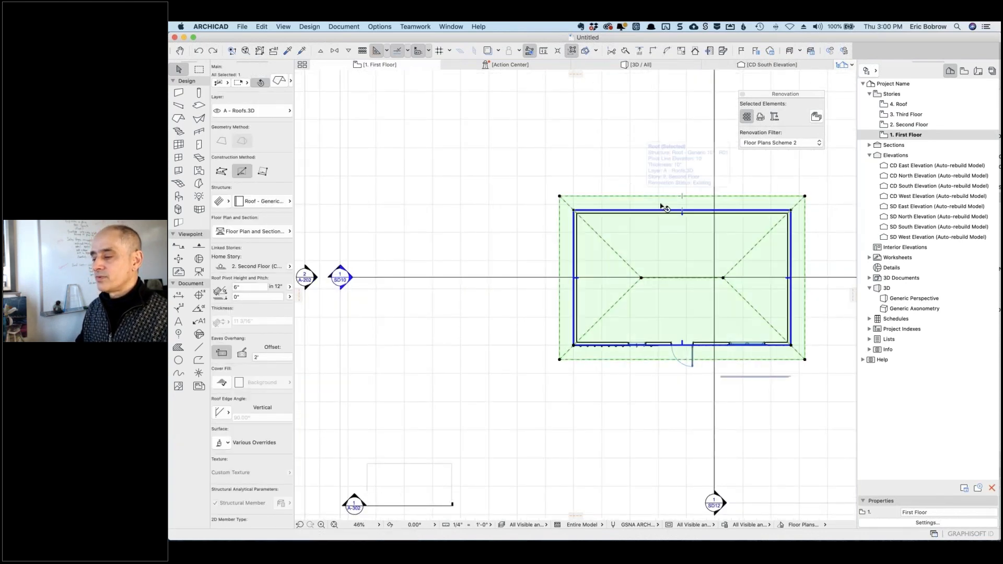
click(278, 27)
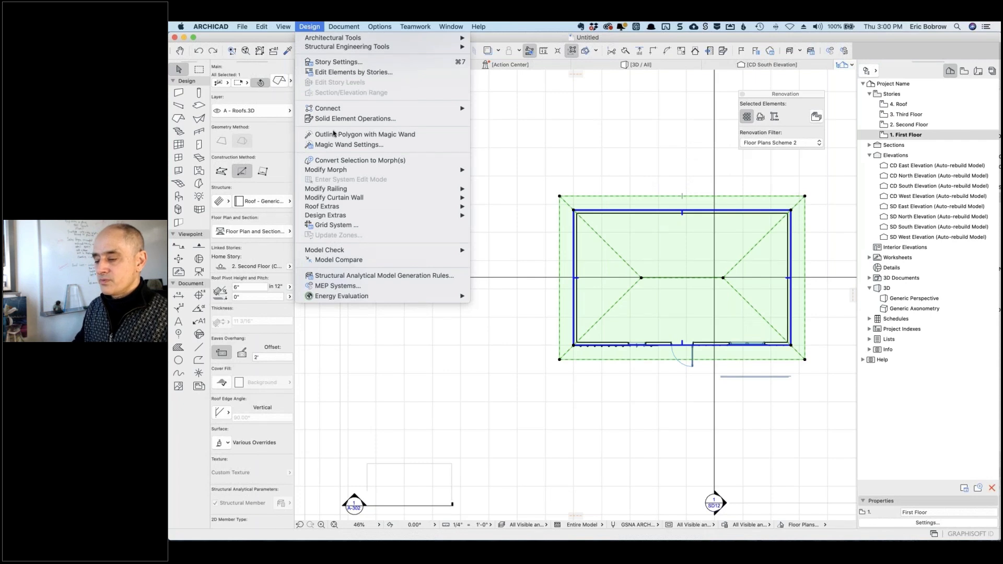
mouse_move(333, 206)
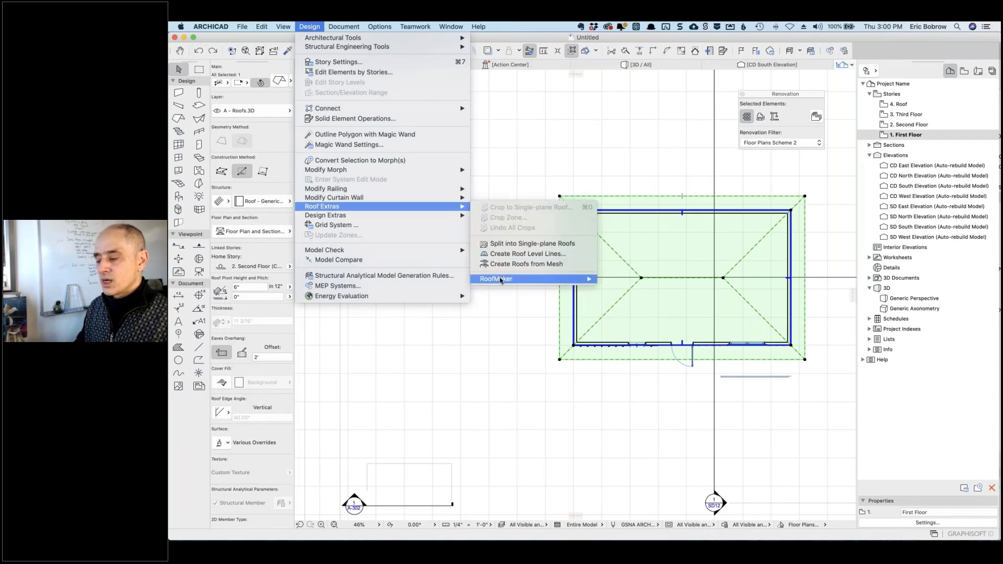
mouse_move(500, 281)
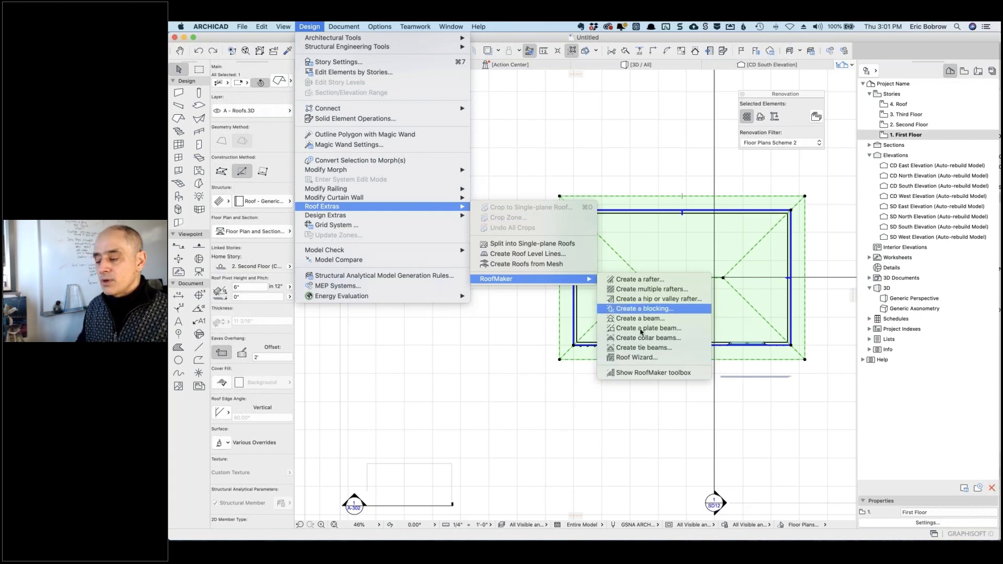
click(635, 358)
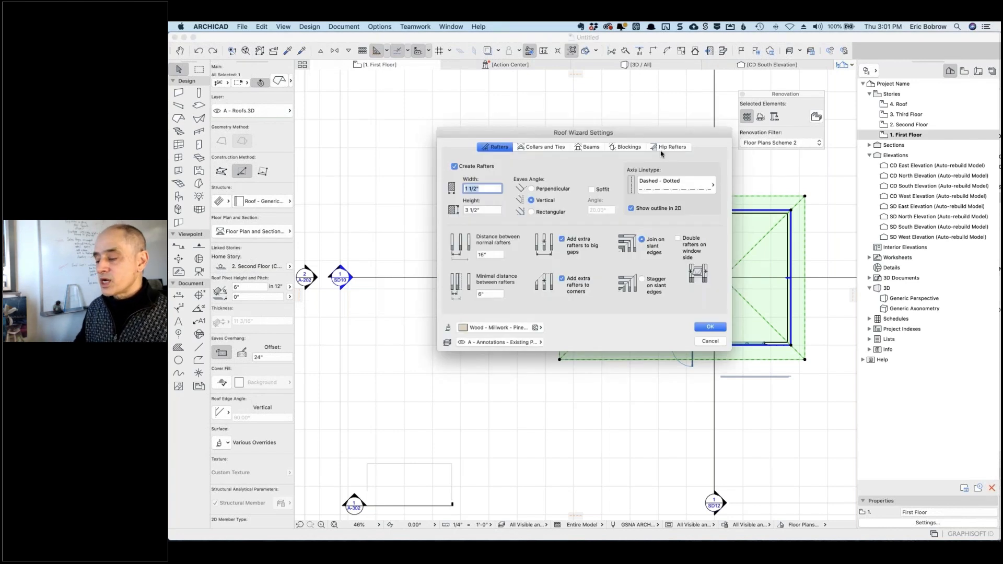
Turn off the collar and tie beams, ridge beams, trimmers, and hip and valley rafters in the Roof Wizard settings
click(528, 152)
click(454, 166)
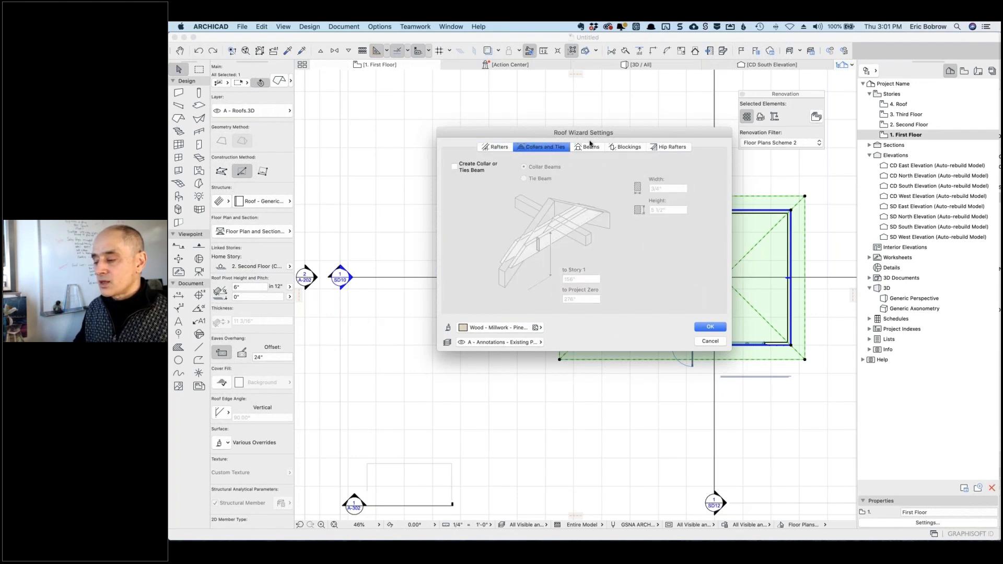
click(590, 147)
click(454, 166)
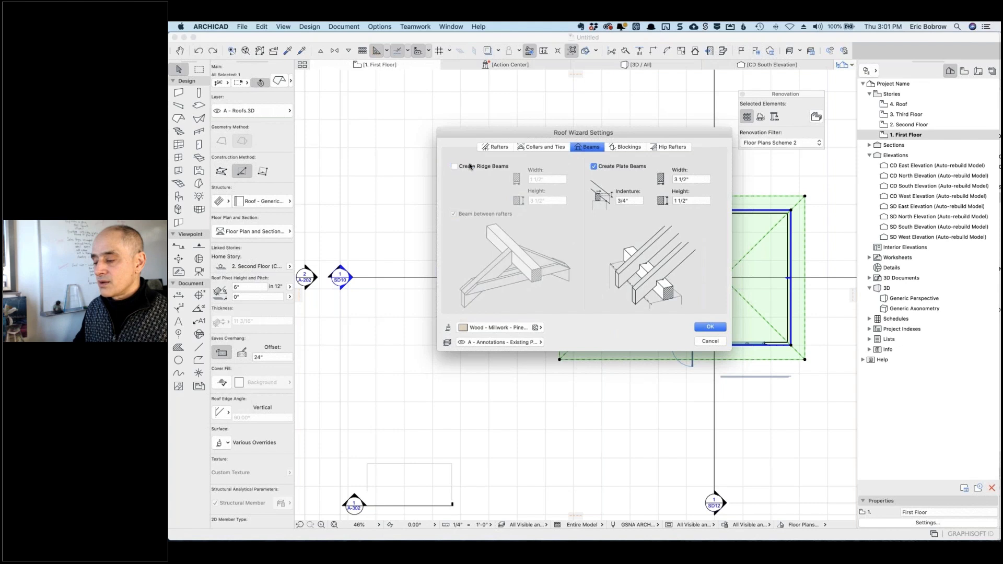
click(626, 147)
click(453, 166)
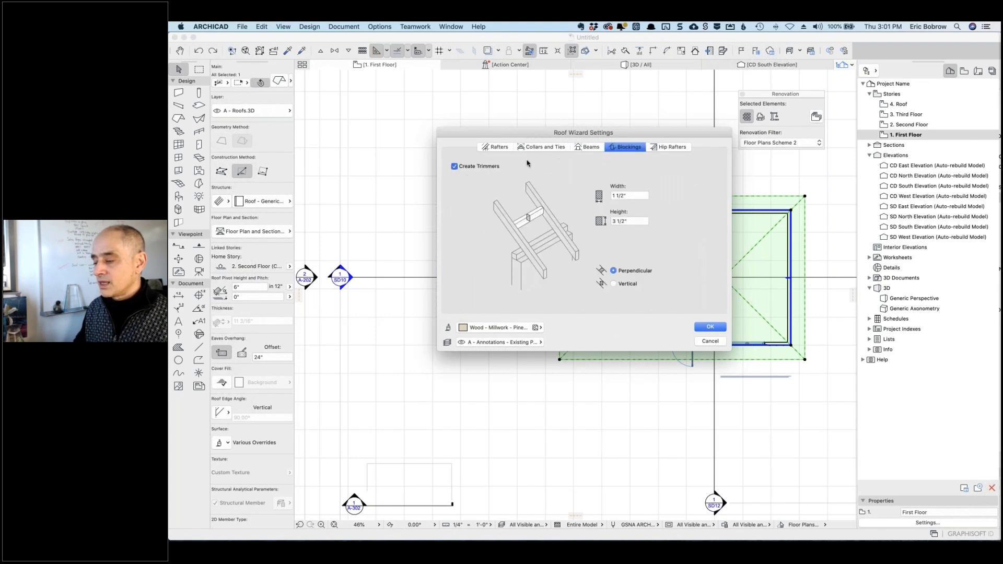
click(656, 147)
click(455, 166)
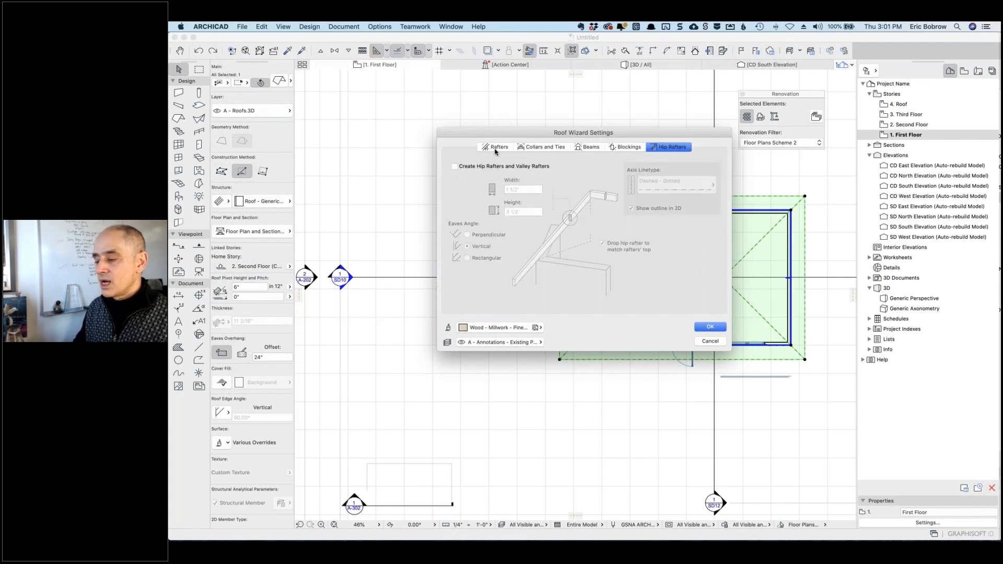
Set the Roof Wizard rafters to a width of 1" and a height of 2"
click(499, 148)
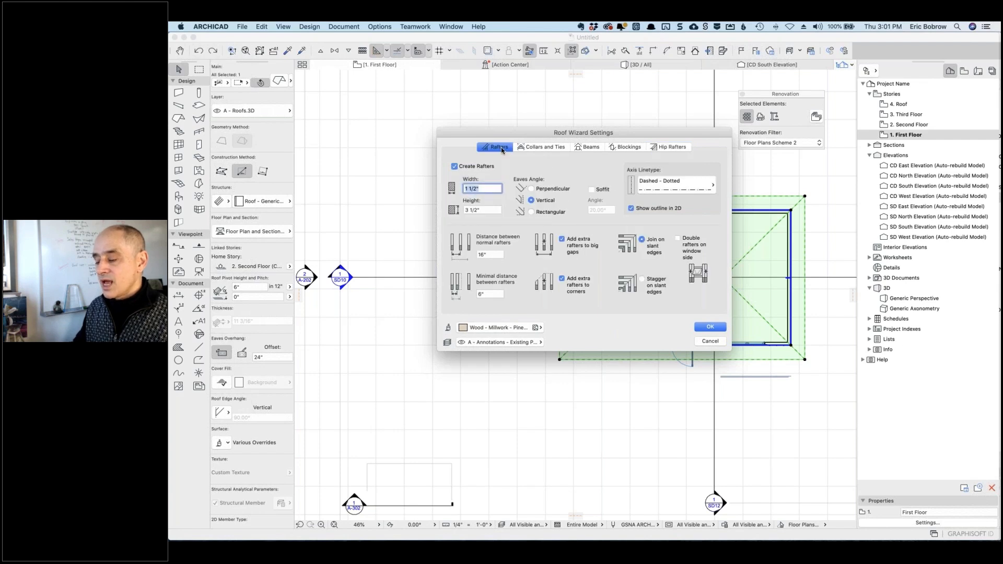
click(488, 189)
drag(477, 190, 456, 191)
text(2)
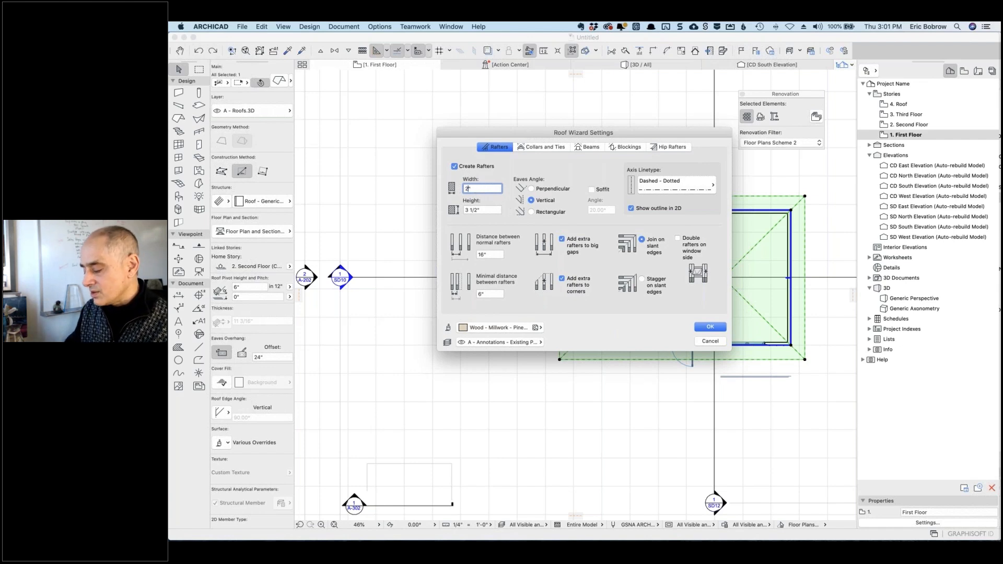
drag(489, 189, 444, 189)
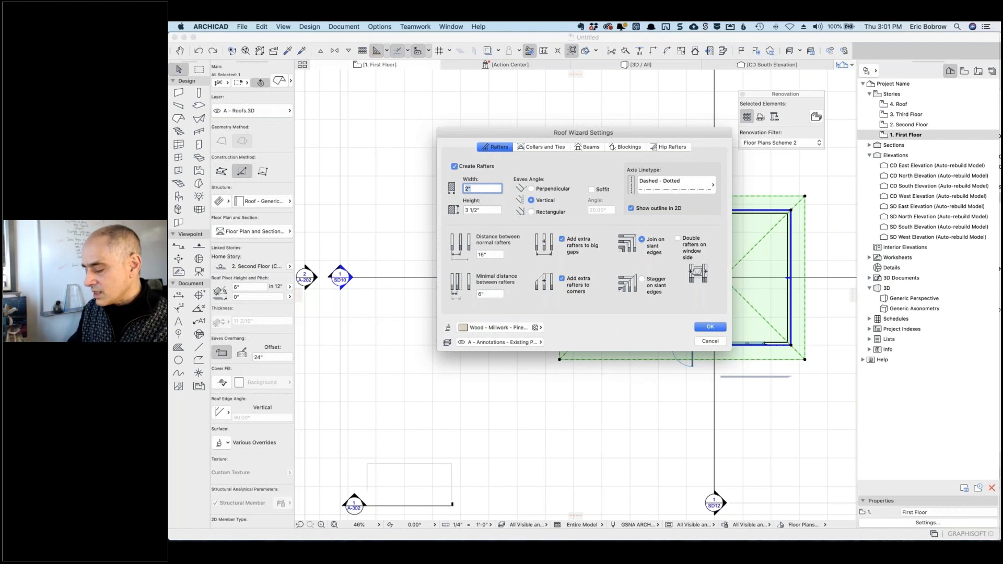
text(1/2)
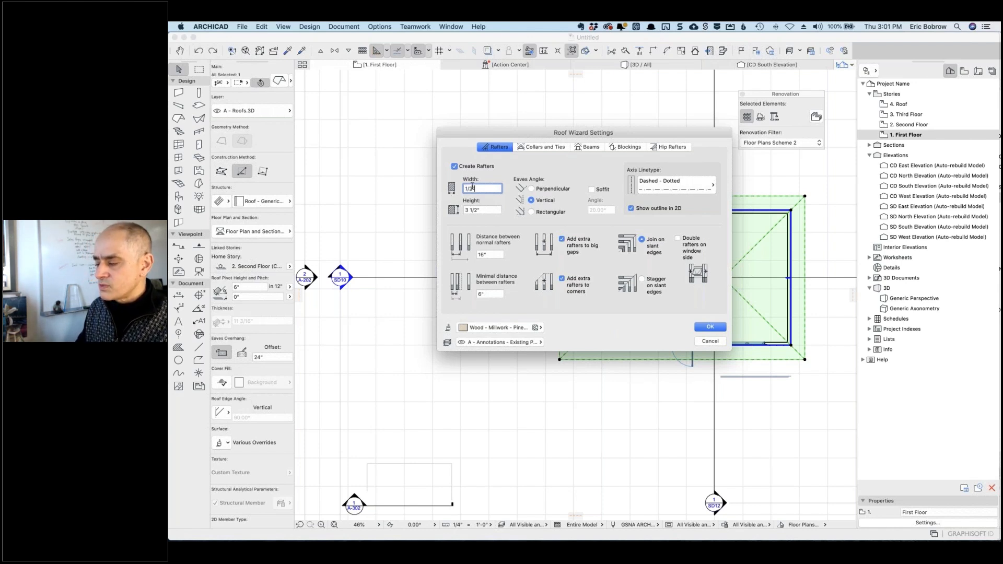
drag(472, 187, 457, 185)
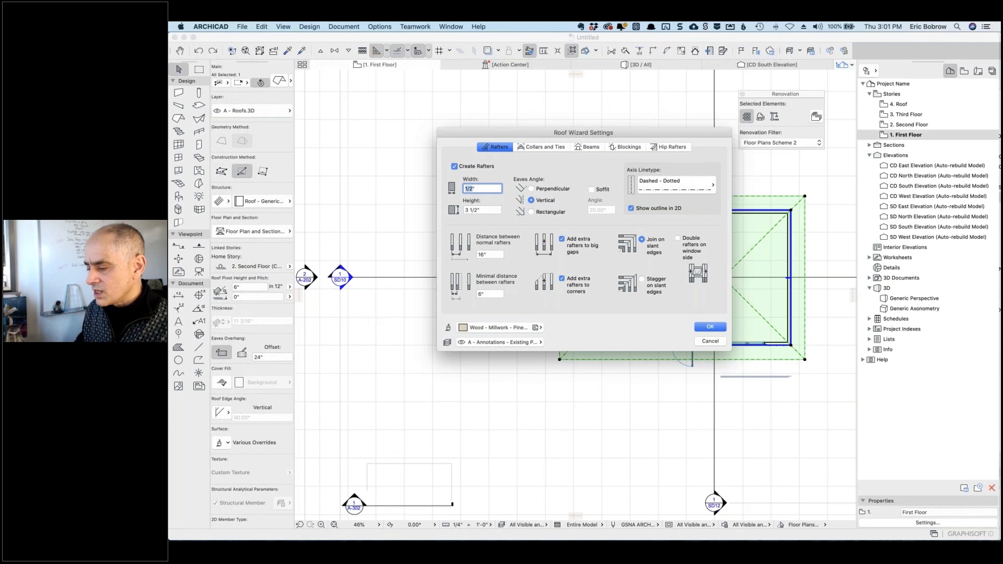
text(1")
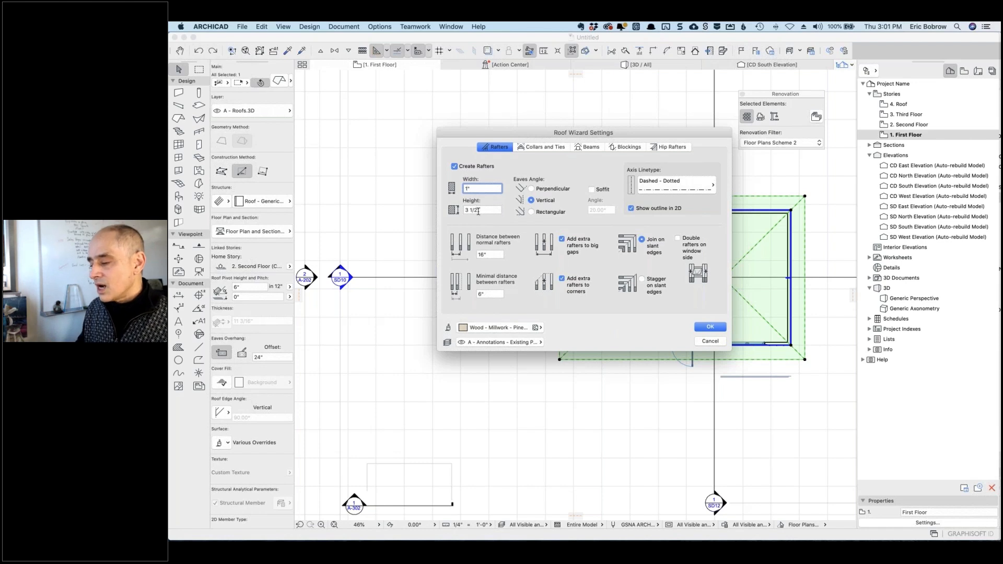
key(Tab)
text(2)
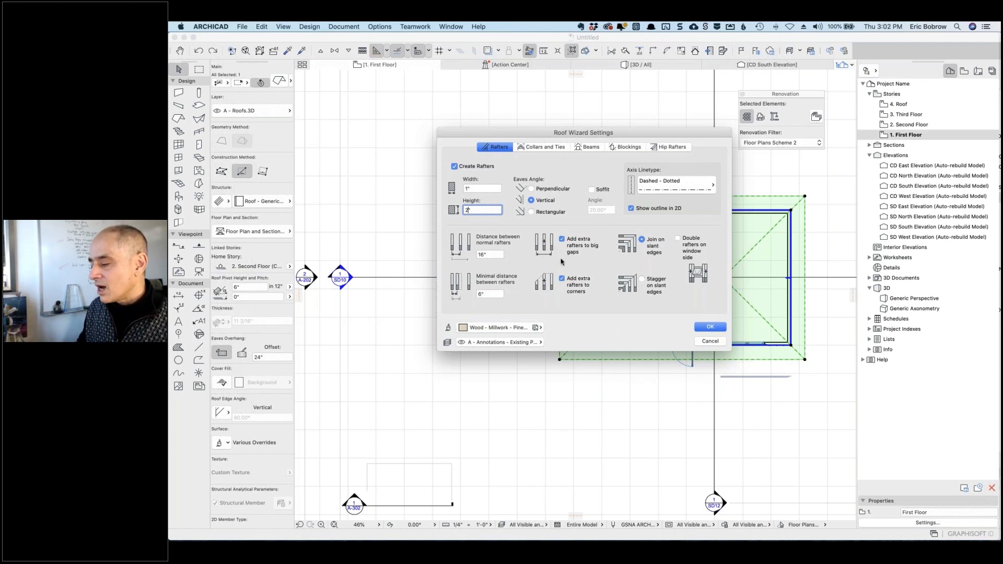
Set the distance between normal rafters to 2" and their material to Metal - Finish - Stainless Steel, and generate the rafters
click(494, 255)
text(2)
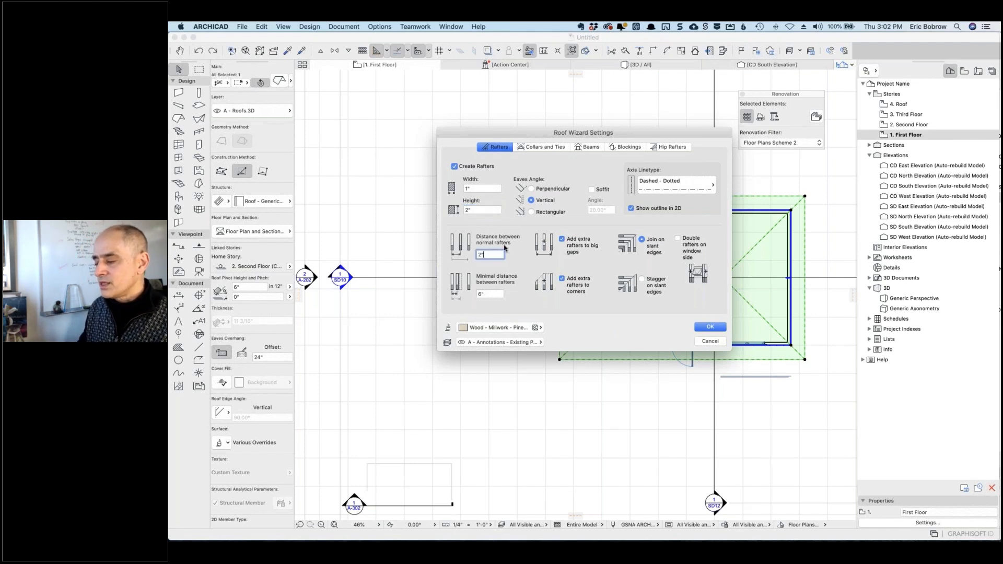
text(")
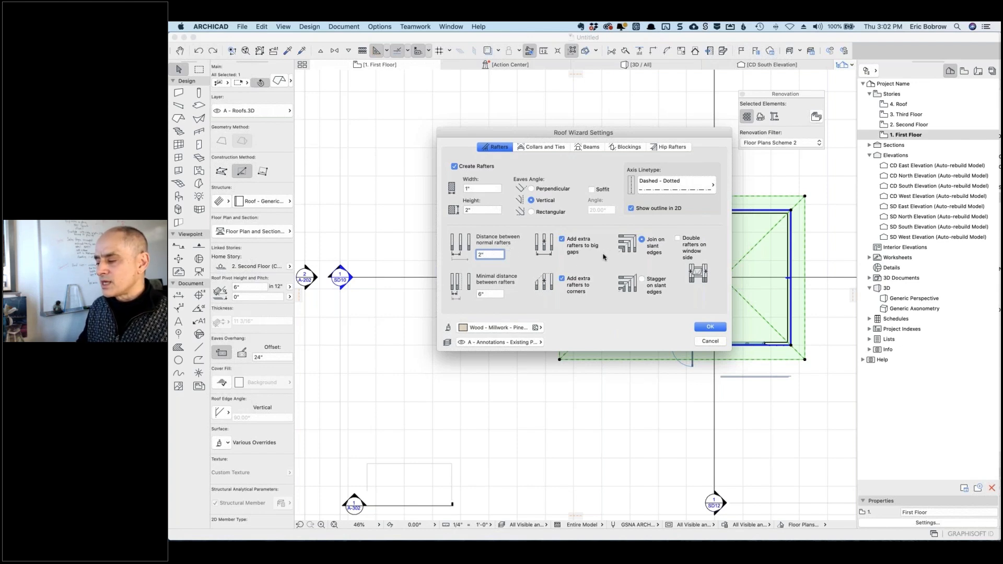
click(539, 329)
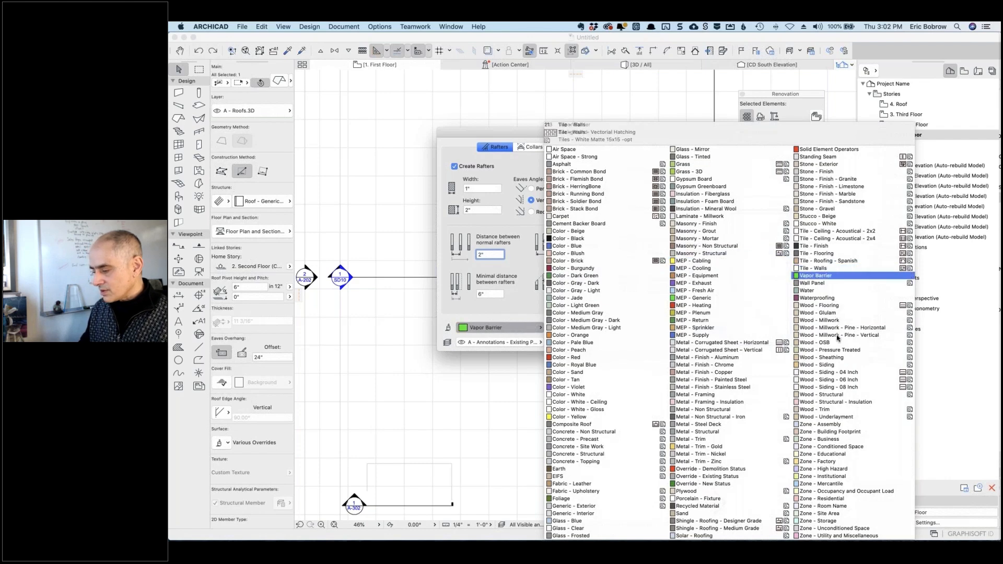
click(740, 388)
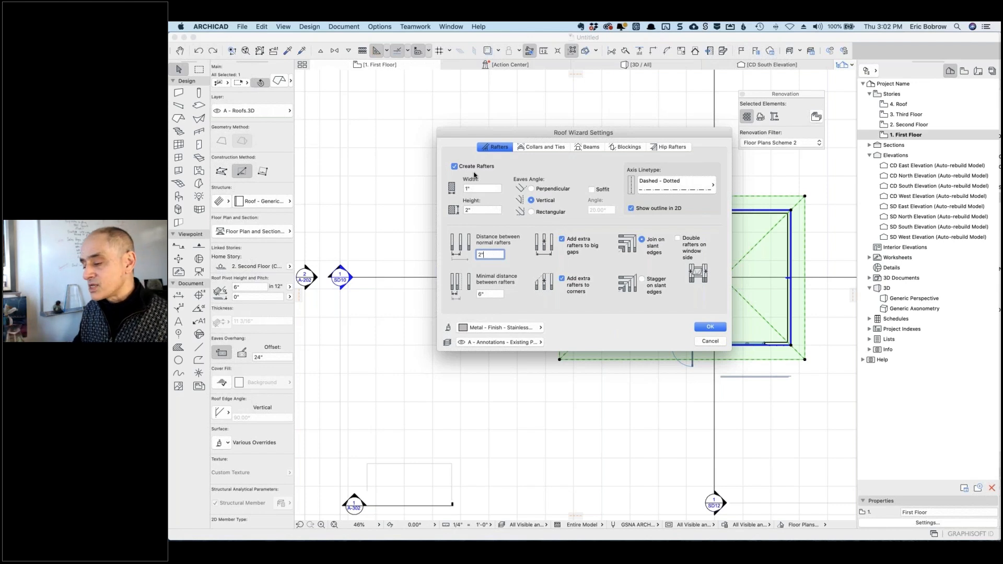
click(711, 327)
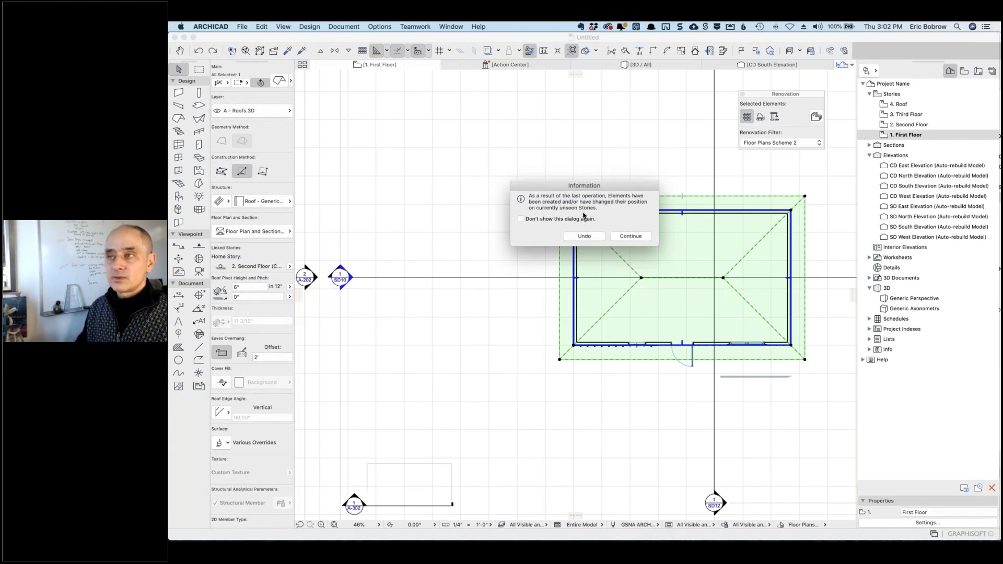
click(630, 237)
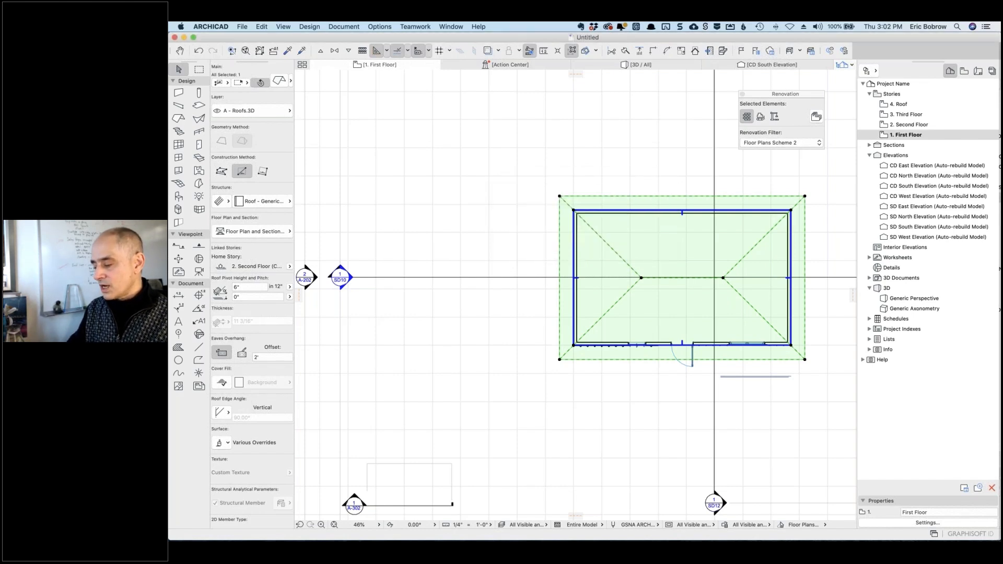
Check the generated rafters on the Second Floor plan and undo the Roof Wizard result
key(super+Up)
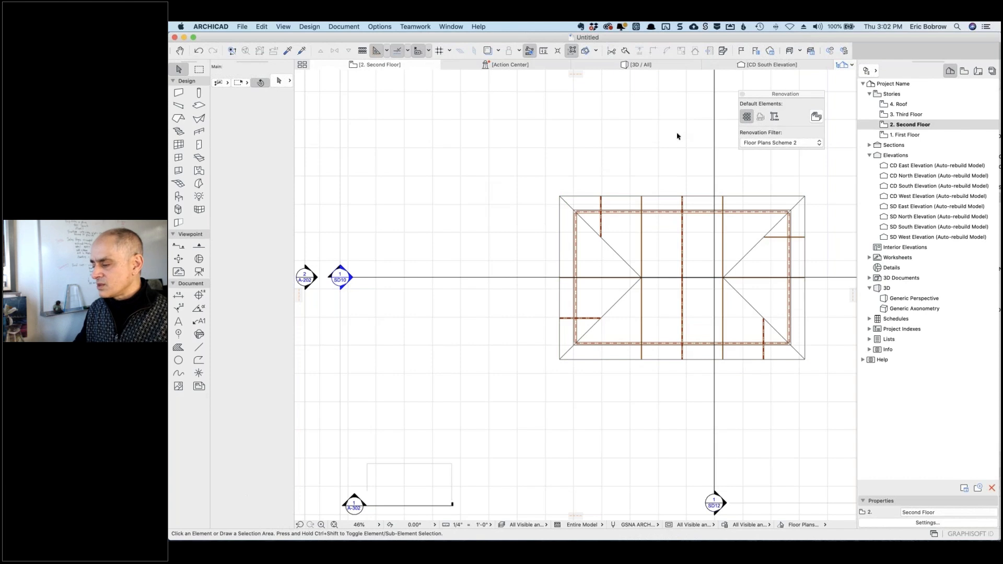
middle_drag(647, 135, 564, 135)
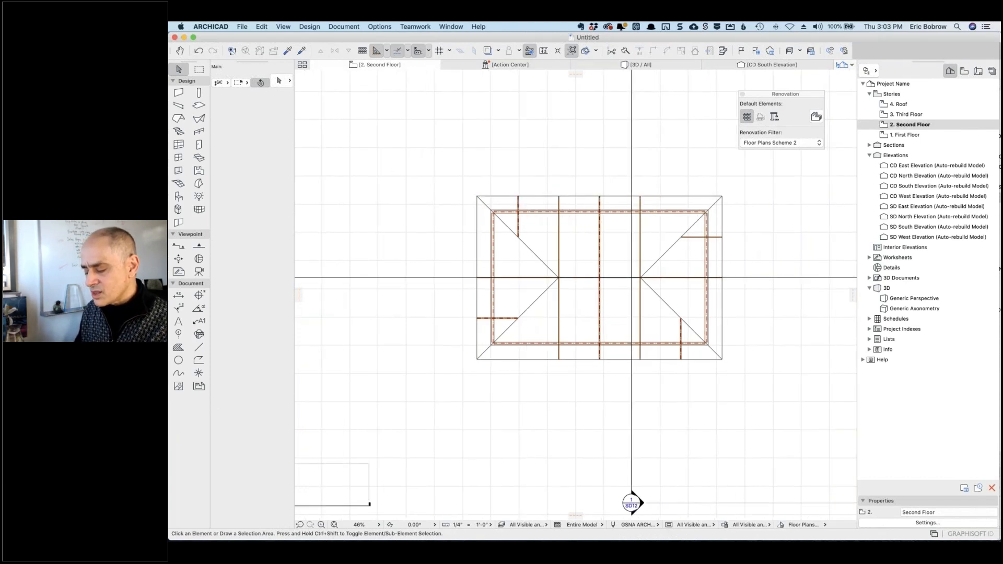
key(super+z)
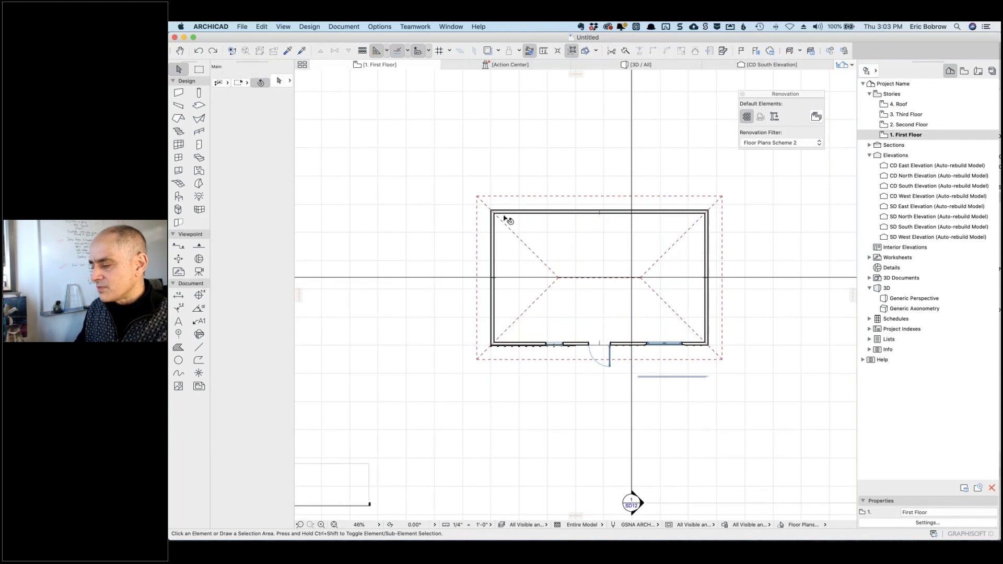
Reselect the hip roof on the First Floor plan and reopen RoofMaker's Roof Wizard for it
click(478, 198)
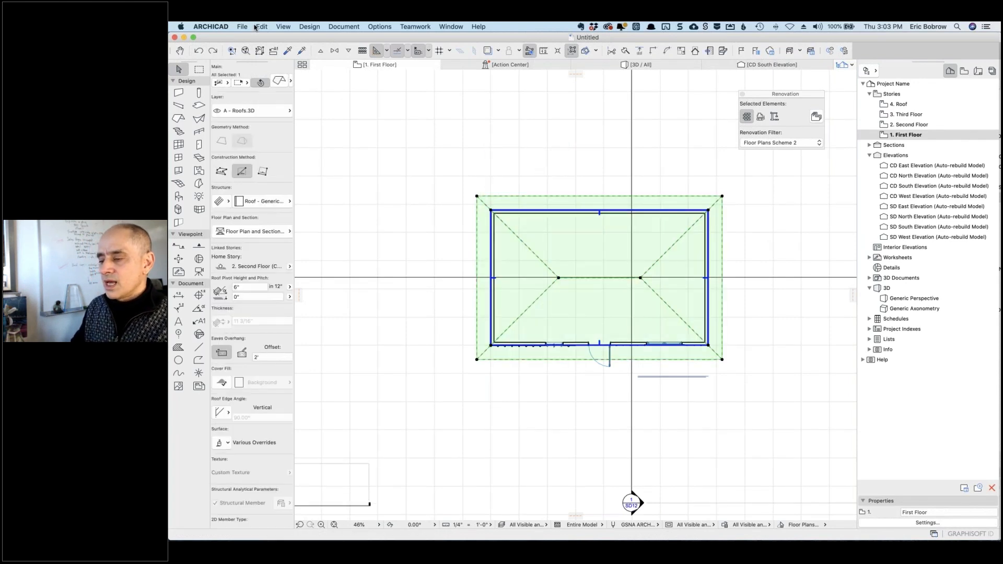
click(313, 26)
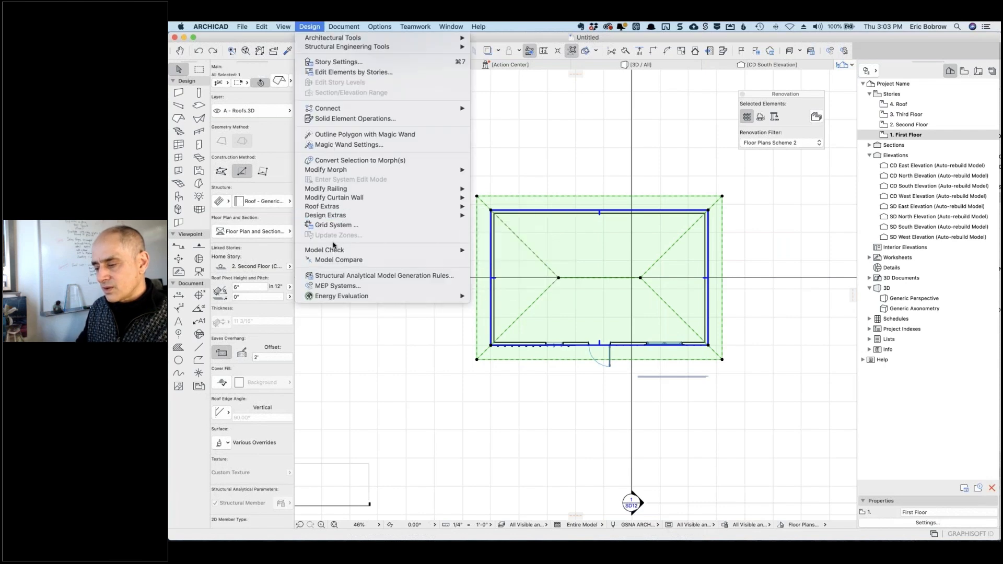
mouse_move(397, 207)
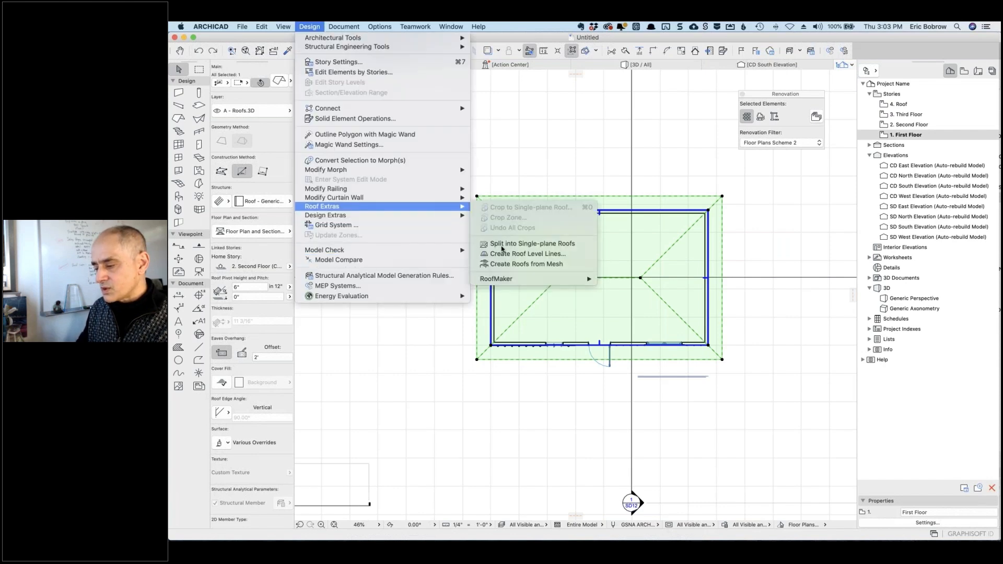
mouse_move(575, 279)
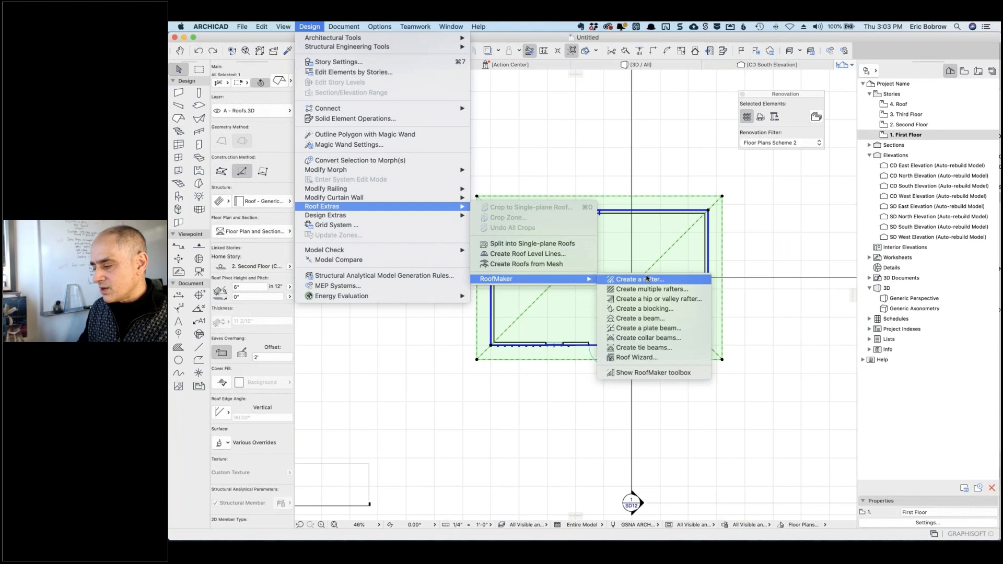
click(652, 350)
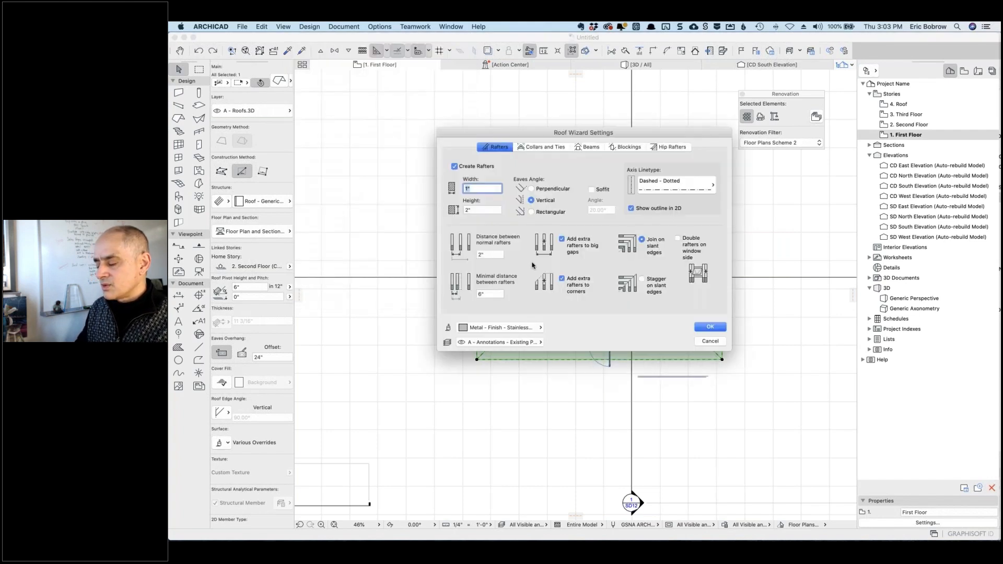
Try generating rafters with a 1" distance between normal rafters, check them on the Second Floor plan, and undo them
drag(490, 254, 472, 251)
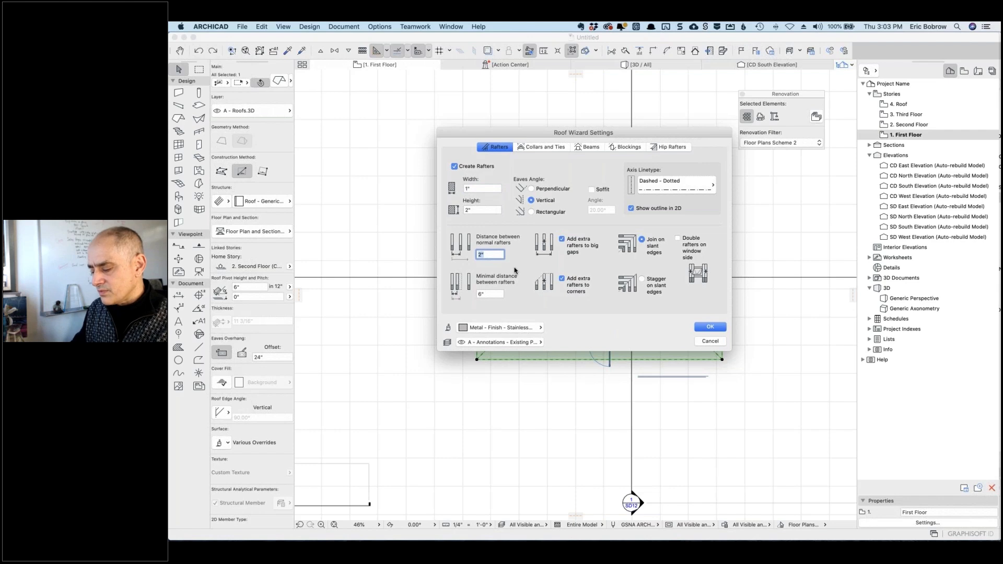
text(1")
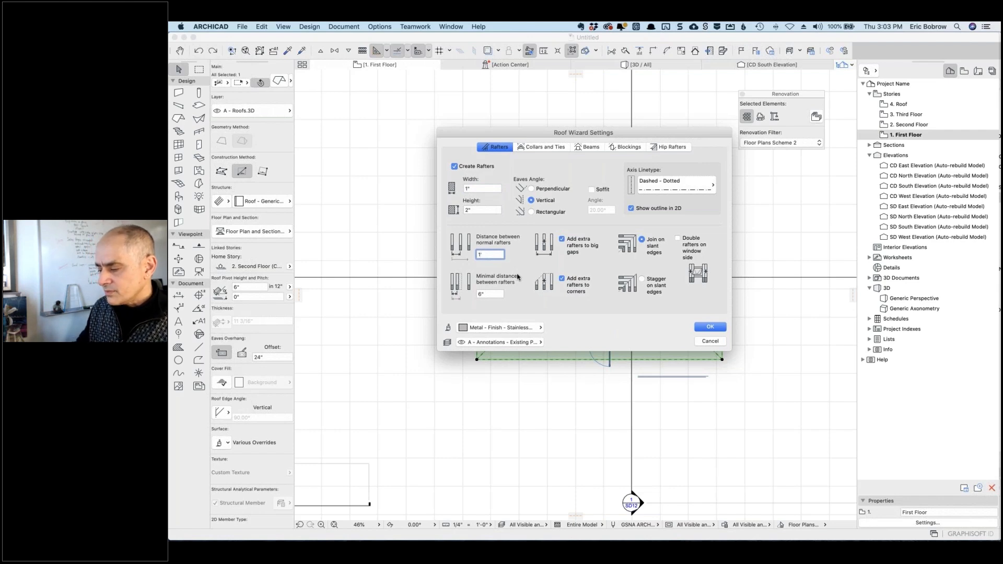
click(494, 295)
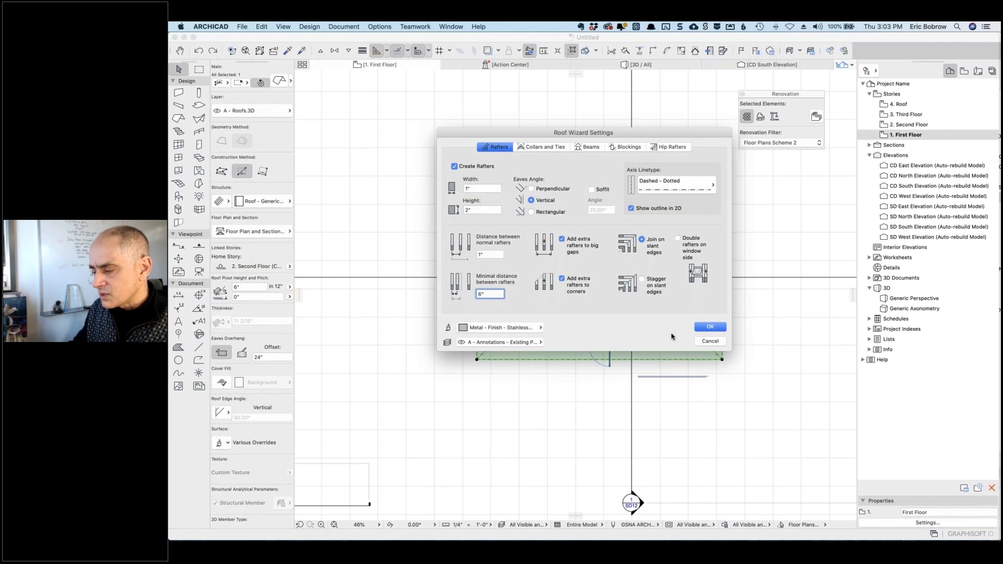
click(711, 327)
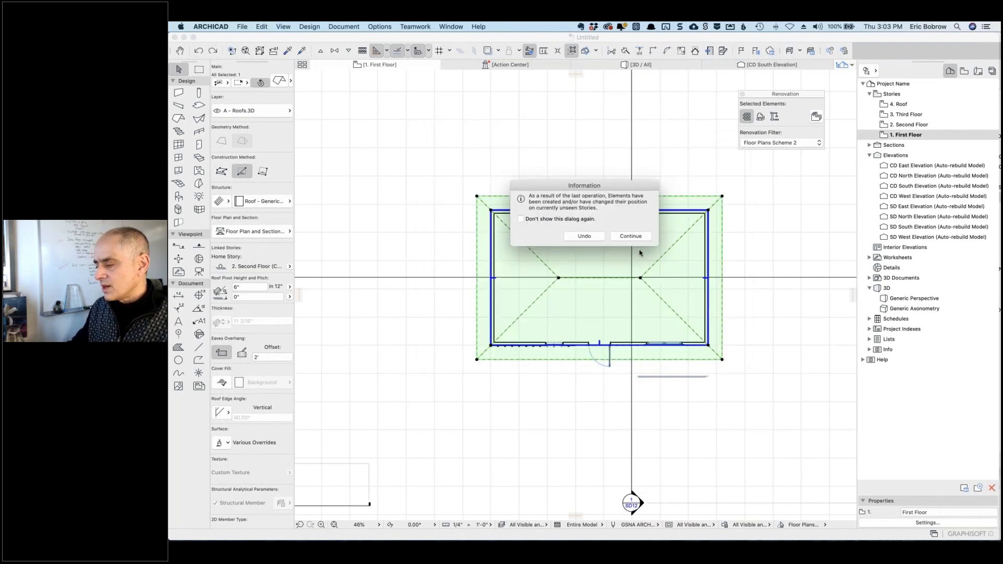
click(631, 237)
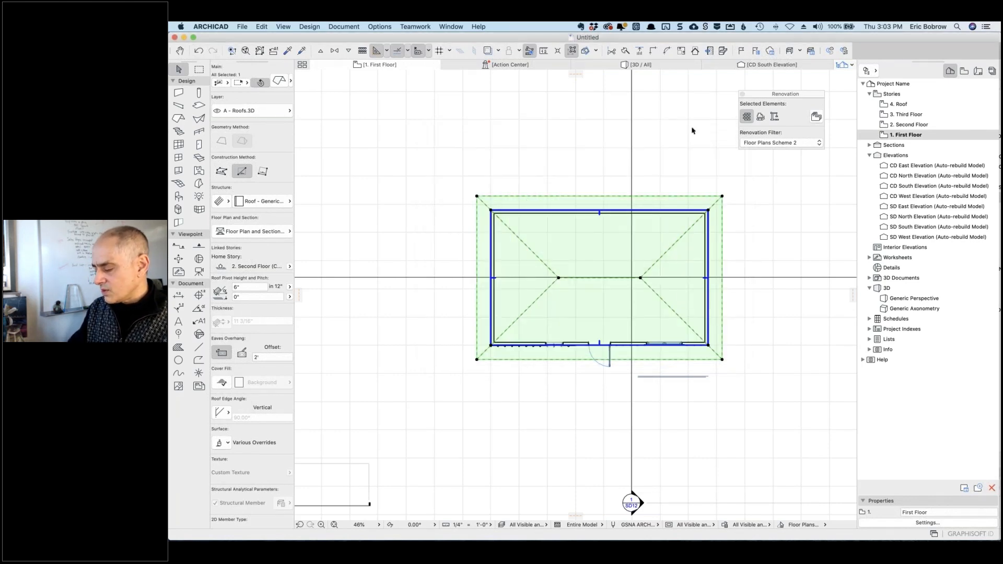
key(super+Up)
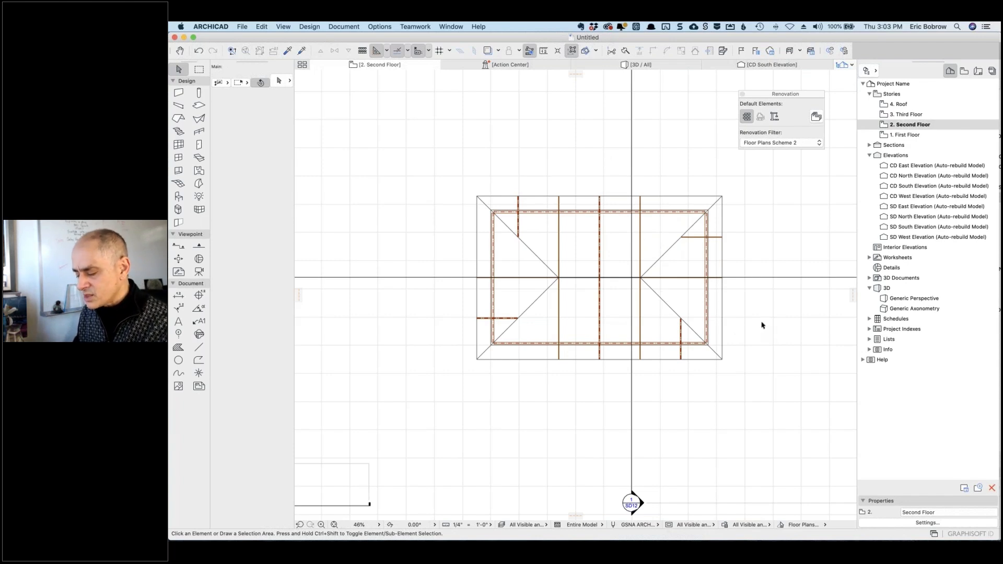
key(super+z)
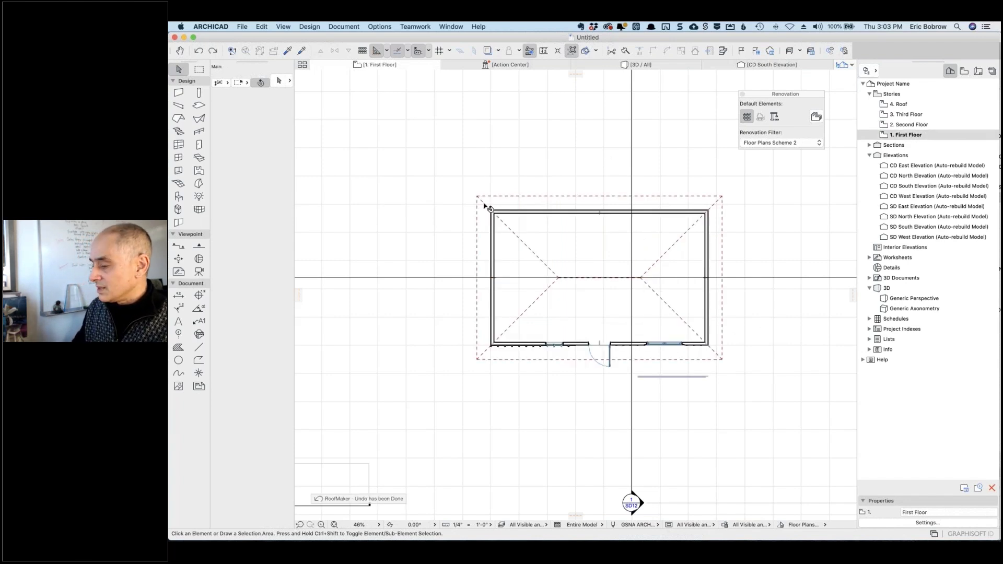
Start Roof Wizard again for the hip roof and turn off the extra rafters for big gaps and corners
click(477, 197)
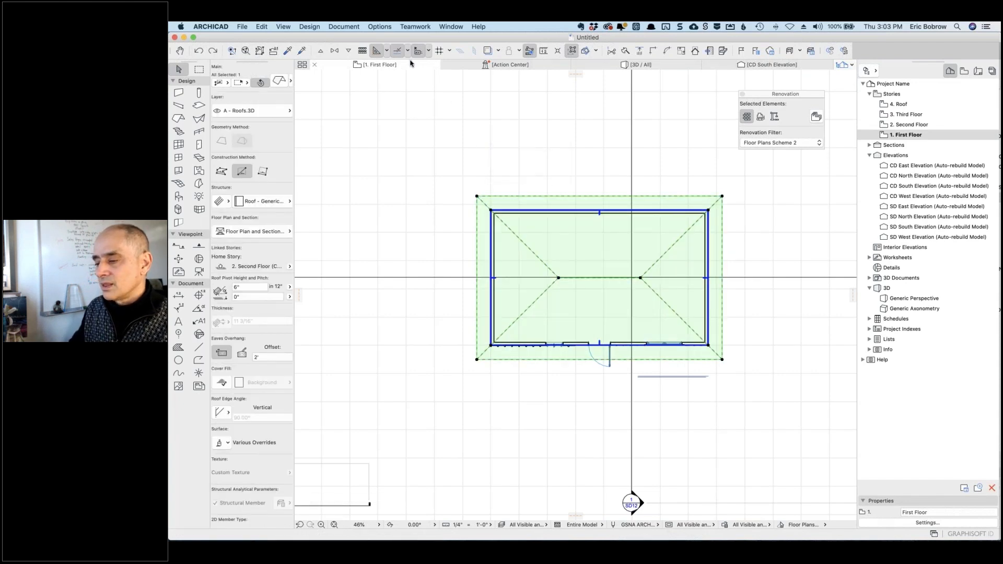
click(308, 27)
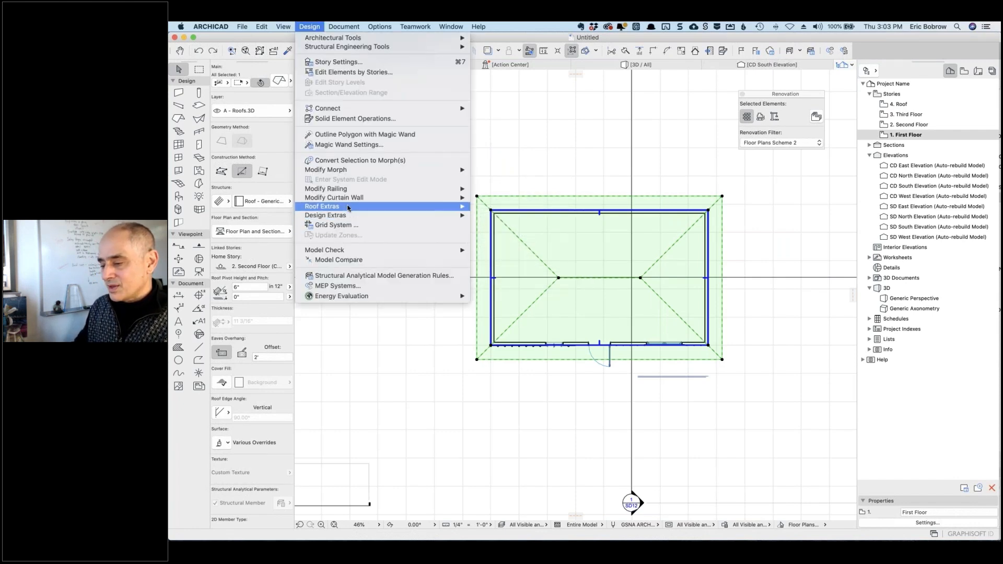
mouse_move(462, 208)
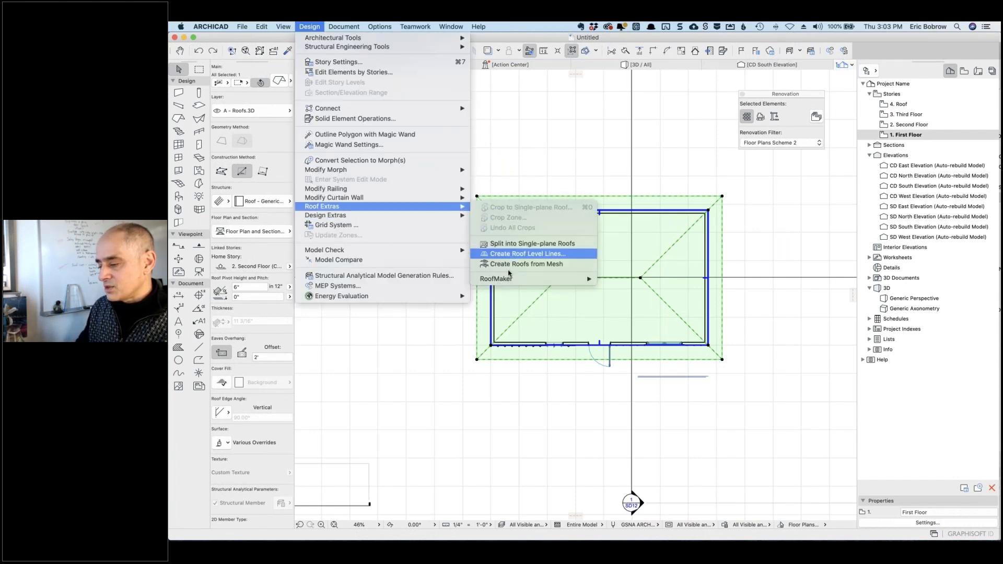
mouse_move(509, 281)
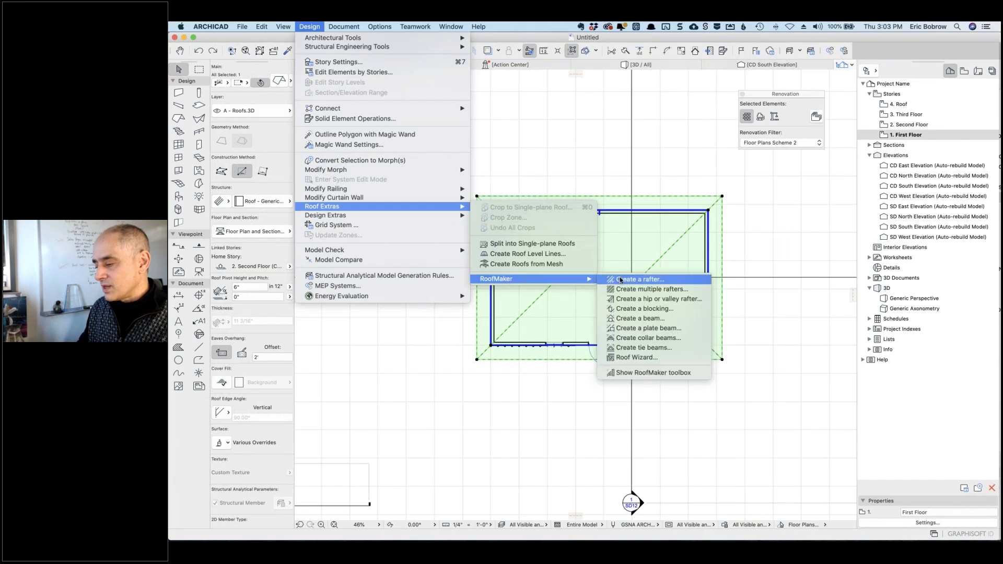
click(633, 357)
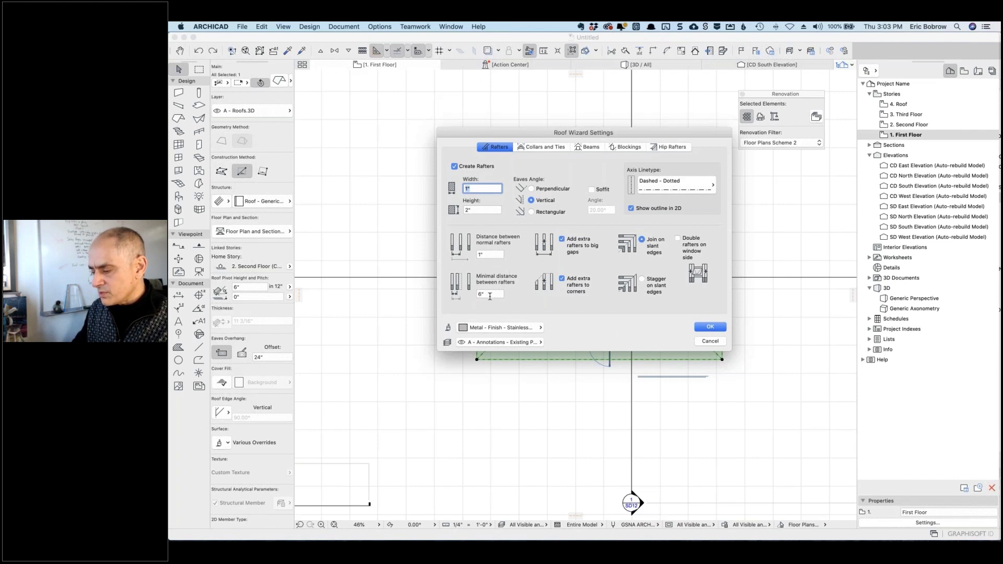
click(562, 240)
click(561, 278)
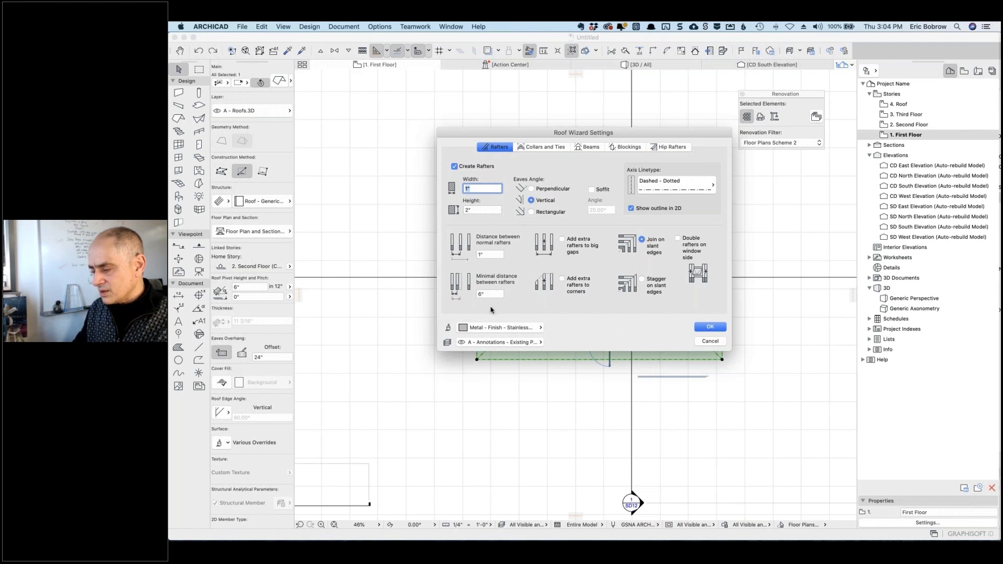
Set the distance between normal rafters to 1" and generate the rafters, accepting the creation of elements on other stories
click(490, 253)
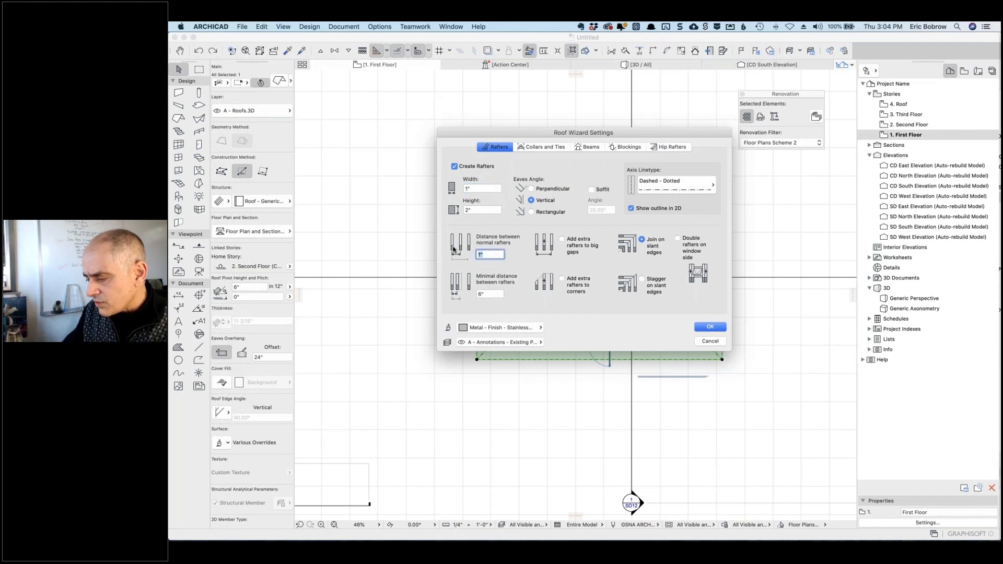
text(1')
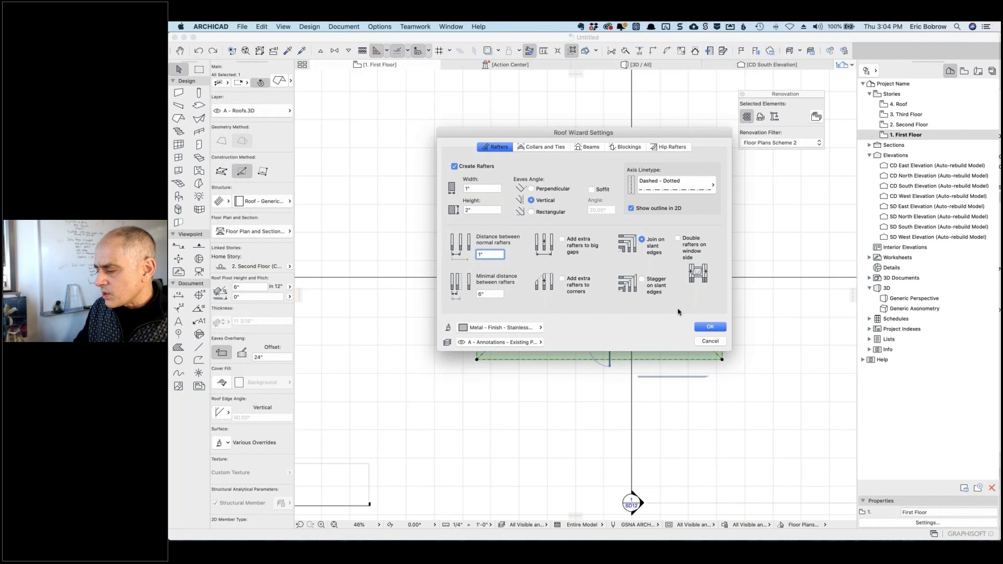
click(710, 328)
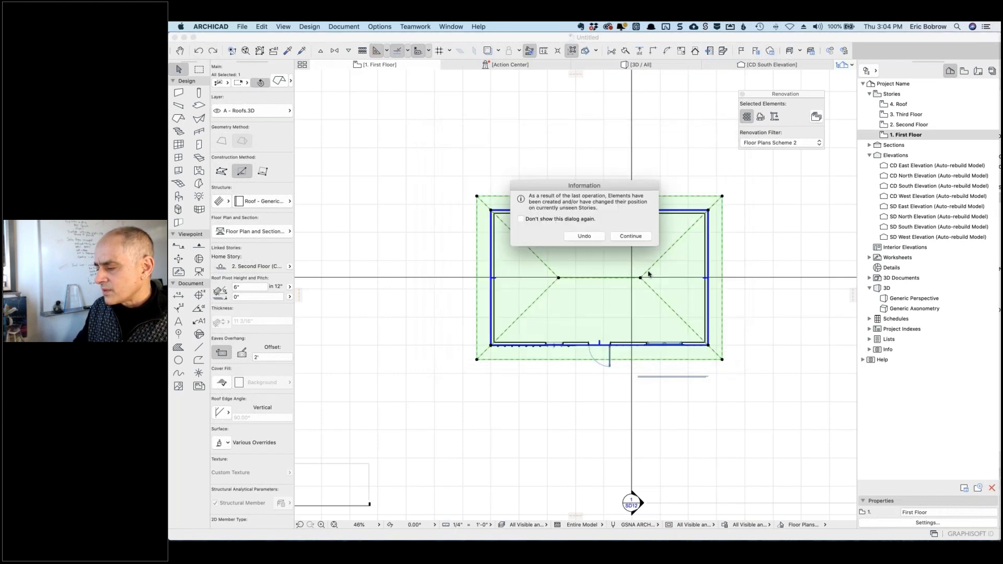
click(631, 236)
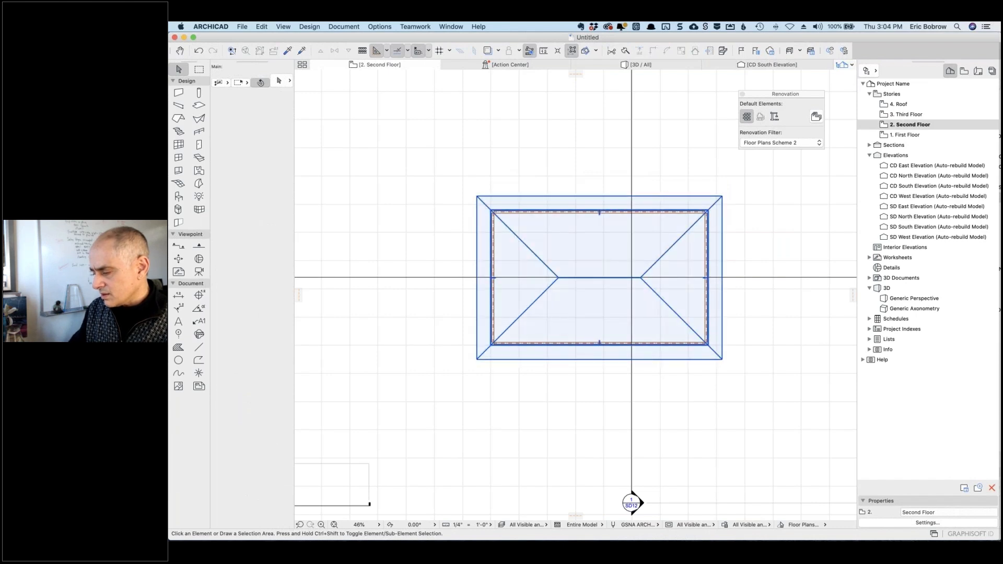
Inspect the Roof Wizard result on the Second and Third Floor plans and in 3D, selecting all objects to locate its members
key(super+Down)
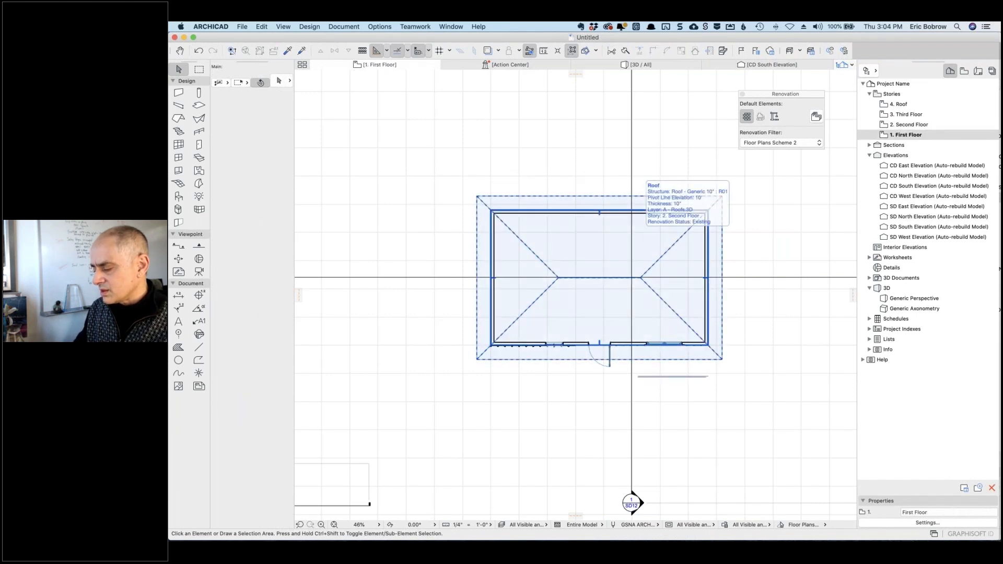
key(super+Up)
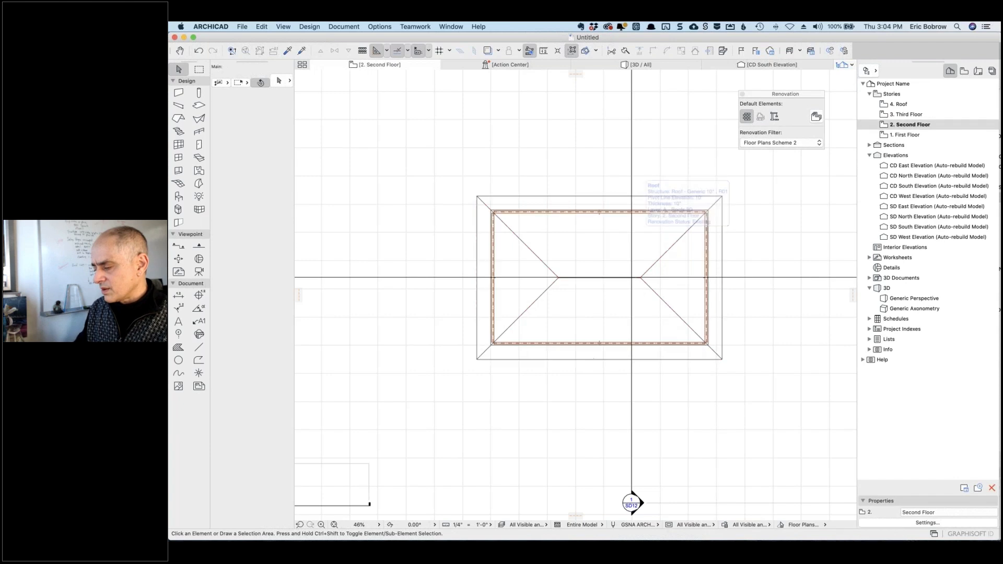
key(super+Up)
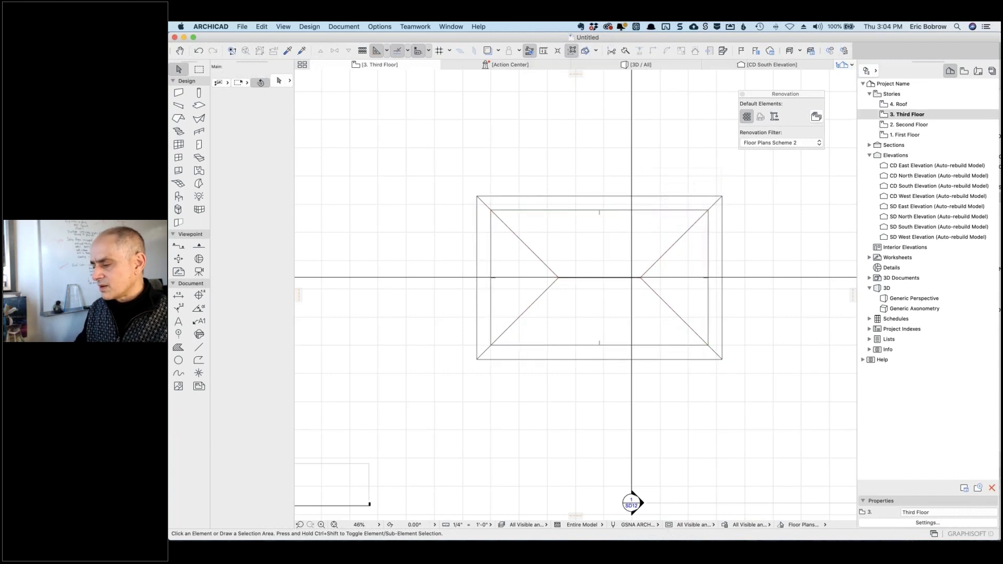
click(642, 65)
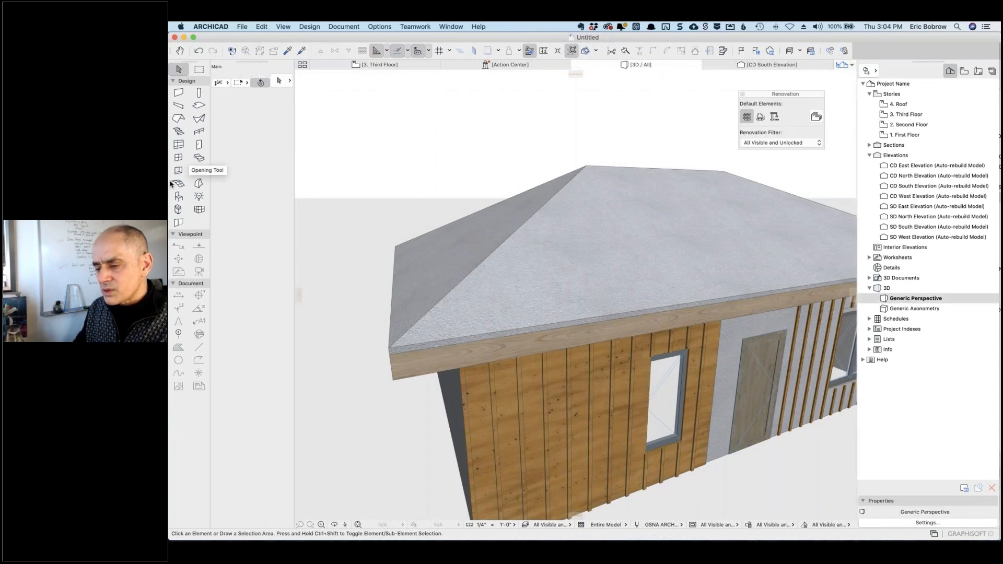
click(178, 197)
key(super+a)
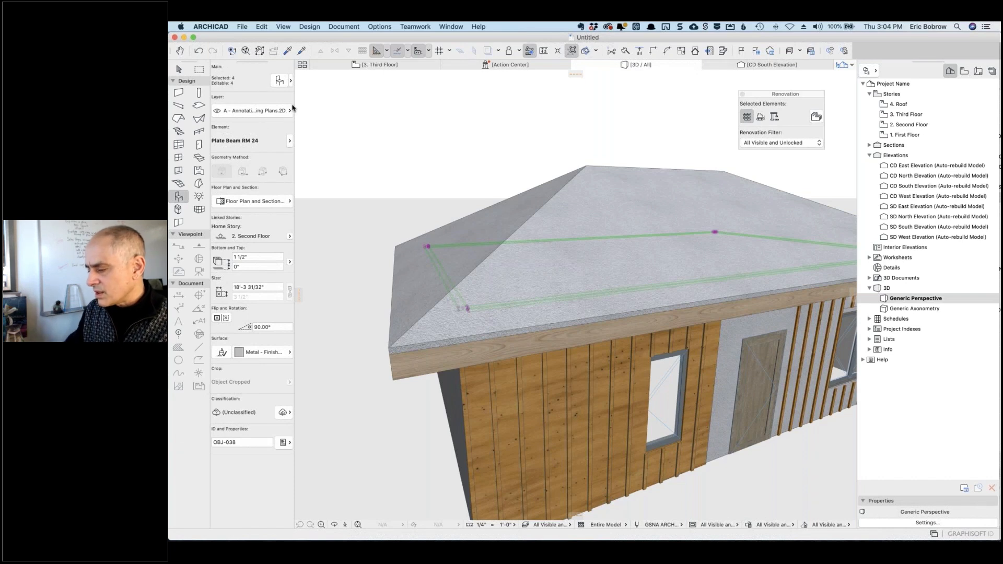
key(Escape)
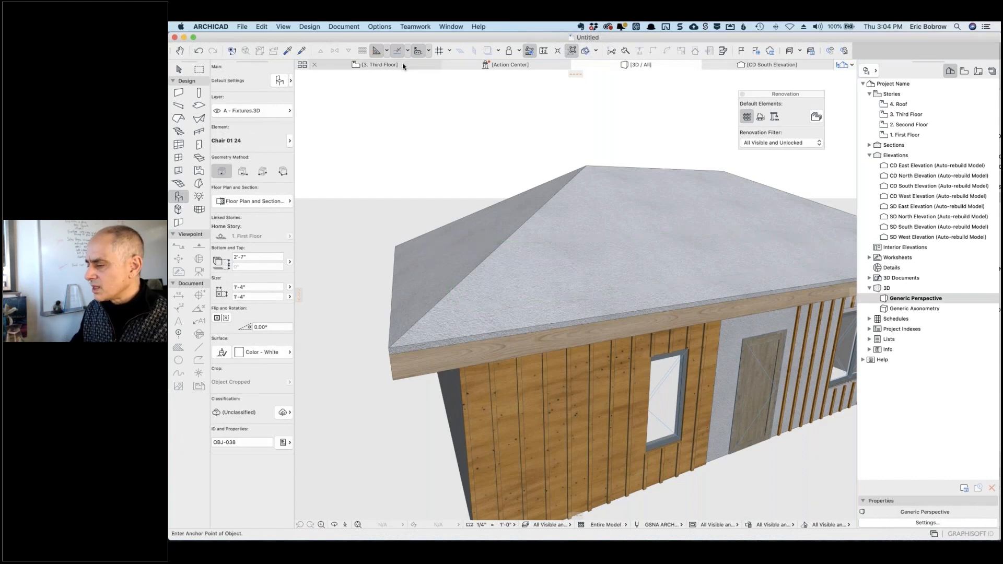
Select the hip roof on the First Floor plan and start Roof Wizard for it
click(403, 67)
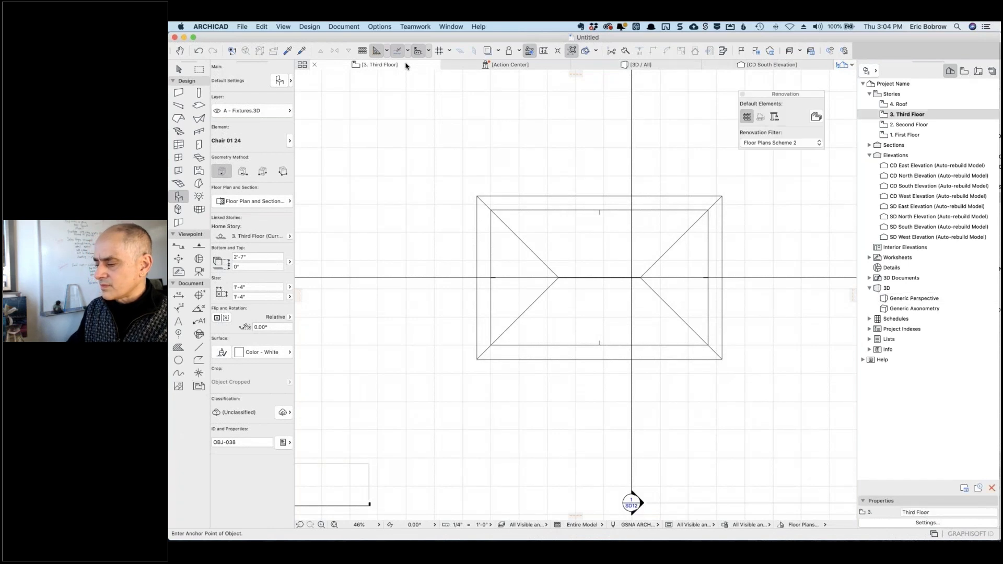
key(super+Down)
key(super+Down)
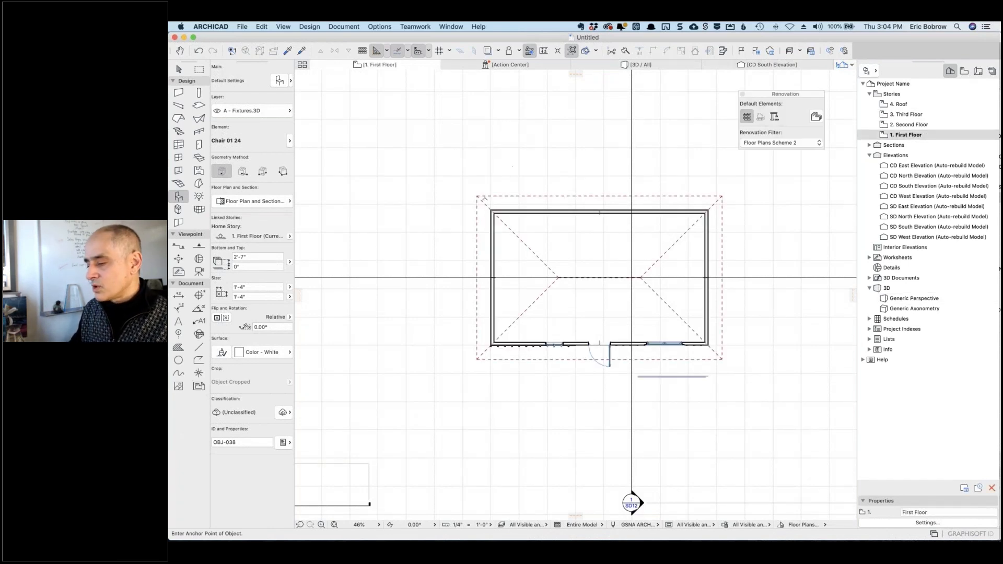
shift+click(479, 196)
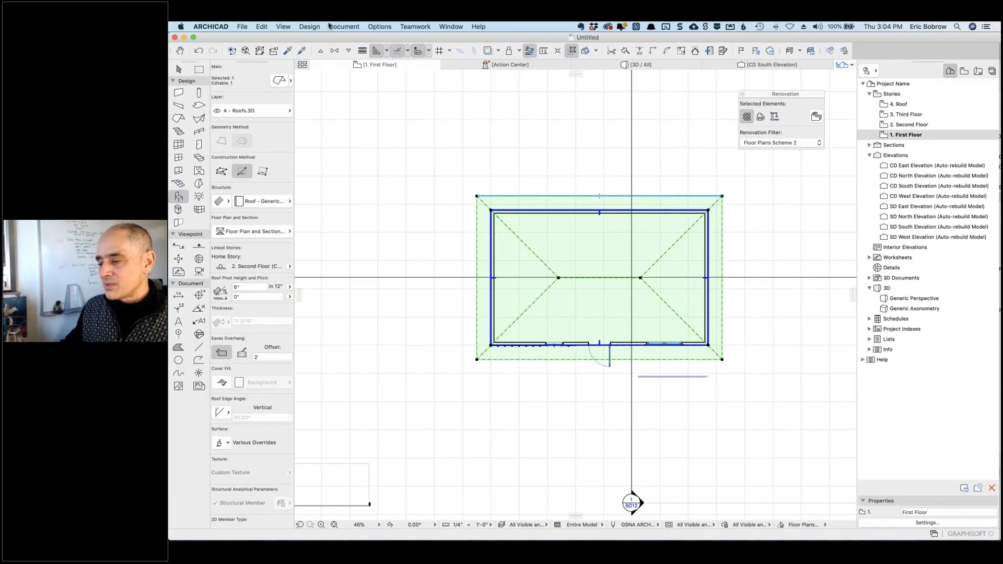
click(313, 27)
mouse_move(349, 208)
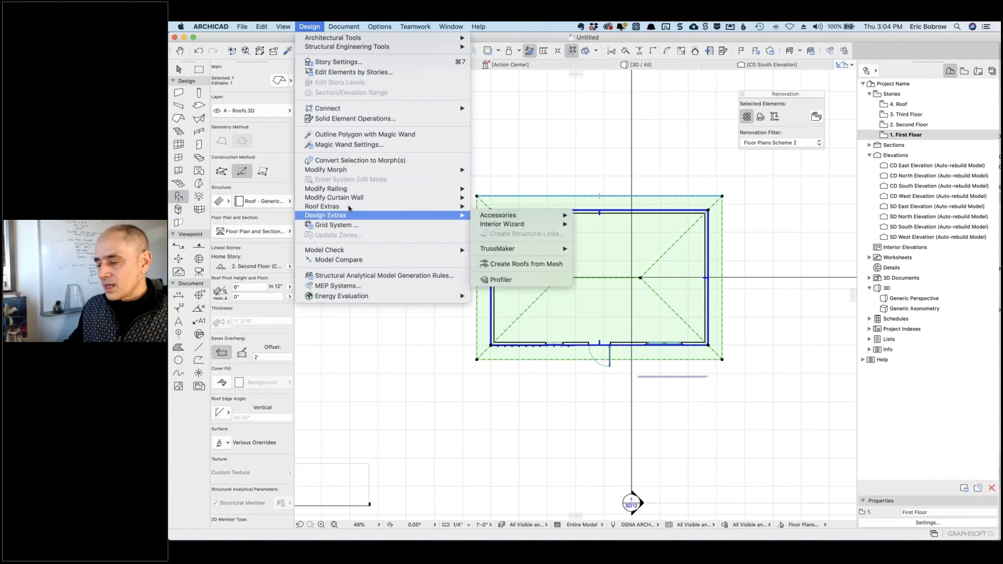
mouse_move(543, 279)
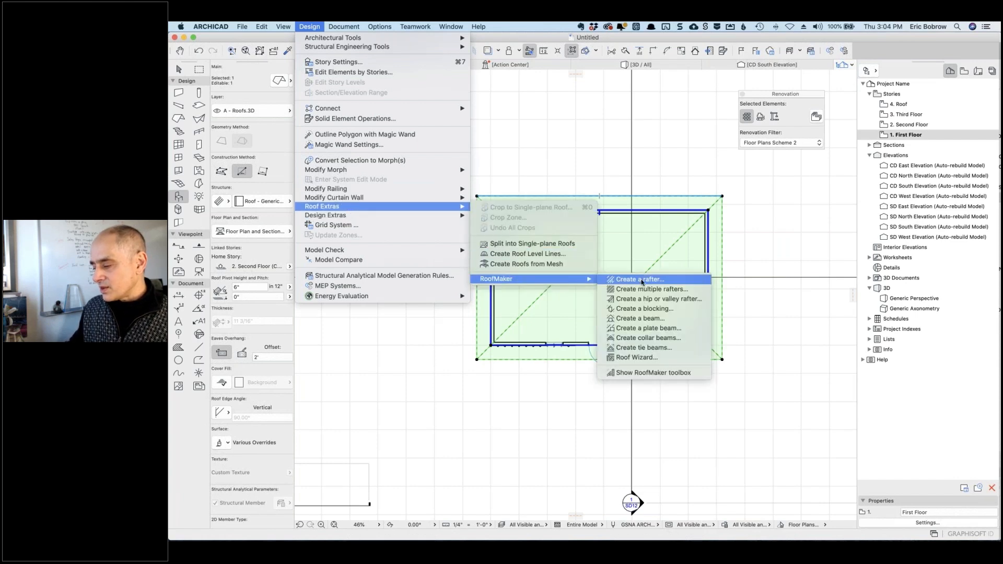
click(646, 359)
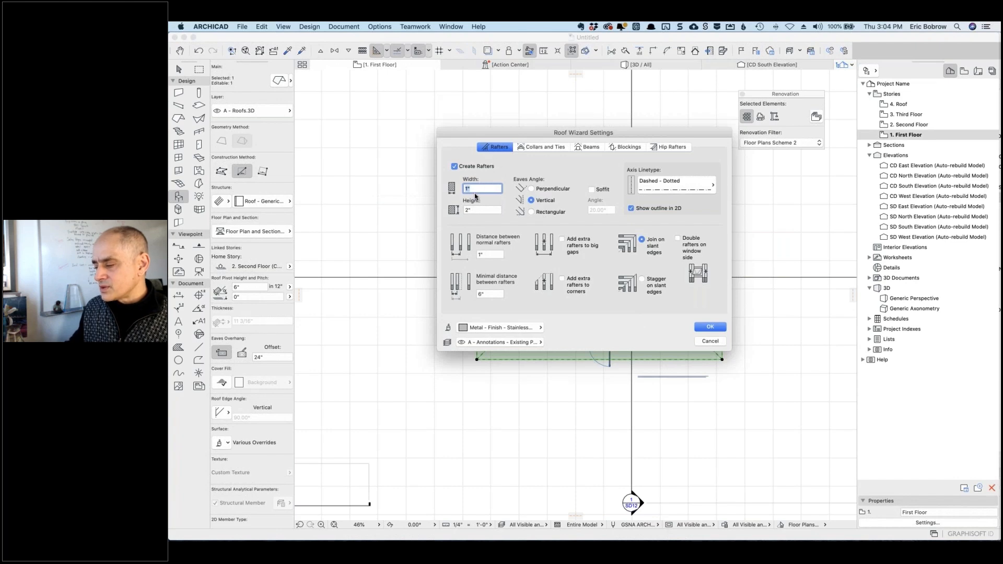
Set the distance between normal rafters to 16" and review the collar, beam, blocking and hip rafter settings
click(495, 255)
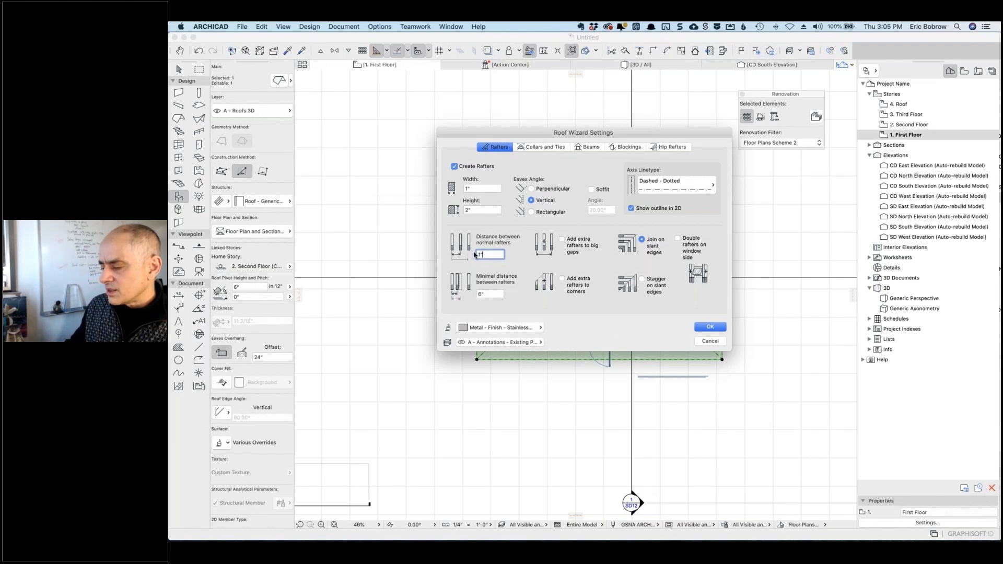
key(BackSpace)
text(6")
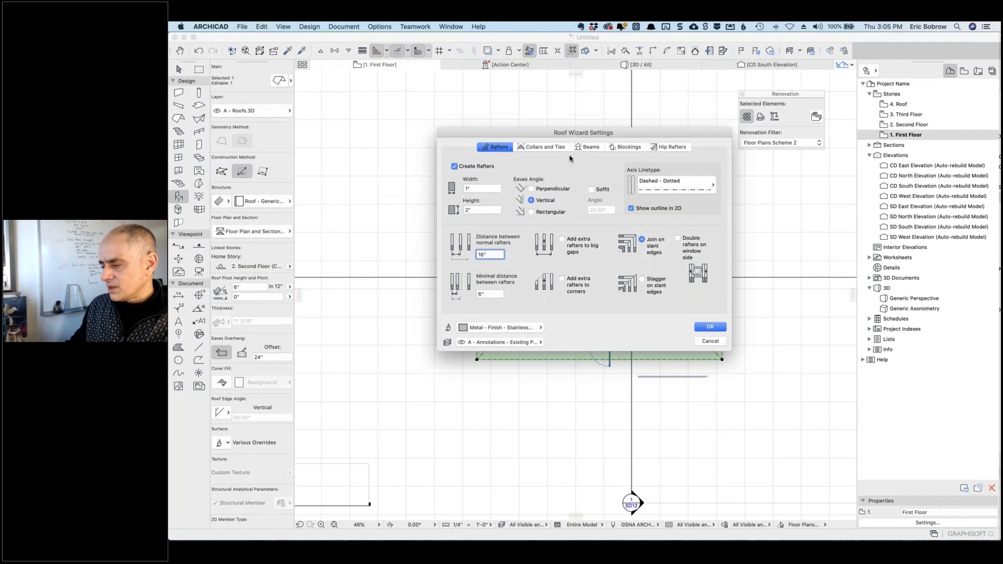
click(542, 149)
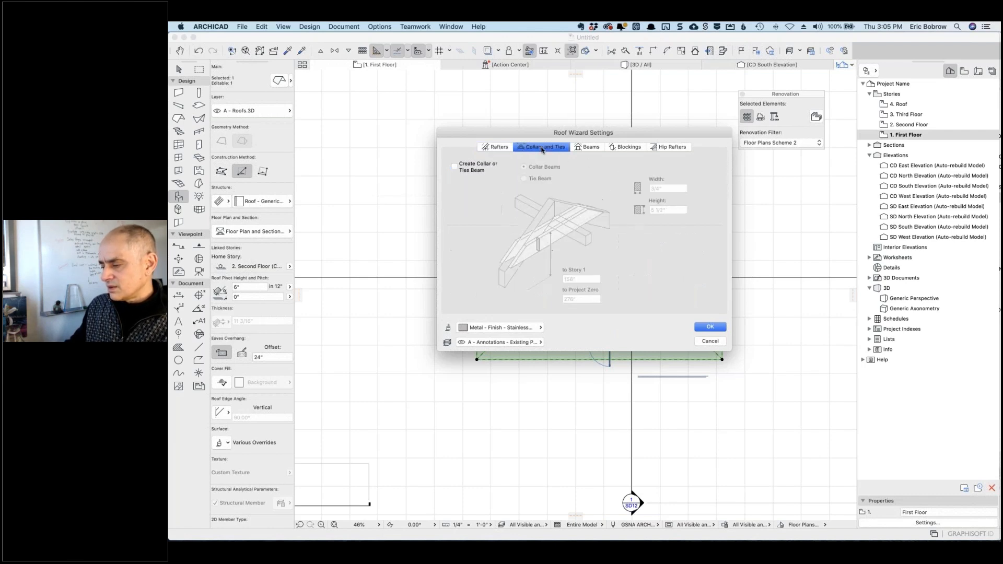
click(594, 148)
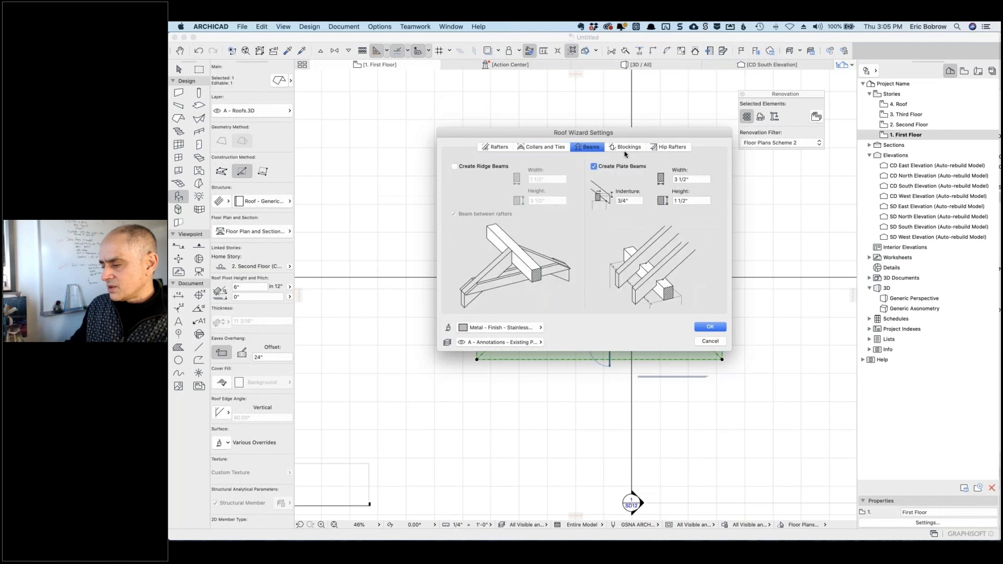
click(631, 148)
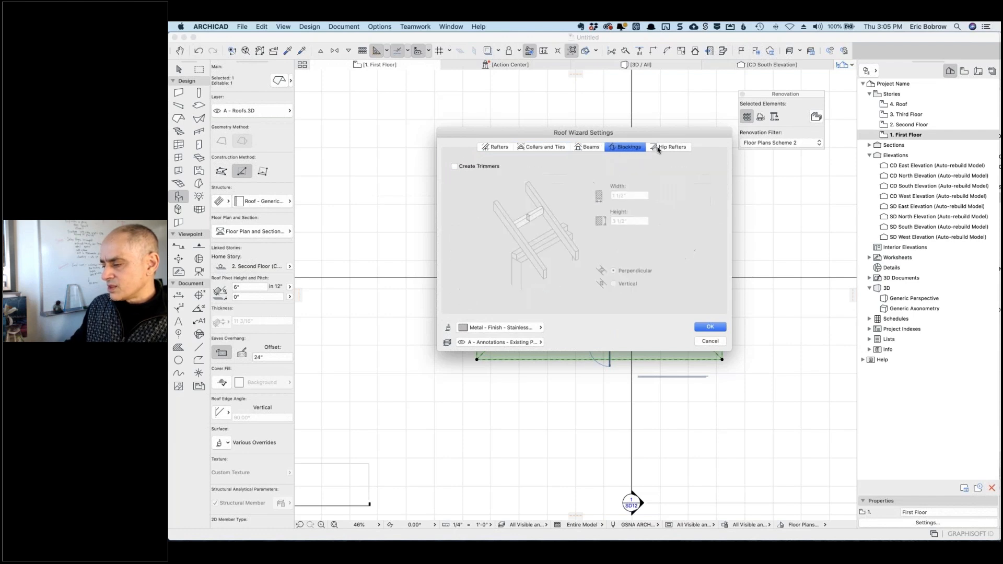
click(669, 148)
click(495, 147)
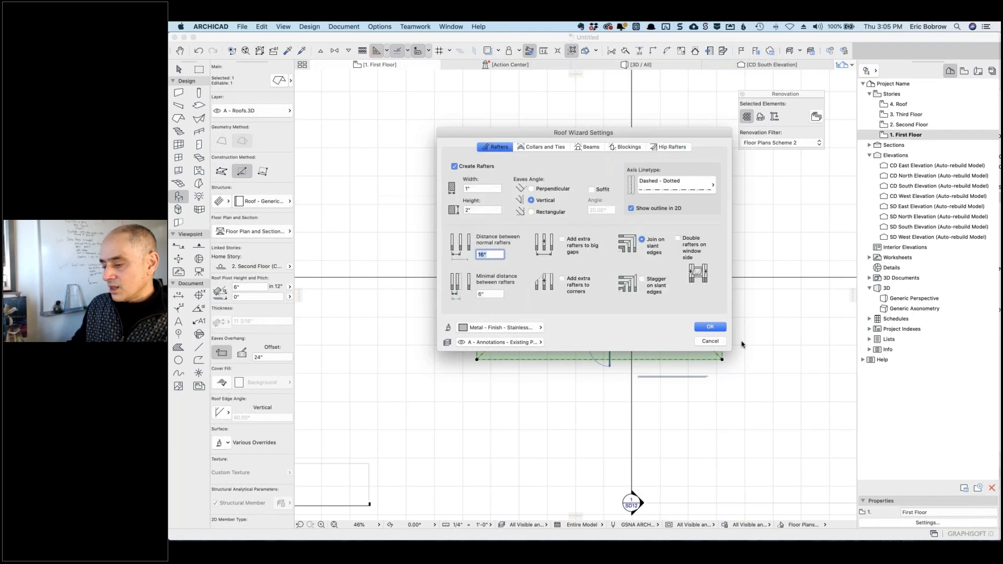
Assign the rafters to the A - Trim.3D layer, generate them across stories, and check them on the Second Floor plan
click(535, 343)
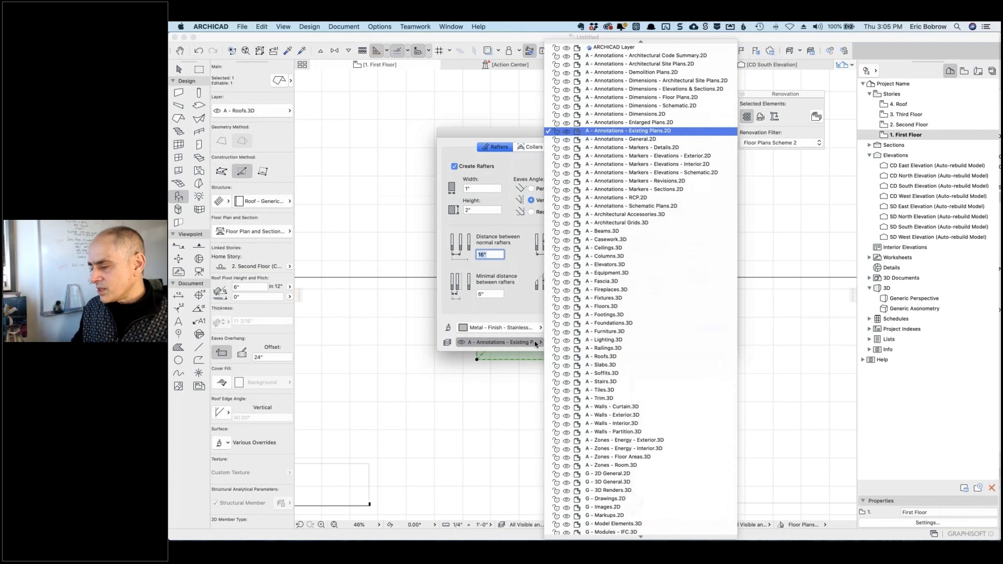
click(668, 232)
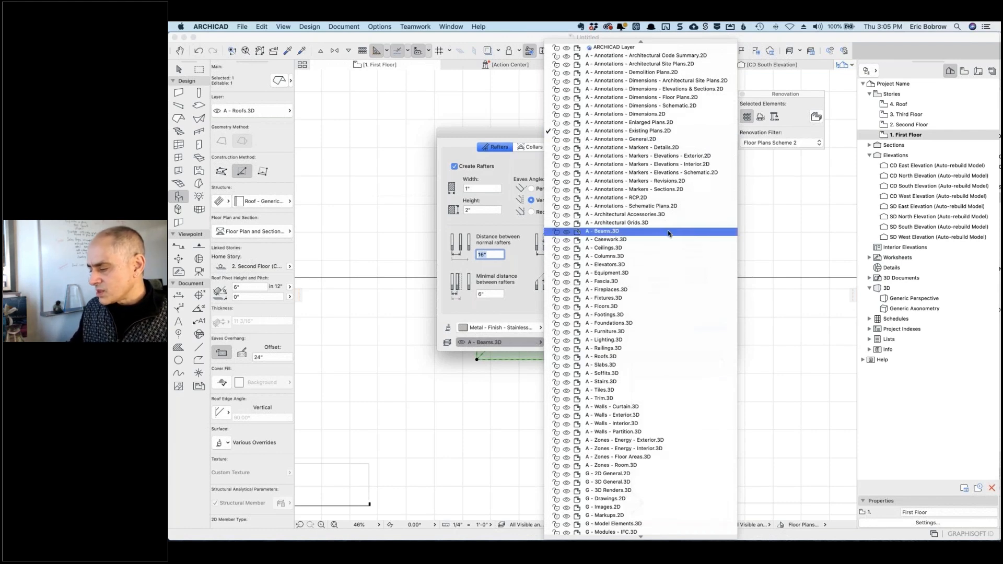
click(604, 399)
click(706, 328)
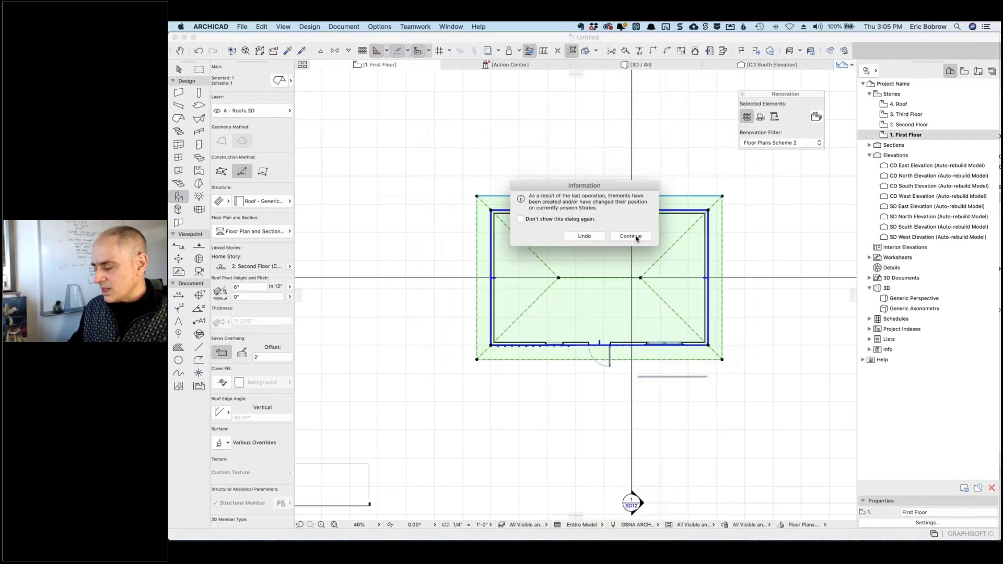
click(631, 236)
key(super+Up)
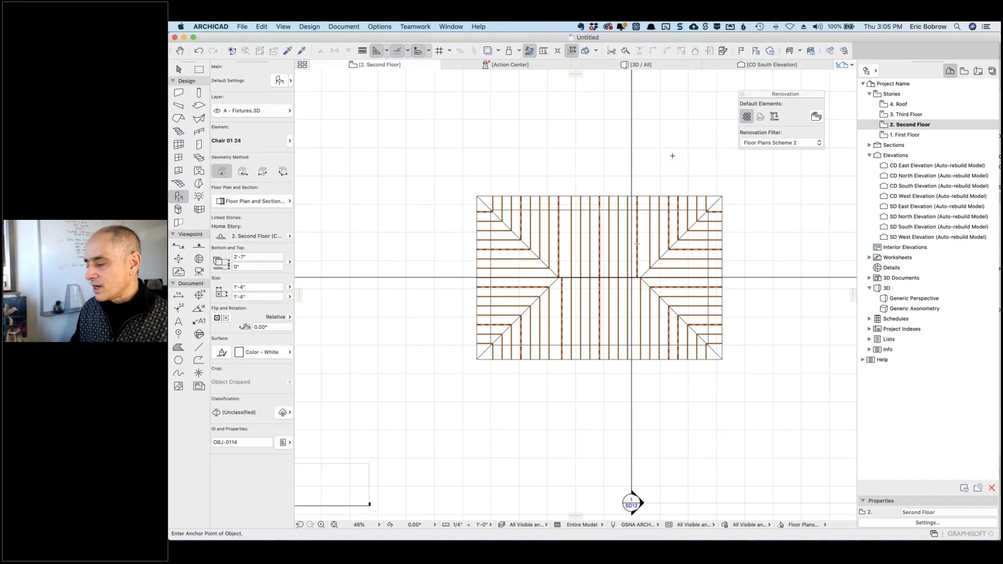
Select all rafter objects in 3D and move them straight up so they stand on the roof's upper surface
click(662, 64)
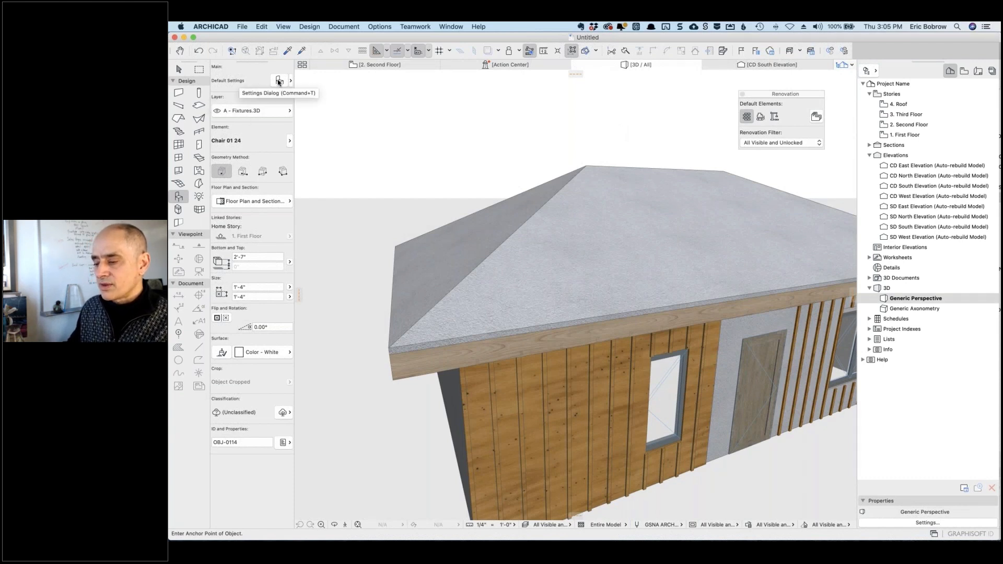
click(261, 26)
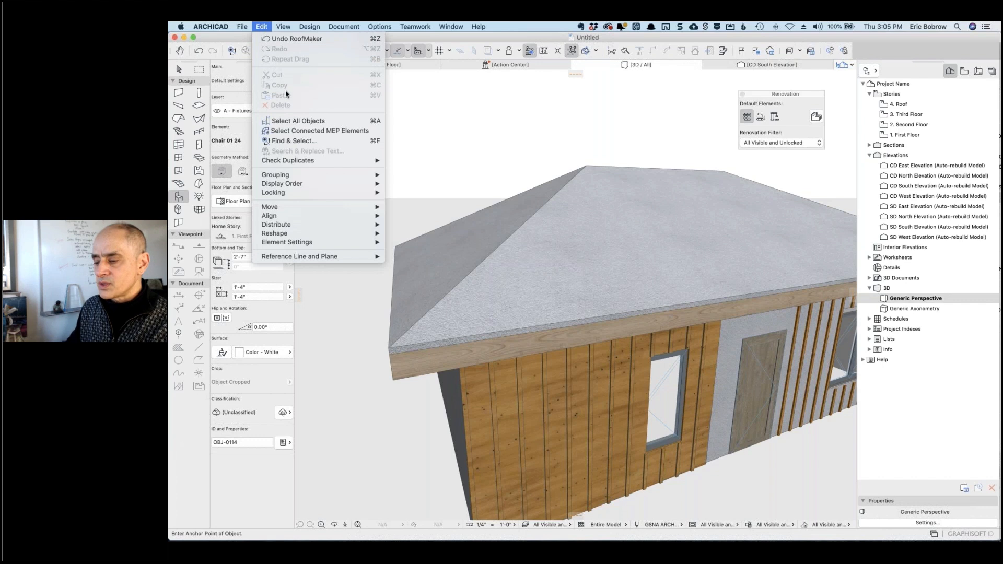
click(295, 120)
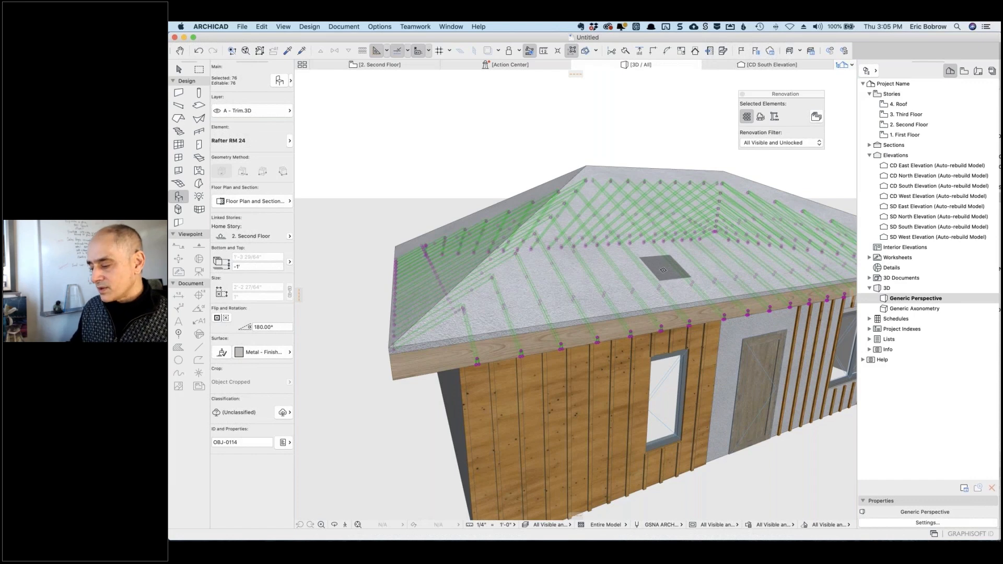
scroll(484, 358, up, 10)
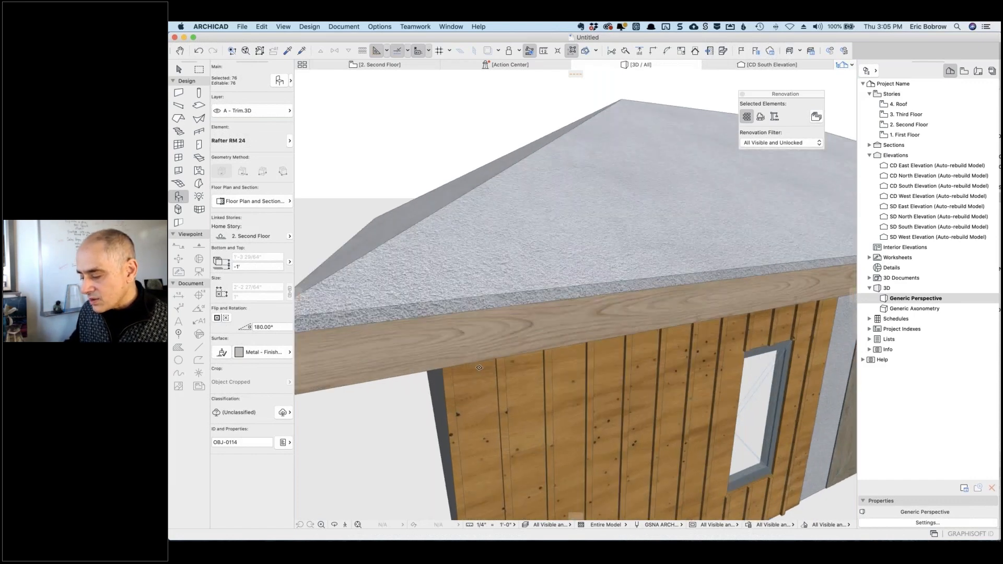
key(super+d)
click(480, 359)
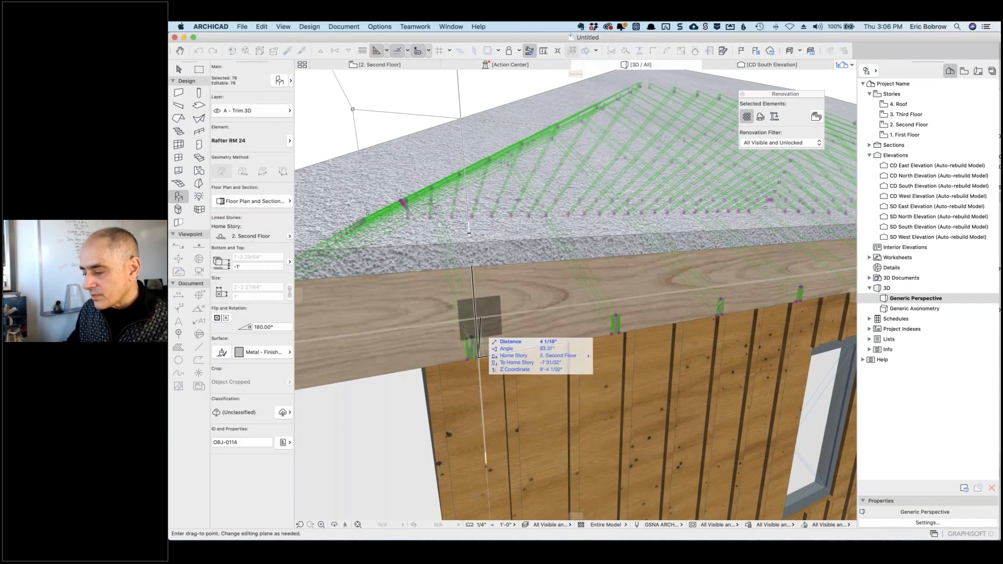
click(477, 247)
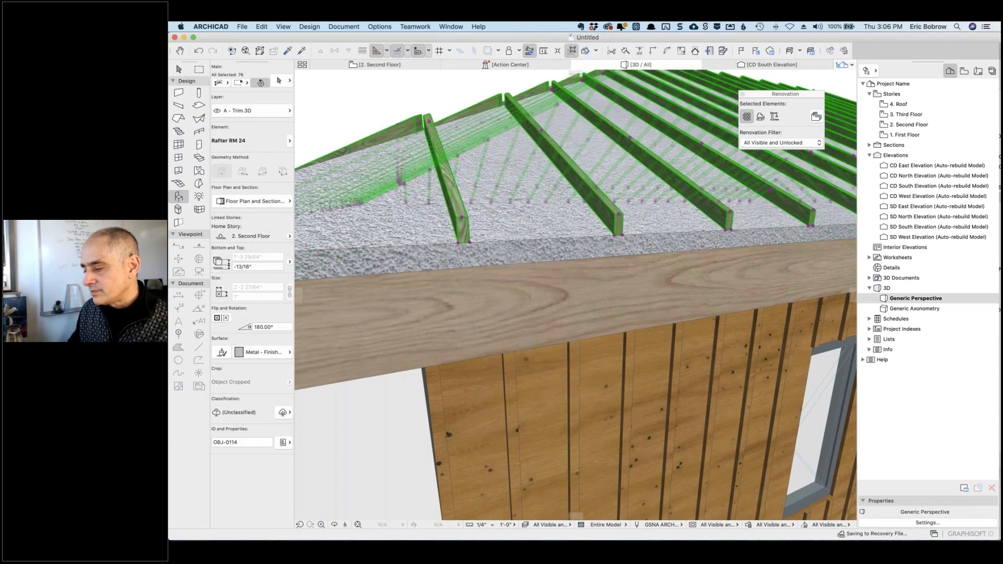
Deselect the rafters and examine the standing seams across the roof from the front and from above
scroll(476, 247, down, 10)
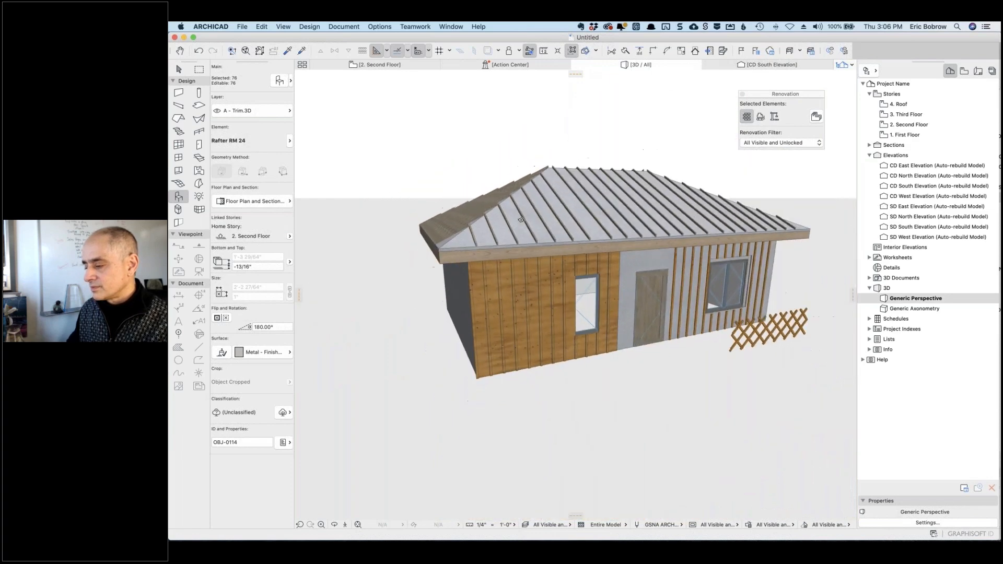
shift+middle_drag(647, 179, 604, 162)
key(Escape)
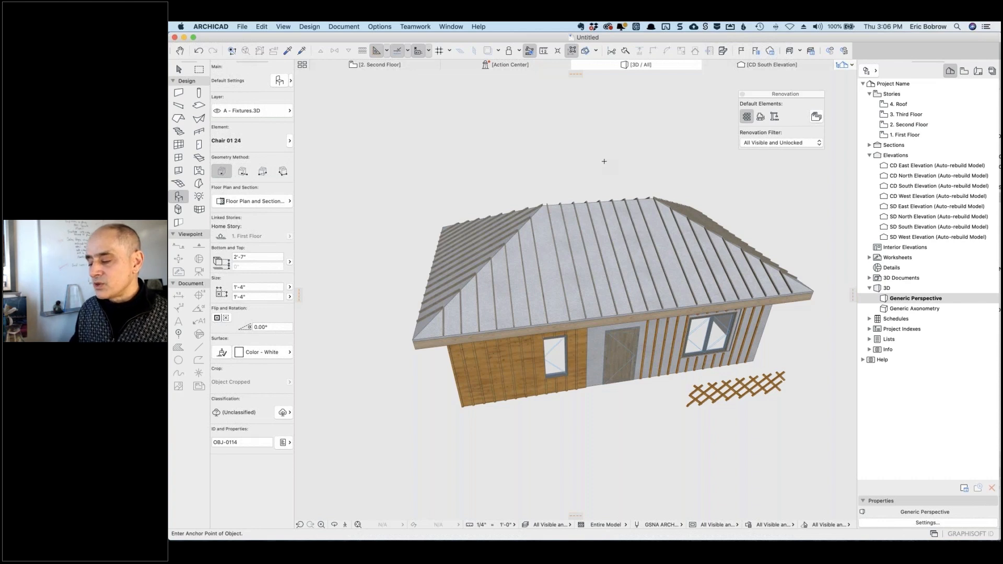
right_click(640, 171)
click(592, 188)
shift+middle_drag(592, 188, 542, 268)
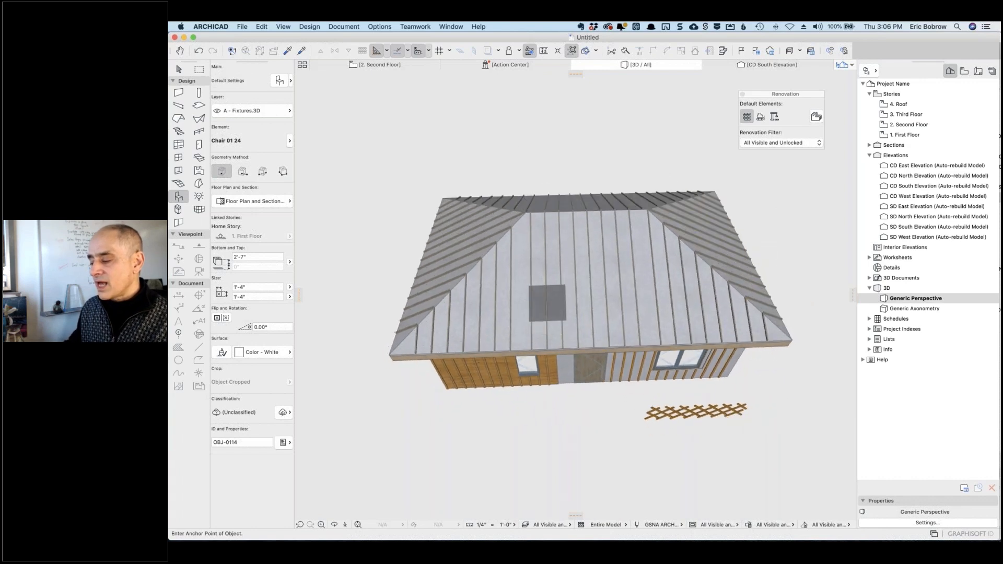
shift+middle_drag(530, 165, 526, 212)
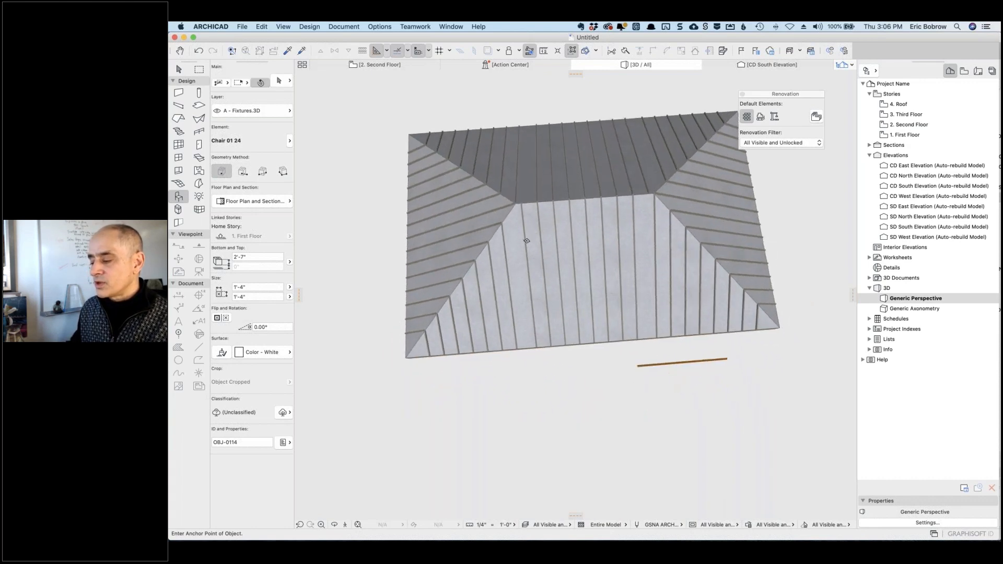
Copy the full-length front rafter nearest the ridge's end about 5 21/32" along the ridge to the hip corner
shift+click(529, 246)
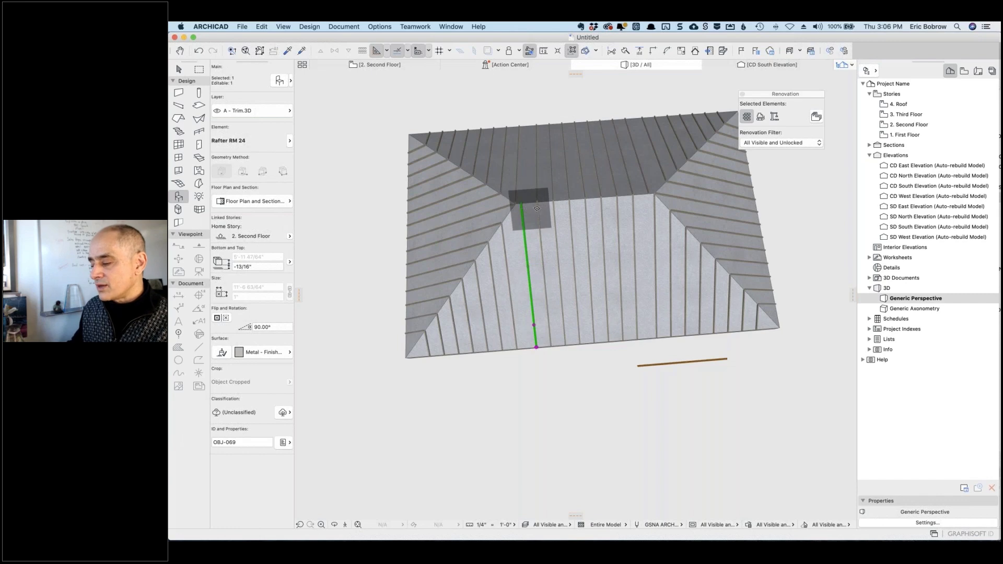
shift+middle_drag(377, 315, 418, 243)
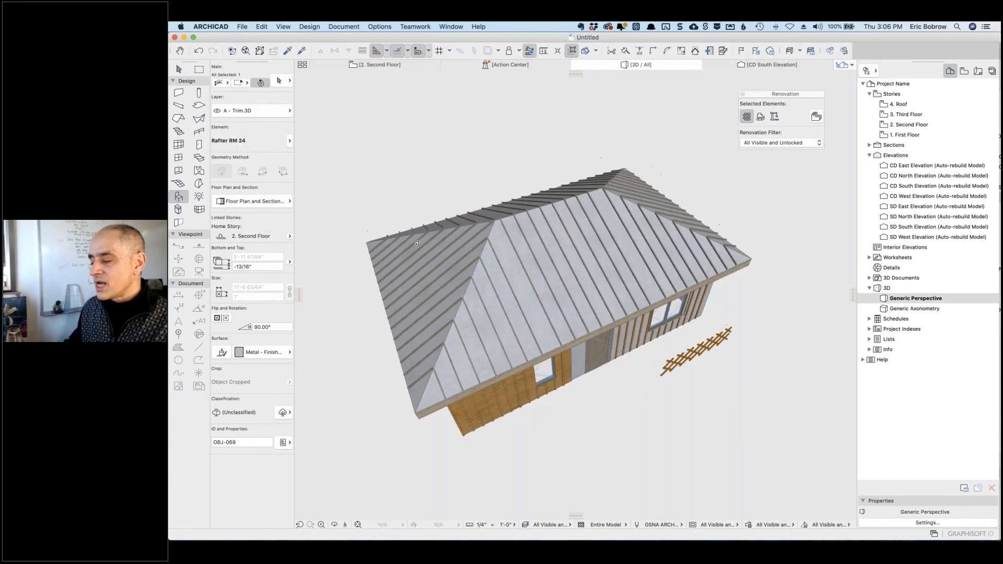
scroll(510, 222, up, 6)
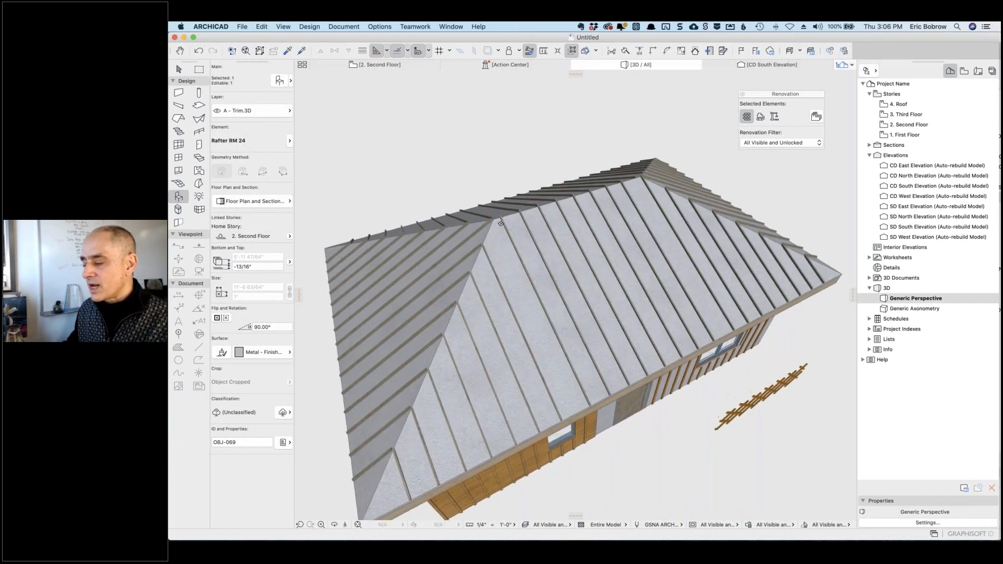
key(super+d)
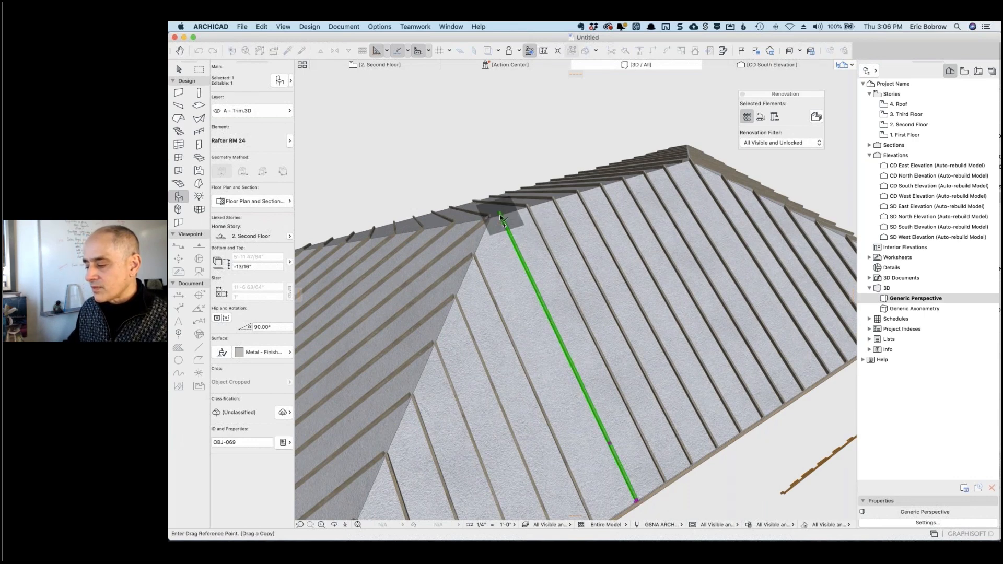
click(500, 217)
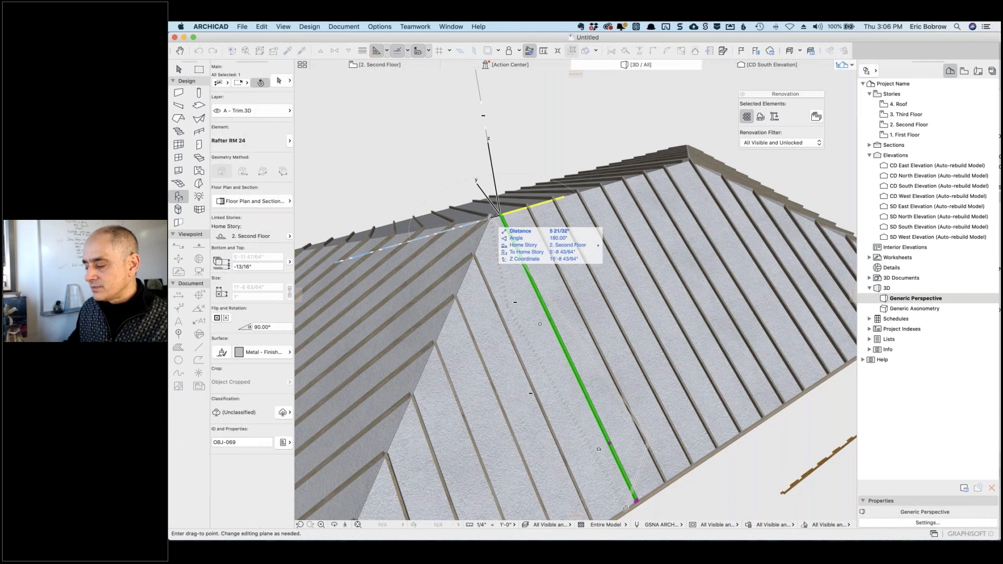
key(Escape)
key(Escape)
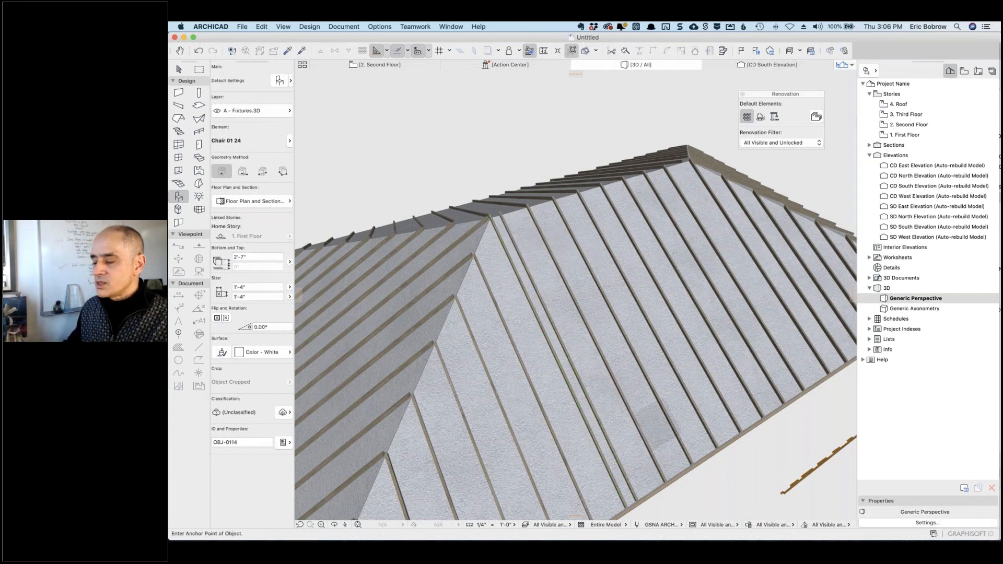
scroll(568, 295, down, 5)
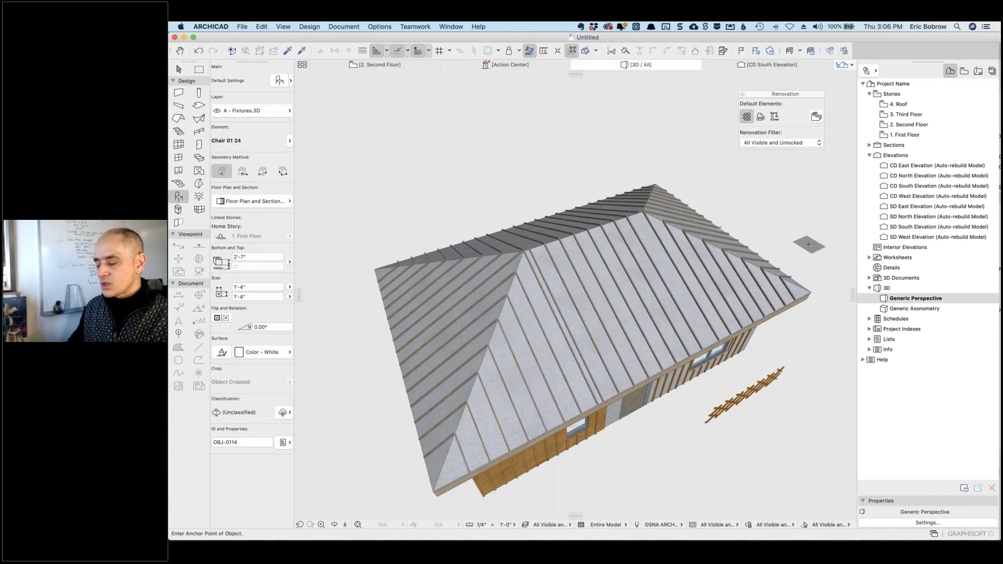
shift+middle_drag(772, 229, 773, 173)
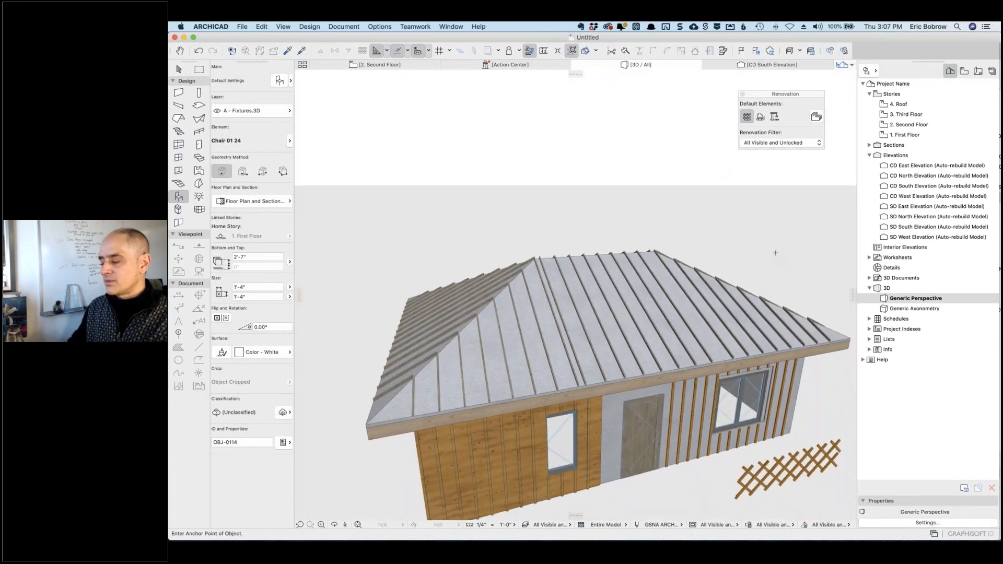
shift+middle_drag(762, 229, 744, 206)
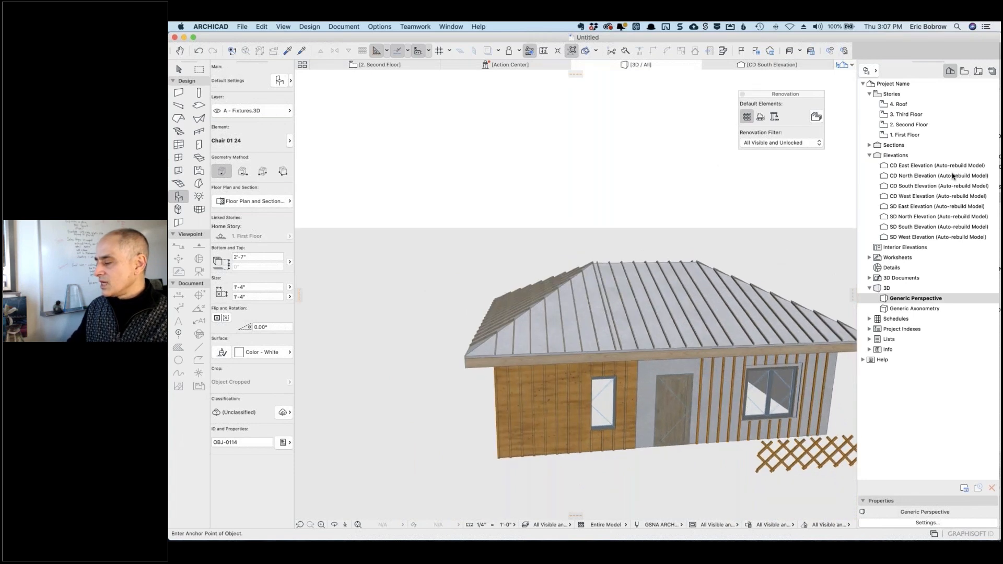
Open the CD South Elevation and examine how the standing seams and wall battens appear on the front of the house
click(883, 187)
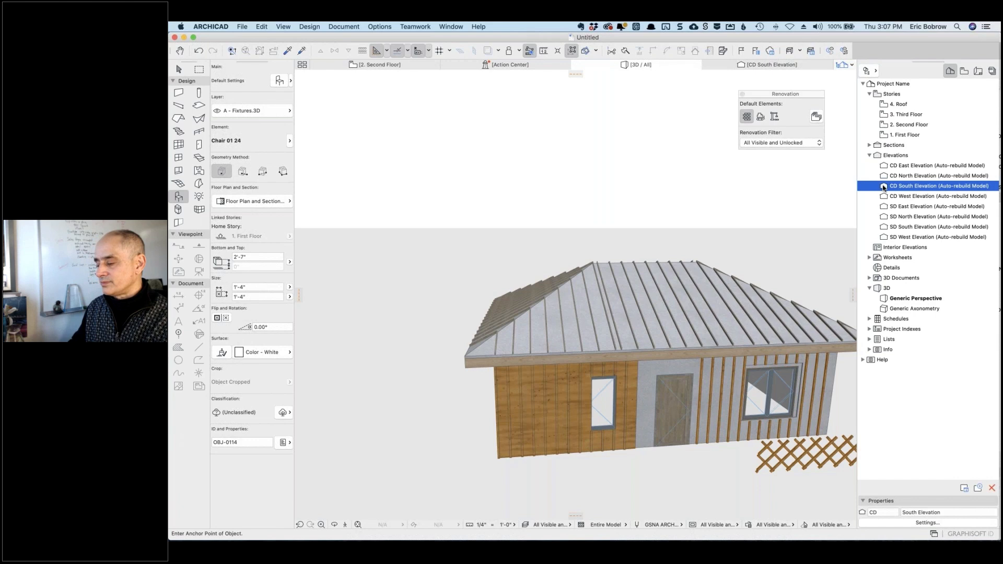
double_click(884, 187)
scroll(761, 192, down, 6)
middle_drag(744, 195, 649, 206)
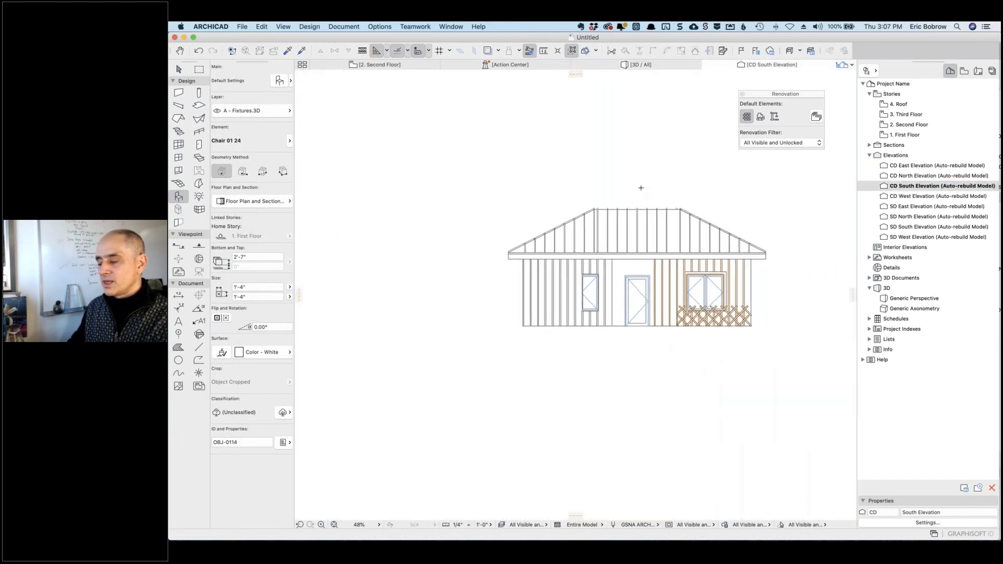
scroll(641, 187, up, 5)
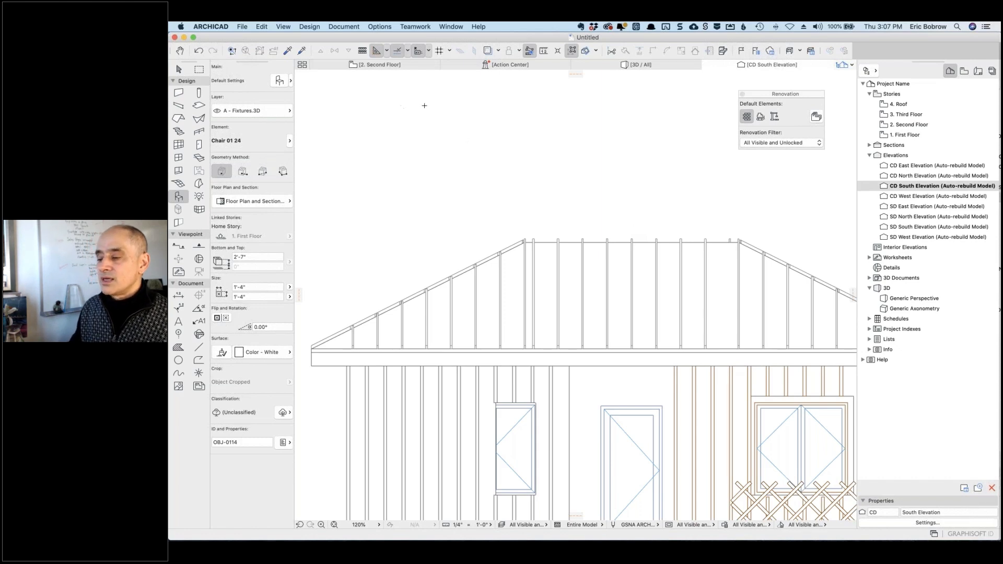
Return to the 3D view and delete all rafter objects from the roof
click(651, 66)
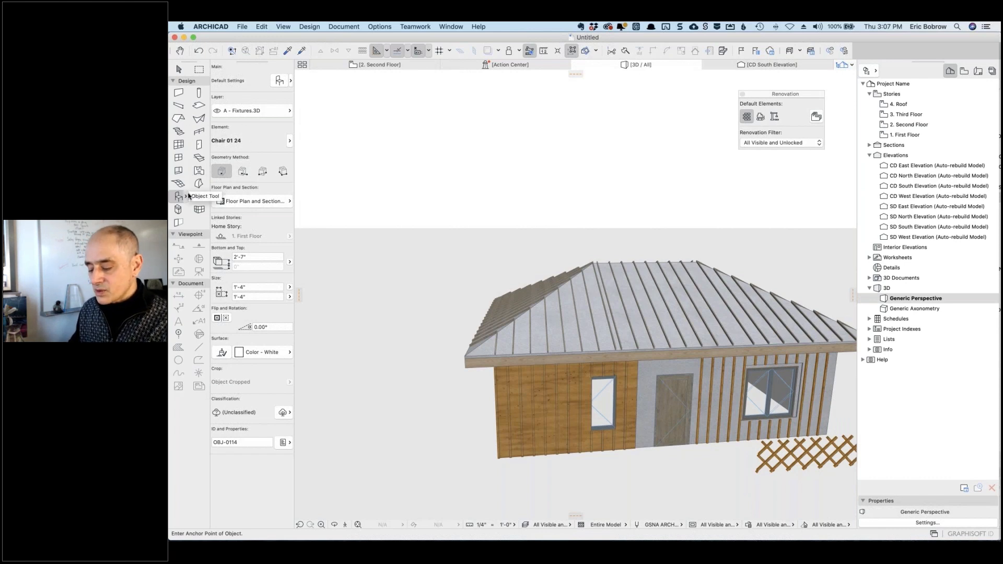
key(super+a)
key(Delete)
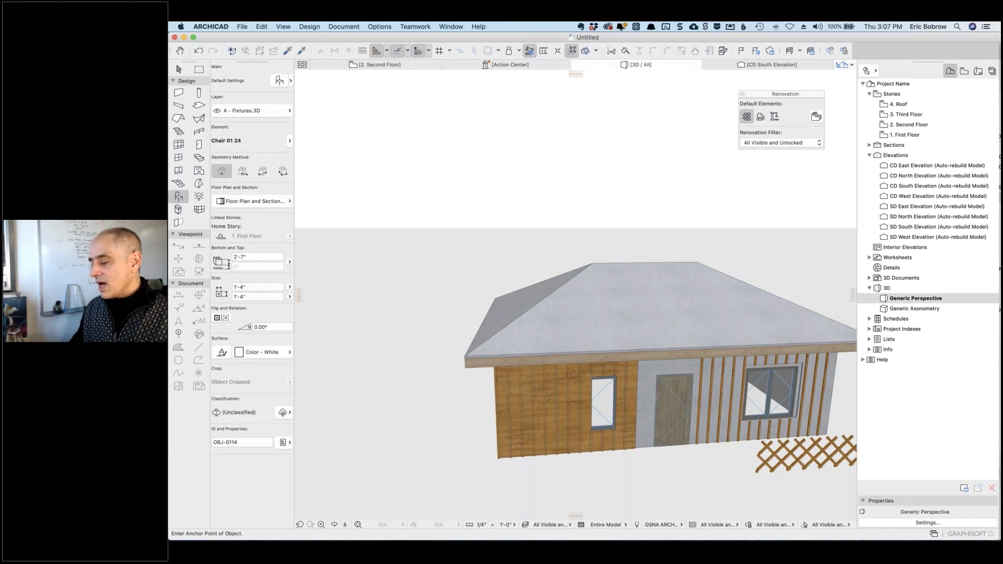
Pick up the settings of the batten curtain wall on the front facade for a new curtain wall
alt+click(707, 442)
shift+middle_drag(761, 250, 737, 285)
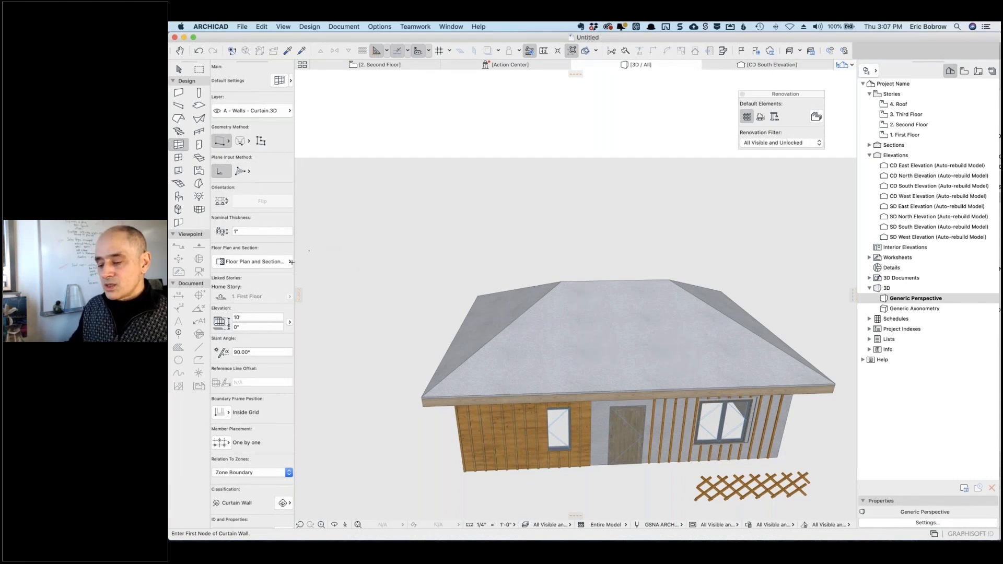
click(242, 171)
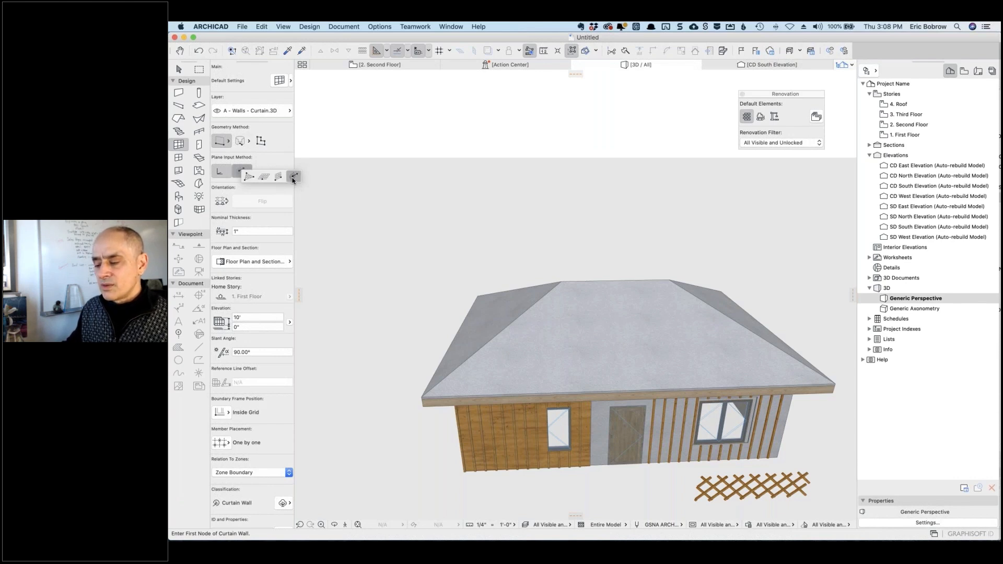
click(249, 176)
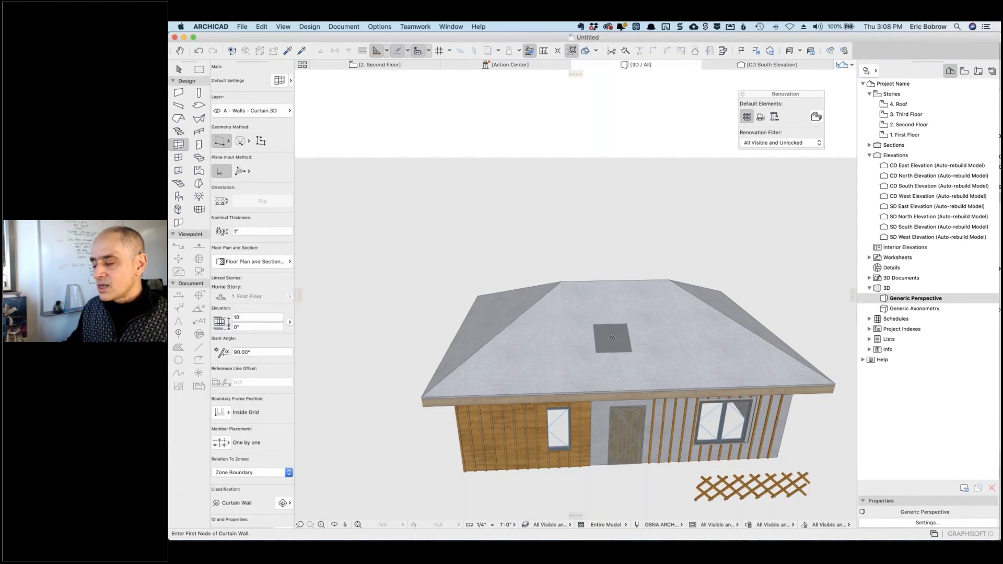
click(607, 442)
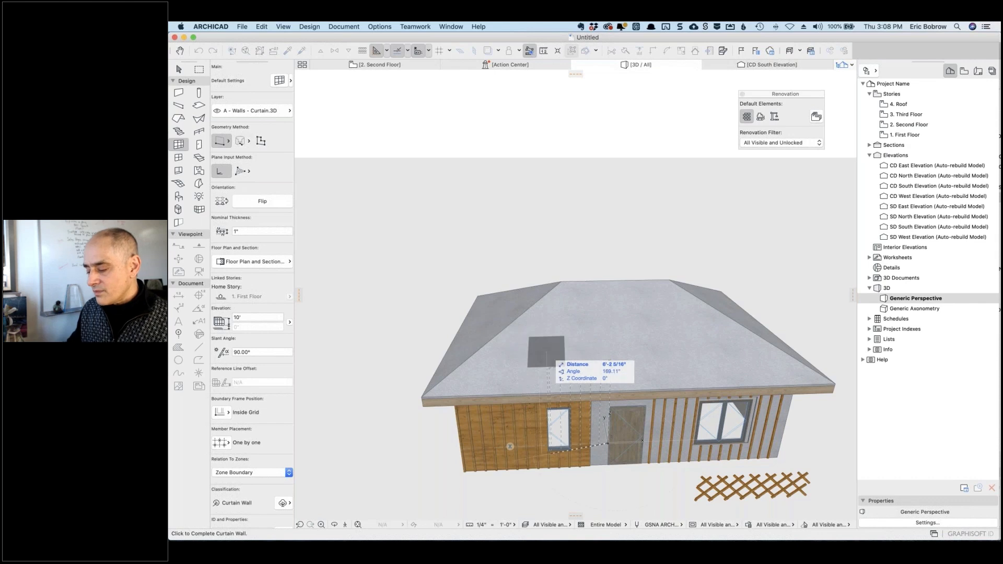
key(Escape)
shift+middle_drag(425, 311, 476, 277)
Try a single-segment batten curtain wall on the hip end's roof plane, running along the eave from corner to corner, and undo it
click(241, 171)
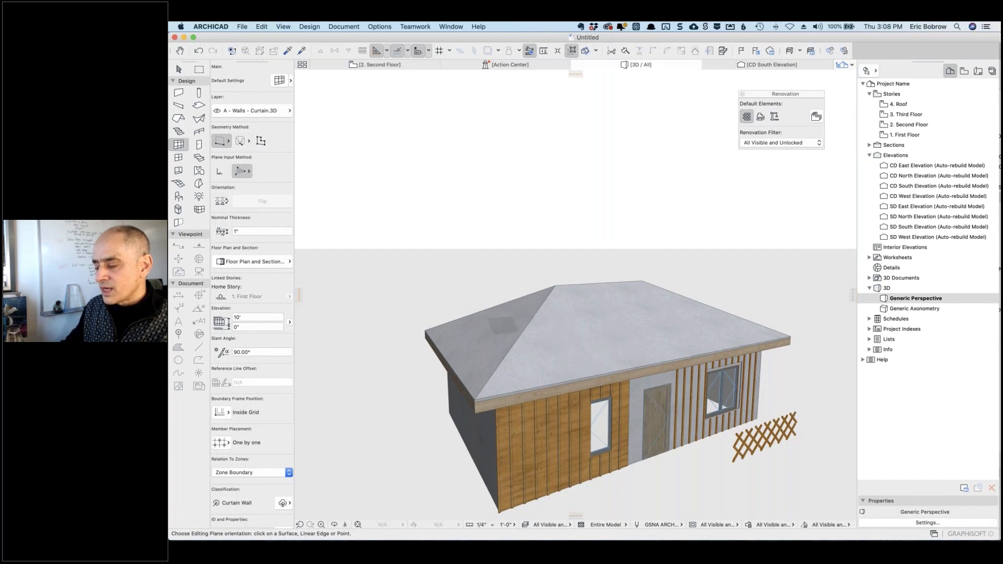
click(500, 328)
key(Escape)
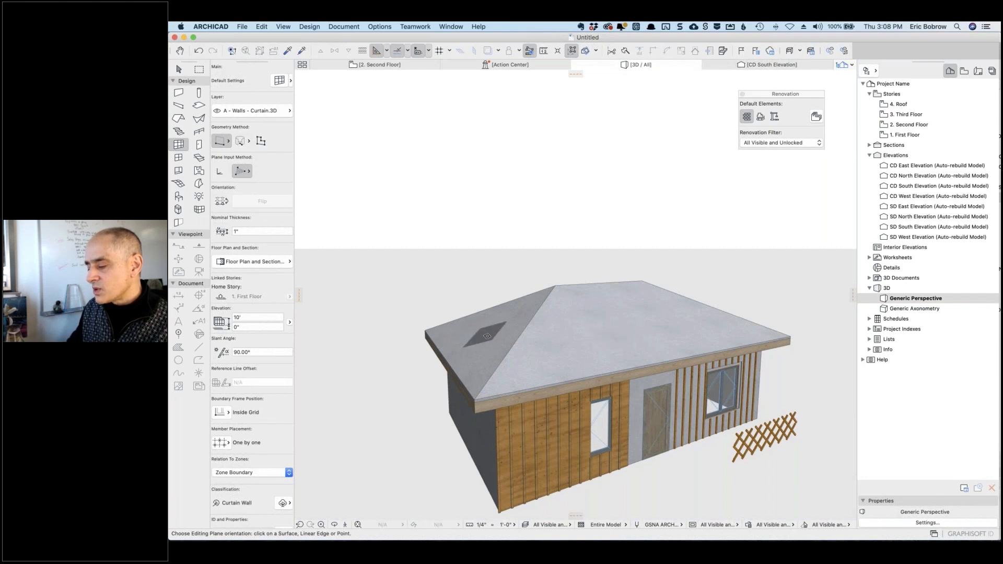
click(487, 336)
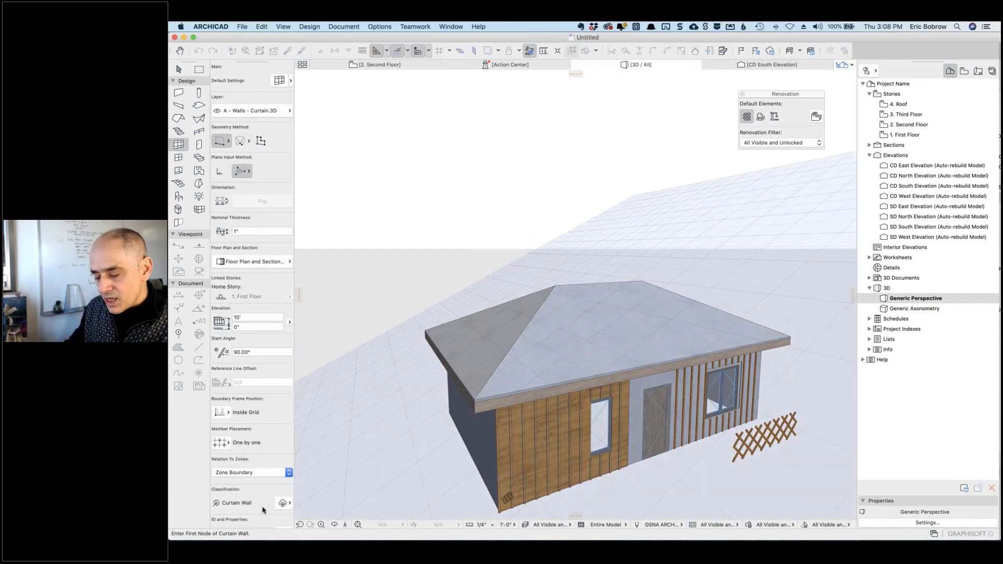
shift+middle_drag(403, 230, 525, 297)
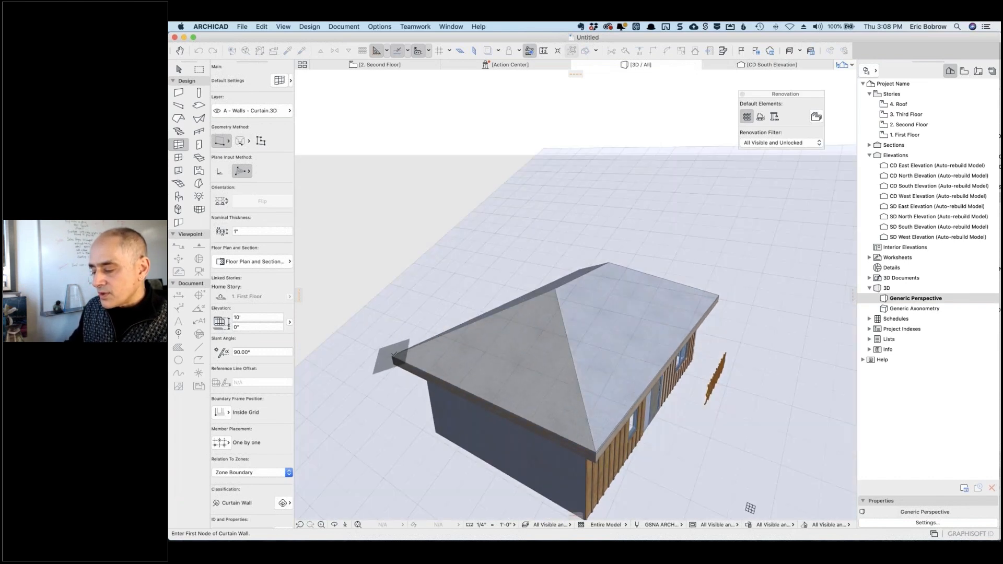
click(393, 355)
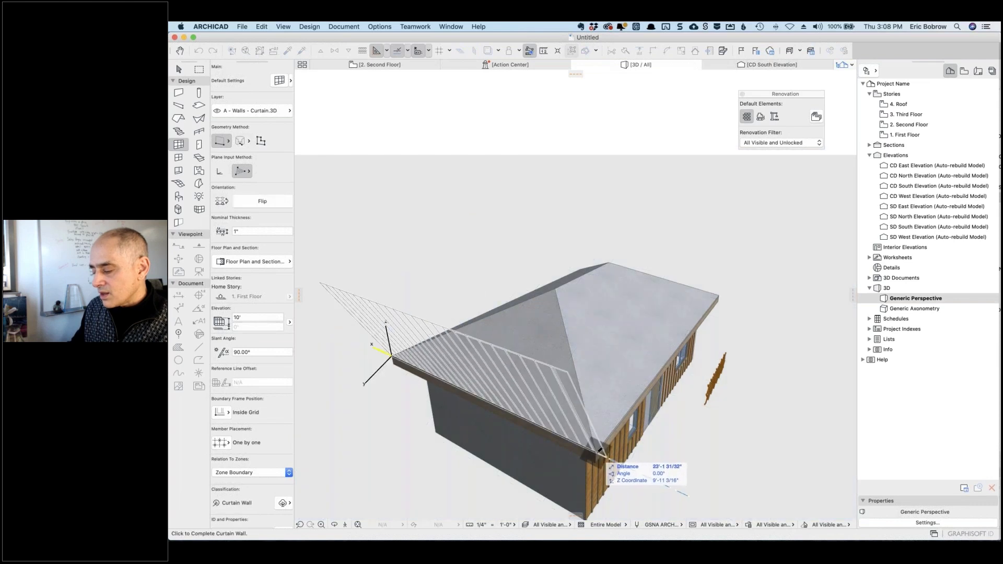
click(605, 334)
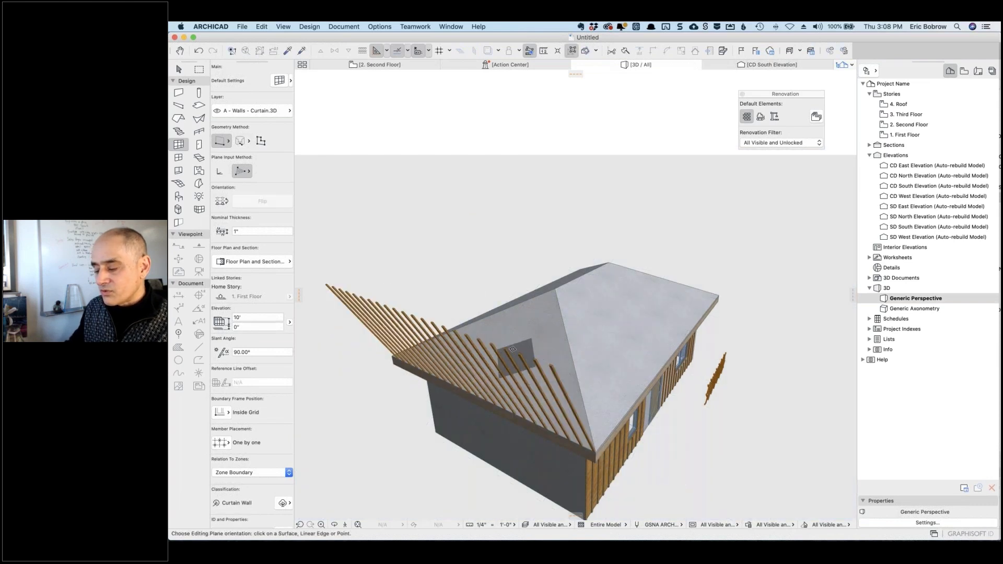
key(super+z)
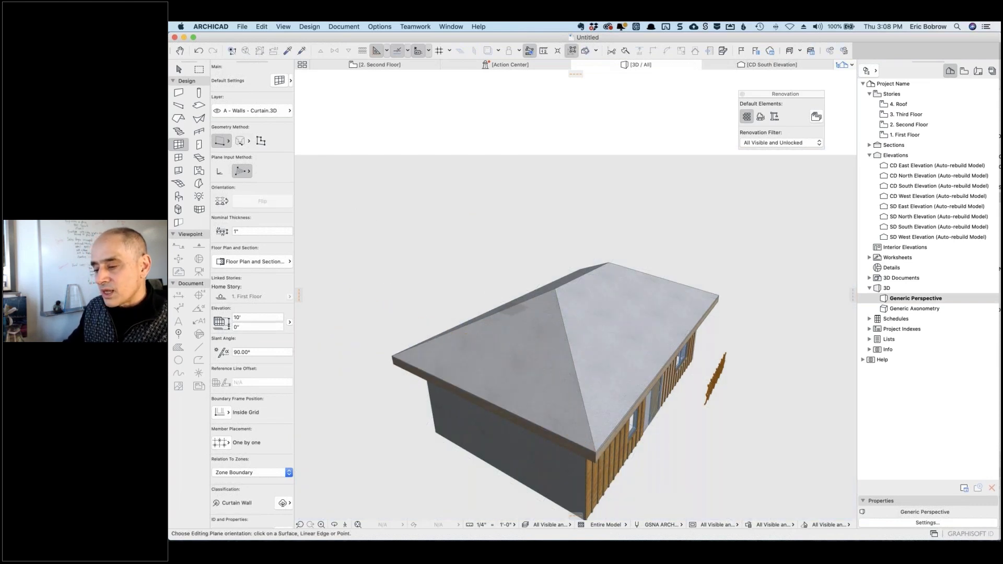
click(245, 171)
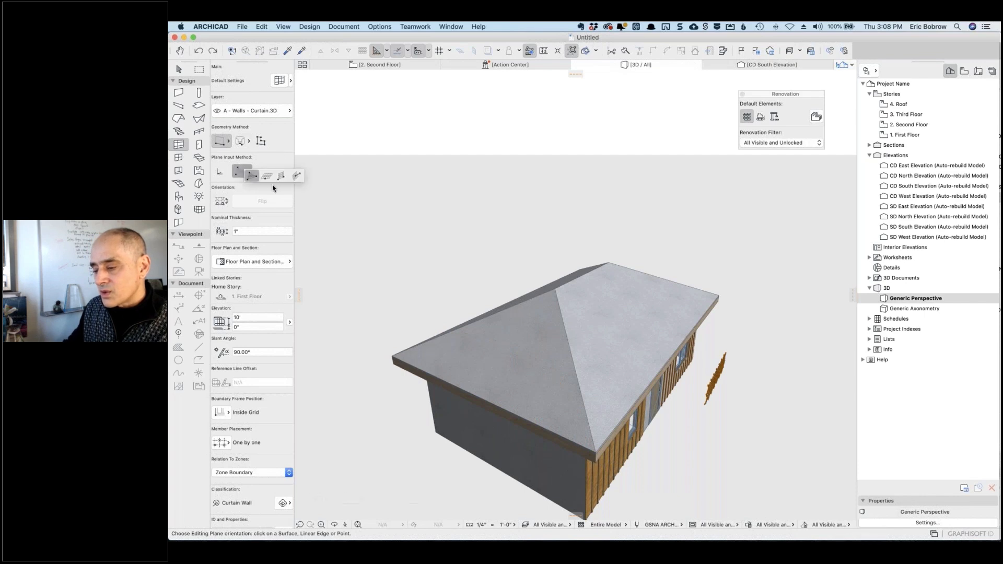
click(299, 177)
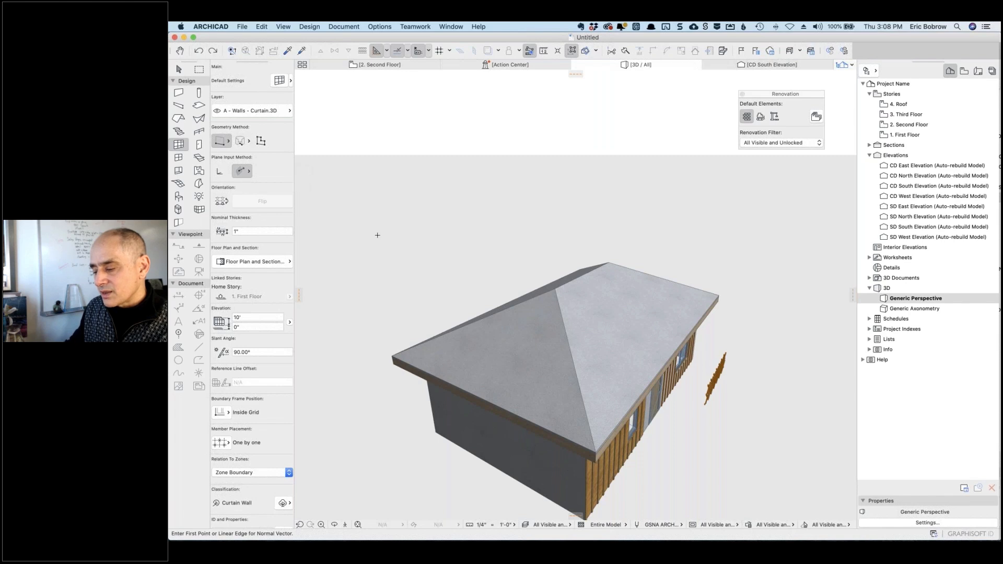
click(514, 352)
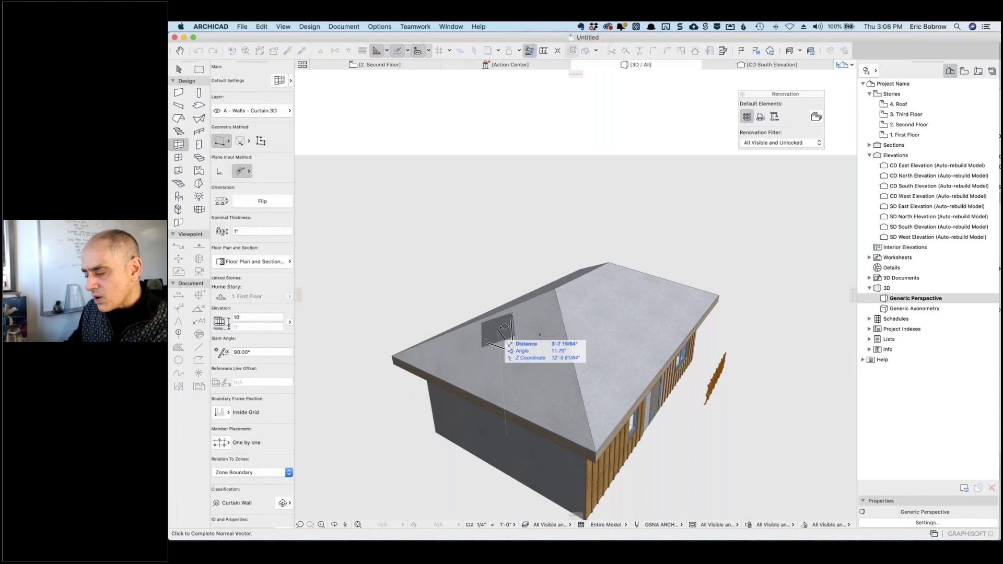
key(Escape)
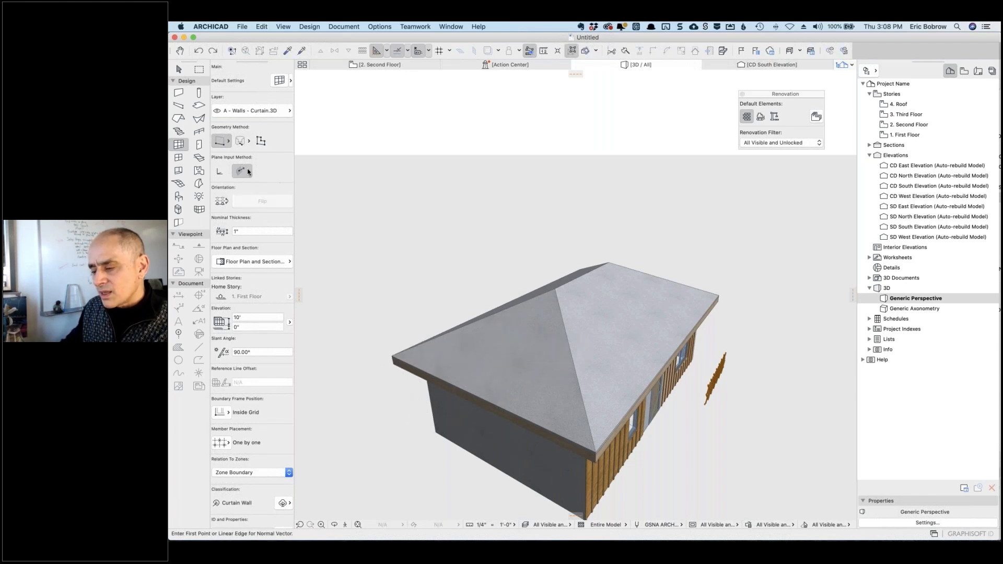
click(249, 172)
click(258, 177)
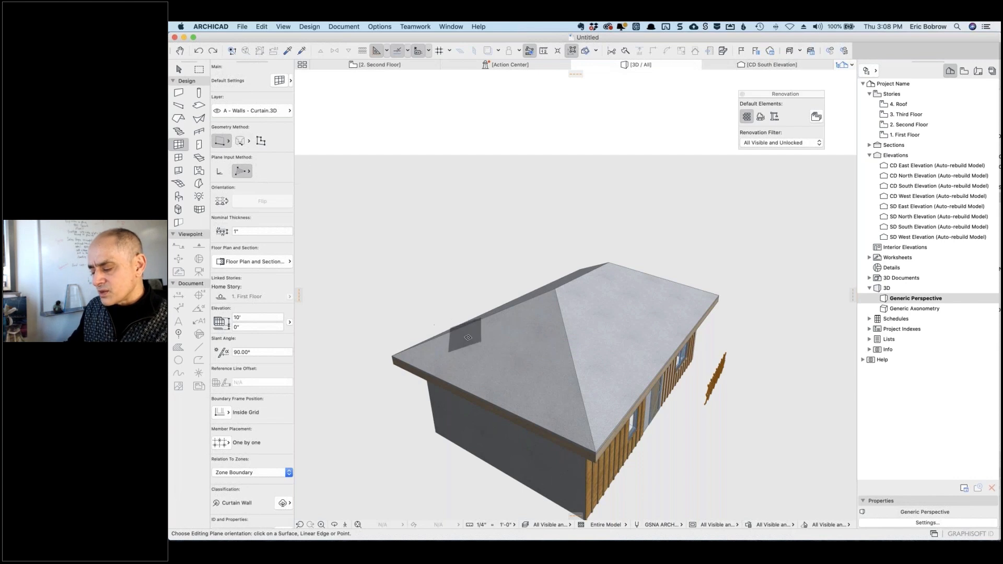
click(521, 371)
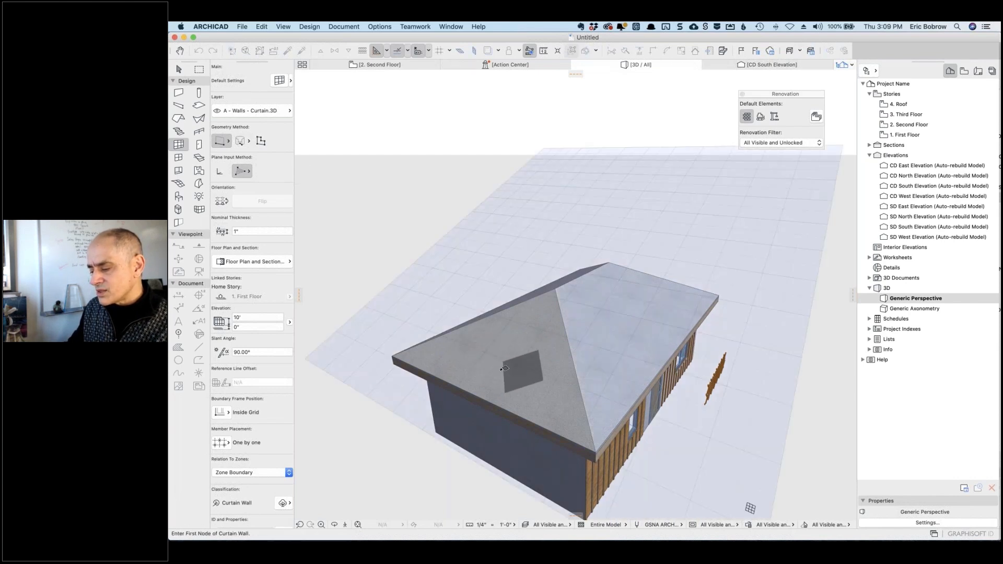
click(395, 354)
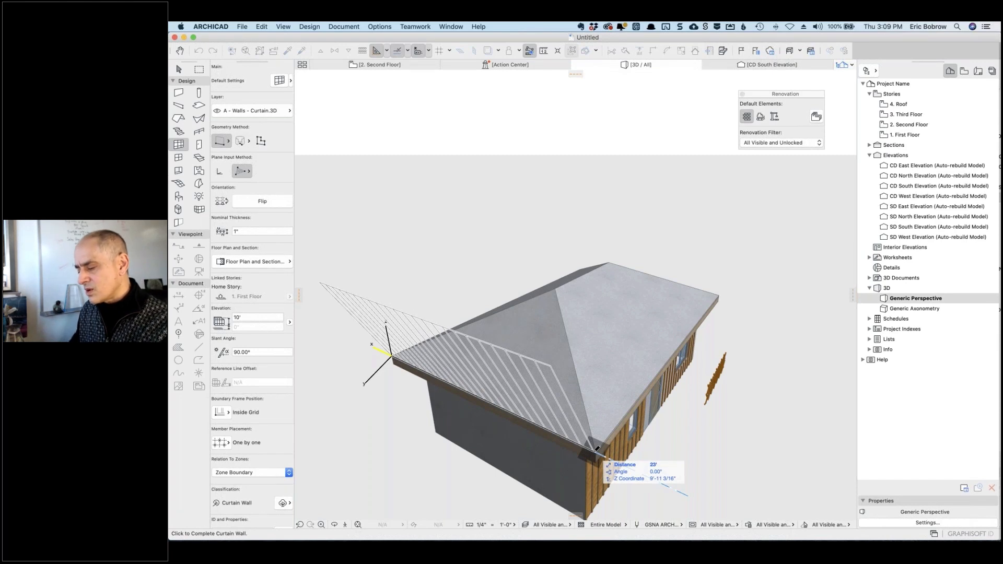
key(Escape)
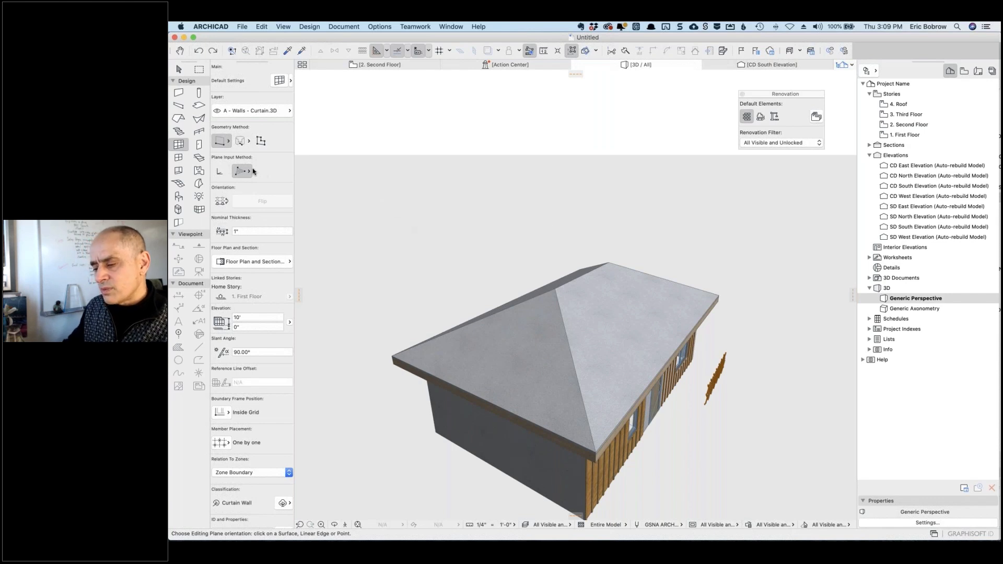
Switch the curtain wall's geometry method to a freely outlined boundary
click(262, 142)
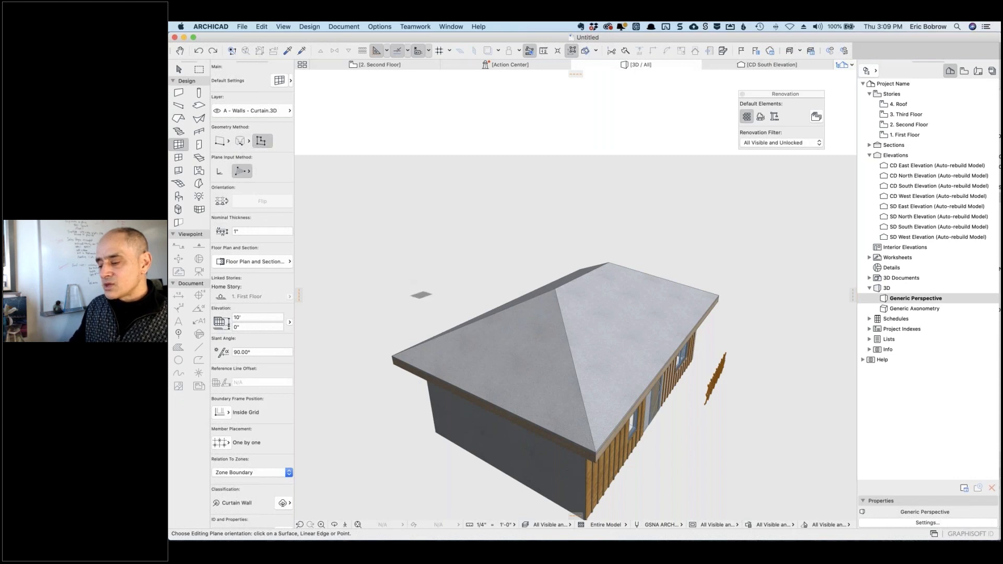
click(511, 367)
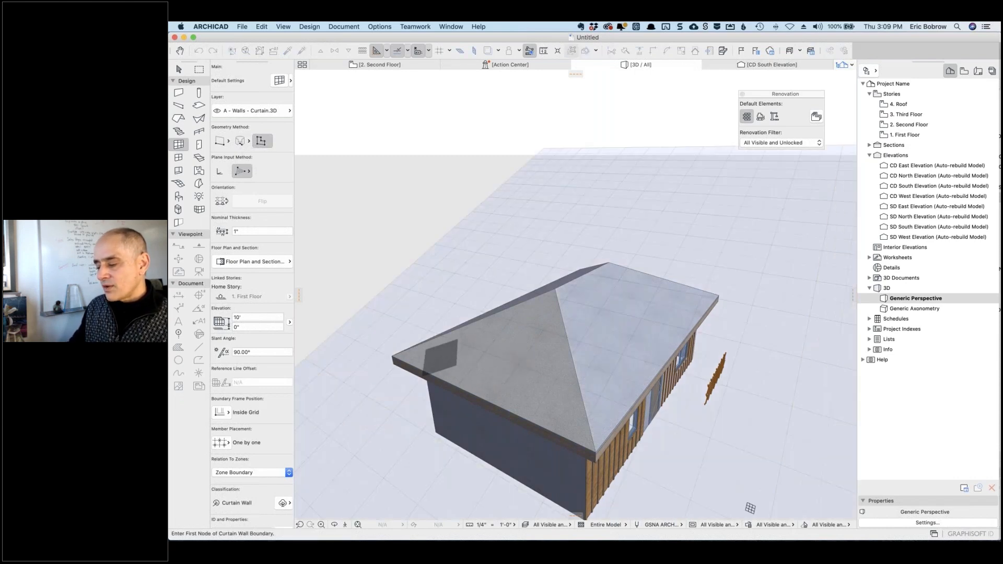
click(393, 358)
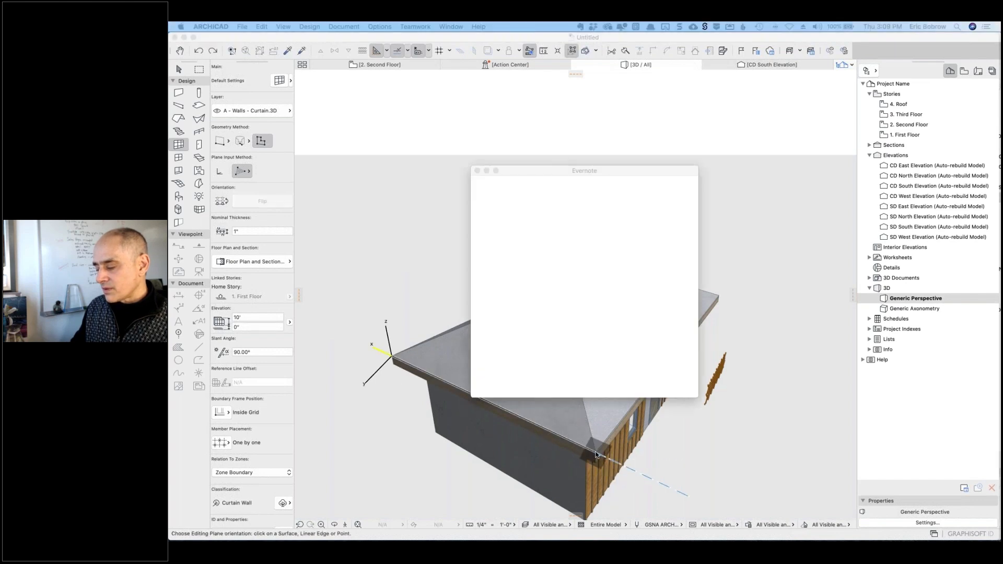
key(Return)
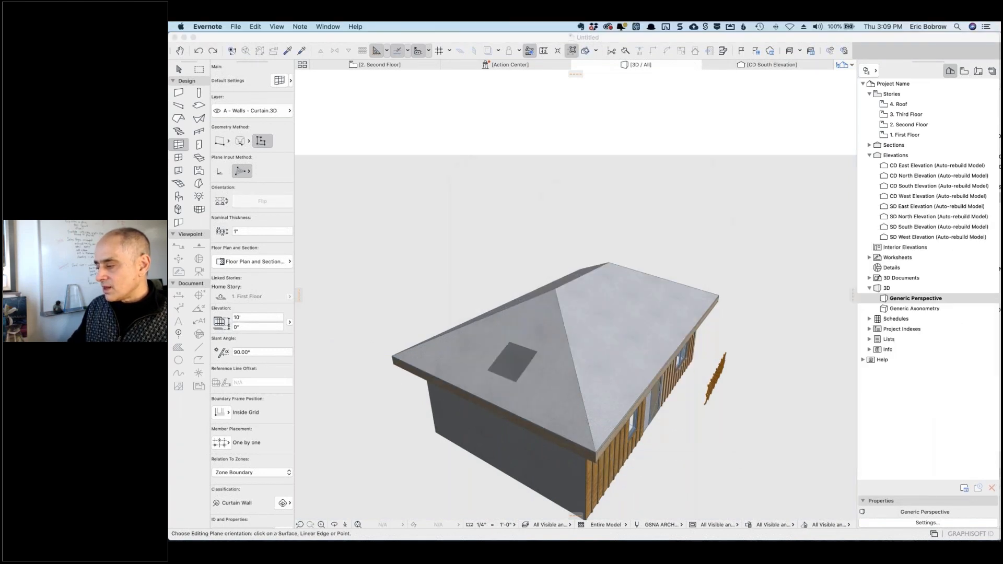
click(597, 454)
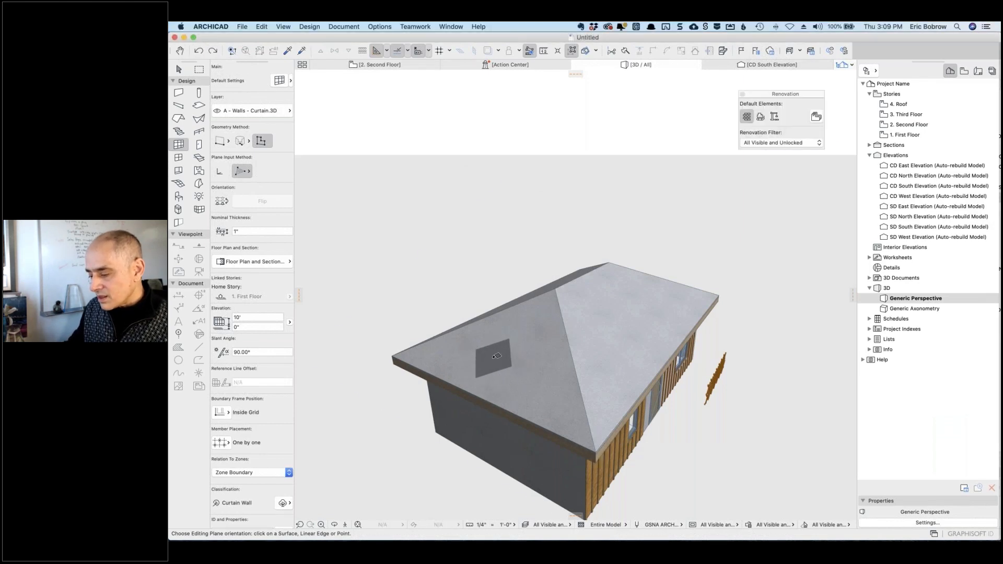
Place a batten curtain wall on the hip end's roof plane with a triangular boundary through both eave corners and the ridge's end
click(496, 356)
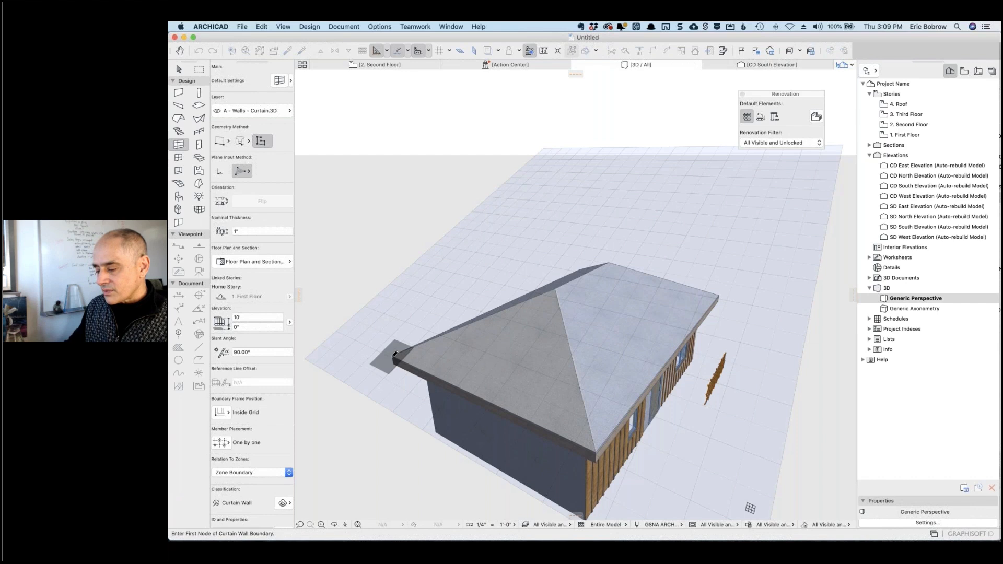
click(393, 356)
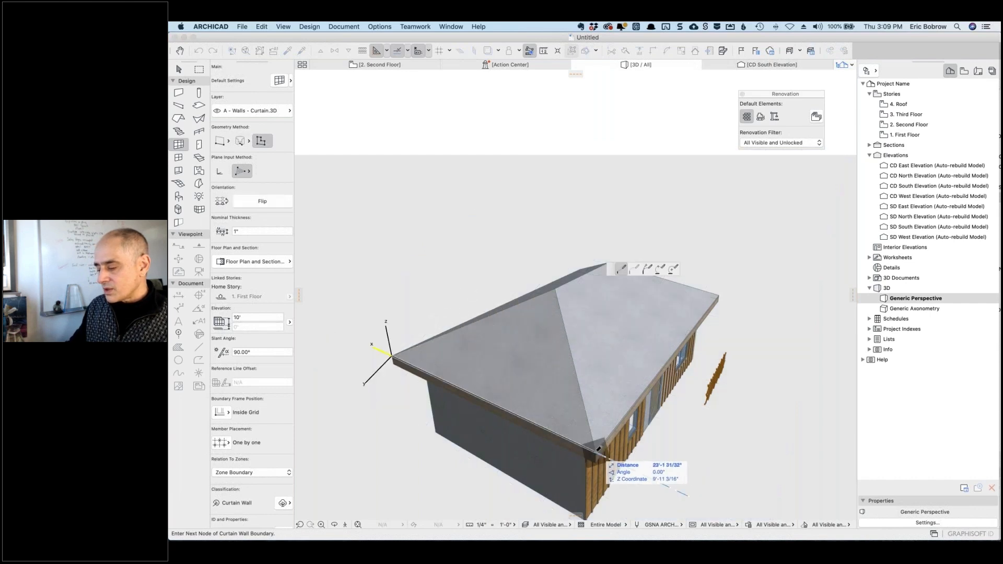
click(597, 451)
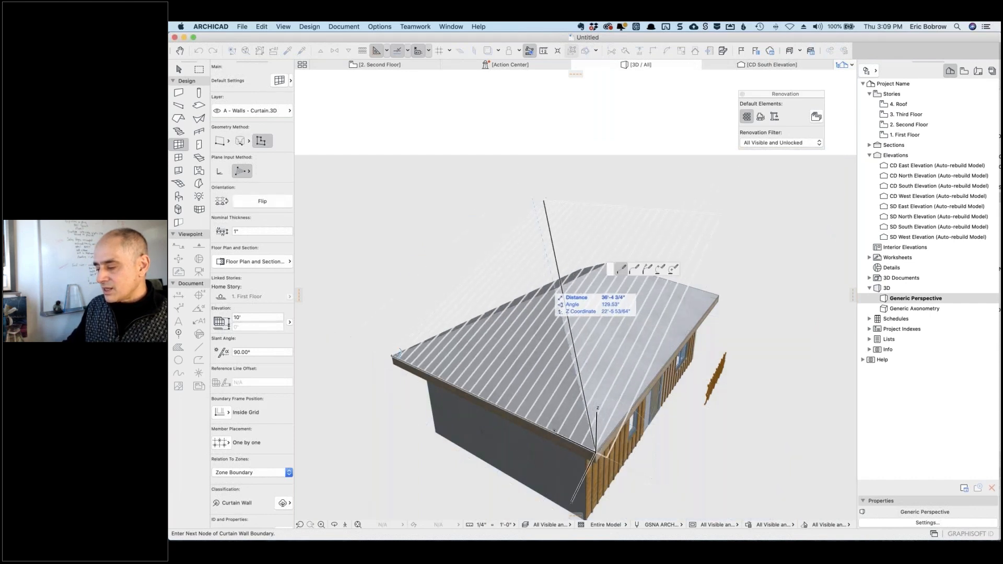
click(555, 287)
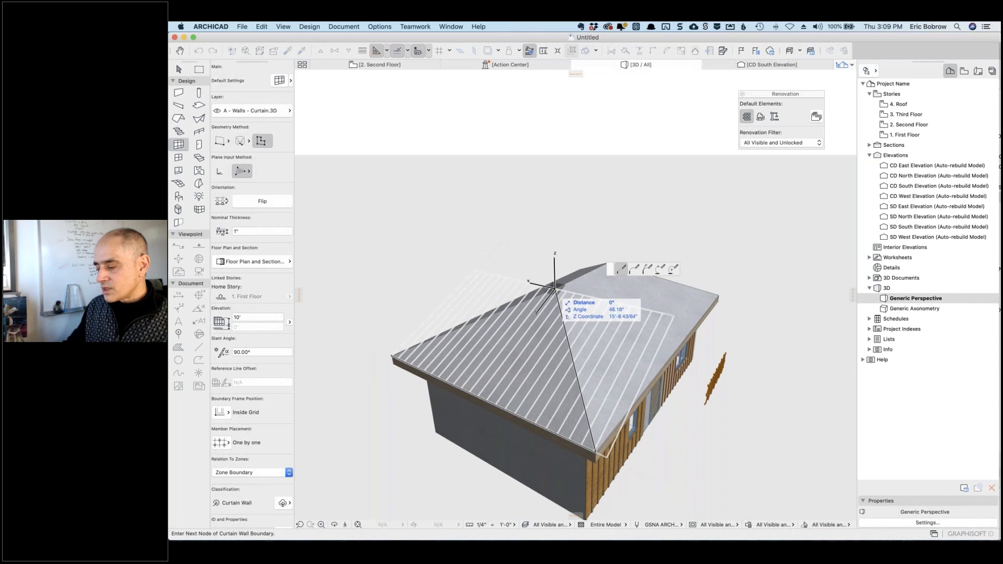
click(555, 288)
Place a batten curtain wall on the front roof plane, bounded by both eave corners and both ends of the ridge
shift+middle_drag(667, 249, 627, 242)
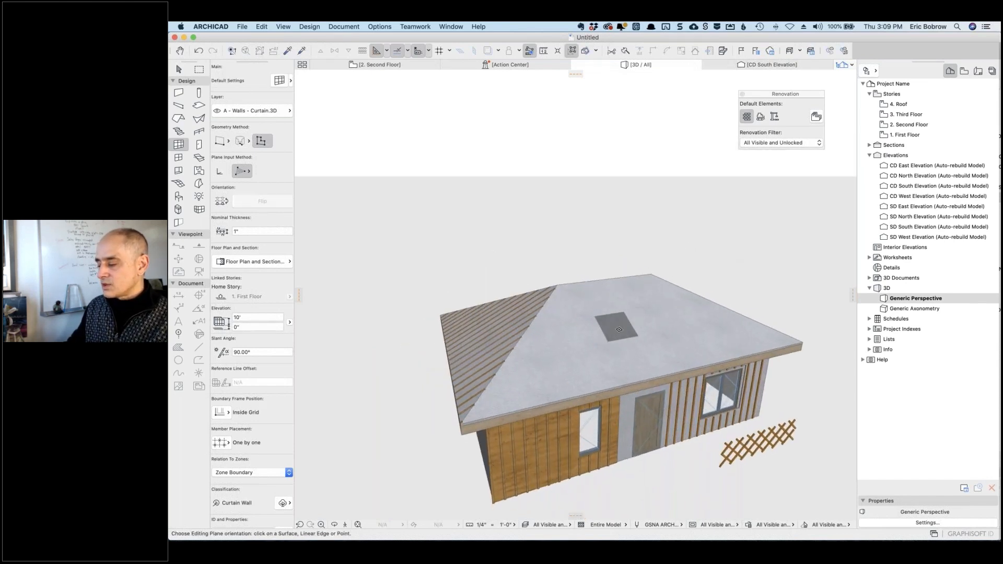
click(464, 421)
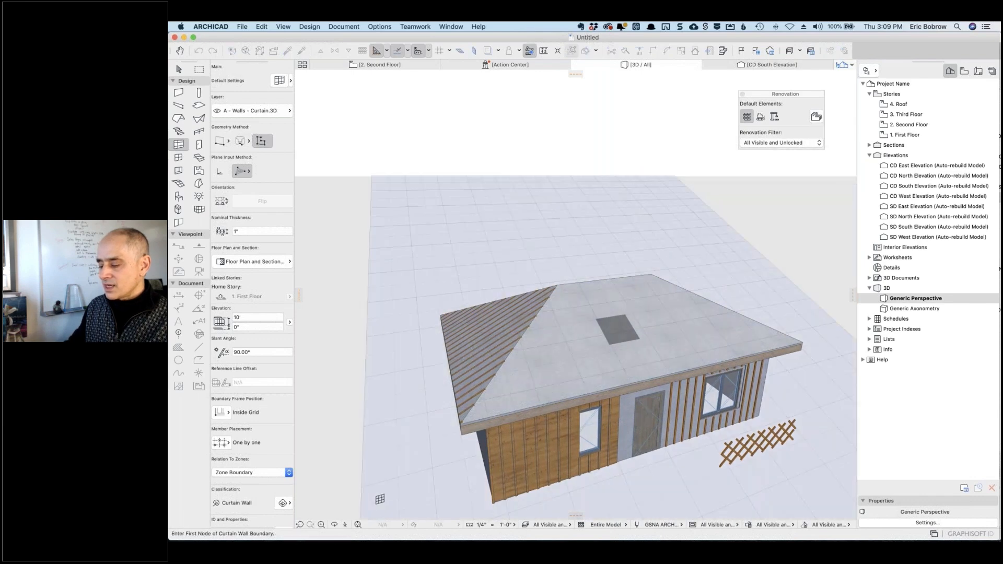
click(464, 421)
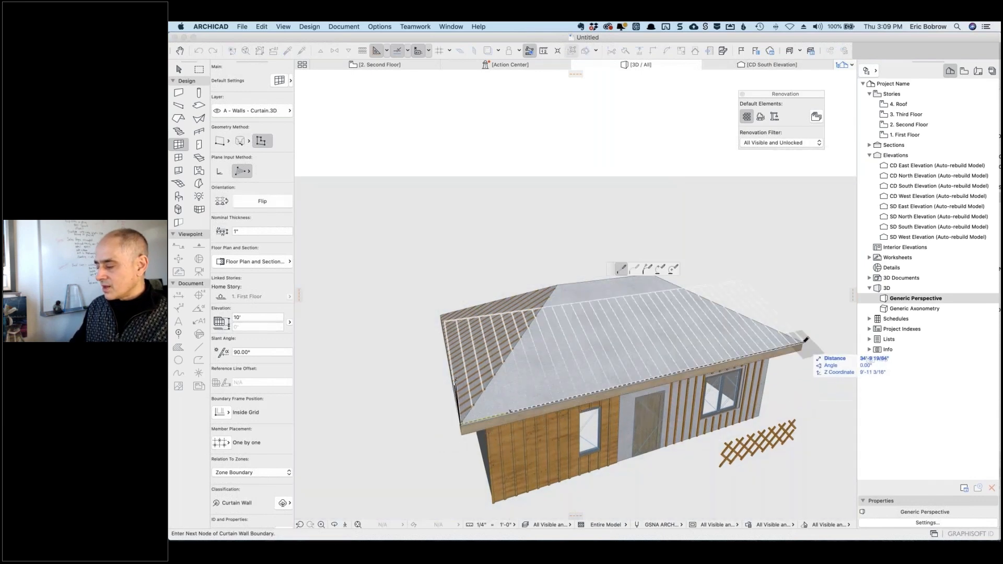
click(806, 340)
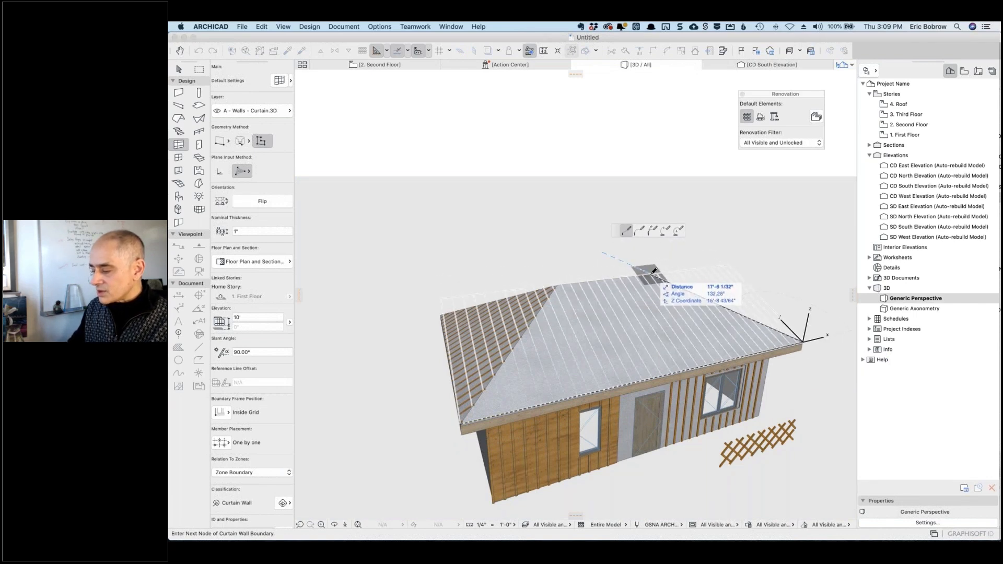
click(653, 271)
click(558, 282)
click(558, 283)
Set the mullion frames of the front roof plane's curtain wall to 3/4" wide and 1 1/2" deep
shift+middle_drag(681, 228, 598, 280)
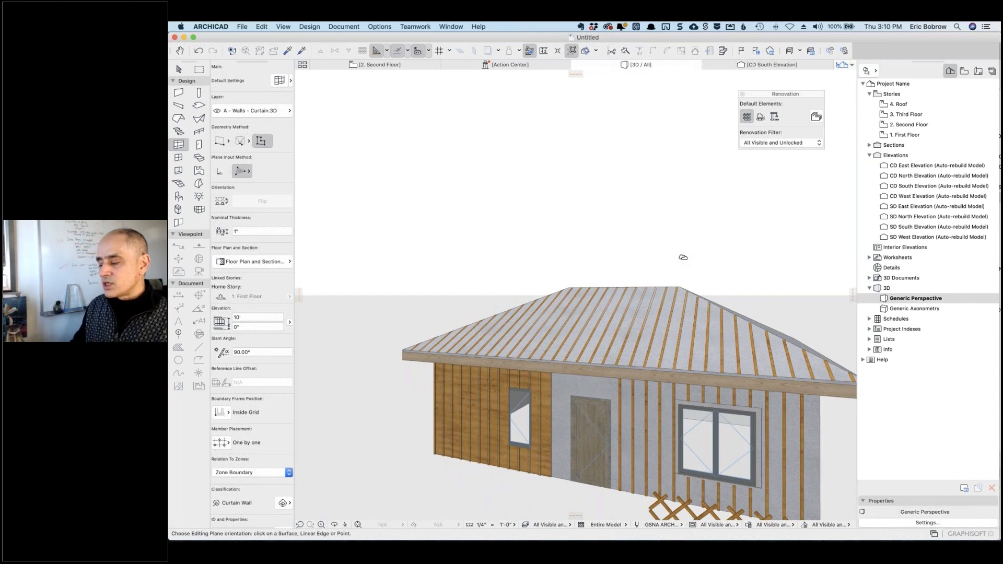
click(659, 318)
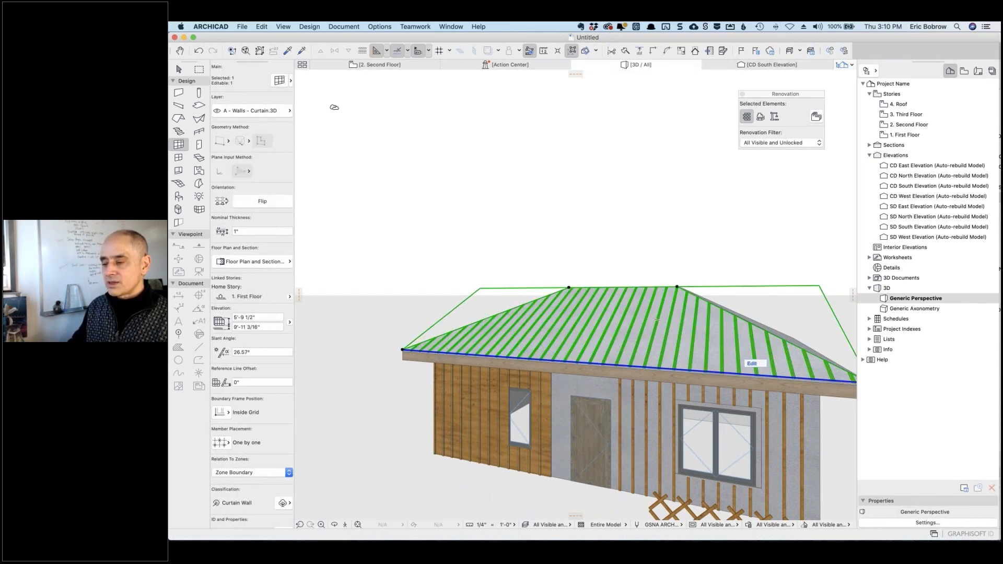
click(280, 80)
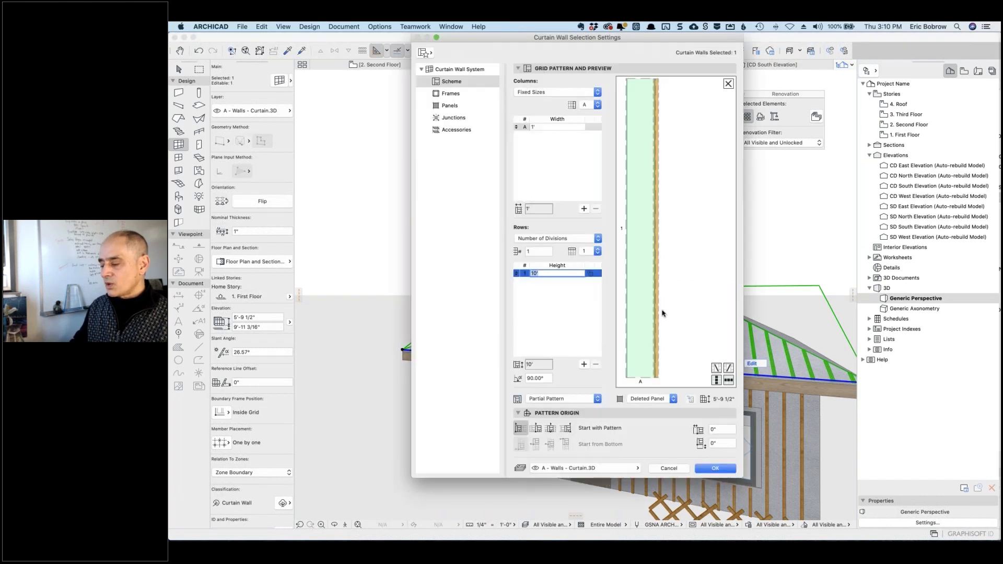
click(658, 308)
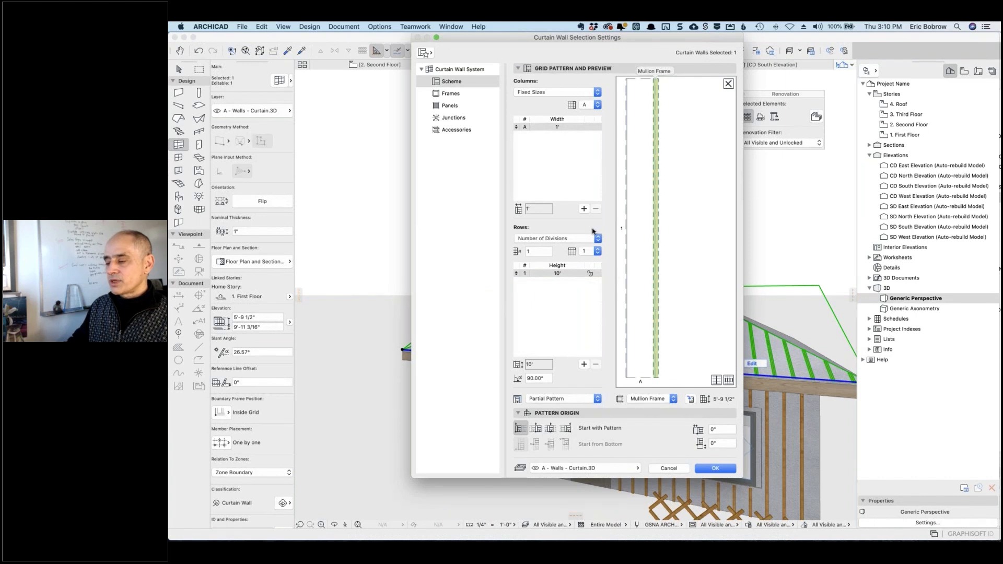
click(453, 94)
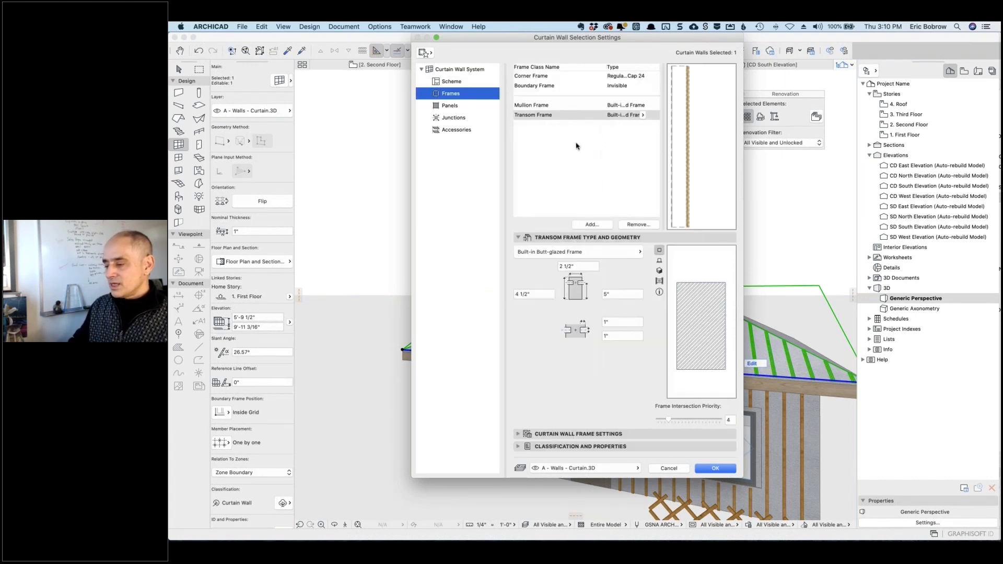
click(567, 106)
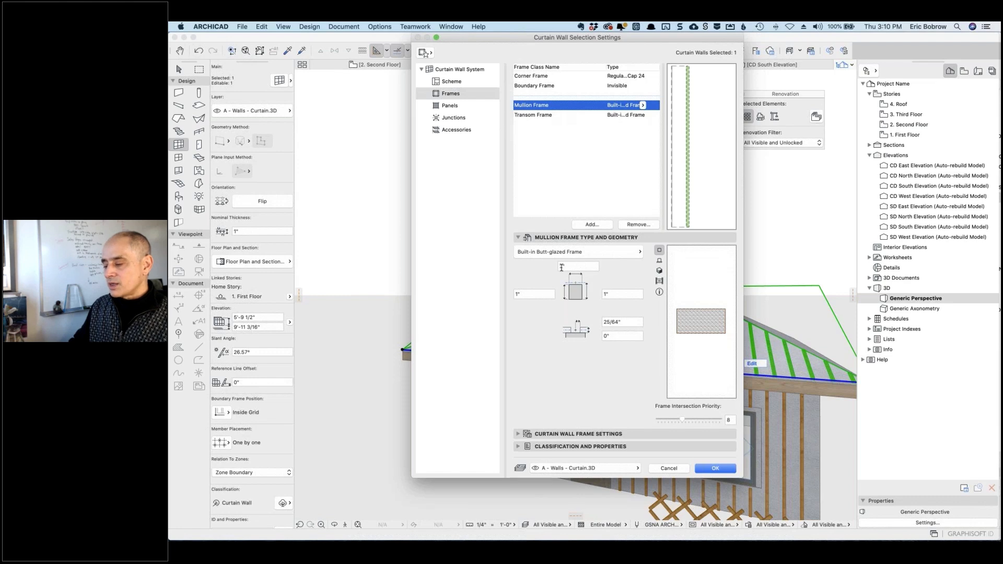
click(560, 266)
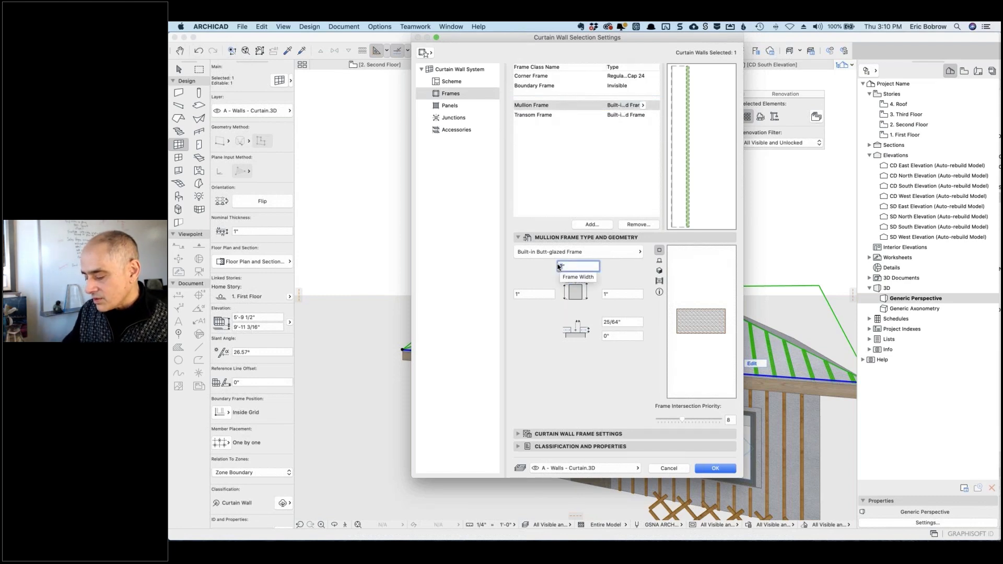
text(3/4)
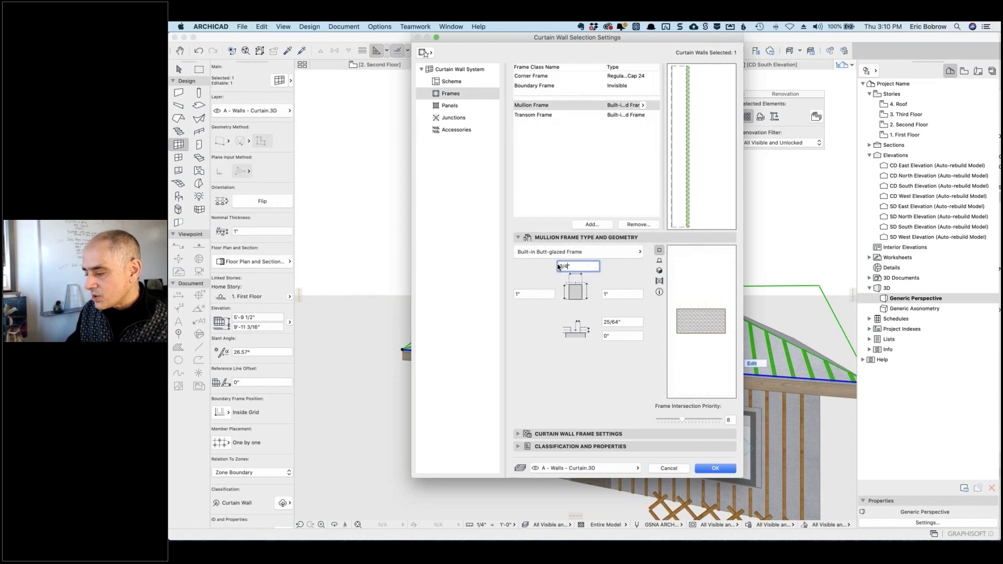
click(609, 294)
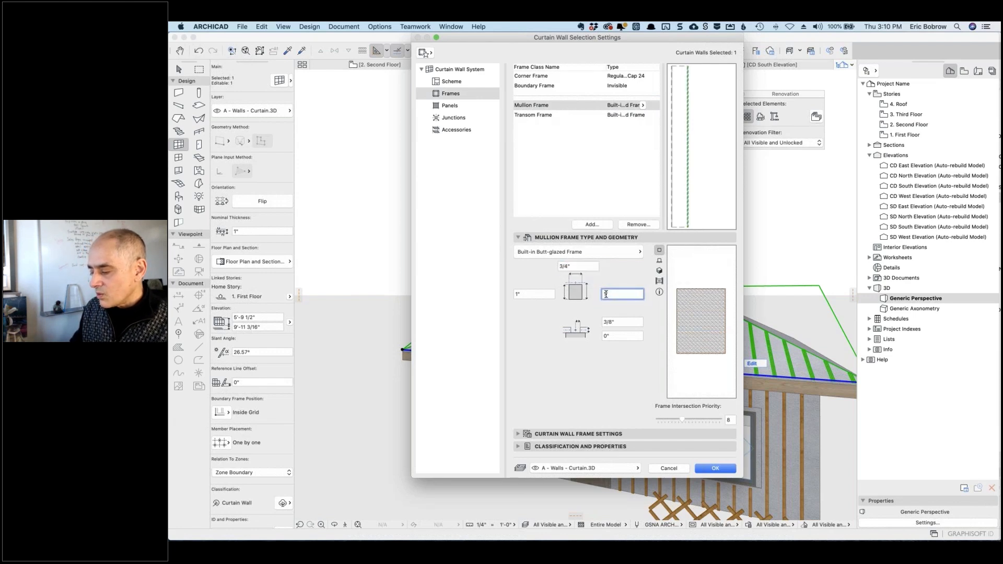
click(522, 293)
click(522, 294)
text(1/2)
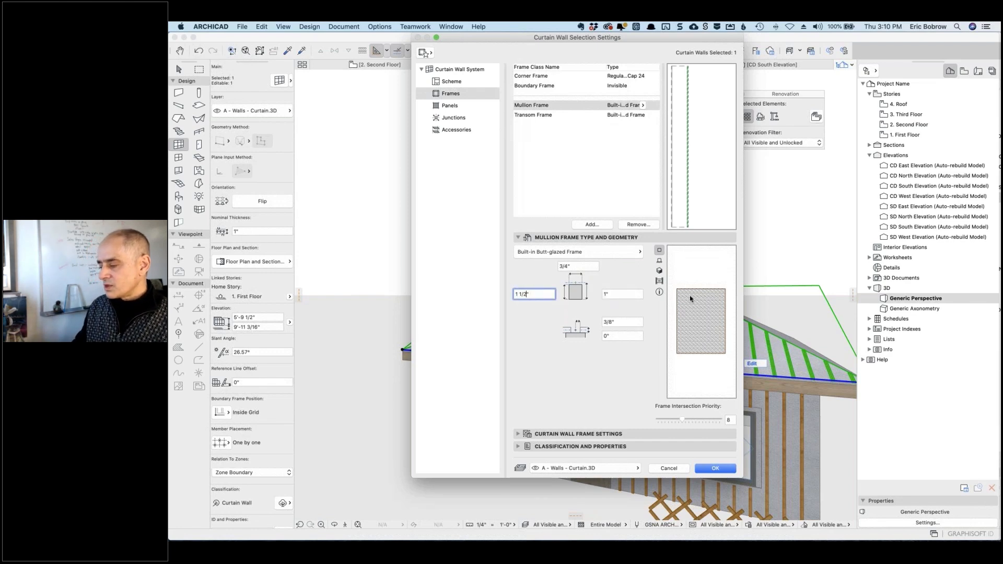
click(715, 469)
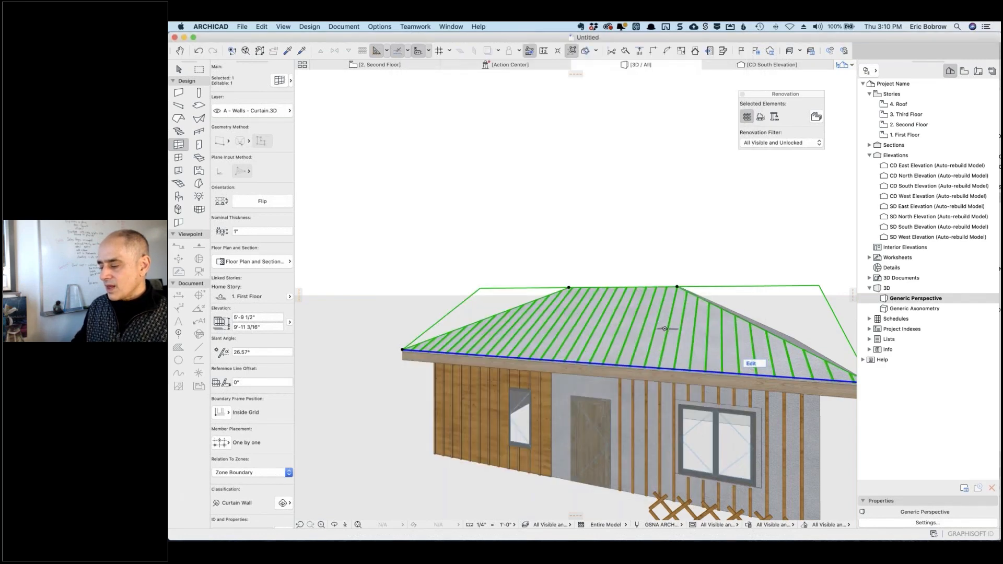
Flip the orientation of the front roof plane's curtain wall so its mullions project above the roof surface, and deselect it
scroll(663, 330, up, 5)
shift+middle_drag(664, 330, 664, 219)
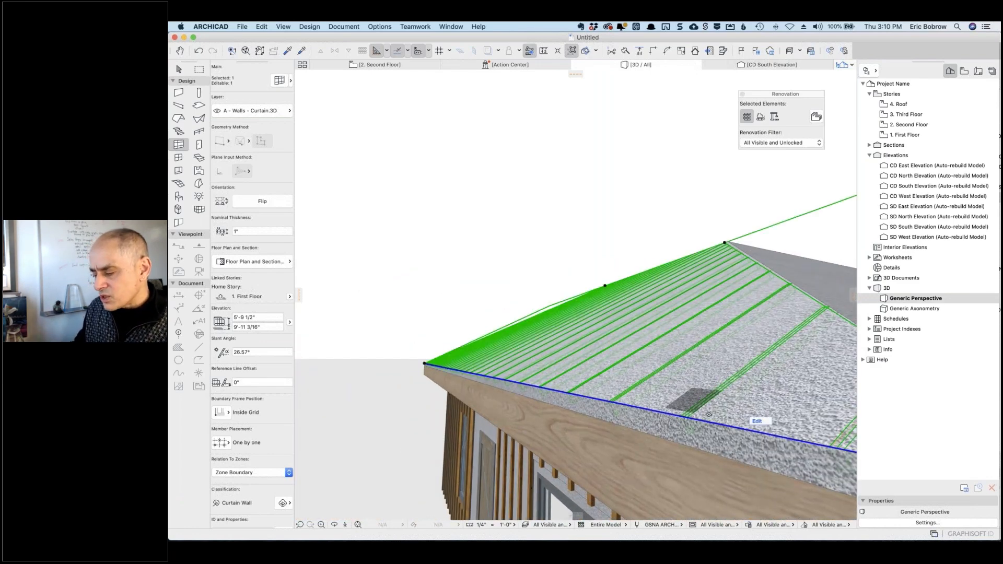
click(278, 201)
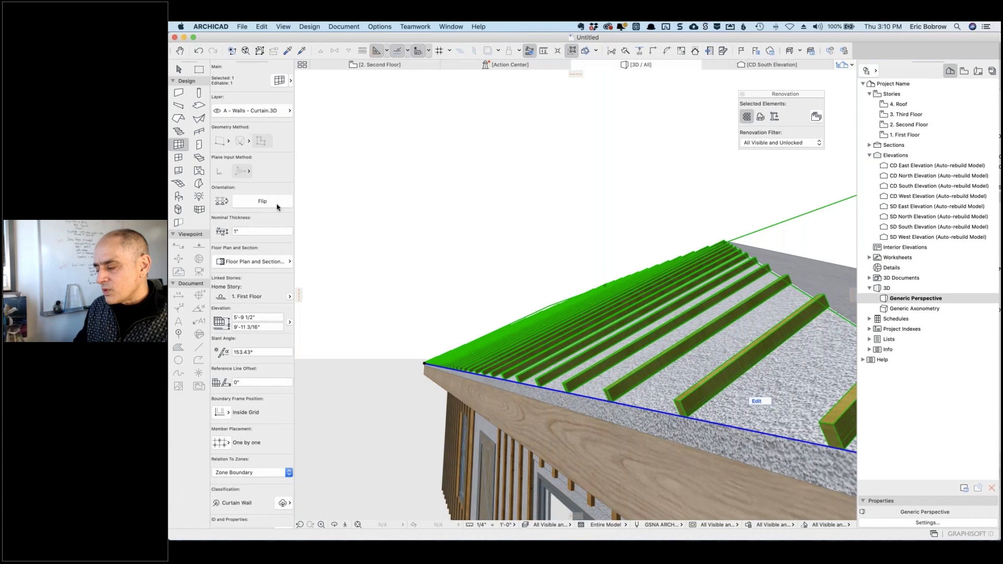
key(Escape)
Edit the front roof plane's curtain wall, delete a single mullion near the hip, and undo the deletion
shift+middle_drag(482, 277, 604, 340)
scroll(508, 281, down, 5)
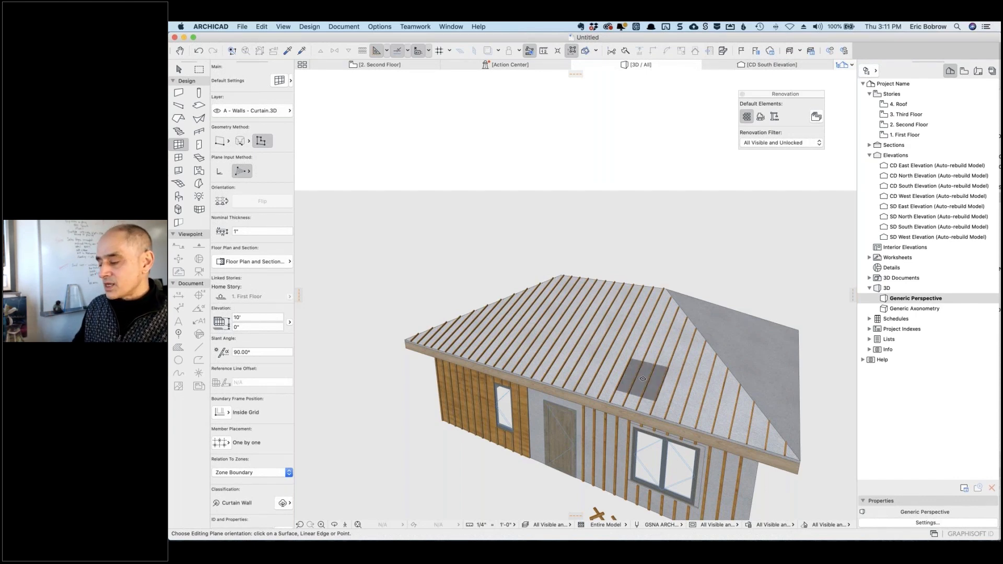
click(651, 376)
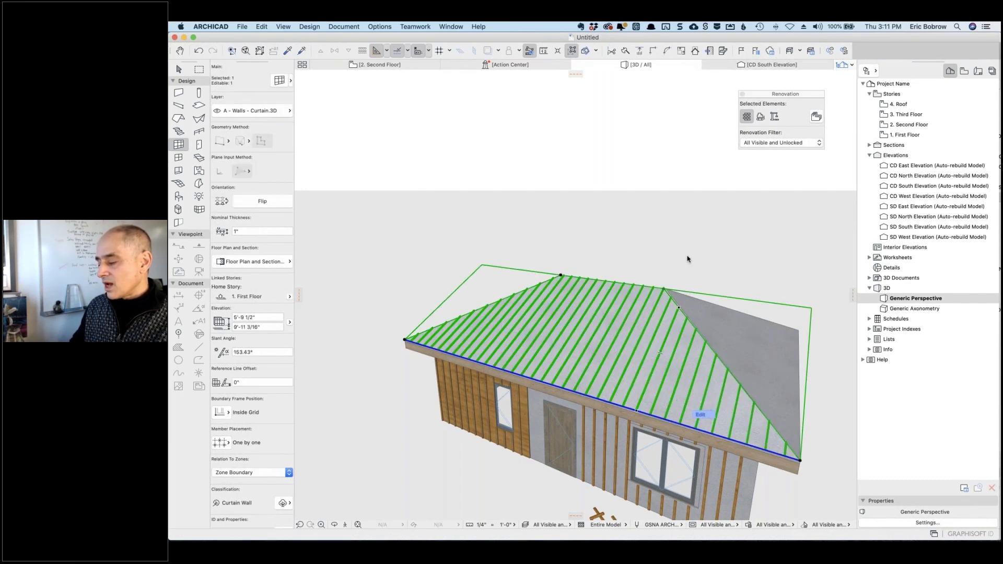
click(700, 415)
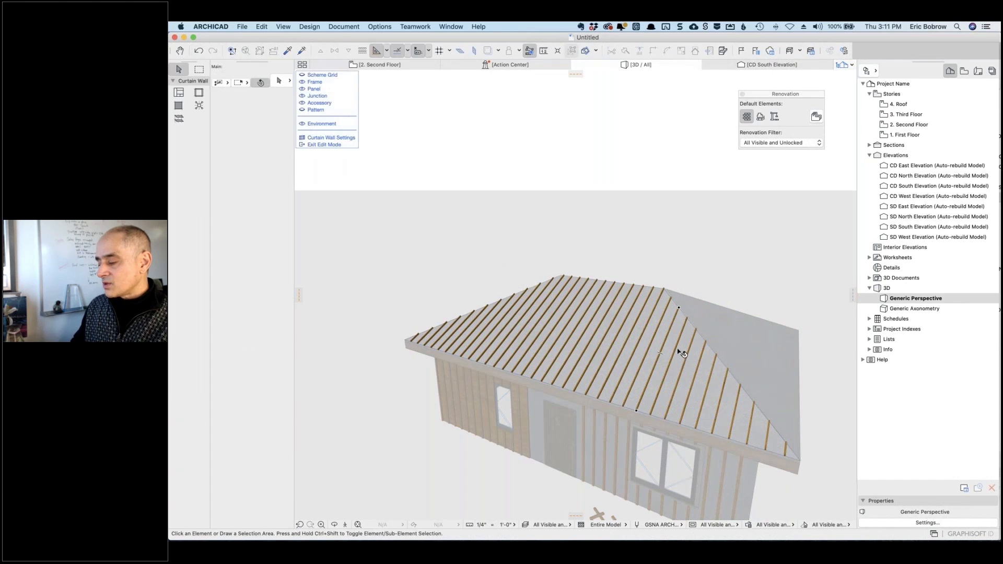
click(675, 351)
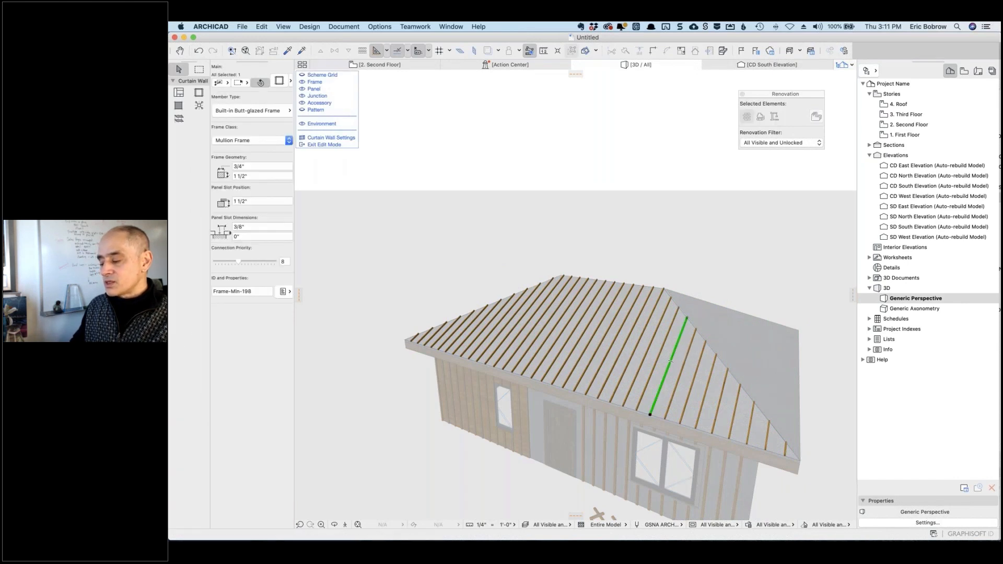
key(Delete)
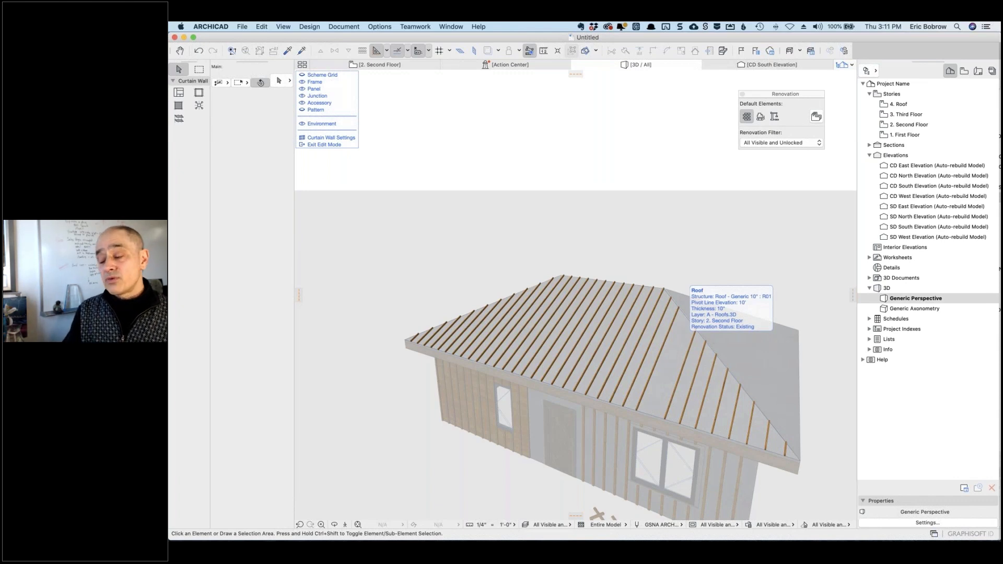
key(super+z)
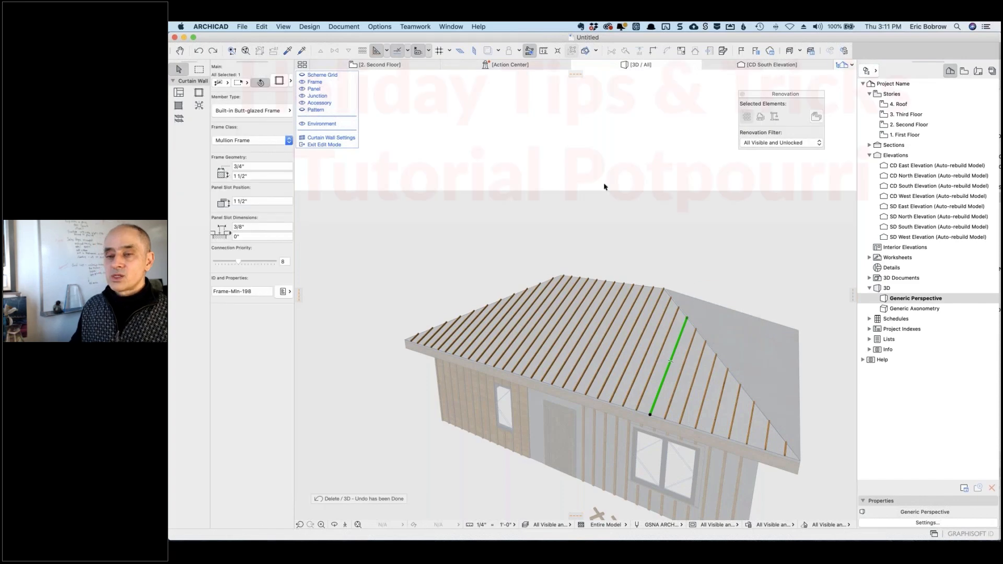